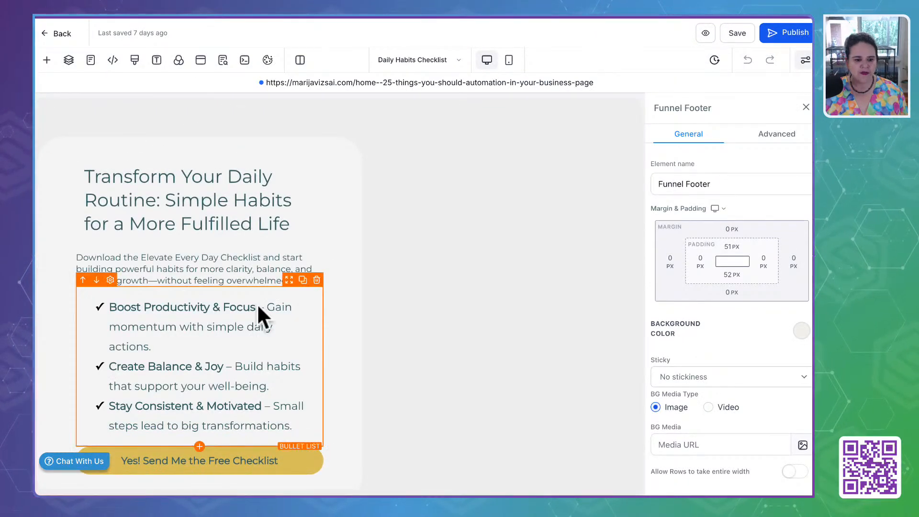
Step: Resize the logo image in the page footer, trying widths of 100 px and 88 px before setting it to 50 px
{"action": "scroll", "coordinate": [434, 370], "scroll_direction": "down", "scroll_amount": 5}
{"action": "scroll", "coordinate": [434, 370], "scroll_direction": "down", "scroll_amount": 10}
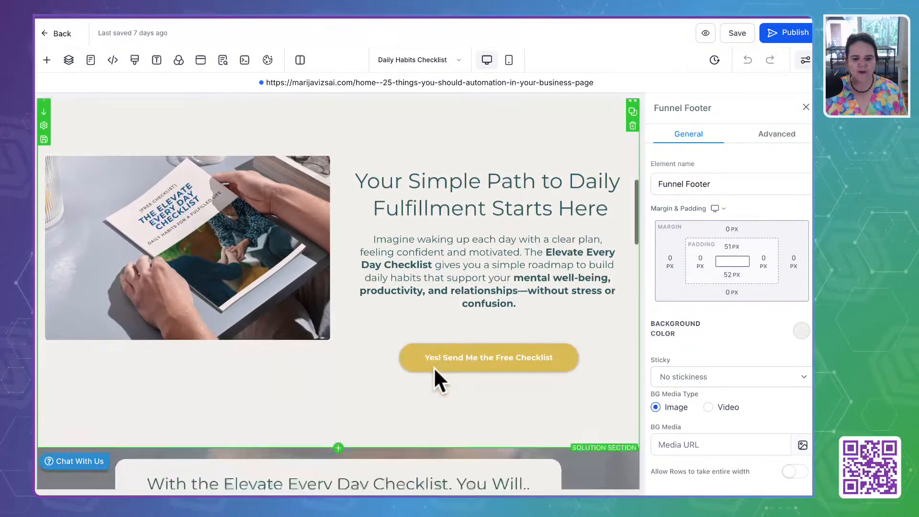
{"action": "scroll", "coordinate": [434, 370], "scroll_direction": "down", "scroll_amount": 11}
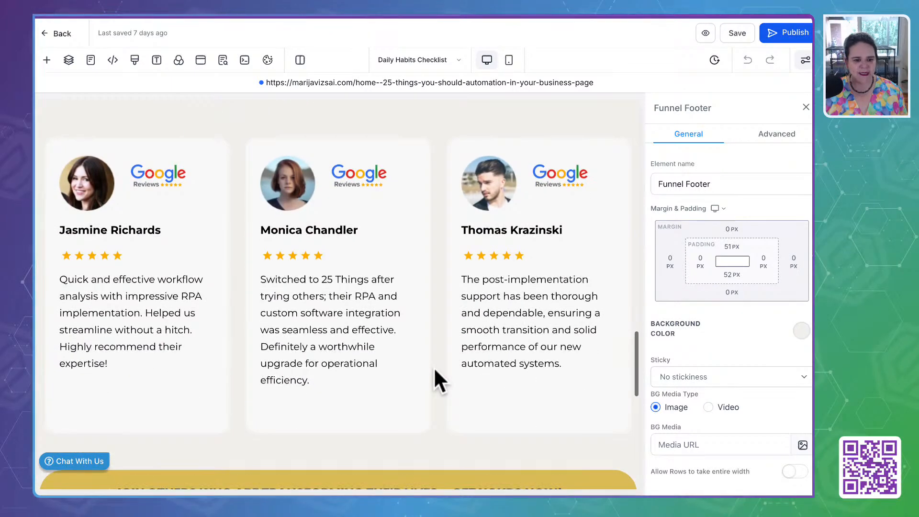
{"action": "scroll", "coordinate": [434, 367], "scroll_direction": "down", "scroll_amount": 2}
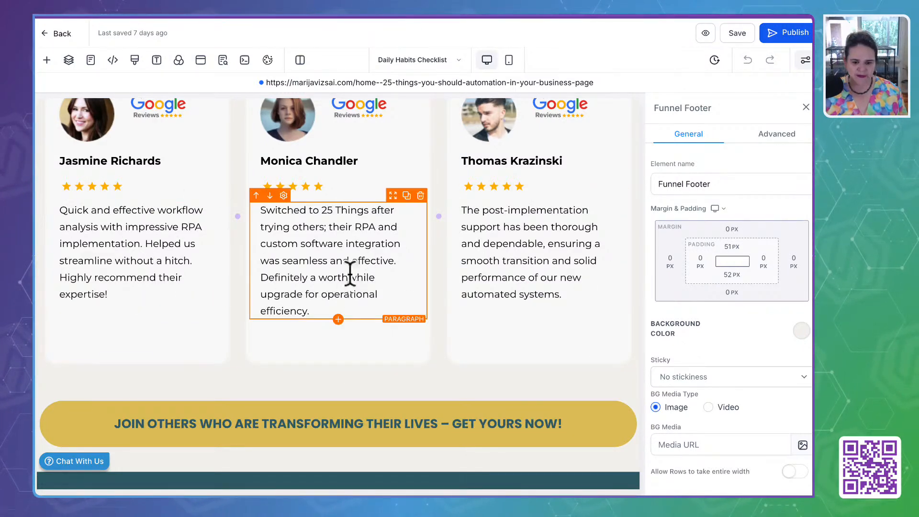
{"action": "scroll", "coordinate": [349, 273], "scroll_direction": "down", "scroll_amount": 5}
{"action": "scroll", "coordinate": [349, 272], "scroll_direction": "down", "scroll_amount": 4}
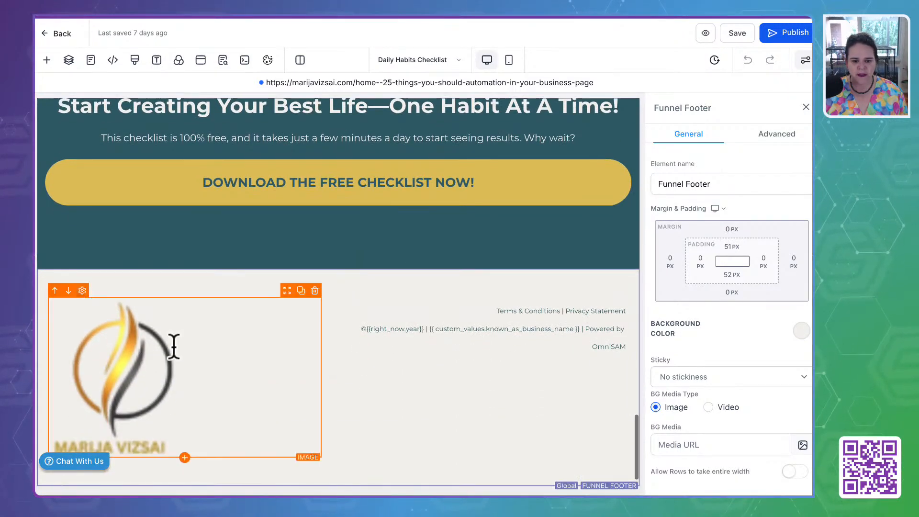
{"action": "left_click", "coordinate": [117, 368]}
{"action": "scroll", "coordinate": [692, 425], "scroll_direction": "down", "scroll_amount": 3}
{"action": "scroll", "coordinate": [689, 421], "scroll_direction": "down", "scroll_amount": 4}
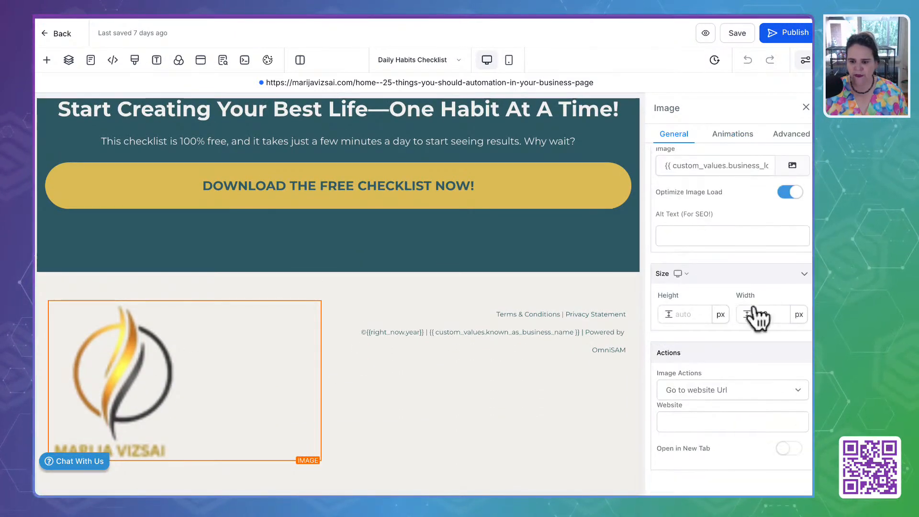
{"action": "left_click_drag", "start_coordinate": [774, 318], "coordinate": [675, 311]}
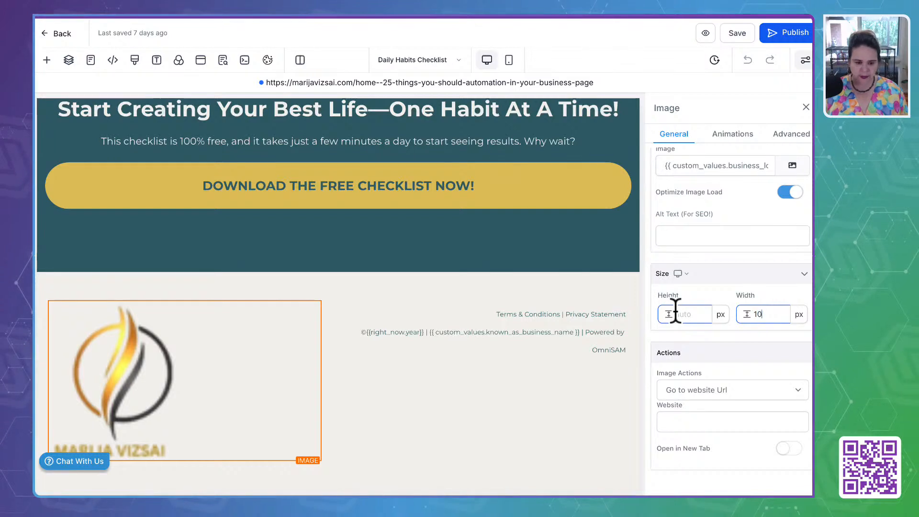
{"action": "type", "text": "100"}
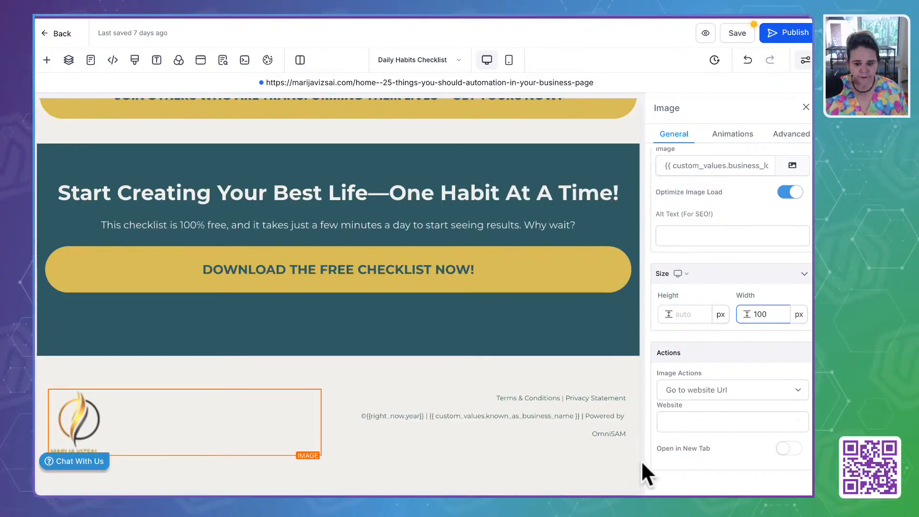
{"action": "left_click_drag", "start_coordinate": [780, 314], "coordinate": [674, 312]}
{"action": "type", "text": "88"}
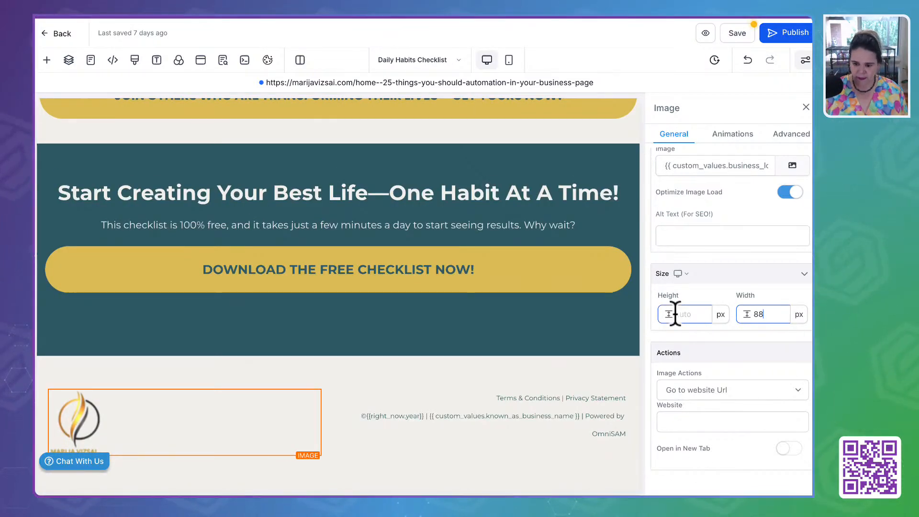
{"action": "left_click_drag", "start_coordinate": [768, 316], "coordinate": [709, 314]}
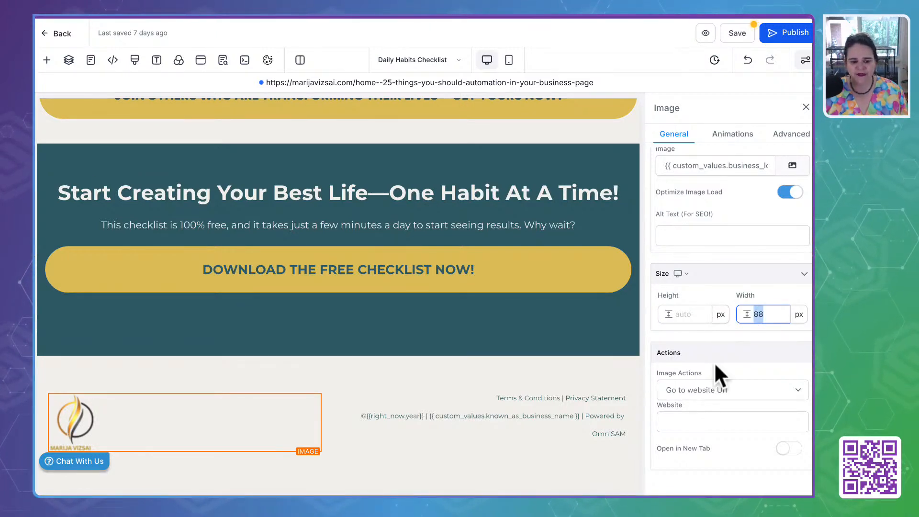
{"action": "type", "text": "50"}
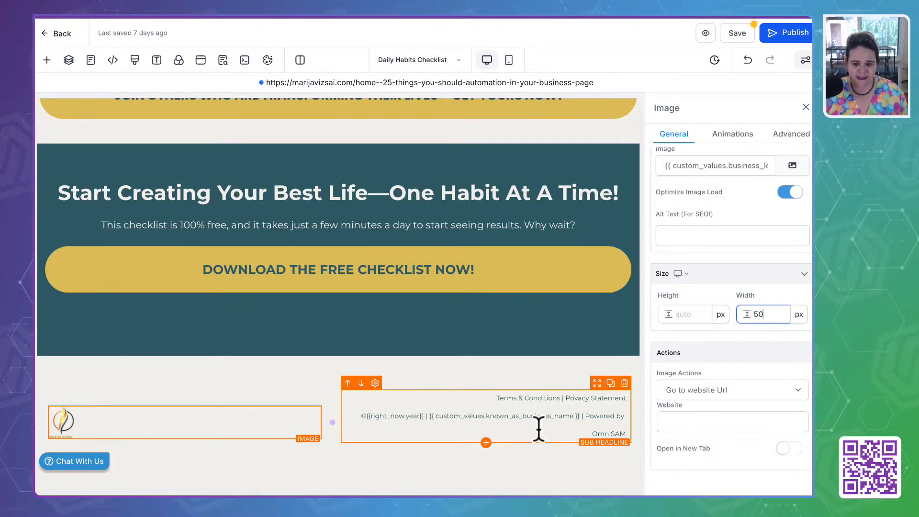
Step: Check the link settings behind the OmniSAM text in the footer and close them without changes
{"action": "left_click", "coordinate": [611, 439]}
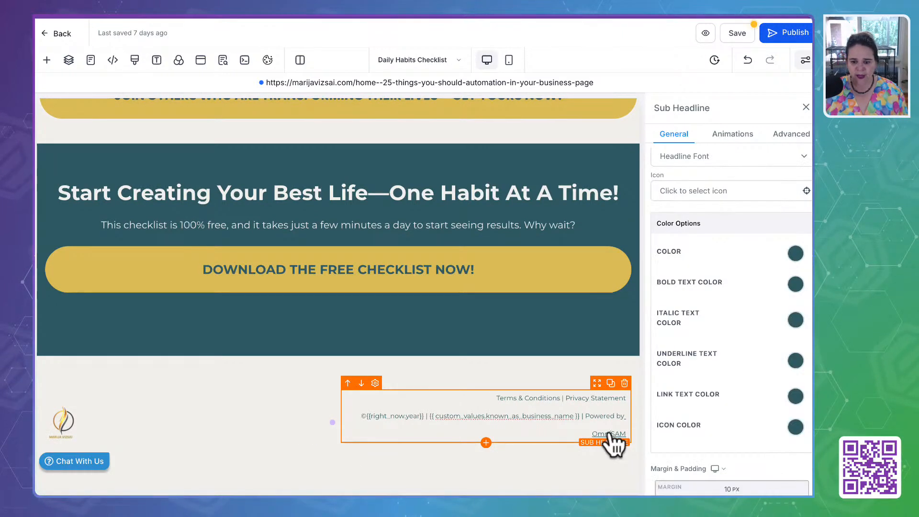
{"action": "scroll", "coordinate": [764, 404], "scroll_direction": "down", "scroll_amount": 2}
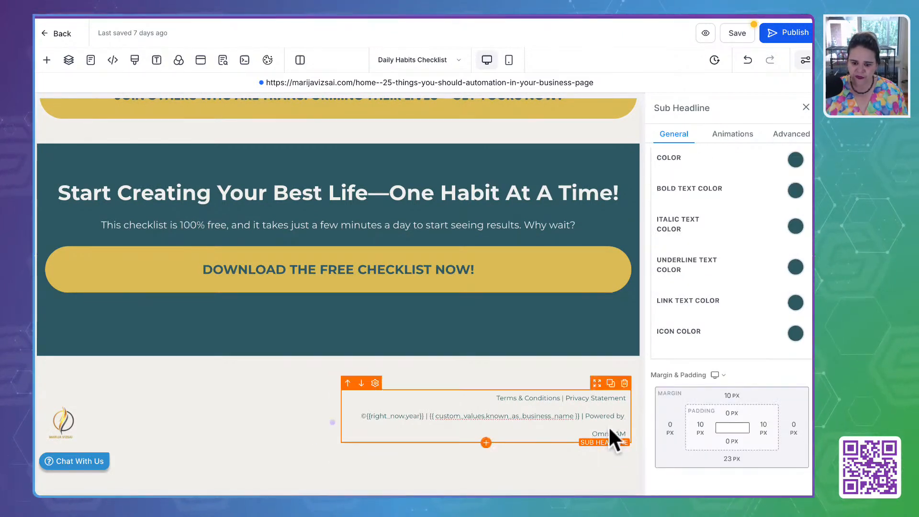
{"action": "double_click", "coordinate": [613, 432]}
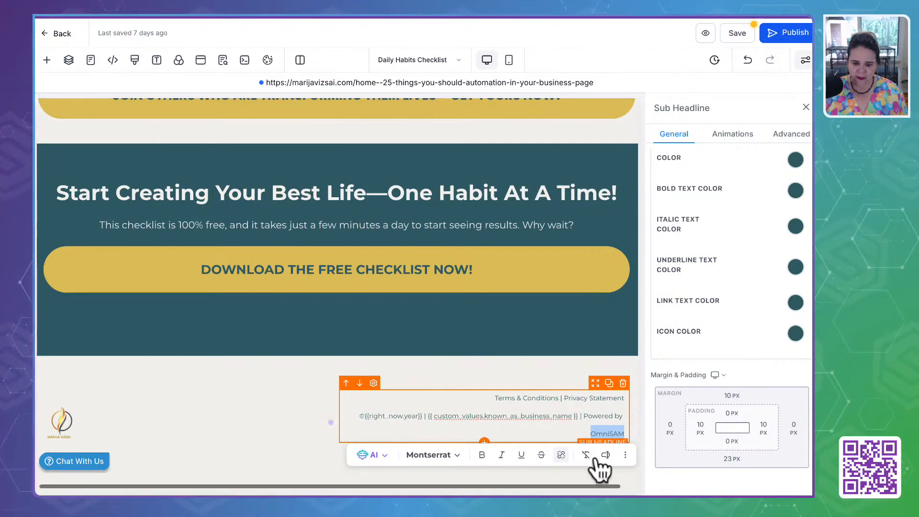
{"action": "left_click", "coordinate": [561, 454]}
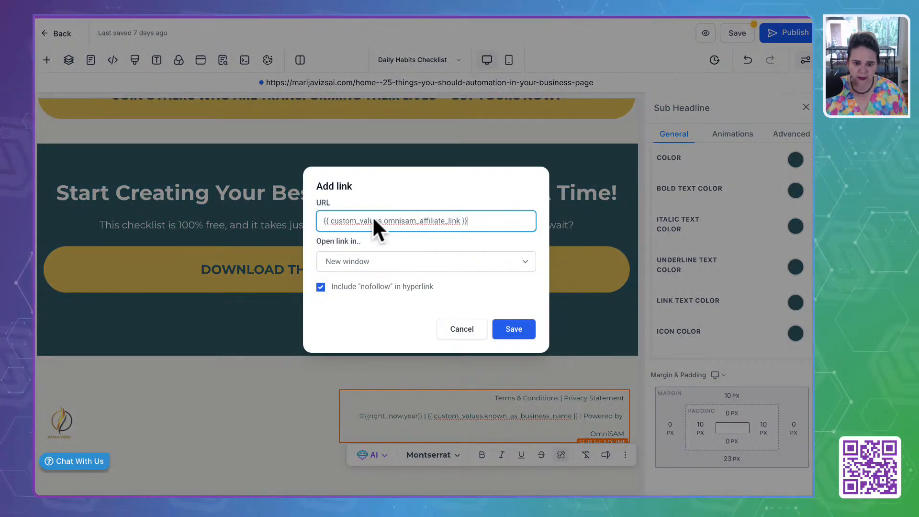
{"action": "left_click", "coordinate": [458, 329]}
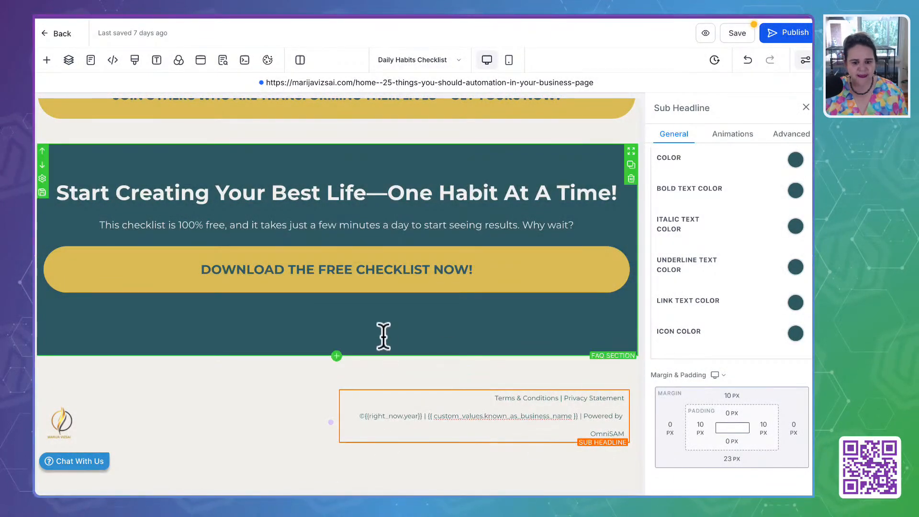
Step: Save the page including the global footer section change, dismiss the SEO meta data, and publish the page
{"action": "scroll", "coordinate": [382, 342], "scroll_direction": "up", "scroll_amount": 10}
{"action": "scroll", "coordinate": [382, 342], "scroll_direction": "up", "scroll_amount": 5}
{"action": "left_click", "coordinate": [738, 35]}
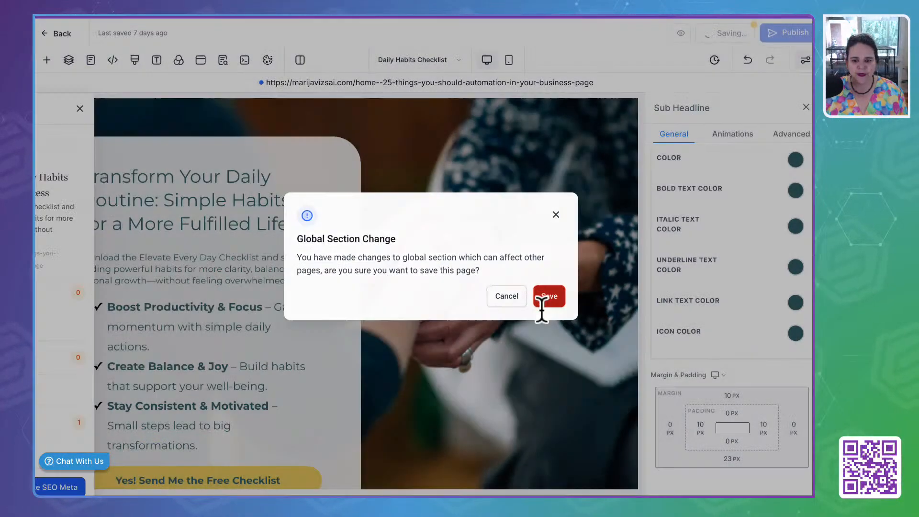
{"action": "left_click", "coordinate": [541, 304]}
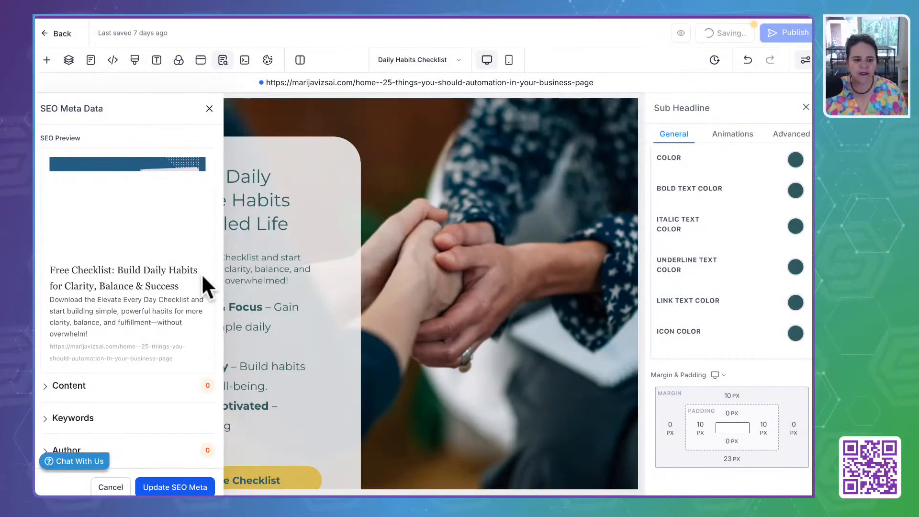
{"action": "left_click", "coordinate": [208, 107]}
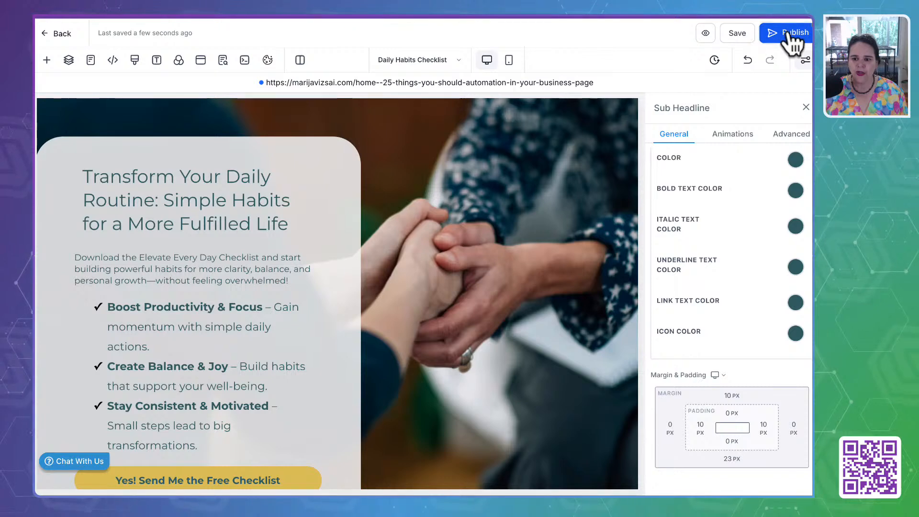
{"action": "left_click", "coordinate": [789, 34]}
Step: Open the landing page's popup and inspect its opt-in form and redirect action
{"action": "left_click", "coordinate": [200, 60]}
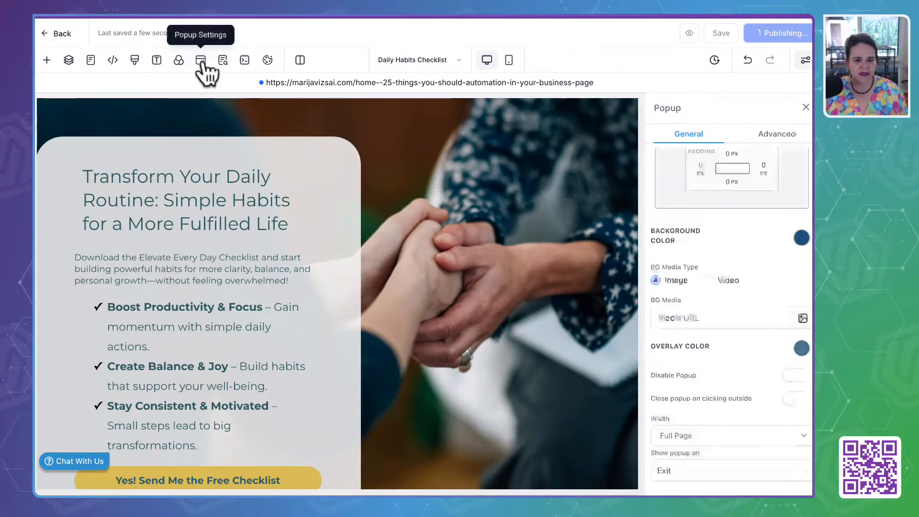
{"action": "left_click", "coordinate": [271, 268]}
{"action": "left_click", "coordinate": [291, 335]}
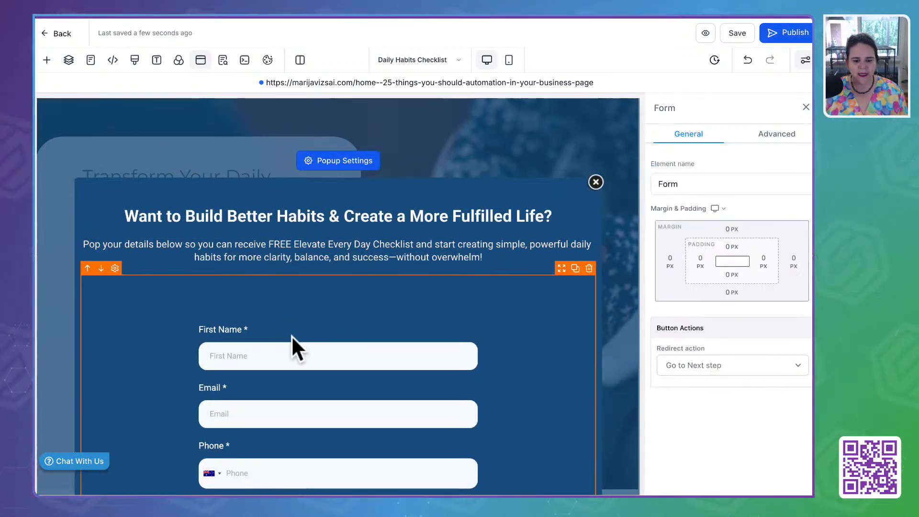
{"action": "scroll", "coordinate": [291, 345], "scroll_direction": "down", "scroll_amount": 4}
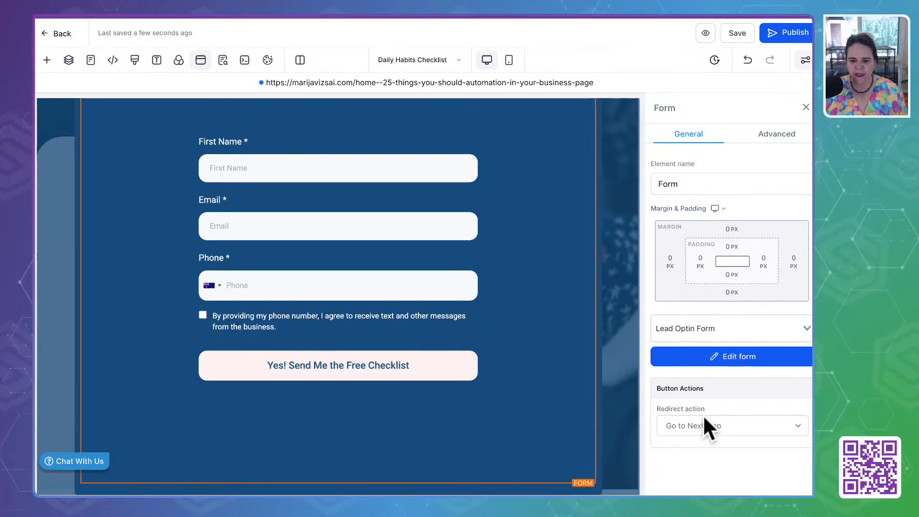
Step: Open the Daily Habits Checklist thank-you page and review its content down to the footer and its popup form
{"action": "left_click", "coordinate": [403, 60]}
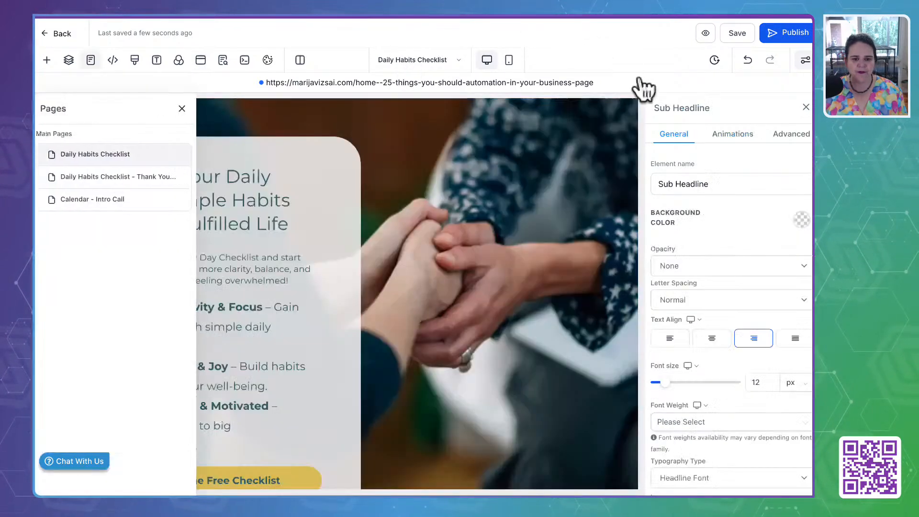
{"action": "left_click", "coordinate": [91, 177]}
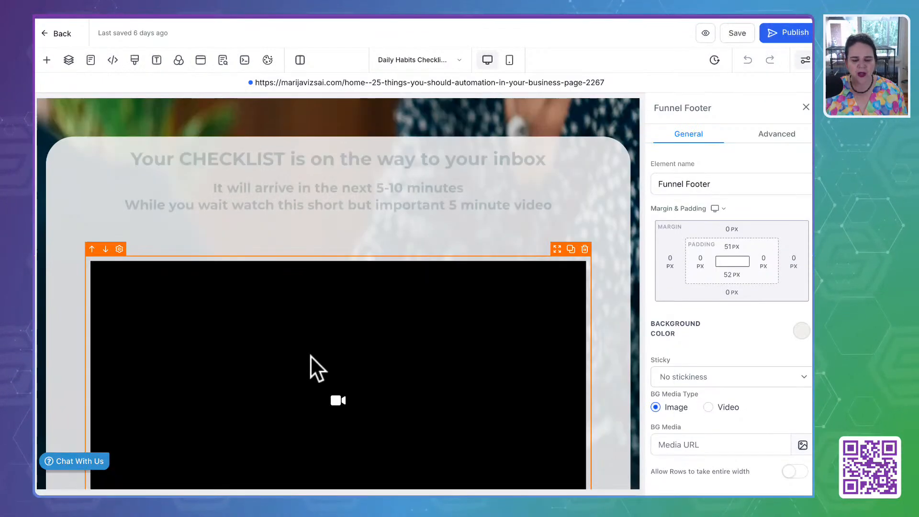
{"action": "scroll", "coordinate": [320, 320], "scroll_direction": "down", "scroll_amount": 2}
{"action": "scroll", "coordinate": [321, 320], "scroll_direction": "down", "scroll_amount": 1}
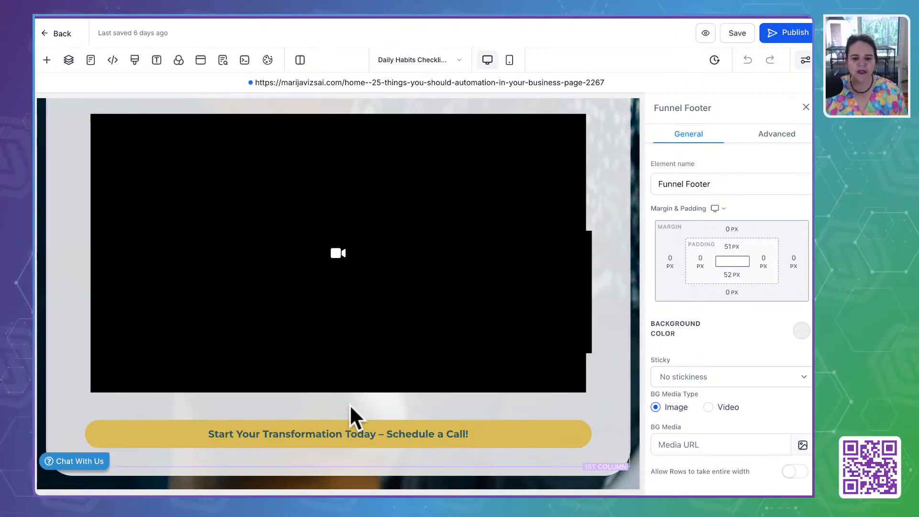
{"action": "scroll", "coordinate": [451, 309], "scroll_direction": "down", "scroll_amount": 8}
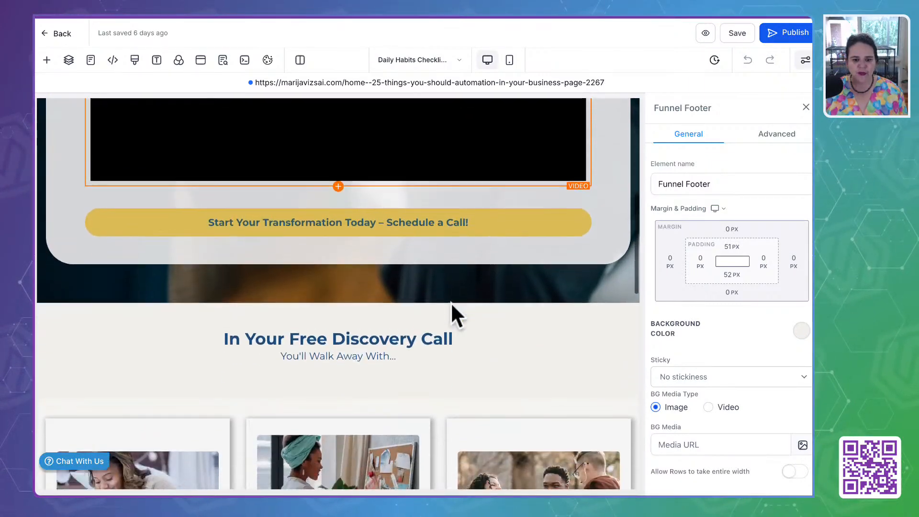
{"action": "scroll", "coordinate": [452, 311], "scroll_direction": "down", "scroll_amount": 8}
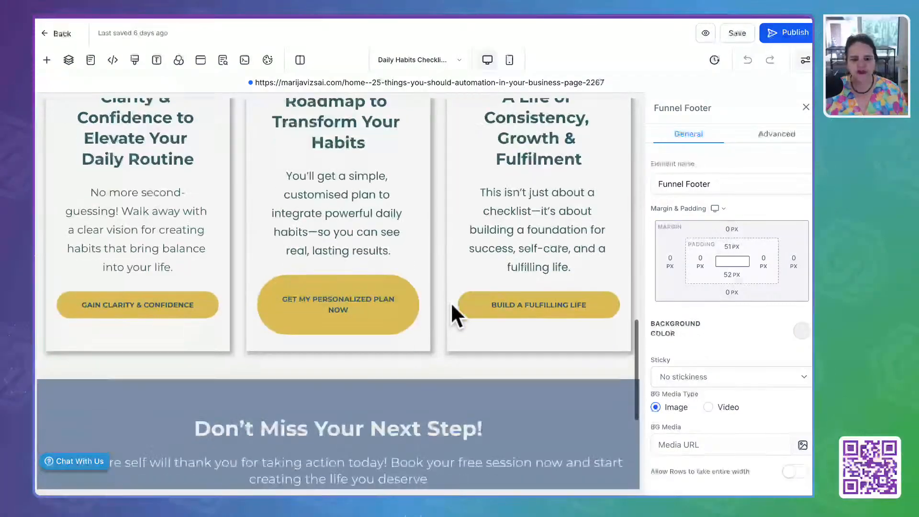
{"action": "scroll", "coordinate": [451, 311], "scroll_direction": "down", "scroll_amount": 4}
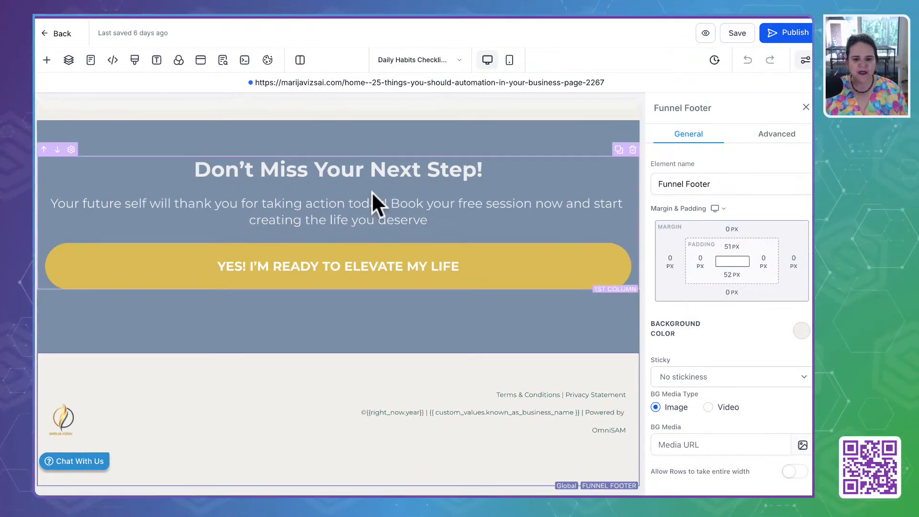
{"action": "scroll", "coordinate": [372, 204], "scroll_direction": "up", "scroll_amount": 20}
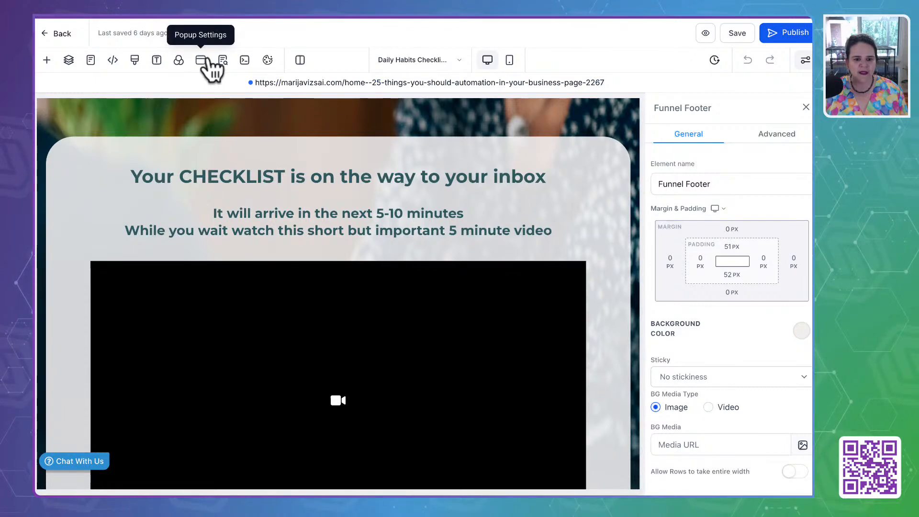
{"action": "left_click", "coordinate": [210, 60]}
{"action": "scroll", "coordinate": [395, 321], "scroll_direction": "down", "scroll_amount": 4}
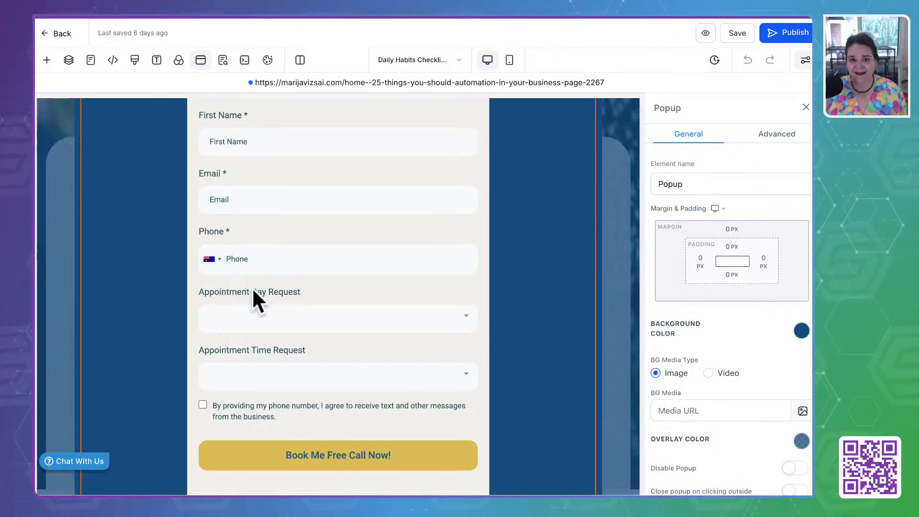
Step: Open the Calendar - Intro Call page of the funnel to check its booking section
{"action": "left_click", "coordinate": [431, 61]}
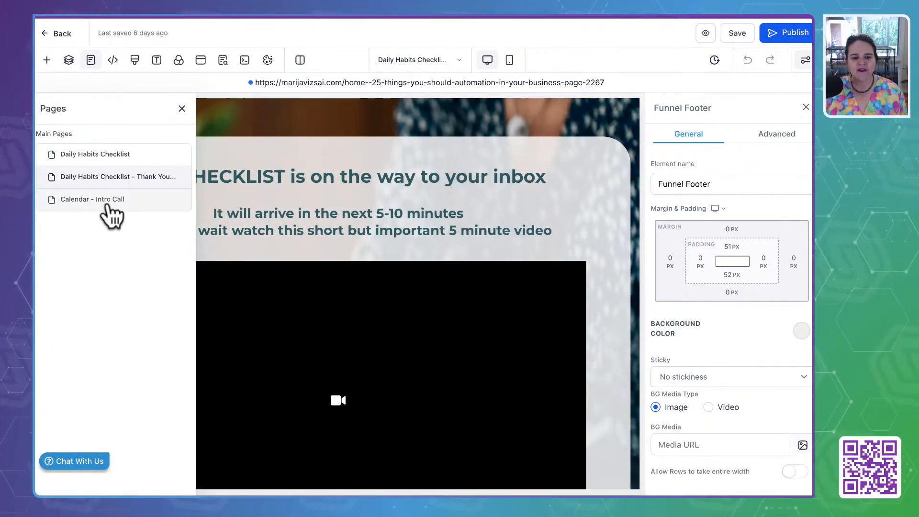
{"action": "left_click", "coordinate": [107, 202]}
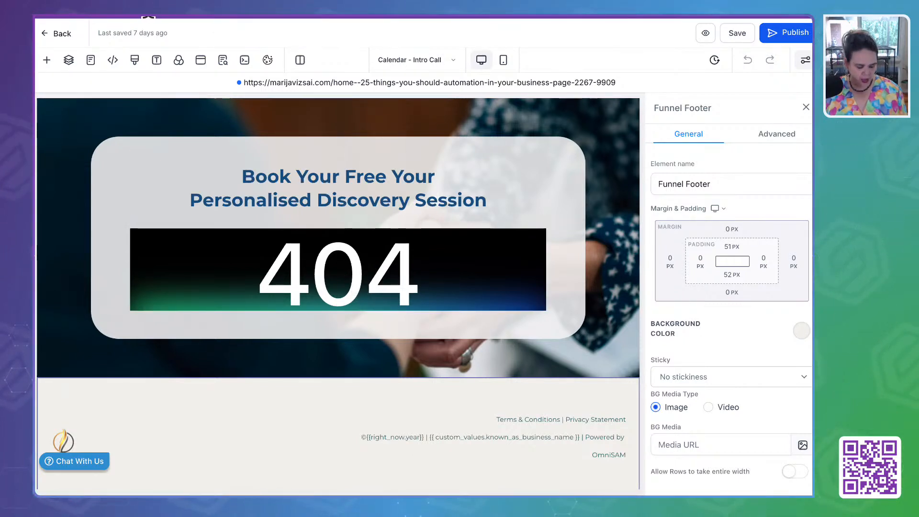
{"action": "key", "text": "super+t"}
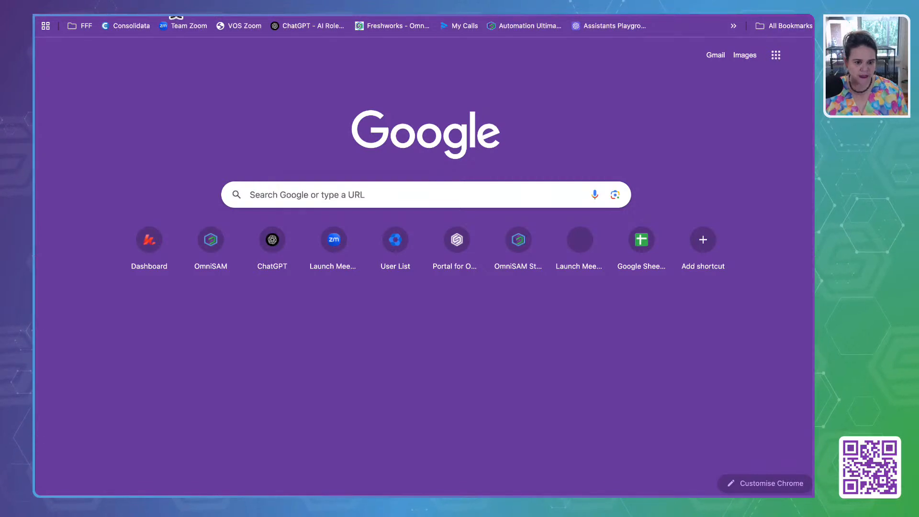
{"action": "left_click", "coordinate": [180, 26]}
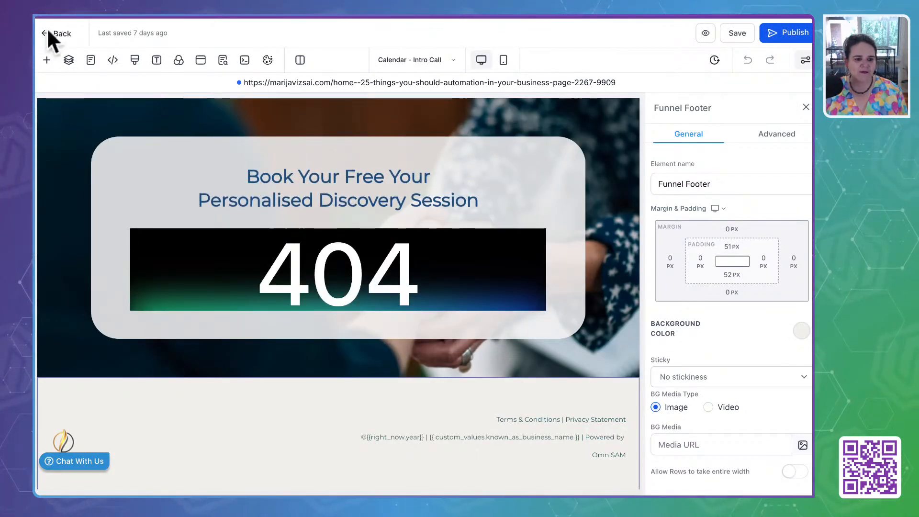
Step: Leave the page builder, go to the calendar settings and open the Intro Call calendar for editing
{"action": "left_click", "coordinate": [45, 33]}
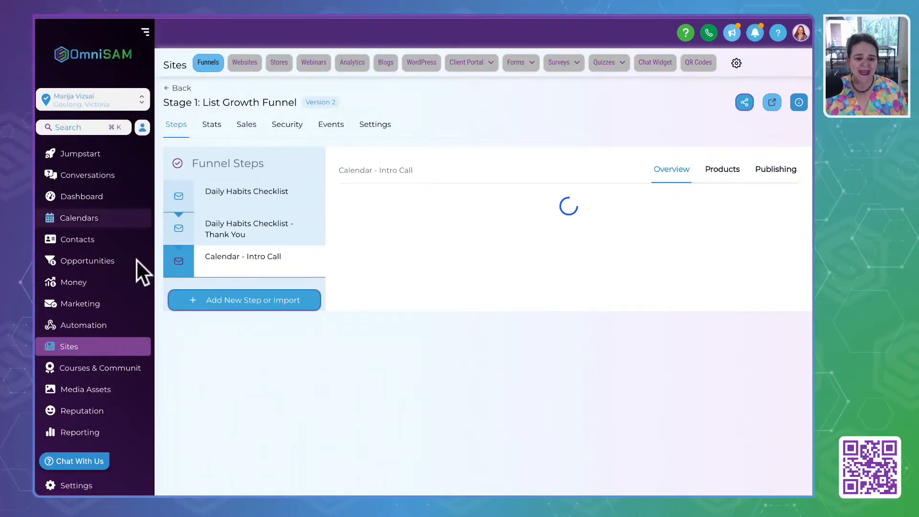
{"action": "left_click", "coordinate": [79, 217]}
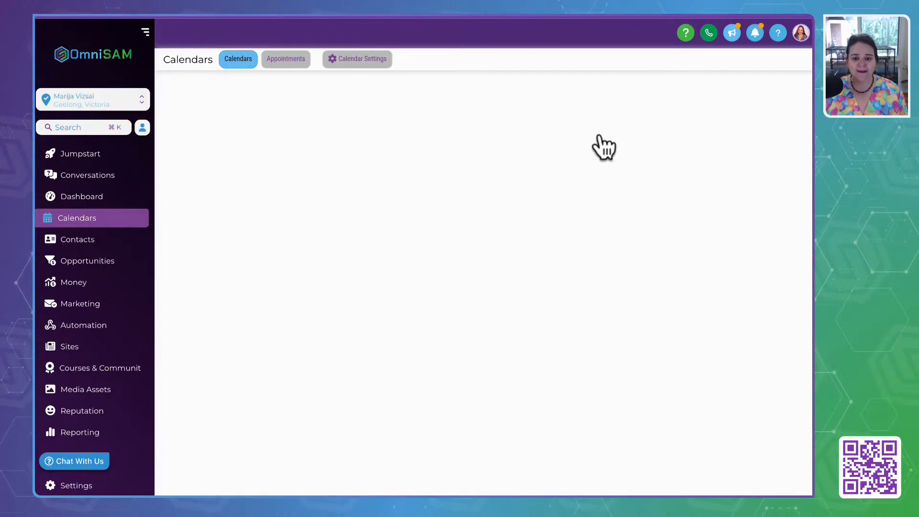
{"action": "left_click", "coordinate": [364, 59]}
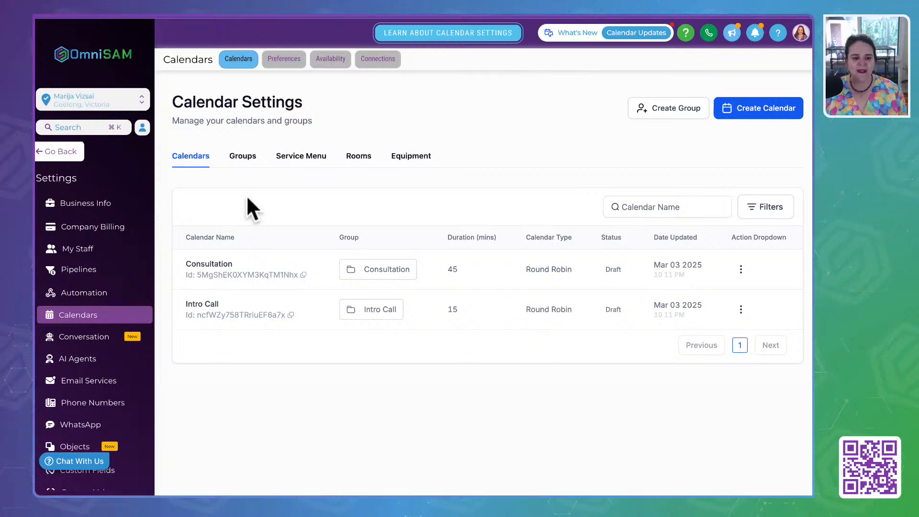
{"action": "scroll", "coordinate": [108, 379], "scroll_direction": "down", "scroll_amount": 2}
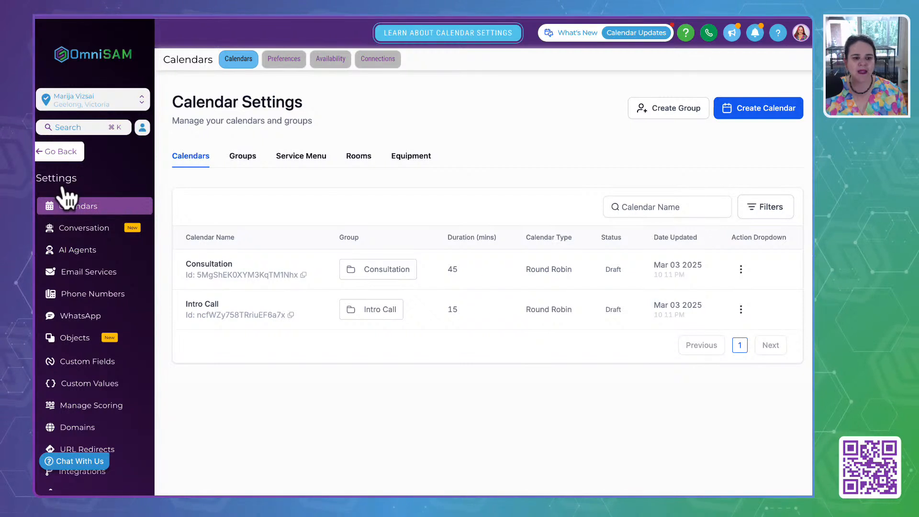
{"action": "double_click", "coordinate": [46, 178]}
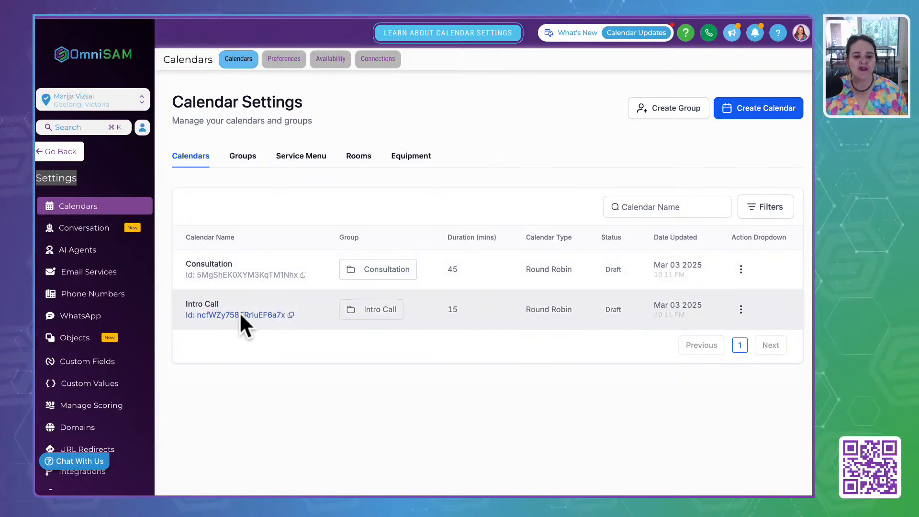
{"action": "left_click", "coordinate": [740, 309]}
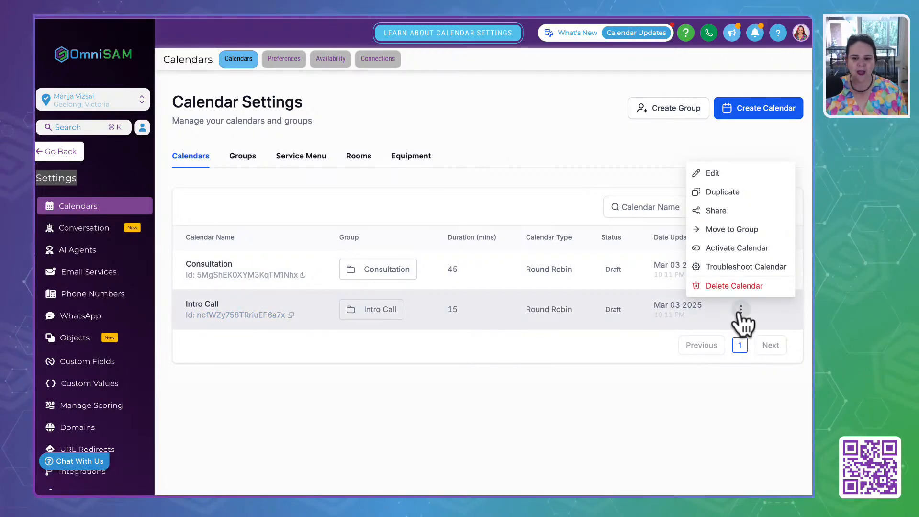
{"action": "left_click", "coordinate": [746, 175]}
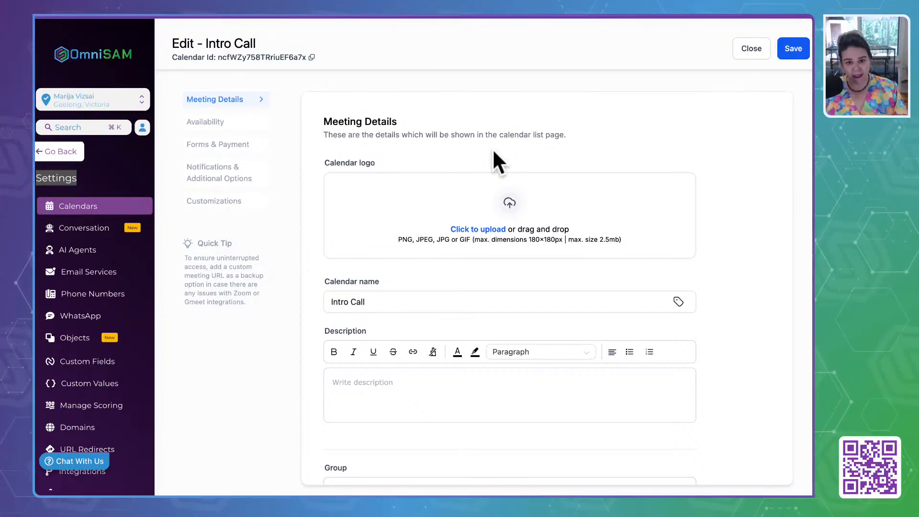
Step: Rename the Intro Call calendar as Discovery Call in its meeting details
{"action": "left_click", "coordinate": [388, 300]}
{"action": "scroll", "coordinate": [441, 311], "scroll_direction": "down", "scroll_amount": 2}
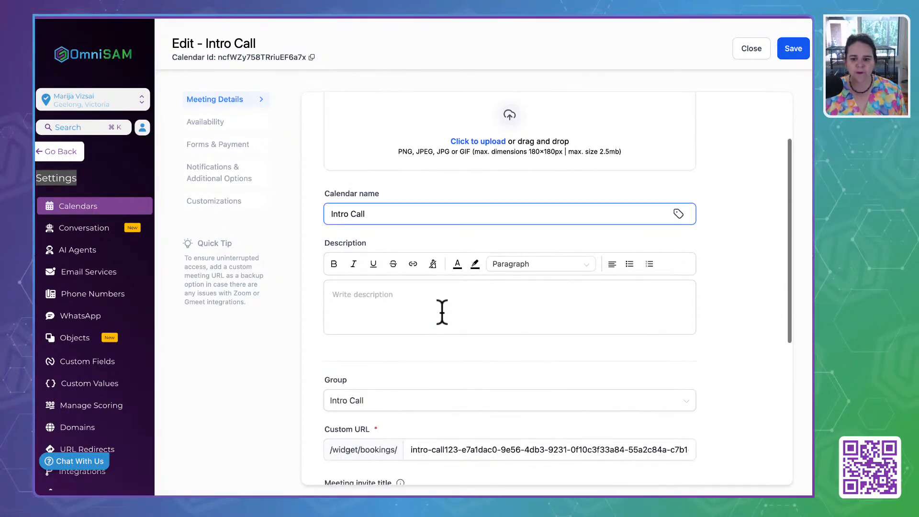
{"action": "left_click_drag", "start_coordinate": [388, 211], "coordinate": [208, 208]}
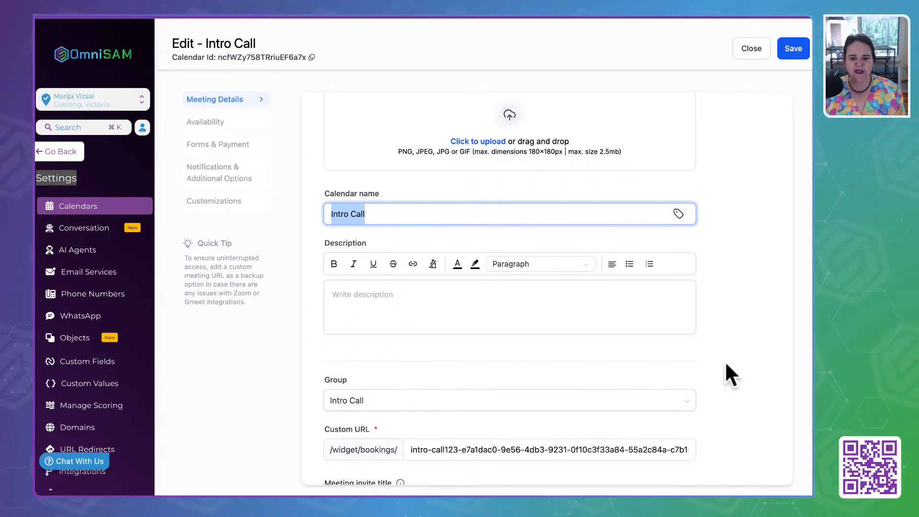
{"action": "type", "text": "D"}
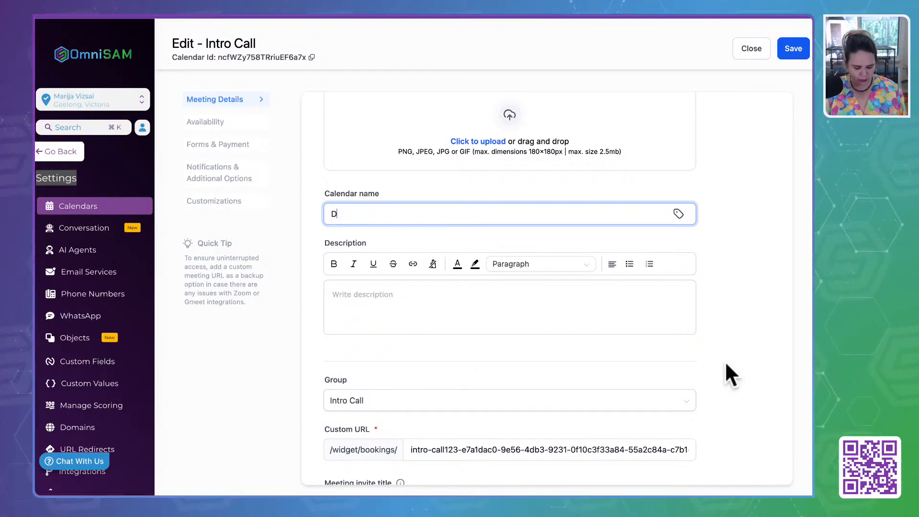
{"action": "type", "text": "iscovery Call"}
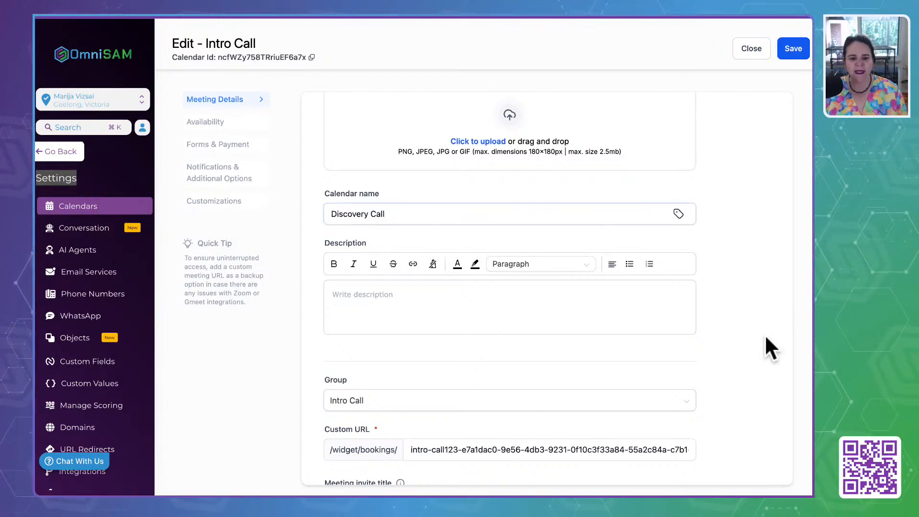
Step: Try to shorten the calendar's custom URL to intro-call
{"action": "scroll", "coordinate": [716, 387], "scroll_direction": "down", "scroll_amount": 5}
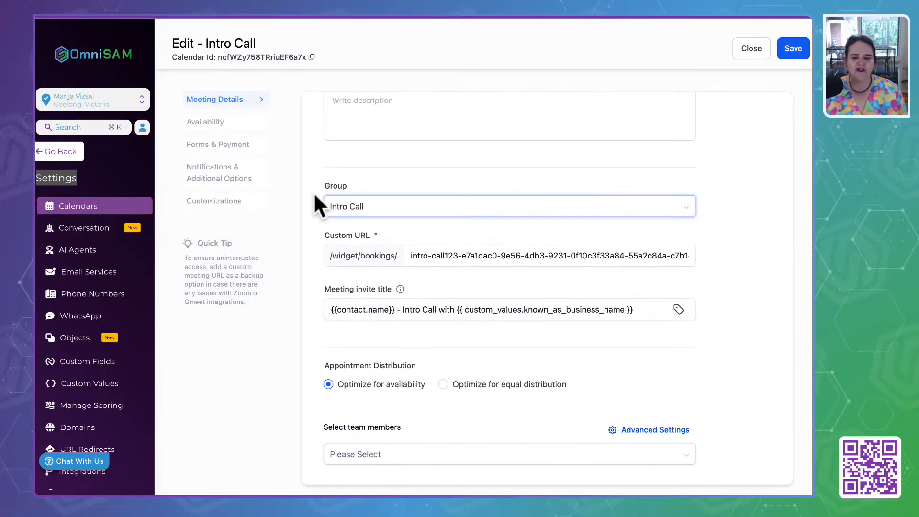
{"action": "left_click", "coordinate": [450, 256]}
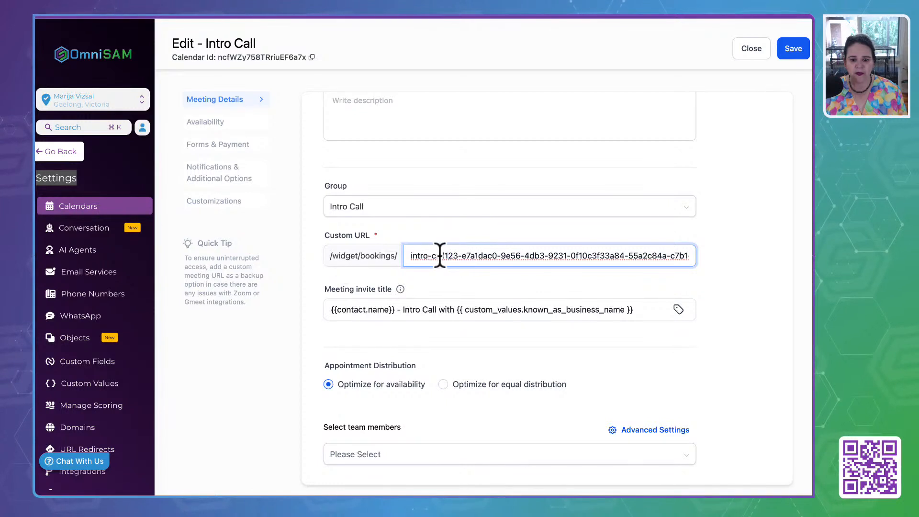
{"action": "left_click_drag", "start_coordinate": [440, 255], "coordinate": [777, 261]}
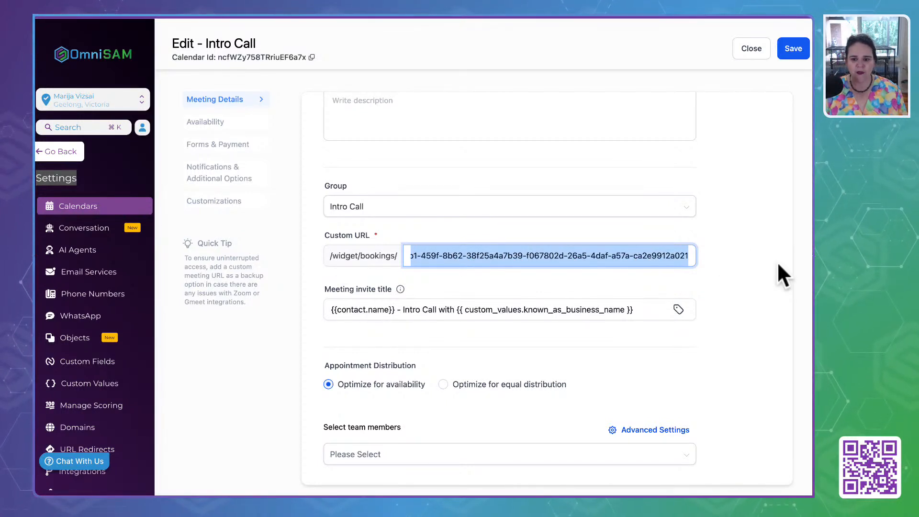
{"action": "type", "text": "intro-call"}
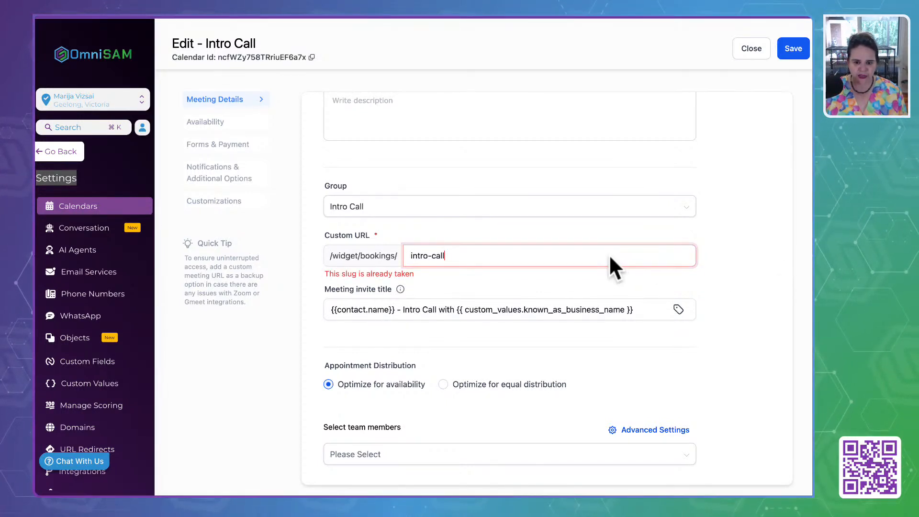
{"action": "left_click_drag", "start_coordinate": [450, 255], "coordinate": [277, 261]}
{"action": "left_click", "coordinate": [751, 287]}
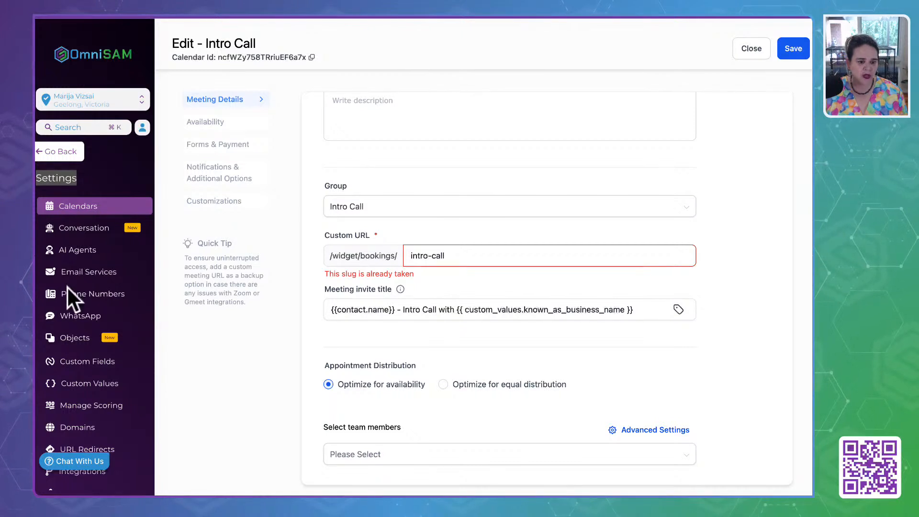
Step: Open the business profile settings and check the branded domain used for the booking link
{"action": "scroll", "coordinate": [70, 380], "scroll_direction": "down", "scroll_amount": 3}
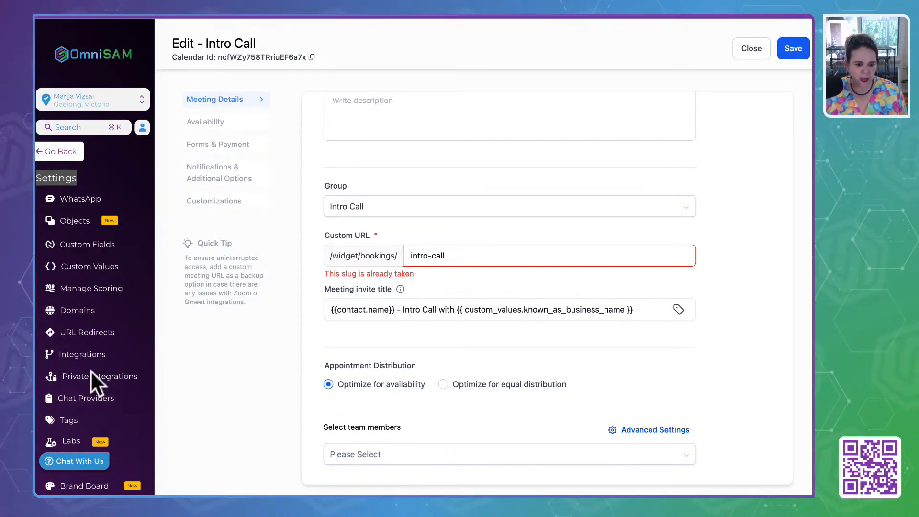
{"action": "scroll", "coordinate": [79, 401], "scroll_direction": "up", "scroll_amount": 5}
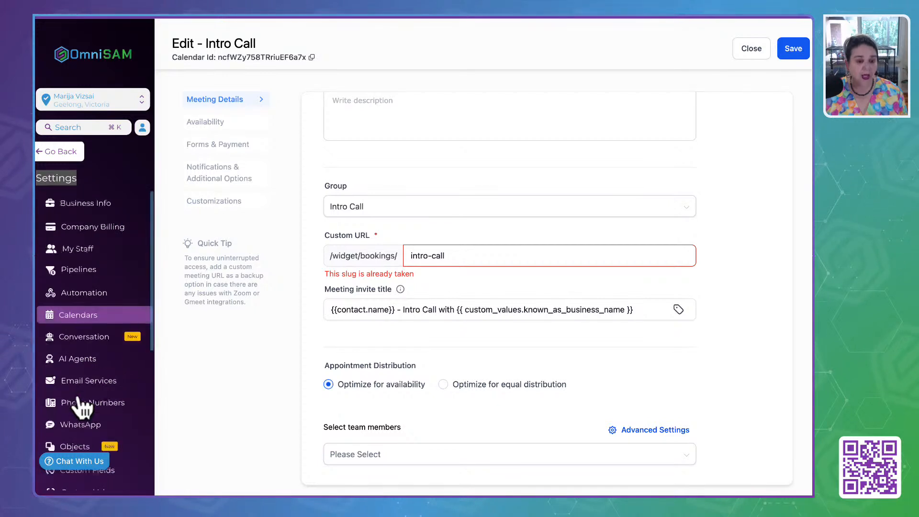
{"action": "left_click", "coordinate": [91, 203]}
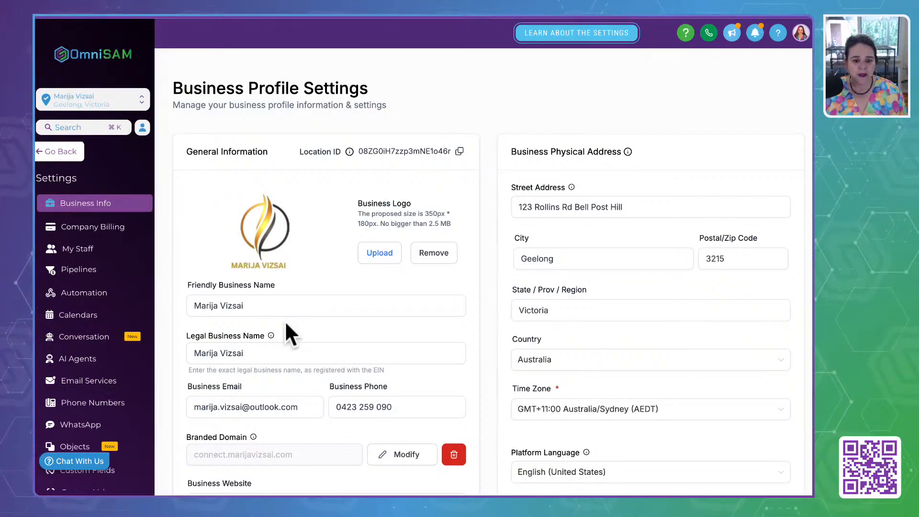
{"action": "scroll", "coordinate": [285, 320], "scroll_direction": "down", "scroll_amount": 3}
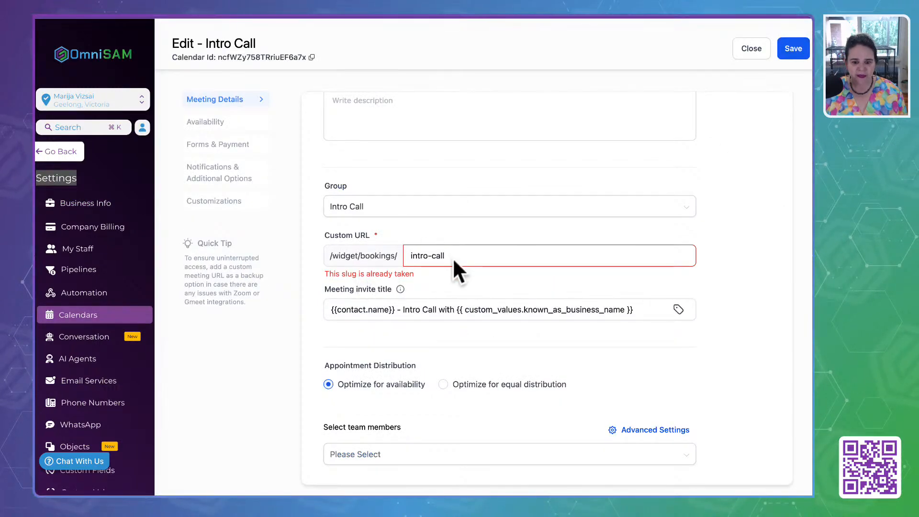
Step: Set the calendar's custom URL to discovery-call-with- followed by the business owner's first name
{"action": "left_click_drag", "start_coordinate": [454, 260], "coordinate": [339, 254]}
{"action": "type", "text": "disco"}
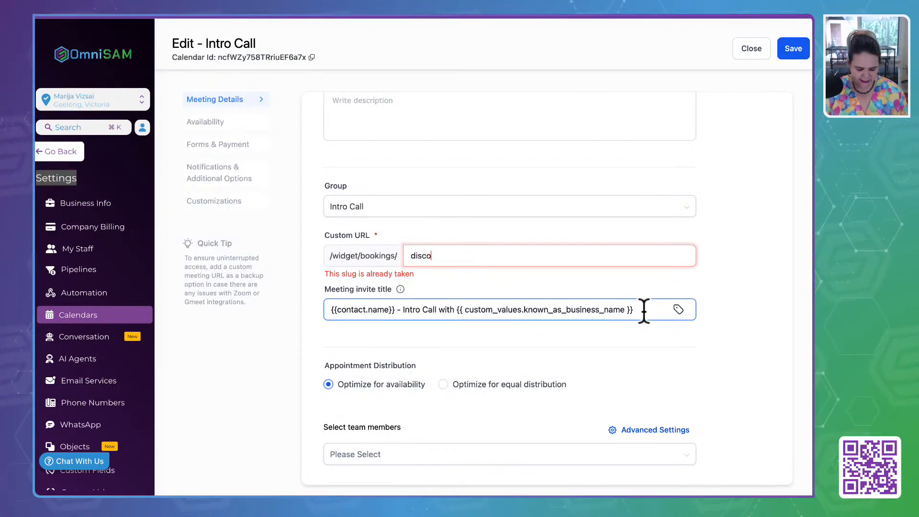
{"action": "type", "text": "very-call"}
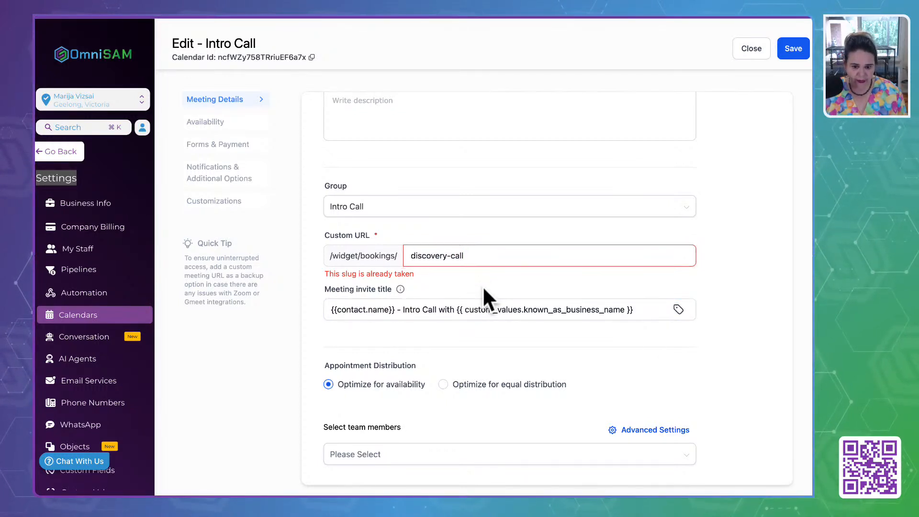
{"action": "left_click", "coordinate": [476, 257]}
{"action": "type", "text": "-"}
{"action": "type", "text": "win-"}
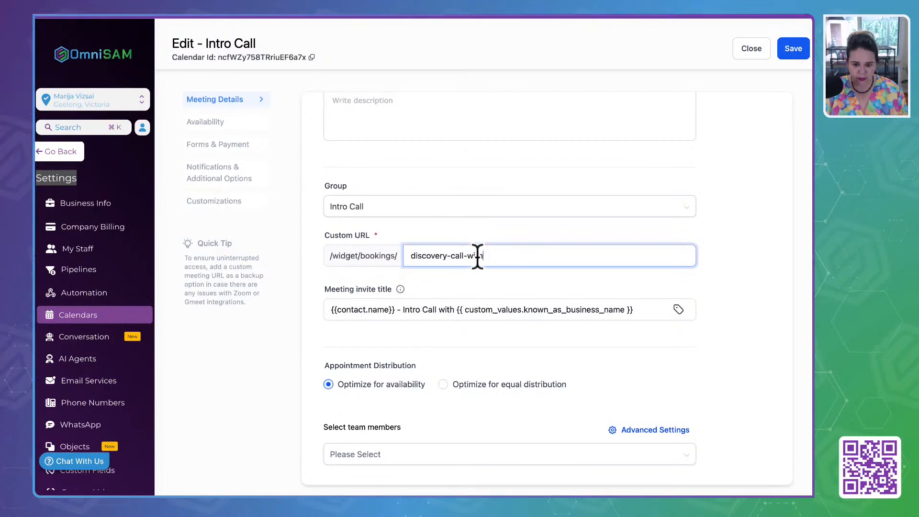
{"action": "type", "text": "marija"}
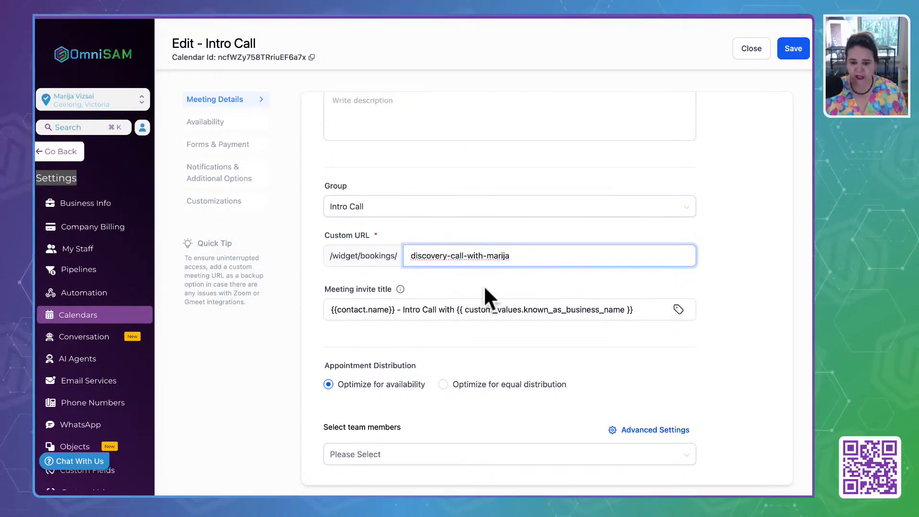
{"action": "left_click_drag", "start_coordinate": [514, 255], "coordinate": [297, 258]}
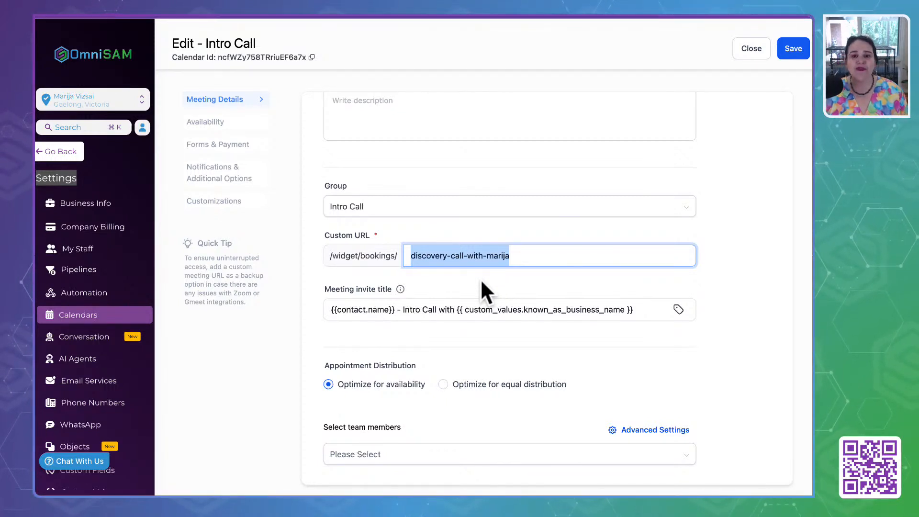
{"action": "scroll", "coordinate": [481, 278], "scroll_direction": "down", "scroll_amount": 1}
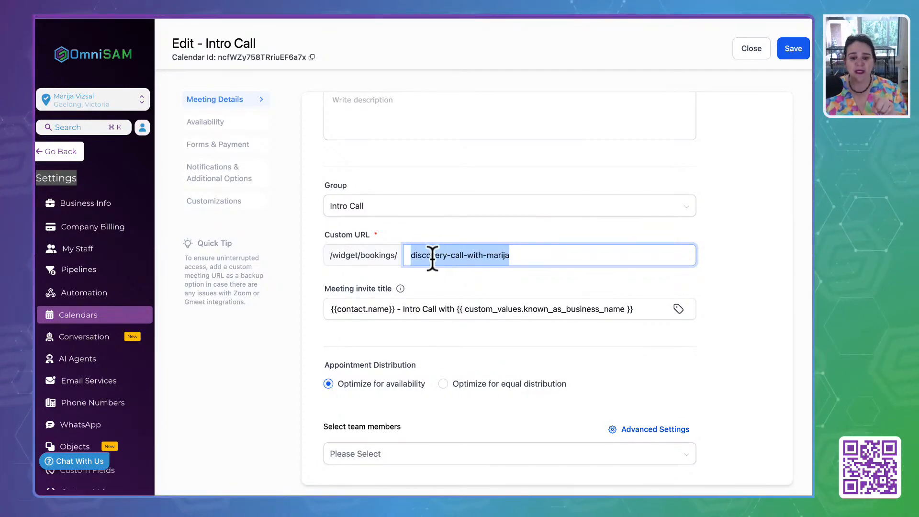
{"action": "left_click", "coordinate": [489, 280]}
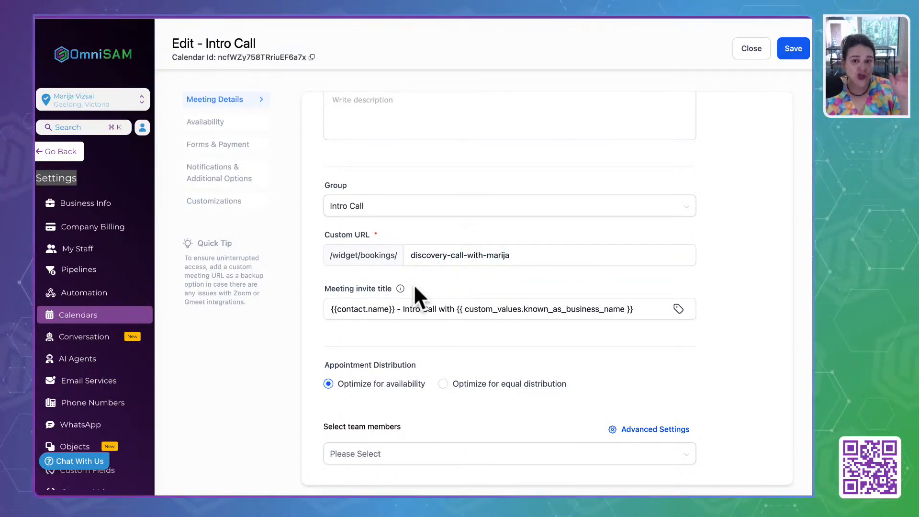
Step: Assign the business owner as the calendar's team member below the meeting invite title and appointment distribution
{"action": "scroll", "coordinate": [413, 287], "scroll_direction": "down", "scroll_amount": 2}
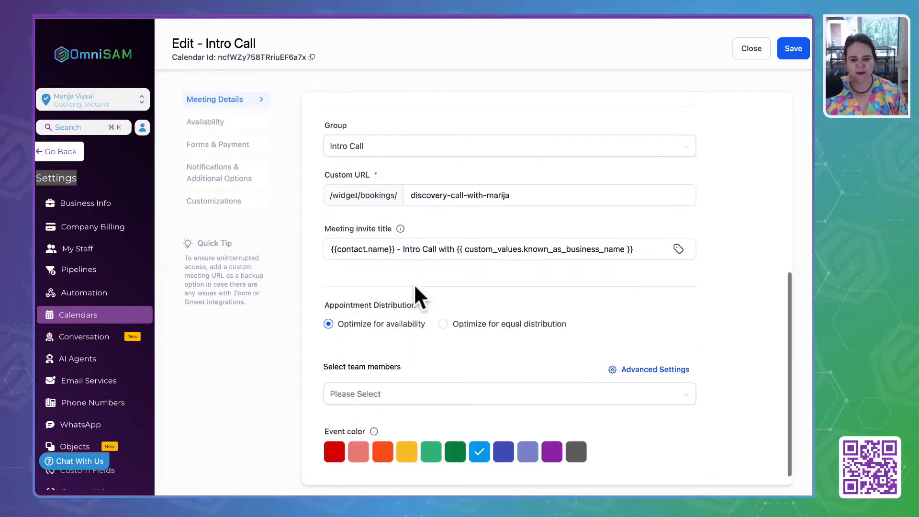
{"action": "left_click", "coordinate": [325, 235]}
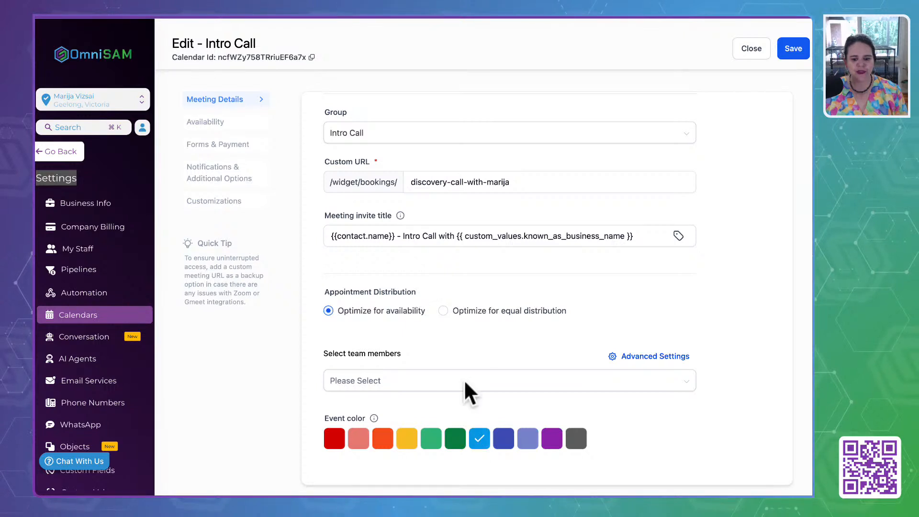
{"action": "scroll", "coordinate": [452, 348], "scroll_direction": "down", "scroll_amount": 1}
{"action": "left_click", "coordinate": [377, 372]}
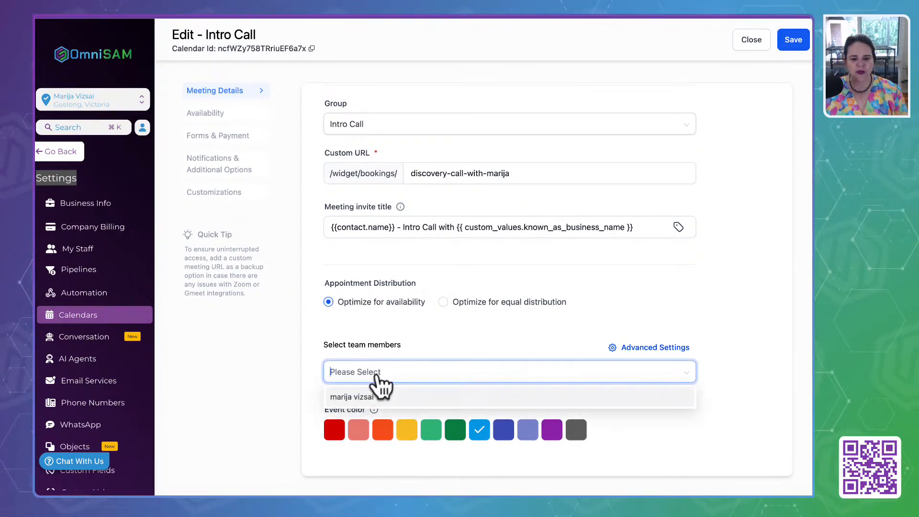
{"action": "left_click", "coordinate": [351, 397]}
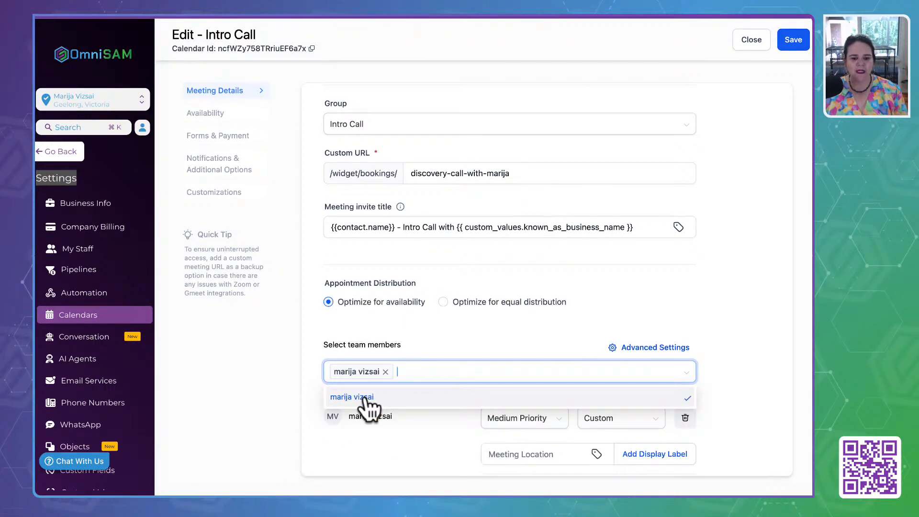
{"action": "left_click", "coordinate": [247, 382]}
{"action": "scroll", "coordinate": [335, 402], "scroll_direction": "down", "scroll_amount": 3}
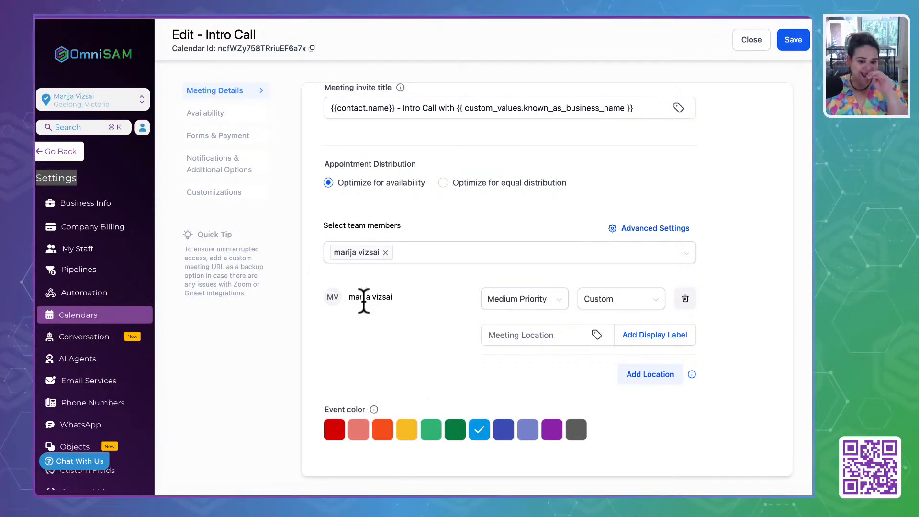
Step: Search Google for zoom in a new browser tab, open the Zoom website and go to the account home page
{"action": "left_click", "coordinate": [544, 334]}
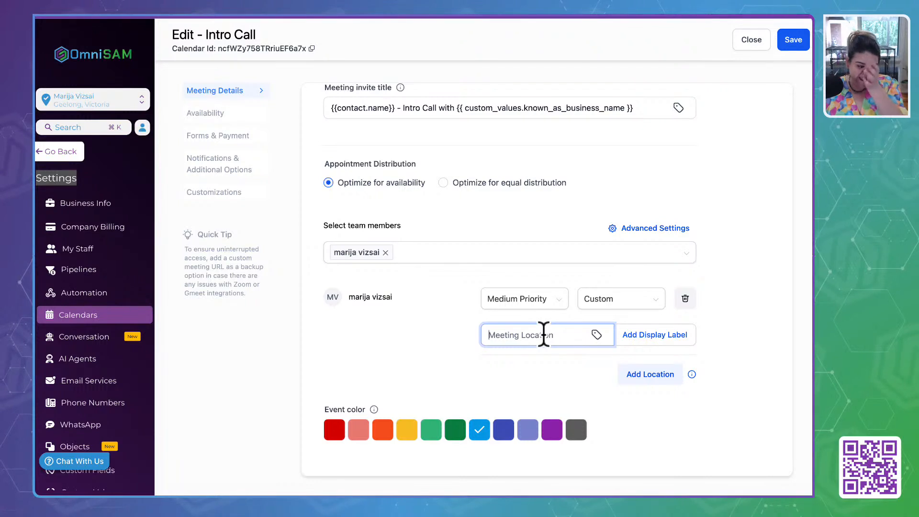
{"action": "left_click", "coordinate": [364, 338]}
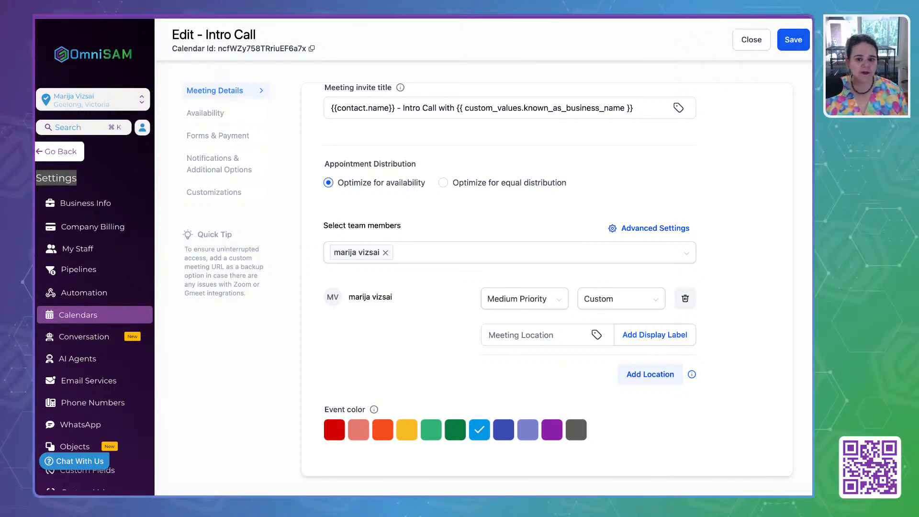
{"action": "key", "text": "super+t"}
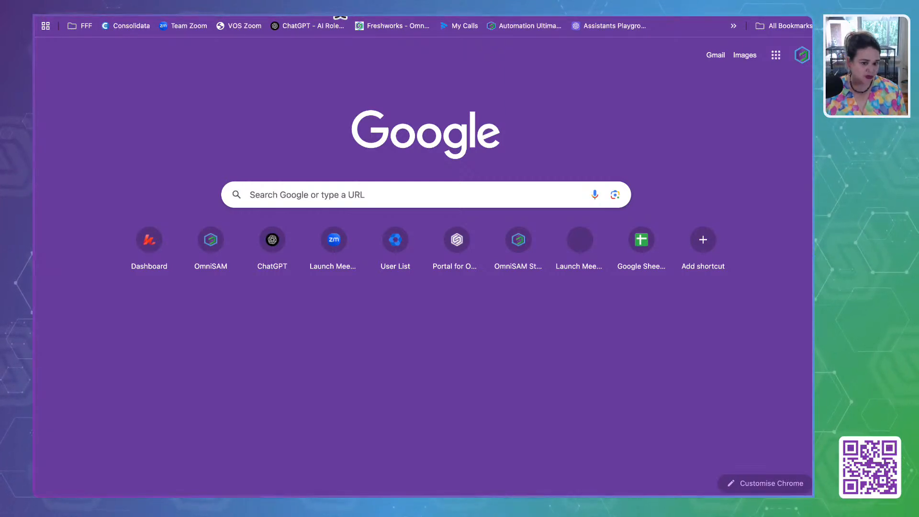
{"action": "key", "text": "Return"}
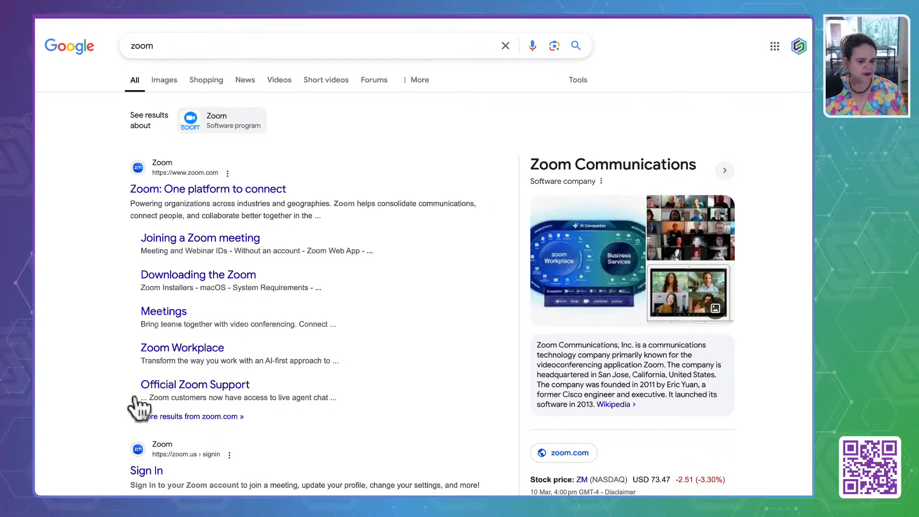
{"action": "left_click", "coordinate": [223, 191]}
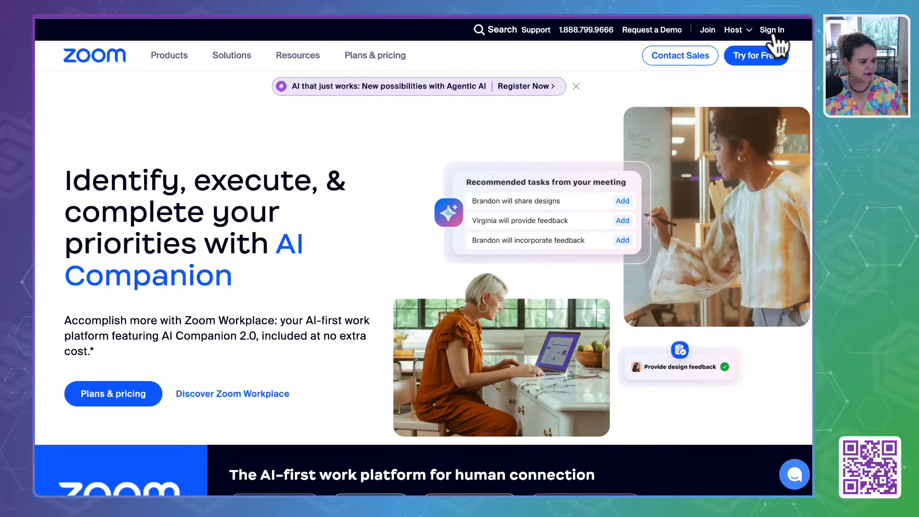
{"action": "left_click", "coordinate": [771, 31]}
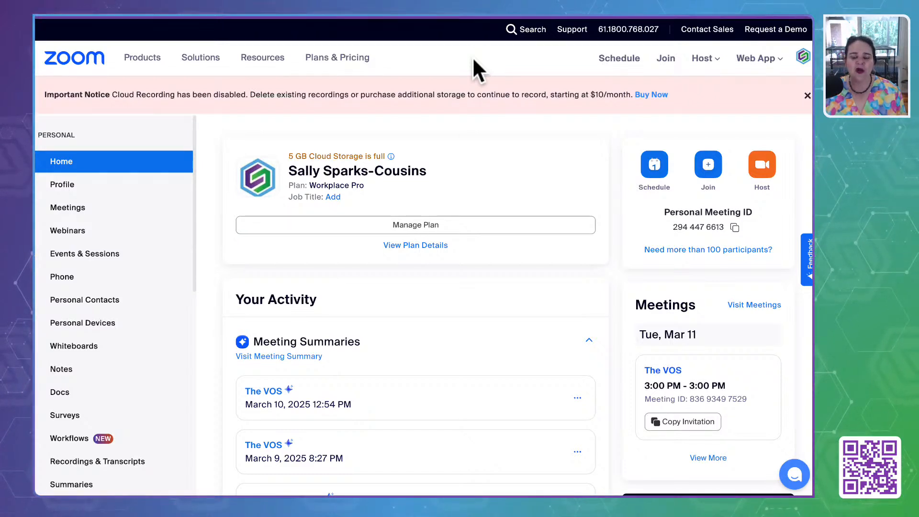
Step: Sign out of the Zoom account, bring up the sign-in page, and return to the calendar editor
{"action": "left_click", "coordinate": [473, 60]}
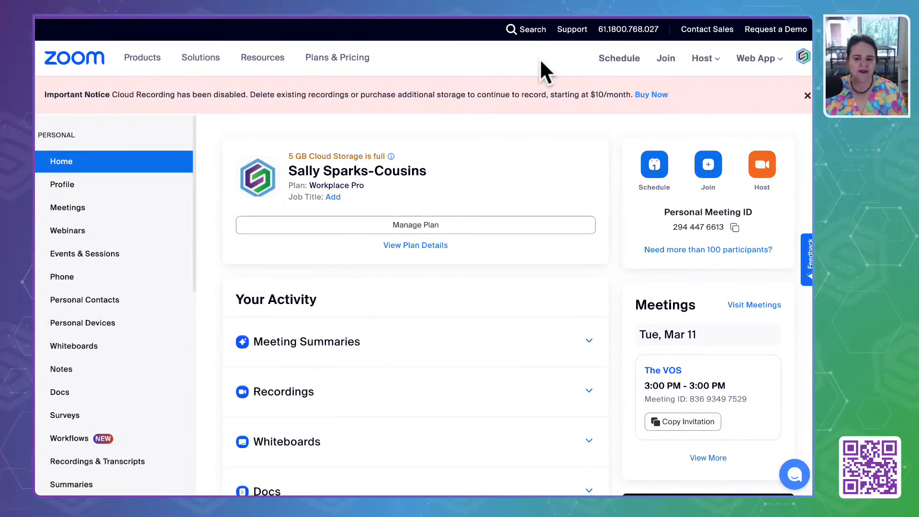
{"action": "left_click", "coordinate": [801, 57]}
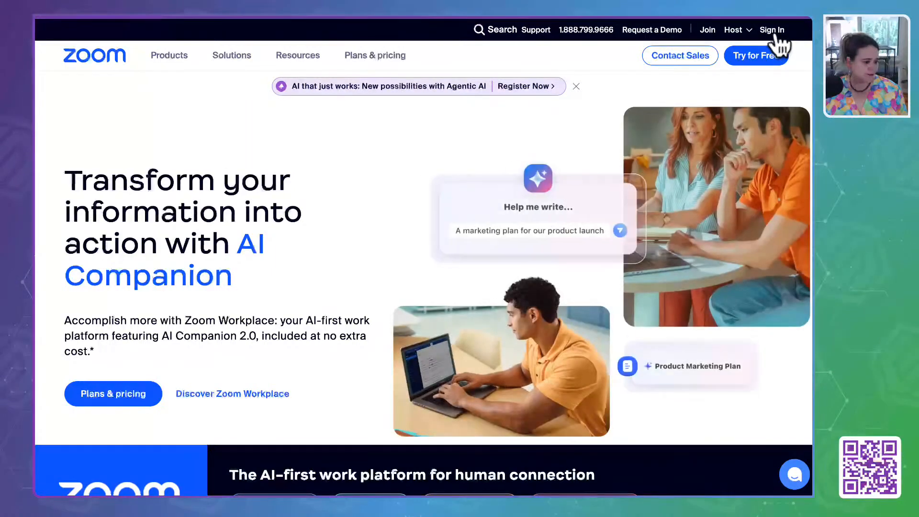
{"action": "left_click", "coordinate": [773, 30]}
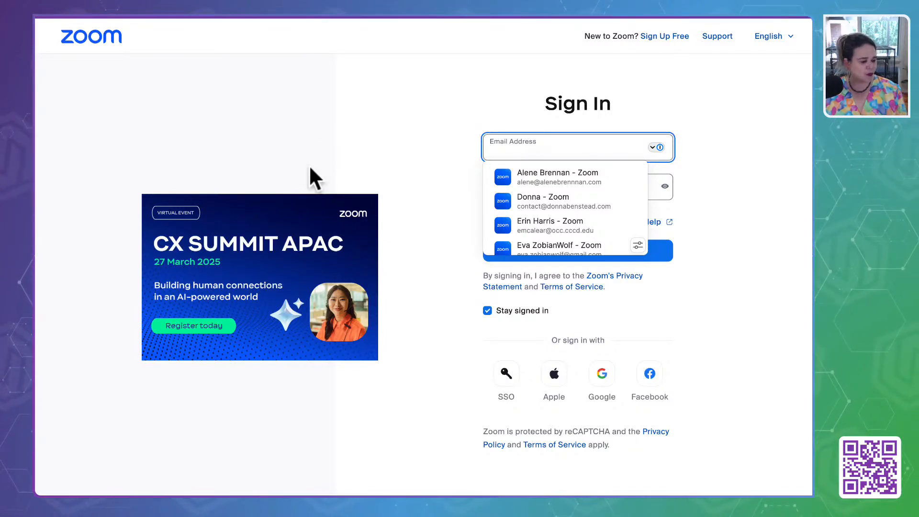
{"action": "left_click", "coordinate": [353, 120]}
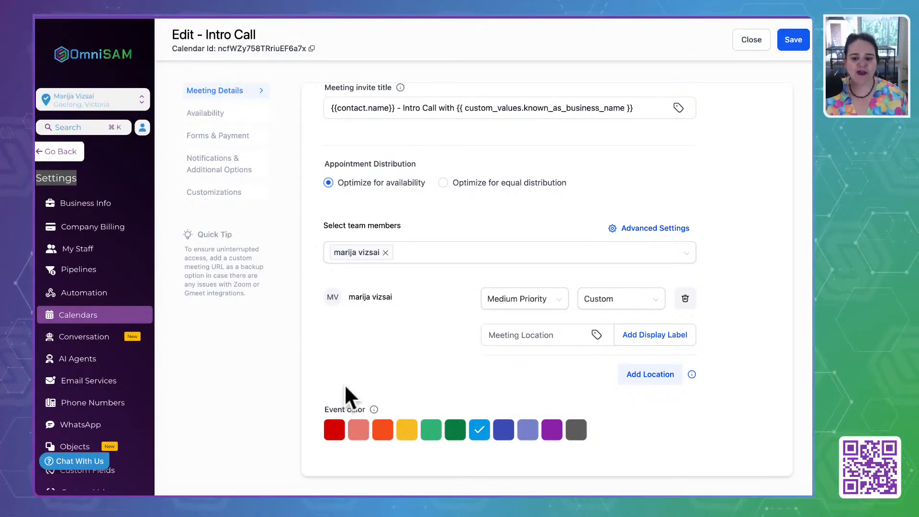
Step: Search the custom values for zoom from the team member's meeting location
{"action": "left_click", "coordinate": [512, 337]}
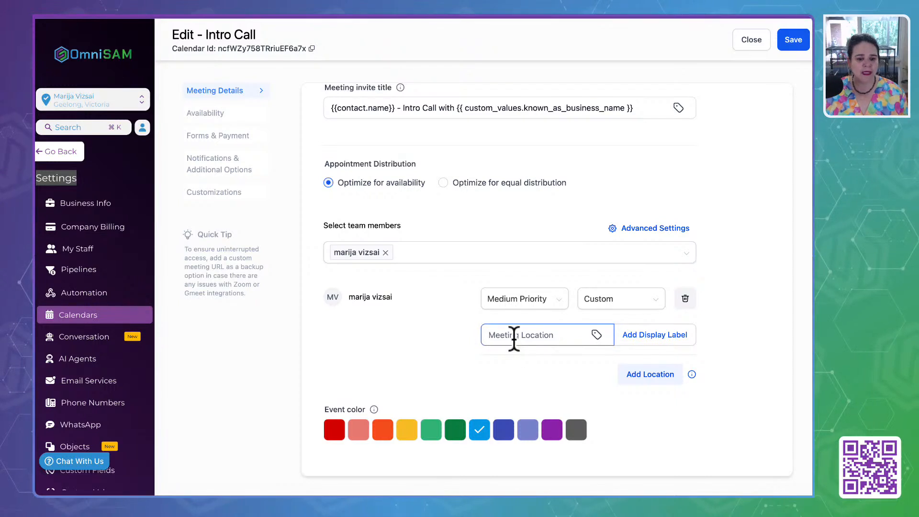
{"action": "left_click", "coordinate": [597, 334]}
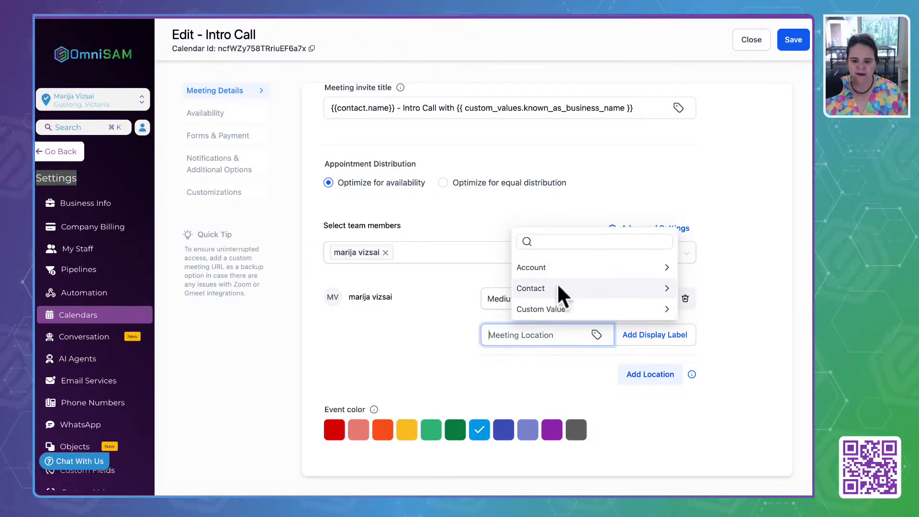
{"action": "left_click", "coordinate": [558, 310]}
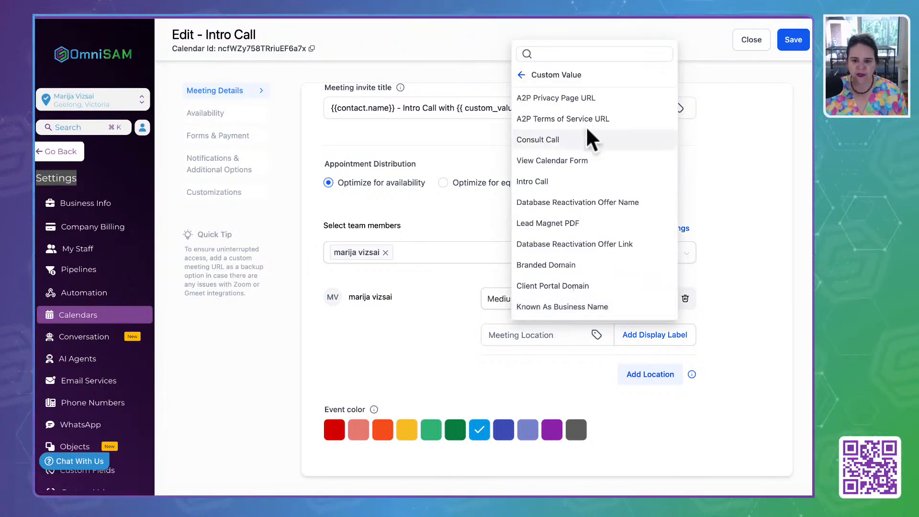
{"action": "left_click", "coordinate": [571, 54]}
{"action": "type", "text": "zoom"}
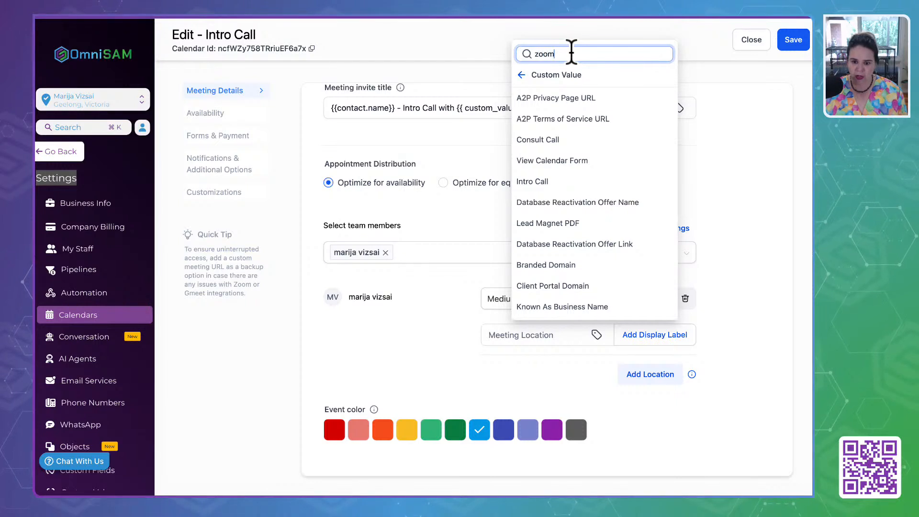
{"action": "left_click", "coordinate": [355, 334]}
Step: Create an empty custom value named "zoom meeting link" in the Stage 2: Appointments folder
{"action": "scroll", "coordinate": [96, 373], "scroll_direction": "down", "scroll_amount": 5}
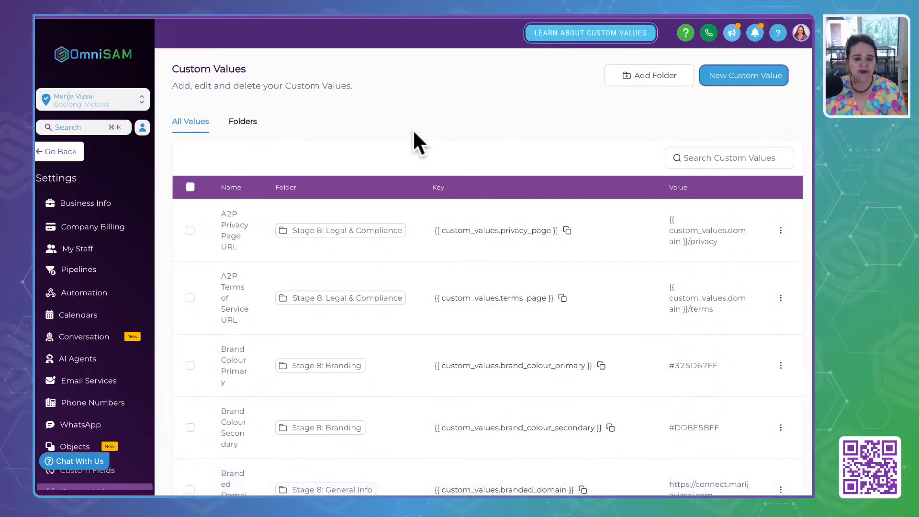
{"action": "left_click", "coordinate": [243, 122]}
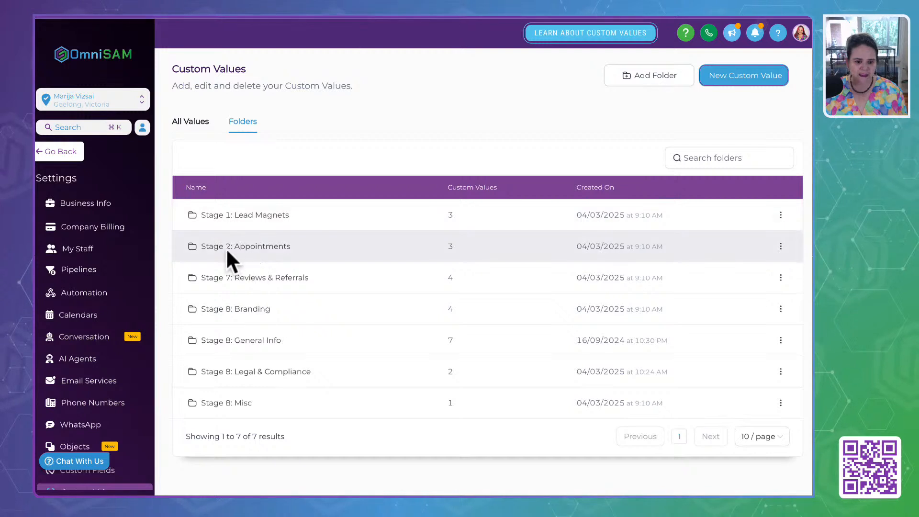
{"action": "left_click", "coordinate": [264, 248]}
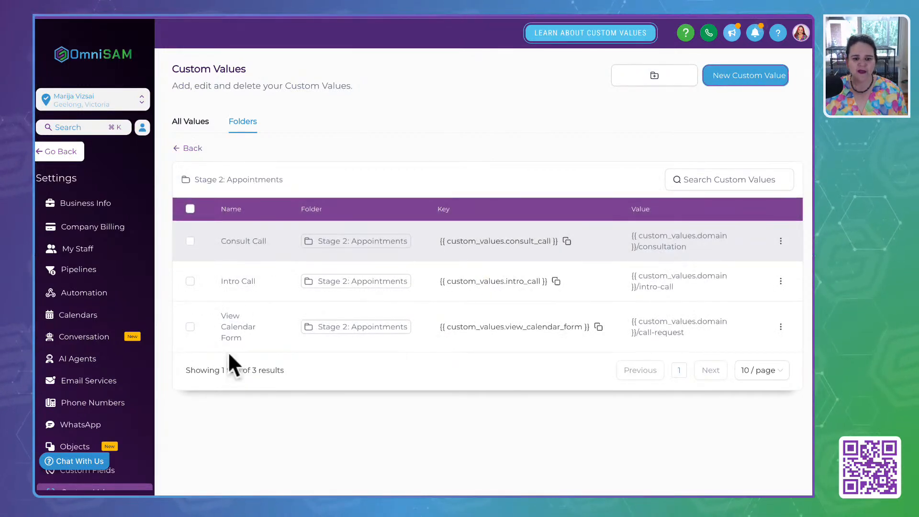
{"action": "left_click", "coordinate": [737, 72]}
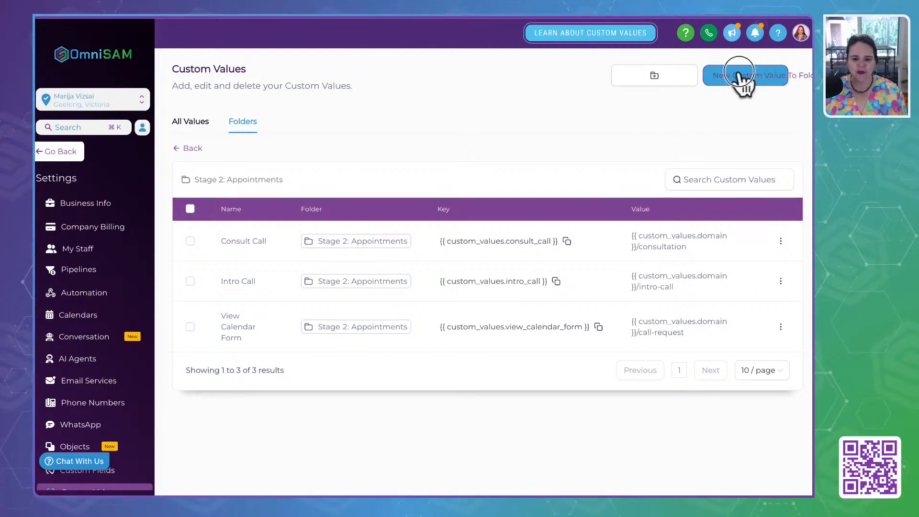
{"action": "left_click", "coordinate": [360, 229]}
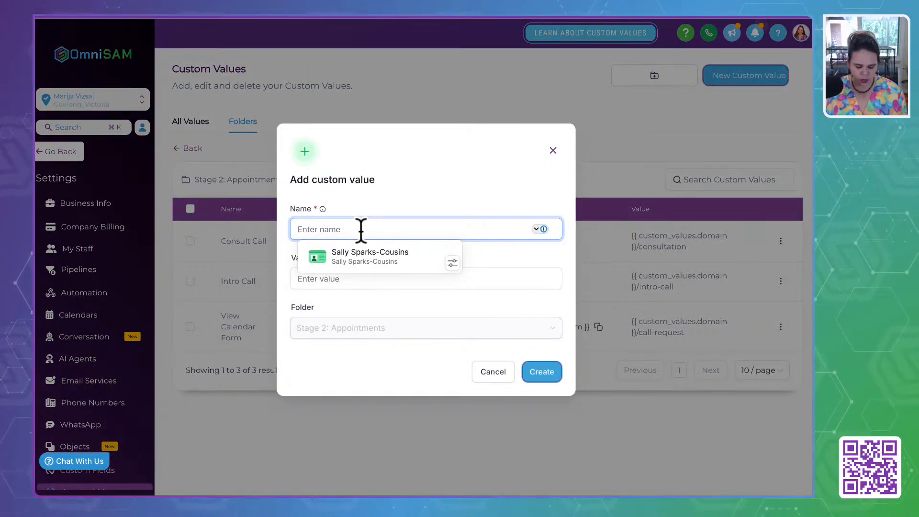
{"action": "type", "text": "zoom "}
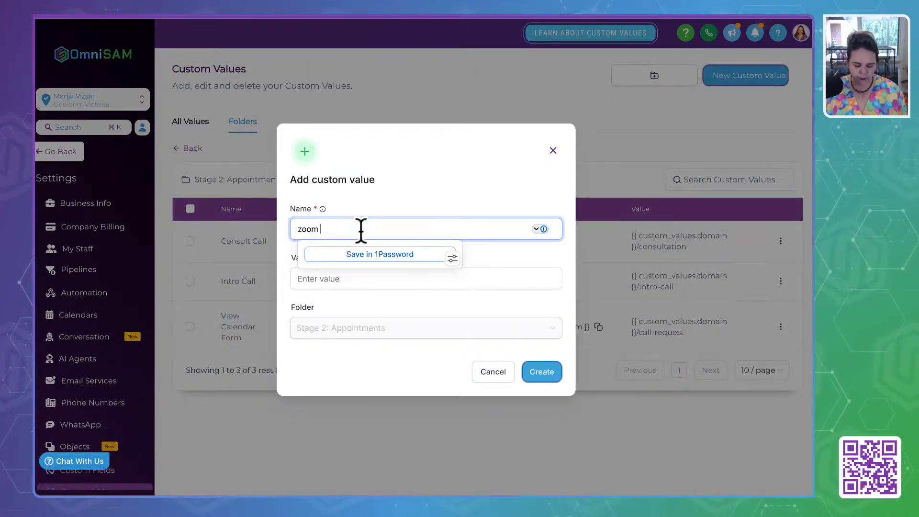
{"action": "type", "text": "meeting link"}
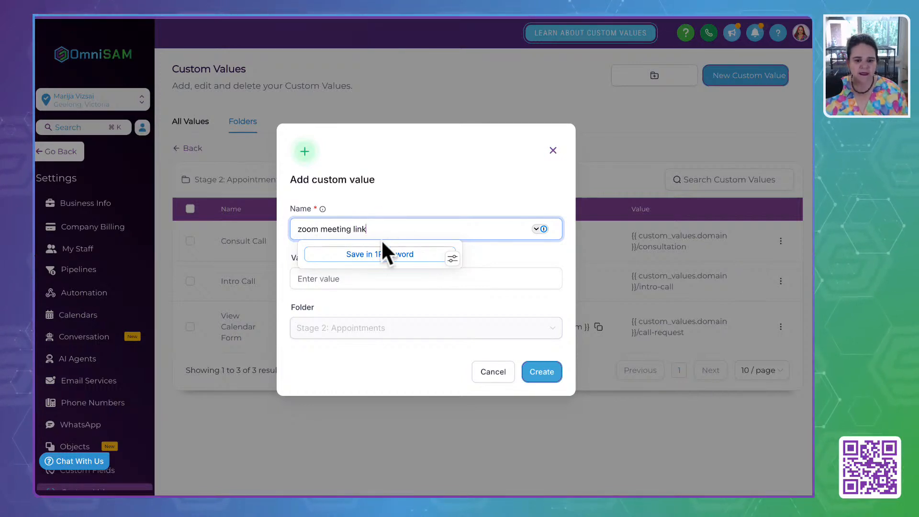
{"action": "left_click", "coordinate": [397, 194]}
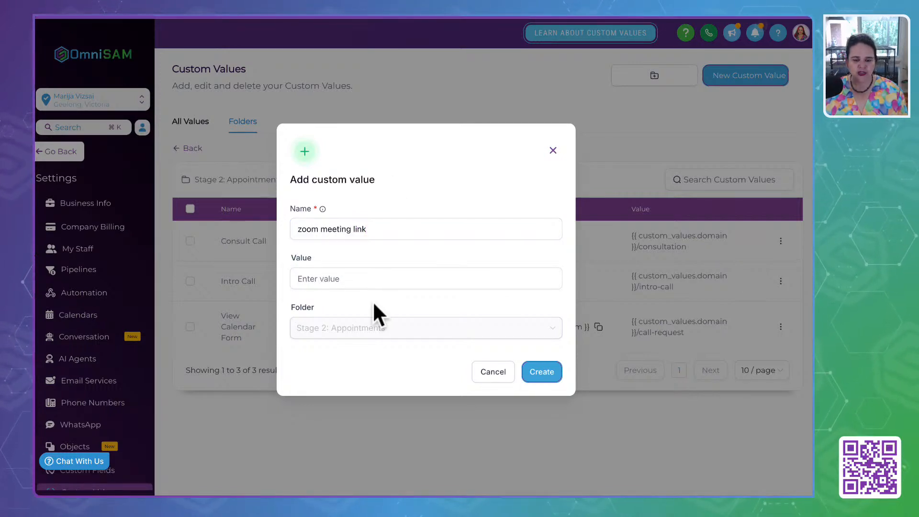
{"action": "left_click", "coordinate": [539, 369]}
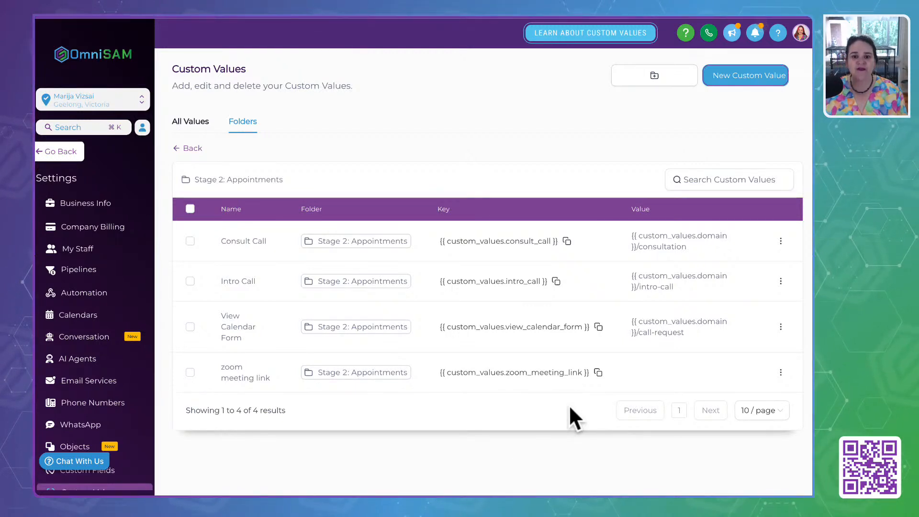
Step: Set the team member's meeting location to {{ custom_values.zoom_meeting_link }} and save the calendar
{"action": "left_click", "coordinate": [598, 372]}
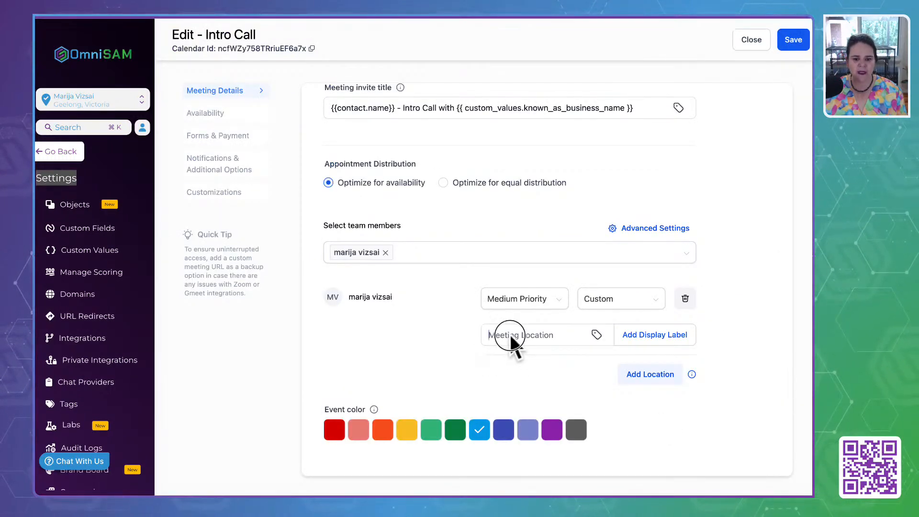
{"action": "key", "text": "ctrl+v"}
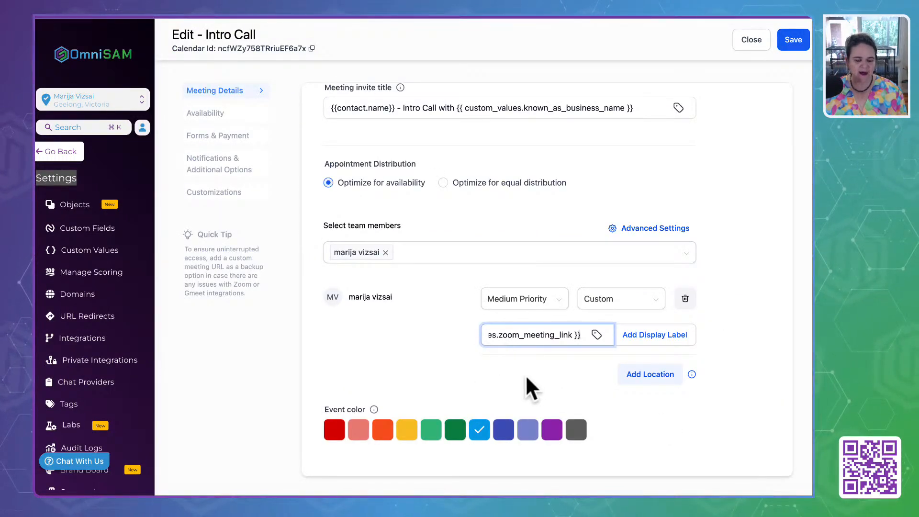
{"action": "left_click", "coordinate": [422, 354]}
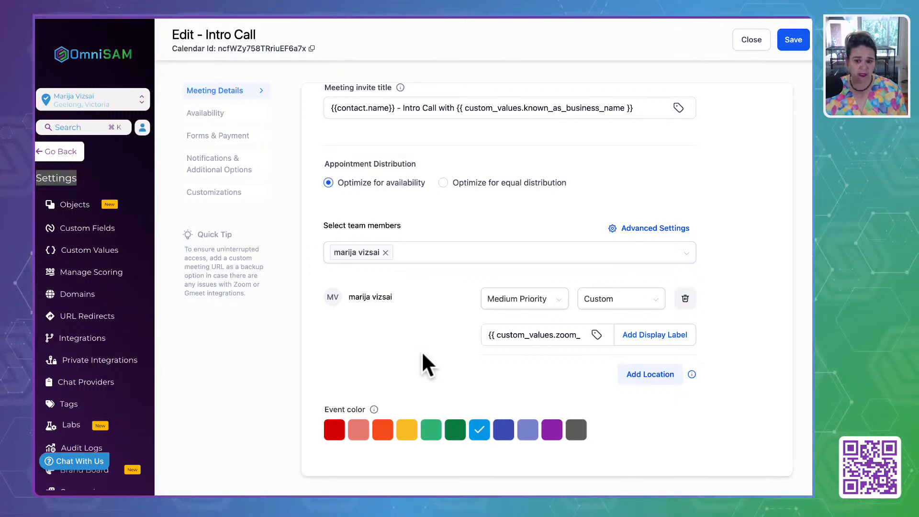
{"action": "left_click", "coordinate": [802, 42]}
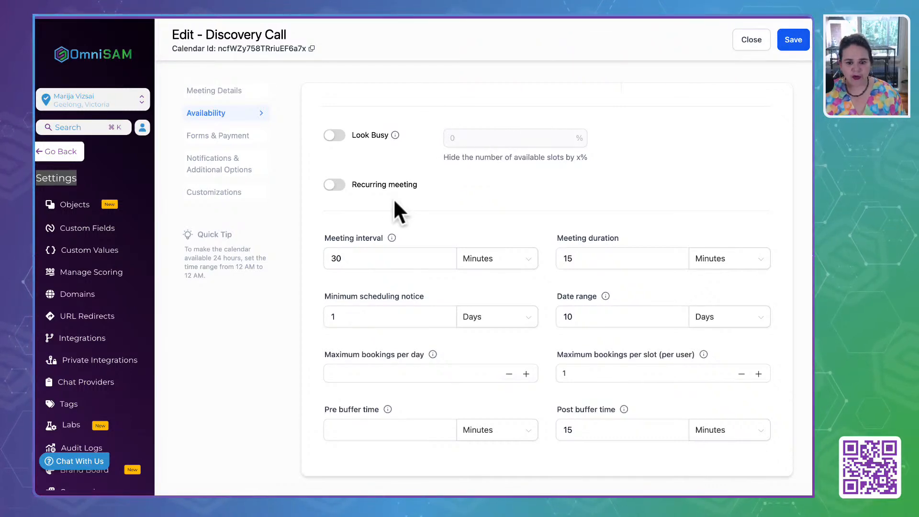
Step: Review the weekly available hours and set Monday's end time to 11:00 AM
{"action": "scroll", "coordinate": [376, 139], "scroll_direction": "up", "scroll_amount": 6}
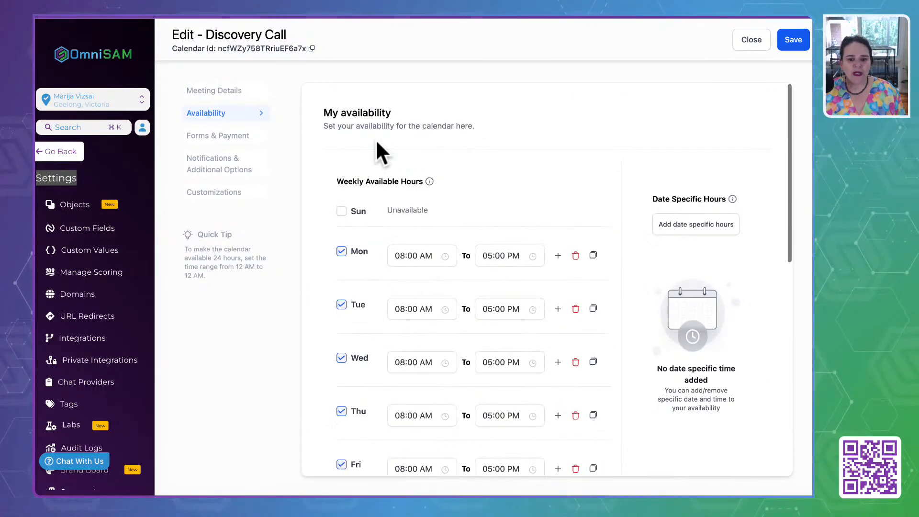
{"action": "scroll", "coordinate": [376, 141], "scroll_direction": "down", "scroll_amount": 3}
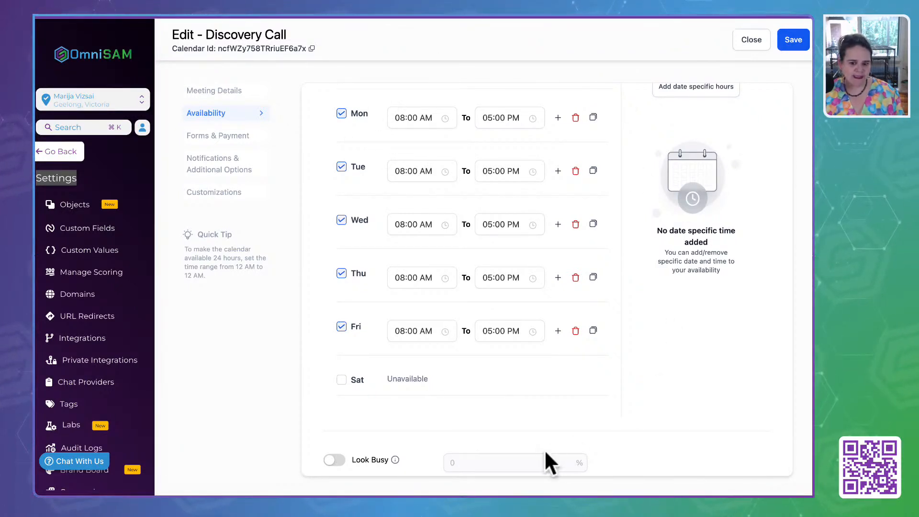
{"action": "scroll", "coordinate": [520, 392], "scroll_direction": "up", "scroll_amount": 2}
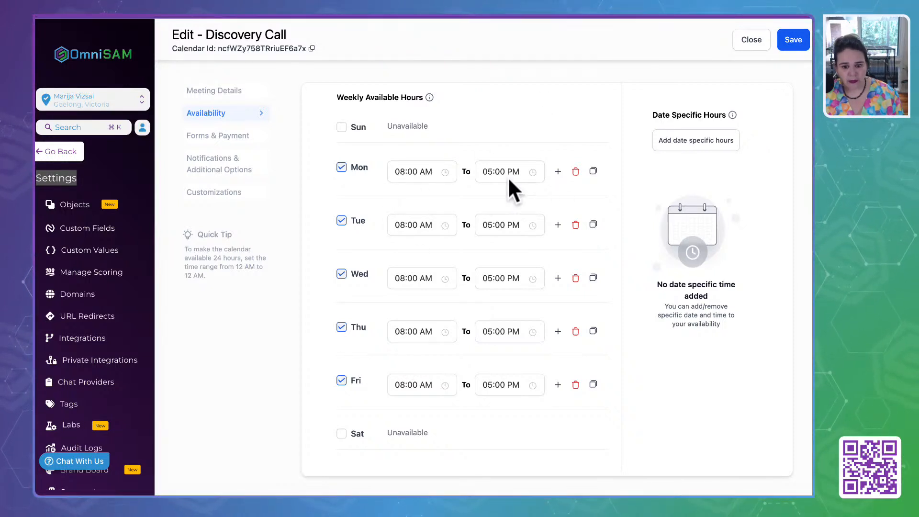
{"action": "left_click", "coordinate": [492, 172]}
{"action": "double_click", "coordinate": [489, 172]}
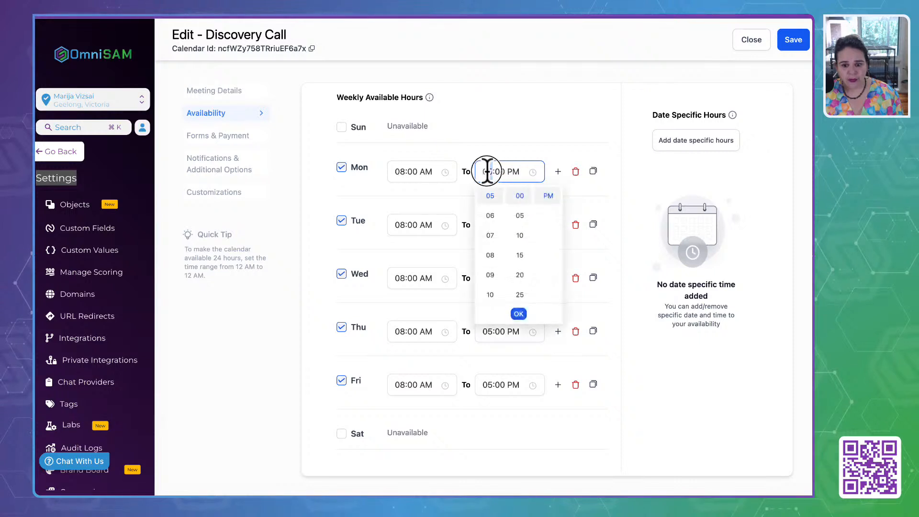
{"action": "scroll", "coordinate": [489, 290], "scroll_direction": "down", "scroll_amount": 1}
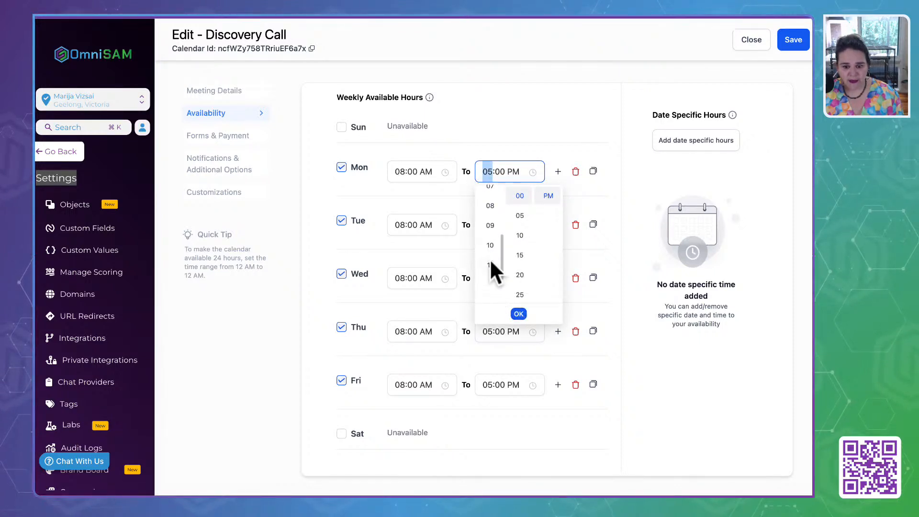
{"action": "left_click", "coordinate": [489, 265]}
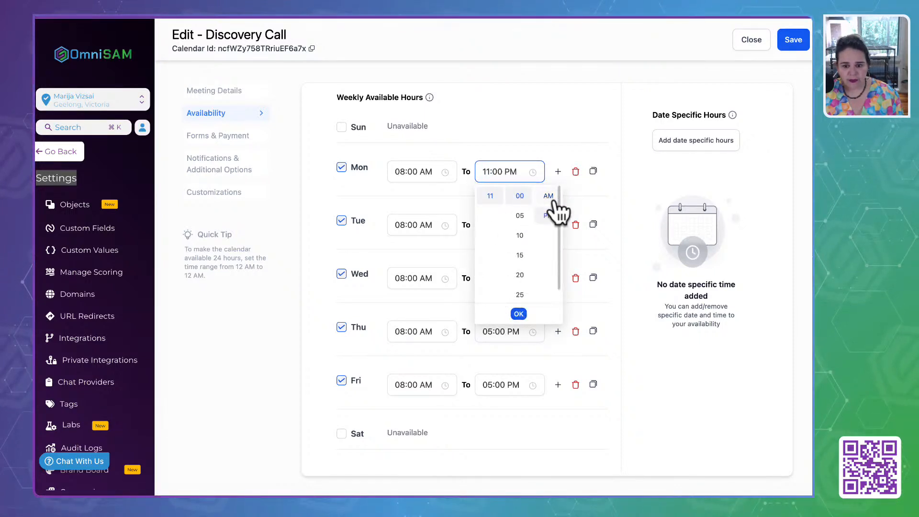
{"action": "left_click", "coordinate": [550, 196]}
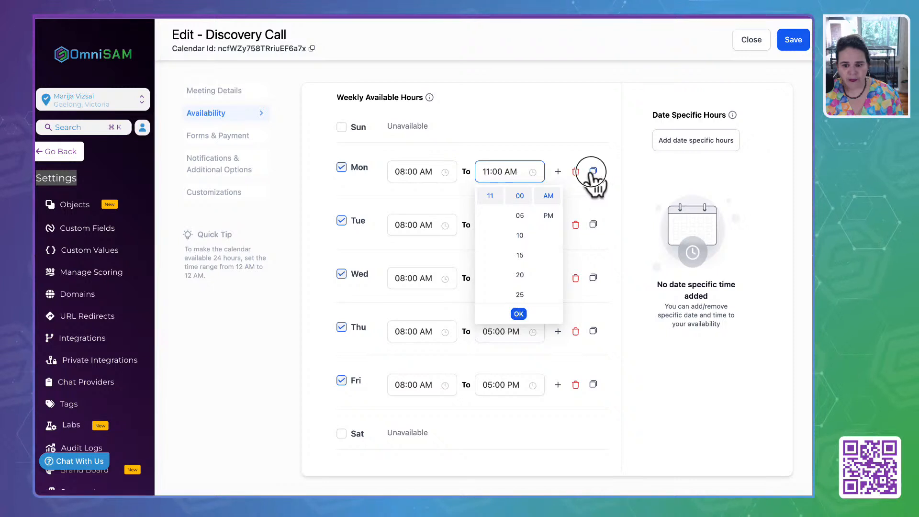
Step: Copy Monday's available hours to Tuesday, Wednesday, Thursday and Friday
{"action": "left_click", "coordinate": [593, 171]}
{"action": "left_click", "coordinate": [559, 273]}
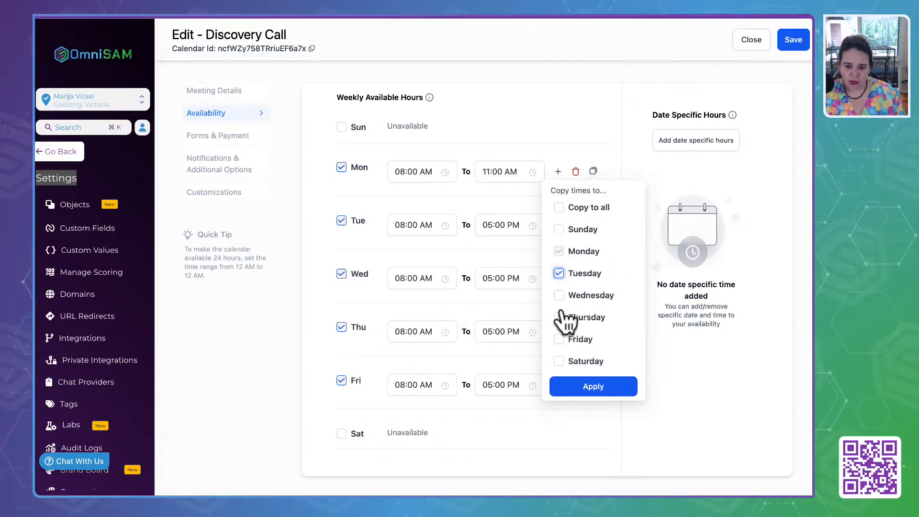
{"action": "left_click", "coordinate": [558, 295]}
{"action": "left_click", "coordinate": [558, 316]}
{"action": "left_click", "coordinate": [559, 339]}
{"action": "left_click", "coordinate": [594, 386]}
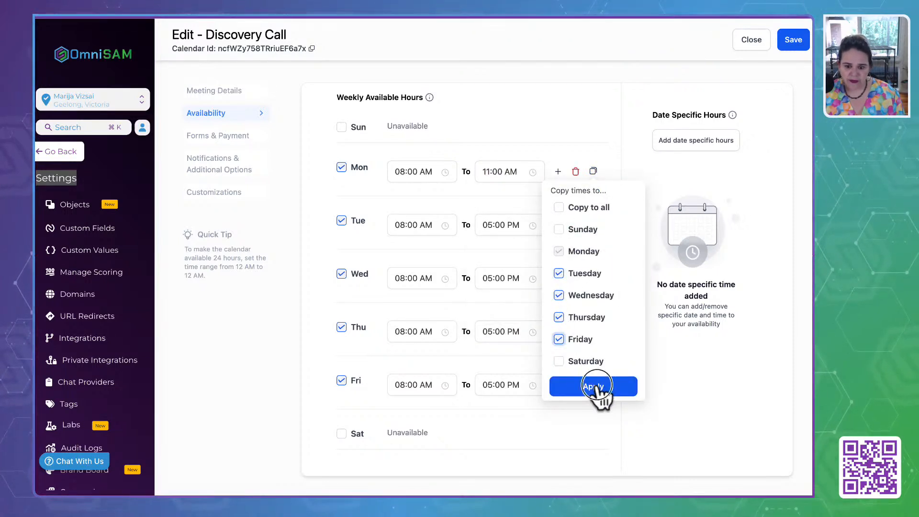
Step: Set the meeting interval to 60 minutes and the meeting duration to 30 minutes
{"action": "scroll", "coordinate": [433, 385], "scroll_direction": "down", "scroll_amount": 4}
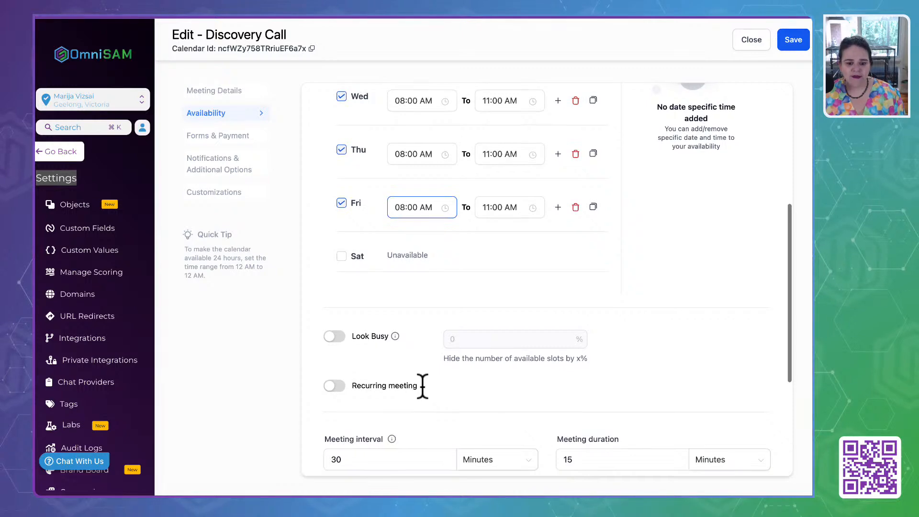
{"action": "scroll", "coordinate": [422, 386], "scroll_direction": "down", "scroll_amount": 3}
{"action": "left_click", "coordinate": [382, 352]}
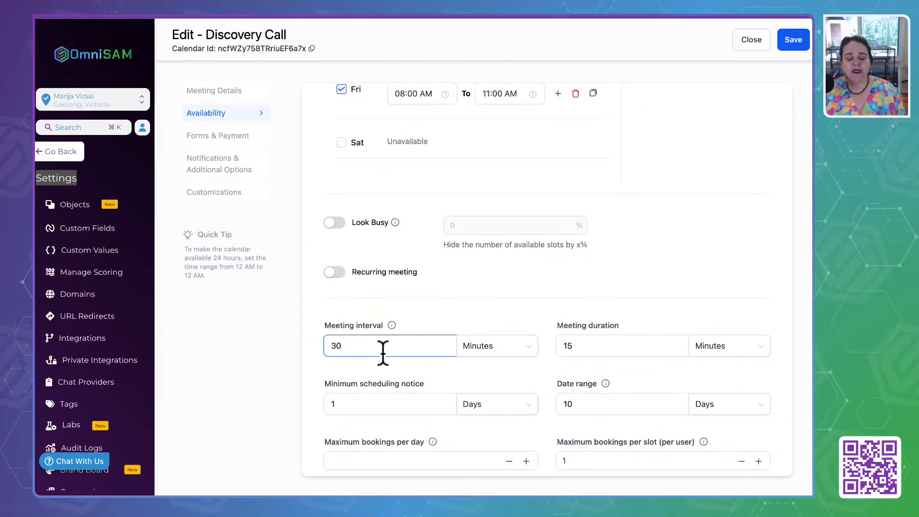
{"action": "left_click_drag", "start_coordinate": [353, 349], "coordinate": [291, 348]}
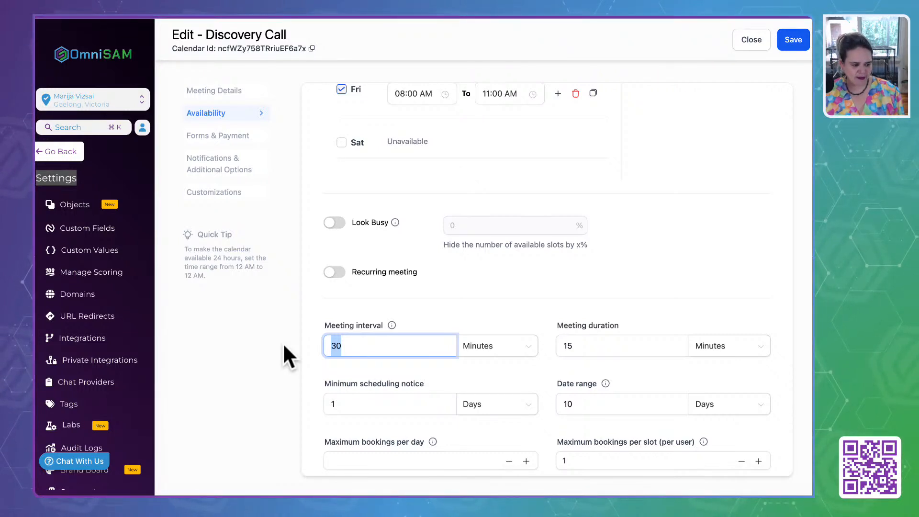
{"action": "scroll", "coordinate": [598, 285], "scroll_direction": "down", "scroll_amount": 1}
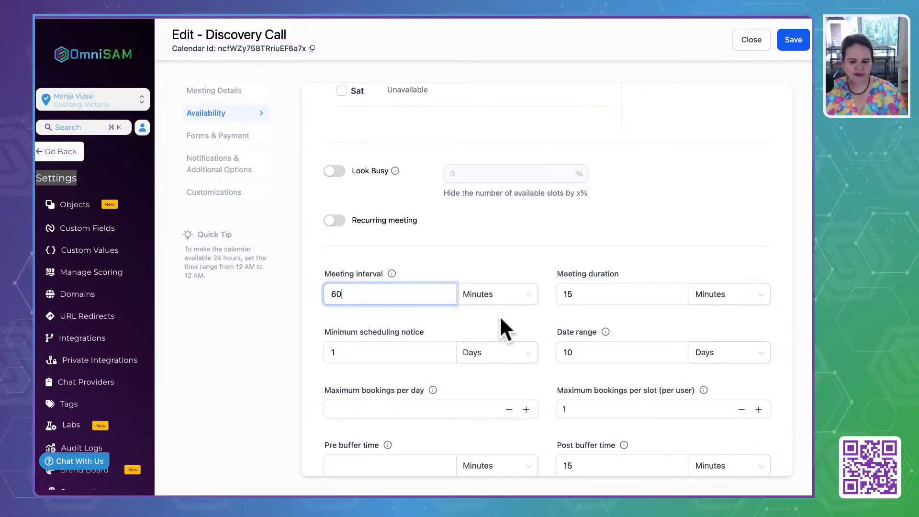
{"action": "scroll", "coordinate": [499, 315], "scroll_direction": "down", "scroll_amount": 1}
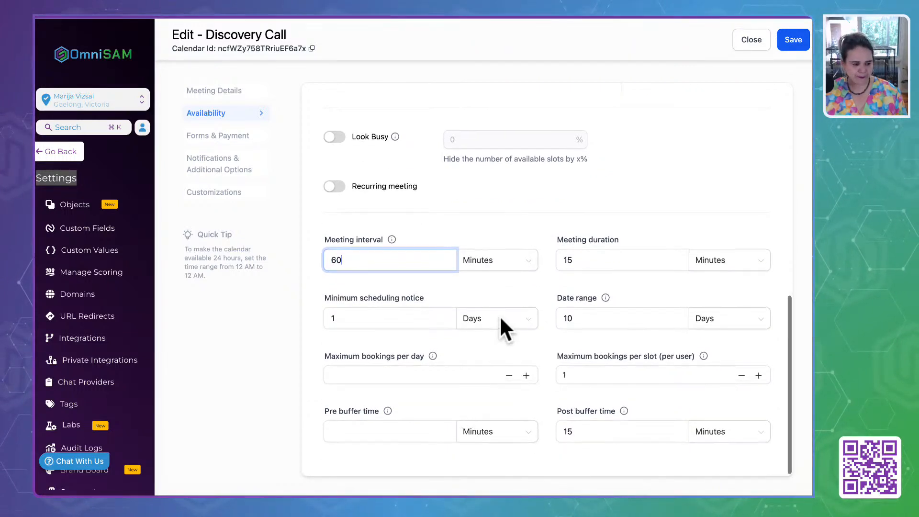
{"action": "double_click", "coordinate": [557, 260]}
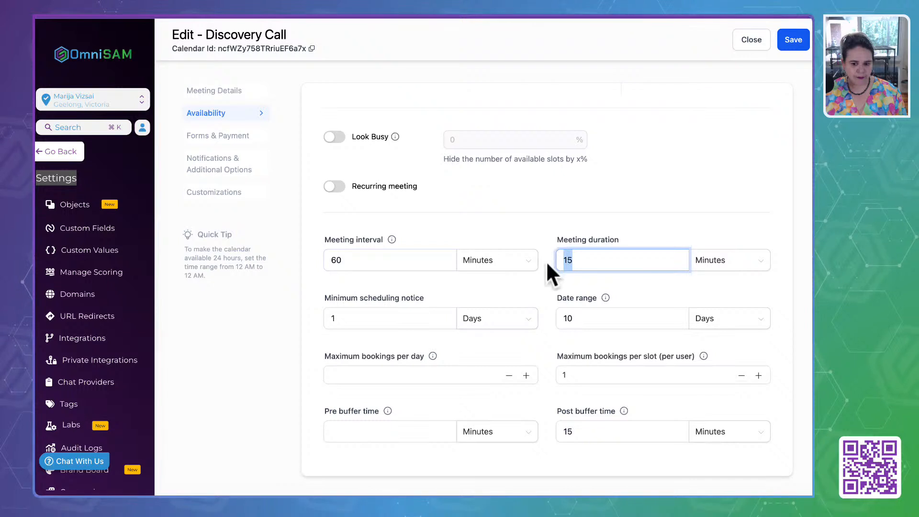
{"action": "type", "text": "30"}
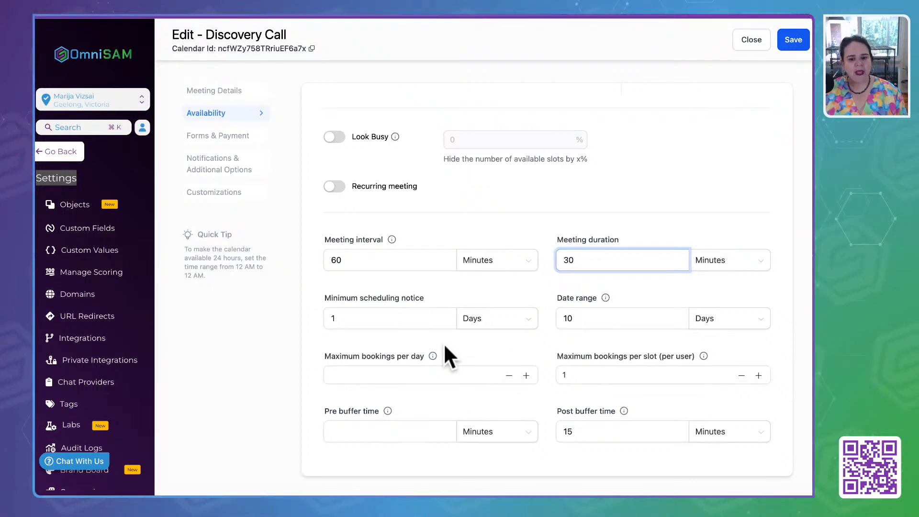
Step: Review the date range, post buffer time, meeting interval and weekly hours, and save the availability settings
{"action": "left_click", "coordinate": [589, 317]}
{"action": "left_click_drag", "start_coordinate": [572, 319], "coordinate": [545, 318]}
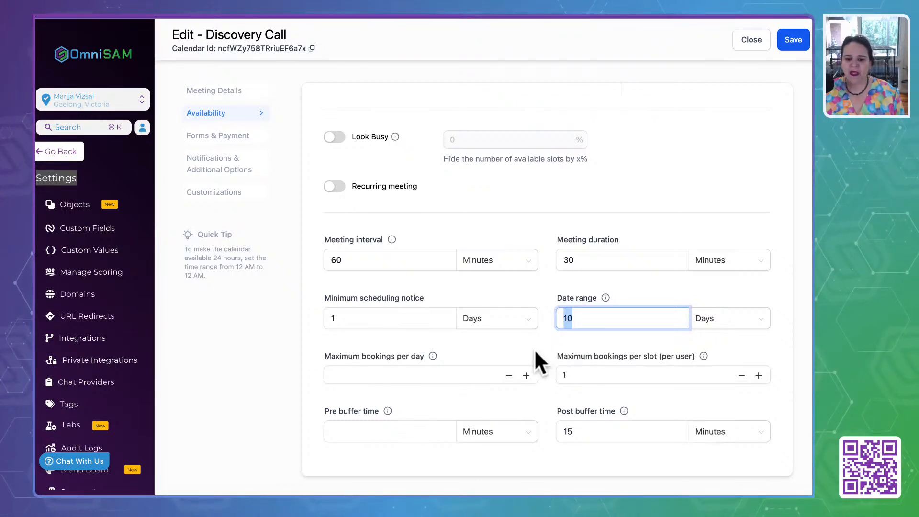
{"action": "scroll", "coordinate": [533, 359], "scroll_direction": "down", "scroll_amount": 1}
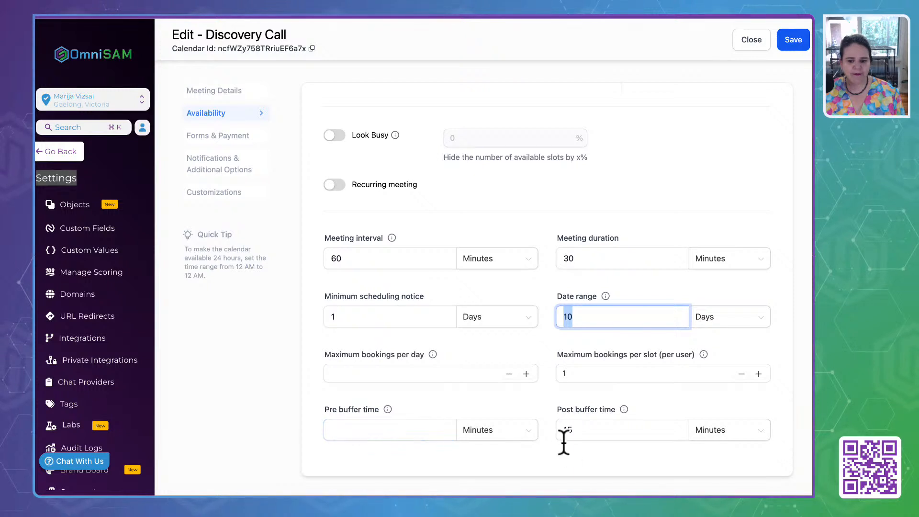
{"action": "left_click", "coordinate": [584, 429]}
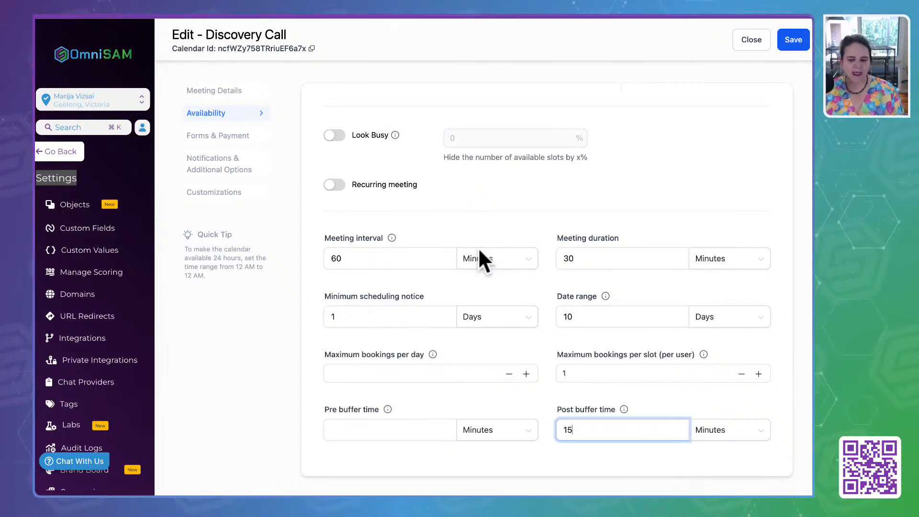
{"action": "double_click", "coordinate": [346, 259]}
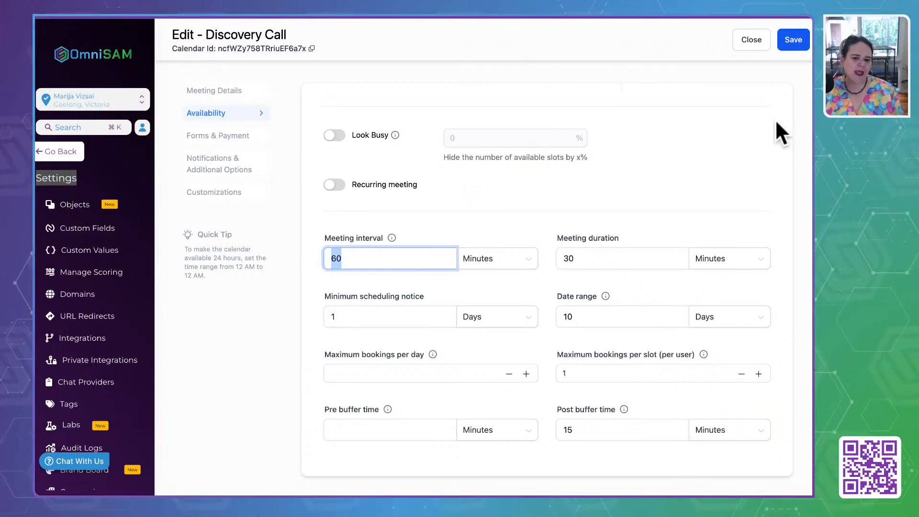
{"action": "scroll", "coordinate": [512, 199], "scroll_direction": "up", "scroll_amount": 5}
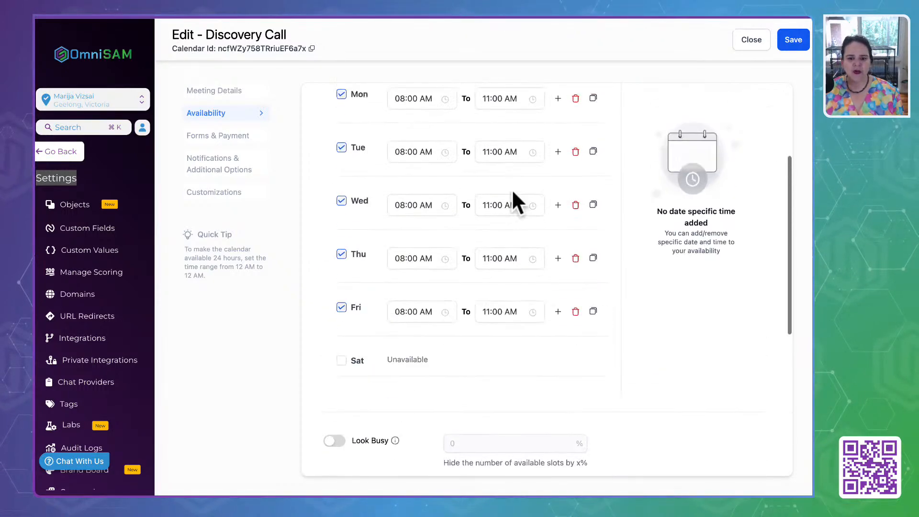
{"action": "left_click", "coordinate": [401, 206]}
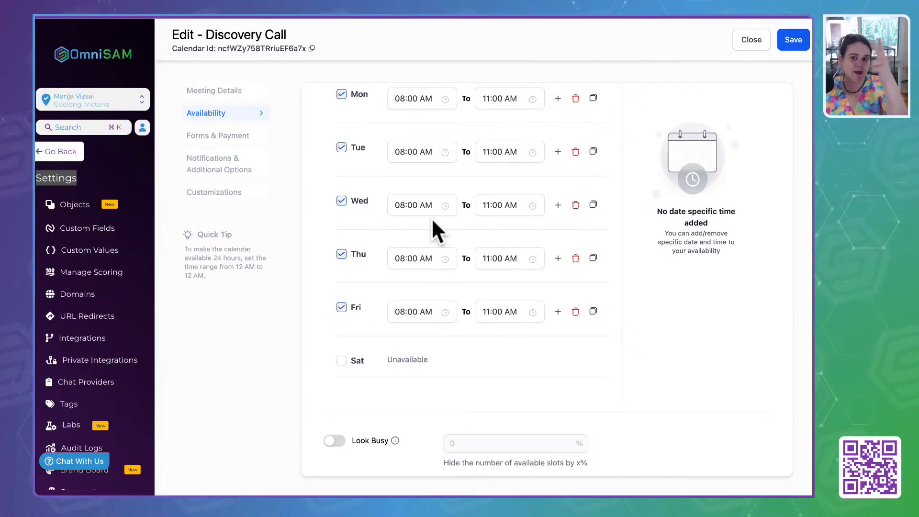
{"action": "scroll", "coordinate": [569, 358], "scroll_direction": "down", "scroll_amount": 6}
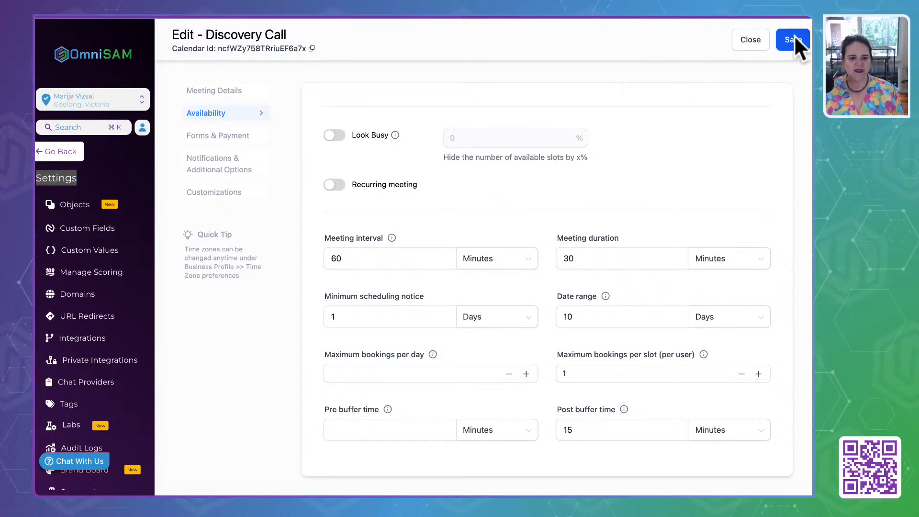
{"action": "left_click", "coordinate": [794, 38]}
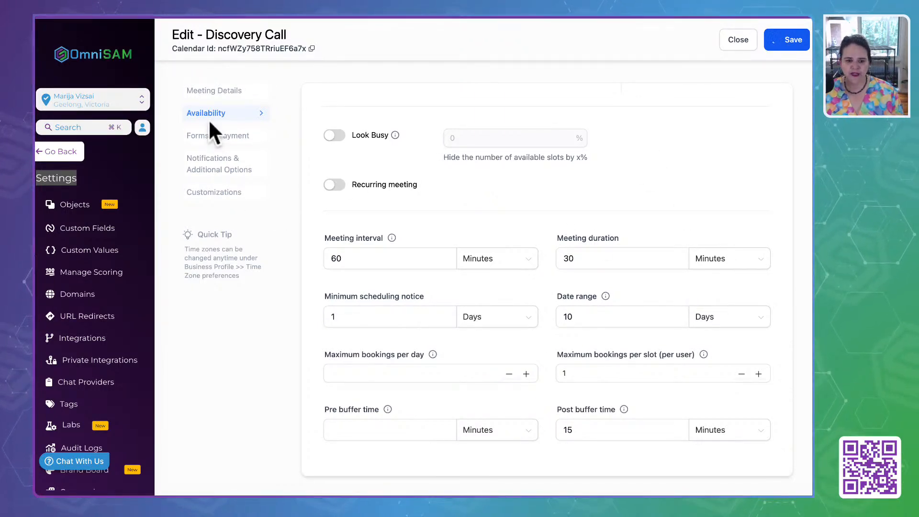
Step: Enable Add Guests in the calendar's Forms & Payment settings and save
{"action": "left_click", "coordinate": [210, 135]}
{"action": "scroll", "coordinate": [330, 188], "scroll_direction": "up", "scroll_amount": 7}
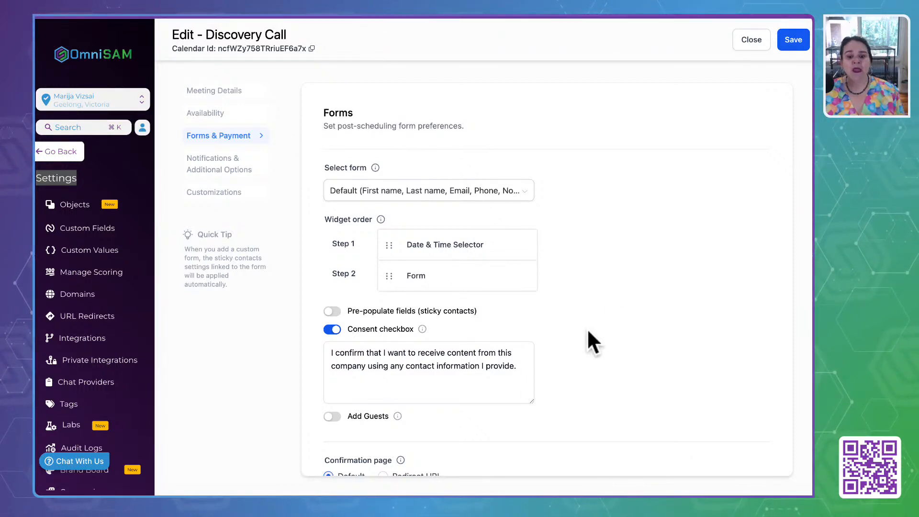
{"action": "scroll", "coordinate": [586, 329], "scroll_direction": "down", "scroll_amount": 3}
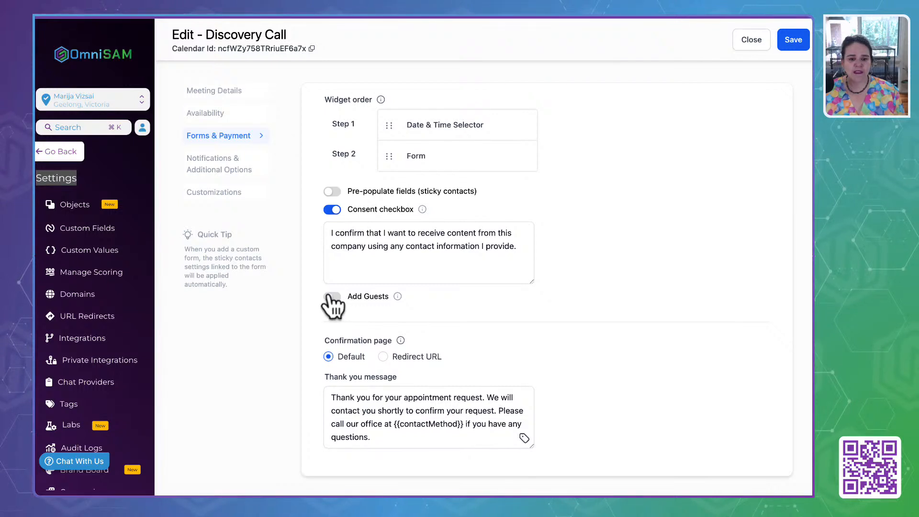
{"action": "left_click", "coordinate": [332, 297]}
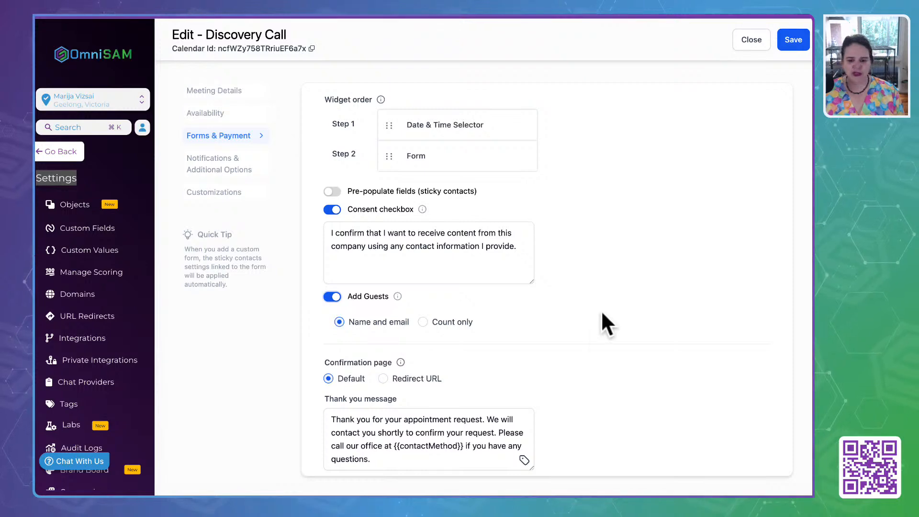
{"action": "scroll", "coordinate": [593, 326], "scroll_direction": "down", "scroll_amount": 2}
{"action": "scroll", "coordinate": [587, 340], "scroll_direction": "down", "scroll_amount": 3}
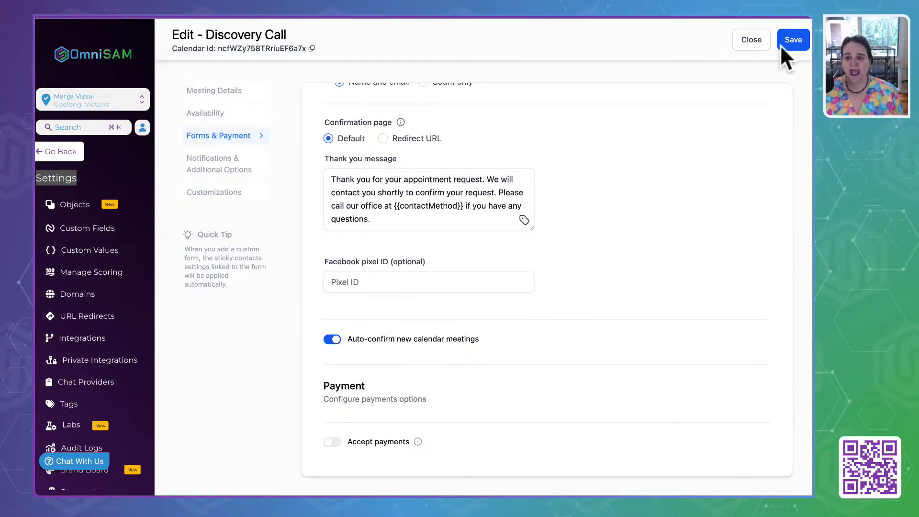
{"action": "left_click", "coordinate": [795, 42]}
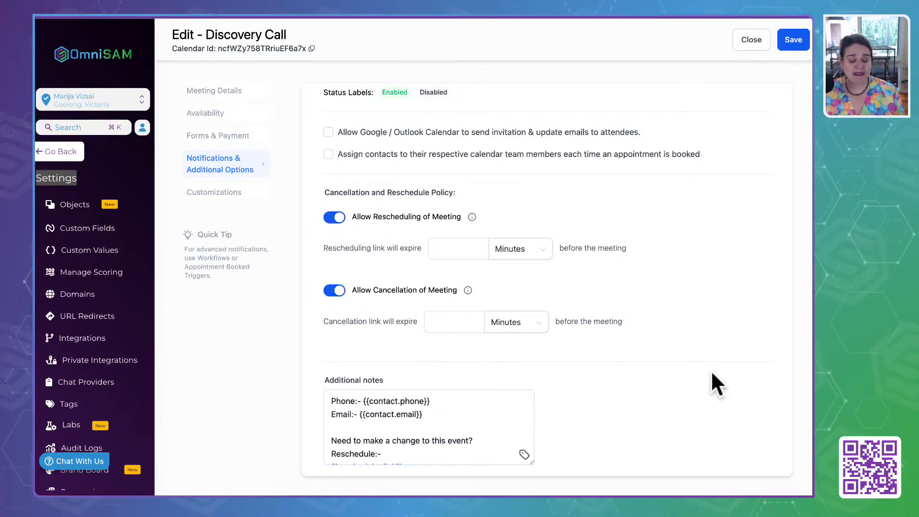
Step: Review the appointment notification types and their email and in-app statuses
{"action": "scroll", "coordinate": [710, 318], "scroll_direction": "up", "scroll_amount": 8}
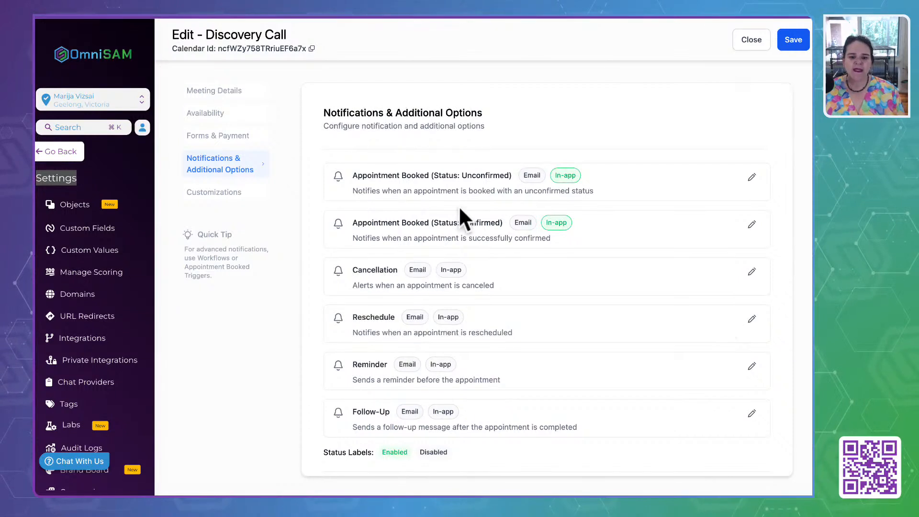
{"action": "left_click_drag", "start_coordinate": [352, 173], "coordinate": [522, 175]}
{"action": "scroll", "coordinate": [478, 221], "scroll_direction": "down", "scroll_amount": 1}
{"action": "scroll", "coordinate": [477, 215], "scroll_direction": "down", "scroll_amount": 2}
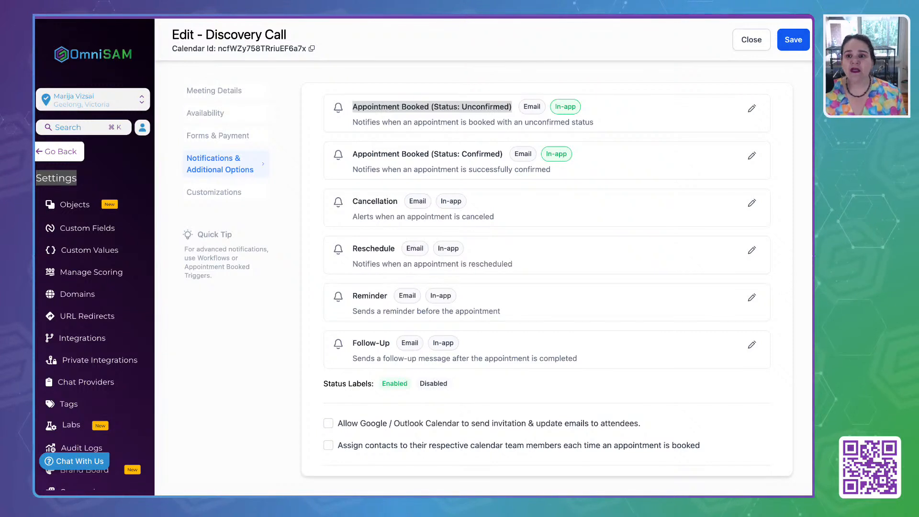
{"action": "left_click", "coordinate": [271, 335]}
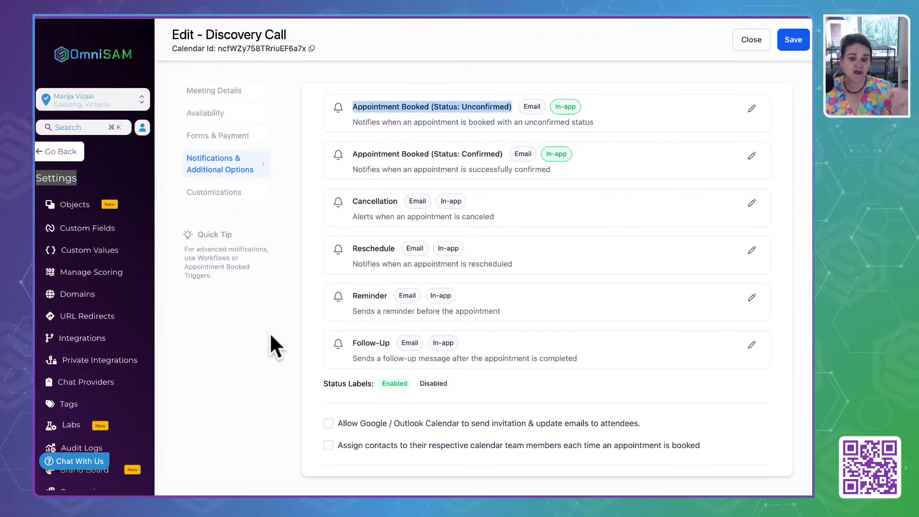
{"action": "left_click", "coordinate": [642, 73]}
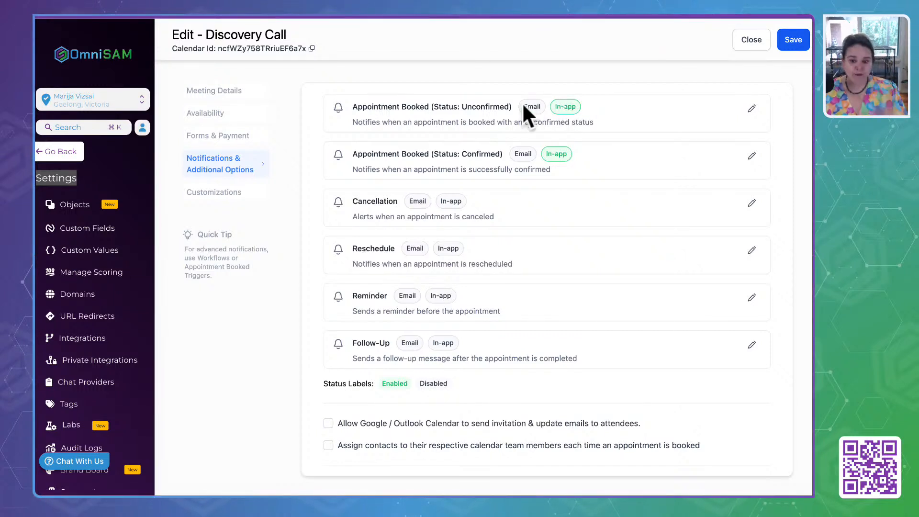
Step: Enable the email notification for Appointment Booked (Status: Unconfirmed)
{"action": "left_click_drag", "start_coordinate": [352, 107], "coordinate": [539, 107]}
{"action": "left_click", "coordinate": [751, 108]}
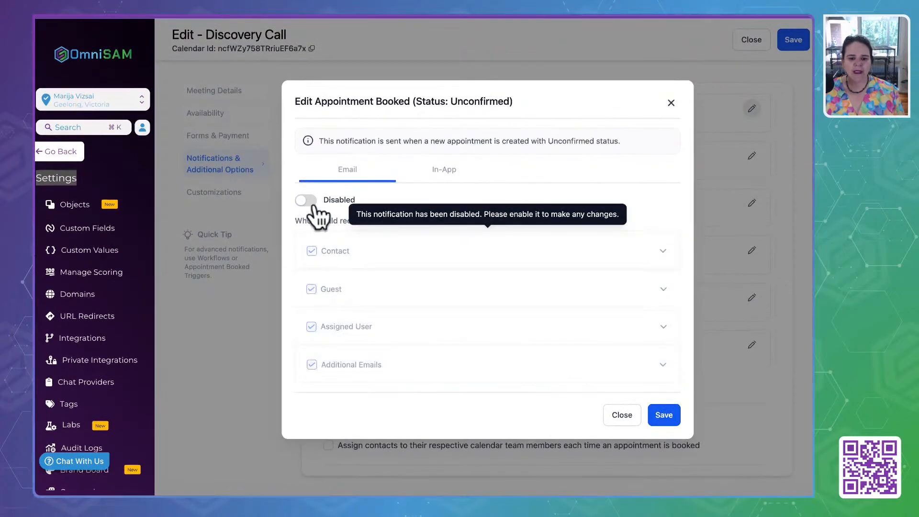
{"action": "left_click", "coordinate": [308, 200]}
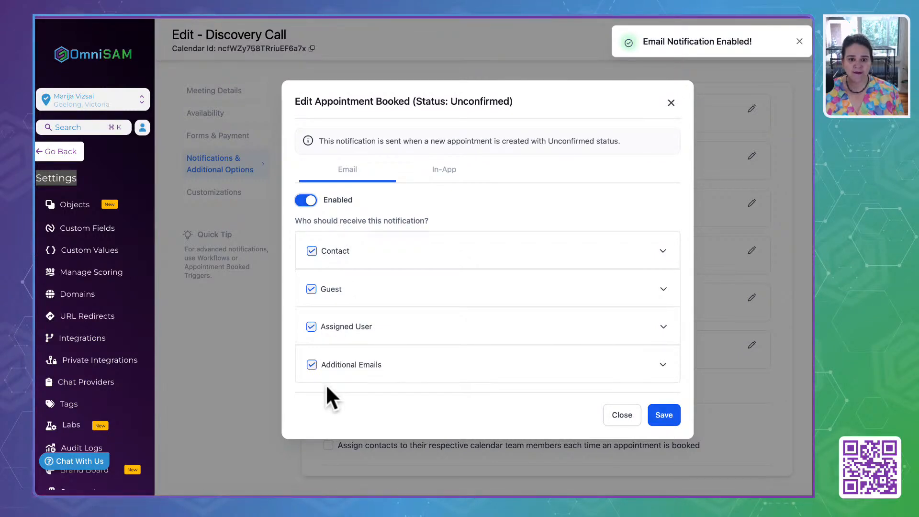
Step: Append <br><br>{{user.email_signature}}</p> to the end of the Contact recipient's email body
{"action": "left_click", "coordinate": [666, 250]}
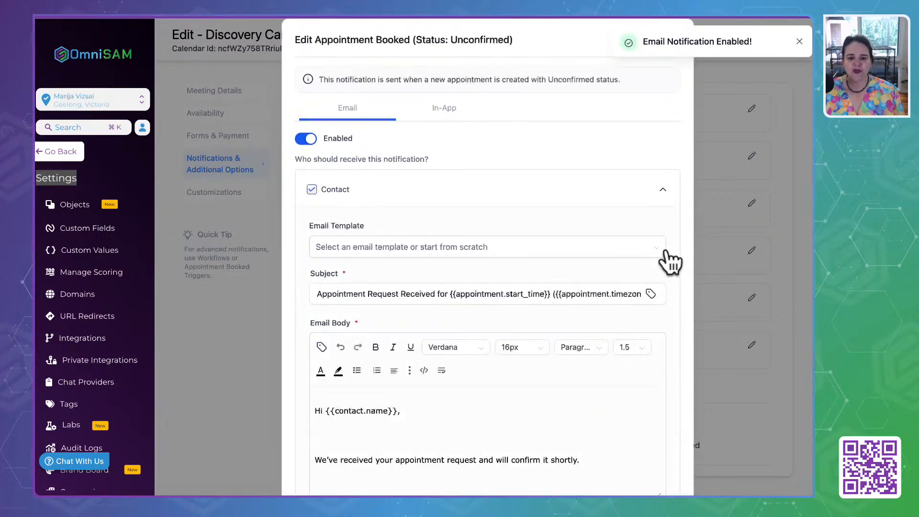
{"action": "scroll", "coordinate": [403, 293], "scroll_direction": "down", "scroll_amount": 5}
{"action": "scroll", "coordinate": [393, 214], "scroll_direction": "down", "scroll_amount": 5}
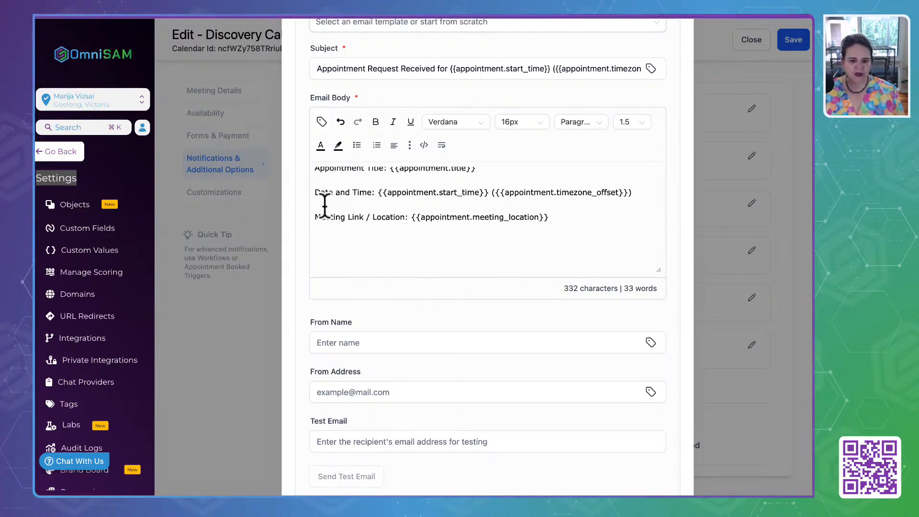
{"action": "left_click", "coordinate": [375, 261]}
{"action": "type", "text": "<br><br>{{user.email_signature}}</p>"}
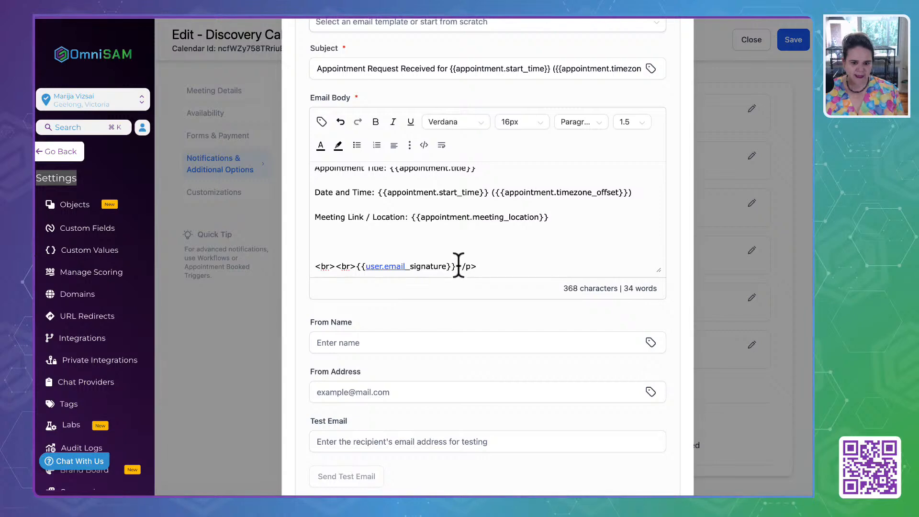
{"action": "left_click_drag", "start_coordinate": [454, 266], "coordinate": [357, 266]}
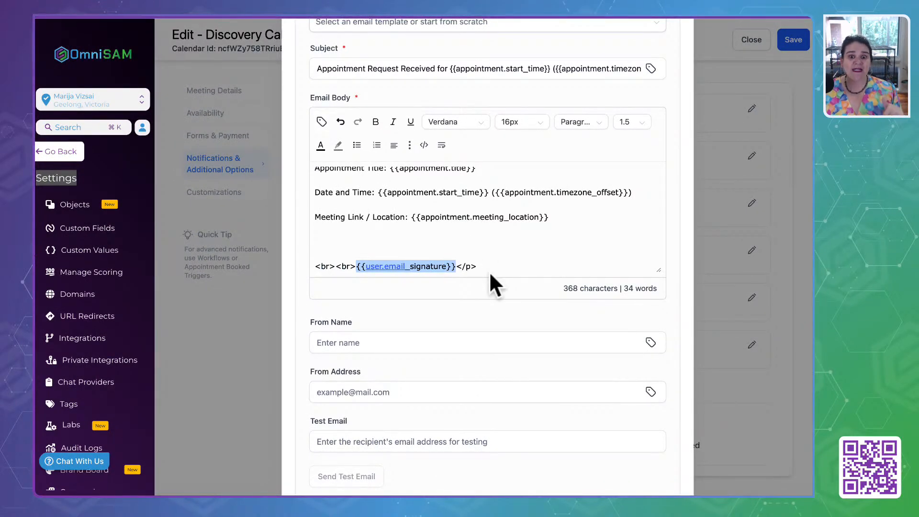
Step: Review the Guest and Assigned User email bodies to see where each message ends
{"action": "scroll", "coordinate": [489, 275], "scroll_direction": "down", "scroll_amount": 4}
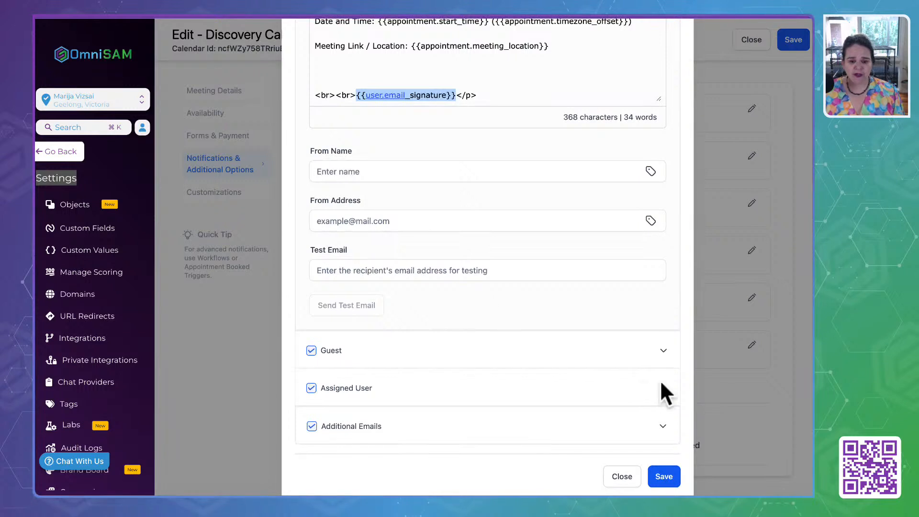
{"action": "left_click", "coordinate": [663, 354]}
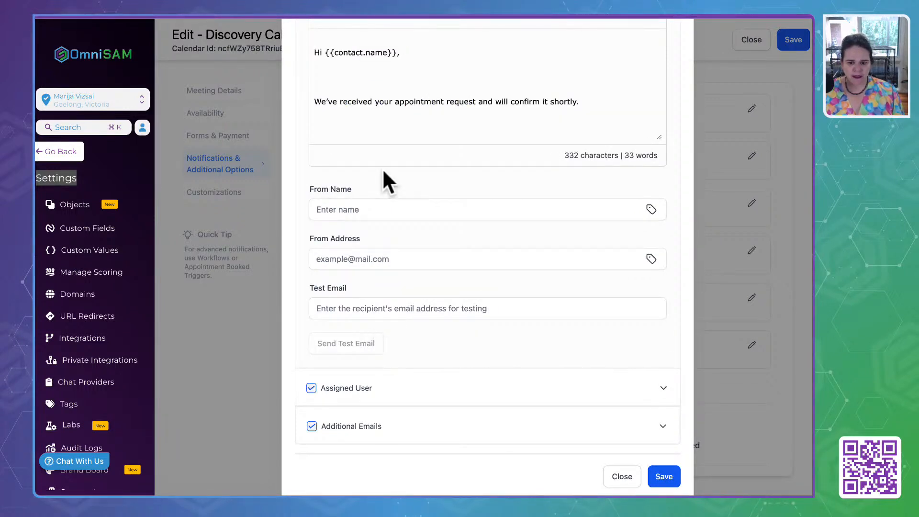
{"action": "scroll", "coordinate": [382, 128], "scroll_direction": "down", "scroll_amount": 2}
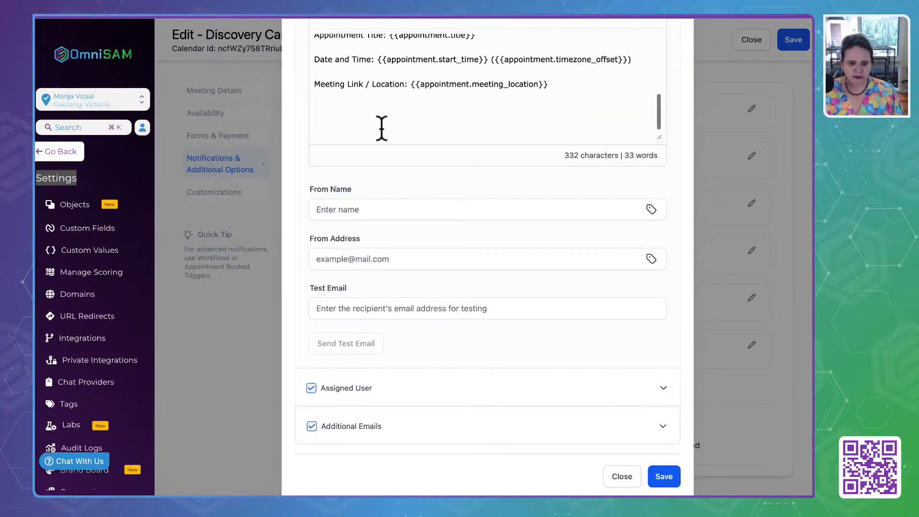
{"action": "left_click", "coordinate": [663, 389]}
{"action": "scroll", "coordinate": [518, 236], "scroll_direction": "down", "scroll_amount": 2}
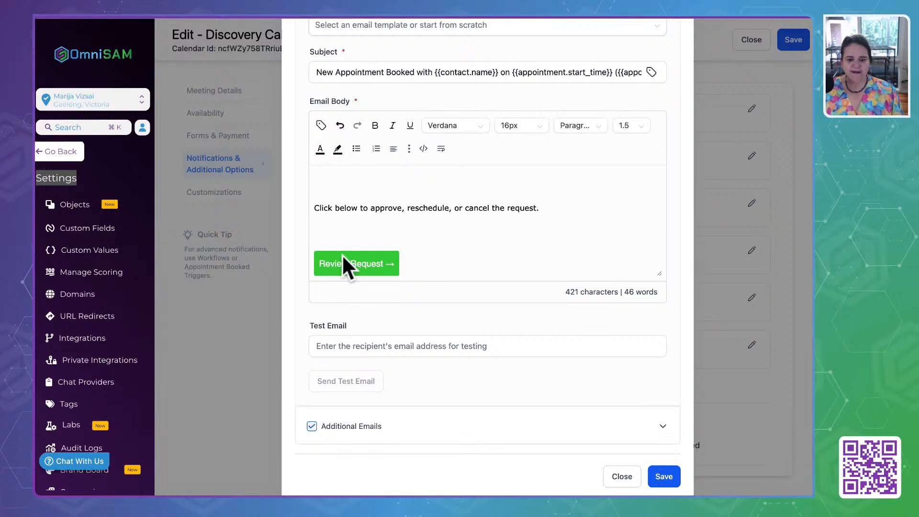
{"action": "left_click", "coordinate": [416, 266]}
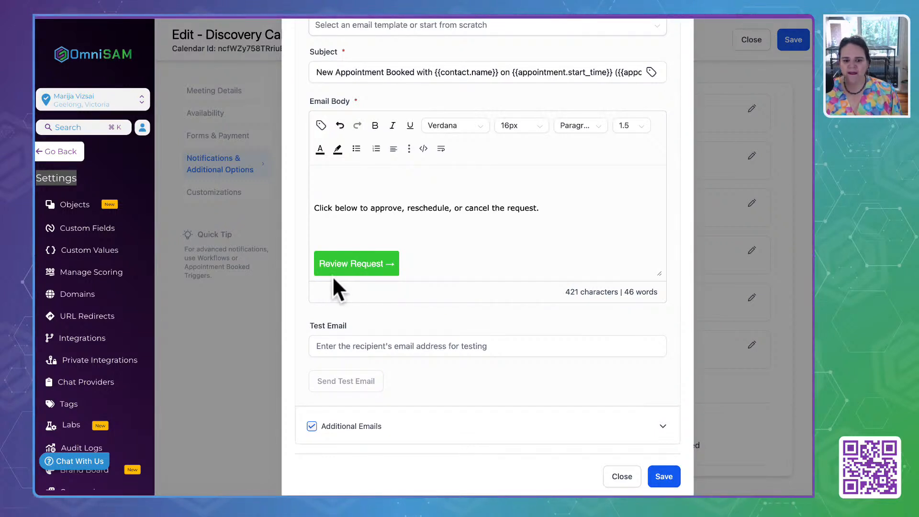
{"action": "scroll", "coordinate": [463, 213], "scroll_direction": "up", "scroll_amount": 10}
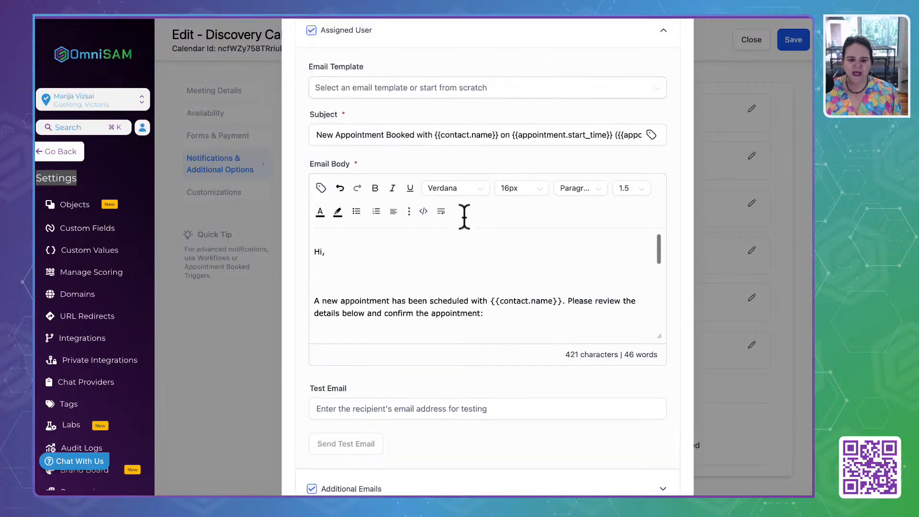
{"action": "scroll", "coordinate": [463, 215], "scroll_direction": "up", "scroll_amount": 5}
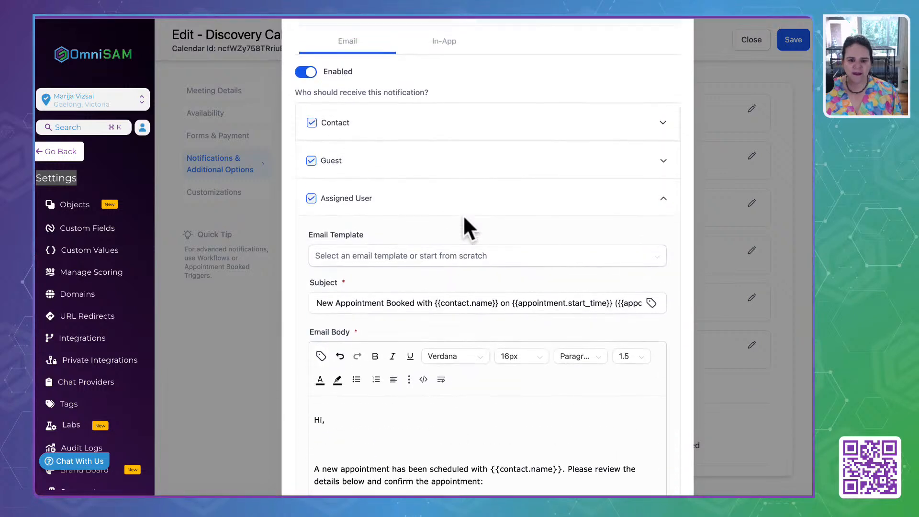
Step: Cut the literal <br><br>{{user.email_signature}}</p> text from the end of the Contact recipient's email body
{"action": "left_click", "coordinate": [663, 191]}
{"action": "scroll", "coordinate": [395, 315], "scroll_direction": "down", "scroll_amount": 6}
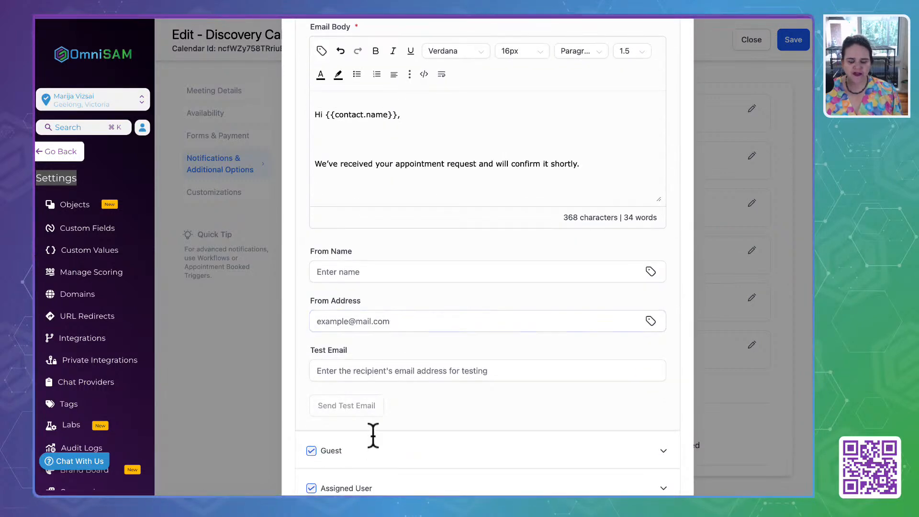
{"action": "scroll", "coordinate": [447, 150], "scroll_direction": "up", "scroll_amount": 2}
{"action": "scroll", "coordinate": [420, 225], "scroll_direction": "down", "scroll_amount": 3}
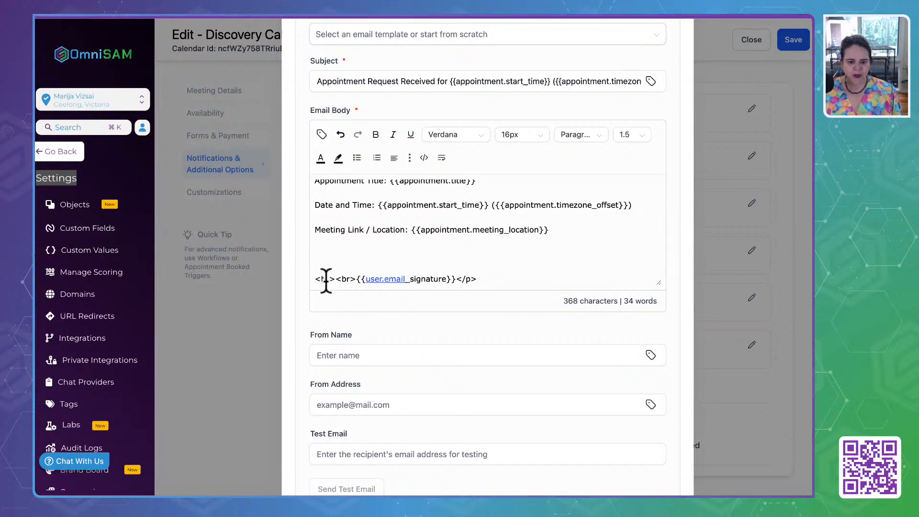
{"action": "left_click_drag", "start_coordinate": [320, 279], "coordinate": [362, 278]}
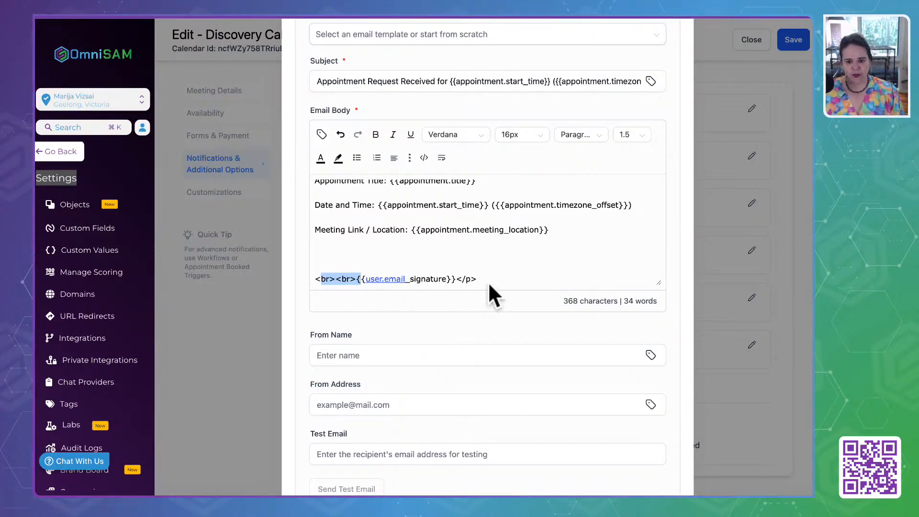
{"action": "left_click_drag", "start_coordinate": [496, 277], "coordinate": [303, 287]}
{"action": "key", "text": "ctrl+c"}
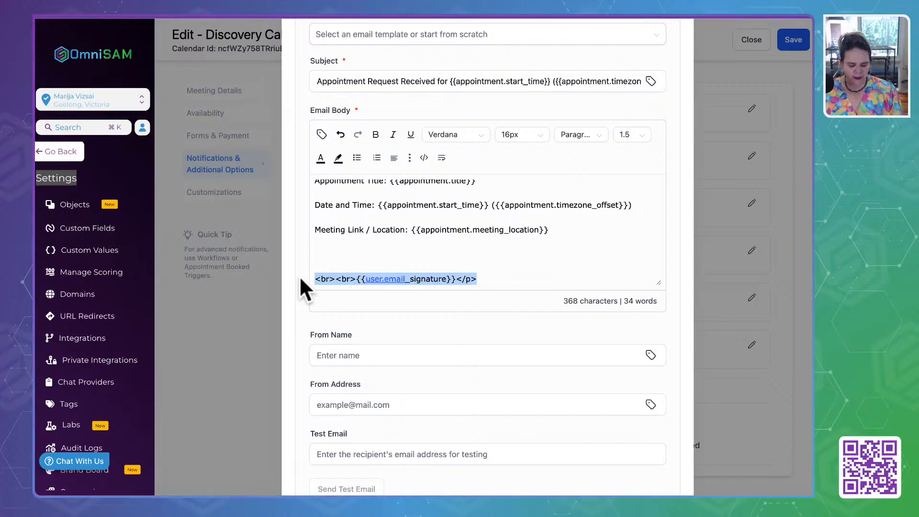
{"action": "key", "text": "BackSpace"}
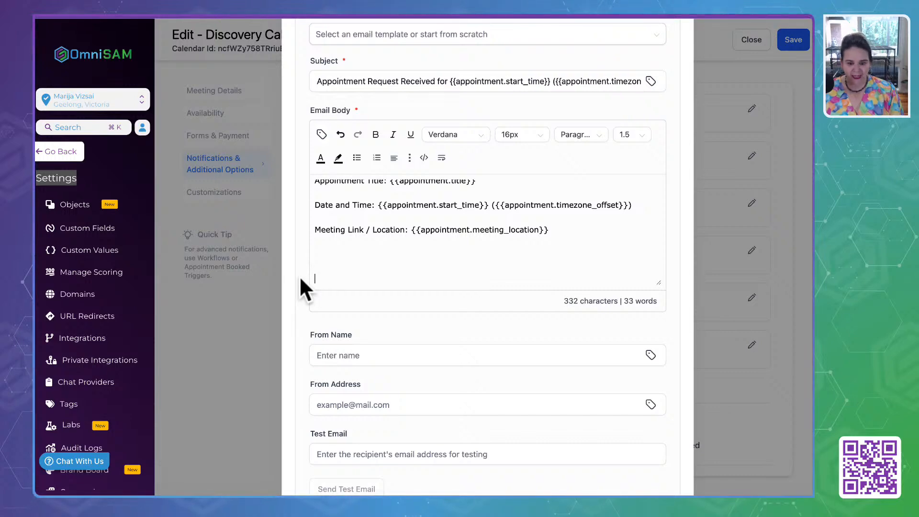
Step: Paste <br><br>{{user.email_signature}}</p> at the end of the Contact email's source code and save the code
{"action": "left_click", "coordinate": [424, 159]}
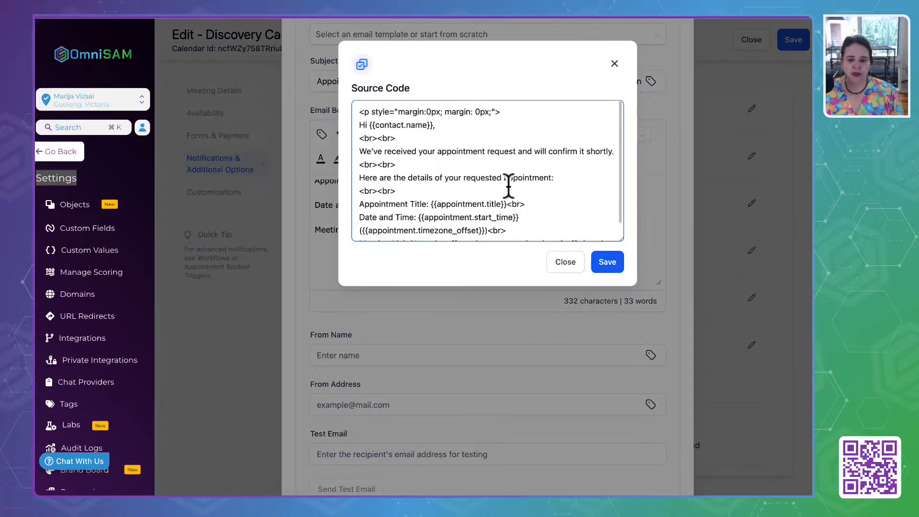
{"action": "scroll", "coordinate": [446, 209], "scroll_direction": "down", "scroll_amount": 1}
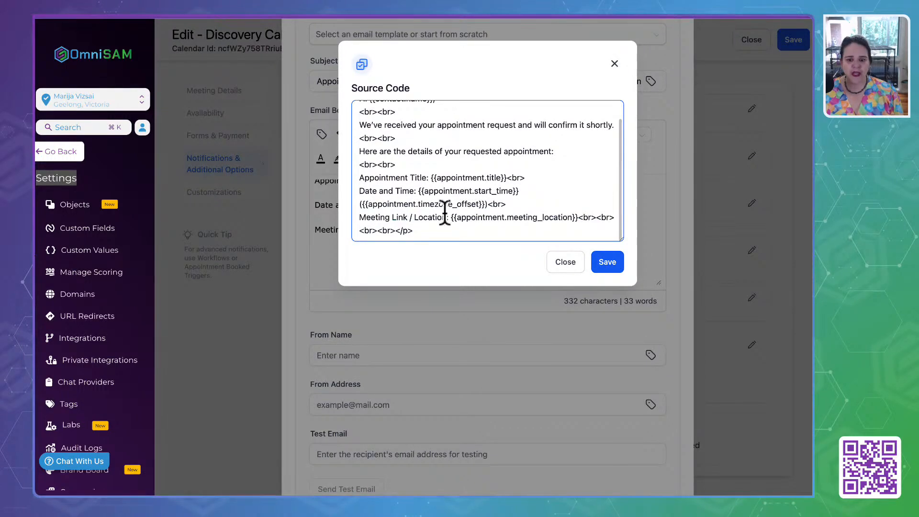
{"action": "left_click", "coordinate": [426, 233]}
{"action": "key", "text": "ctrl+v"}
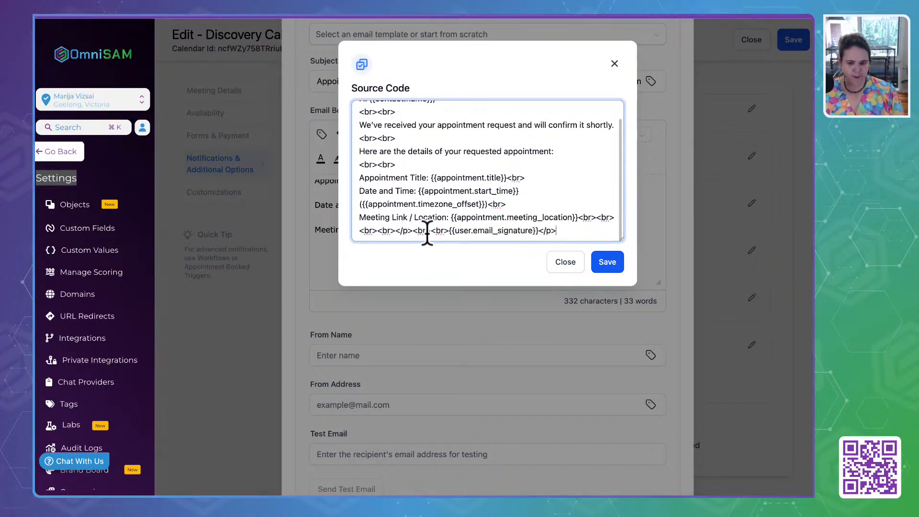
{"action": "left_click", "coordinate": [607, 261]}
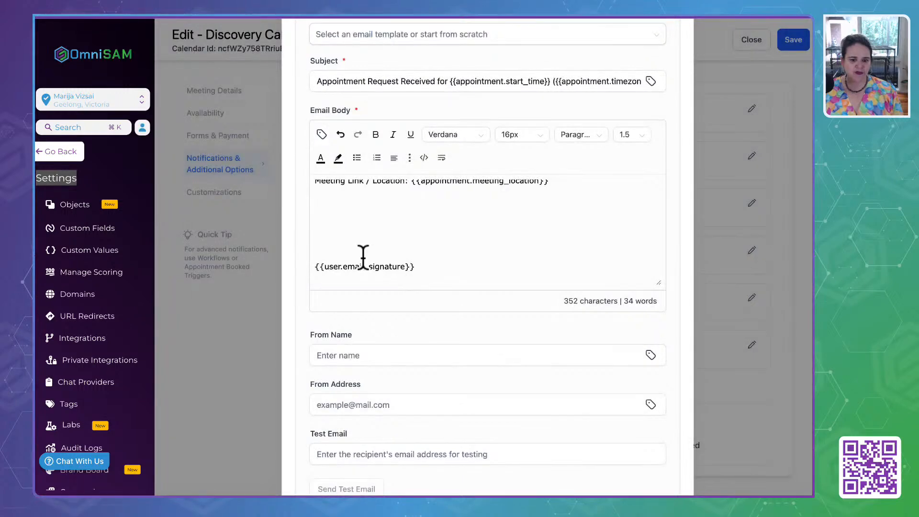
{"action": "scroll", "coordinate": [412, 273], "scroll_direction": "down", "scroll_amount": 4}
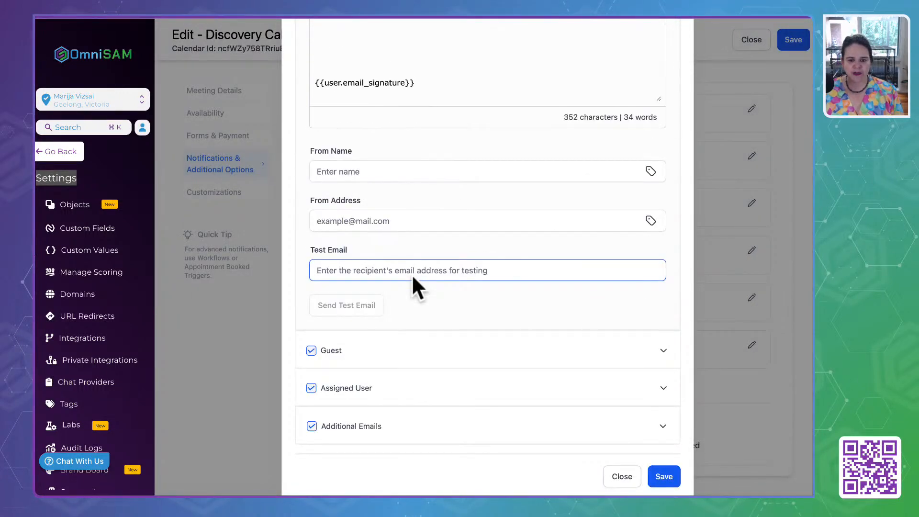
Step: Append <br><br>{{user.email_signature}}</p> to the end of the Guest email's source code and save the code
{"action": "left_click", "coordinate": [662, 364]}
{"action": "scroll", "coordinate": [430, 240], "scroll_direction": "up", "scroll_amount": 4}
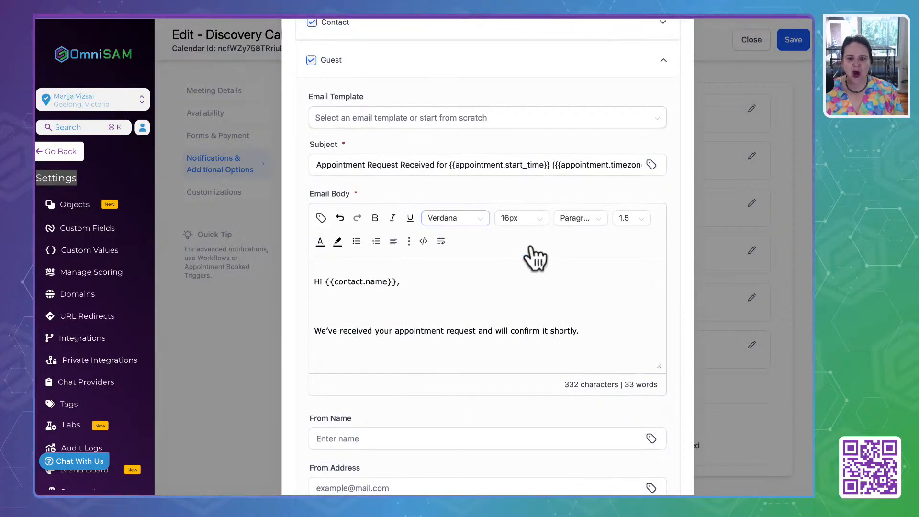
{"action": "left_click", "coordinate": [423, 240]}
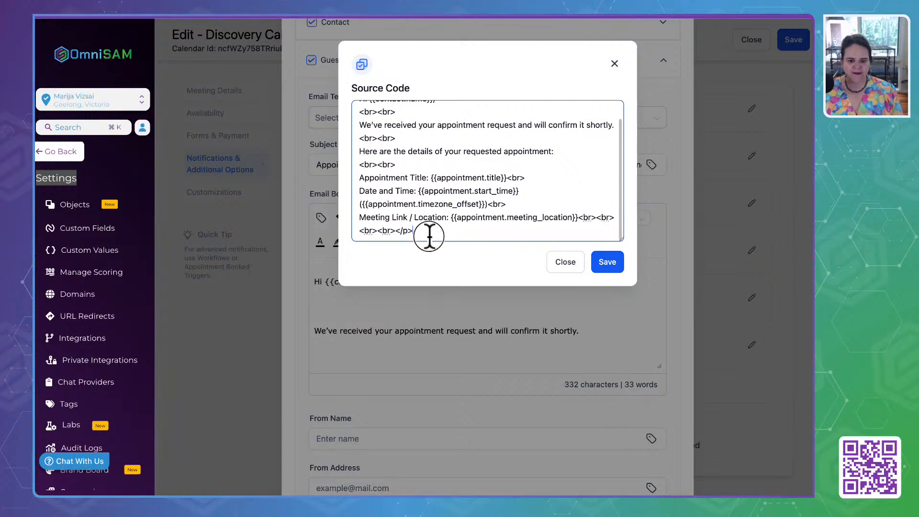
{"action": "key", "text": "super+v"}
{"action": "left_click", "coordinate": [607, 263]}
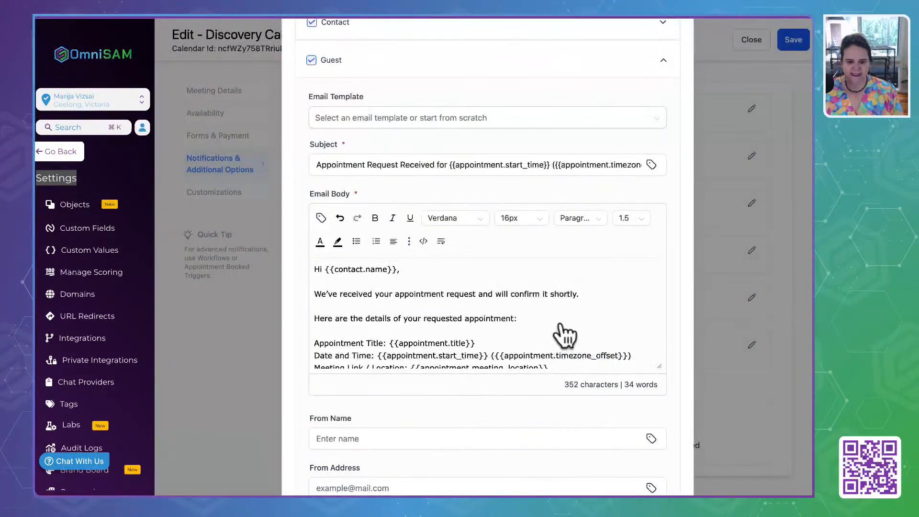
{"action": "scroll", "coordinate": [562, 330], "scroll_direction": "down", "scroll_amount": 3}
{"action": "scroll", "coordinate": [463, 349], "scroll_direction": "down", "scroll_amount": 5}
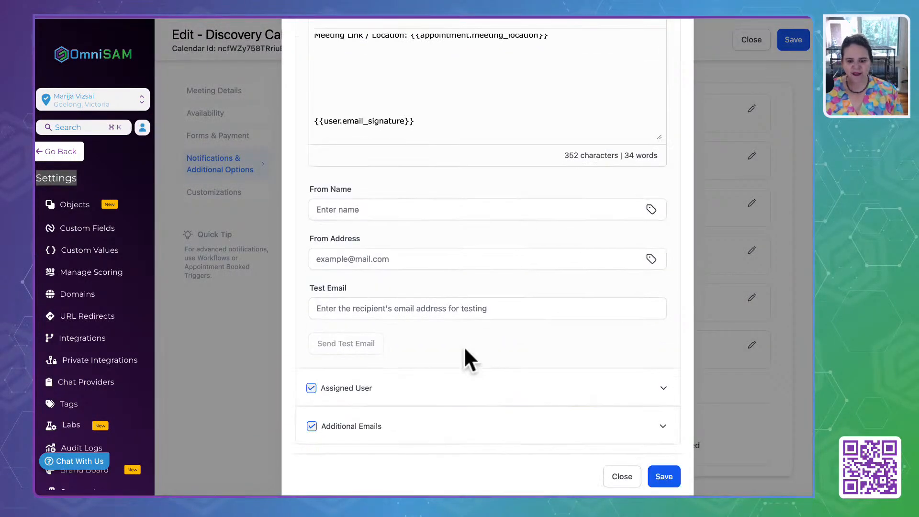
Step: Expand the Assigned User recipient's email settings and go to the end of its email body
{"action": "left_click", "coordinate": [663, 388]}
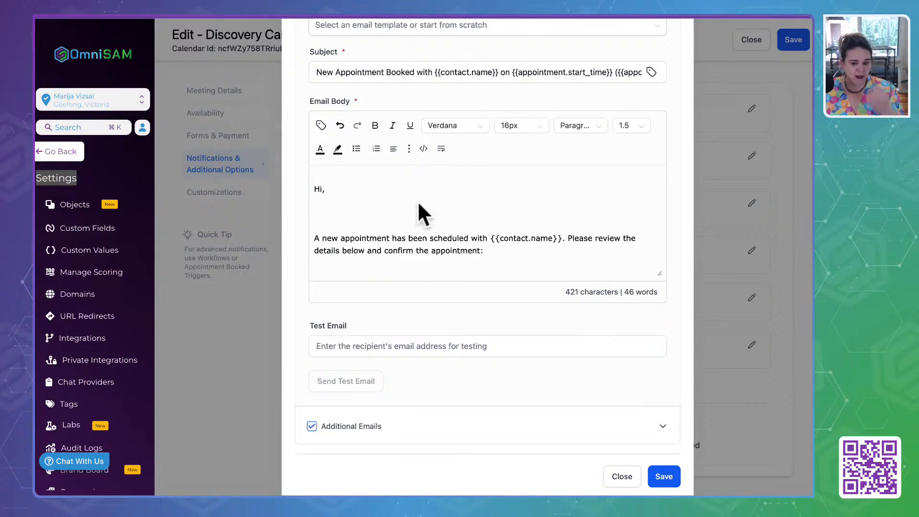
{"action": "scroll", "coordinate": [417, 210], "scroll_direction": "down", "scroll_amount": 5}
{"action": "left_click", "coordinate": [415, 245]}
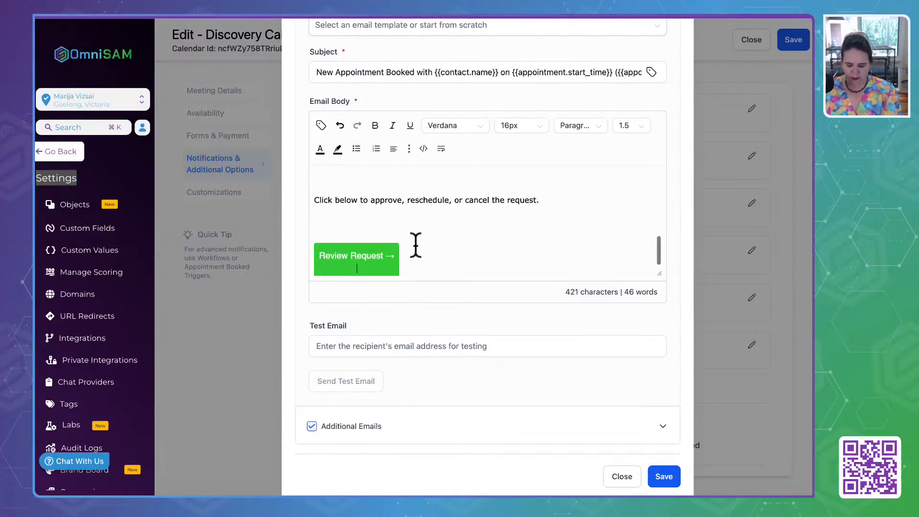
{"action": "key", "text": "Return"}
{"action": "key", "text": "Return"}
{"action": "key", "text": "BackSpace"}
{"action": "key", "text": "BackSpace"}
{"action": "key", "text": "BackSpace"}
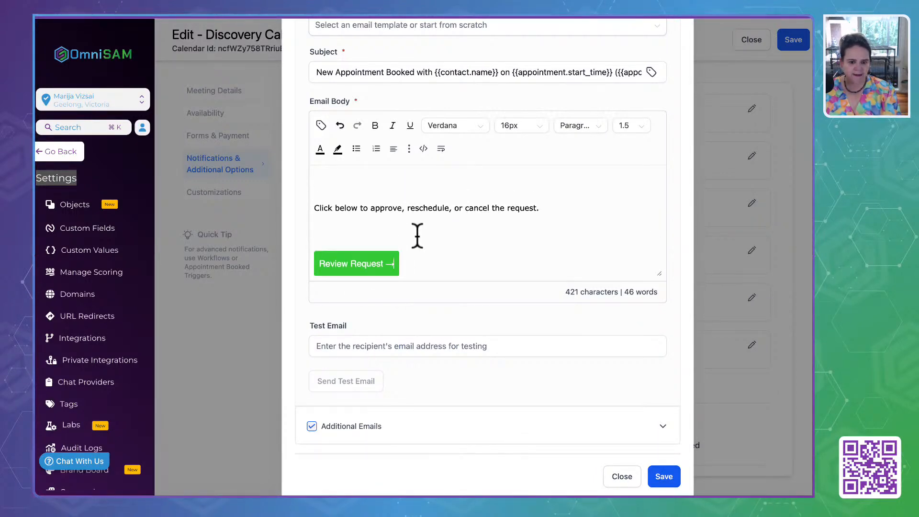
Step: Append <br><br>{{user.email_signature}}</p> after the final table in the Assigned User email's source code and save the code
{"action": "left_click", "coordinate": [424, 149]}
{"action": "scroll", "coordinate": [440, 206], "scroll_direction": "down", "scroll_amount": 10}
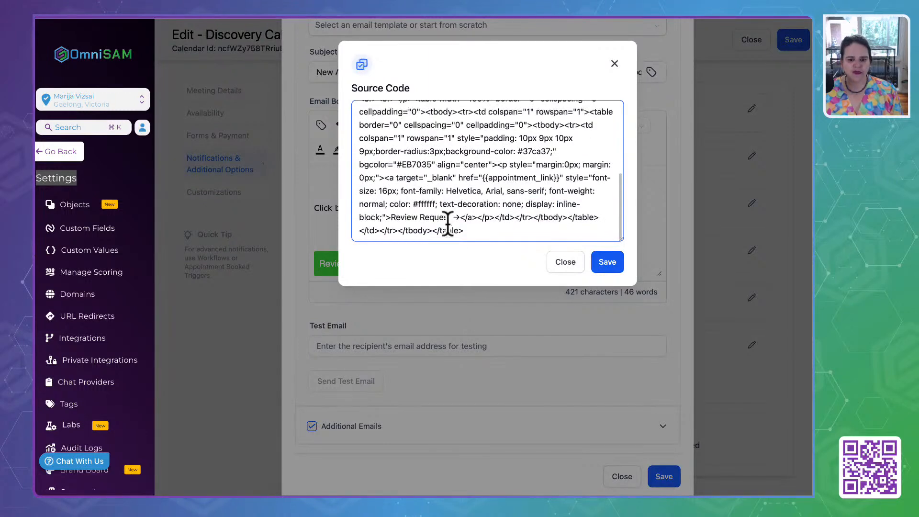
{"action": "left_click", "coordinate": [490, 232]}
{"action": "type", "text": "<p>{{user.email_signature}}</p>"}
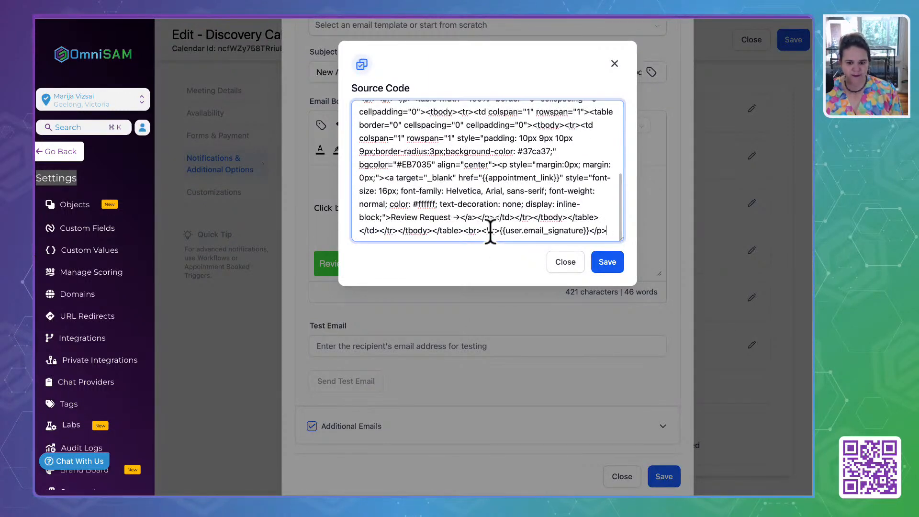
{"action": "left_click", "coordinate": [599, 266]}
{"action": "left_click_drag", "start_coordinate": [317, 259], "coordinate": [469, 258]}
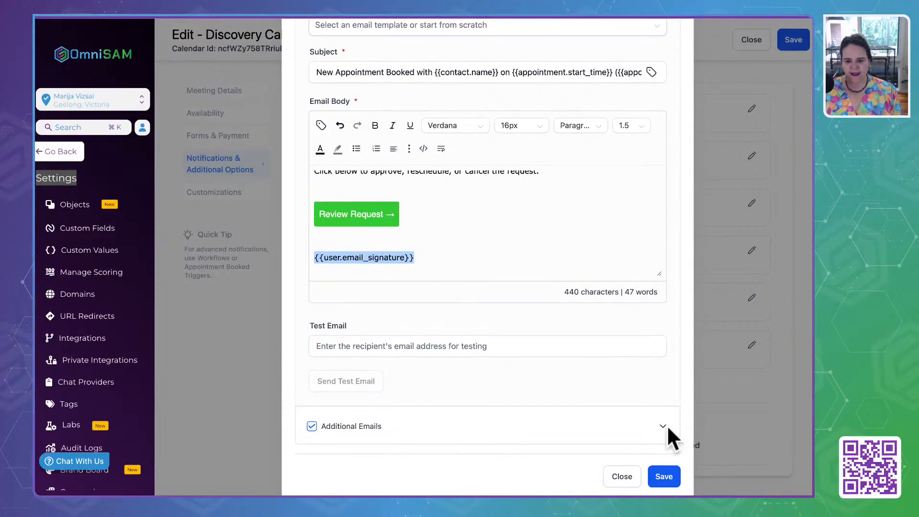
Step: Append <br><br>{{user.email_signature}}</p> after the final table in the Additional Emails source code and save the code
{"action": "left_click", "coordinate": [662, 425]}
{"action": "left_click", "coordinate": [424, 187]}
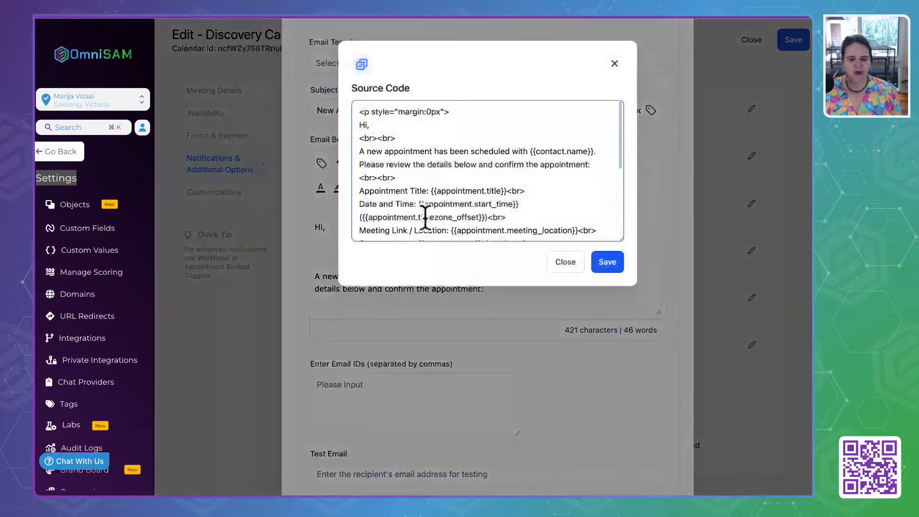
{"action": "scroll", "coordinate": [409, 191], "scroll_direction": "down", "scroll_amount": 5}
{"action": "left_click", "coordinate": [412, 232]}
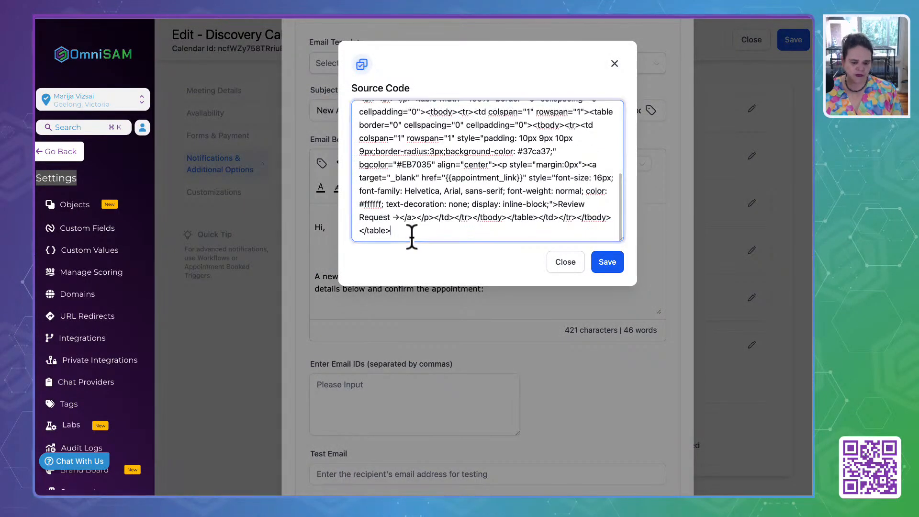
{"action": "type", "text": "<br><br>{{user.email_signature}}</p>"}
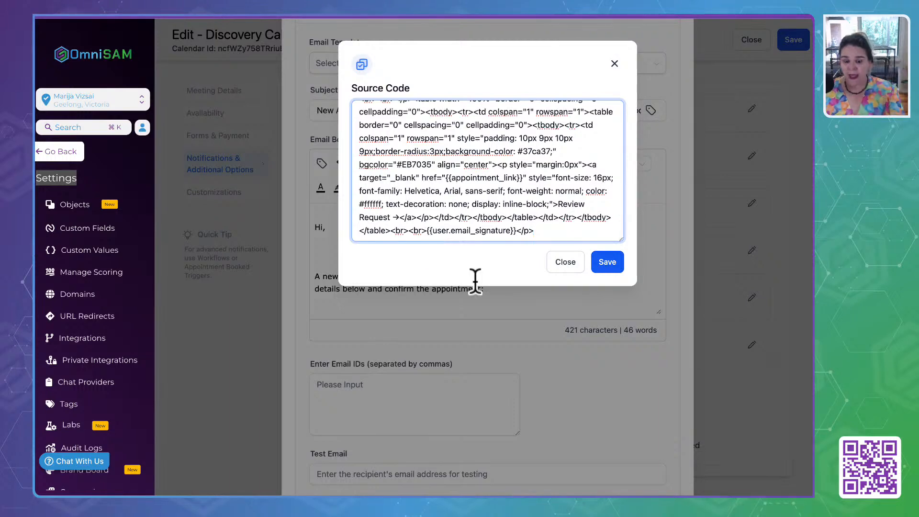
{"action": "left_click", "coordinate": [473, 264]}
{"action": "left_click", "coordinate": [607, 267]}
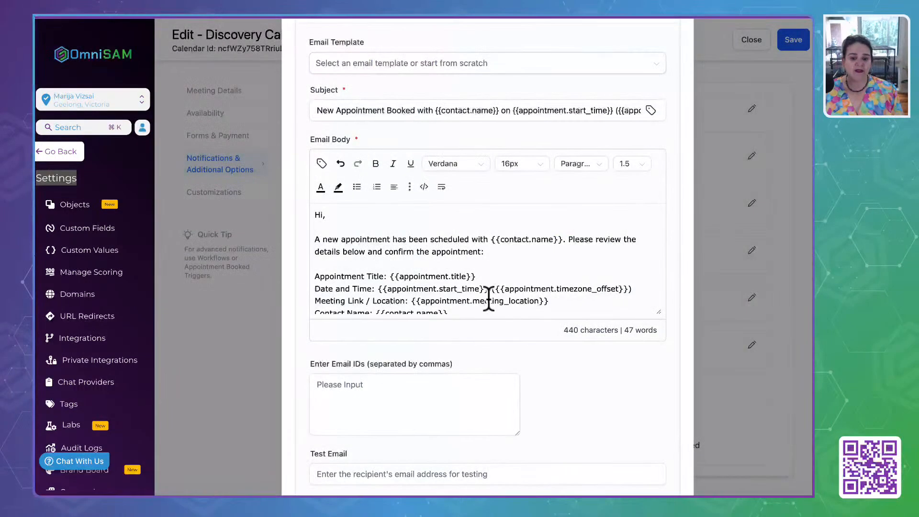
{"action": "scroll", "coordinate": [431, 268], "scroll_direction": "down", "scroll_amount": 5}
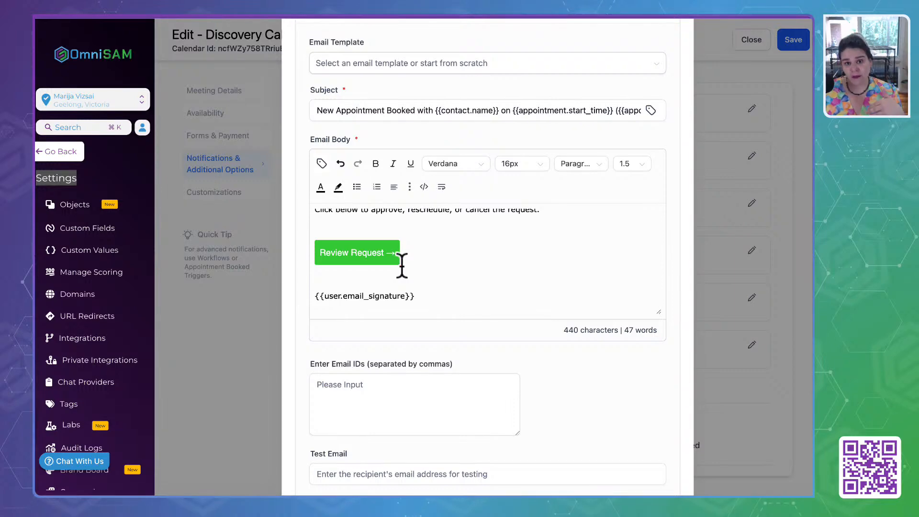
Step: Save the Appointment Booked (Status: Unconfirmed) notification settings
{"action": "scroll", "coordinate": [401, 265], "scroll_direction": "down", "scroll_amount": 2}
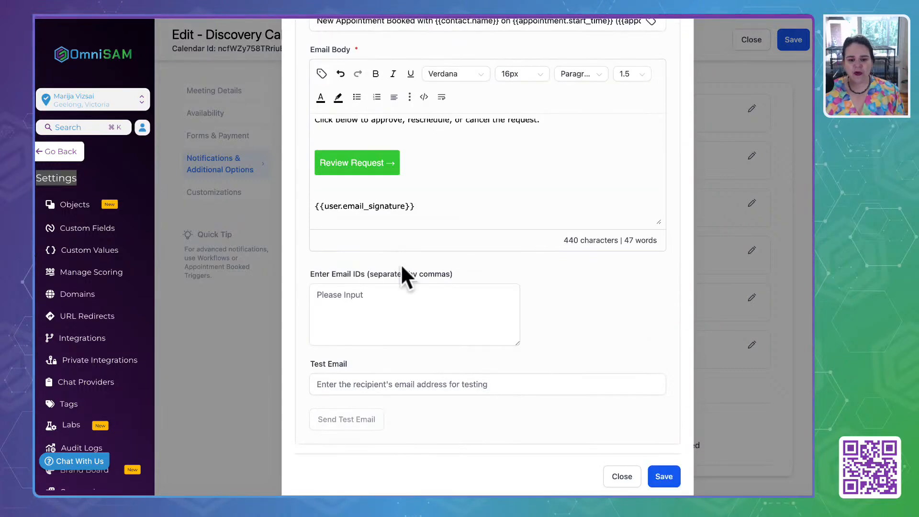
{"action": "left_click", "coordinate": [663, 476]}
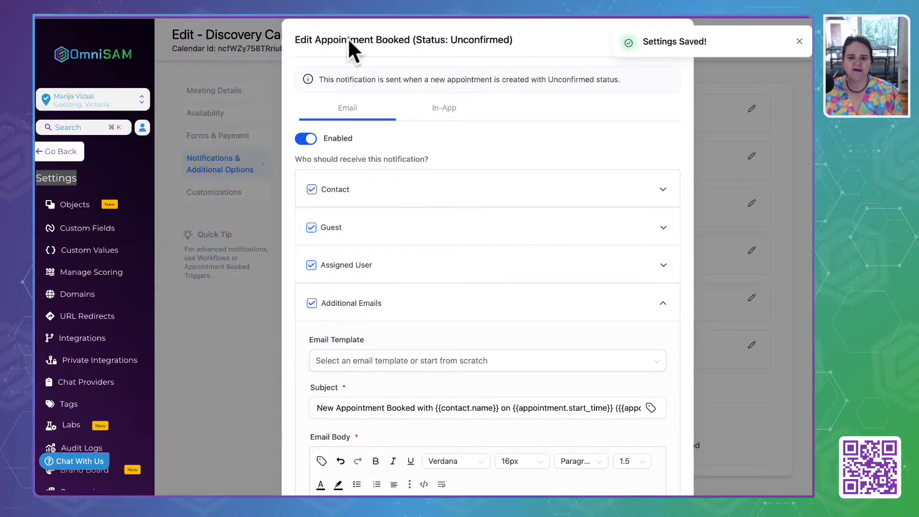
{"action": "left_click_drag", "start_coordinate": [315, 39], "coordinate": [557, 43]}
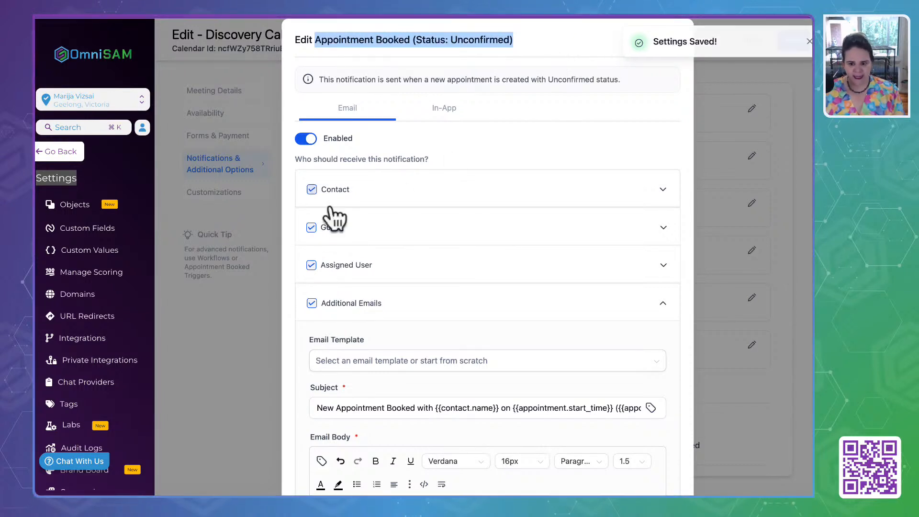
Step: Save the in-app notification settings for Appointment Booked (Status: Unconfirmed) with Assigned User as recipient, and close the notification
{"action": "left_click", "coordinate": [665, 303]}
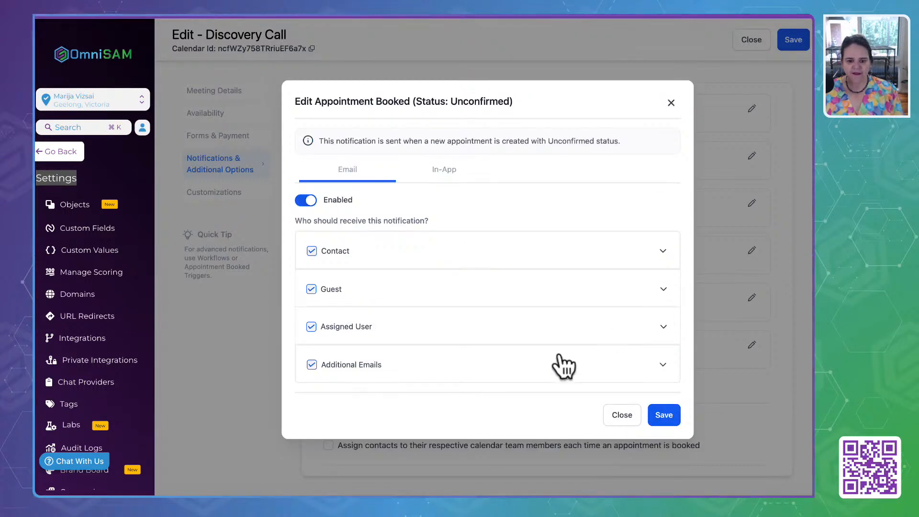
{"action": "left_click", "coordinate": [436, 165]}
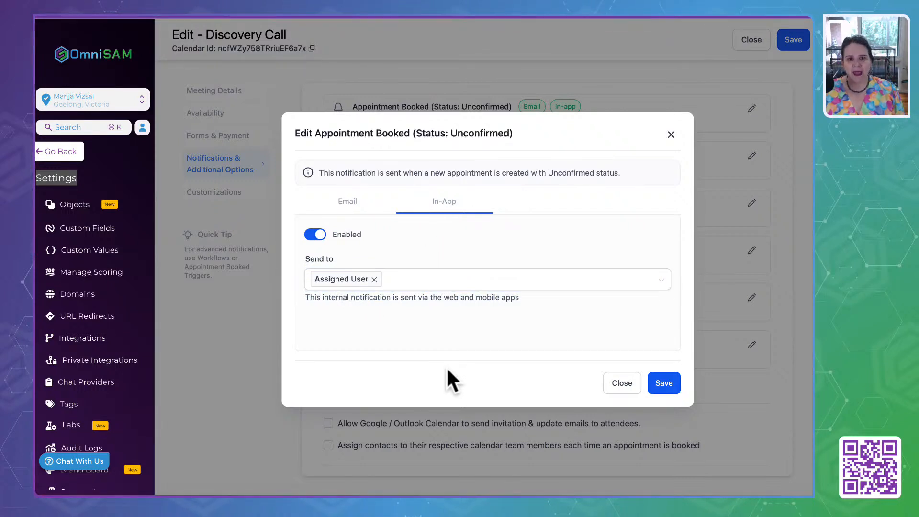
{"action": "left_click", "coordinate": [664, 392]}
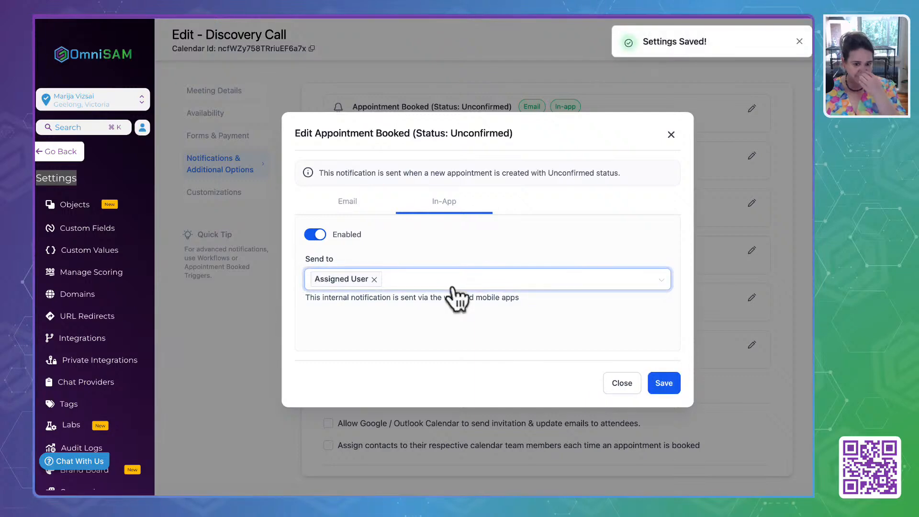
{"action": "left_click", "coordinate": [670, 135]}
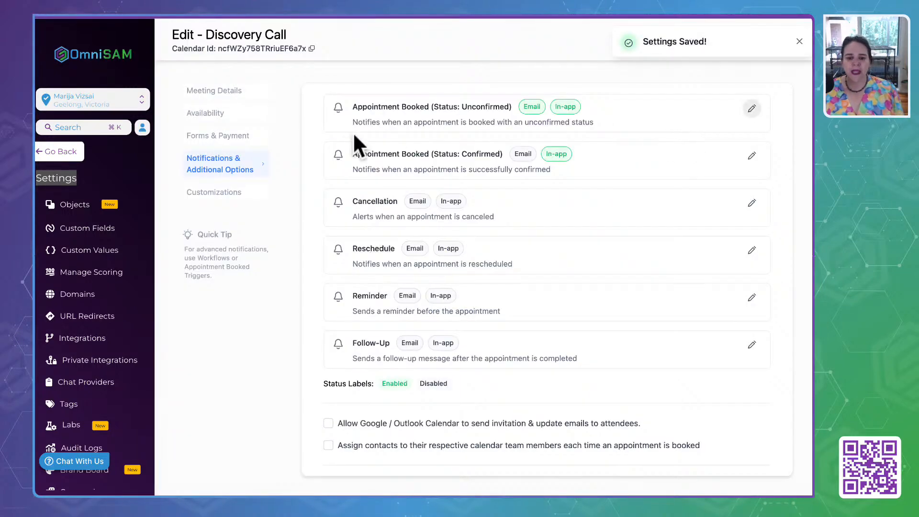
Step: Enable the Appointment Booked (Status: Confirmed) email, append <br><br>{{user.email_signature}}</p> to the end of the Contact email's source code and save the code
{"action": "left_click", "coordinate": [752, 157]}
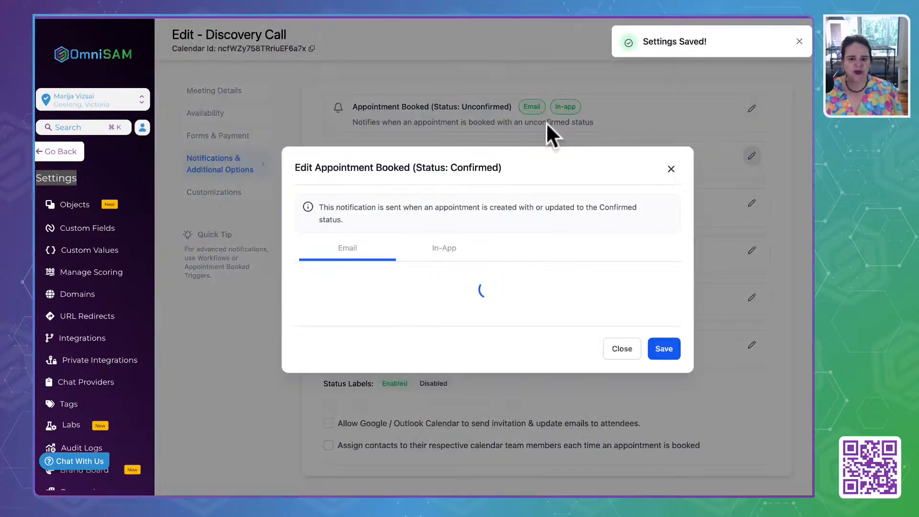
{"action": "left_click", "coordinate": [306, 208]}
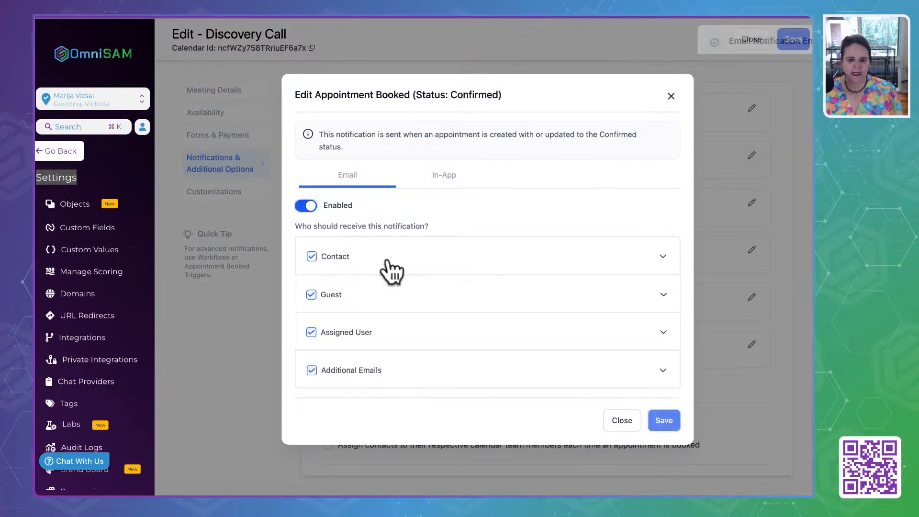
{"action": "left_click", "coordinate": [661, 257]}
{"action": "scroll", "coordinate": [478, 335], "scroll_direction": "down", "scroll_amount": 2}
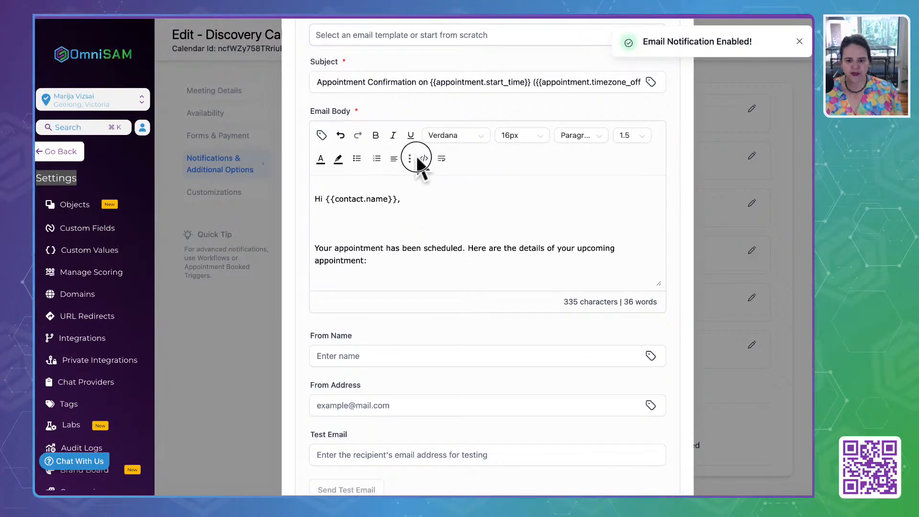
{"action": "left_click", "coordinate": [424, 159]}
{"action": "scroll", "coordinate": [455, 201], "scroll_direction": "down", "scroll_amount": 10}
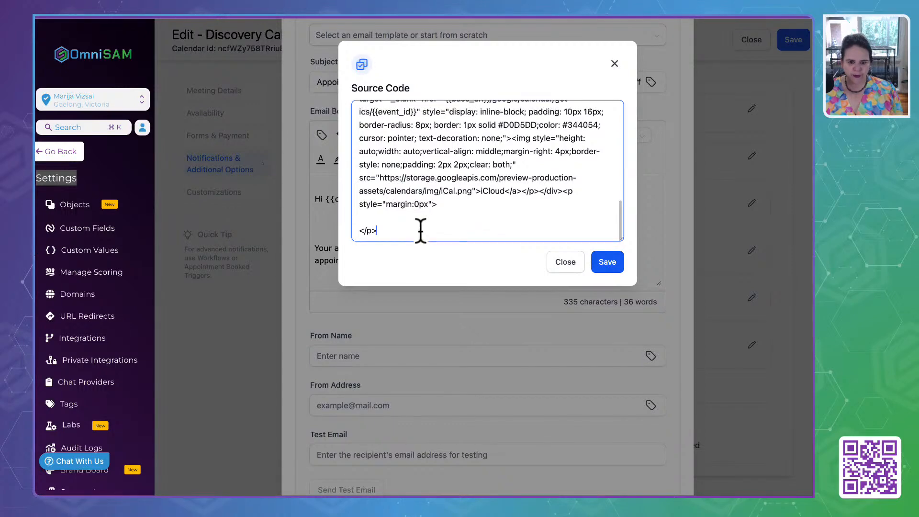
{"action": "left_click", "coordinate": [617, 262]}
Step: Append <br><br>{{user.email_signature}}</p> to the end of the Guest email's source code in the Confirmed notification and save the code
{"action": "scroll", "coordinate": [611, 294], "scroll_direction": "down", "scroll_amount": 4}
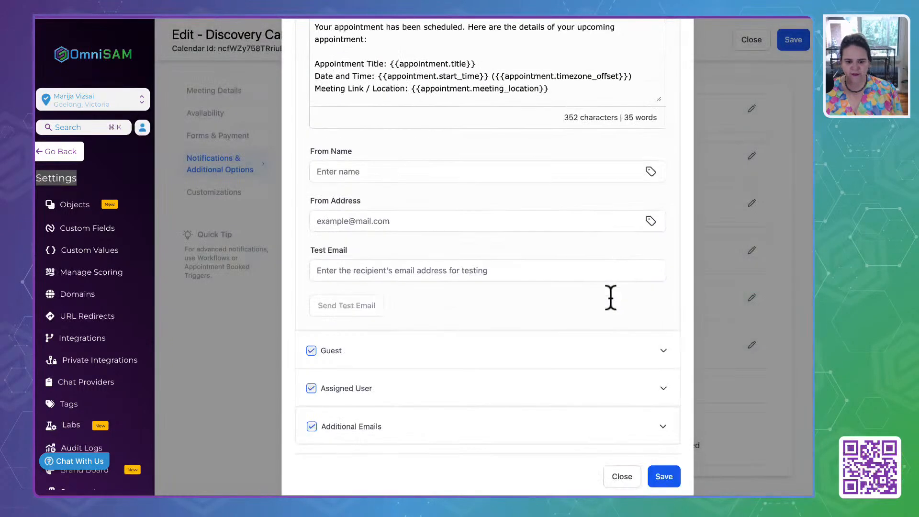
{"action": "left_click", "coordinate": [664, 352]}
{"action": "scroll", "coordinate": [418, 204], "scroll_direction": "up", "scroll_amount": 5}
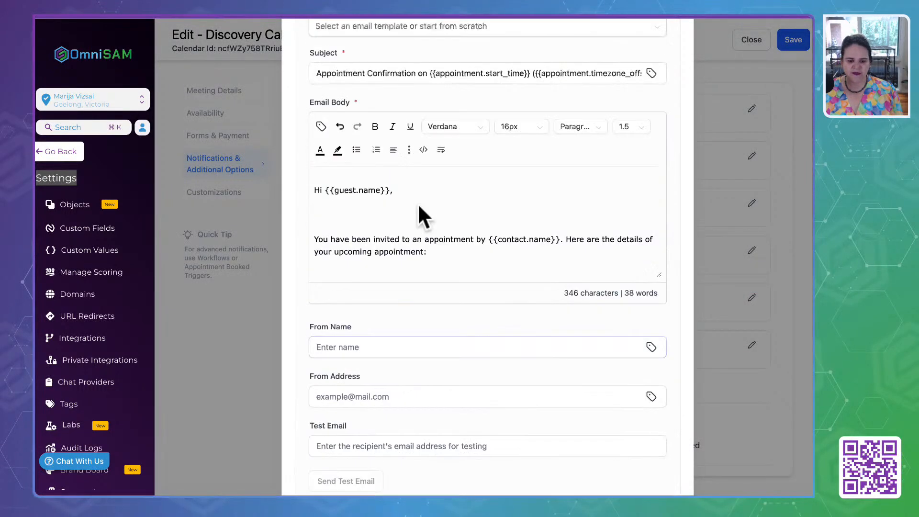
{"action": "left_click", "coordinate": [423, 214]}
{"action": "scroll", "coordinate": [455, 200], "scroll_direction": "down", "scroll_amount": 10}
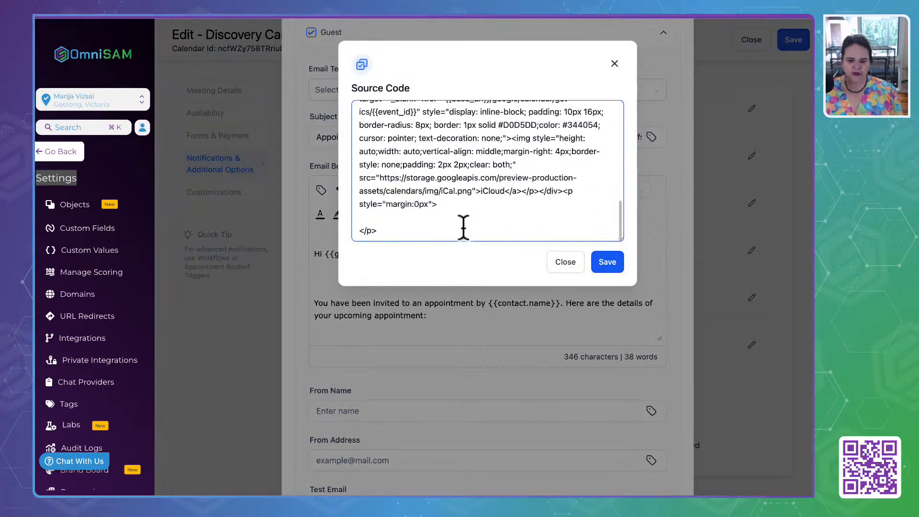
{"action": "left_click", "coordinate": [608, 264]}
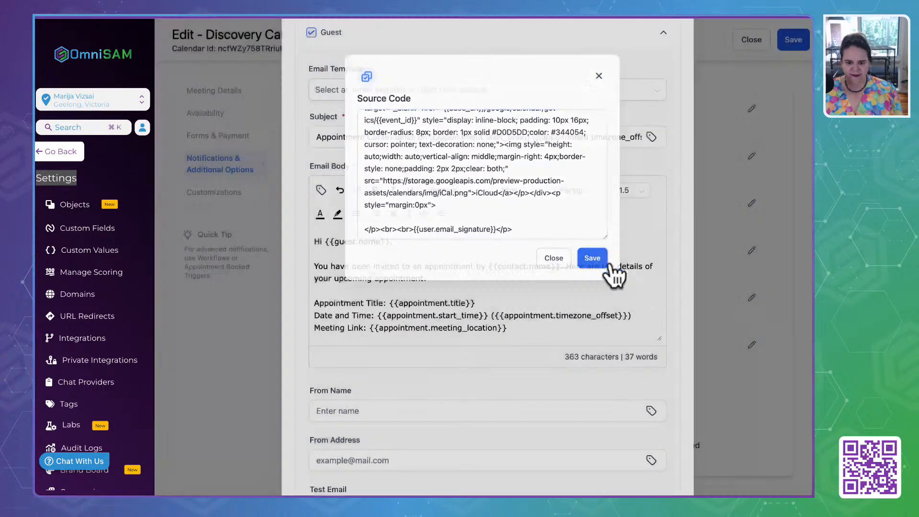
Step: Append <br><br>{{user.email_signature}}</p> after the final table in the Confirmed notification's Assigned User email source code and save the code
{"action": "scroll", "coordinate": [499, 334], "scroll_direction": "down", "scroll_amount": 5}
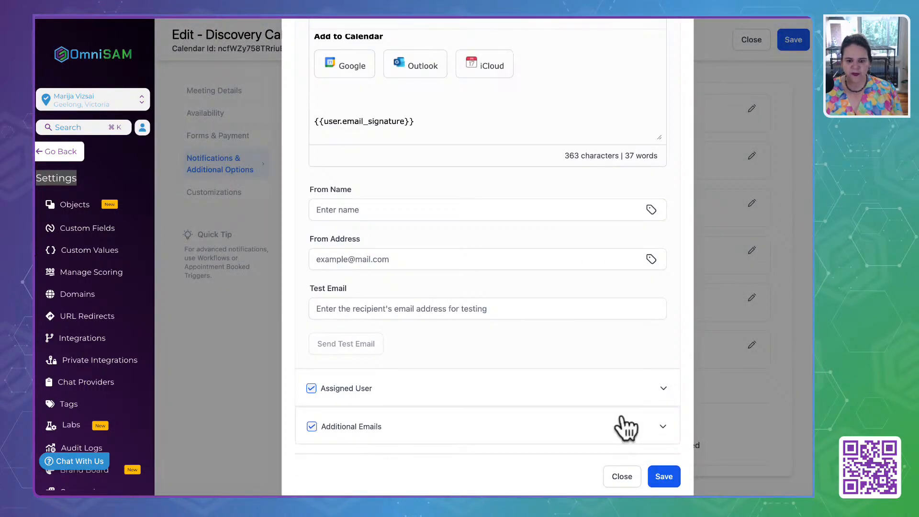
{"action": "left_click", "coordinate": [664, 390]}
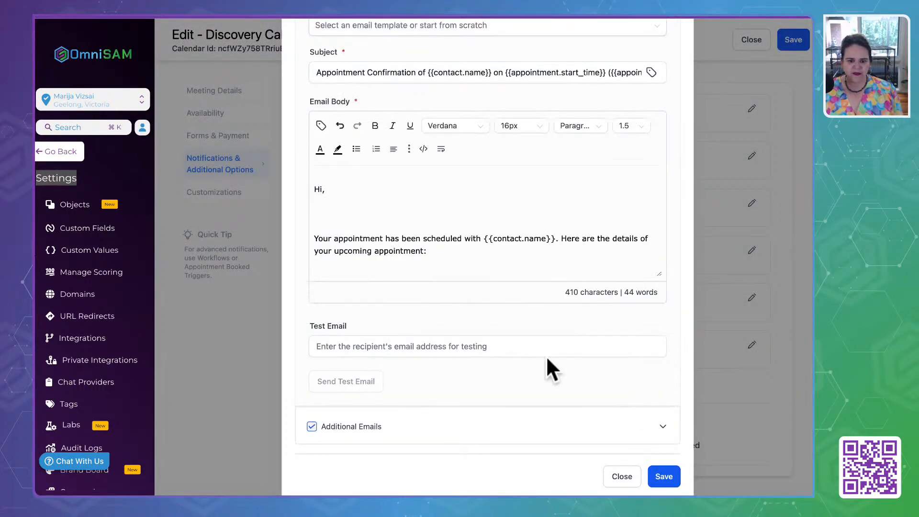
{"action": "left_click", "coordinate": [424, 149]}
{"action": "scroll", "coordinate": [426, 162], "scroll_direction": "down", "scroll_amount": 10}
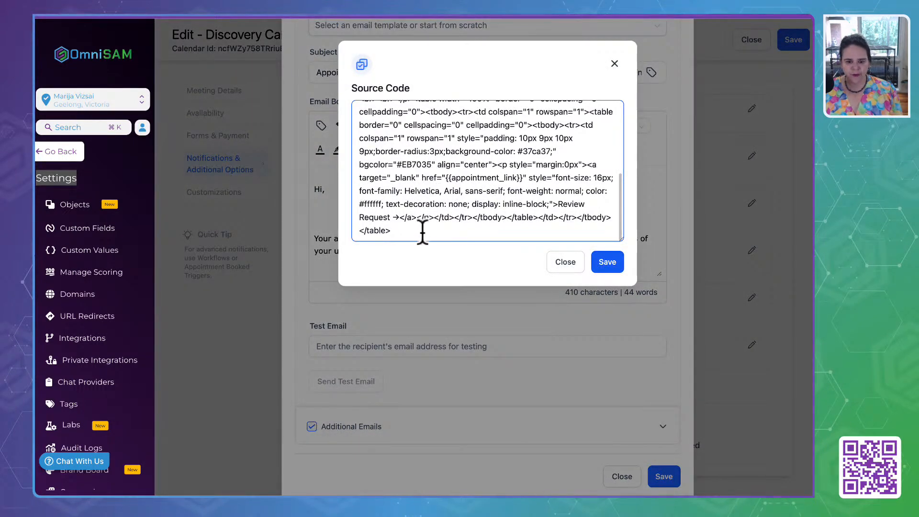
{"action": "left_click", "coordinate": [422, 234]}
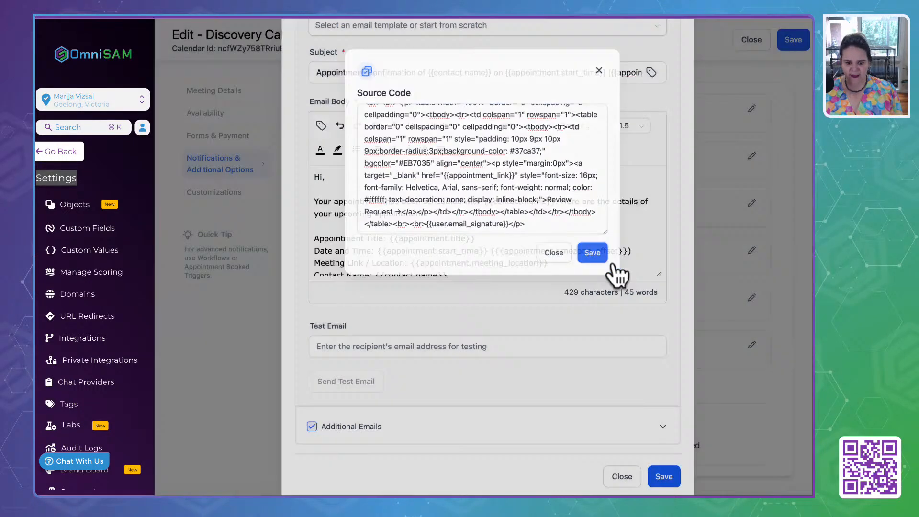
{"action": "left_click", "coordinate": [607, 263]}
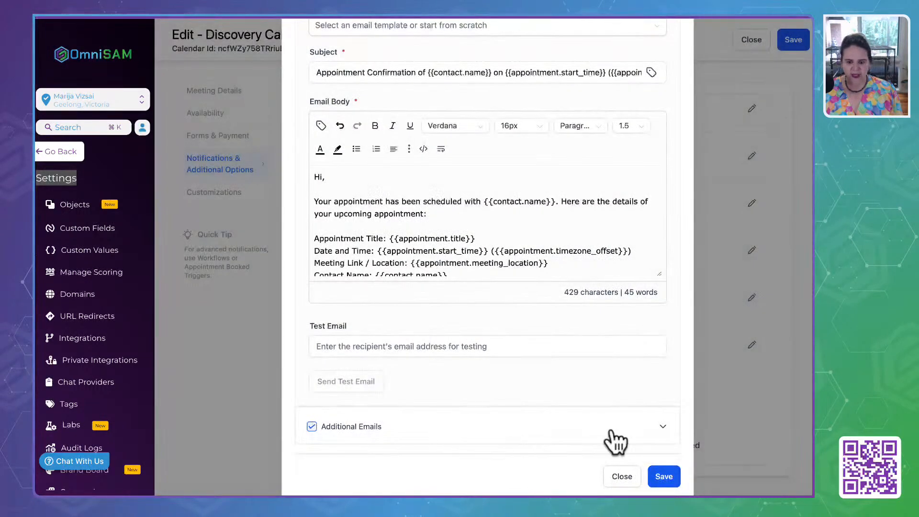
Step: Append <br><br>{{user.email_signature}}</p> after the final table in the Confirmed notification's Additional Emails source code, then save the code and the notification settings
{"action": "left_click", "coordinate": [663, 428]}
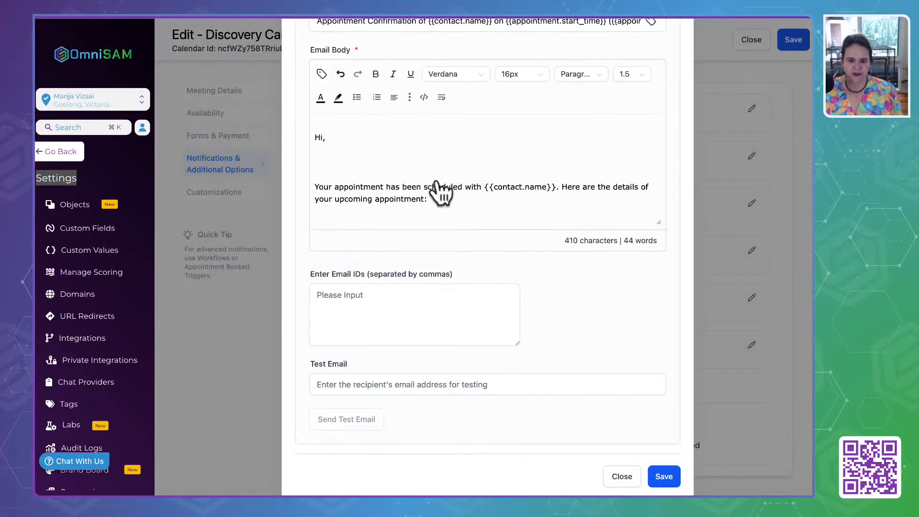
{"action": "left_click", "coordinate": [424, 97]}
{"action": "scroll", "coordinate": [423, 143], "scroll_direction": "down", "scroll_amount": 10}
{"action": "left_click", "coordinate": [421, 233]}
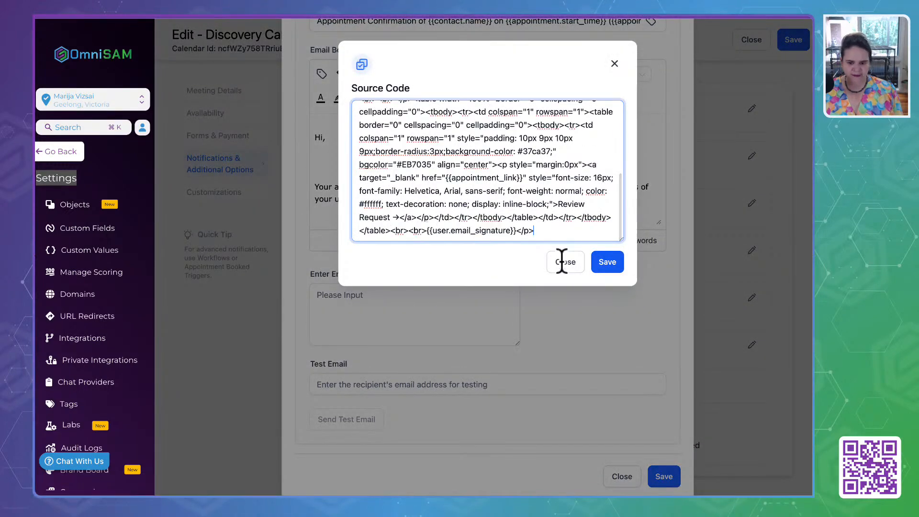
{"action": "left_click", "coordinate": [610, 267]}
{"action": "left_click", "coordinate": [664, 476]}
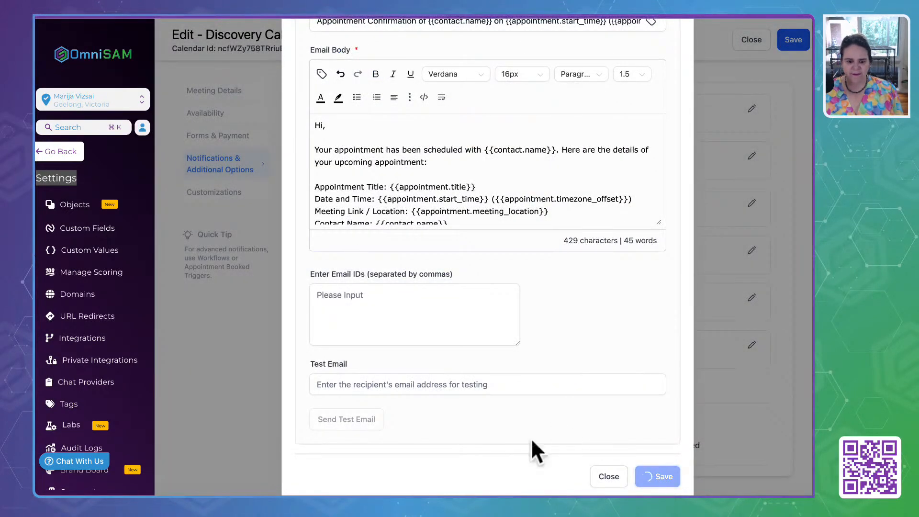
Step: Check the in-app settings of the Appointment Booked (Status: Confirmed) notification and close it
{"action": "scroll", "coordinate": [684, 148], "scroll_direction": "up", "scroll_amount": 8}
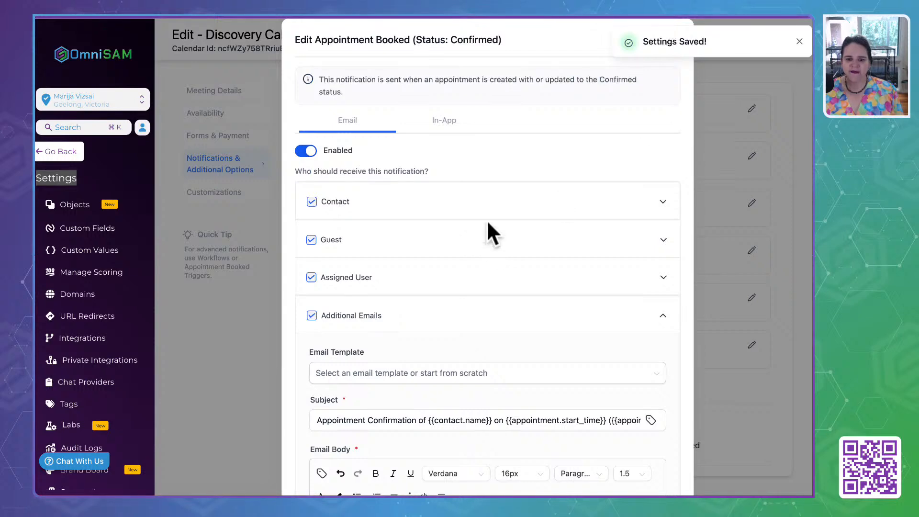
{"action": "left_click", "coordinate": [443, 120]}
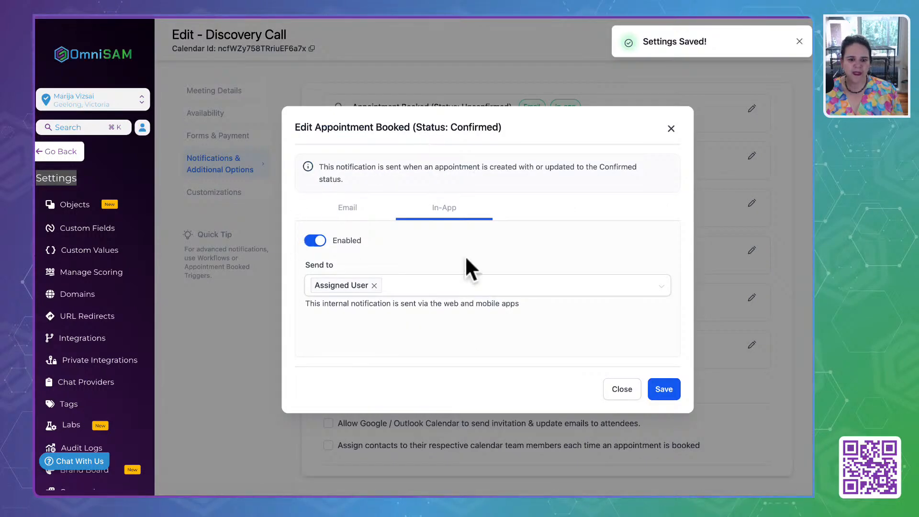
{"action": "left_click", "coordinate": [671, 128]}
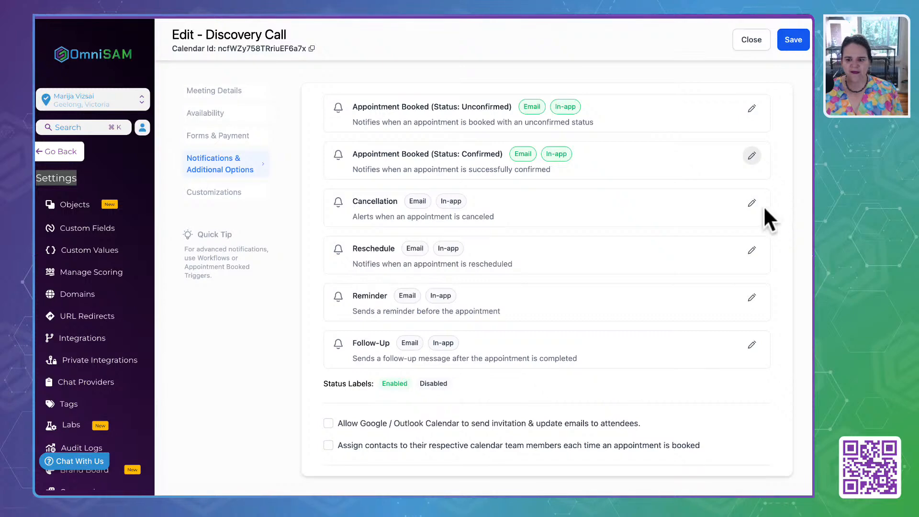
Step: Enable the Cancellation email notification, append <br><br>{{user.email_signature}} to the end of the Contact email's source code and save the code
{"action": "left_click", "coordinate": [751, 203]}
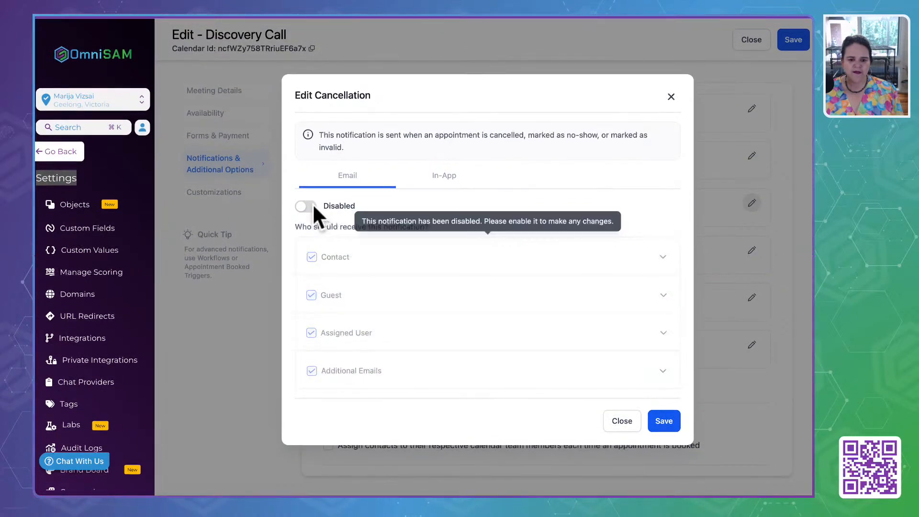
{"action": "left_click", "coordinate": [305, 207]}
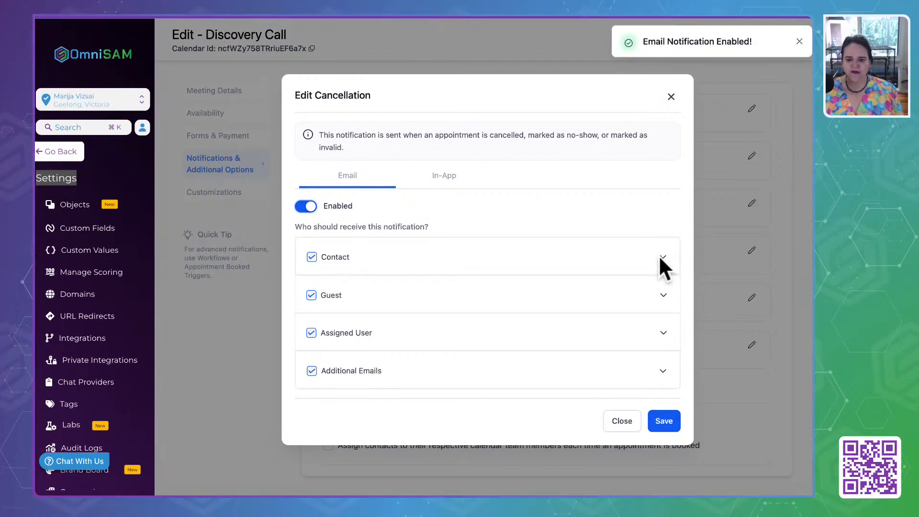
{"action": "left_click", "coordinate": [663, 258]}
{"action": "scroll", "coordinate": [420, 282], "scroll_direction": "down", "scroll_amount": 10}
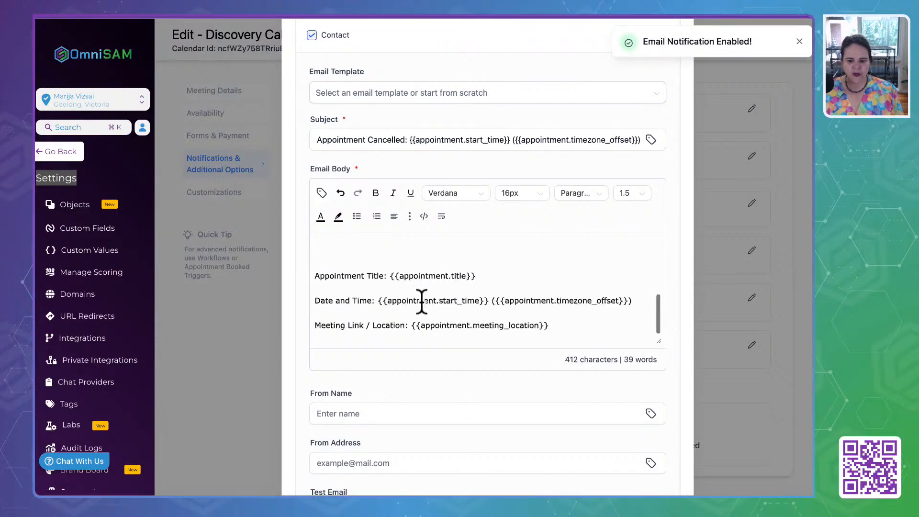
{"action": "left_click", "coordinate": [424, 216]}
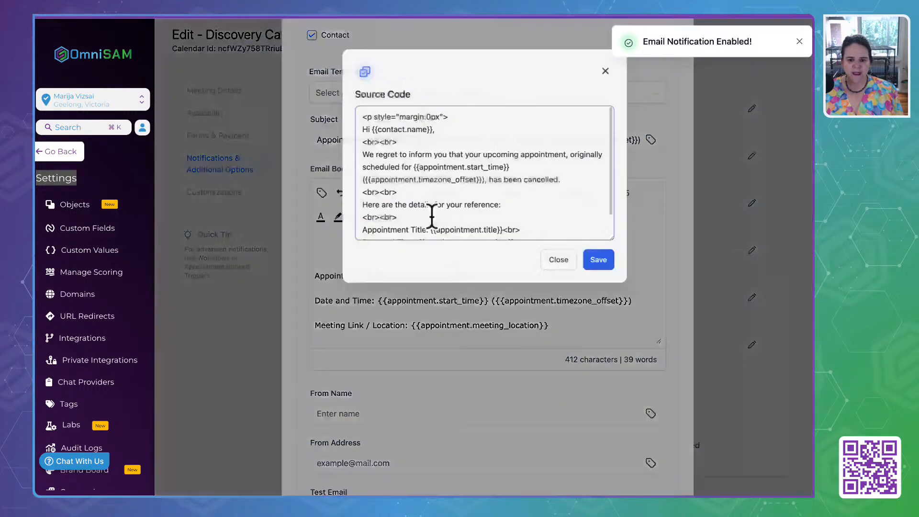
{"action": "scroll", "coordinate": [447, 205], "scroll_direction": "down", "scroll_amount": 3}
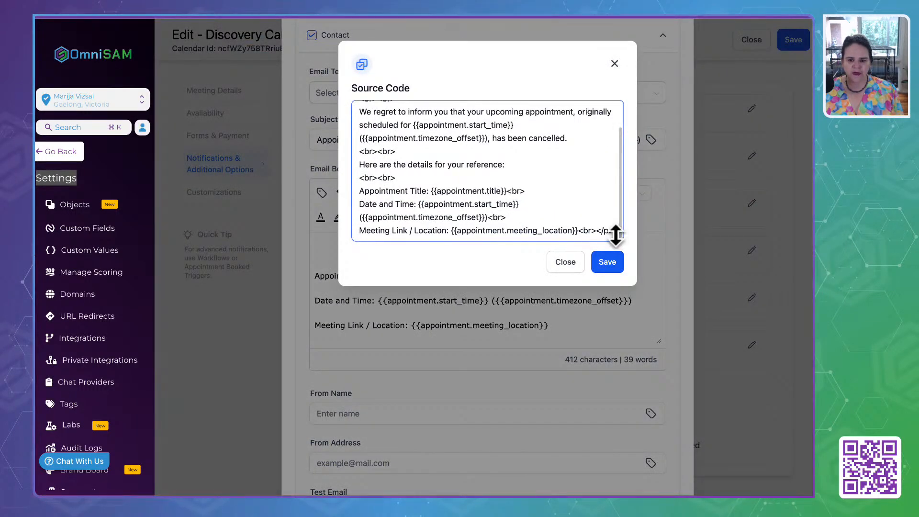
{"action": "scroll", "coordinate": [621, 239], "scroll_direction": "down", "scroll_amount": 1}
{"action": "left_click", "coordinate": [607, 262]}
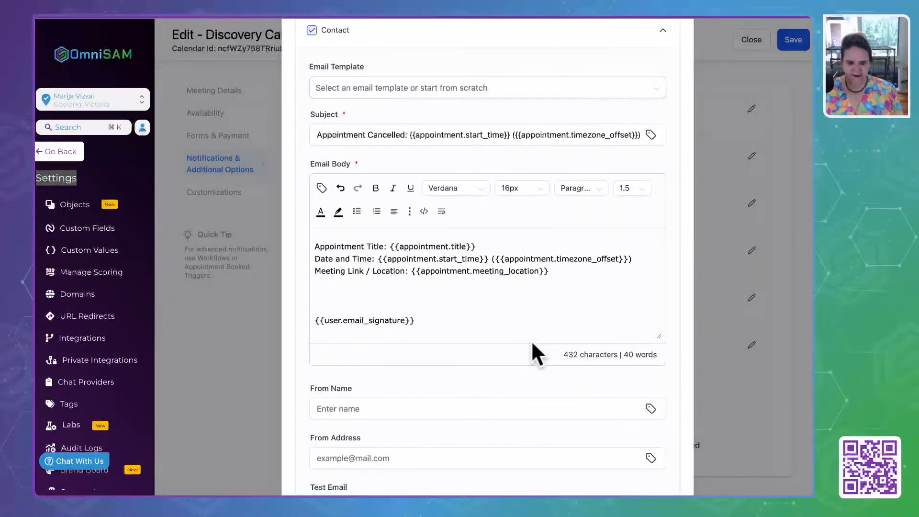
Step: Append <br><br>{{user.email_signature}} to the end of the Guest email's source code in the Cancellation notification and save the code
{"action": "scroll", "coordinate": [530, 340], "scroll_direction": "down", "scroll_amount": 5}
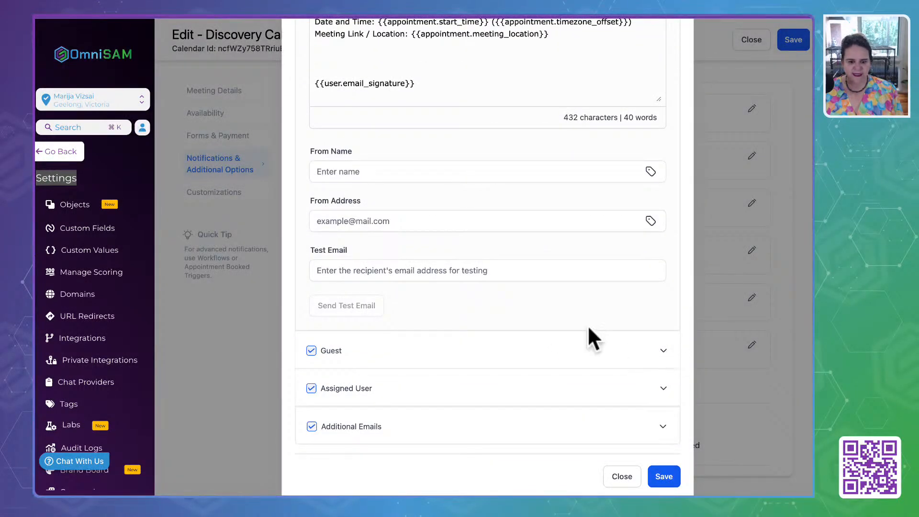
{"action": "left_click", "coordinate": [663, 352]}
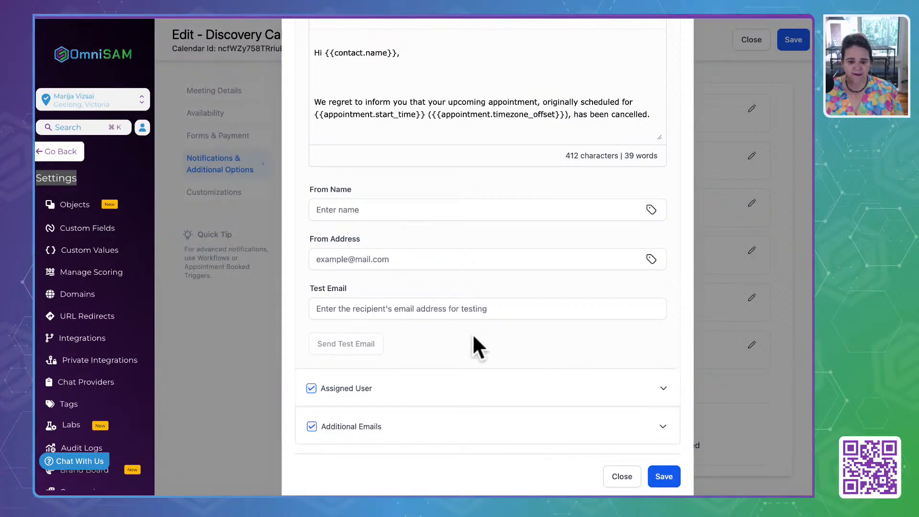
{"action": "scroll", "coordinate": [472, 333], "scroll_direction": "up", "scroll_amount": 5}
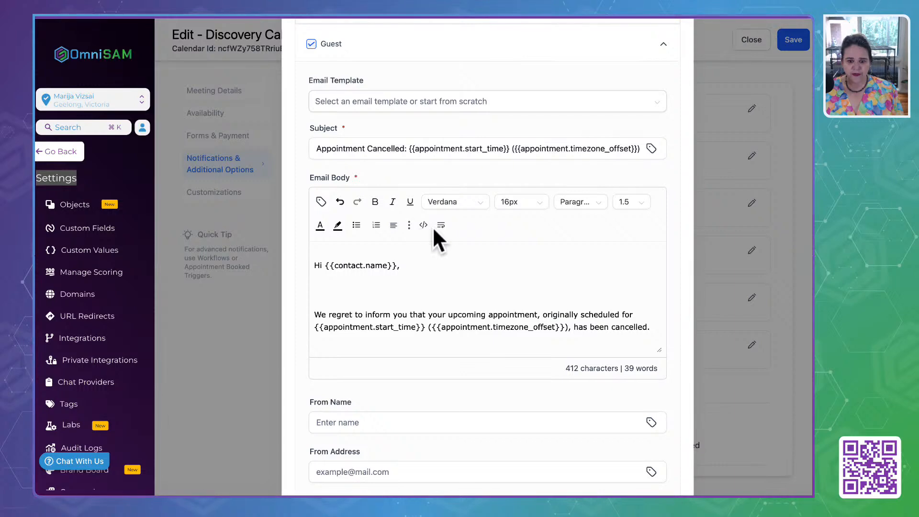
{"action": "left_click", "coordinate": [423, 225]}
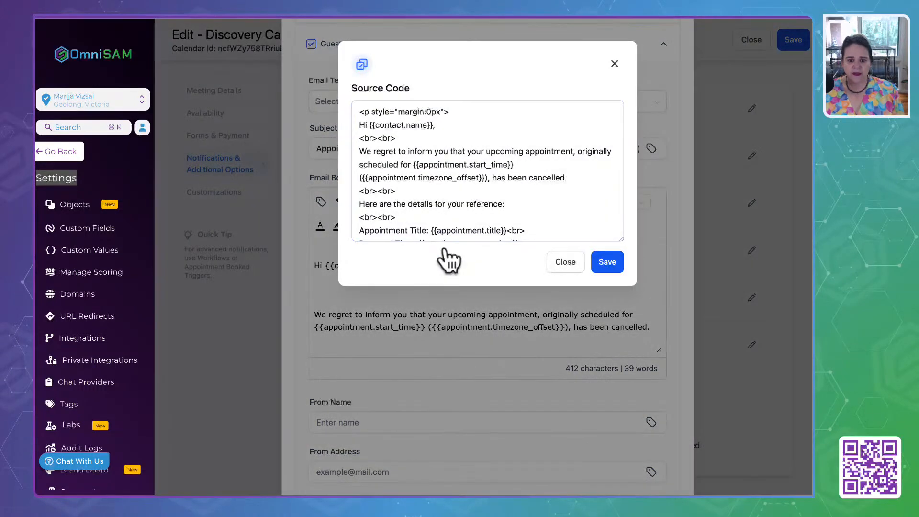
{"action": "scroll", "coordinate": [438, 174], "scroll_direction": "down", "scroll_amount": 2}
{"action": "left_click", "coordinate": [616, 231]}
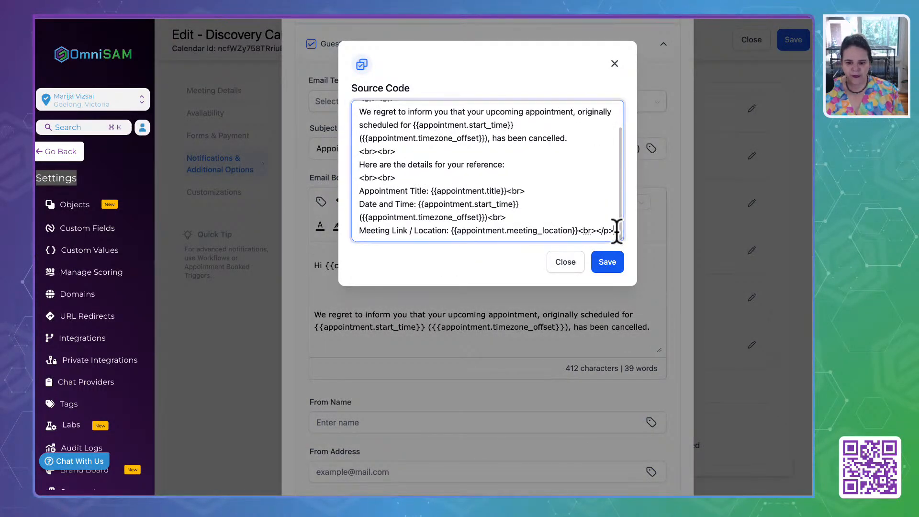
{"action": "type", "text": "<br><br>{{user.email_signature}}"}
{"action": "left_click", "coordinate": [612, 263]}
{"action": "scroll", "coordinate": [485, 355], "scroll_direction": "down", "scroll_amount": 5}
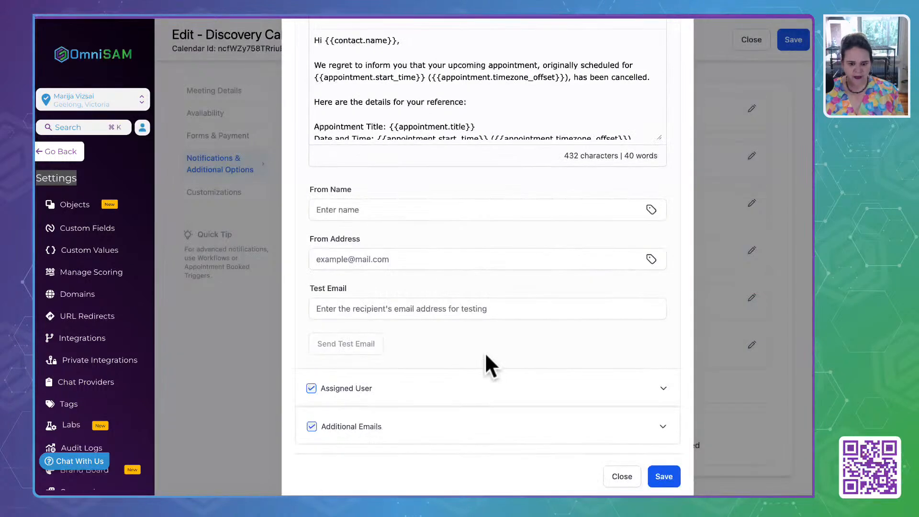
Step: Append {{user.email_signature}} to the end of the Assigned User email's source code in the Cancellation notification and save the code
{"action": "left_click", "coordinate": [659, 392]}
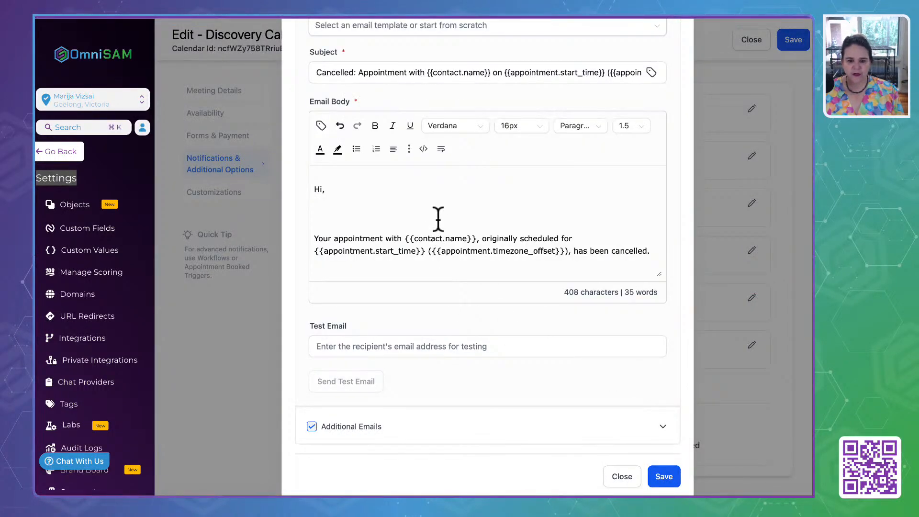
{"action": "left_click", "coordinate": [423, 149]}
{"action": "scroll", "coordinate": [484, 220], "scroll_direction": "down", "scroll_amount": 2}
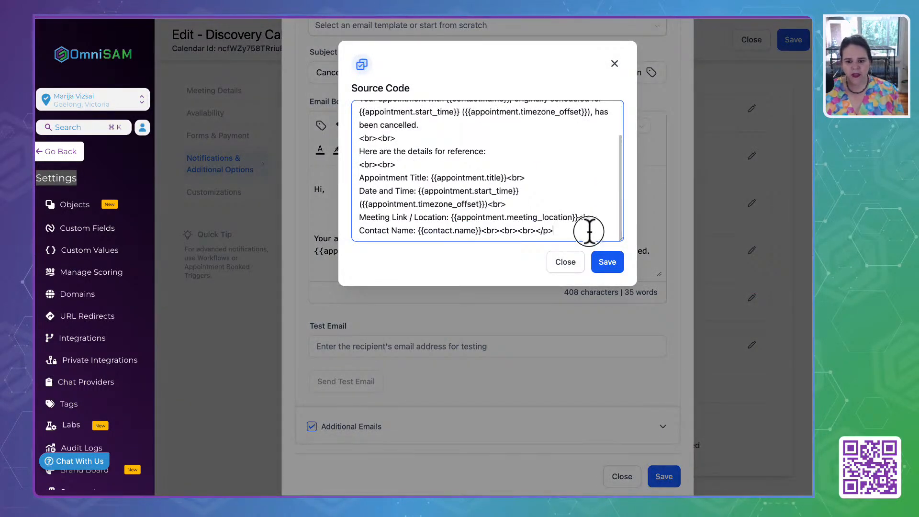
{"action": "type", "text": "{{user.email_signature}}"}
{"action": "left_click", "coordinate": [605, 267]}
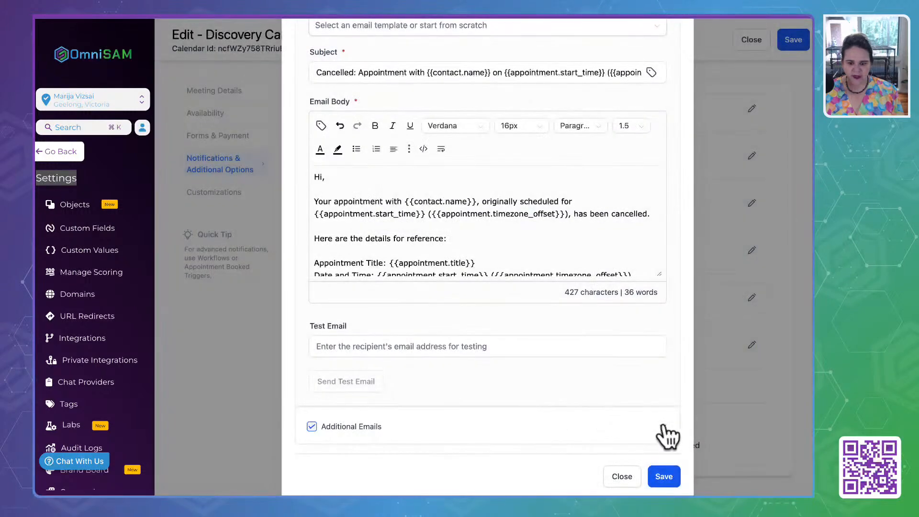
Step: Append {{user.email_signature}} to the Cancellation notification's Additional Emails source code, then save the code and the notification settings
{"action": "left_click", "coordinate": [668, 433]}
{"action": "scroll", "coordinate": [369, 229], "scroll_direction": "up", "scroll_amount": 3}
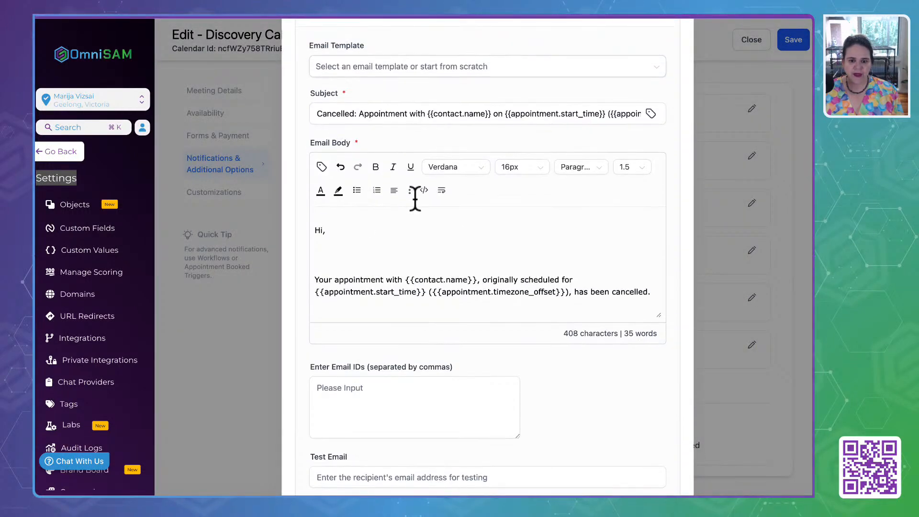
{"action": "left_click", "coordinate": [424, 190]}
{"action": "scroll", "coordinate": [546, 234], "scroll_direction": "down", "scroll_amount": 2}
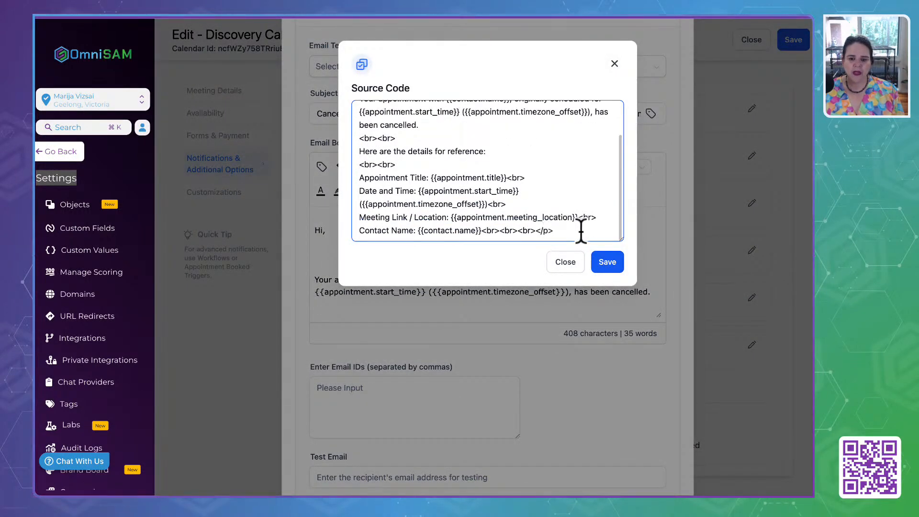
{"action": "type", "text": "{{user.email_signature}}"}
{"action": "left_click", "coordinate": [608, 261]}
{"action": "scroll", "coordinate": [592, 387], "scroll_direction": "down", "scroll_amount": 2}
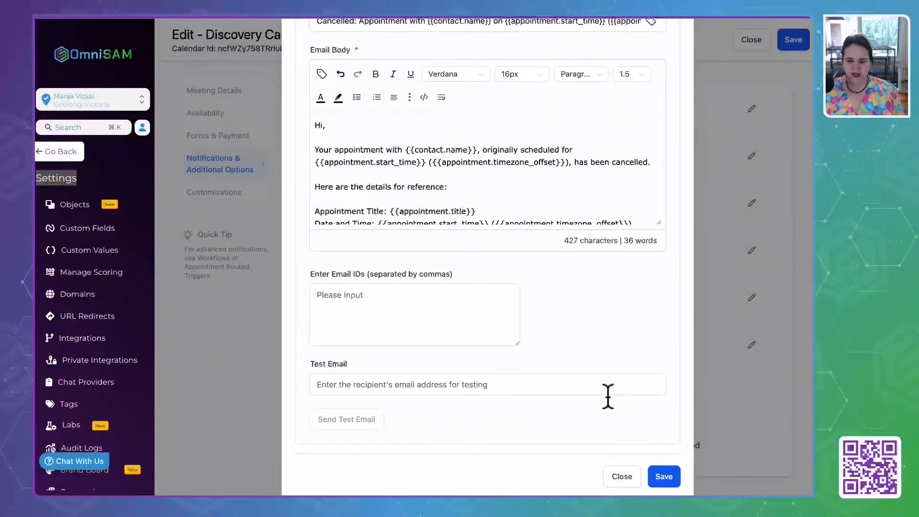
{"action": "left_click", "coordinate": [664, 477]}
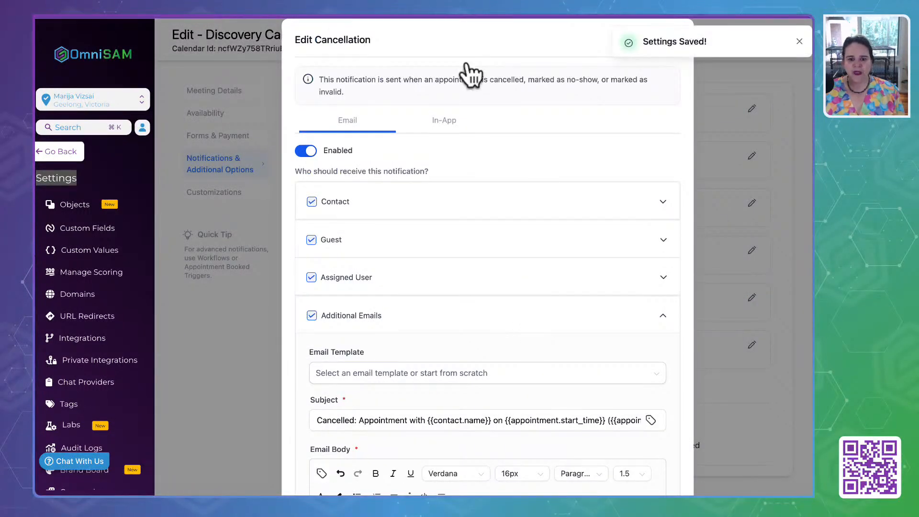
Step: Enable the Cancellation in-app notification for the Assigned User, save it and close the notification
{"action": "left_click", "coordinate": [438, 123]}
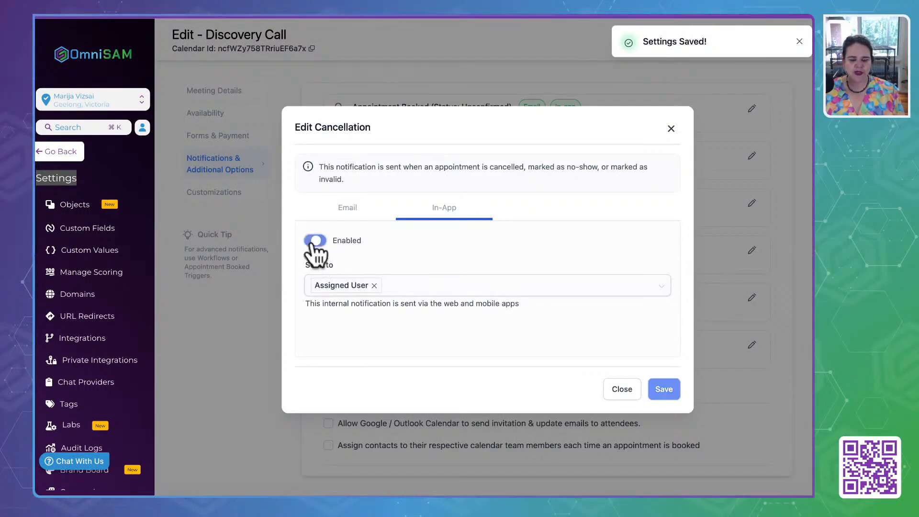
{"action": "left_click", "coordinate": [666, 394]}
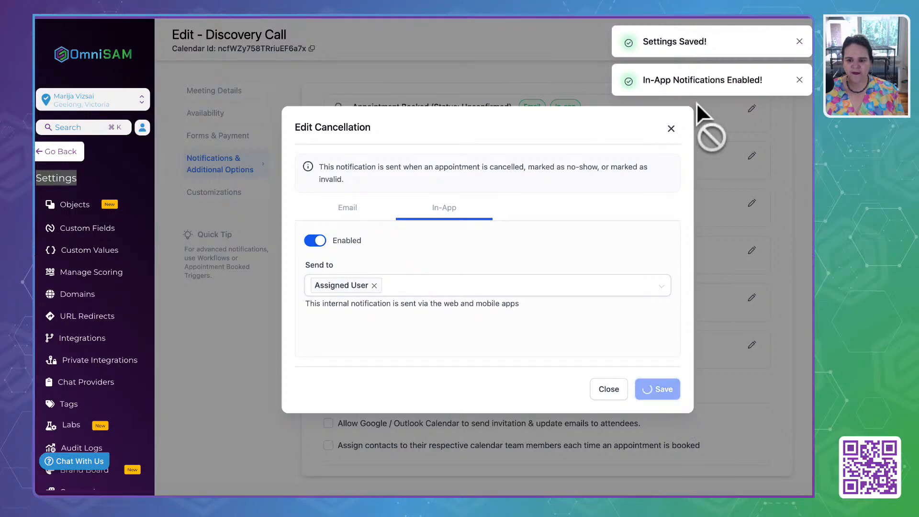
{"action": "left_click", "coordinate": [670, 128]}
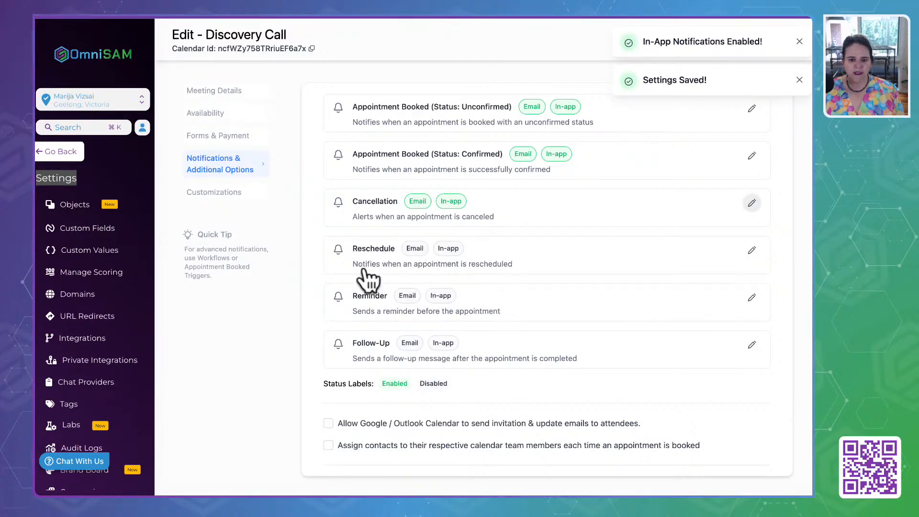
Step: Enable the Reschedule email notification, append <br><br>{{user.email_signature}}</p> to the end of the Contact email's source code and save the code
{"action": "left_click", "coordinate": [752, 250]}
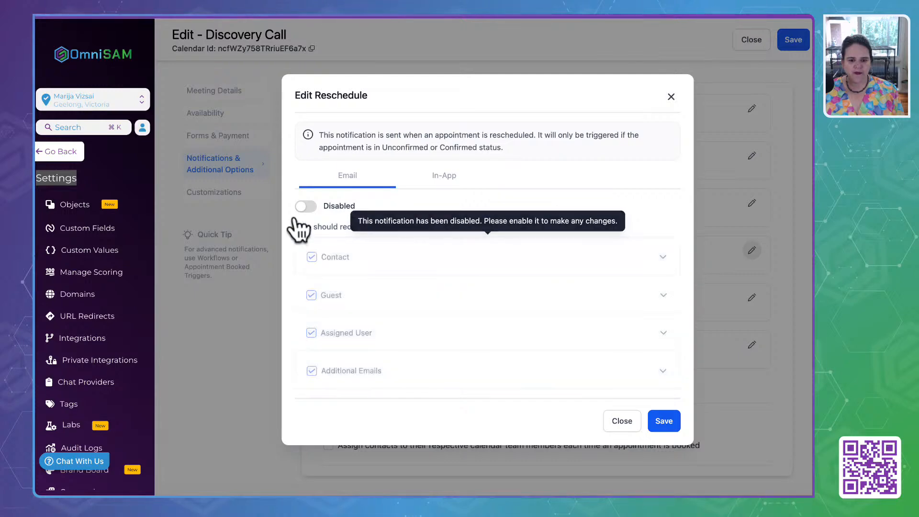
{"action": "left_click", "coordinate": [304, 206]}
{"action": "left_click", "coordinate": [669, 255]}
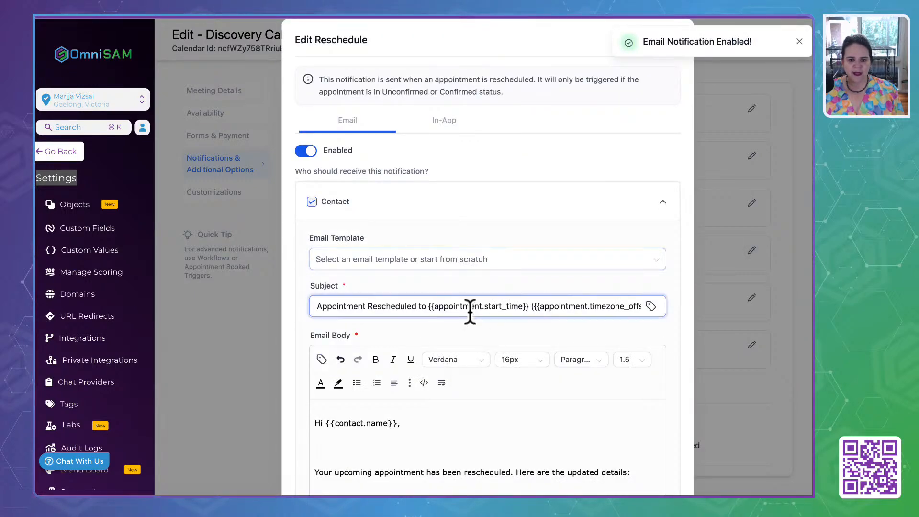
{"action": "scroll", "coordinate": [469, 309], "scroll_direction": "down", "scroll_amount": 6}
{"action": "left_click", "coordinate": [424, 80]}
{"action": "scroll", "coordinate": [478, 168], "scroll_direction": "down", "scroll_amount": 8}
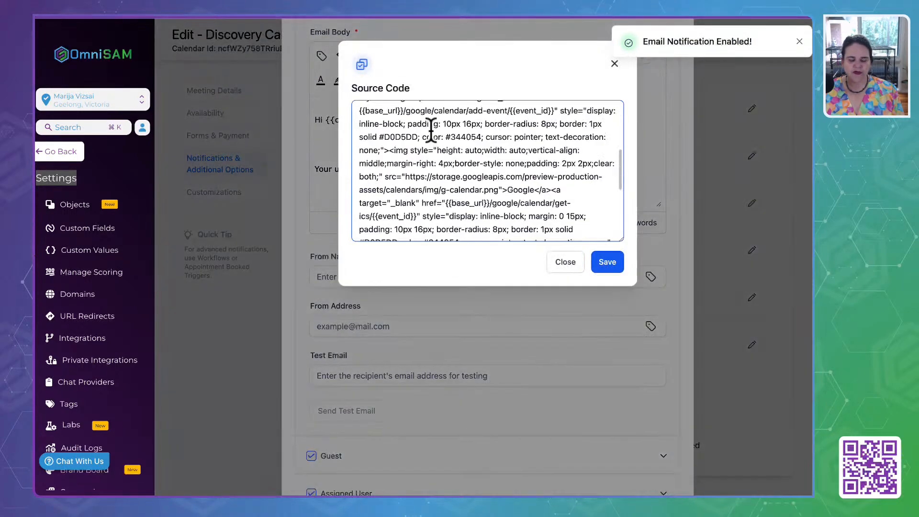
{"action": "type", "text": "<br><br>{{user.email_signature}}</p>"}
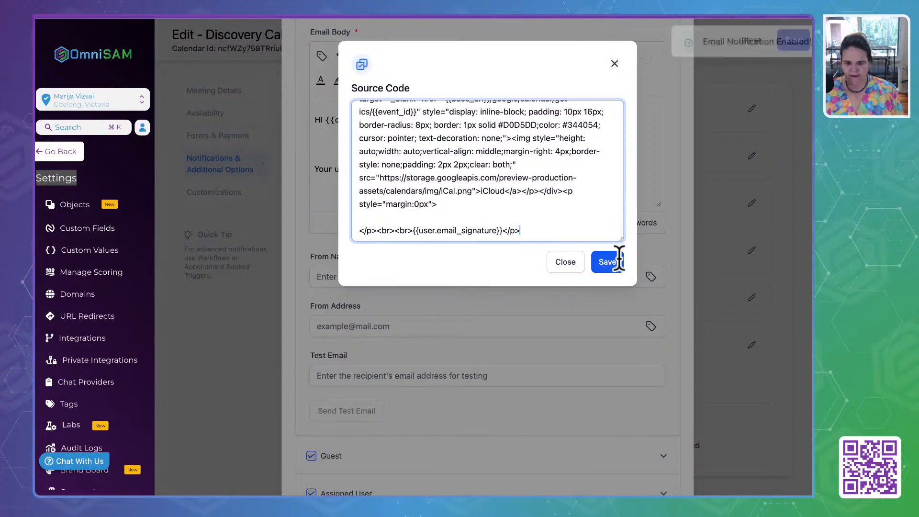
{"action": "left_click", "coordinate": [609, 267]}
Step: Append <br><br>{{user.email_signature}}</p> to the end of the Guest email's source code in the Reschedule notification and save the code
{"action": "left_click", "coordinate": [654, 354]}
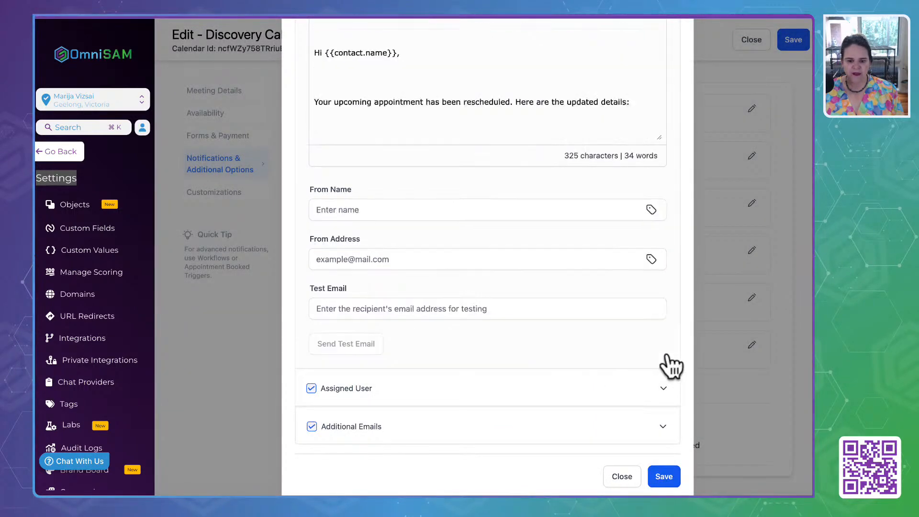
{"action": "scroll", "coordinate": [574, 330], "scroll_direction": "up", "scroll_amount": 5}
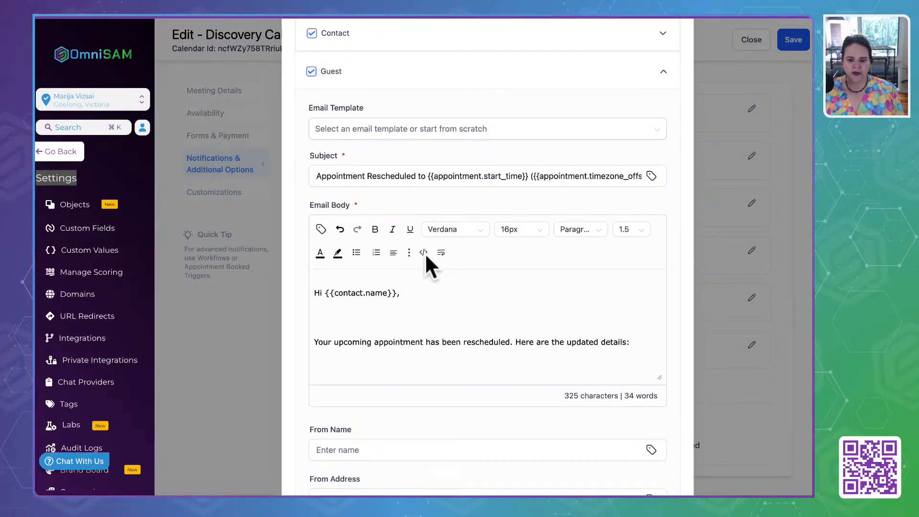
{"action": "left_click", "coordinate": [424, 252]}
{"action": "scroll", "coordinate": [444, 212], "scroll_direction": "down", "scroll_amount": 10}
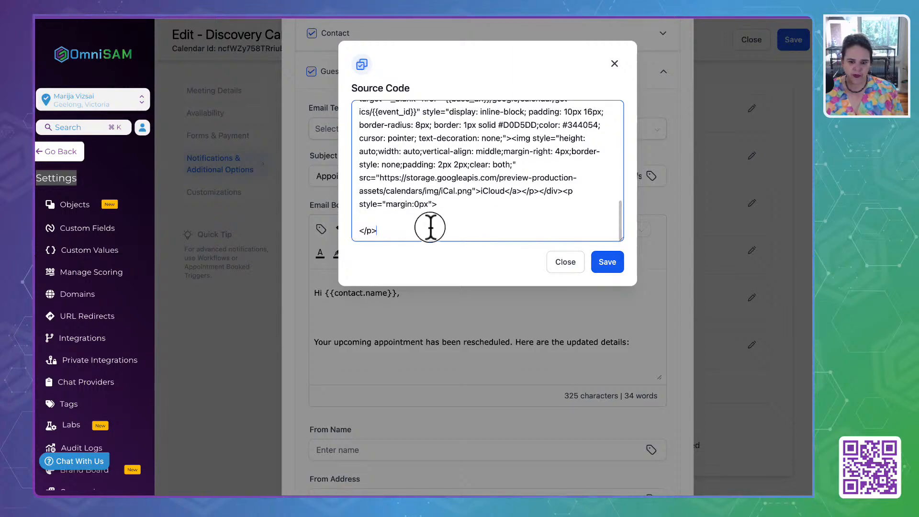
{"action": "type", "text": "<br><br>{{user.email_signature}}</p>"}
{"action": "left_click", "coordinate": [607, 262]}
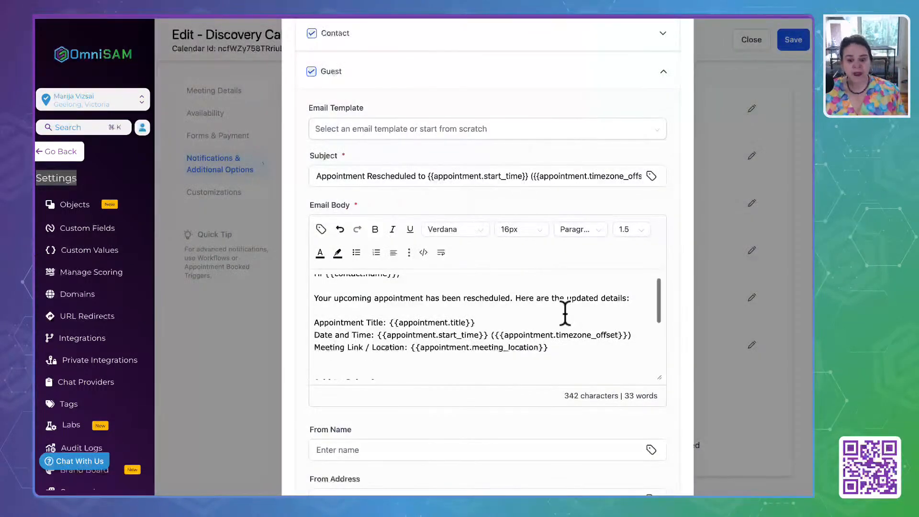
Step: Append <br><br>{{user.email_signature}}</p> to the end of the Assigned User email's source code in the Reschedule notification and save the code
{"action": "scroll", "coordinate": [565, 311], "scroll_direction": "down", "scroll_amount": 10}
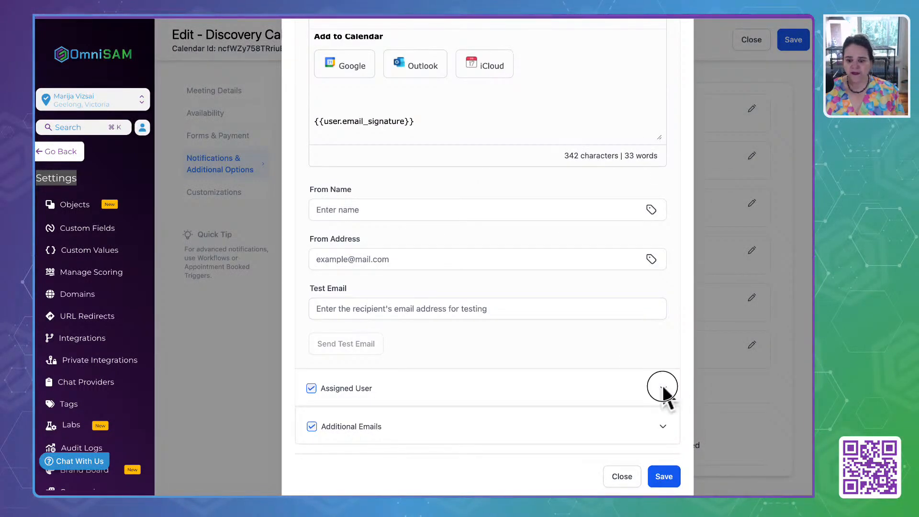
{"action": "left_click", "coordinate": [662, 388]}
{"action": "left_click", "coordinate": [423, 150]}
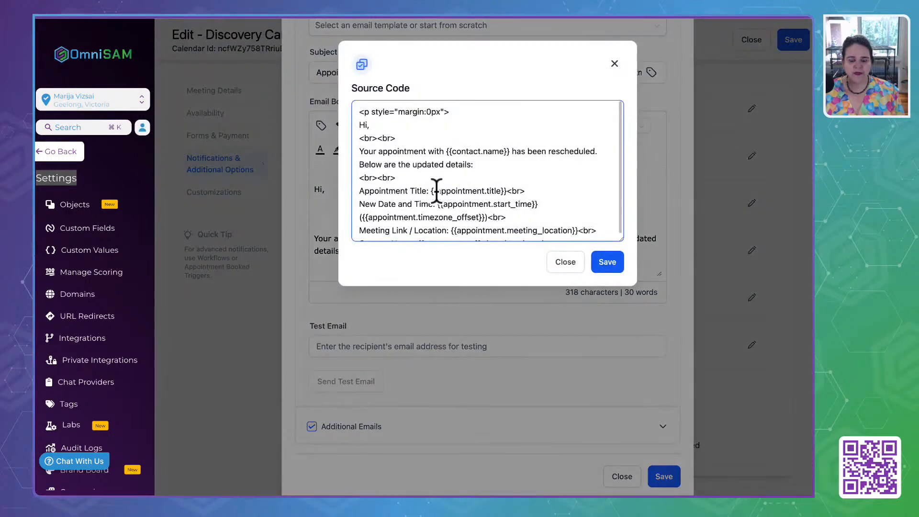
{"action": "scroll", "coordinate": [478, 192], "scroll_direction": "down", "scroll_amount": 2}
{"action": "left_click", "coordinate": [594, 232]}
{"action": "type", "text": "<br><br>{{user.email_signature}}</p>"}
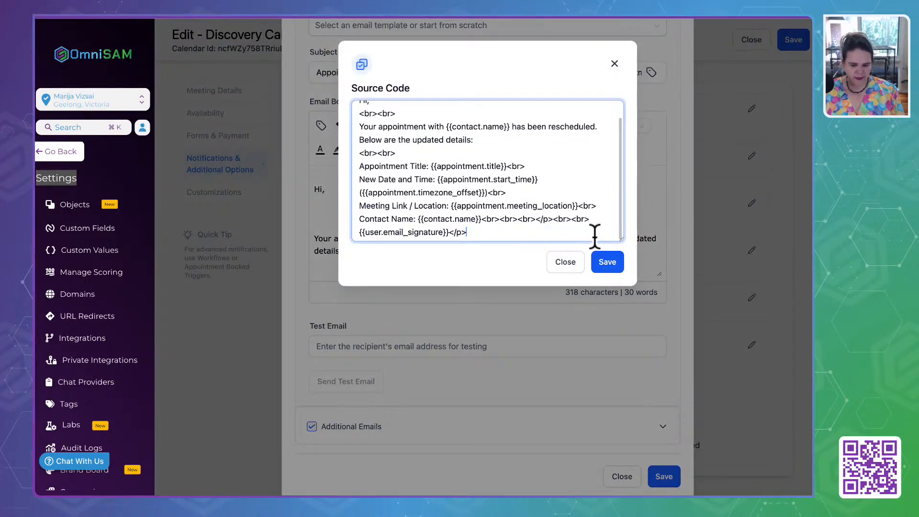
{"action": "left_click", "coordinate": [607, 261]}
Step: Append <br><br>{{user.email_signature}}</p> to the Reschedule notification's Additional Emails source code, then save the code and the notification settings
{"action": "left_click", "coordinate": [661, 427]}
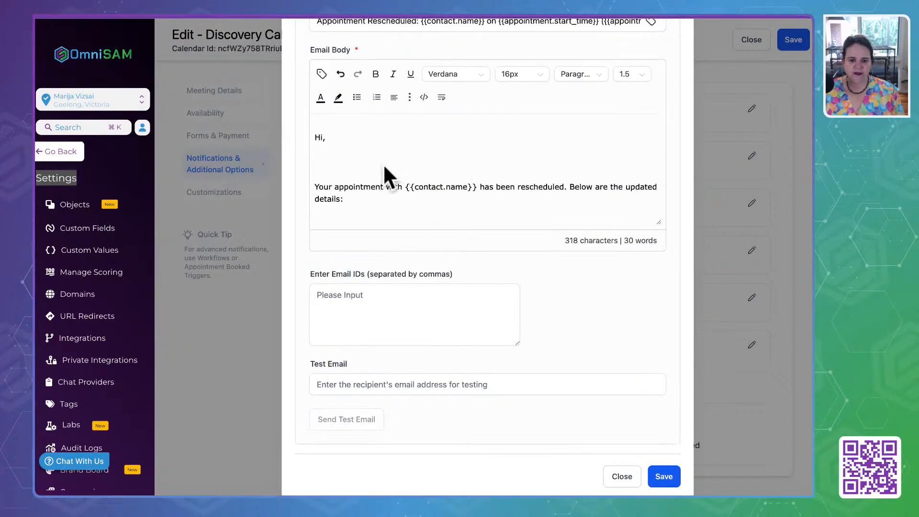
{"action": "left_click", "coordinate": [424, 97]}
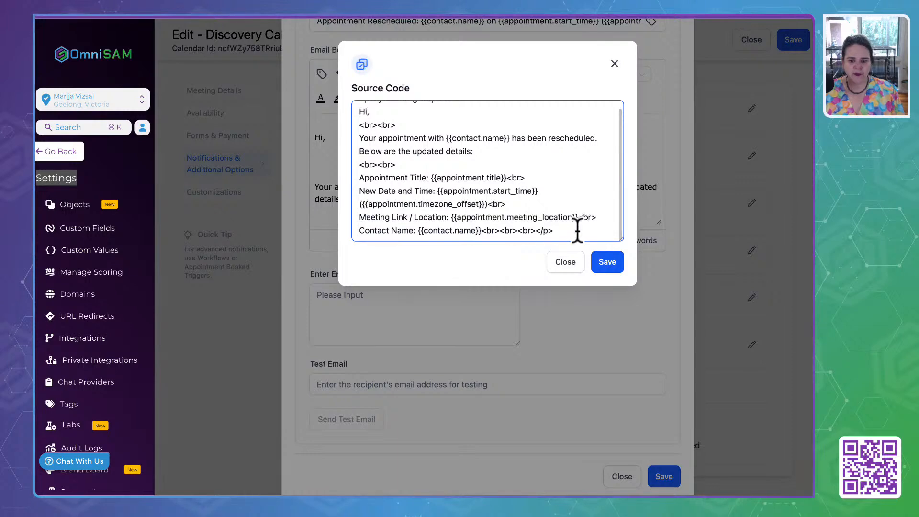
{"action": "left_click", "coordinate": [577, 231]}
{"action": "type", "text": "<br><br>{{user.email_signature}}</p>"}
{"action": "left_click", "coordinate": [607, 263]}
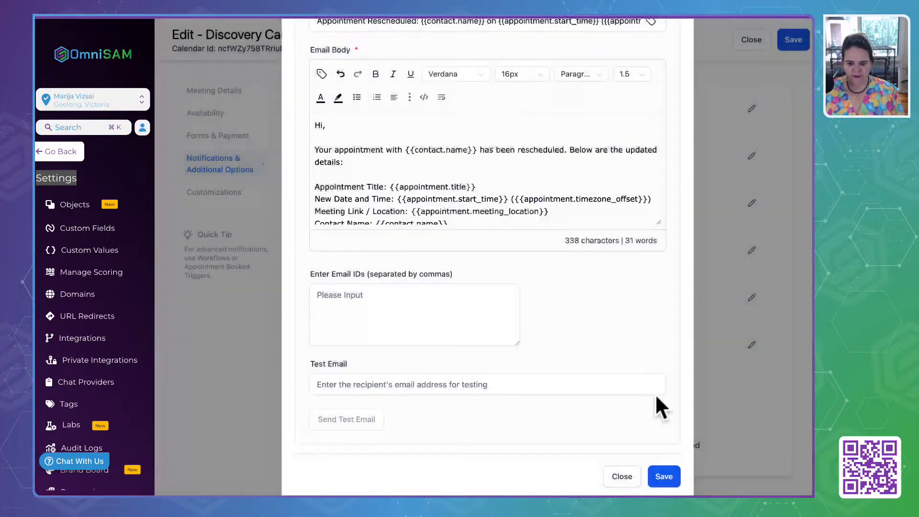
{"action": "left_click", "coordinate": [665, 478]}
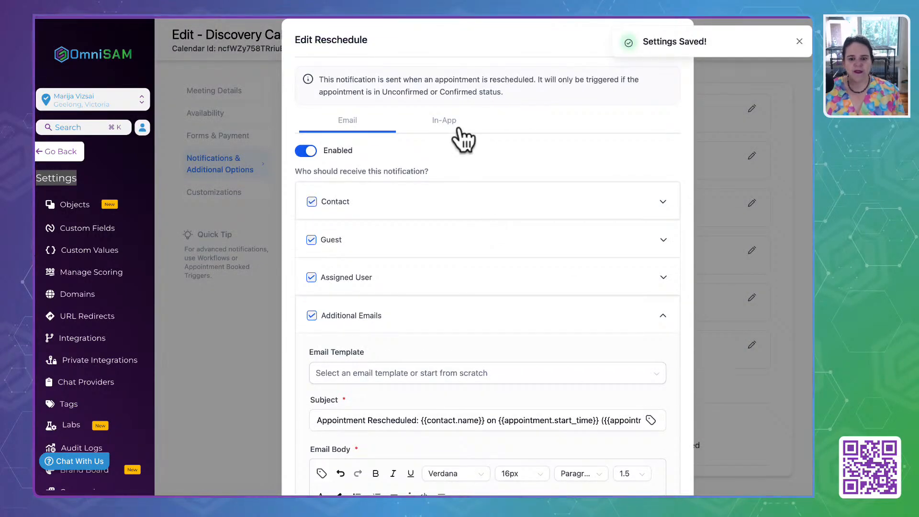
Step: Enable the Reschedule in-app notification for the Assigned User, save it and close the notification
{"action": "left_click", "coordinate": [455, 126]}
{"action": "left_click", "coordinate": [315, 241]}
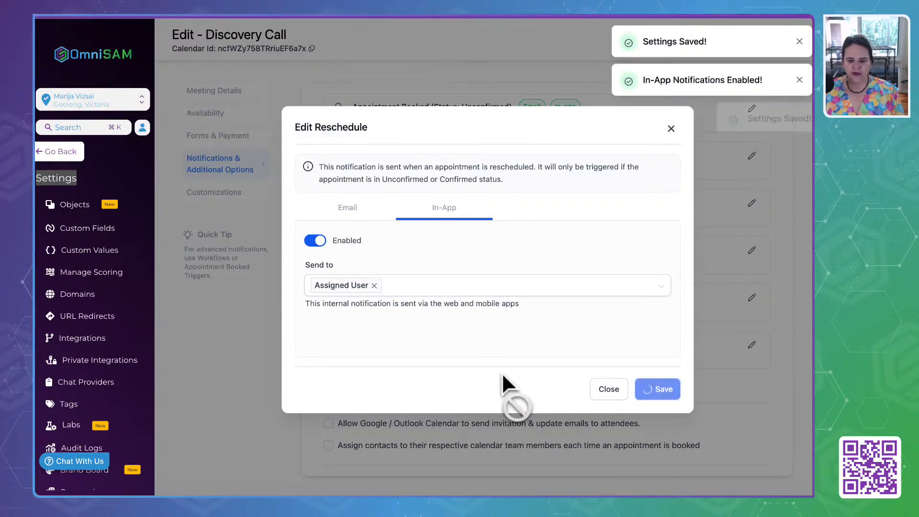
{"action": "left_click", "coordinate": [671, 129]}
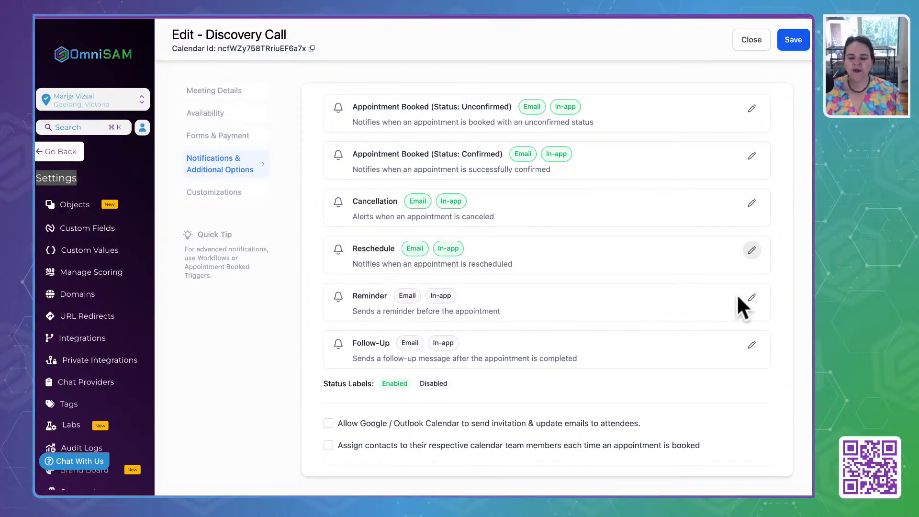
Step: Enable the Reminder email notification and add two more trigger times to its Contact email
{"action": "left_click", "coordinate": [752, 297]}
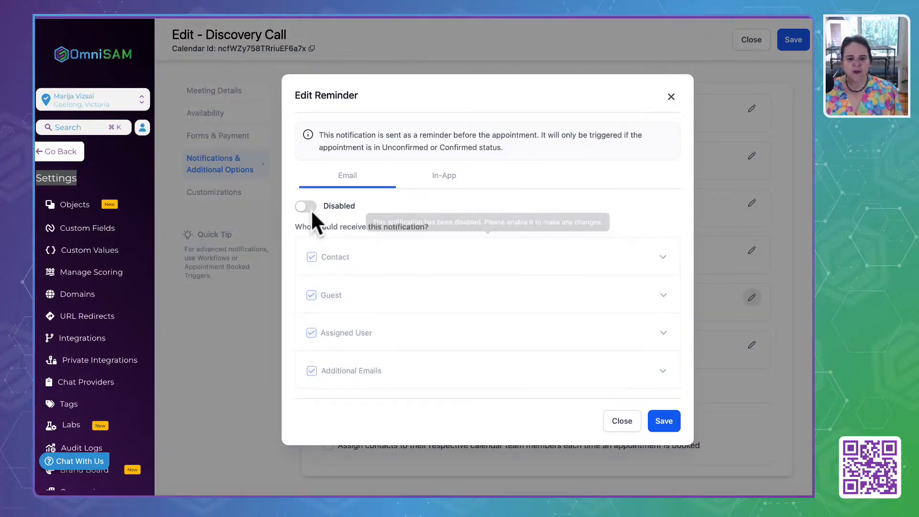
{"action": "left_click", "coordinate": [307, 208]}
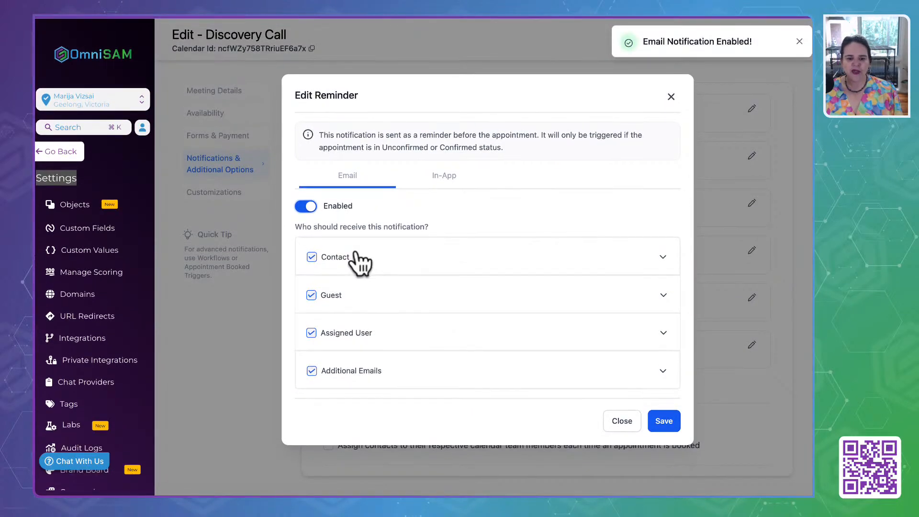
{"action": "left_click", "coordinate": [665, 258]}
{"action": "scroll", "coordinate": [447, 254], "scroll_direction": "down", "scroll_amount": 4}
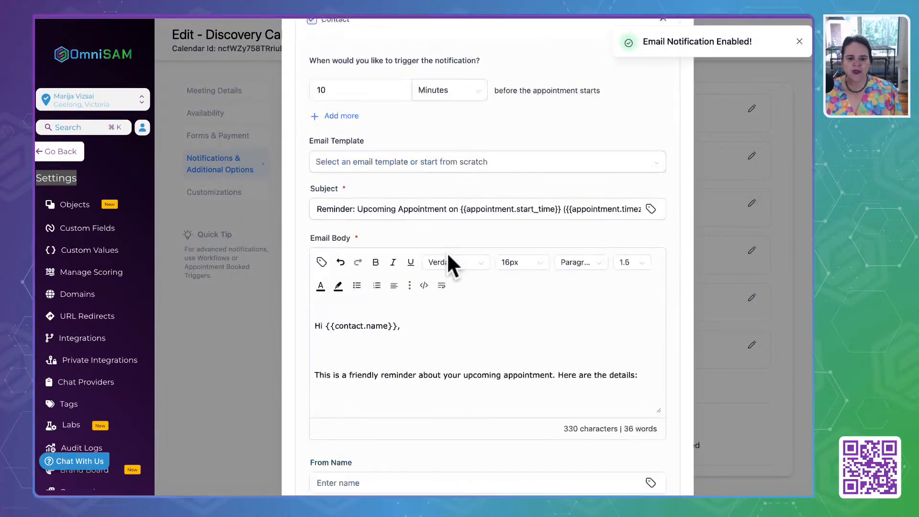
{"action": "scroll", "coordinate": [454, 133], "scroll_direction": "up", "scroll_amount": 2}
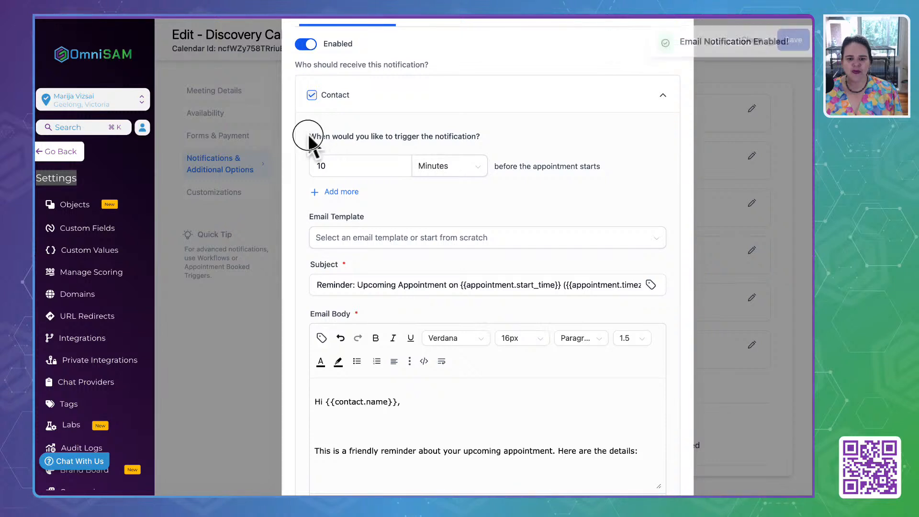
{"action": "left_click_drag", "start_coordinate": [309, 136], "coordinate": [493, 136]}
{"action": "left_click", "coordinate": [352, 192]}
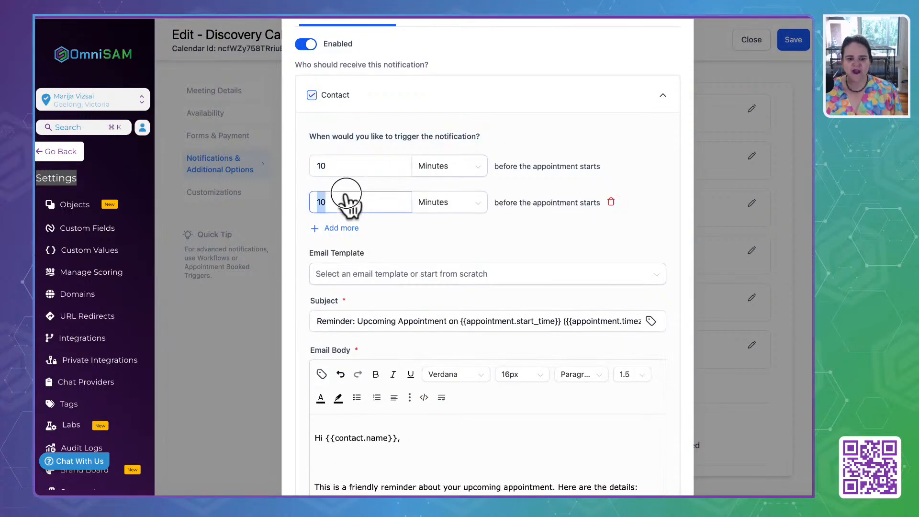
{"action": "left_click", "coordinate": [341, 227]}
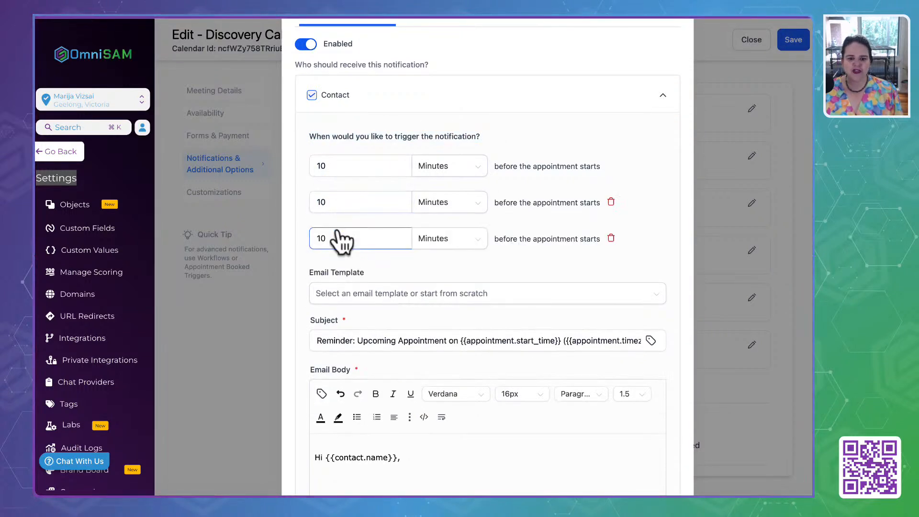
Step: Set the Contact reminder email's three trigger times to 15 minutes, 3 hours and 1 day before the appointment starts
{"action": "double_click", "coordinate": [321, 166]}
{"action": "type", "text": "15"}
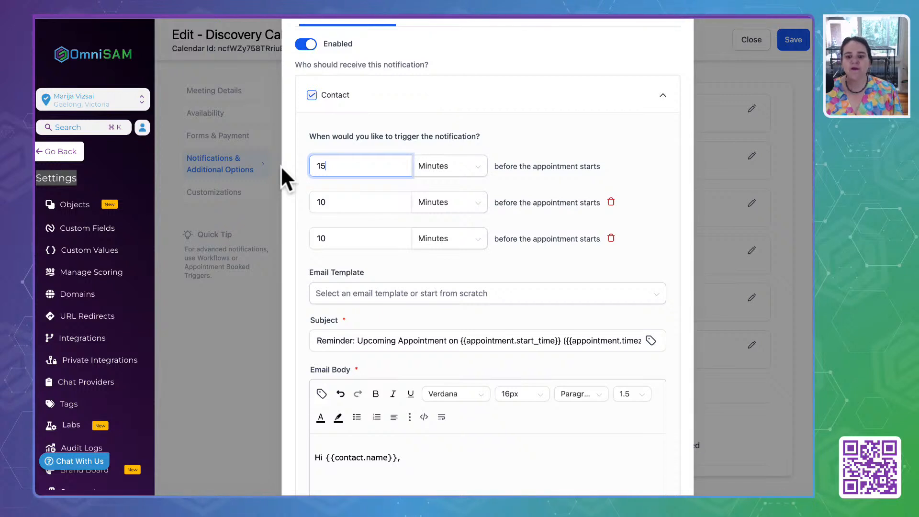
{"action": "left_click_drag", "start_coordinate": [333, 206], "coordinate": [270, 206]}
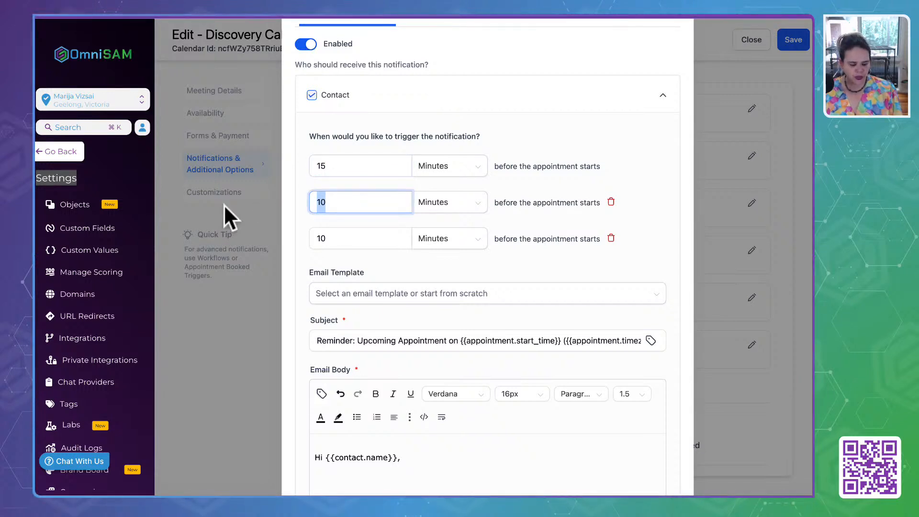
{"action": "type", "text": "3"}
{"action": "left_click", "coordinate": [447, 214]}
{"action": "left_click", "coordinate": [441, 249]}
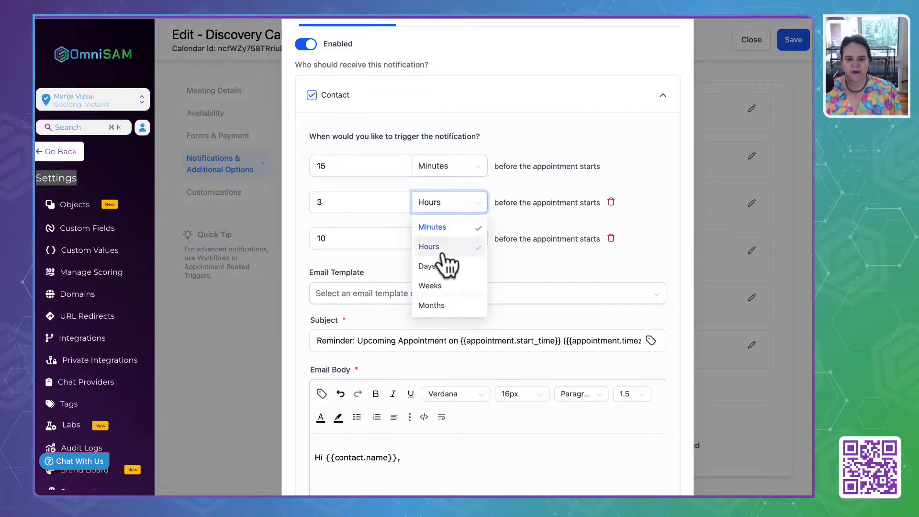
{"action": "left_click_drag", "start_coordinate": [354, 239], "coordinate": [221, 238]}
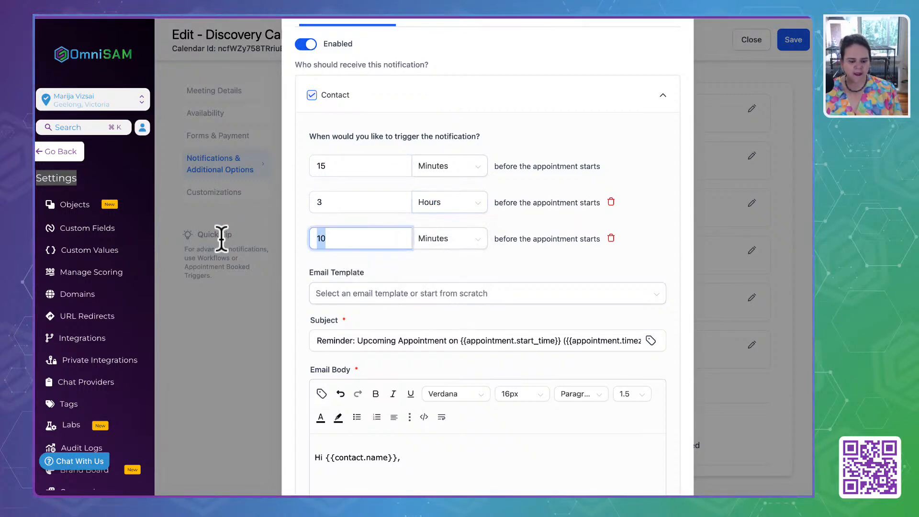
{"action": "left_click", "coordinate": [441, 243]}
{"action": "left_click", "coordinate": [439, 307]}
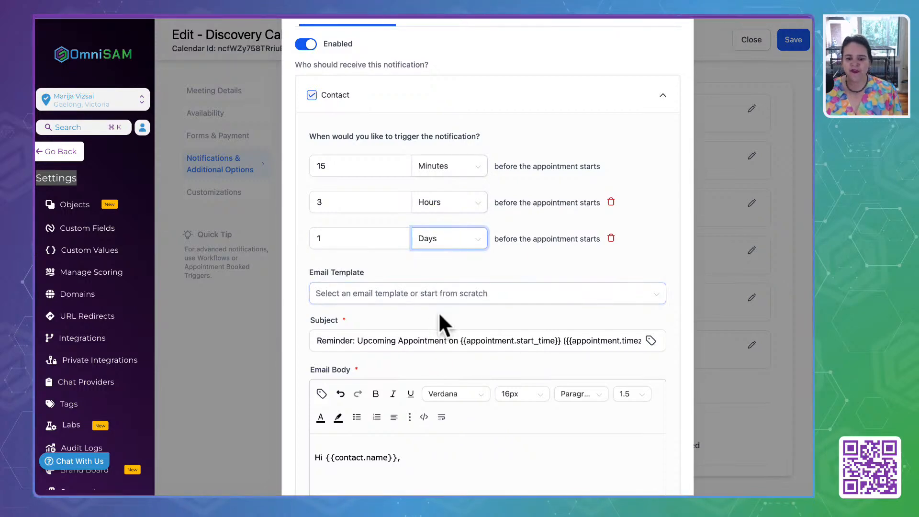
Step: Append <br><br>{{user.email_signature}}</p> to the end of the Contact reminder email's source code and save the code
{"action": "scroll", "coordinate": [439, 317], "scroll_direction": "down", "scroll_amount": 3}
{"action": "scroll", "coordinate": [443, 325], "scroll_direction": "down", "scroll_amount": 5}
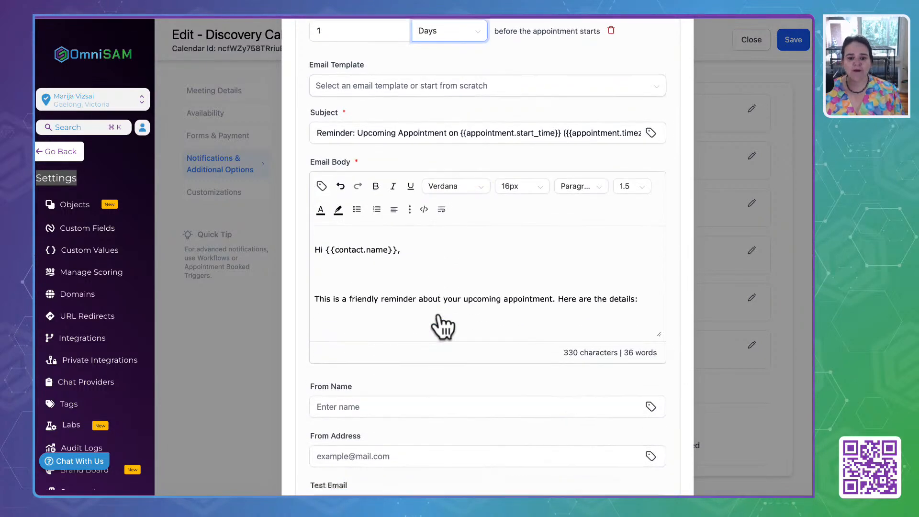
{"action": "left_click", "coordinate": [424, 209]}
{"action": "scroll", "coordinate": [433, 220], "scroll_direction": "down", "scroll_amount": 10}
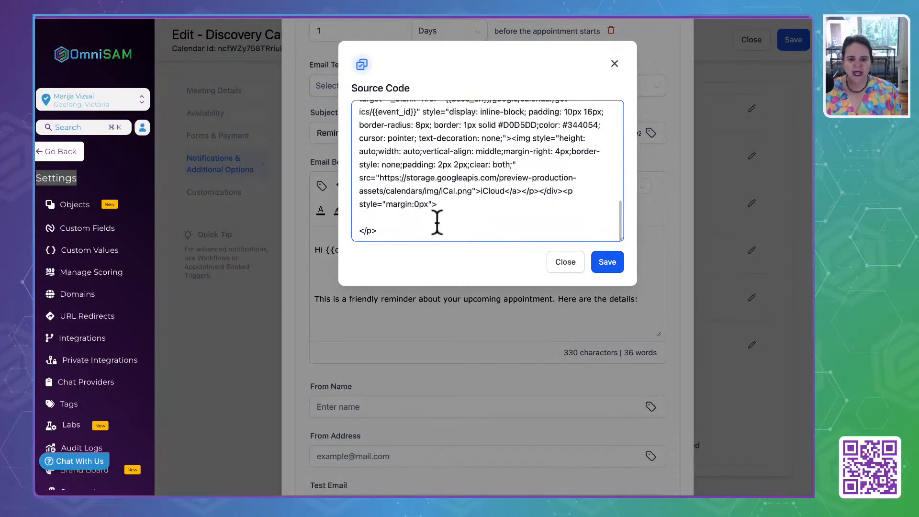
{"action": "left_click", "coordinate": [423, 232]}
{"action": "type", "text": "<br><br>{{user.email_signature}}</p>"}
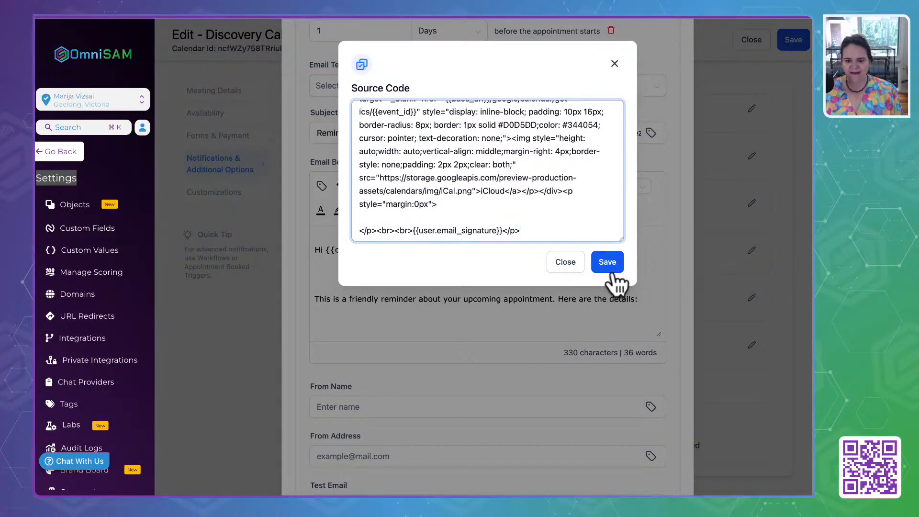
{"action": "left_click", "coordinate": [608, 264]}
Step: Expand the Guest recipient of the Reminder notification and add two more trigger times to its email
{"action": "scroll", "coordinate": [445, 301], "scroll_direction": "down", "scroll_amount": 10}
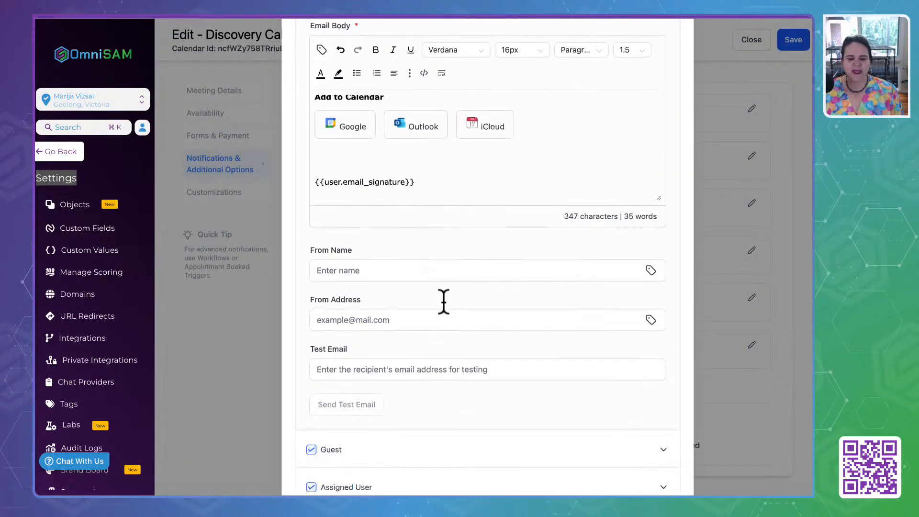
{"action": "scroll", "coordinate": [444, 302], "scroll_direction": "down", "scroll_amount": 2}
{"action": "left_click", "coordinate": [663, 351]}
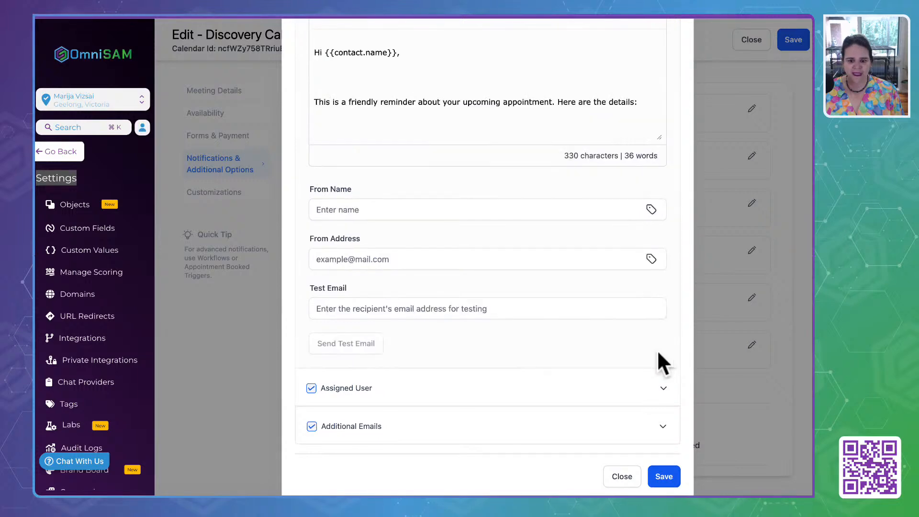
{"action": "scroll", "coordinate": [433, 281], "scroll_direction": "up", "scroll_amount": 7}
{"action": "left_click", "coordinate": [340, 175]}
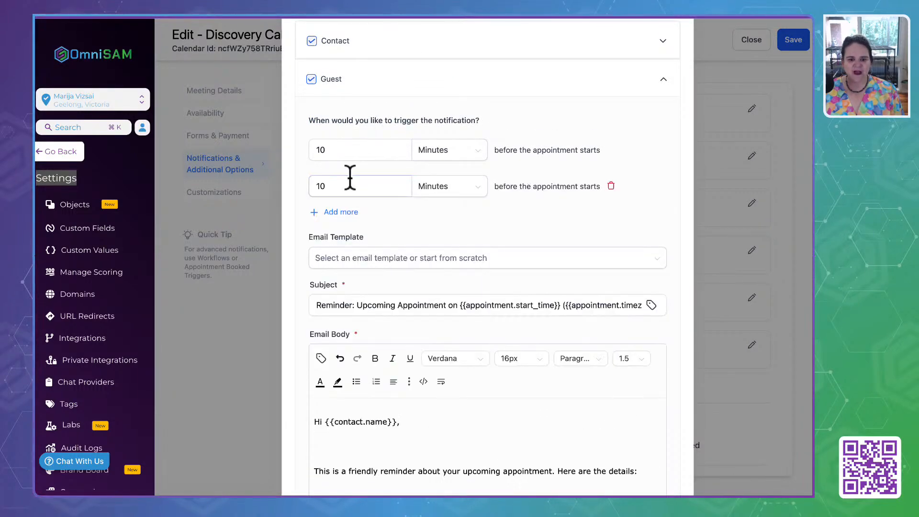
{"action": "left_click", "coordinate": [346, 211]}
Step: Set the Guest reminder email's trigger times to 15 minutes, 3 hours and 1 day before the appointment starts
{"action": "left_click", "coordinate": [341, 150]}
{"action": "left_click_drag", "start_coordinate": [341, 149], "coordinate": [198, 149]}
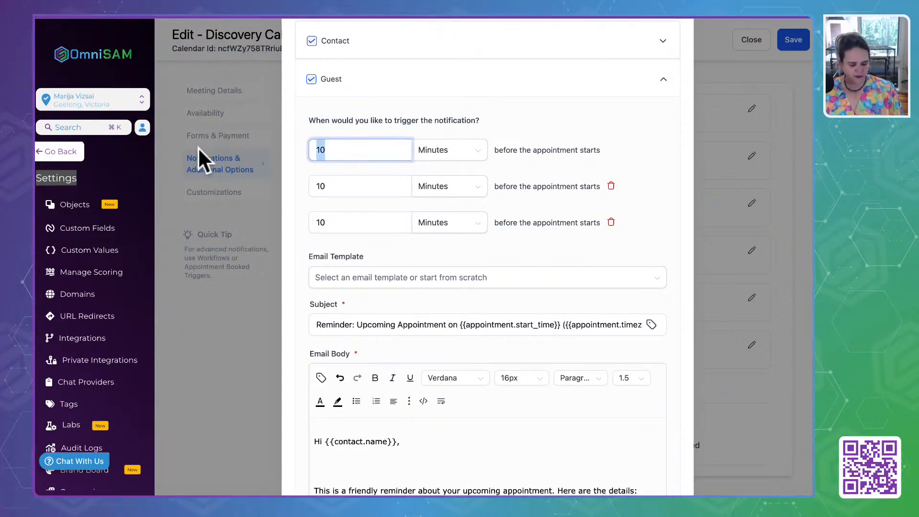
{"action": "type", "text": "15"}
{"action": "double_click", "coordinate": [350, 190]}
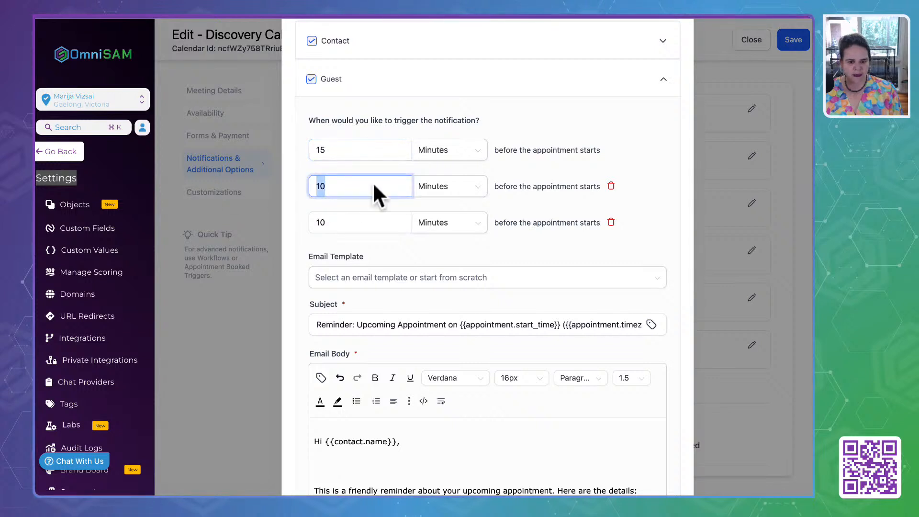
{"action": "type", "text": "3"}
{"action": "left_click_drag", "start_coordinate": [349, 231], "coordinate": [230, 219]}
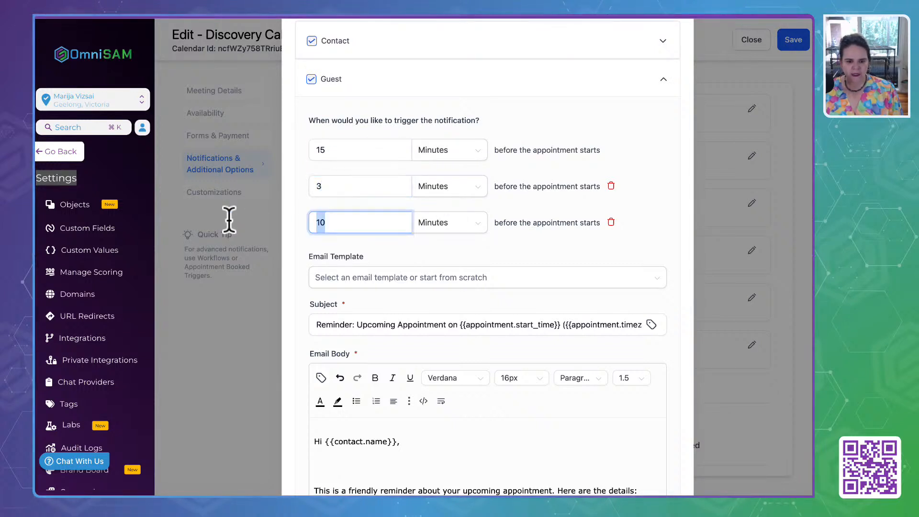
{"action": "left_click", "coordinate": [450, 187]}
{"action": "left_click", "coordinate": [430, 230]}
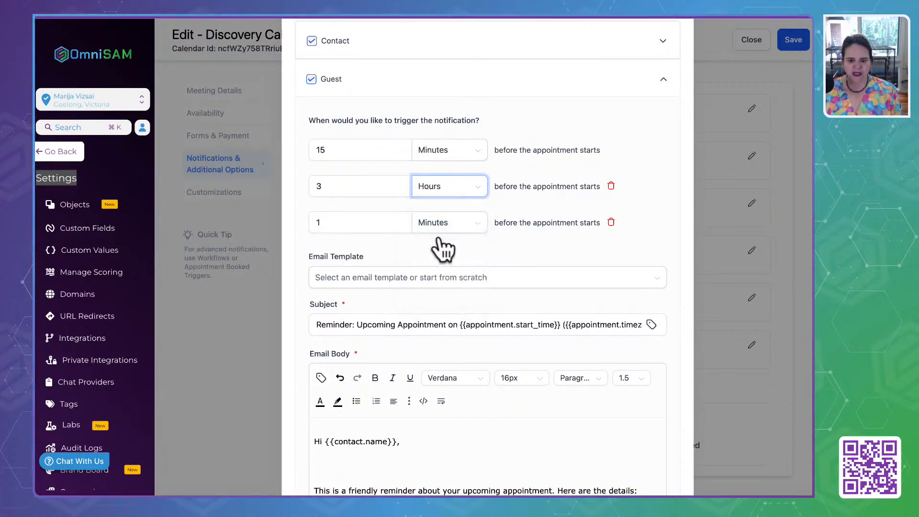
{"action": "left_click", "coordinate": [438, 225]}
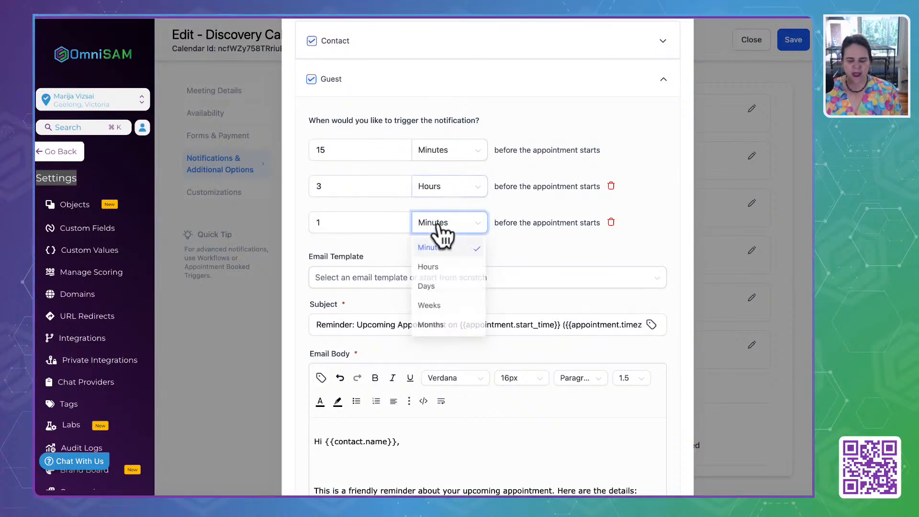
{"action": "left_click", "coordinate": [428, 289]}
Step: Append <br><br>{{user.email_signature}}</p> to the end of the Guest reminder email's source code and save the code
{"action": "scroll", "coordinate": [418, 287], "scroll_direction": "down", "scroll_amount": 5}
{"action": "left_click_drag", "start_coordinate": [418, 282], "coordinate": [640, 281]}
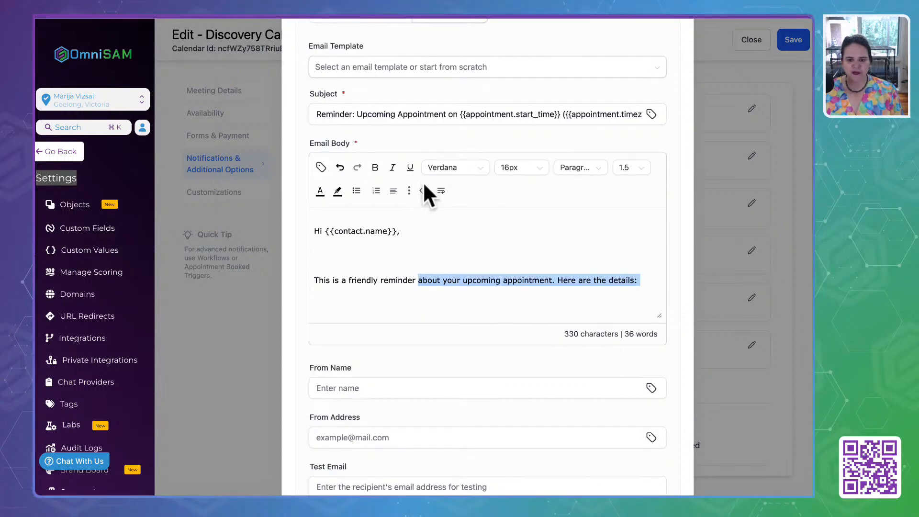
{"action": "left_click", "coordinate": [421, 191]}
{"action": "scroll", "coordinate": [425, 205], "scroll_direction": "down", "scroll_amount": 10}
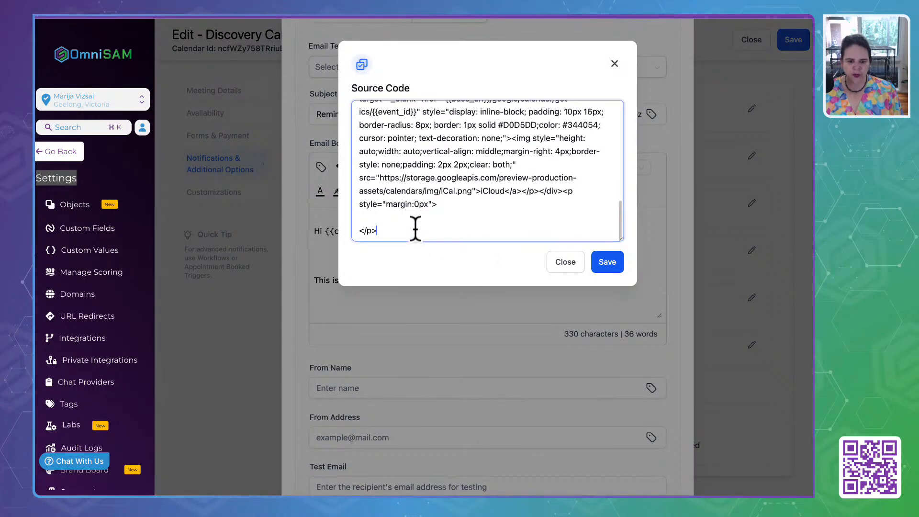
{"action": "type", "text": "<br><br>{{user.email_signature}}</p>"}
{"action": "left_click", "coordinate": [601, 271]}
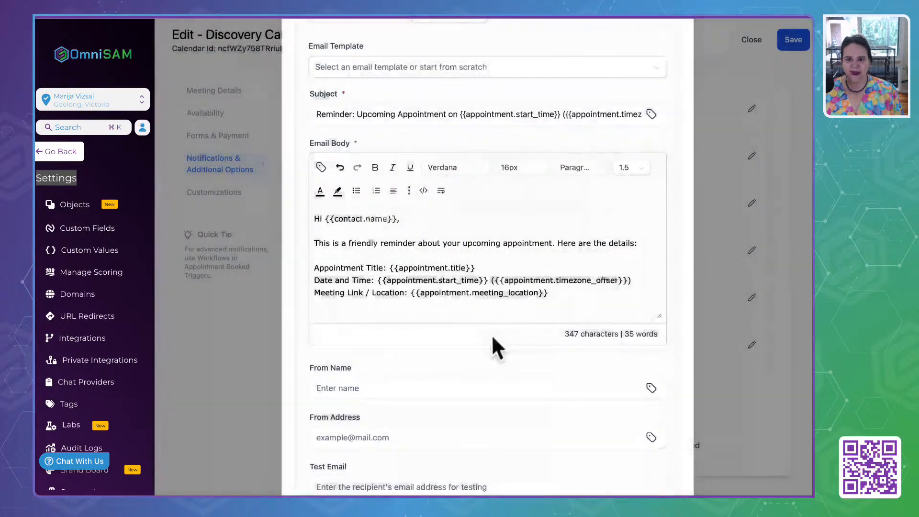
Step: Expand the Reminder notification's Assigned User recipient and set its email trigger time to 15 minutes before the appointment starts
{"action": "scroll", "coordinate": [491, 334], "scroll_direction": "down", "scroll_amount": 4}
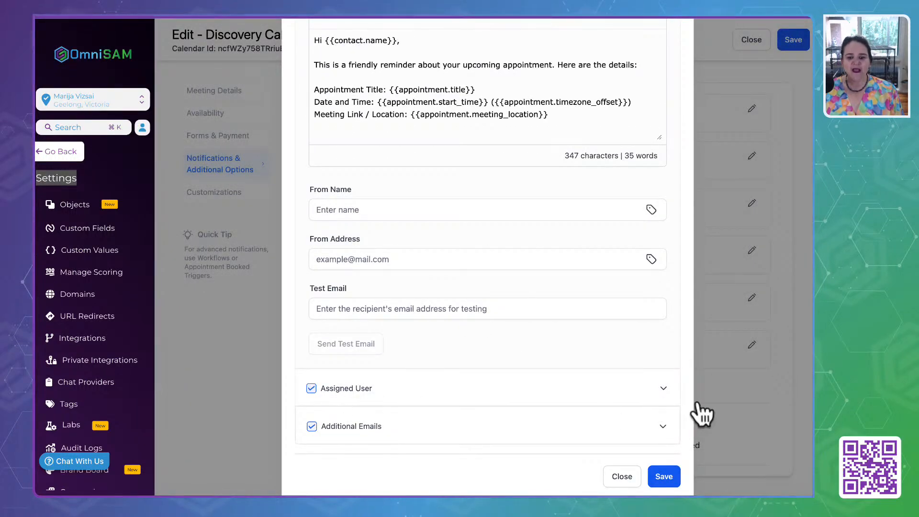
{"action": "left_click", "coordinate": [663, 387]}
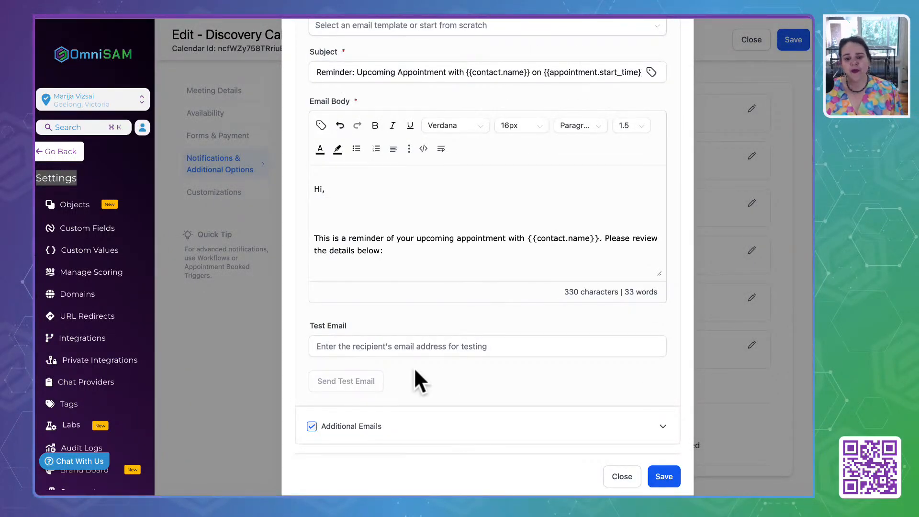
{"action": "scroll", "coordinate": [413, 367], "scroll_direction": "up", "scroll_amount": 5}
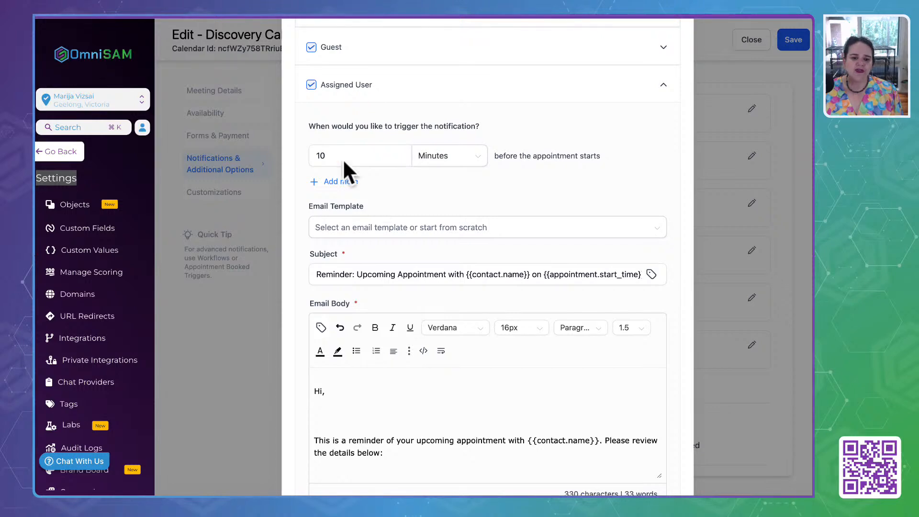
{"action": "left_click_drag", "start_coordinate": [342, 158], "coordinate": [238, 155]}
{"action": "type", "text": "15"}
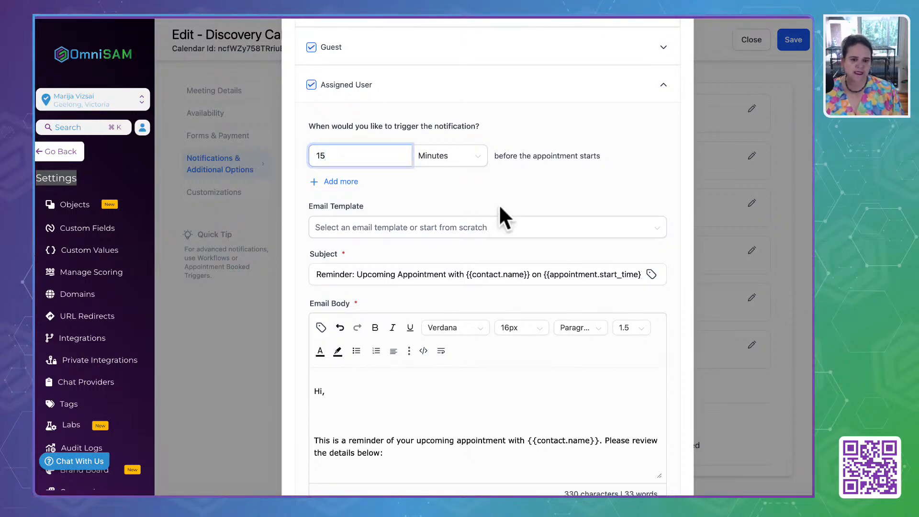
Step: Append the copied {{user.email_signature}} snippet to the end of the Assigned User reminder email's source code and save the code
{"action": "left_click", "coordinate": [423, 351]}
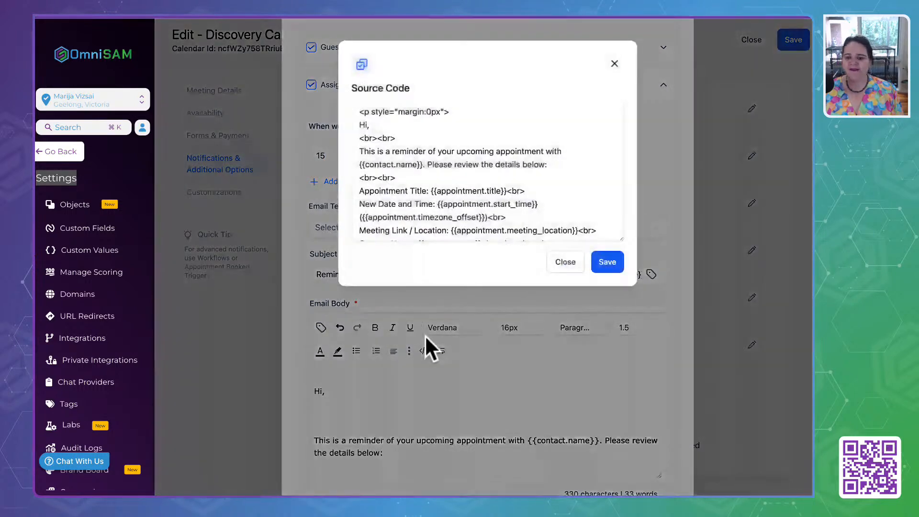
{"action": "scroll", "coordinate": [442, 207], "scroll_direction": "down", "scroll_amount": 1}
{"action": "left_click", "coordinate": [579, 231]}
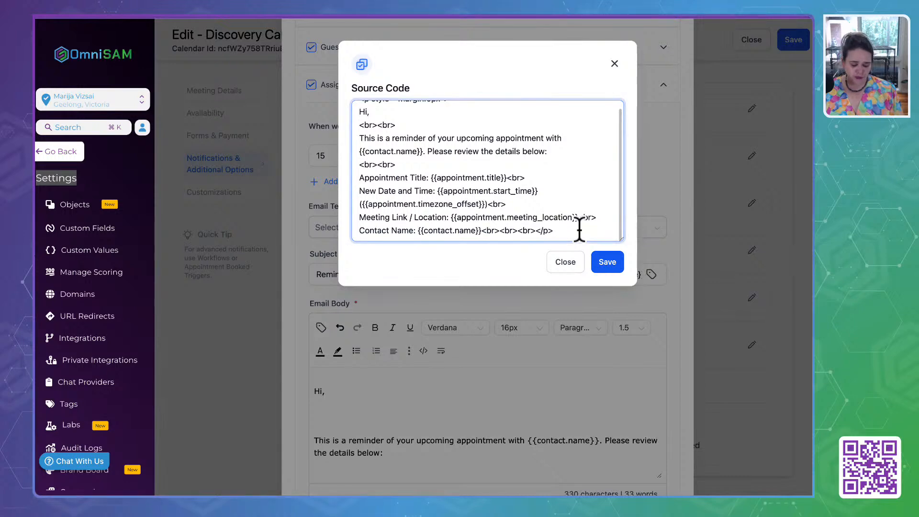
{"action": "key", "text": "ctrl+v"}
{"action": "left_click", "coordinate": [607, 262]}
Step: Append the {{user.email_signature}} snippet to the Additional Emails reminder's source code, then save the code and the notification settings
{"action": "scroll", "coordinate": [486, 348], "scroll_direction": "down", "scroll_amount": 4}
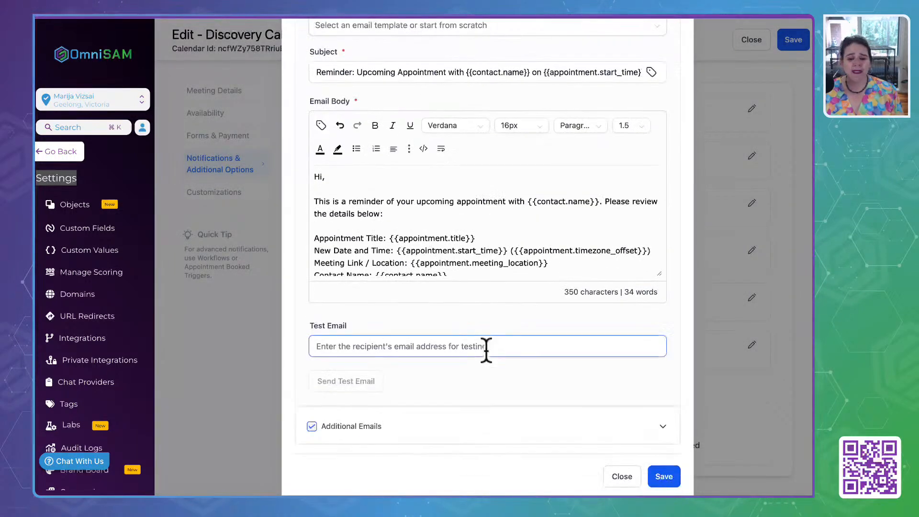
{"action": "left_click", "coordinate": [663, 427]}
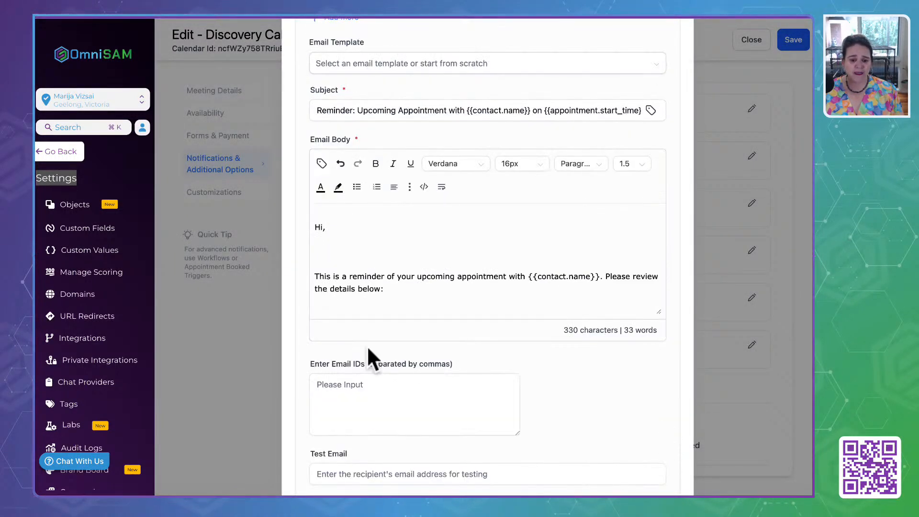
{"action": "scroll", "coordinate": [388, 269], "scroll_direction": "down", "scroll_amount": 5}
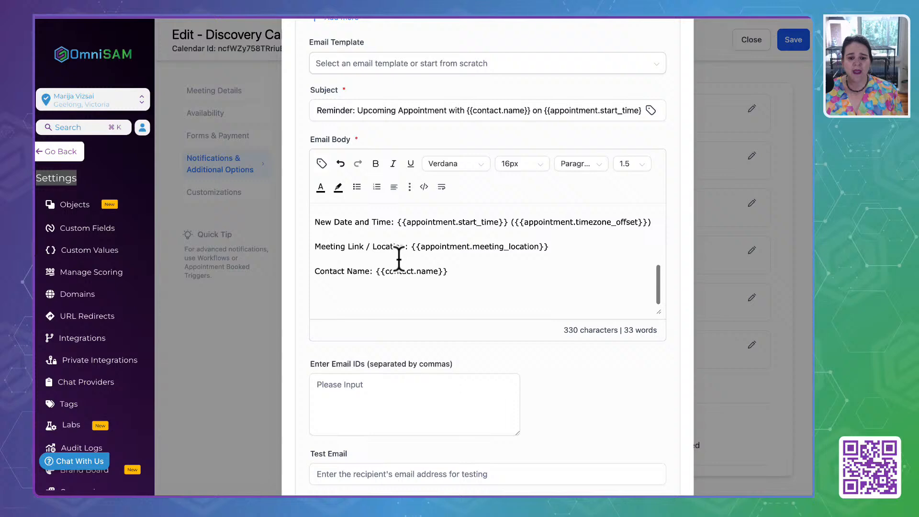
{"action": "left_click", "coordinate": [426, 186]}
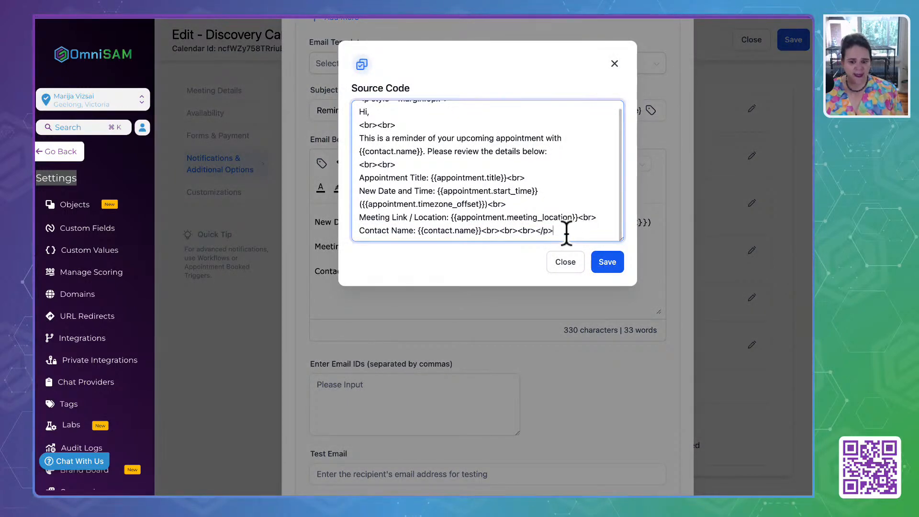
{"action": "type", "text": "{{user.email_signature}}"}
{"action": "left_click", "coordinate": [606, 262]}
{"action": "scroll", "coordinate": [606, 430], "scroll_direction": "down", "scroll_amount": 2}
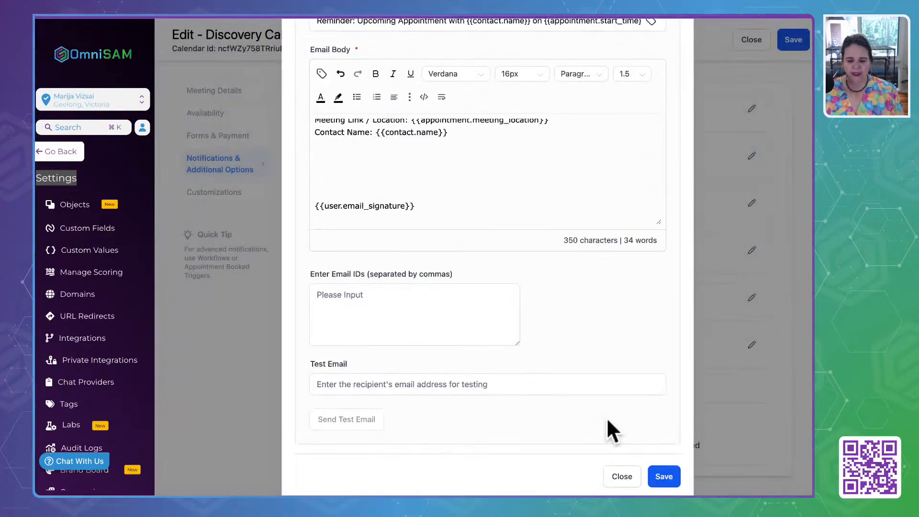
{"action": "left_click", "coordinate": [662, 477]}
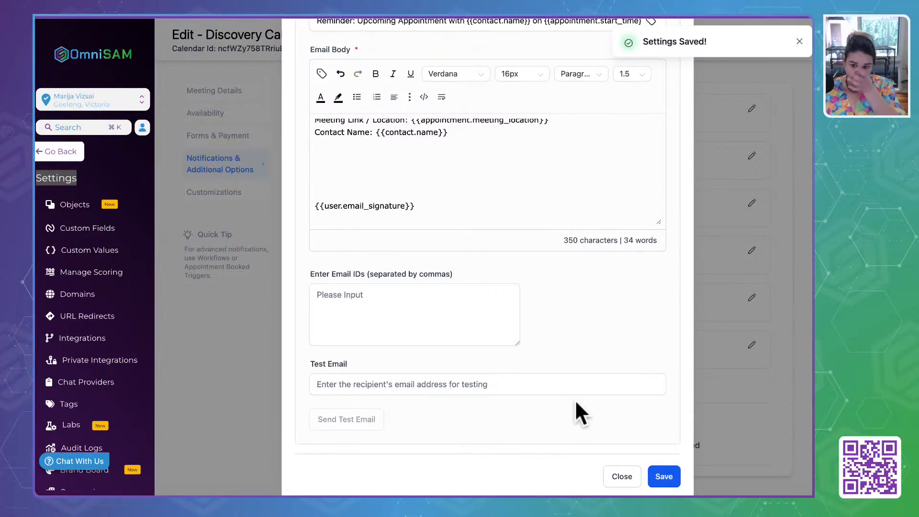
{"action": "left_click", "coordinate": [800, 41]}
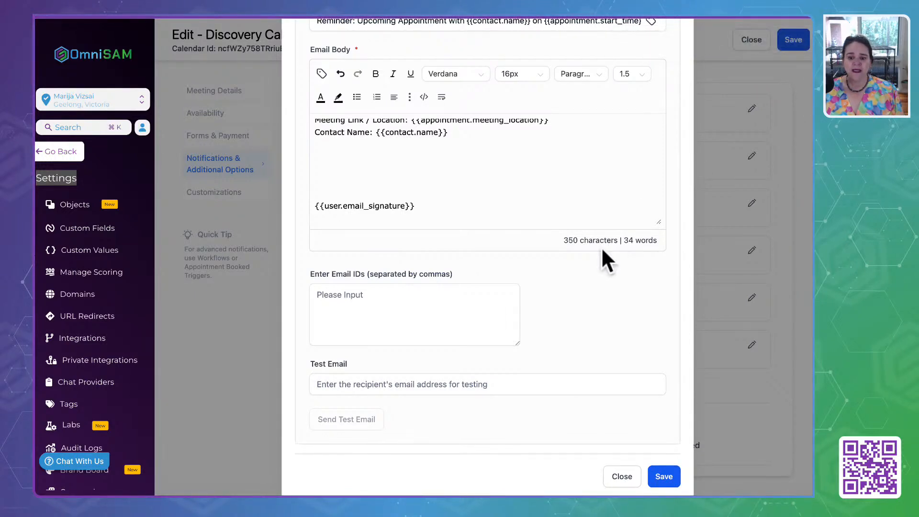
Step: Remove the Assigned User from the Reminder email's recipients and save the notification settings
{"action": "scroll", "coordinate": [601, 246], "scroll_direction": "up", "scroll_amount": 3}
{"action": "scroll", "coordinate": [602, 249], "scroll_direction": "up", "scroll_amount": 8}
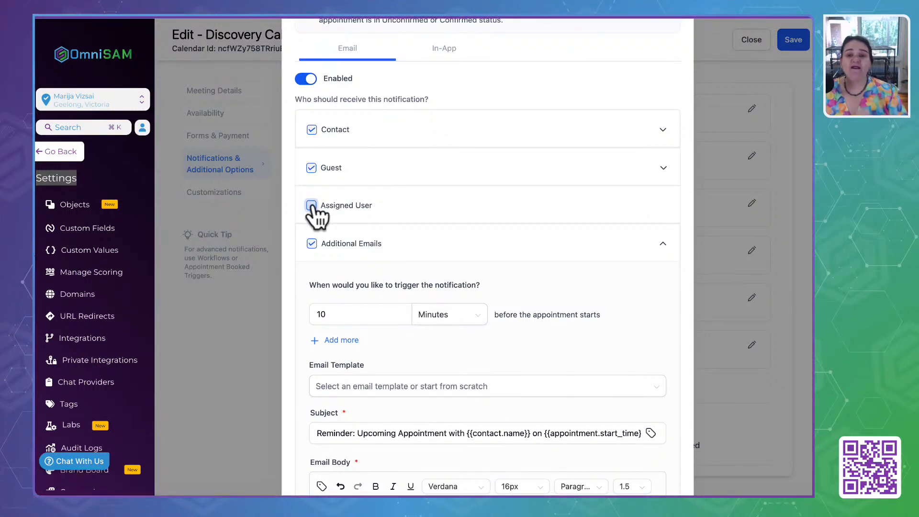
{"action": "left_click", "coordinate": [311, 205]}
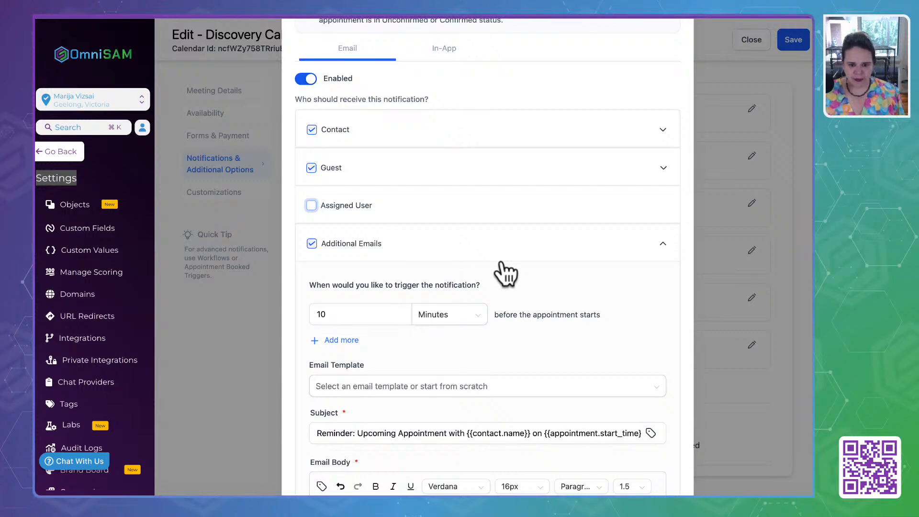
{"action": "scroll", "coordinate": [501, 263], "scroll_direction": "down", "scroll_amount": 8}
{"action": "left_click", "coordinate": [663, 476]}
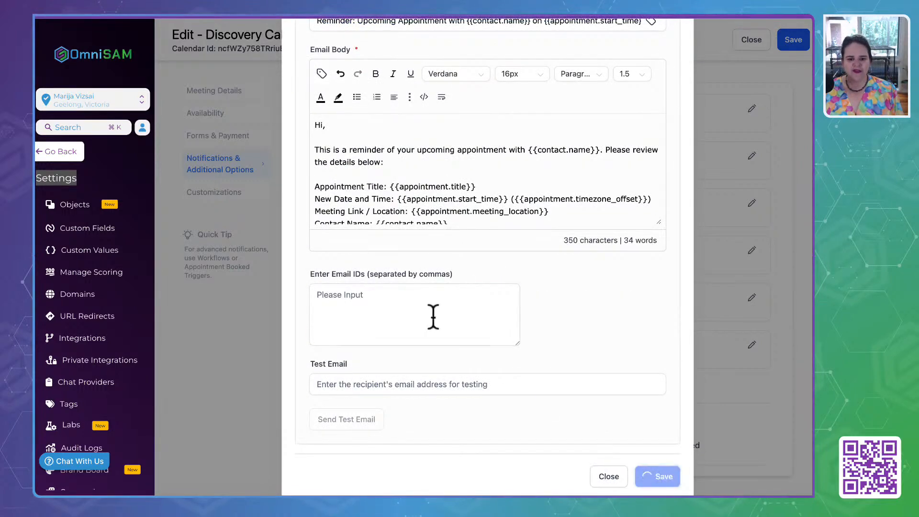
Step: Enable the Reminder's in-app notification for the Assigned User at 15 minutes before the appointment starts, then save and close the reminder settings
{"action": "scroll", "coordinate": [433, 318], "scroll_direction": "up", "scroll_amount": 8}
{"action": "scroll", "coordinate": [433, 318], "scroll_direction": "up", "scroll_amount": 2}
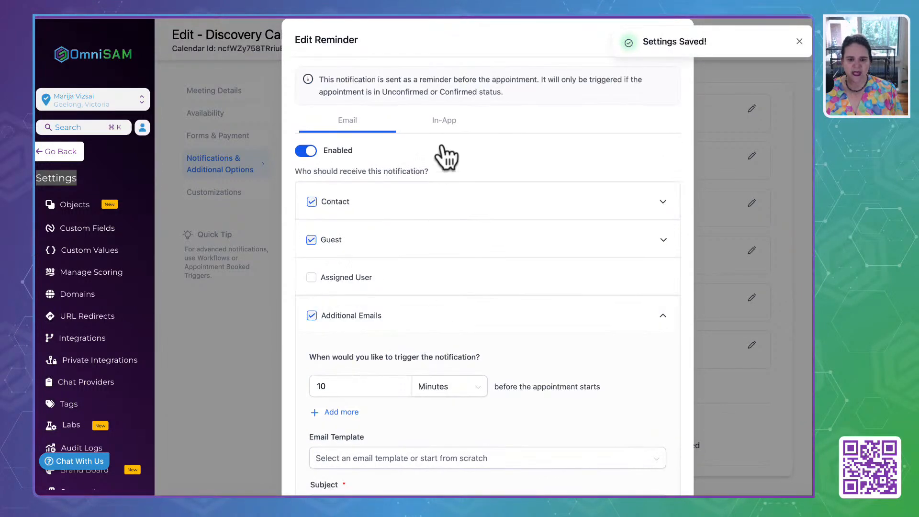
{"action": "left_click", "coordinate": [440, 120]}
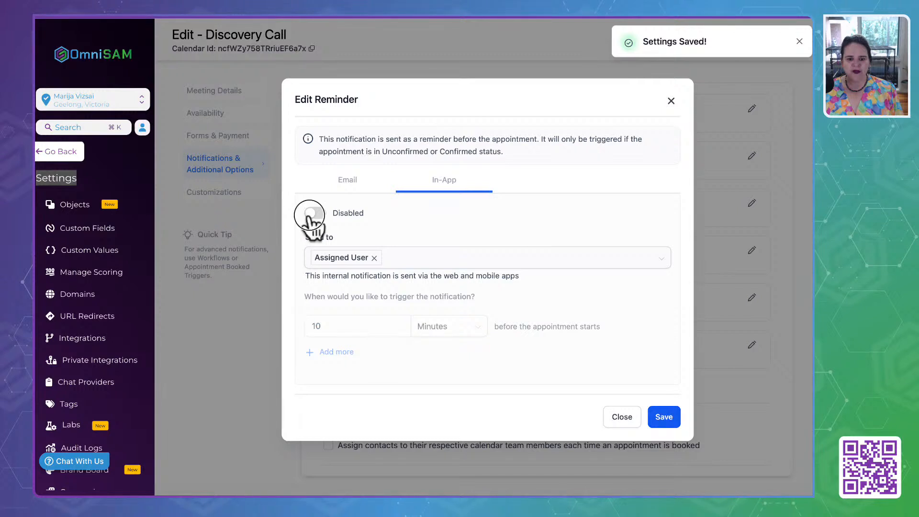
{"action": "left_click", "coordinate": [310, 215]}
{"action": "double_click", "coordinate": [335, 328]}
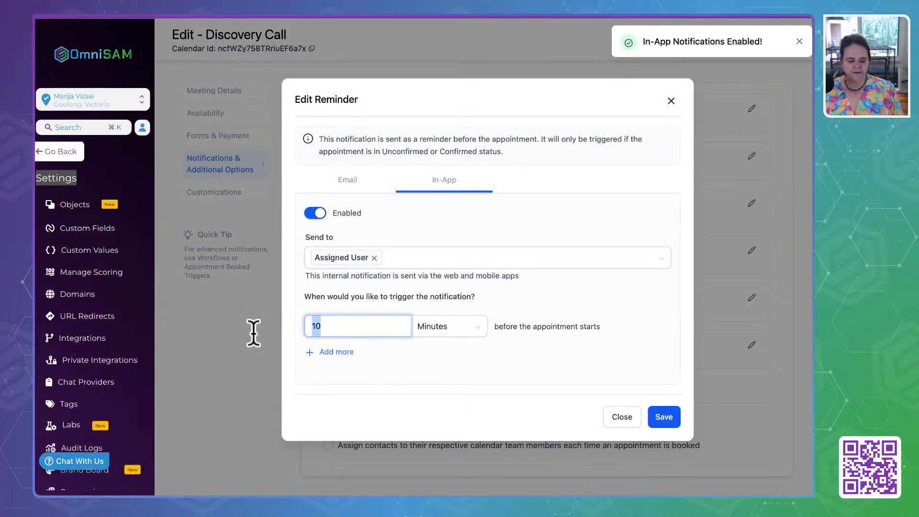
{"action": "type", "text": "15"}
{"action": "left_click", "coordinate": [391, 397]}
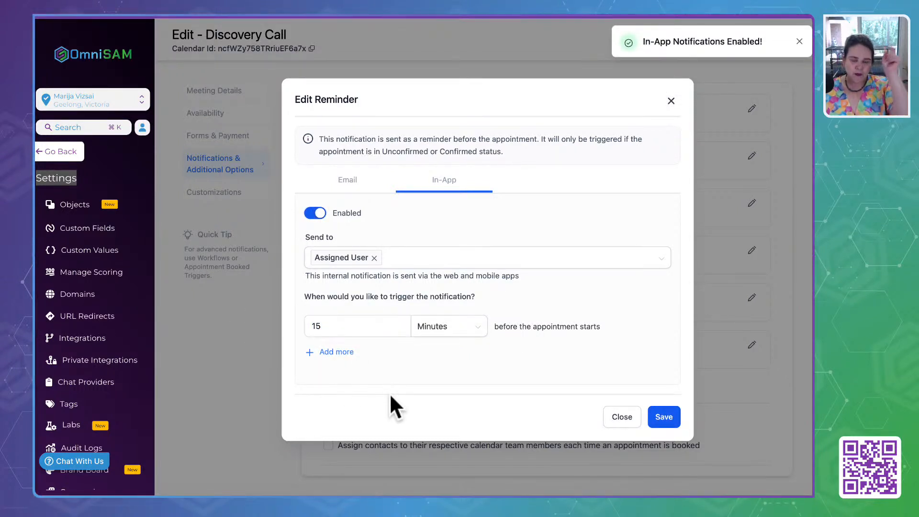
{"action": "left_click", "coordinate": [665, 421]}
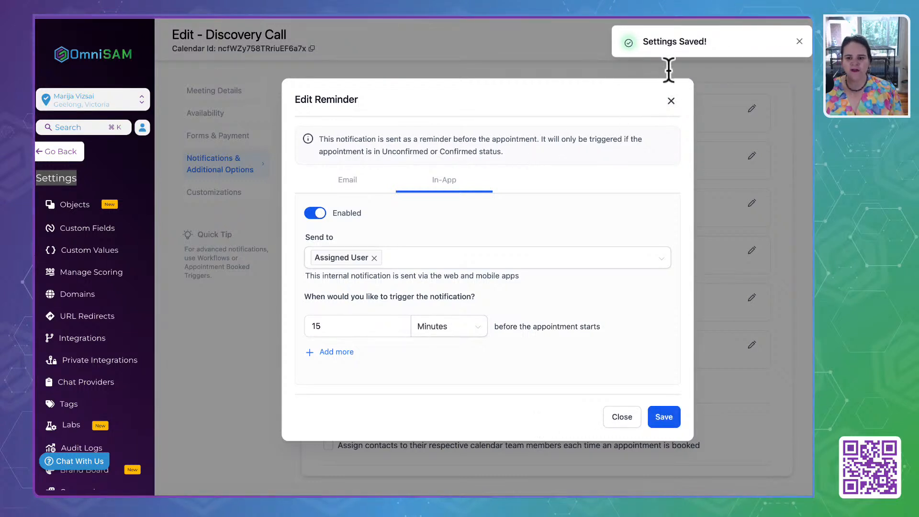
{"action": "left_click", "coordinate": [671, 101]}
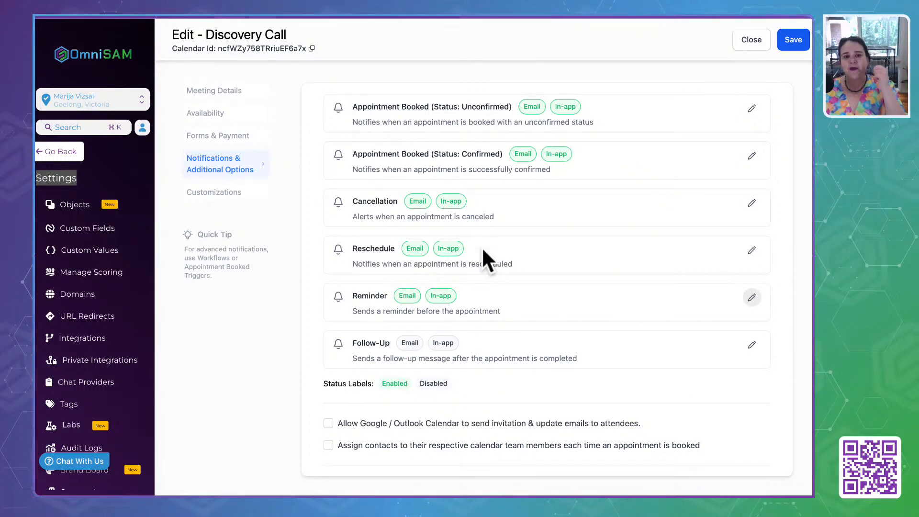
Step: Enable the Follow-Up email notification and remove Assigned User and Additional Emails from its recipients
{"action": "scroll", "coordinate": [361, 344], "scroll_direction": "down", "scroll_amount": 1}
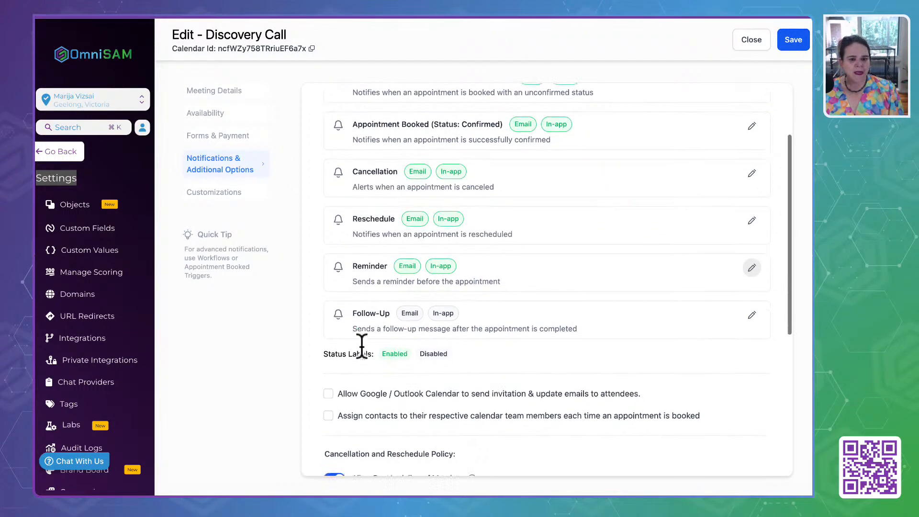
{"action": "left_click", "coordinate": [752, 316]}
{"action": "left_click", "coordinate": [306, 209]}
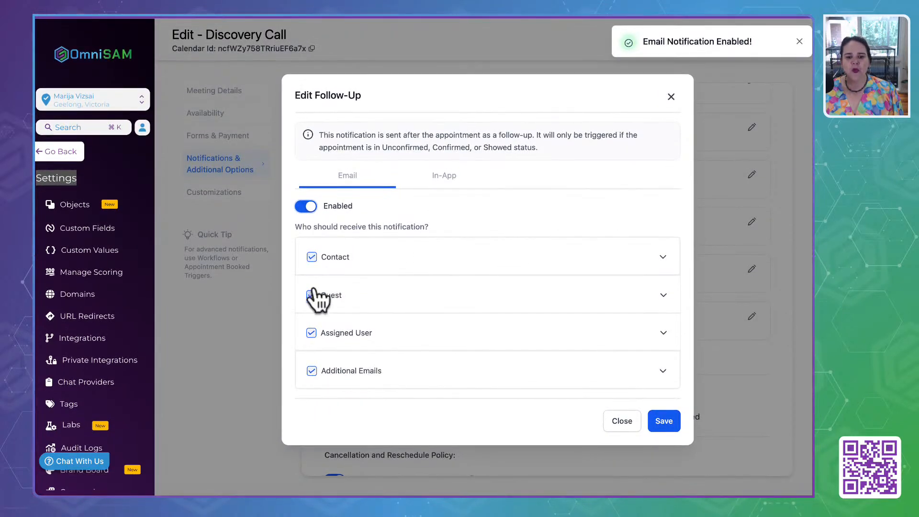
{"action": "left_click", "coordinate": [311, 333]}
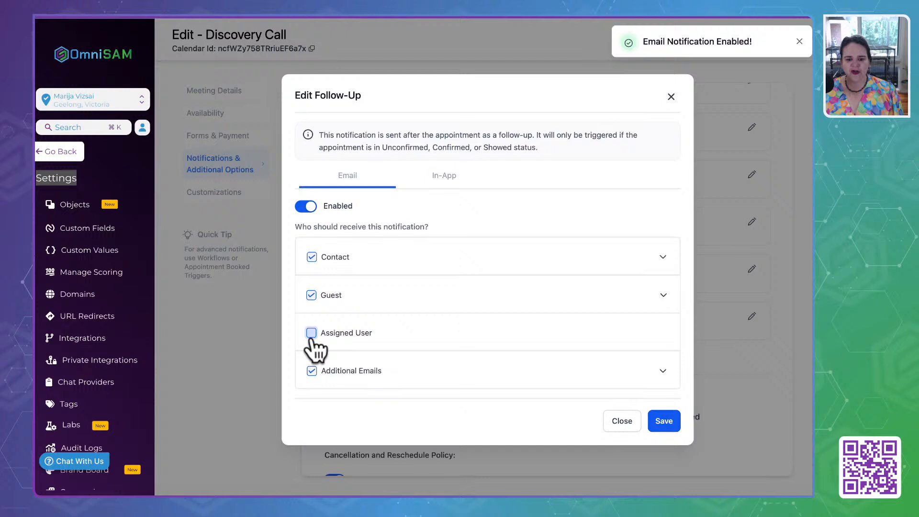
{"action": "left_click", "coordinate": [312, 370]}
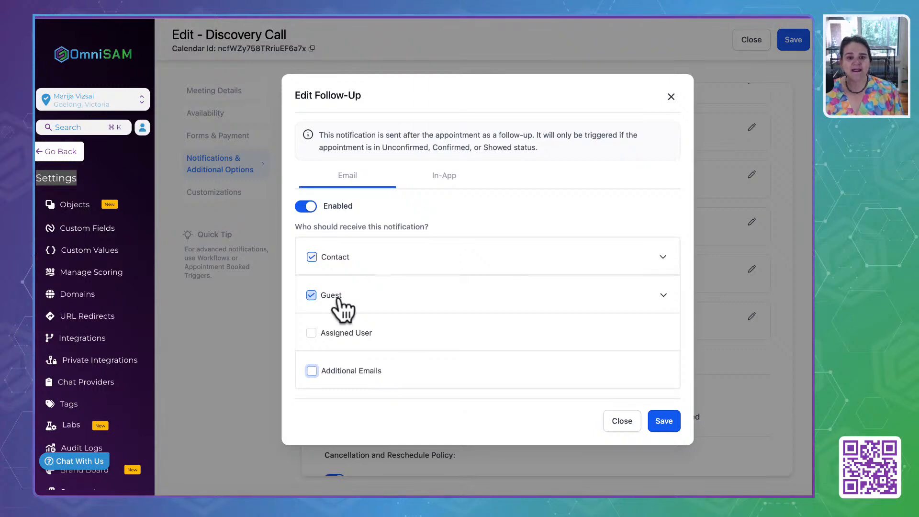
Step: Expand the Contact recipient of the Follow-Up email and examine its trigger time, subject and default email body
{"action": "left_click", "coordinate": [663, 257]}
{"action": "scroll", "coordinate": [386, 272], "scroll_direction": "down", "scroll_amount": 3}
{"action": "scroll", "coordinate": [385, 272], "scroll_direction": "down", "scroll_amount": 1}
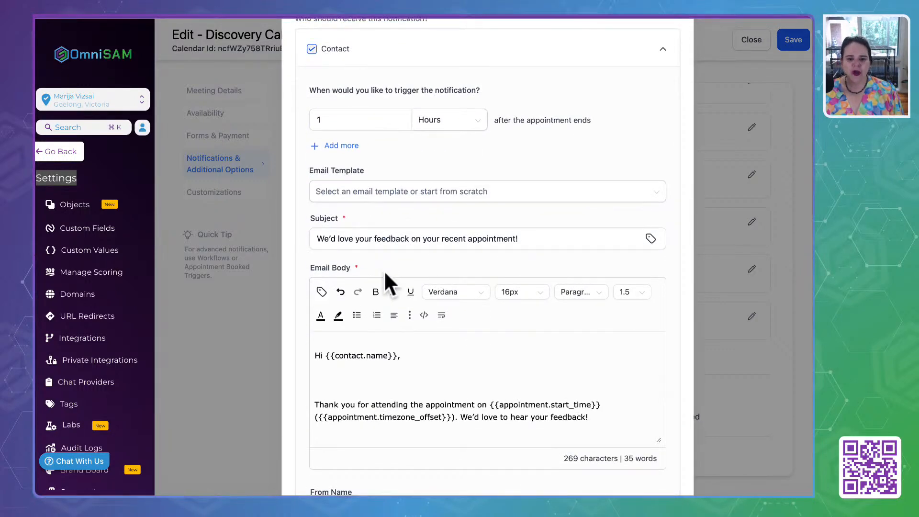
{"action": "left_click_drag", "start_coordinate": [309, 96], "coordinate": [550, 163]}
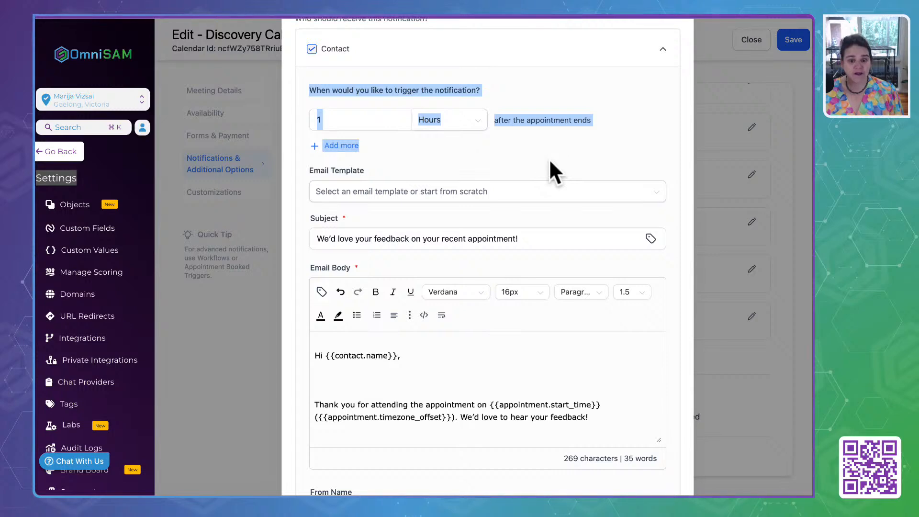
{"action": "scroll", "coordinate": [532, 176], "scroll_direction": "down", "scroll_amount": 3}
{"action": "scroll", "coordinate": [453, 262], "scroll_direction": "down", "scroll_amount": 3}
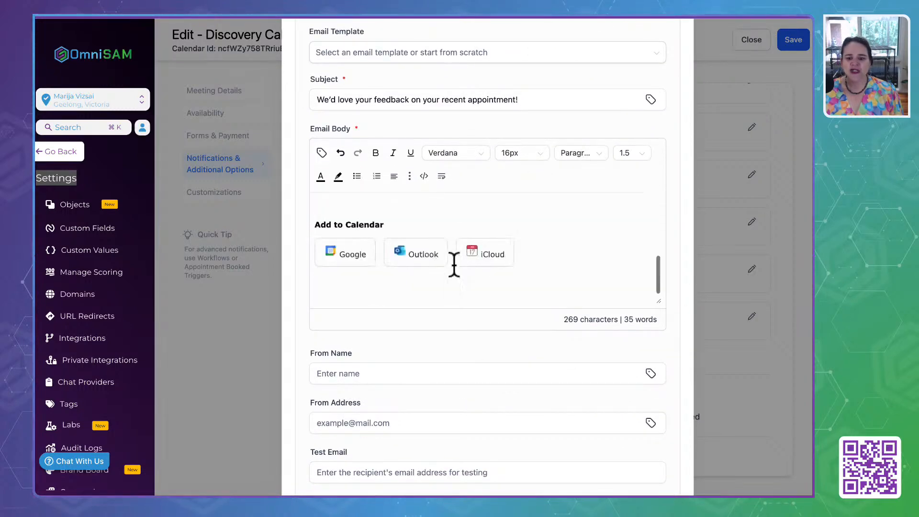
{"action": "scroll", "coordinate": [454, 263], "scroll_direction": "up", "scroll_amount": 3}
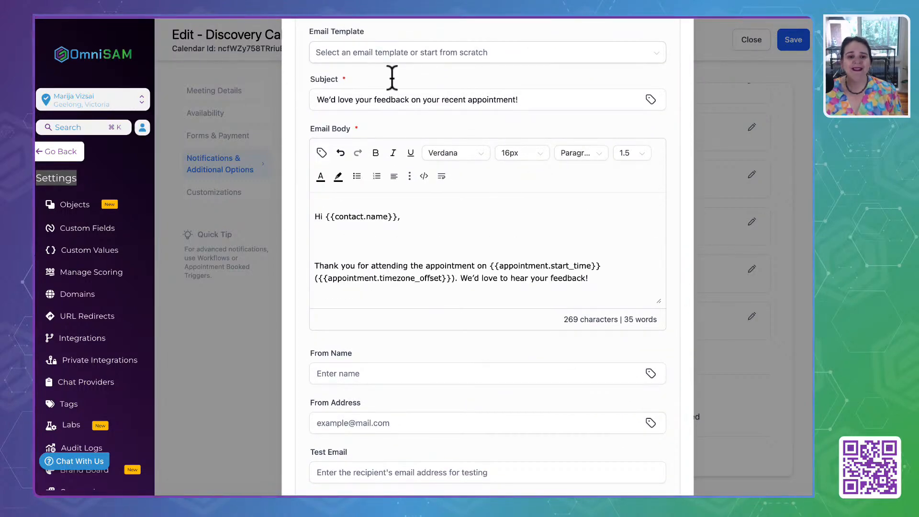
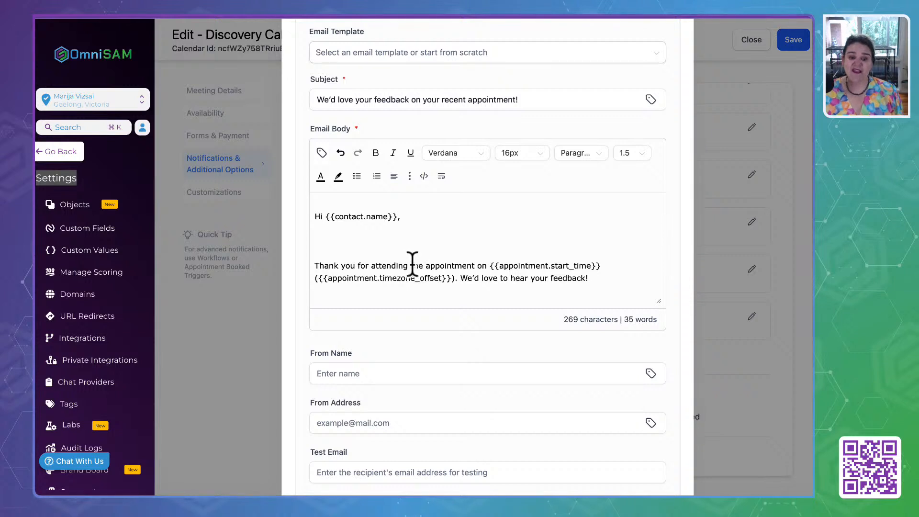
{"action": "scroll", "coordinate": [412, 263], "scroll_direction": "down", "scroll_amount": 1}
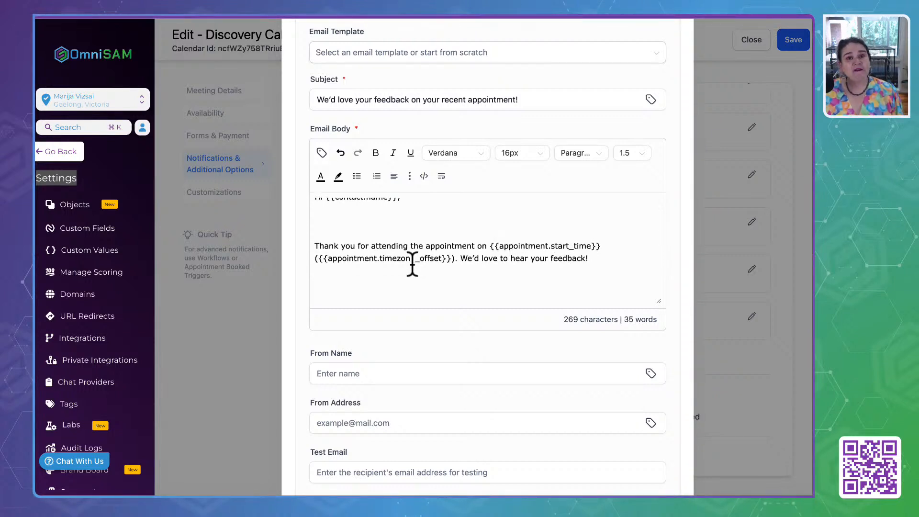
{"action": "scroll", "coordinate": [412, 263], "scroll_direction": "down", "scroll_amount": 3}
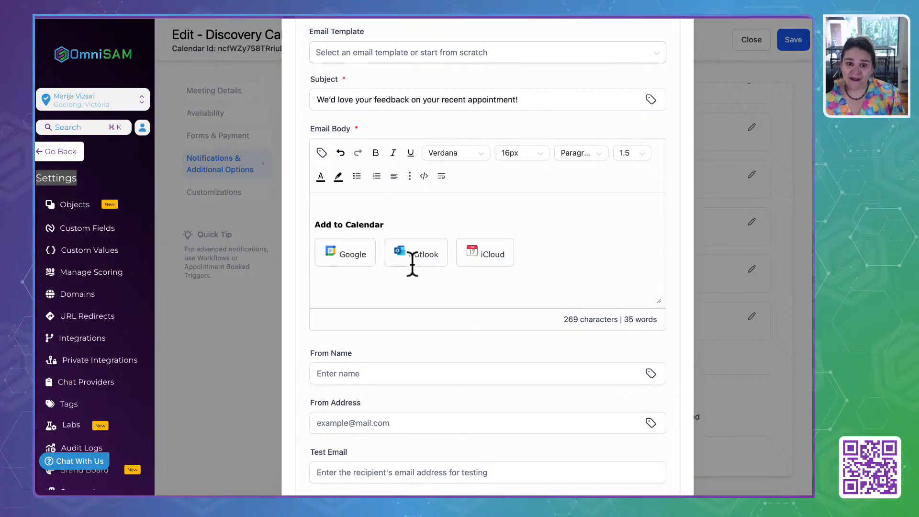
{"action": "scroll", "coordinate": [412, 263], "scroll_direction": "up", "scroll_amount": 5}
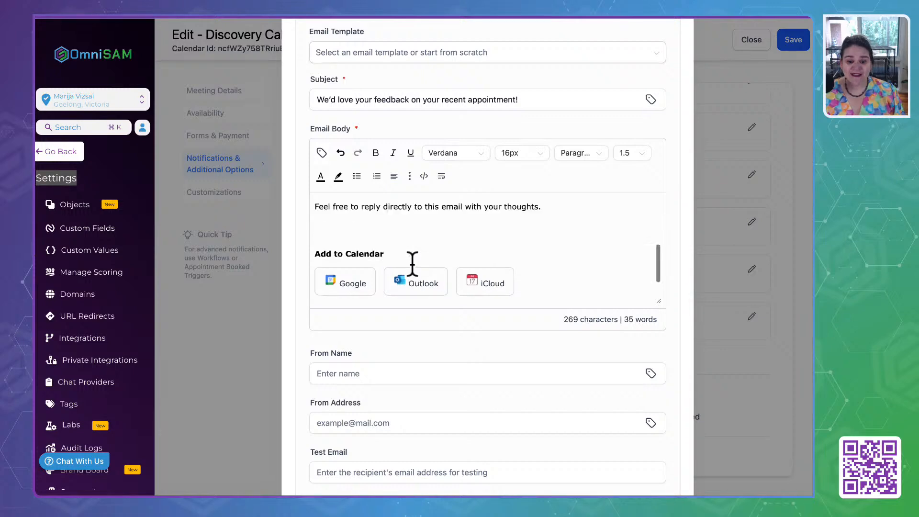
Step: Replace the Contact follow-up email's entire source code with the copied 5-star review request HTML ending in {{user.email_signature}}, and save the code
{"action": "left_click", "coordinate": [424, 176]}
{"action": "left_click", "coordinate": [416, 157]}
{"action": "key", "text": "super+a"}
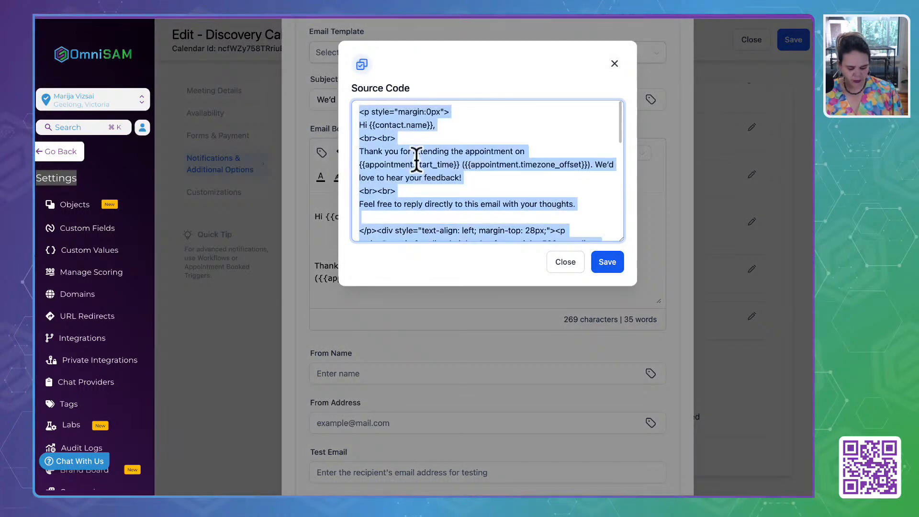
{"action": "key", "text": "super+v"}
{"action": "scroll", "coordinate": [416, 158], "scroll_direction": "up", "scroll_amount": 10}
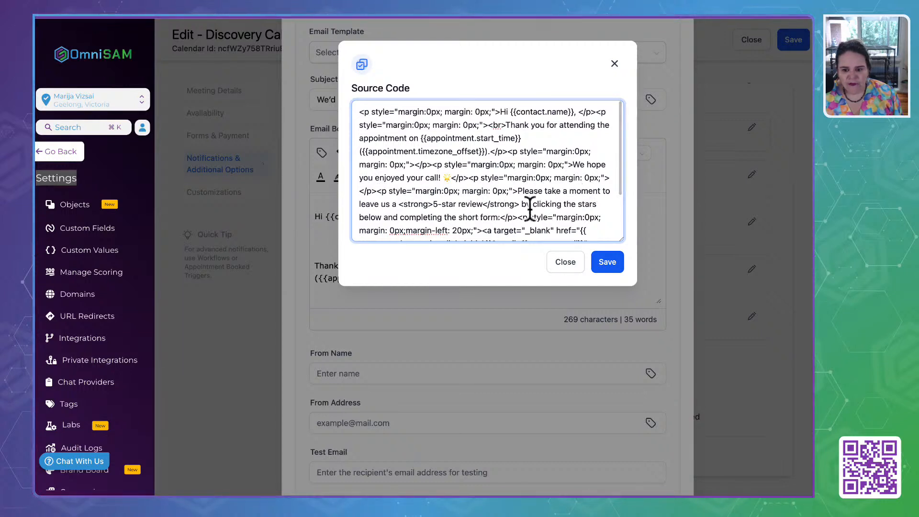
{"action": "scroll", "coordinate": [469, 208], "scroll_direction": "down", "scroll_amount": 3}
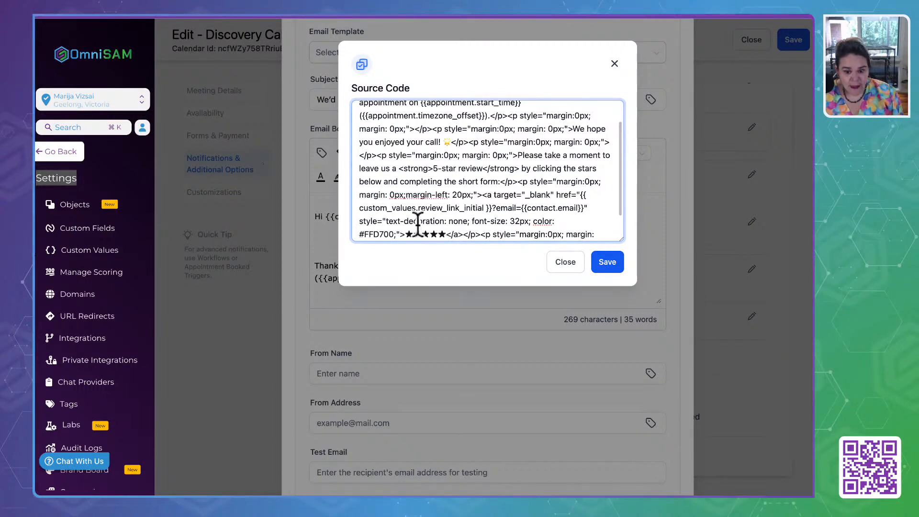
{"action": "scroll", "coordinate": [415, 224], "scroll_direction": "down", "scroll_amount": 2}
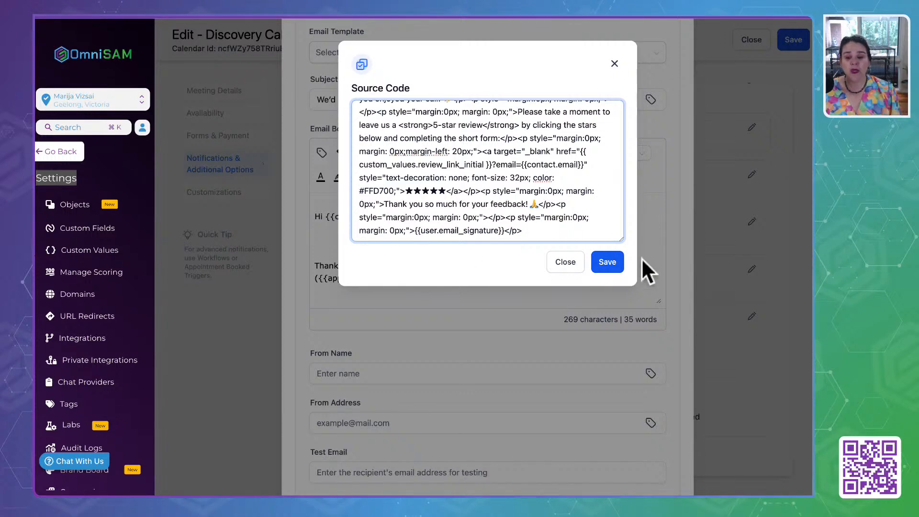
{"action": "left_click", "coordinate": [607, 262]}
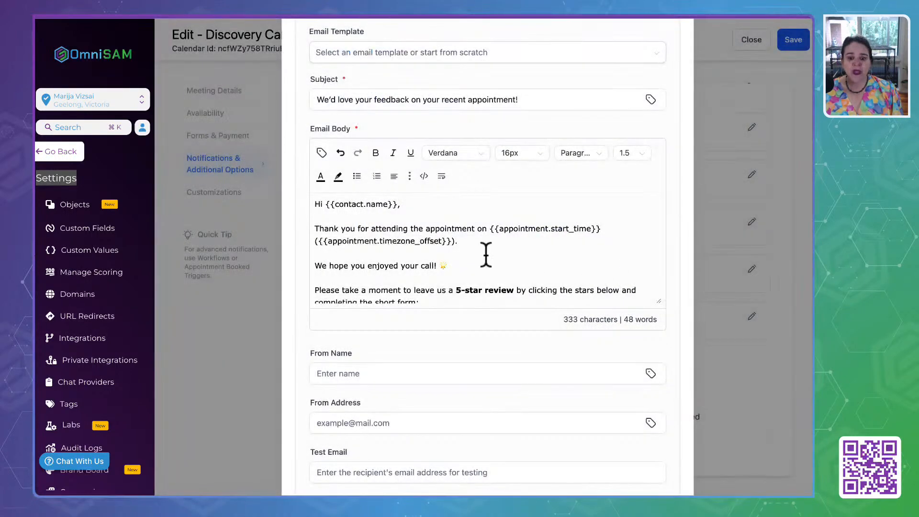
Step: Check the review text, star link and signature in the Contact follow-up email body, then save the notification settings
{"action": "scroll", "coordinate": [486, 254], "scroll_direction": "down", "scroll_amount": 4}
{"action": "scroll", "coordinate": [486, 254], "scroll_direction": "up", "scroll_amount": 3}
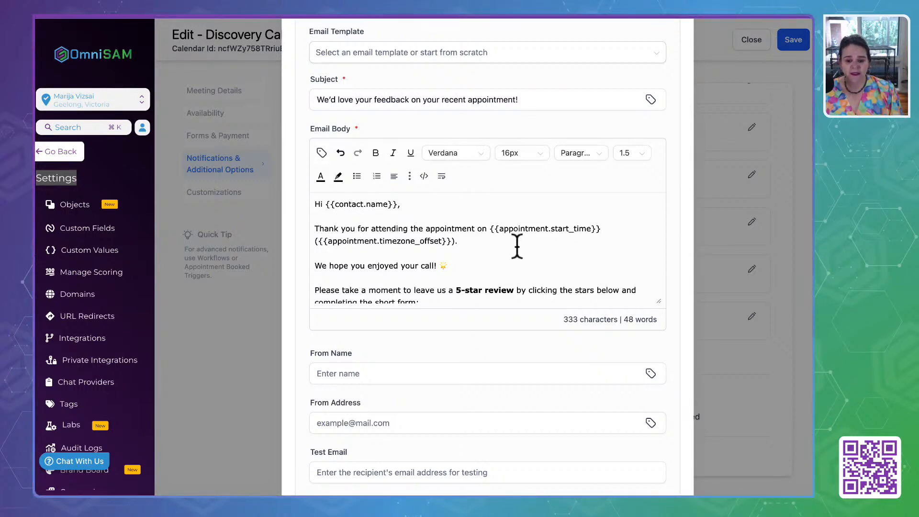
{"action": "scroll", "coordinate": [517, 248], "scroll_direction": "down", "scroll_amount": 2}
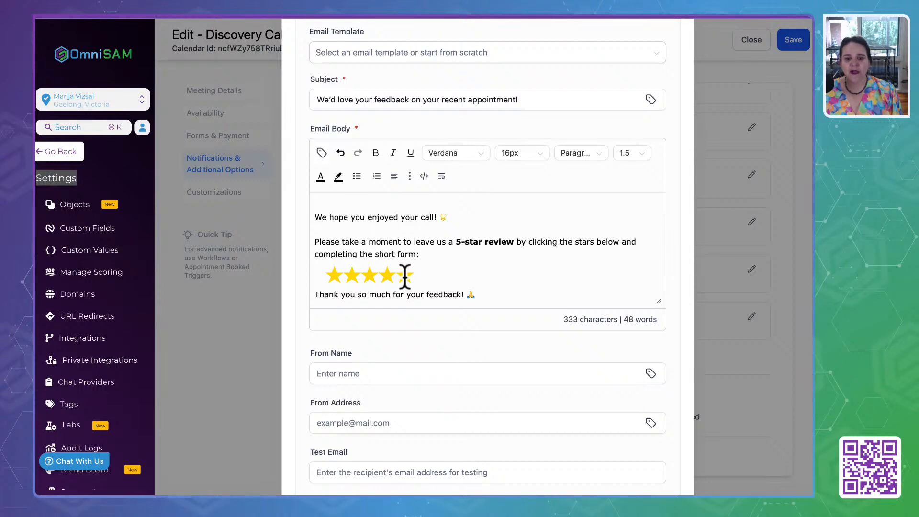
{"action": "left_click_drag", "start_coordinate": [323, 274], "coordinate": [422, 276]}
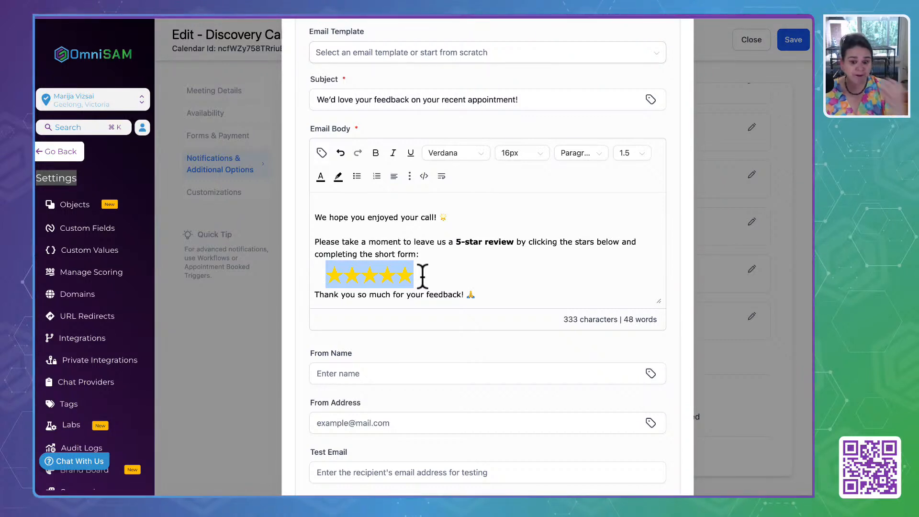
{"action": "scroll", "coordinate": [423, 266], "scroll_direction": "down", "scroll_amount": 6}
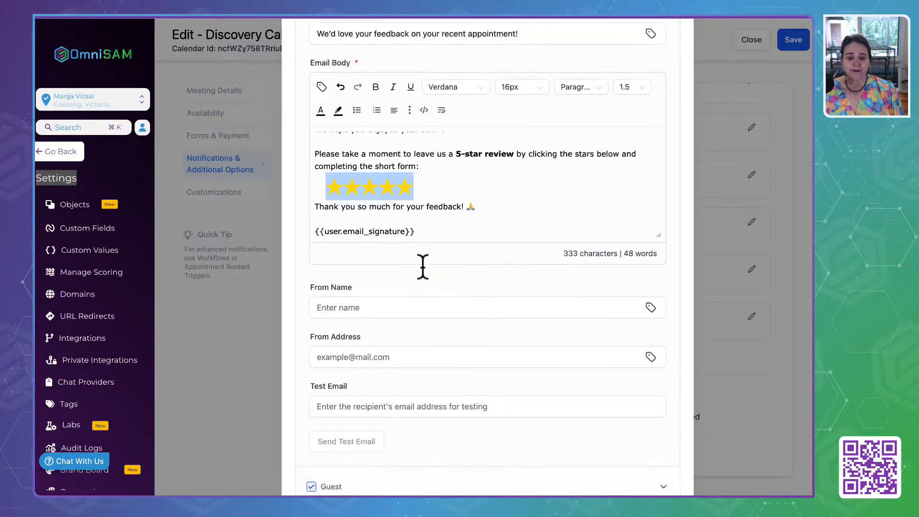
{"action": "left_click", "coordinate": [669, 477]}
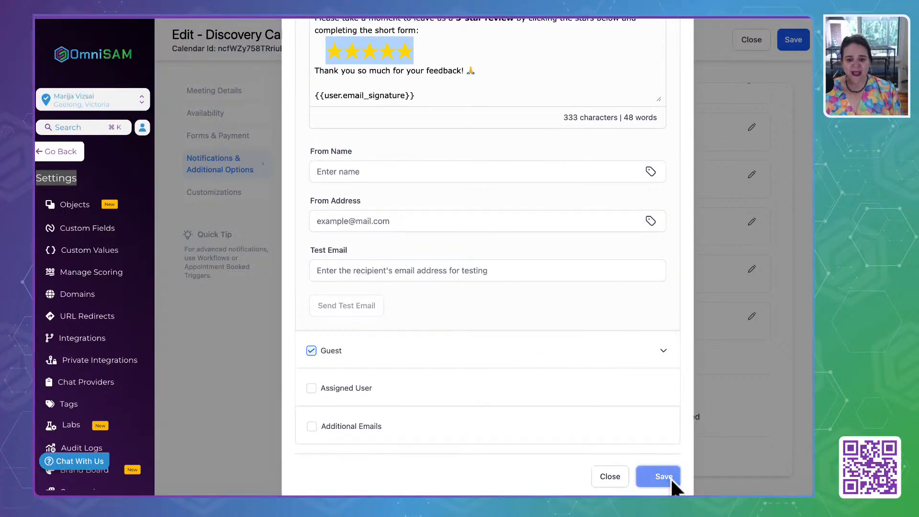
Step: Replace the Guest follow-up email's source code with the same 5-star review request HTML, save the code and check the resulting body
{"action": "left_click", "coordinate": [663, 350]}
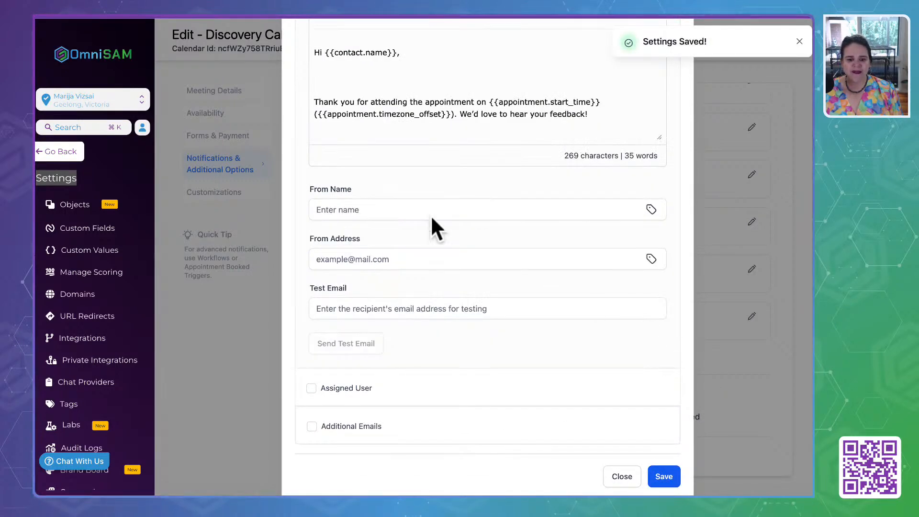
{"action": "scroll", "coordinate": [434, 221], "scroll_direction": "up", "scroll_amount": 6}
{"action": "left_click", "coordinate": [423, 289]}
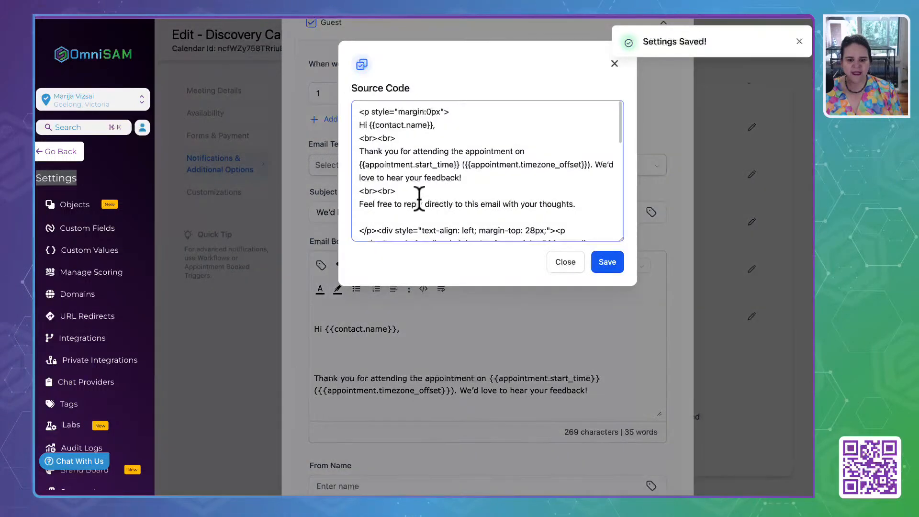
{"action": "key", "text": "ctrl+a"}
{"action": "key", "text": "ctrl+v"}
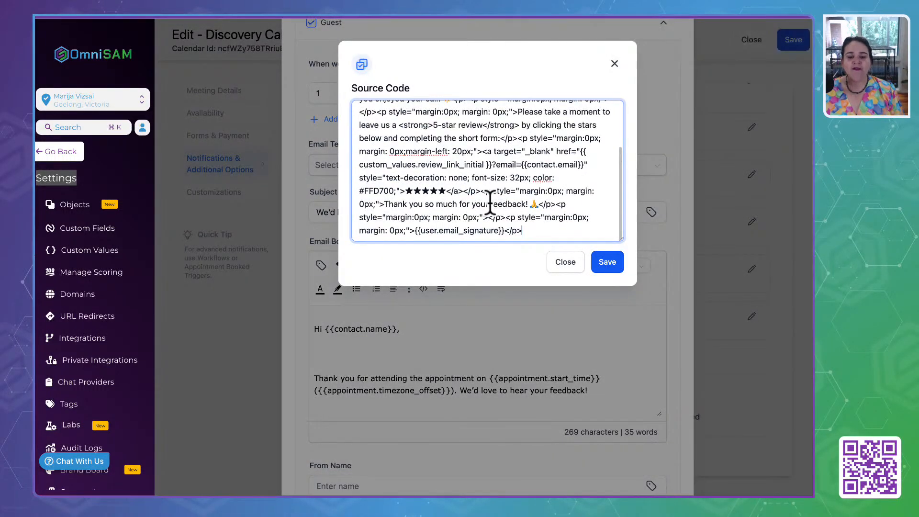
{"action": "scroll", "coordinate": [473, 201], "scroll_direction": "up", "scroll_amount": 3}
{"action": "left_click", "coordinate": [607, 262]}
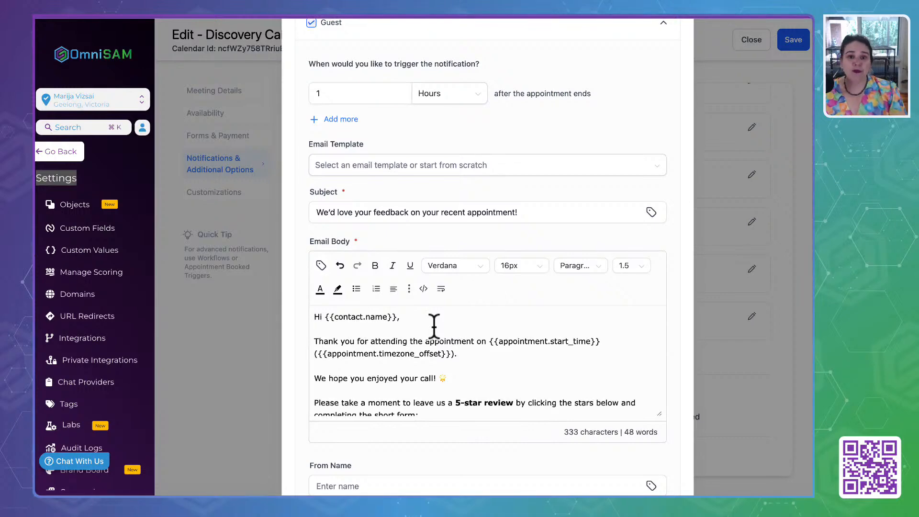
{"action": "scroll", "coordinate": [422, 359], "scroll_direction": "down", "scroll_amount": 5}
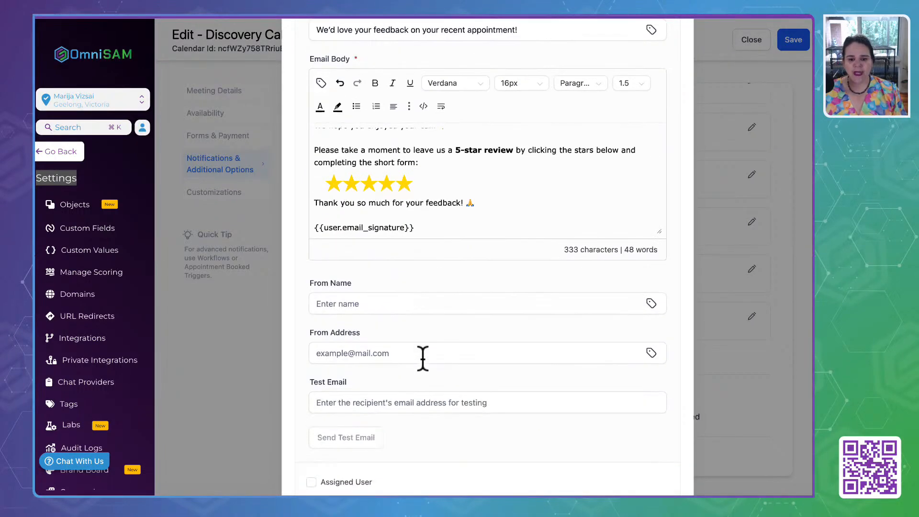
{"action": "scroll", "coordinate": [422, 359], "scroll_direction": "down", "scroll_amount": 2}
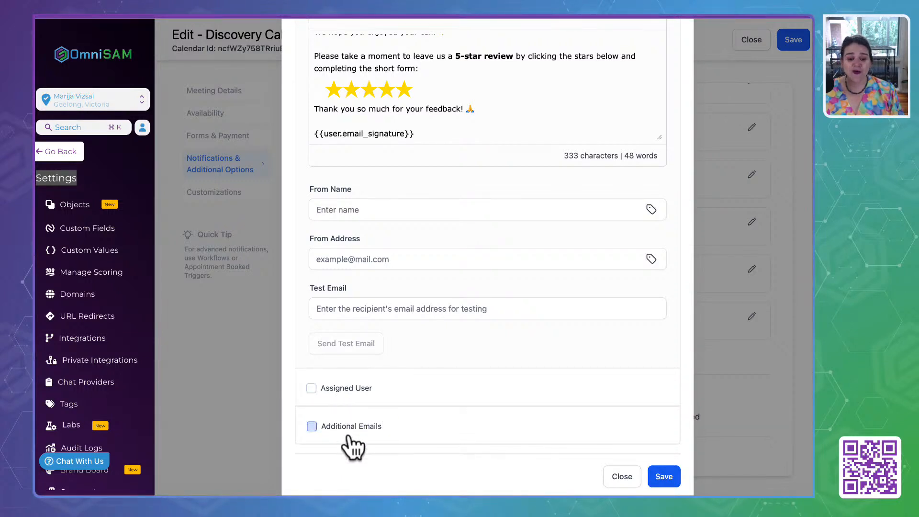
{"action": "left_click", "coordinate": [370, 457]}
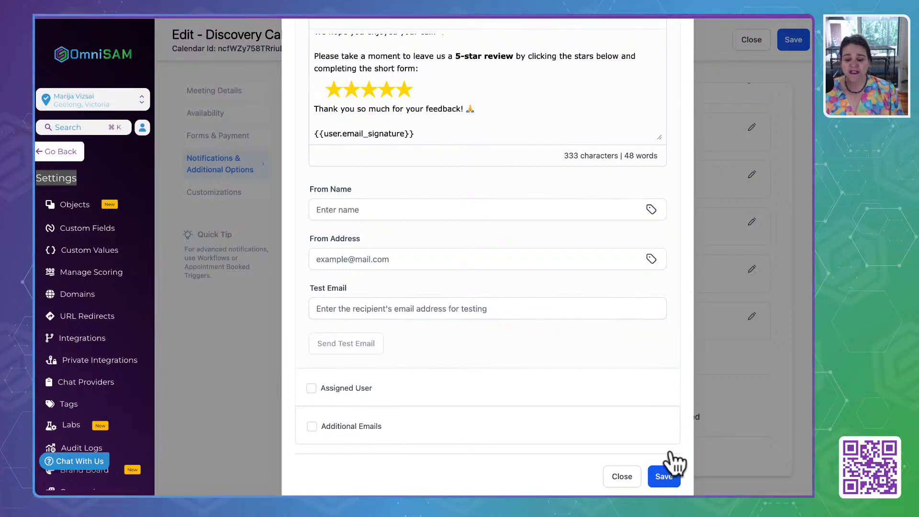
Step: Save the Follow-Up notification settings and leave the notification editor
{"action": "left_click", "coordinate": [663, 476]}
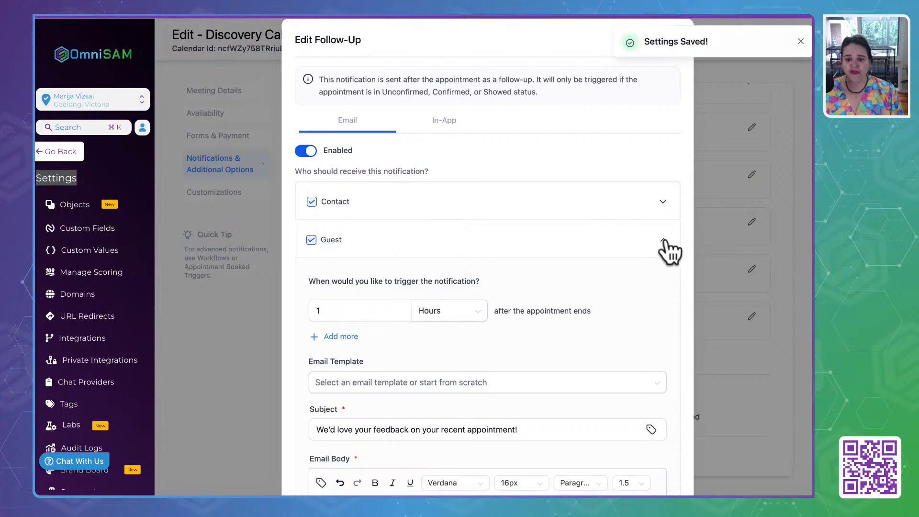
{"action": "left_click", "coordinate": [671, 41]}
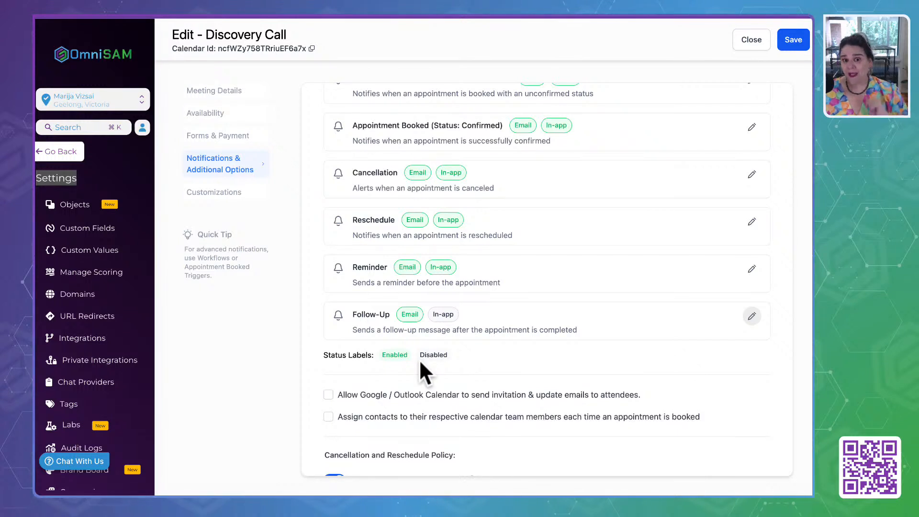
Step: Allow Google / Outlook Calendar invitation and update emails, enable assigning contacts to their calendar team members on each booking, and save the calendar
{"action": "scroll", "coordinate": [419, 362], "scroll_direction": "down", "scroll_amount": 2}
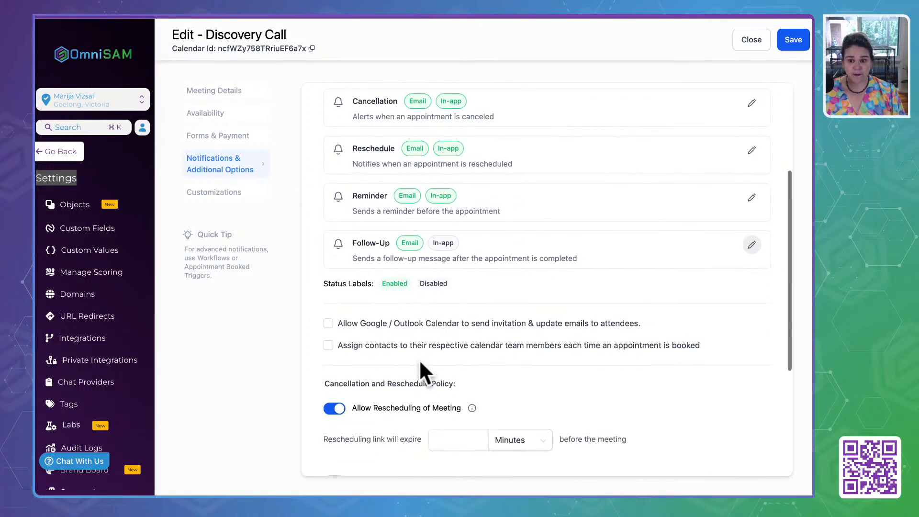
{"action": "left_click", "coordinate": [328, 317]}
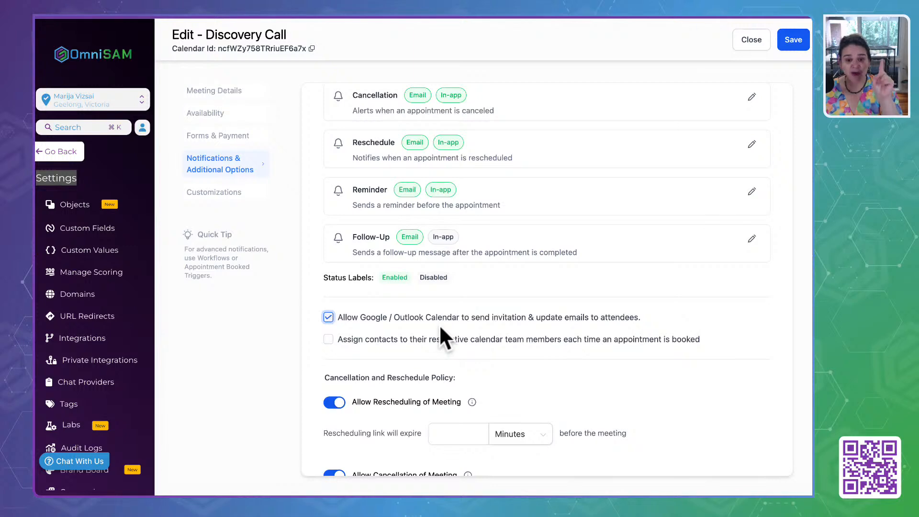
{"action": "scroll", "coordinate": [438, 324], "scroll_direction": "up", "scroll_amount": 4}
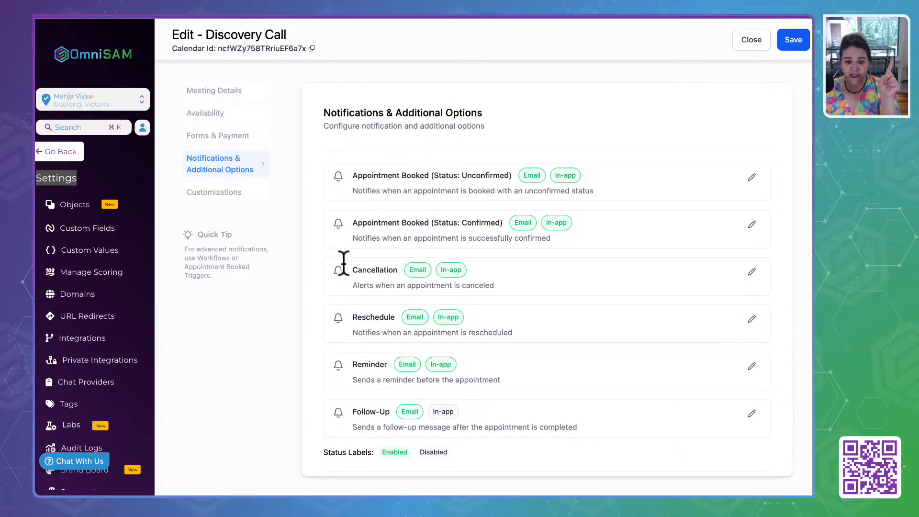
{"action": "scroll", "coordinate": [506, 242], "scroll_direction": "down", "scroll_amount": 8}
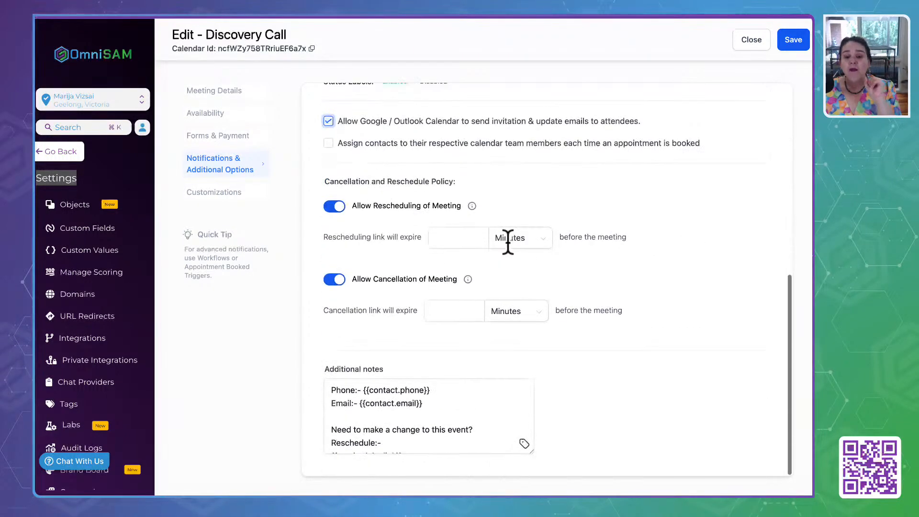
{"action": "scroll", "coordinate": [405, 225], "scroll_direction": "up", "scroll_amount": 1}
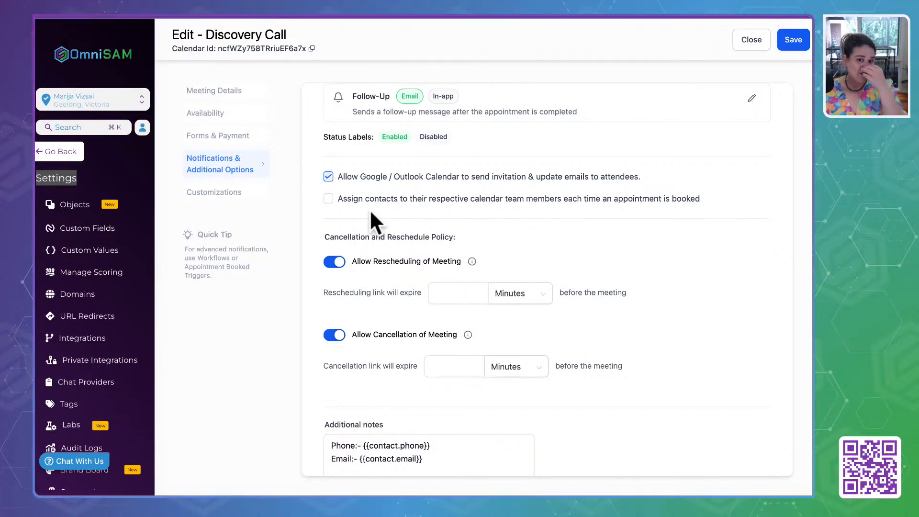
{"action": "left_click", "coordinate": [328, 199]}
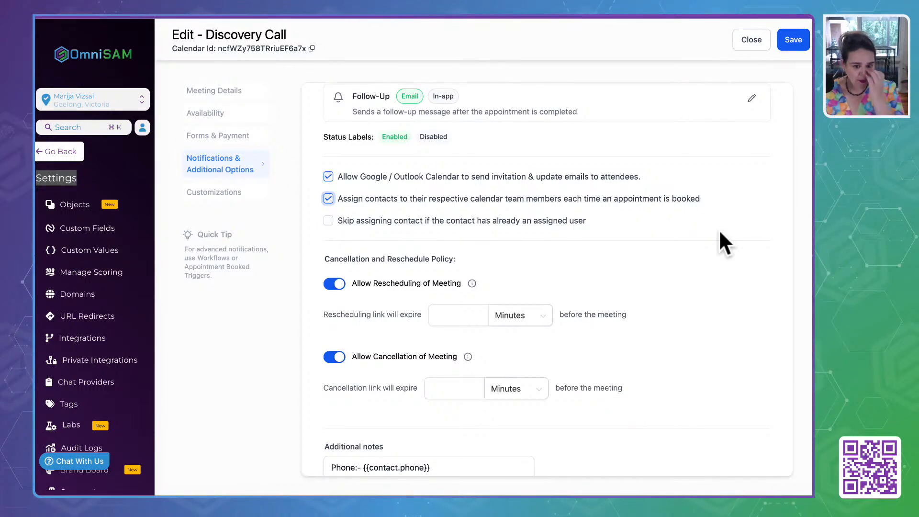
{"action": "scroll", "coordinate": [651, 306], "scroll_direction": "down", "scroll_amount": 2}
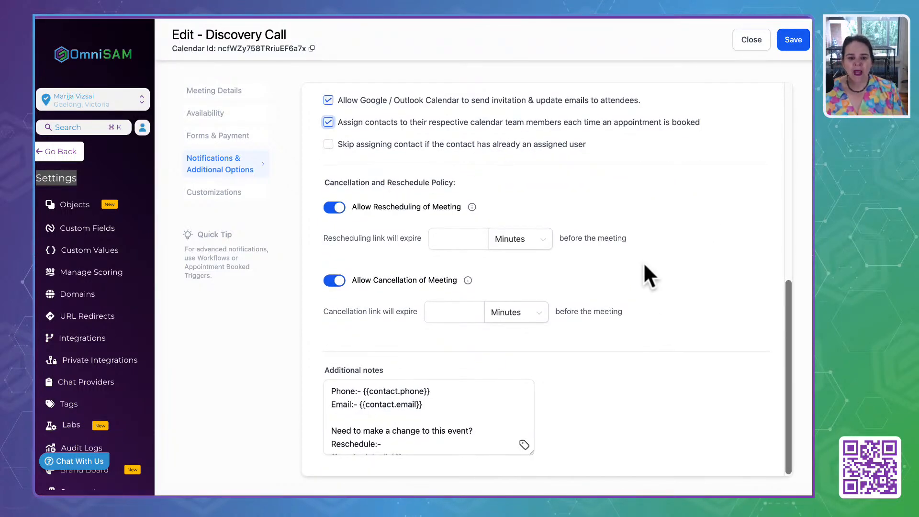
{"action": "left_click", "coordinate": [793, 41]}
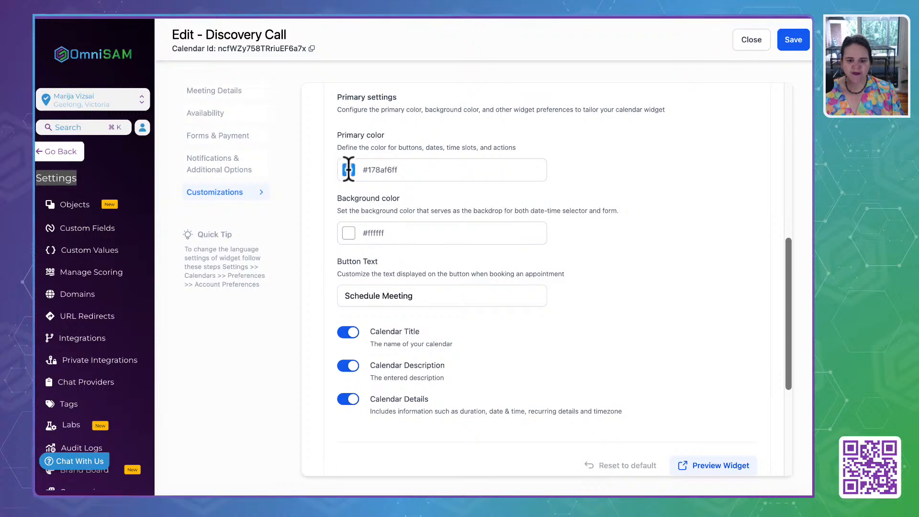
Step: Copy the brand colour's hex code from the Stage 8: Branding folder of the custom values
{"action": "left_click", "coordinate": [348, 170]}
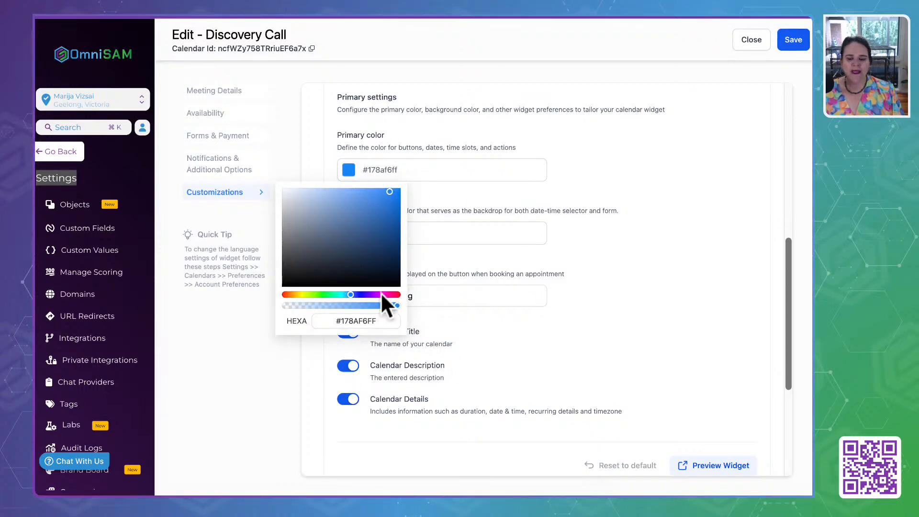
{"action": "left_click", "coordinate": [416, 172]}
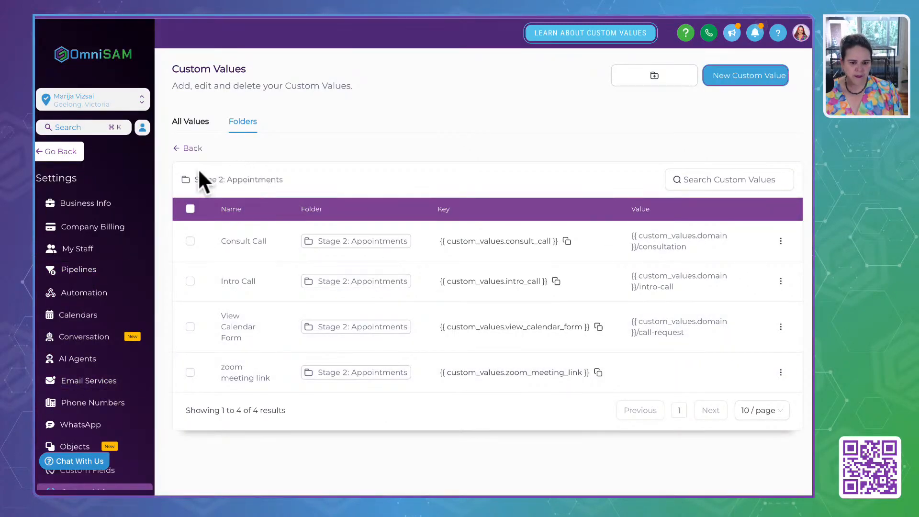
{"action": "left_click", "coordinate": [191, 122]}
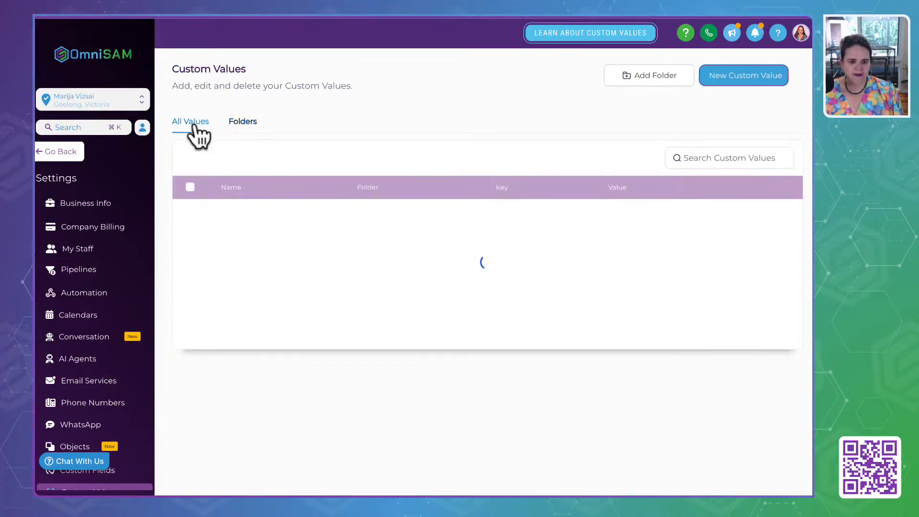
{"action": "left_click", "coordinate": [244, 123]}
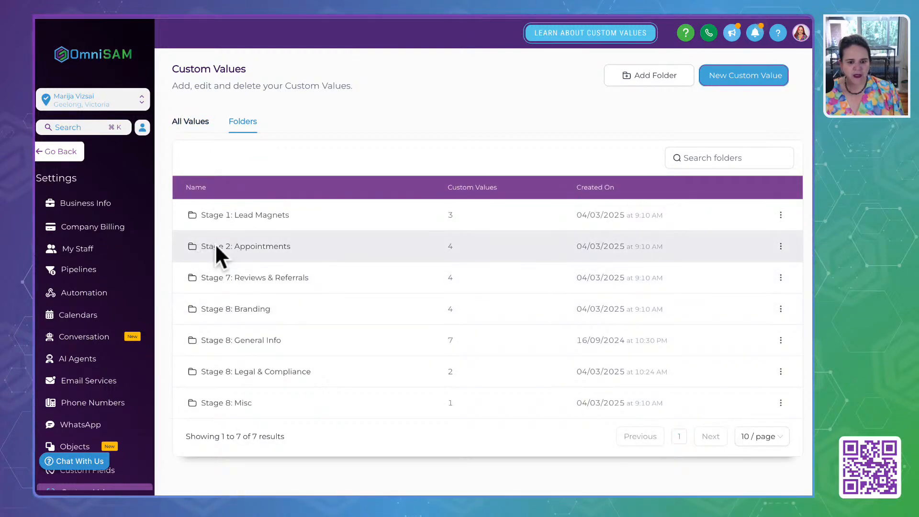
{"action": "left_click", "coordinate": [245, 310]}
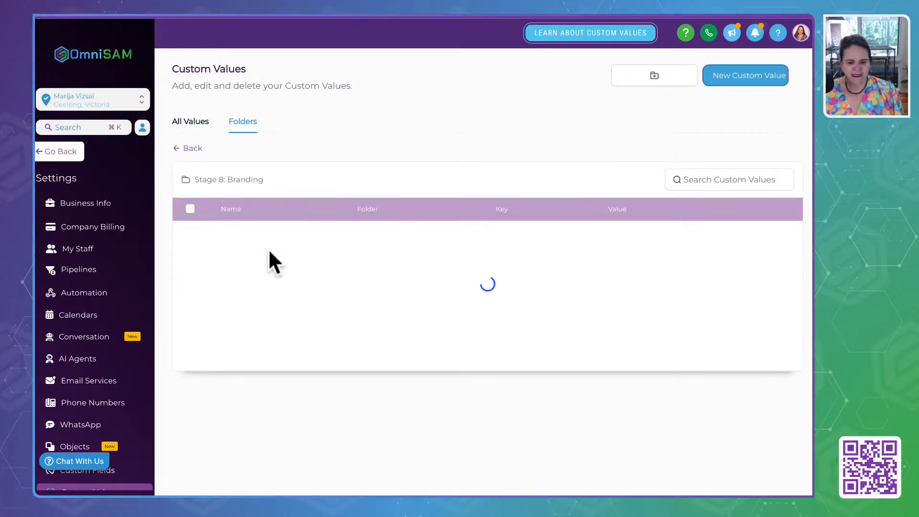
{"action": "left_click_drag", "start_coordinate": [672, 246], "coordinate": [616, 246]}
{"action": "key", "text": "ctrl+c"}
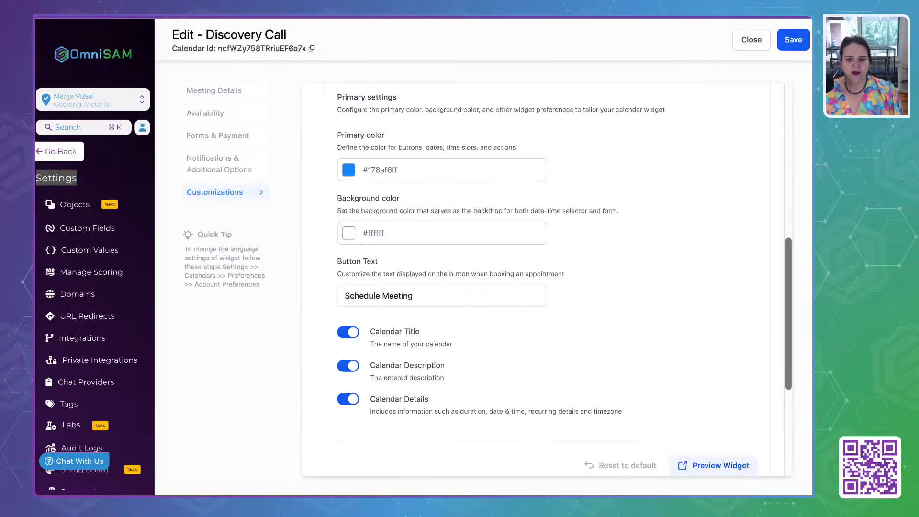
Step: Set the calendar widget's primary color to the copied brand colour #325D67FF
{"action": "left_click", "coordinate": [349, 169]}
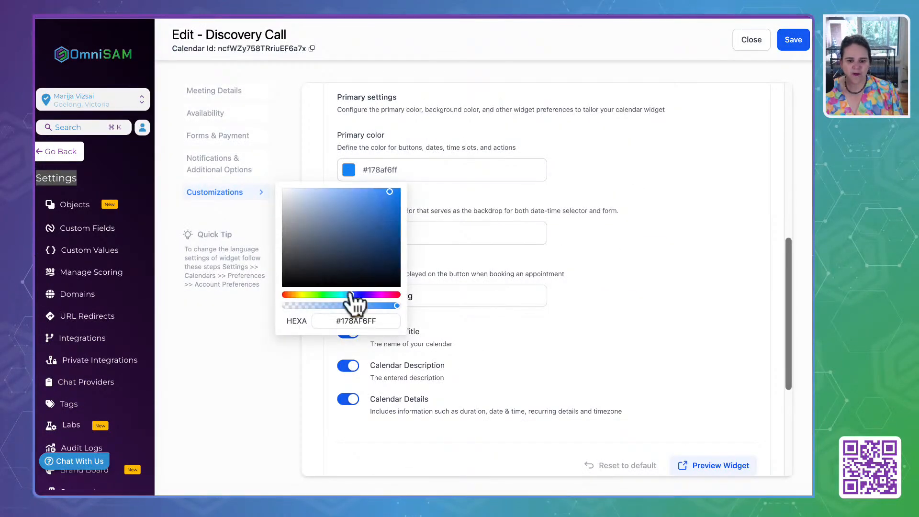
{"action": "left_click", "coordinate": [354, 318]}
{"action": "key", "text": "ctrl+a"}
{"action": "key", "text": "ctrl+v"}
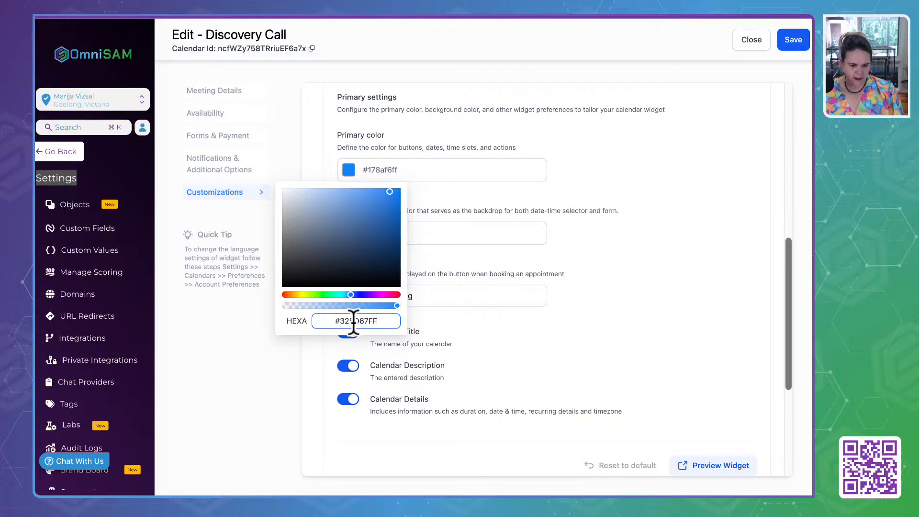
{"action": "left_click", "coordinate": [297, 349]}
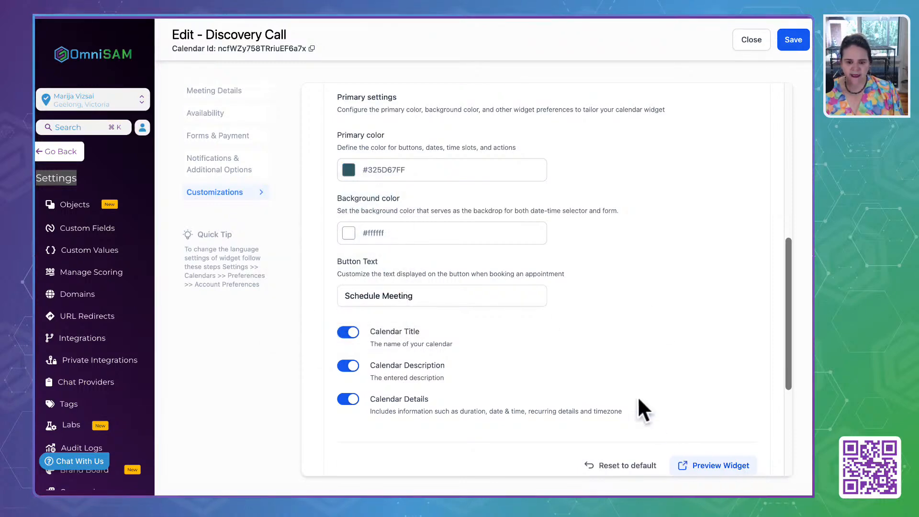
Step: Check the remaining widget, custom code and staff selection options, then save the Discovery Call calendar
{"action": "scroll", "coordinate": [639, 400], "scroll_direction": "down", "scroll_amount": 3}
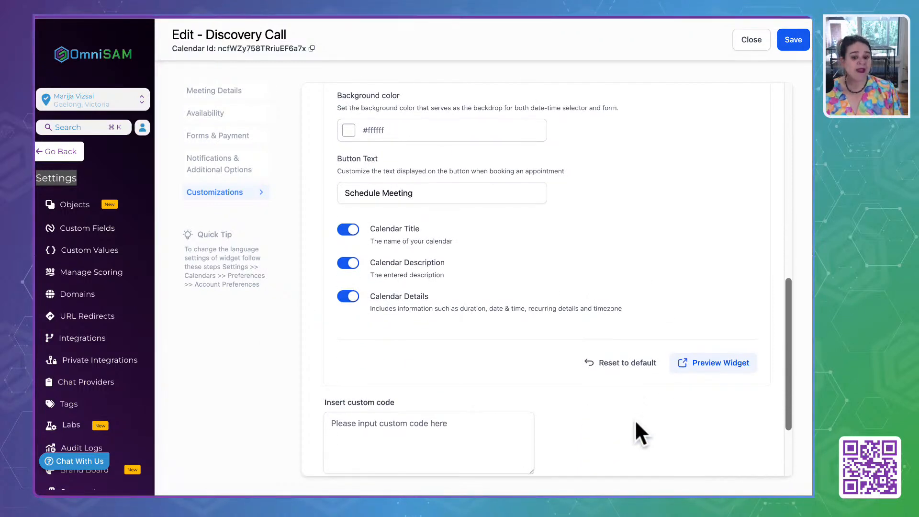
{"action": "scroll", "coordinate": [636, 423], "scroll_direction": "down", "scroll_amount": 3}
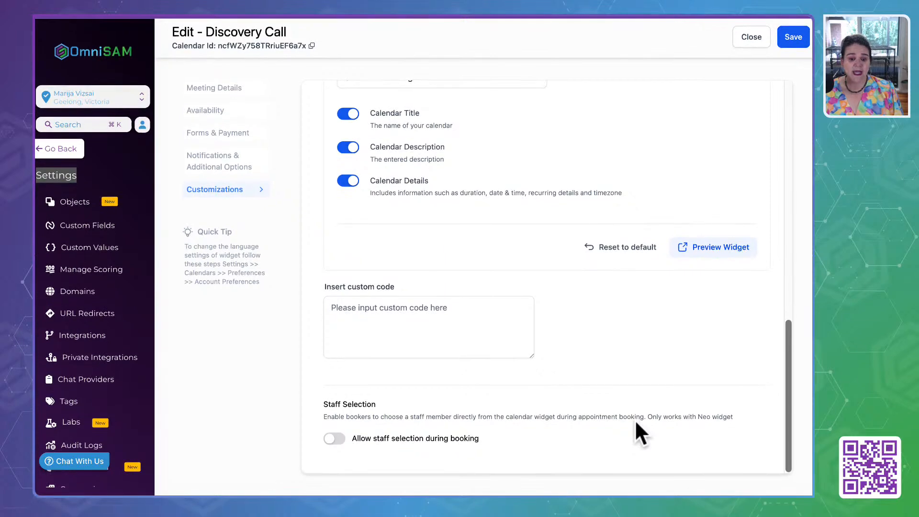
{"action": "scroll", "coordinate": [636, 424], "scroll_direction": "up", "scroll_amount": 10}
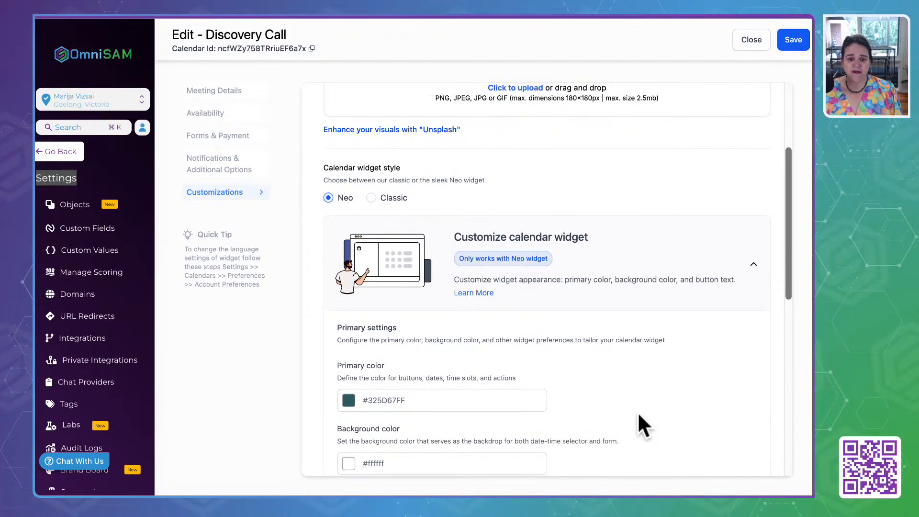
{"action": "left_click", "coordinate": [791, 38]}
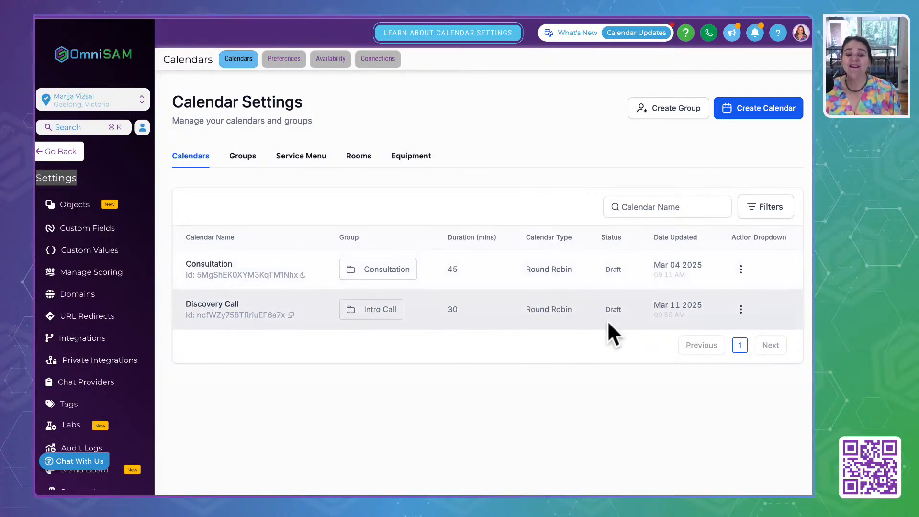
Step: Activate the Discovery Call calendar from the calendar list
{"action": "left_click", "coordinate": [740, 311]}
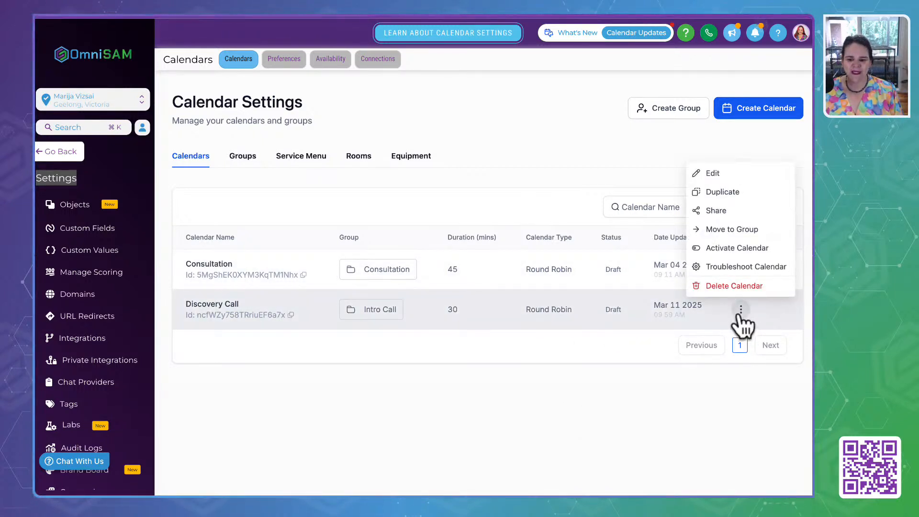
{"action": "left_click", "coordinate": [731, 248]}
{"action": "left_click", "coordinate": [607, 319]}
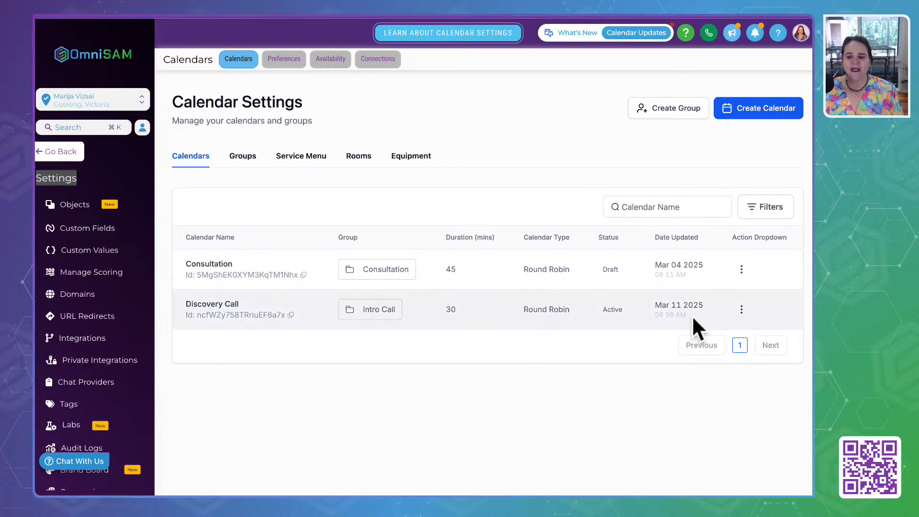
Step: Copy the Discovery Call calendar's scheduling link from its sharing options and open it in a new browser tab
{"action": "left_click", "coordinate": [741, 309]}
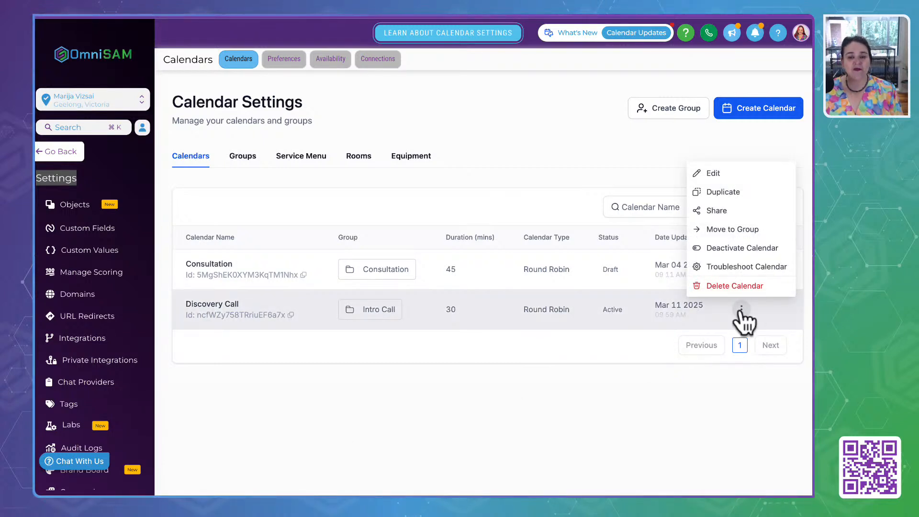
{"action": "left_click", "coordinate": [717, 210]}
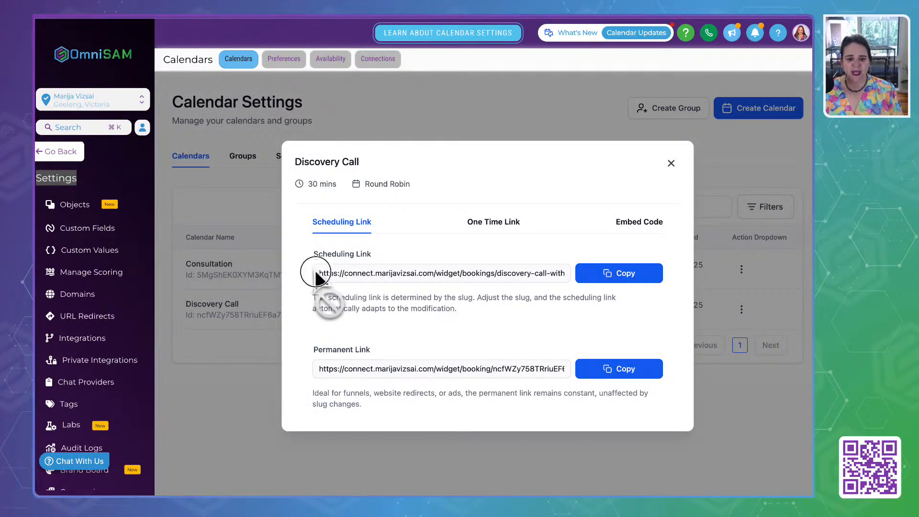
{"action": "left_click", "coordinate": [607, 274]}
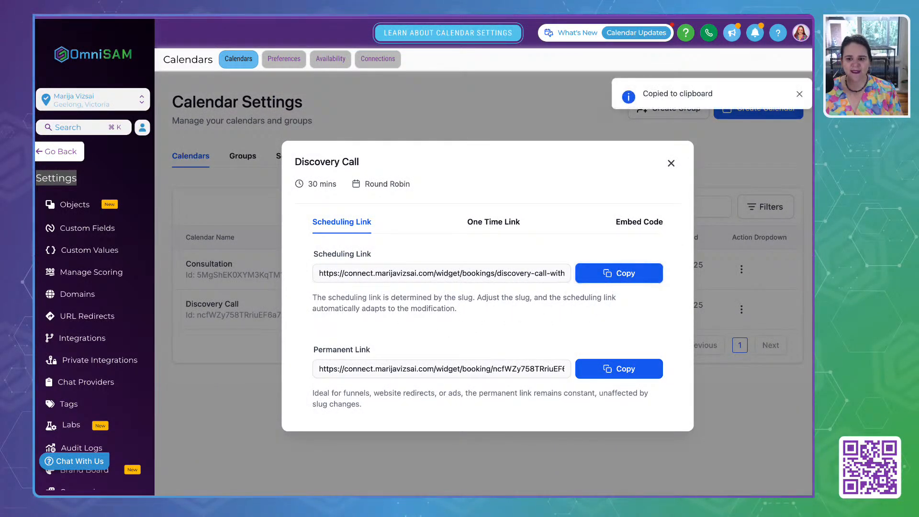
{"action": "key", "text": "super+t"}
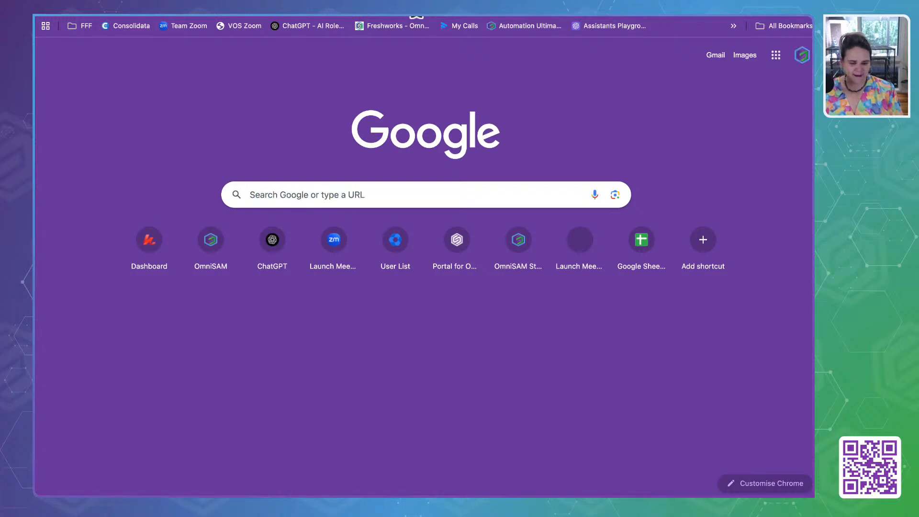
{"action": "key", "text": "super+v"}
{"action": "key", "text": "Return"}
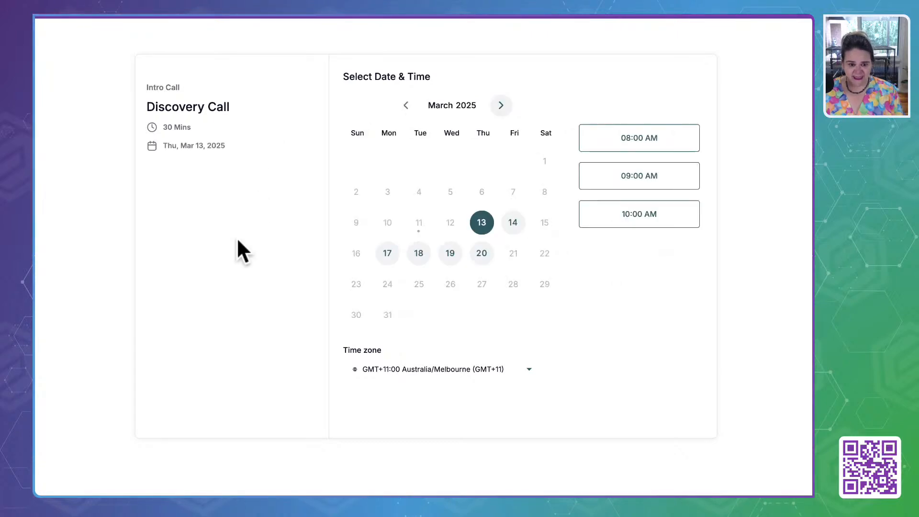
Step: Check the bookable time slots for March 13, 14, 17, 18, 19 and 20 in the Discovery Call booking widget
{"action": "left_click", "coordinate": [513, 222]}
{"action": "left_click", "coordinate": [387, 253]}
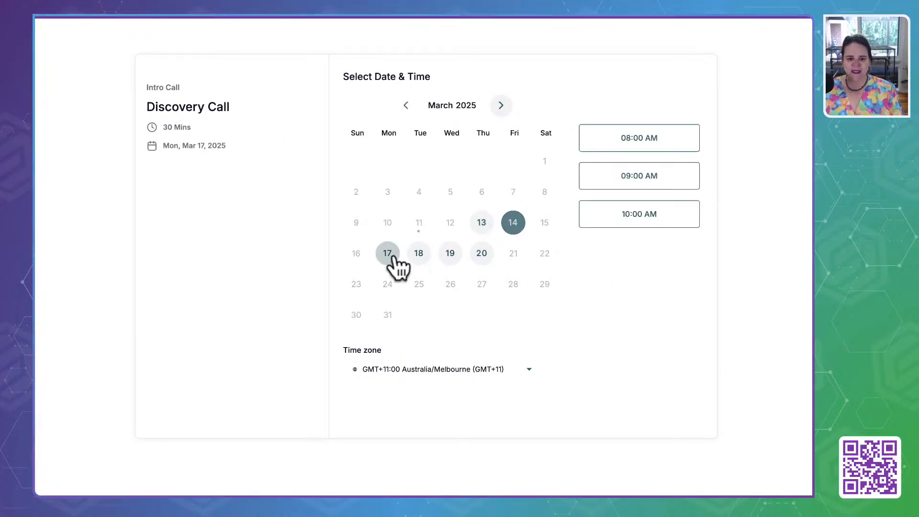
{"action": "left_click", "coordinate": [418, 253]}
{"action": "left_click", "coordinate": [450, 253]}
{"action": "left_click", "coordinate": [482, 254]}
{"action": "left_click", "coordinate": [481, 222]}
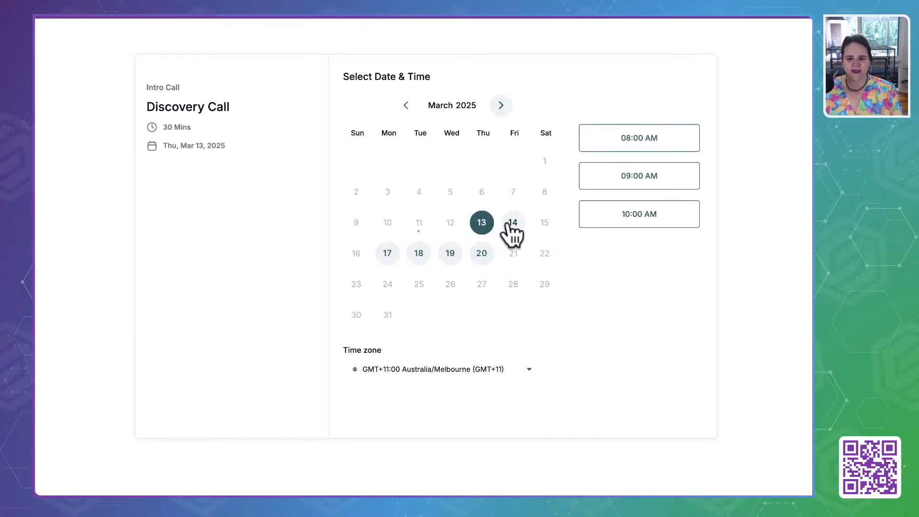
{"action": "left_click", "coordinate": [513, 223]}
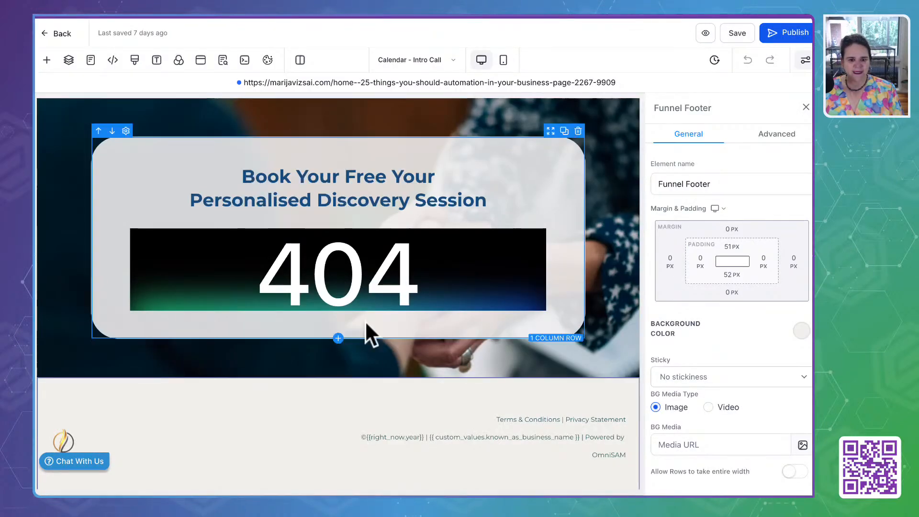
Step: Select the calendar element on the Calendar - Intro Call funnel page and save the page
{"action": "left_click", "coordinate": [323, 265]}
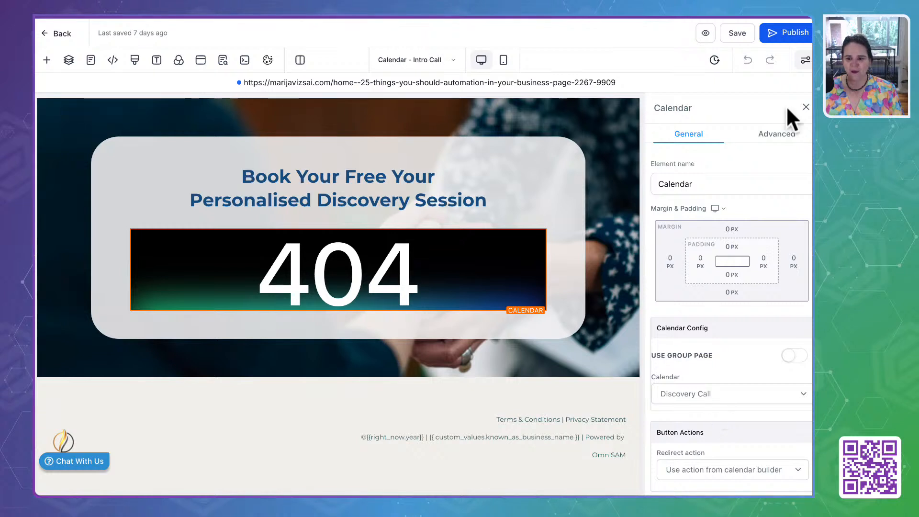
{"action": "left_click", "coordinate": [736, 33]}
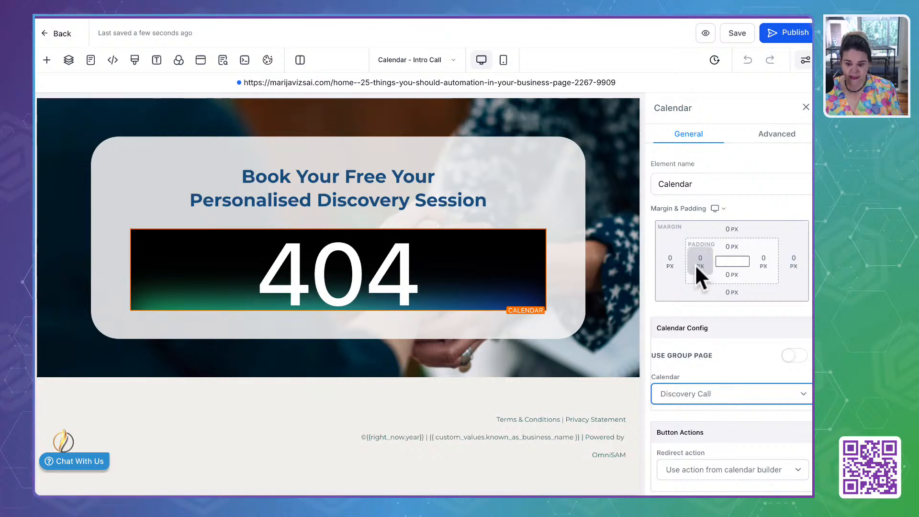
Step: Switch the page's calendar element to Consultation and back to Discovery Call, check the loaded booking widget, and publish the page
{"action": "left_click", "coordinate": [390, 261]}
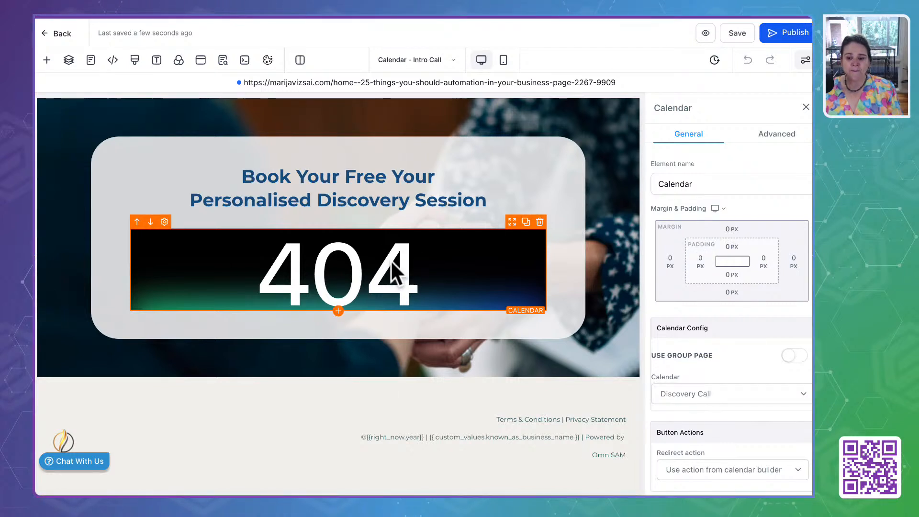
{"action": "left_click", "coordinate": [687, 398]}
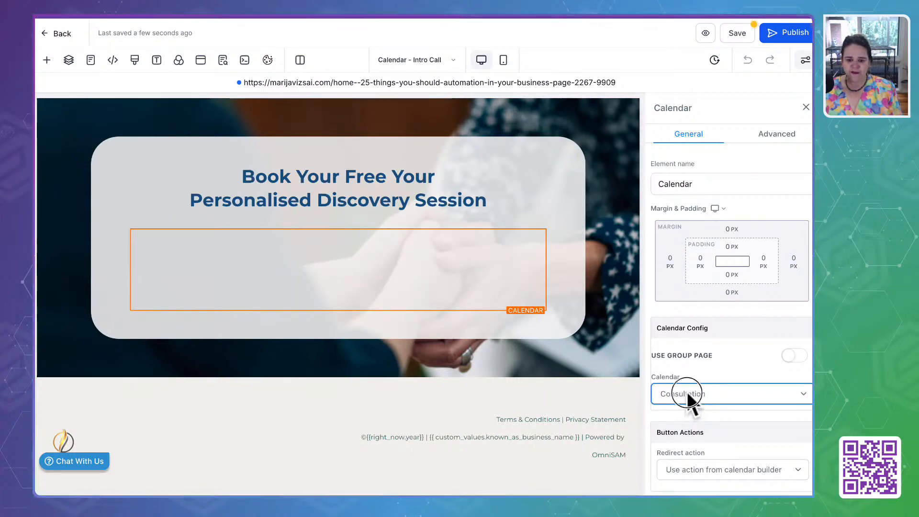
{"action": "left_click", "coordinate": [685, 408]}
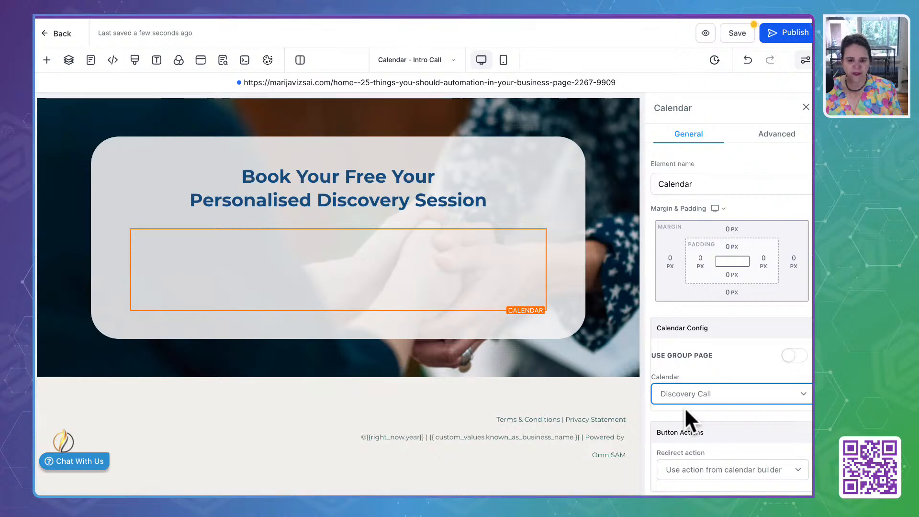
{"action": "scroll", "coordinate": [470, 324], "scroll_direction": "down", "scroll_amount": 6}
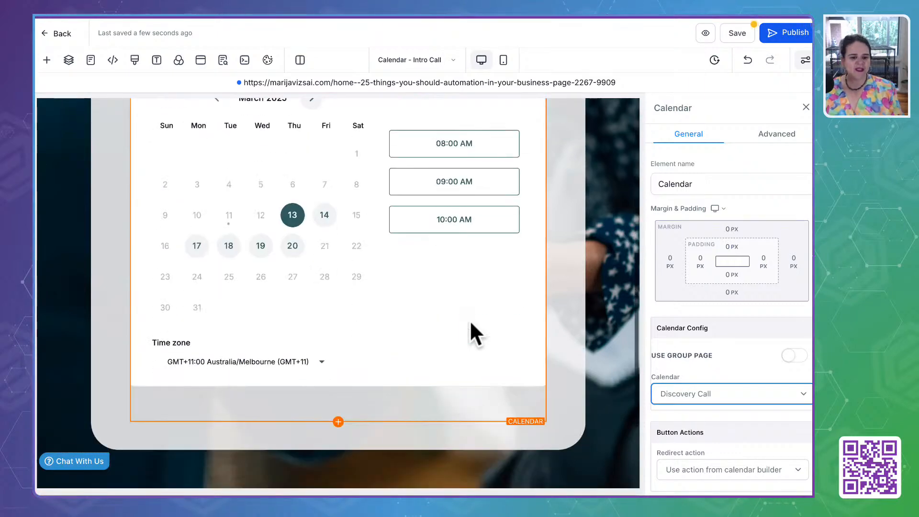
{"action": "scroll", "coordinate": [470, 323], "scroll_direction": "up", "scroll_amount": 7}
{"action": "scroll", "coordinate": [470, 323], "scroll_direction": "down", "scroll_amount": 2}
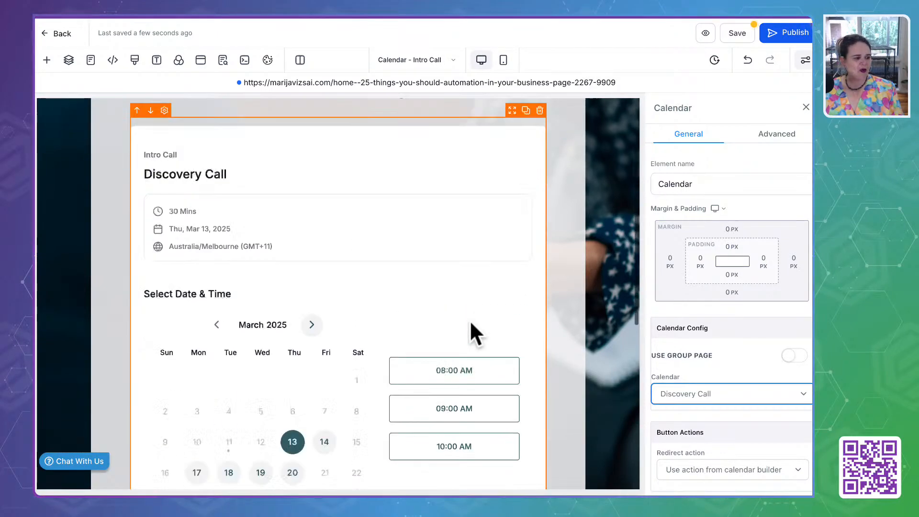
{"action": "scroll", "coordinate": [470, 324], "scroll_direction": "down", "scroll_amount": 8}
{"action": "scroll", "coordinate": [438, 373], "scroll_direction": "up", "scroll_amount": 6}
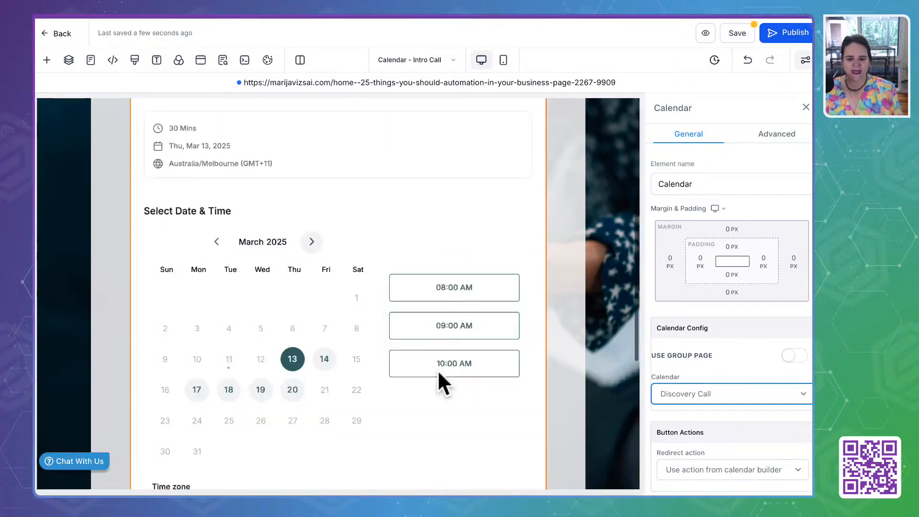
{"action": "scroll", "coordinate": [438, 373], "scroll_direction": "up", "scroll_amount": 4}
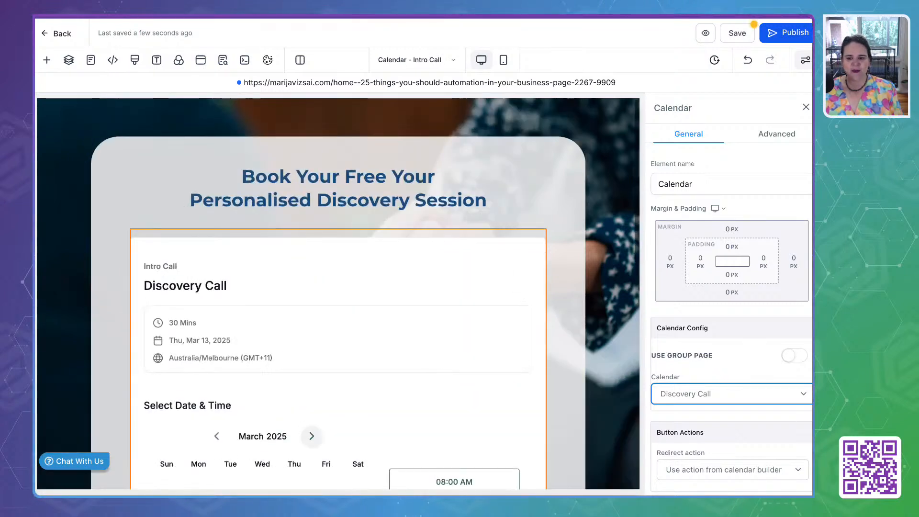
{"action": "left_click", "coordinate": [793, 34]}
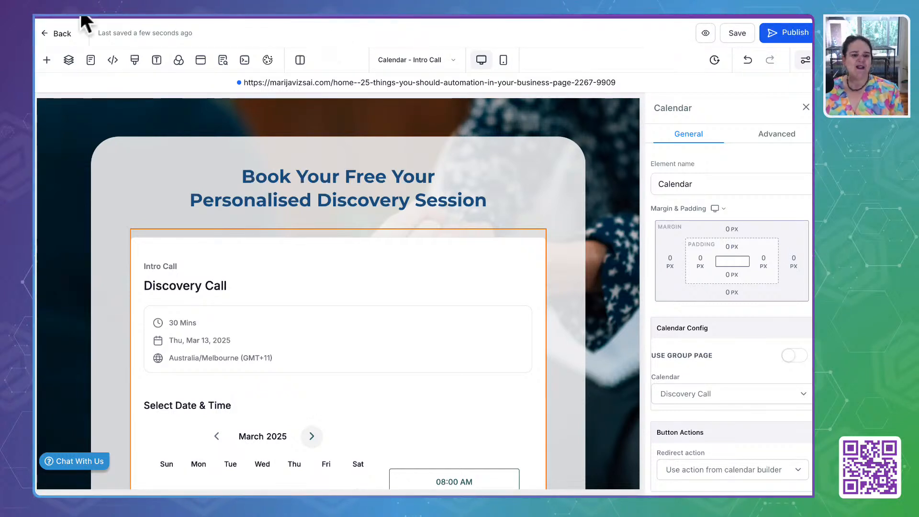
Step: Return to the funnel list and open the Intro Call step of the Stage 2: Appointment Pages funnel
{"action": "left_click", "coordinate": [56, 34]}
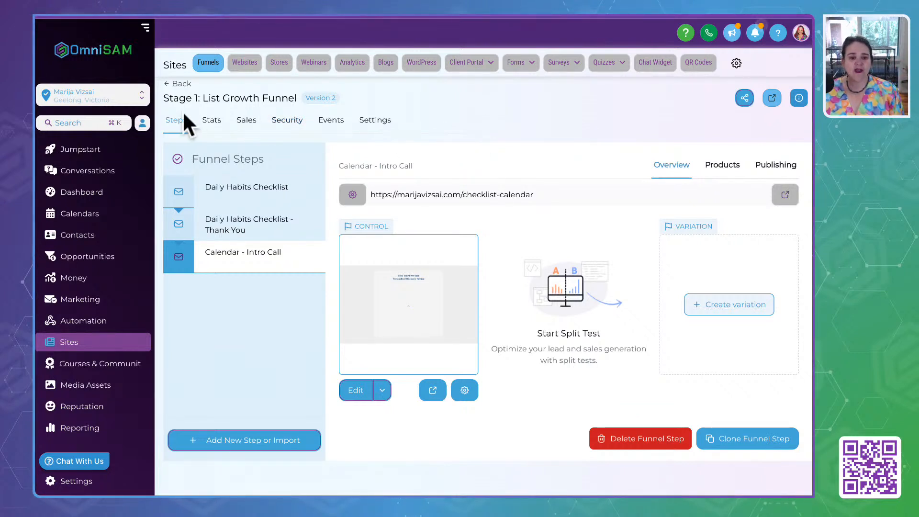
{"action": "left_click", "coordinate": [181, 84]}
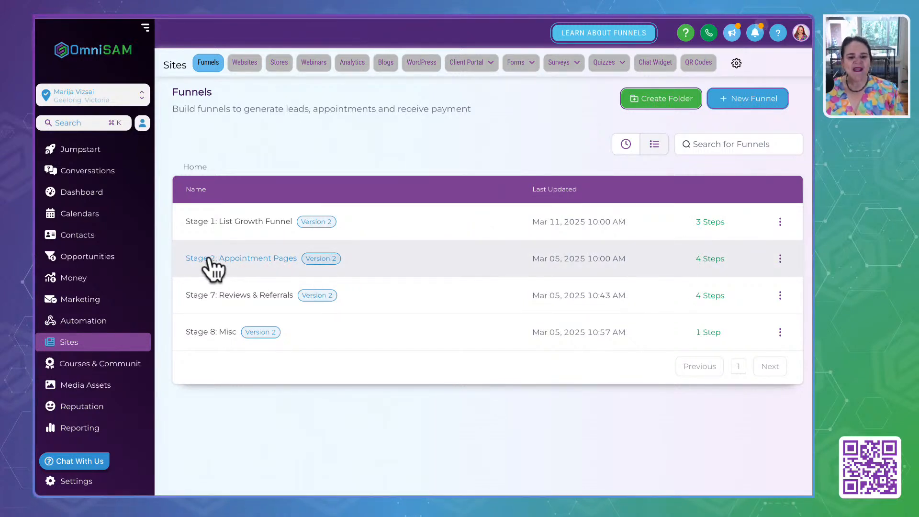
{"action": "left_click", "coordinate": [246, 258]}
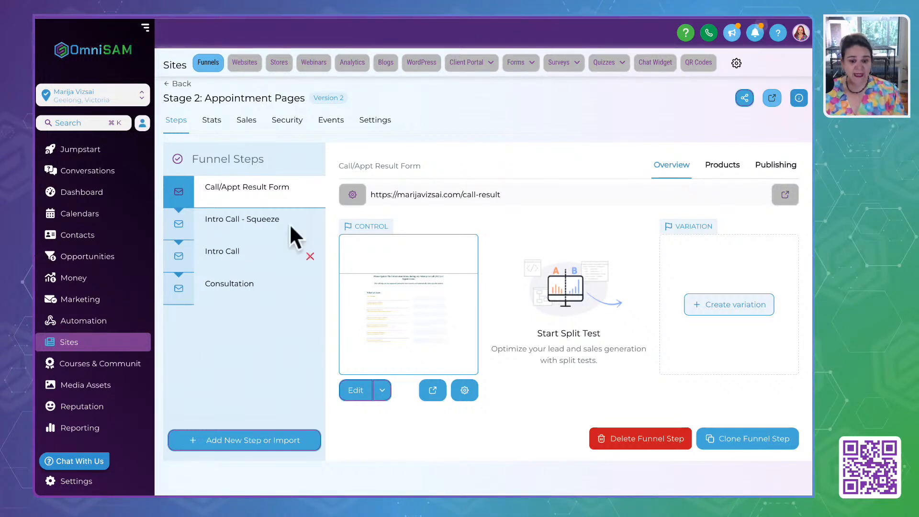
{"action": "left_click", "coordinate": [229, 261]}
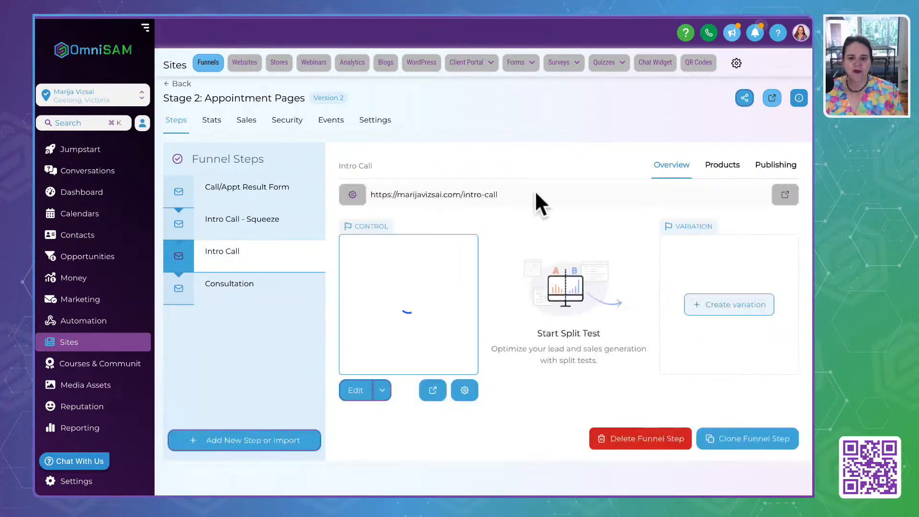
{"action": "left_click_drag", "start_coordinate": [522, 194], "coordinate": [367, 194]}
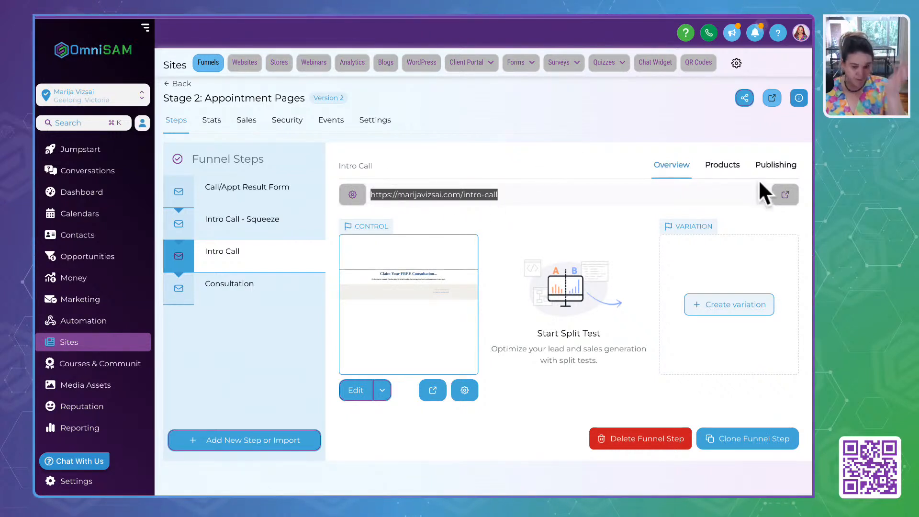
Step: Set the Intro Call step's URL path to /discovery-call in its publishing settings and update the step
{"action": "left_click", "coordinate": [775, 165]}
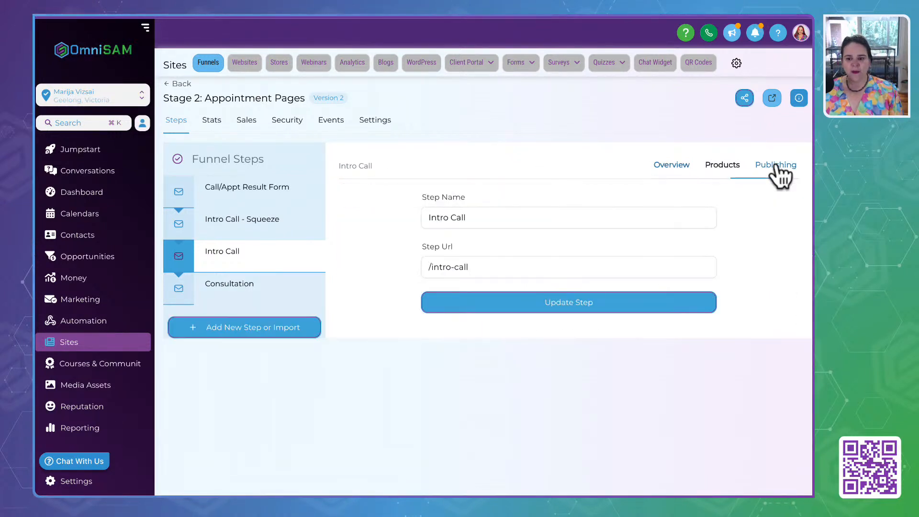
{"action": "left_click", "coordinate": [449, 266]}
{"action": "left_click_drag", "start_coordinate": [432, 267], "coordinate": [562, 266]}
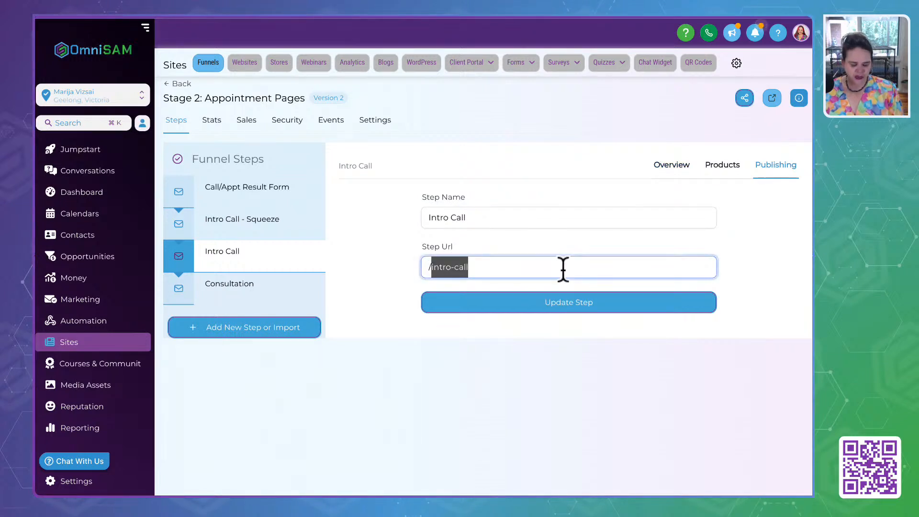
{"action": "type", "text": "discovery"}
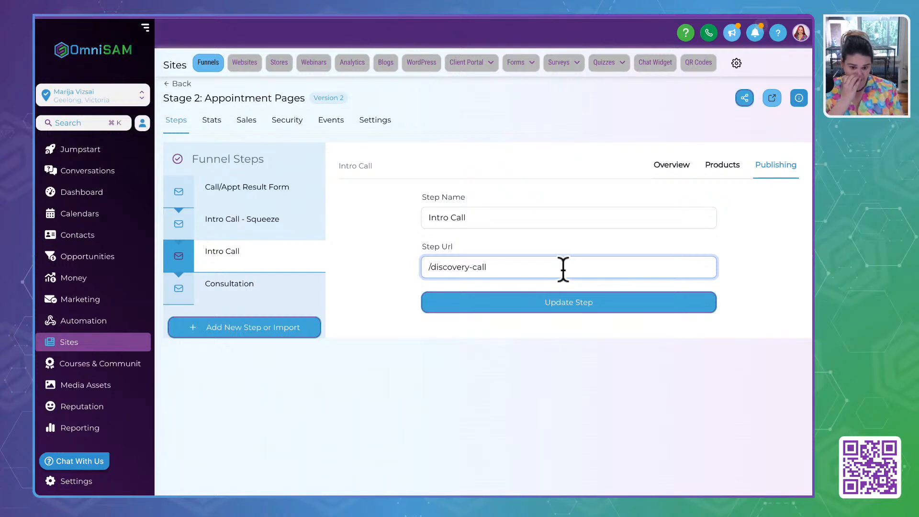
{"action": "left_click", "coordinate": [591, 306]}
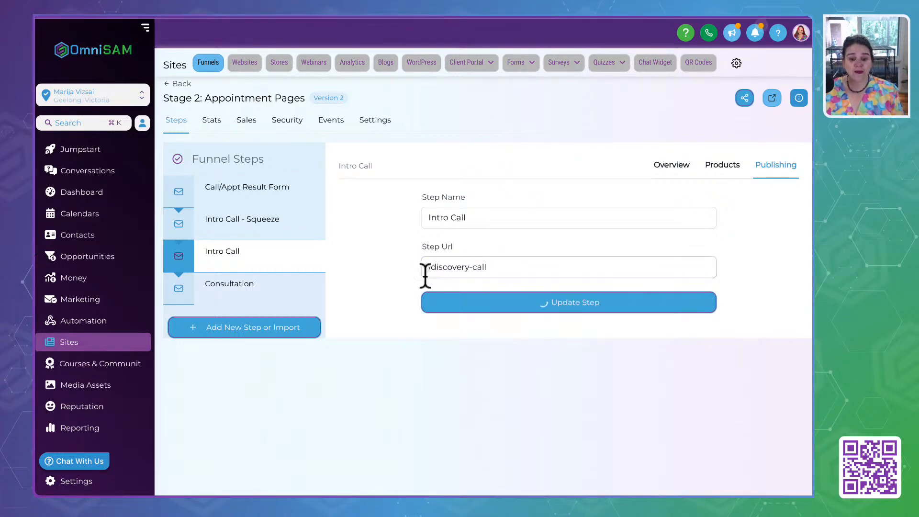
{"action": "left_click_drag", "start_coordinate": [472, 218], "coordinate": [290, 214]}
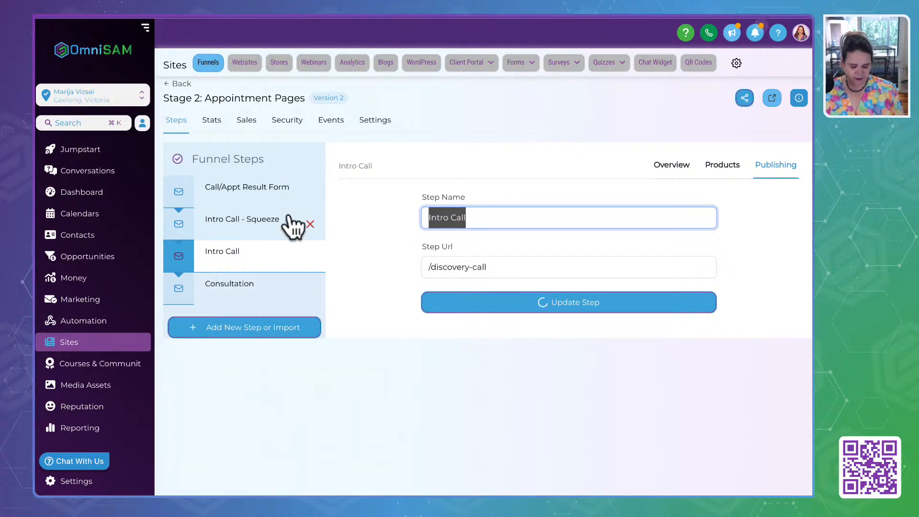
{"action": "type", "text": "Discover"}
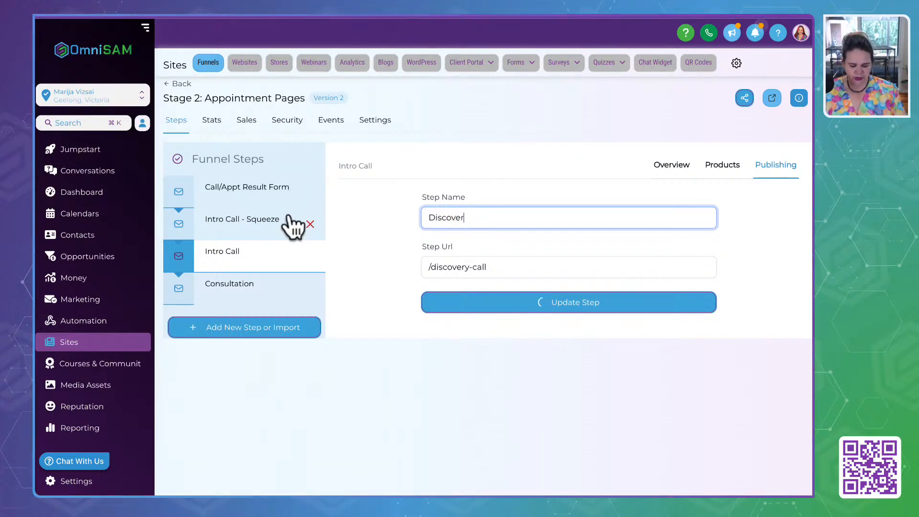
{"action": "type", "text": "Call"}
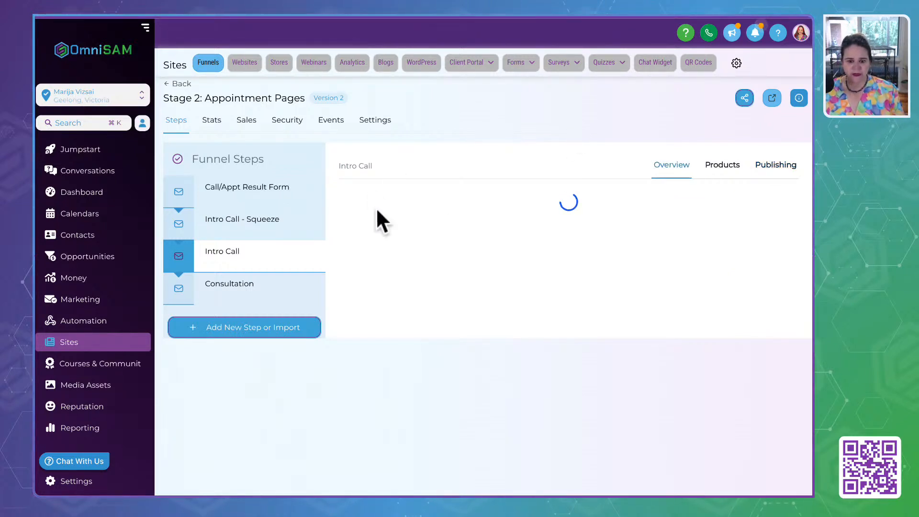
Step: Rename the Intro Call funnel step to Discovery Call in its publishing settings and update the step
{"action": "left_click", "coordinate": [784, 167]}
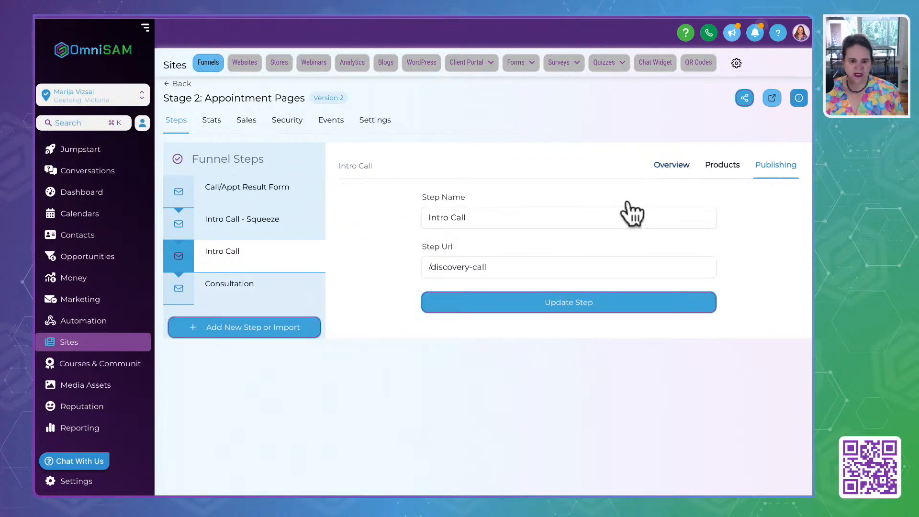
{"action": "left_click_drag", "start_coordinate": [471, 217], "coordinate": [219, 205]}
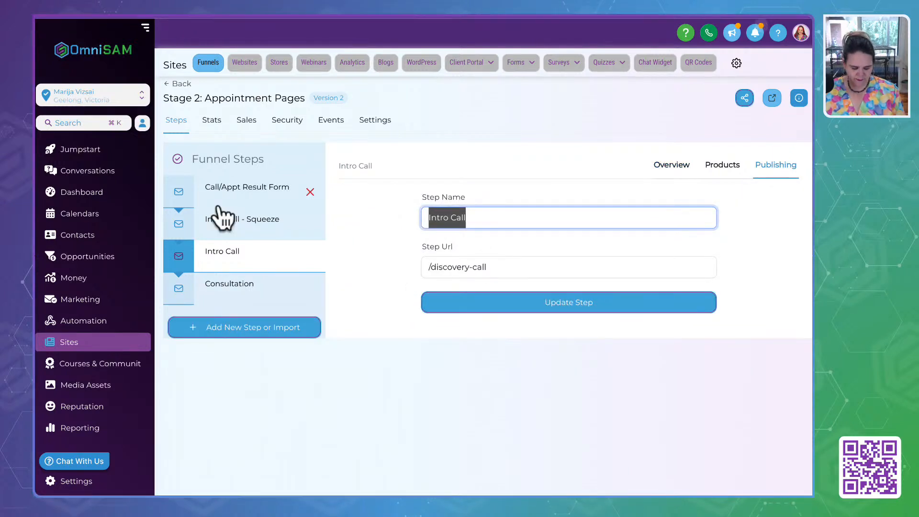
{"action": "type", "text": "Discovery"}
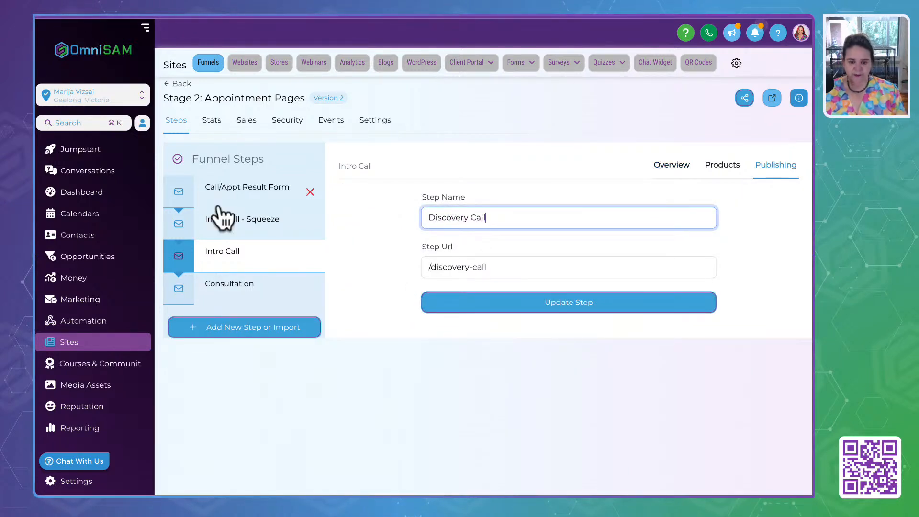
{"action": "type", "text": " Call"}
{"action": "left_click", "coordinate": [312, 406]}
{"action": "left_click", "coordinate": [511, 304]}
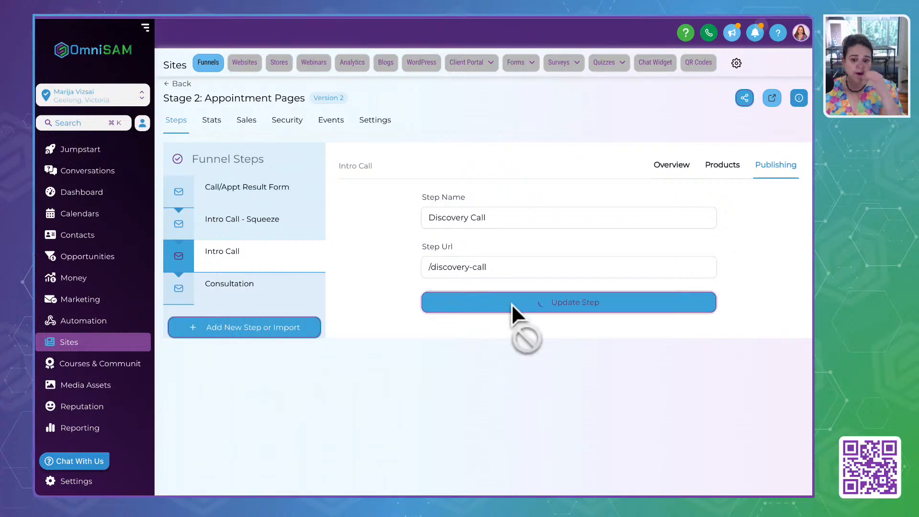
Step: Copy the step's URL path /discovery-call and open the Stage 2: Appointments folder in the custom values
{"action": "left_click_drag", "start_coordinate": [502, 263], "coordinate": [349, 266]}
{"action": "key", "text": "super+c"}
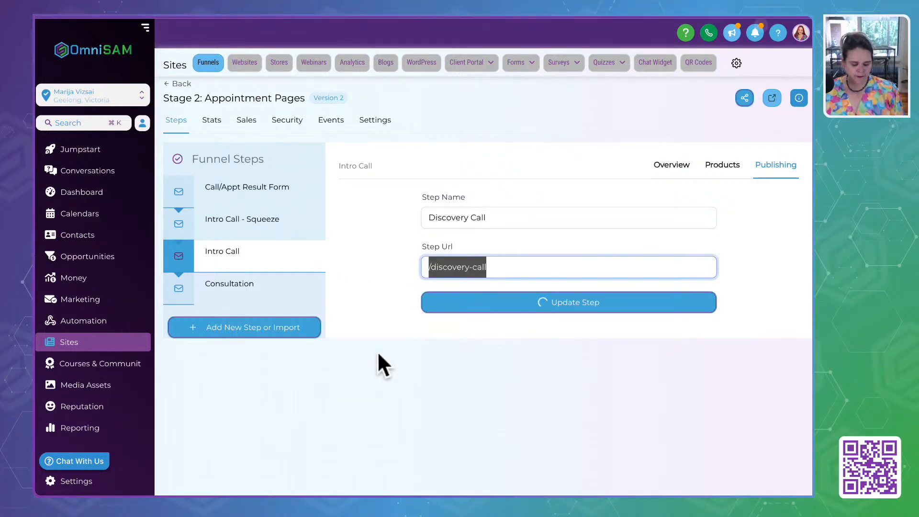
{"action": "left_click", "coordinate": [469, 391]}
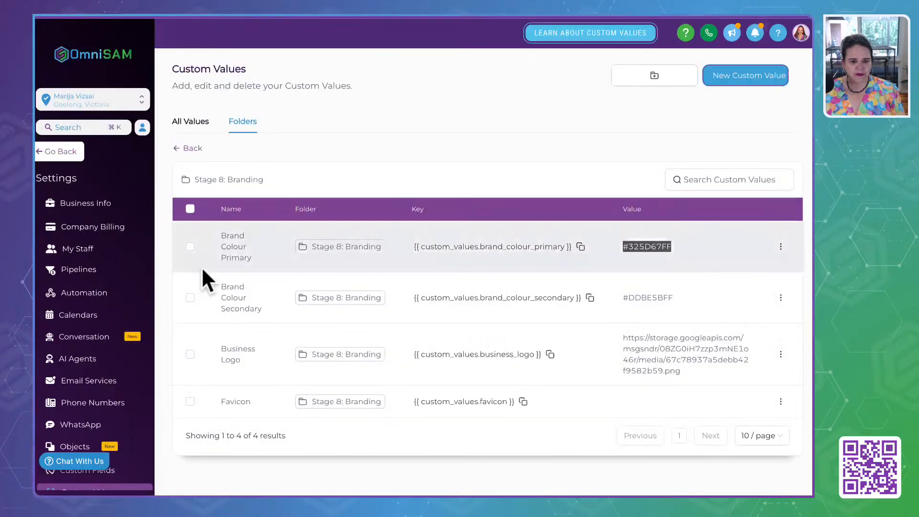
{"action": "left_click", "coordinate": [197, 120]}
{"action": "left_click", "coordinate": [242, 128]}
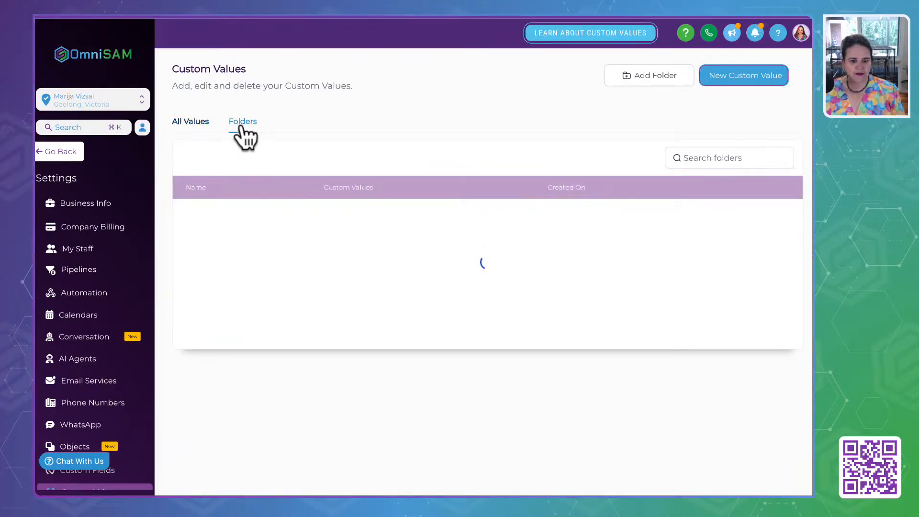
{"action": "left_click", "coordinate": [210, 247]}
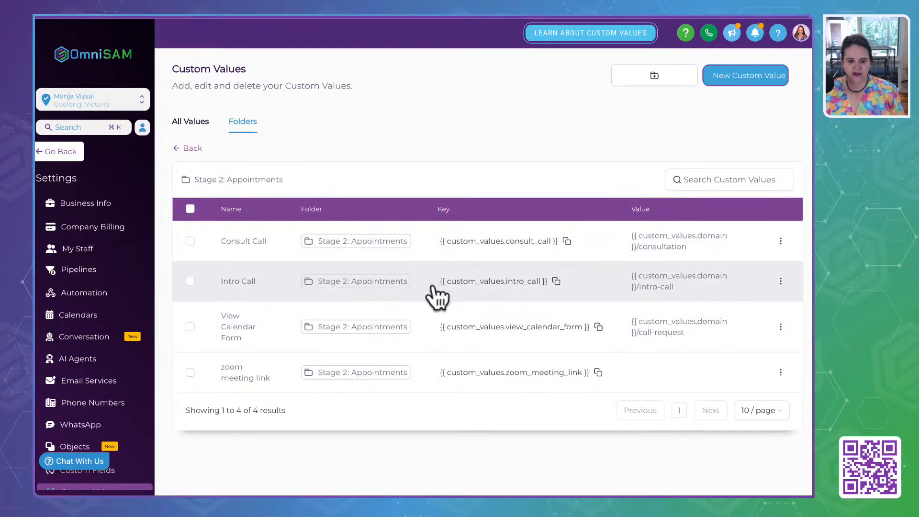
Step: Change the Intro Call custom value to {{ custom_values.domain }}/discovery-call and update it
{"action": "left_click", "coordinate": [780, 281]}
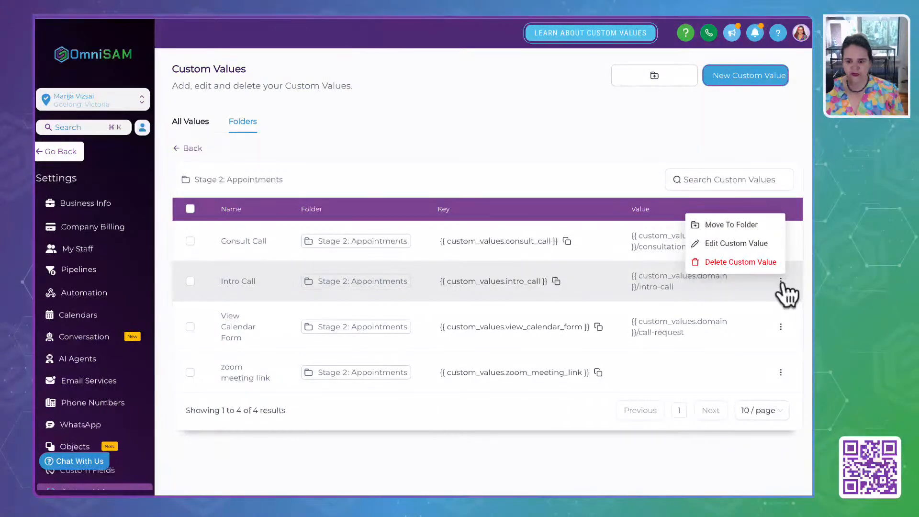
{"action": "left_click", "coordinate": [747, 243]}
{"action": "left_click_drag", "start_coordinate": [401, 278], "coordinate": [529, 277]}
{"action": "key", "text": "super+v"}
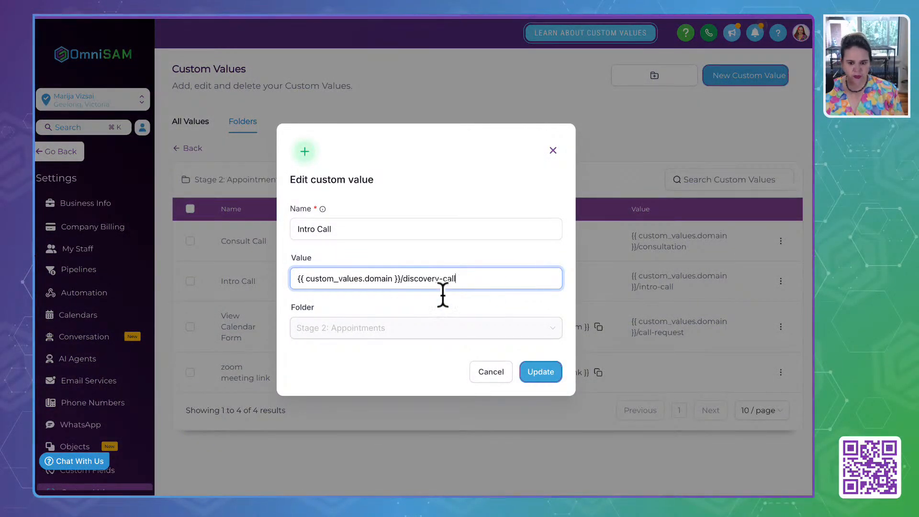
{"action": "left_click", "coordinate": [529, 373]}
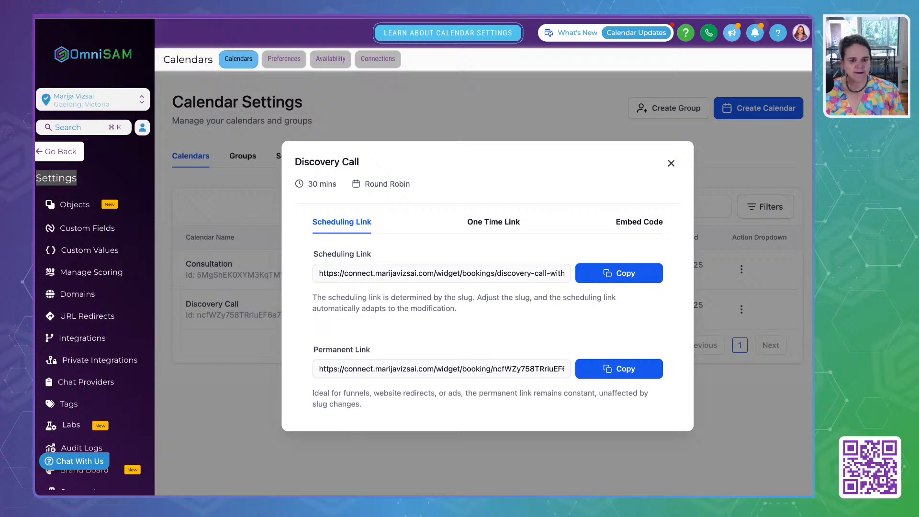
Step: Close the calendar link details and set the footer logo's width to 50 px on the Discovery Call page
{"action": "left_click", "coordinate": [671, 163]}
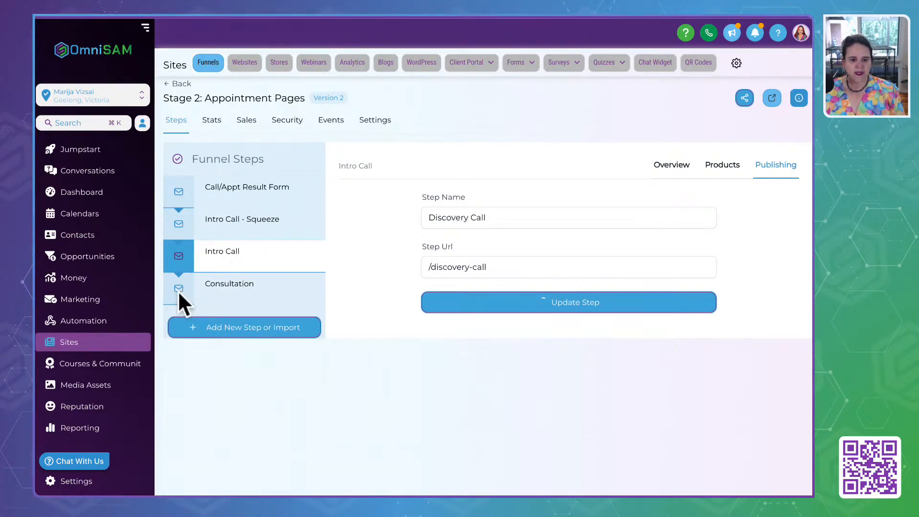
{"action": "left_click", "coordinate": [215, 291]}
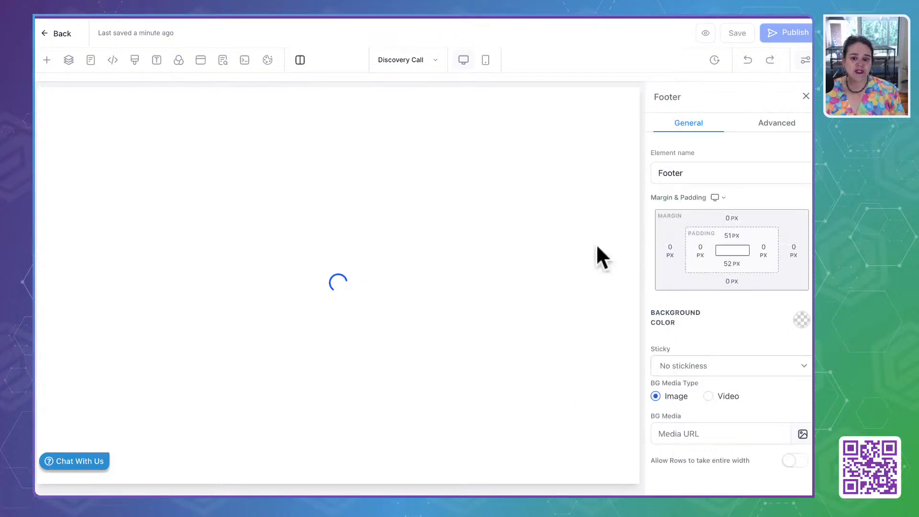
{"action": "scroll", "coordinate": [287, 364], "scroll_direction": "down", "scroll_amount": 3}
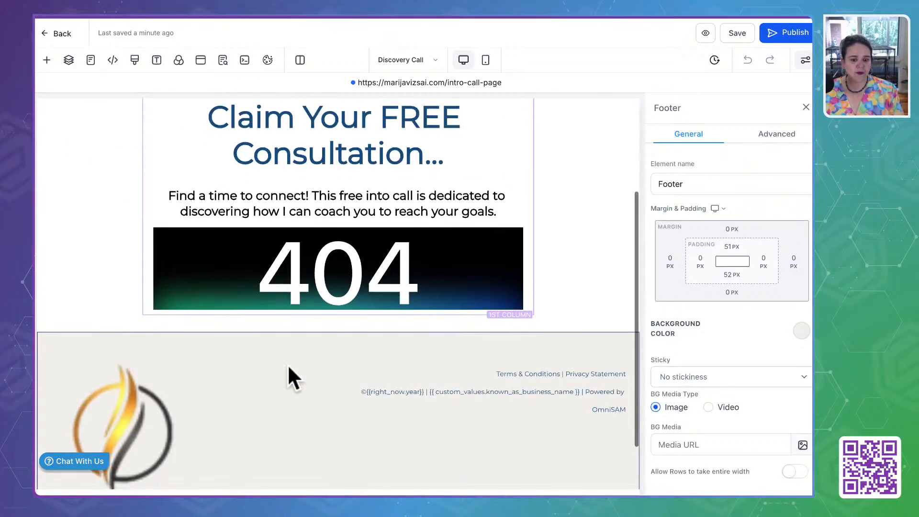
{"action": "left_click", "coordinate": [100, 401]}
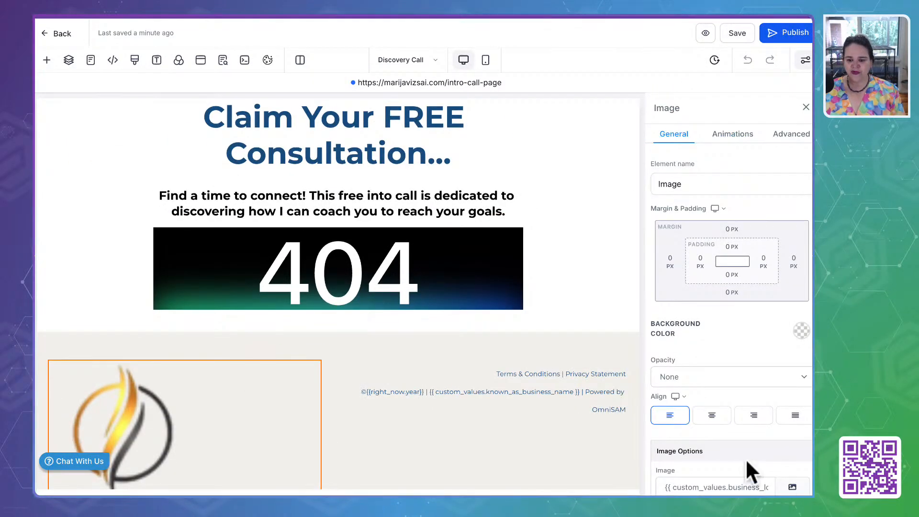
{"action": "scroll", "coordinate": [745, 458], "scroll_direction": "down", "scroll_amount": 5}
{"action": "double_click", "coordinate": [775, 313]}
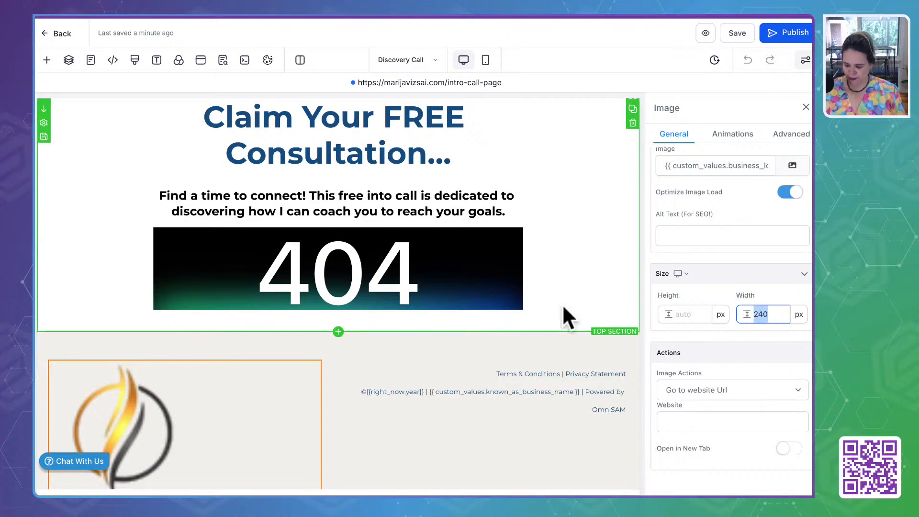
{"action": "type", "text": "50"}
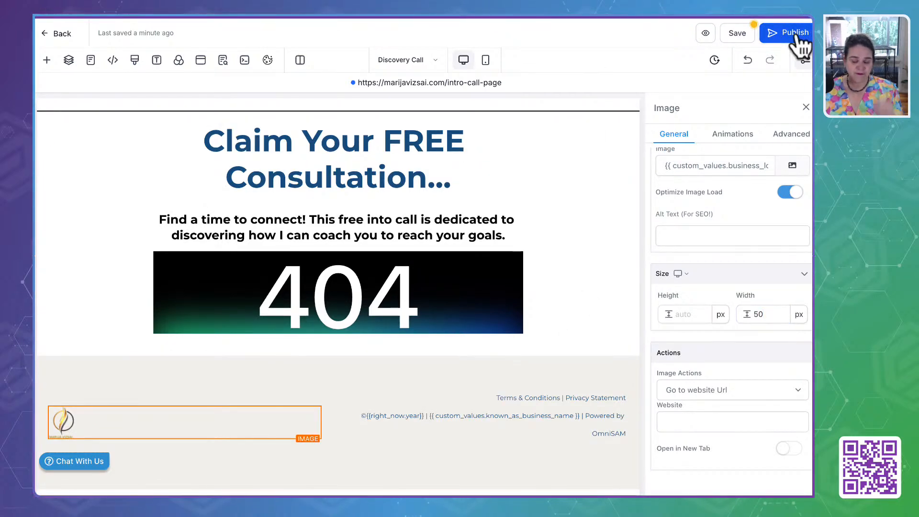
Step: Publish the Discovery Call page without editing the SEO metadata, check its calendar element and return to the funnel steps
{"action": "left_click", "coordinate": [795, 31]}
{"action": "left_click", "coordinate": [546, 300]}
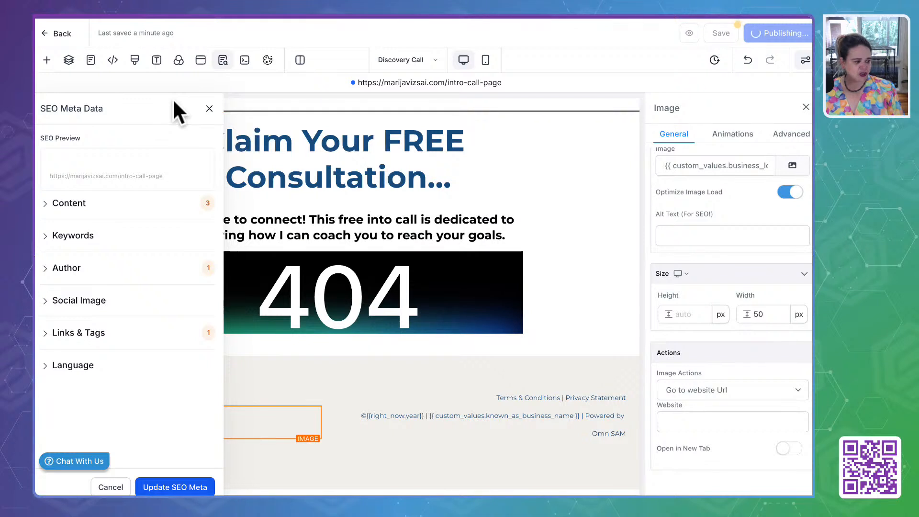
{"action": "left_click", "coordinate": [209, 108]}
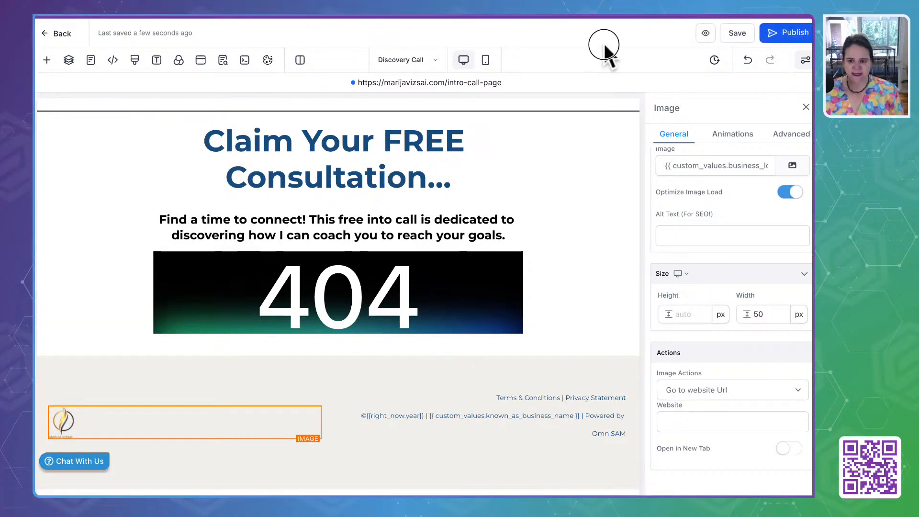
{"action": "left_click", "coordinate": [402, 287]}
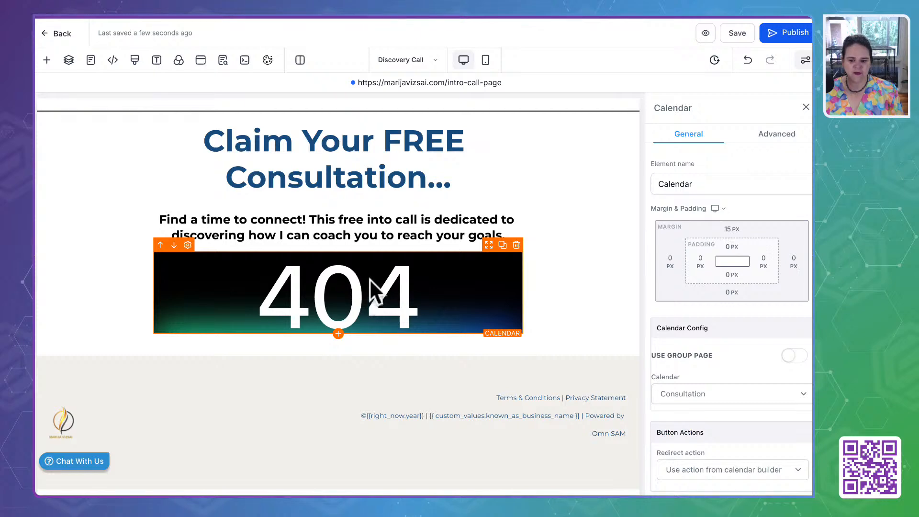
{"action": "left_click", "coordinate": [46, 33]}
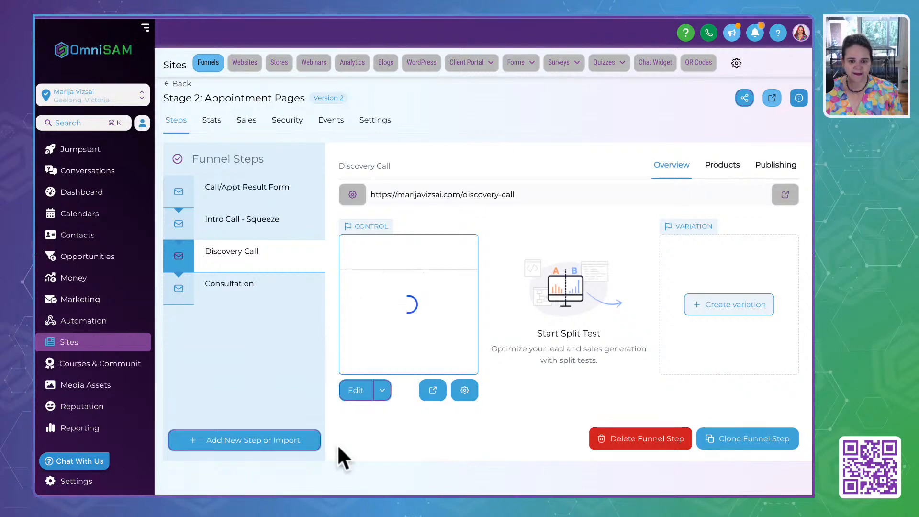
Step: Open the Intro Call - Squeeze page for editing and review its heading, request form and page URL
{"action": "left_click", "coordinate": [223, 285]}
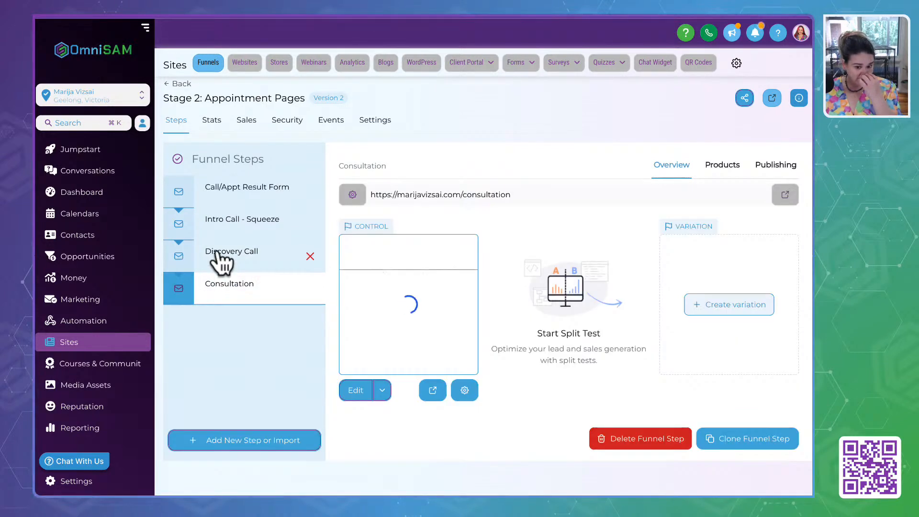
{"action": "left_click", "coordinate": [221, 261]}
{"action": "left_click", "coordinate": [228, 229]}
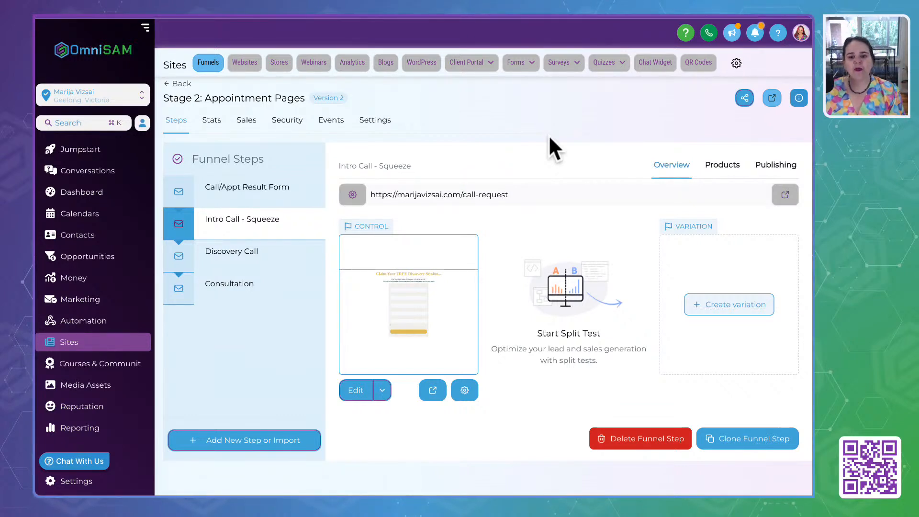
{"action": "left_click", "coordinate": [345, 394]}
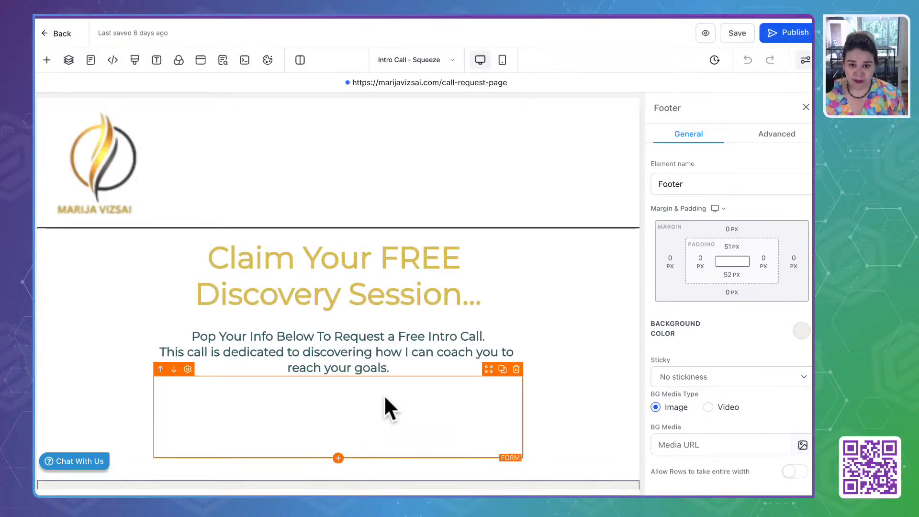
{"action": "scroll", "coordinate": [426, 287], "scroll_direction": "down", "scroll_amount": 3}
{"action": "scroll", "coordinate": [426, 277], "scroll_direction": "down", "scroll_amount": 3}
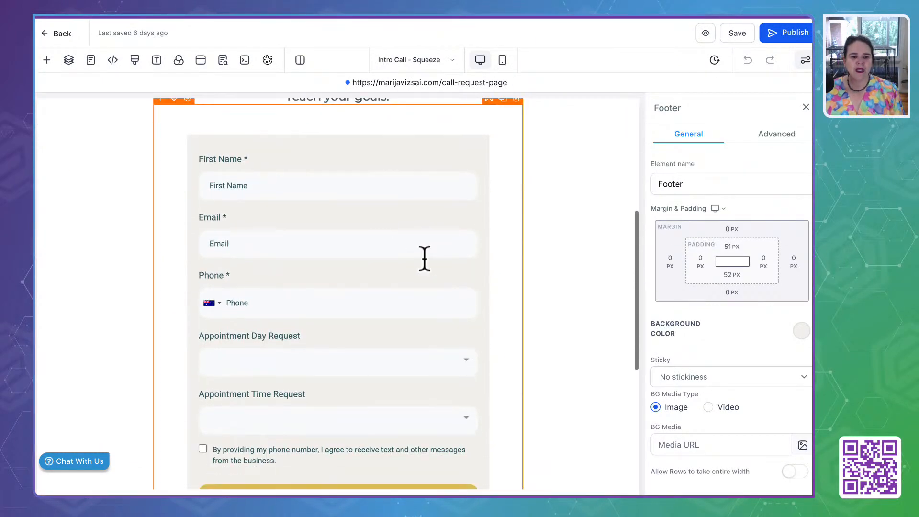
{"action": "scroll", "coordinate": [388, 352], "scroll_direction": "down", "scroll_amount": 4}
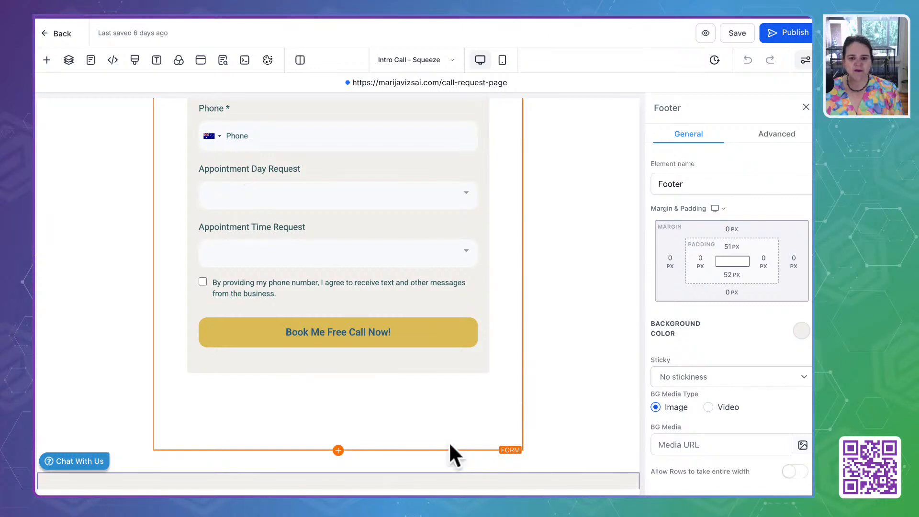
{"action": "scroll", "coordinate": [354, 248], "scroll_direction": "up", "scroll_amount": 10}
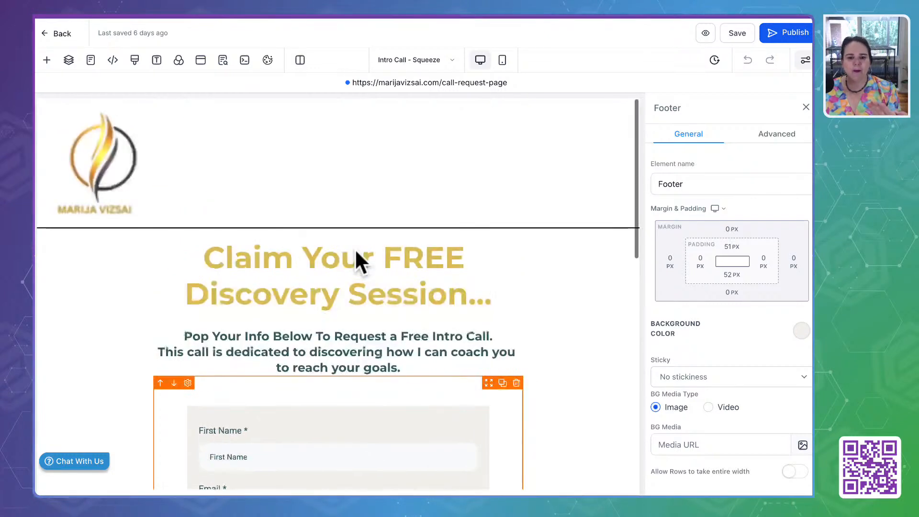
{"action": "left_click_drag", "start_coordinate": [525, 84], "coordinate": [342, 84]}
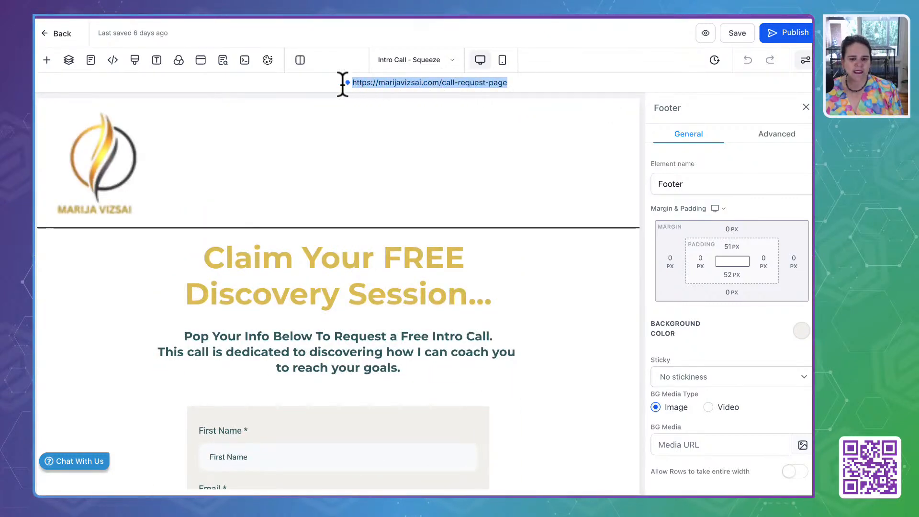
Step: Publish the Intro Call - Squeeze page and dismiss the SEO metadata without editing it
{"action": "left_click", "coordinate": [779, 34]}
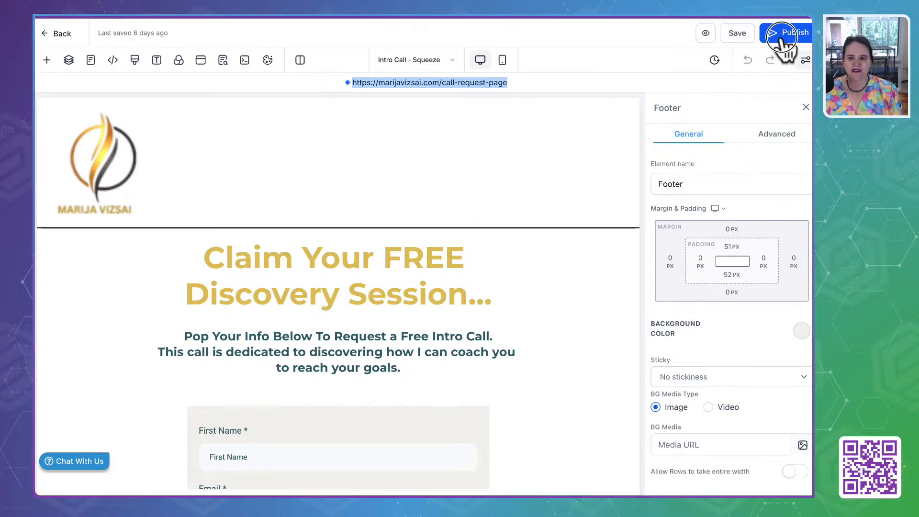
{"action": "left_click", "coordinate": [381, 191]}
{"action": "left_click", "coordinate": [208, 108]}
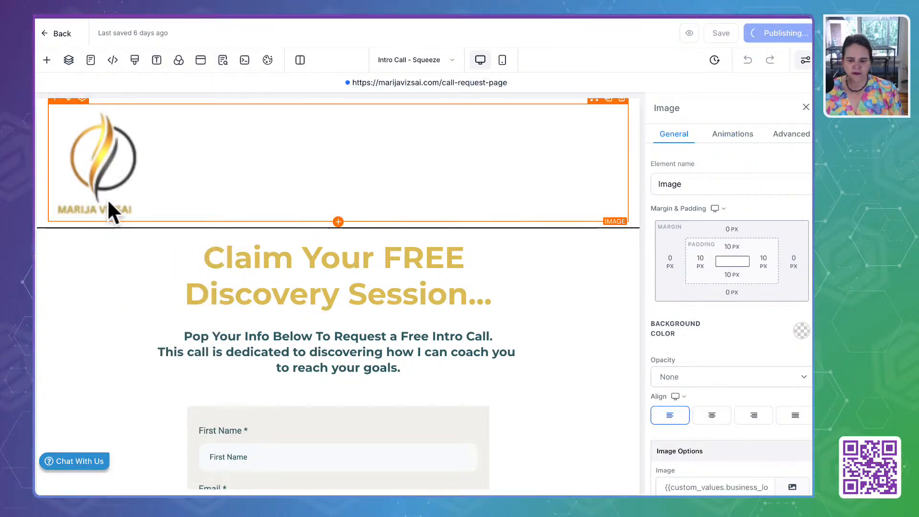
Step: Set the header logo's width to 50 px on the Intro Call - Squeeze page, then save and publish the page
{"action": "scroll", "coordinate": [718, 403], "scroll_direction": "down", "scroll_amount": 5}
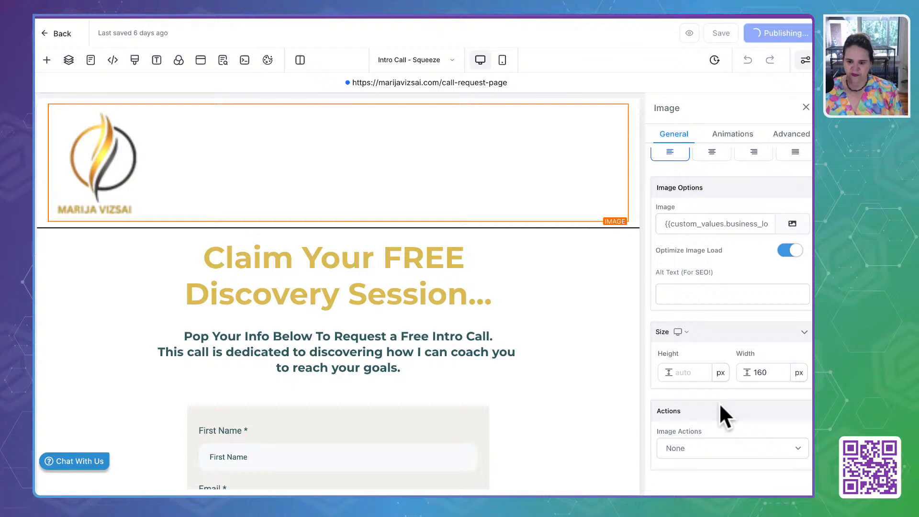
{"action": "double_click", "coordinate": [774, 372]}
{"action": "type", "text": "50"}
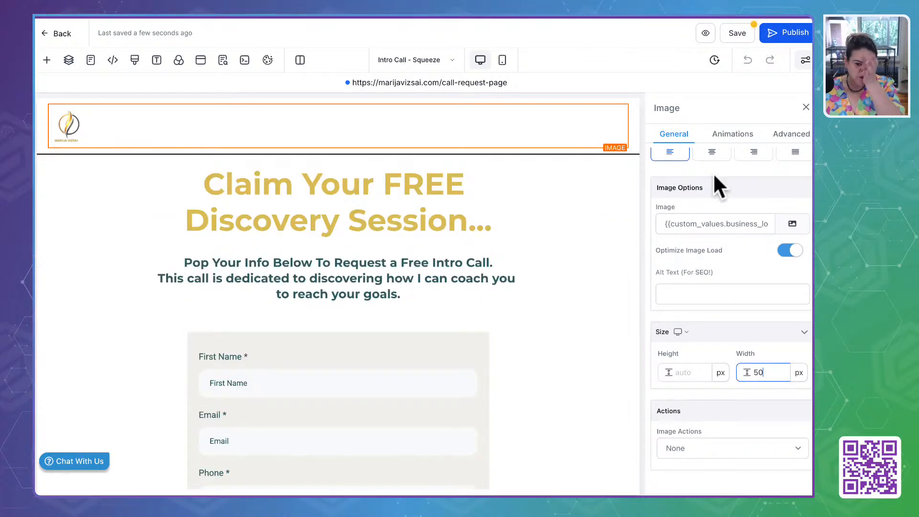
{"action": "left_click", "coordinate": [737, 32]}
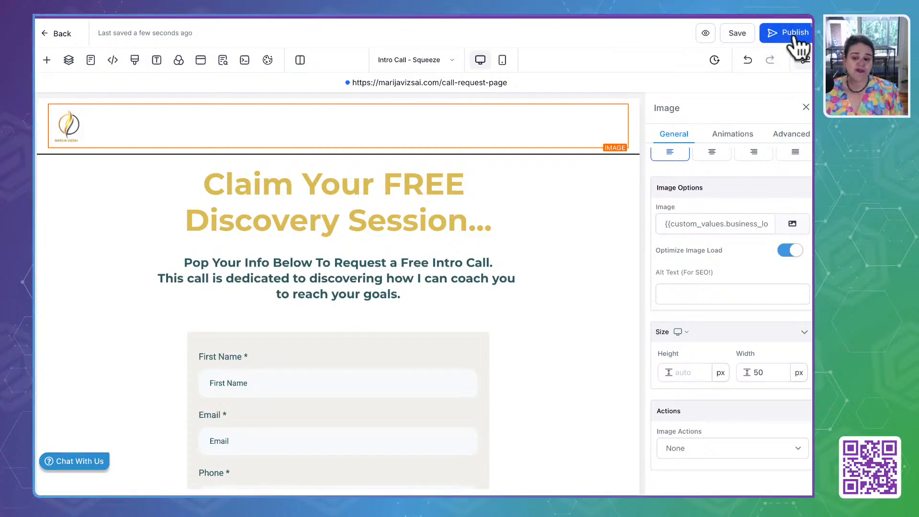
{"action": "left_click", "coordinate": [794, 38]}
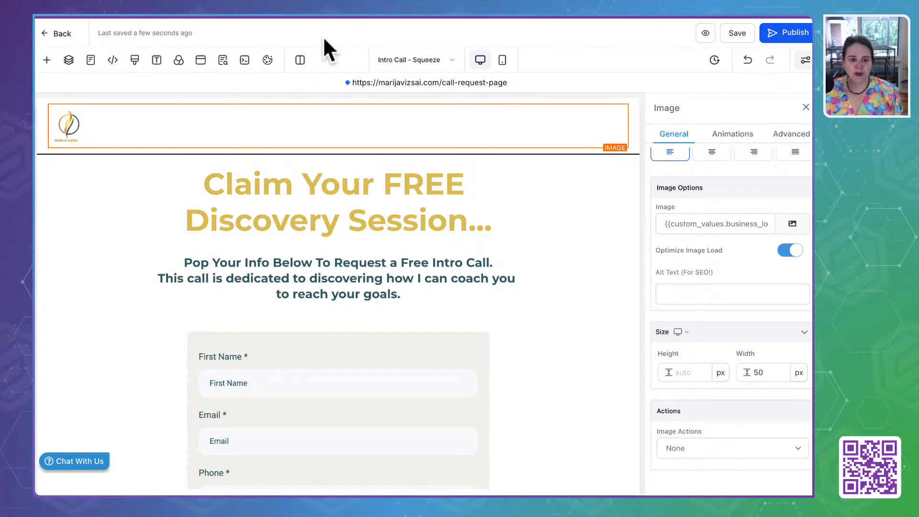
Step: Review the call request page's form and the choices for Appointment Day Request and Appointment Time Request
{"action": "scroll", "coordinate": [308, 264], "scroll_direction": "down", "scroll_amount": 5}
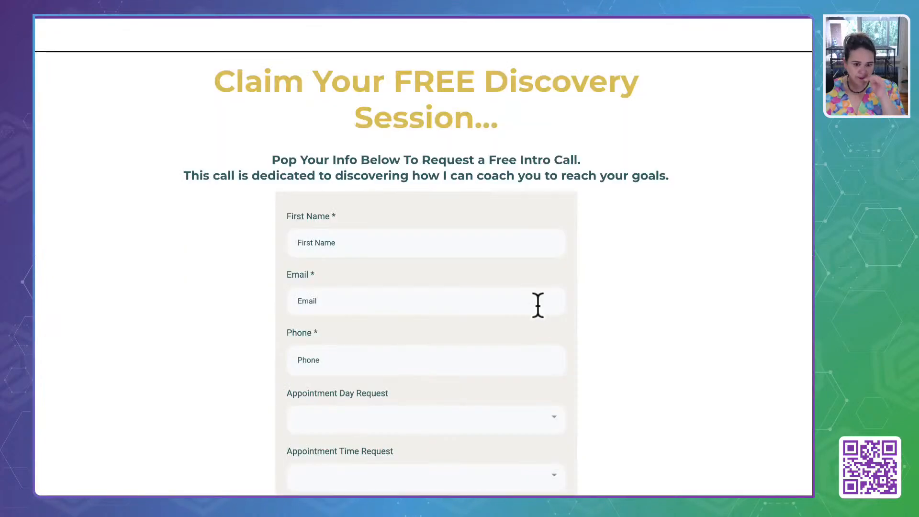
{"action": "scroll", "coordinate": [453, 362], "scroll_direction": "down", "scroll_amount": 2}
{"action": "left_click", "coordinate": [359, 269]}
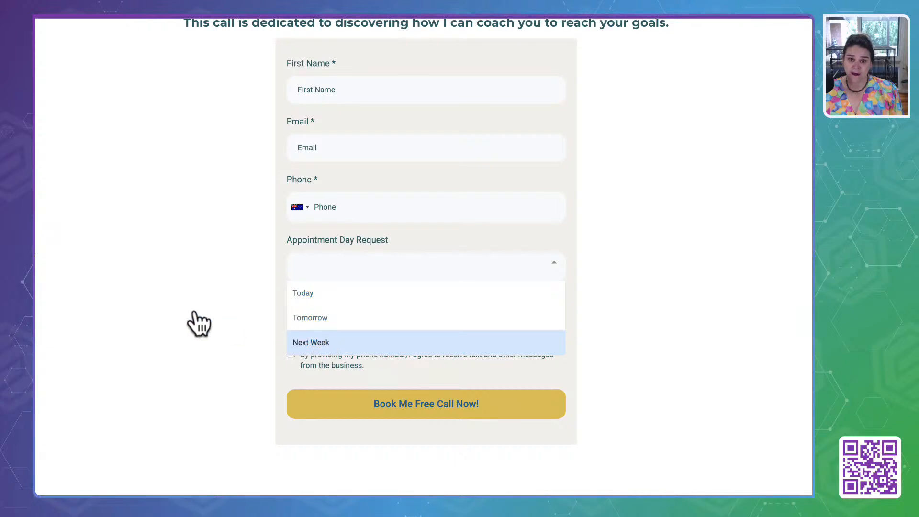
{"action": "left_click", "coordinate": [198, 322]}
{"action": "left_click", "coordinate": [374, 317]}
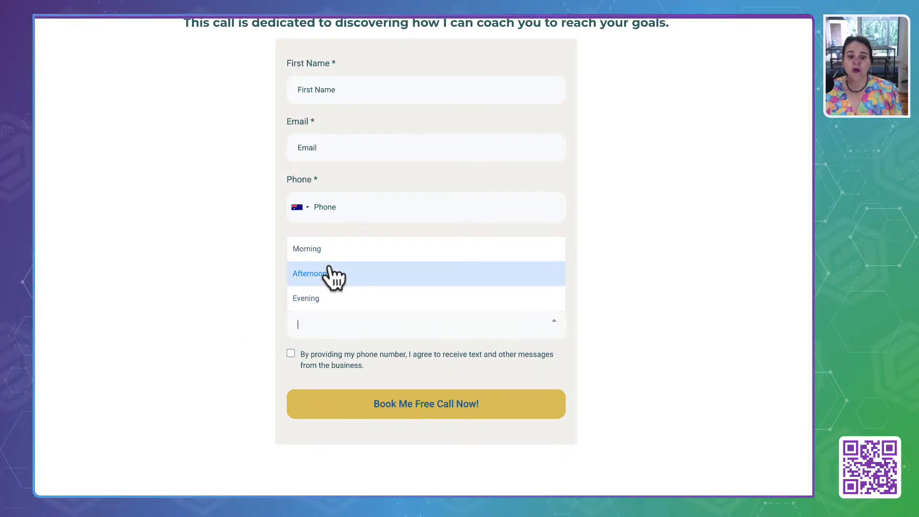
{"action": "left_click", "coordinate": [236, 321]}
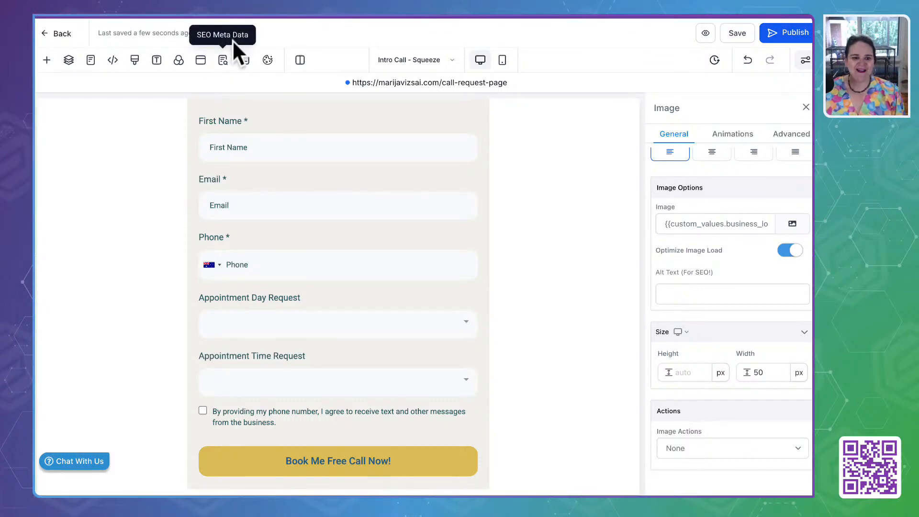
Step: Open the Call/Appt Result Form page and look through its form down to the Submit button
{"action": "left_click", "coordinate": [412, 68]}
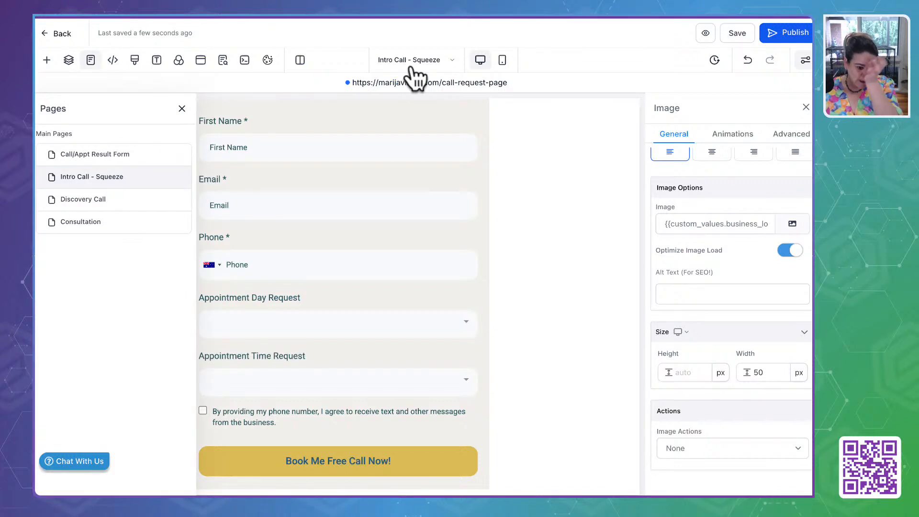
{"action": "left_click", "coordinate": [103, 154]}
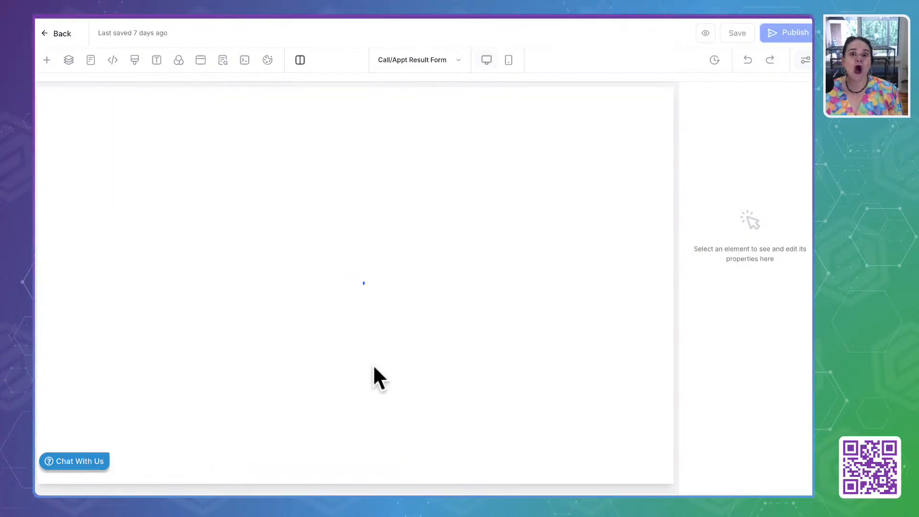
{"action": "scroll", "coordinate": [374, 368], "scroll_direction": "down", "scroll_amount": 8}
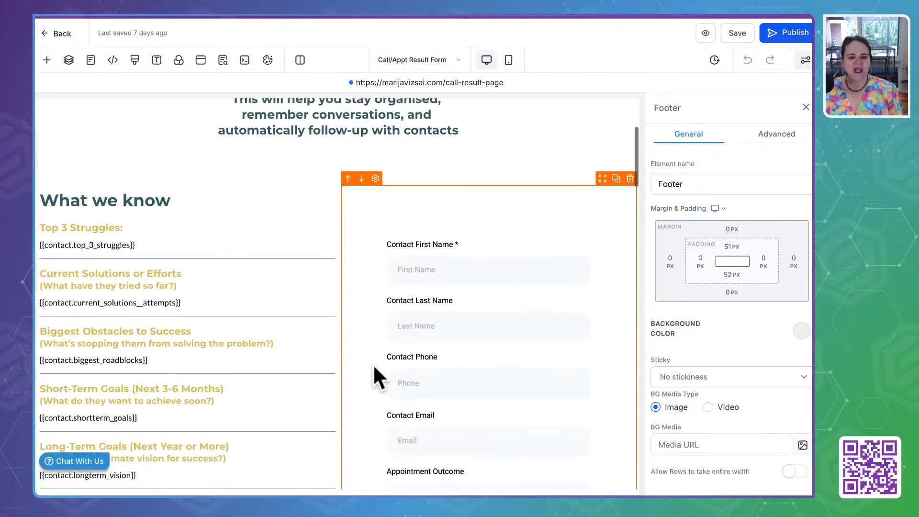
{"action": "scroll", "coordinate": [373, 367], "scroll_direction": "down", "scroll_amount": 9}
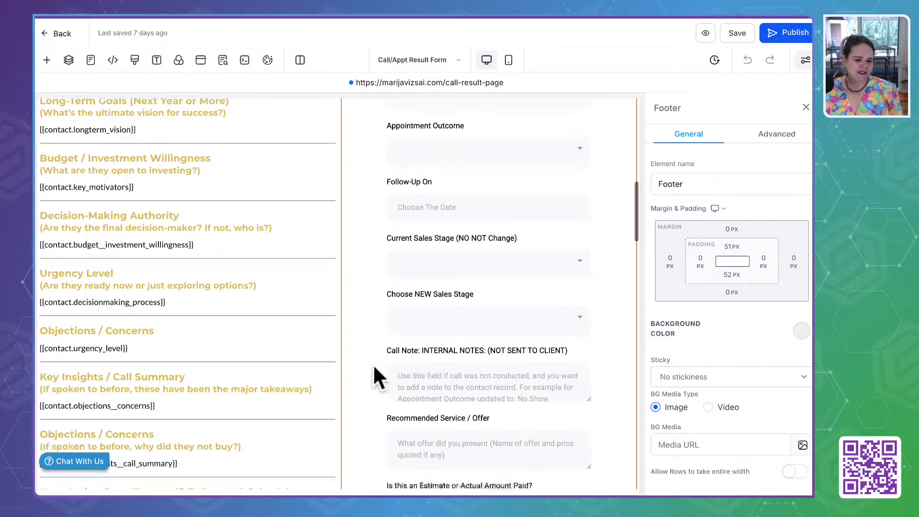
{"action": "scroll", "coordinate": [373, 367], "scroll_direction": "down", "scroll_amount": 6}
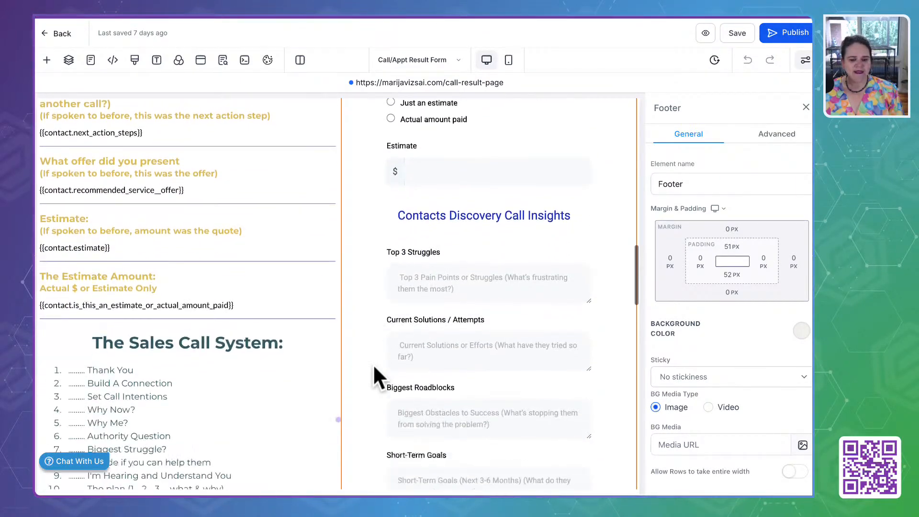
{"action": "scroll", "coordinate": [374, 367], "scroll_direction": "down", "scroll_amount": 6}
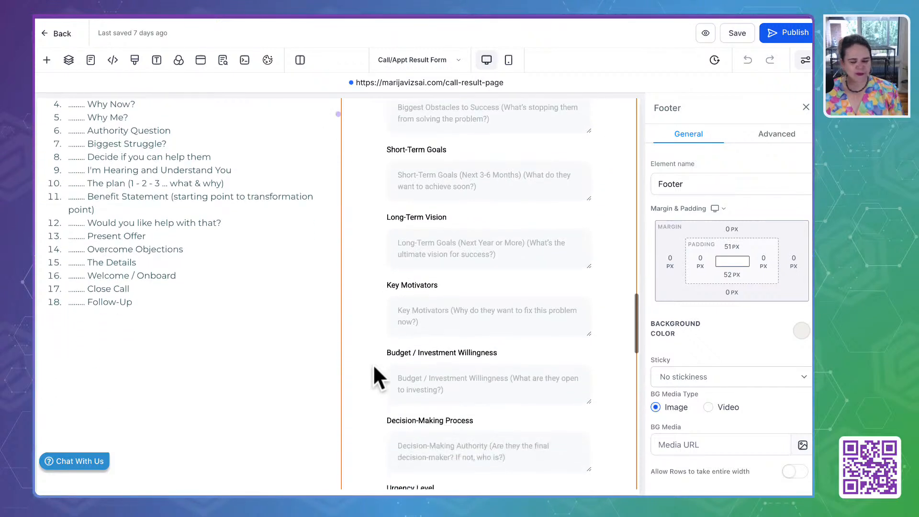
{"action": "scroll", "coordinate": [373, 367], "scroll_direction": "down", "scroll_amount": 7}
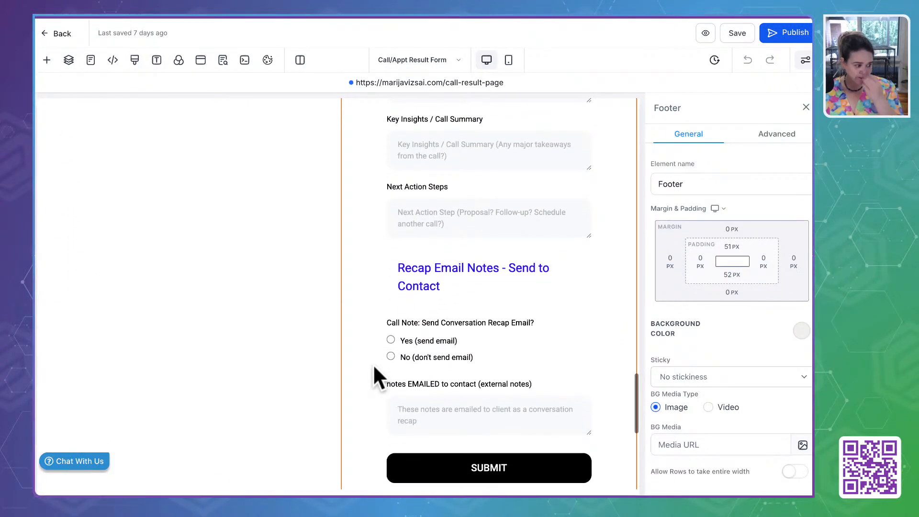
Step: Return to the What we know section and highlight the merge fields for Top 3 Struggles and Current Solutions or Efforts
{"action": "scroll", "coordinate": [373, 356], "scroll_direction": "up", "scroll_amount": 20}
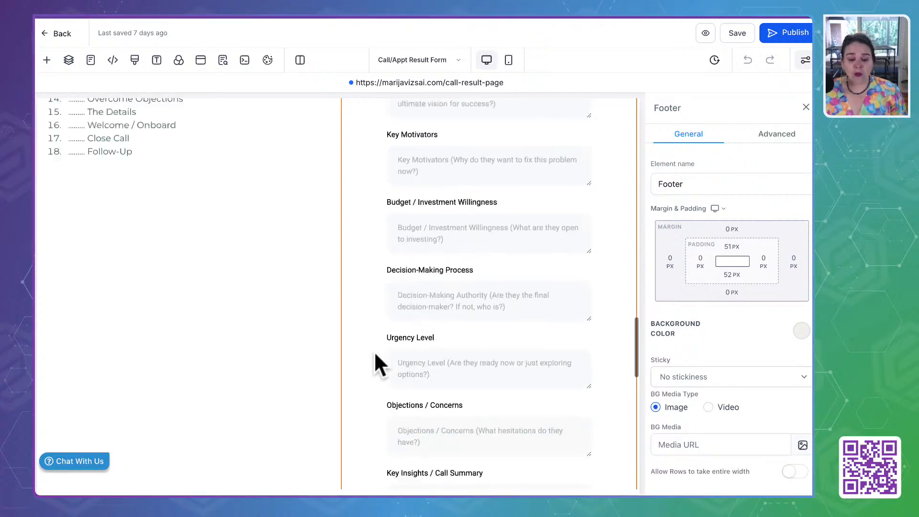
{"action": "scroll", "coordinate": [364, 347], "scroll_direction": "up", "scroll_amount": 4}
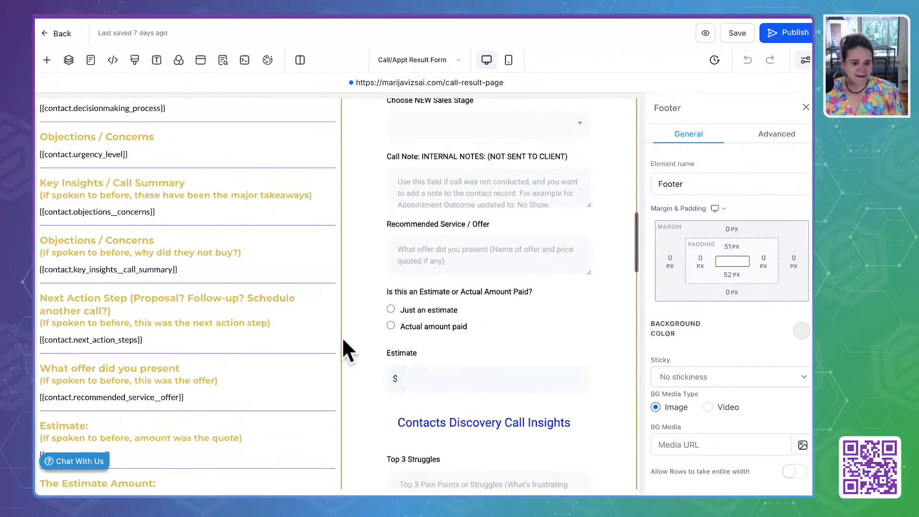
{"action": "scroll", "coordinate": [263, 272], "scroll_direction": "up", "scroll_amount": 3}
{"action": "scroll", "coordinate": [262, 271], "scroll_direction": "up", "scroll_amount": 6}
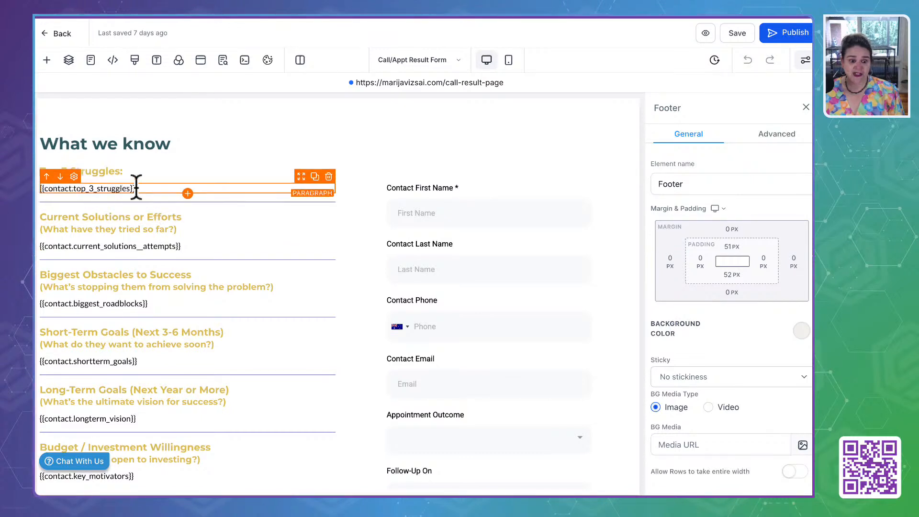
{"action": "left_click_drag", "start_coordinate": [138, 188], "coordinate": [38, 186]}
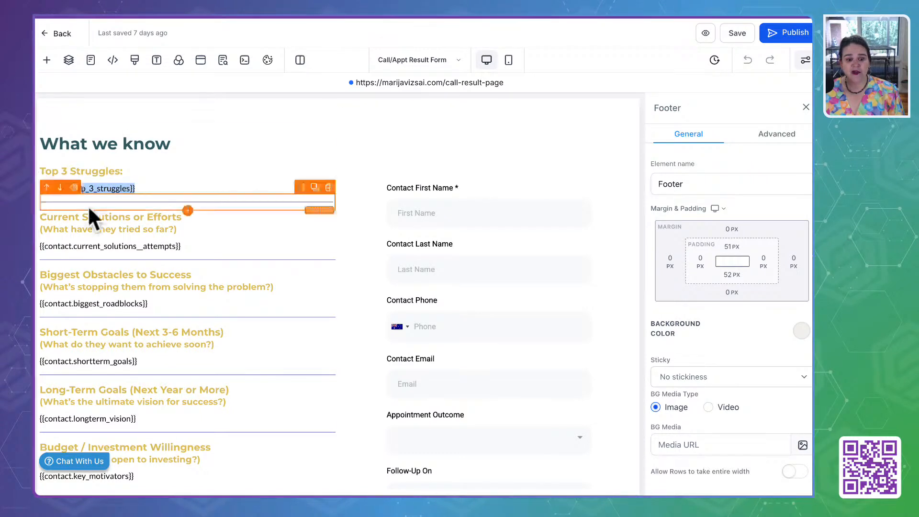
{"action": "left_click_drag", "start_coordinate": [185, 246], "coordinate": [38, 247]}
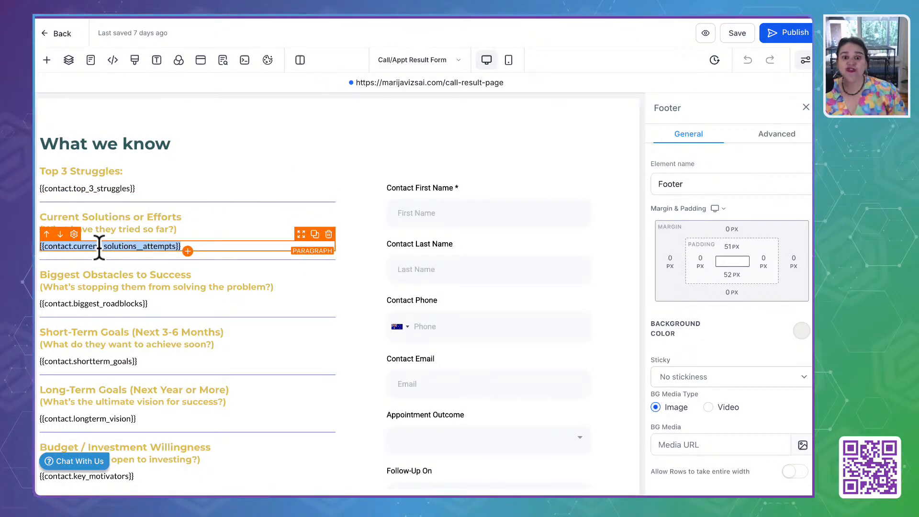
Step: Examine the remaining merge fields in the What we know section, from Biggest Obstacles to Success to The Estimate Amount
{"action": "scroll", "coordinate": [96, 301], "scroll_direction": "down", "scroll_amount": 3}
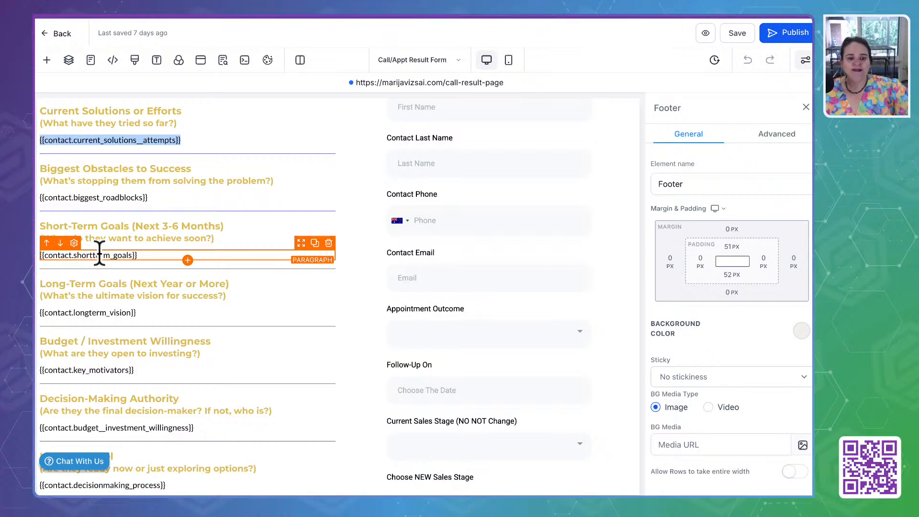
{"action": "scroll", "coordinate": [98, 253], "scroll_direction": "down", "scroll_amount": 1}
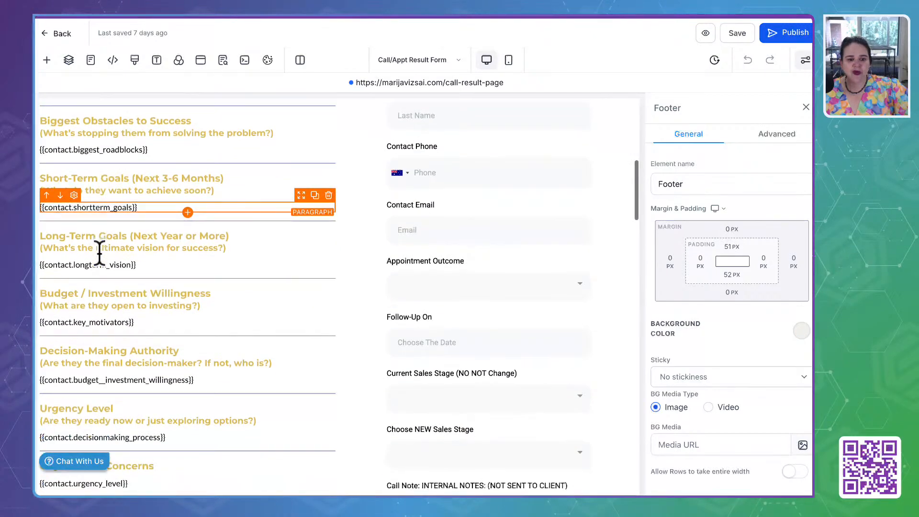
{"action": "scroll", "coordinate": [97, 262], "scroll_direction": "down", "scroll_amount": 1}
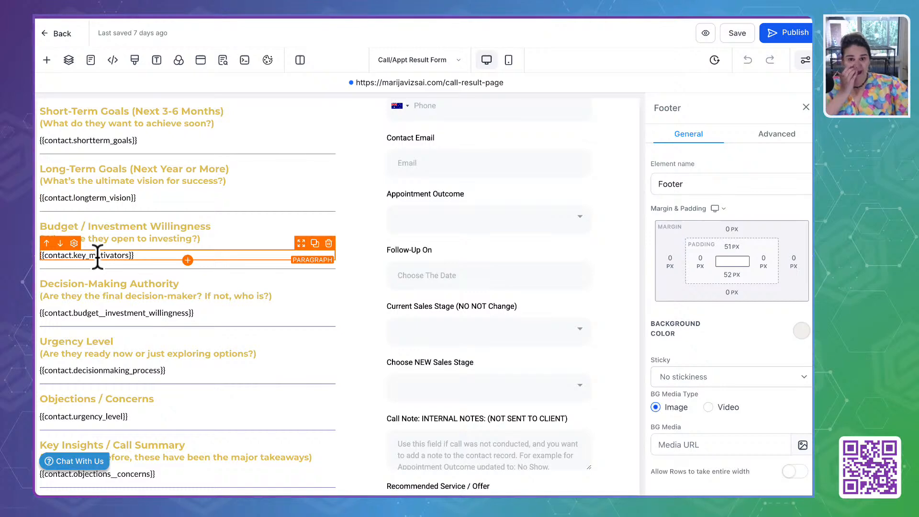
{"action": "scroll", "coordinate": [97, 257], "scroll_direction": "down", "scroll_amount": 2}
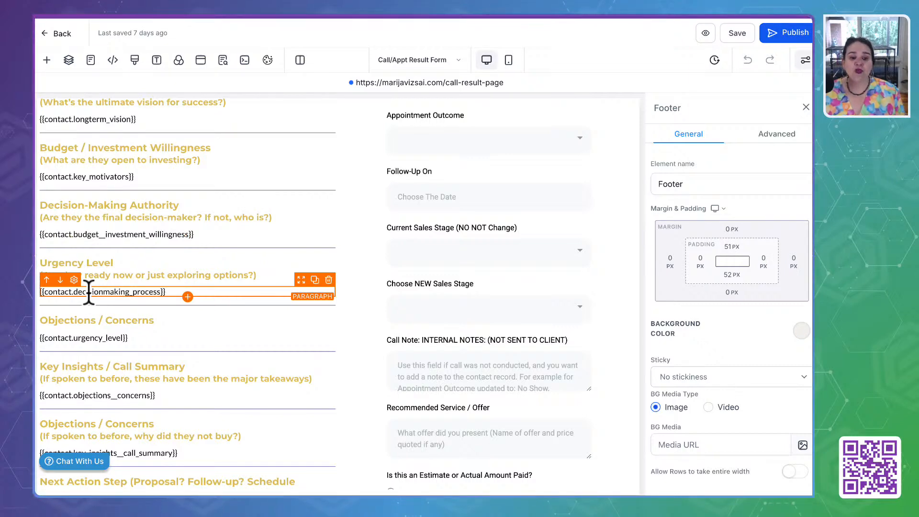
{"action": "scroll", "coordinate": [89, 291], "scroll_direction": "down", "scroll_amount": 2}
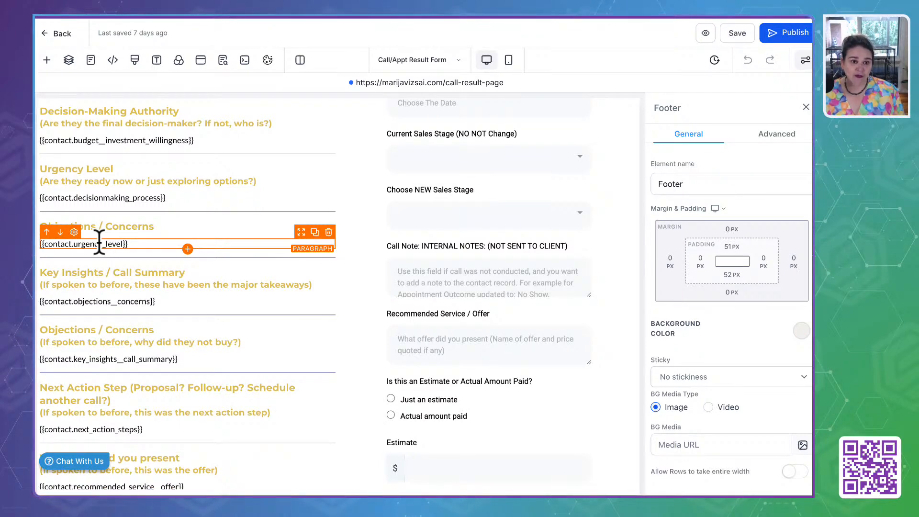
{"action": "scroll", "coordinate": [99, 243], "scroll_direction": "down", "scroll_amount": 1}
{"action": "scroll", "coordinate": [99, 242], "scroll_direction": "down", "scroll_amount": 1}
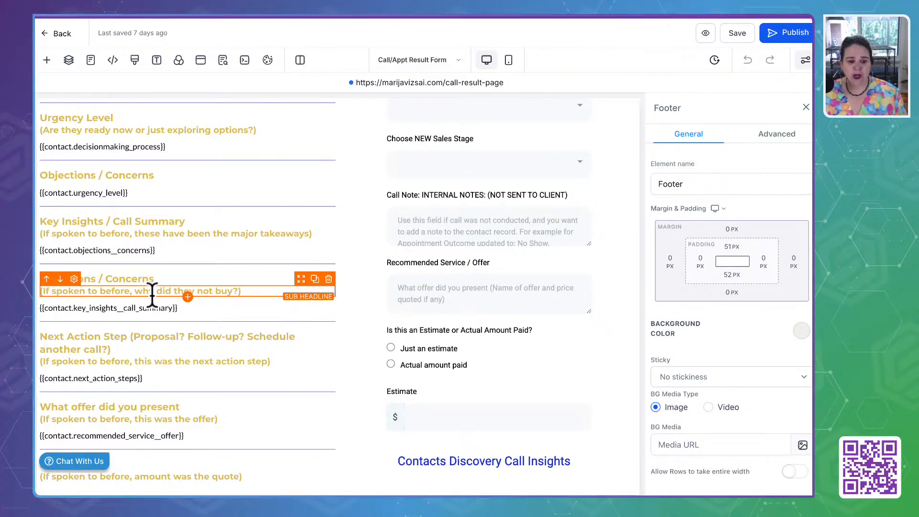
{"action": "scroll", "coordinate": [150, 295], "scroll_direction": "down", "scroll_amount": 2}
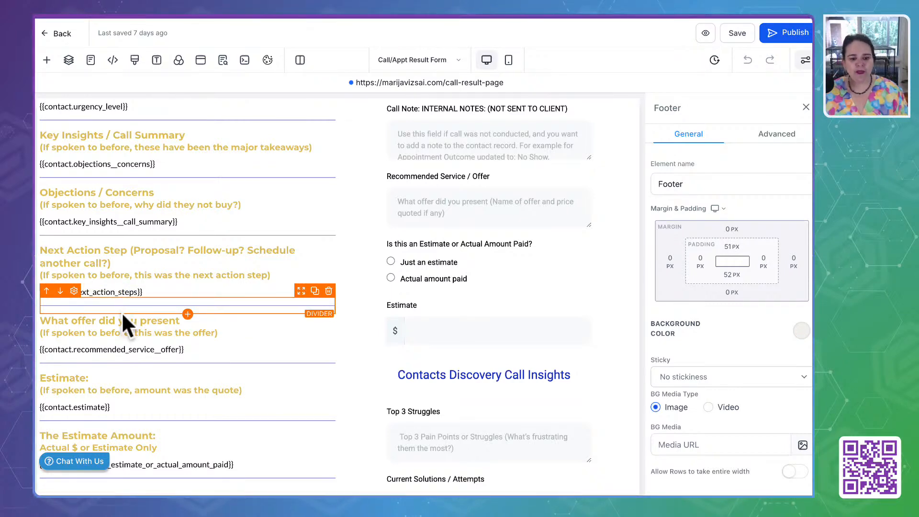
{"action": "scroll", "coordinate": [122, 311], "scroll_direction": "down", "scroll_amount": 1}
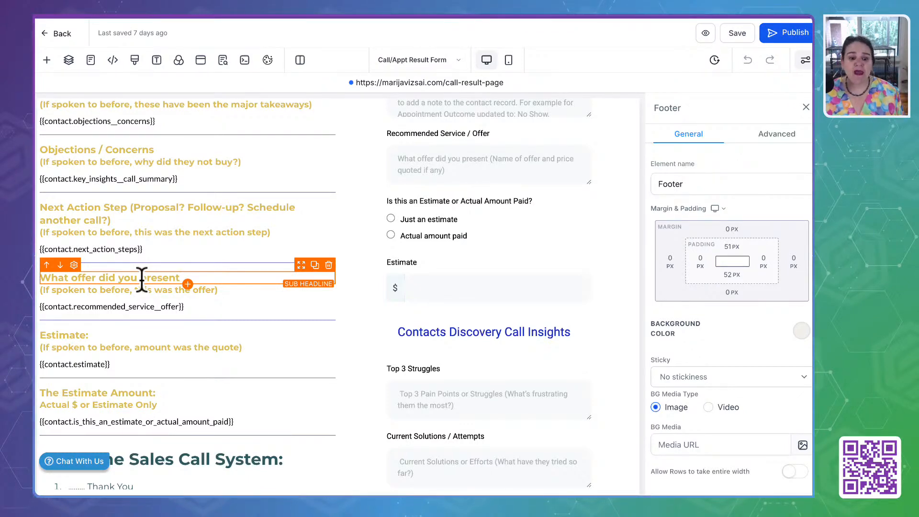
{"action": "scroll", "coordinate": [129, 280], "scroll_direction": "down", "scroll_amount": 2}
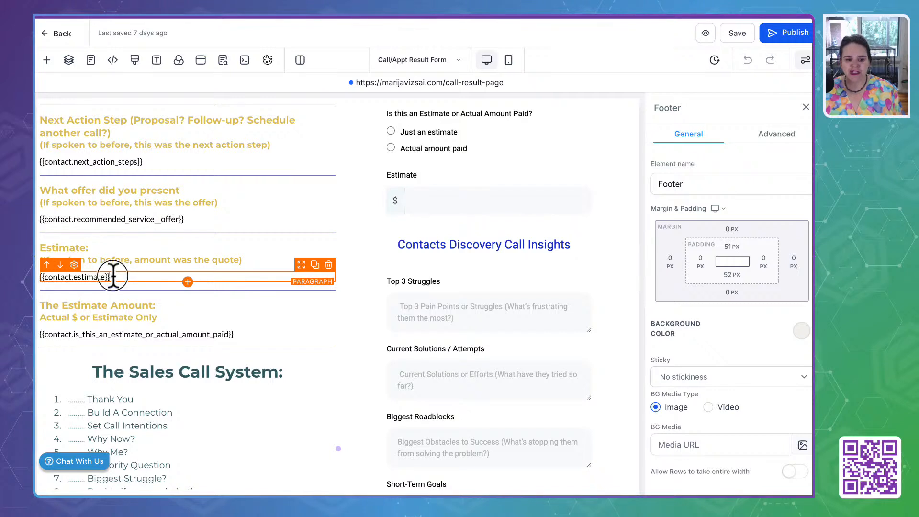
{"action": "left_click", "coordinate": [113, 276]}
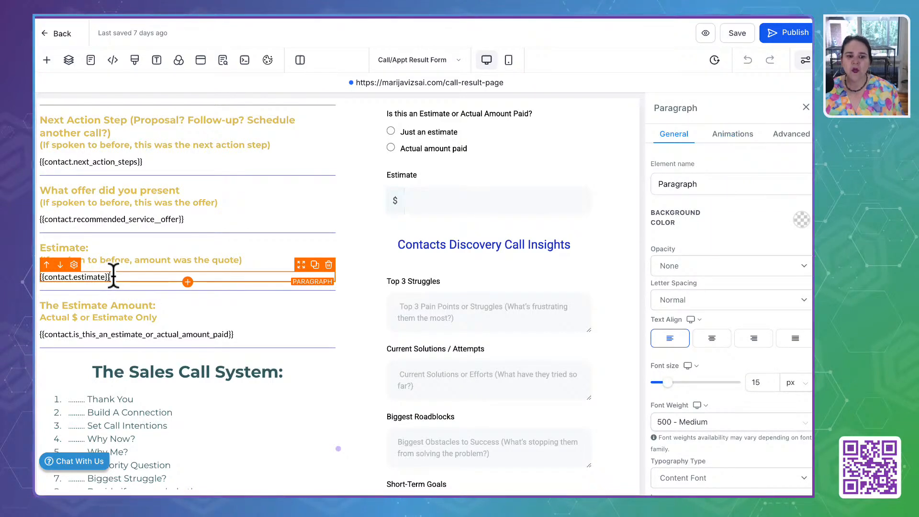
{"action": "left_click", "coordinate": [109, 332]}
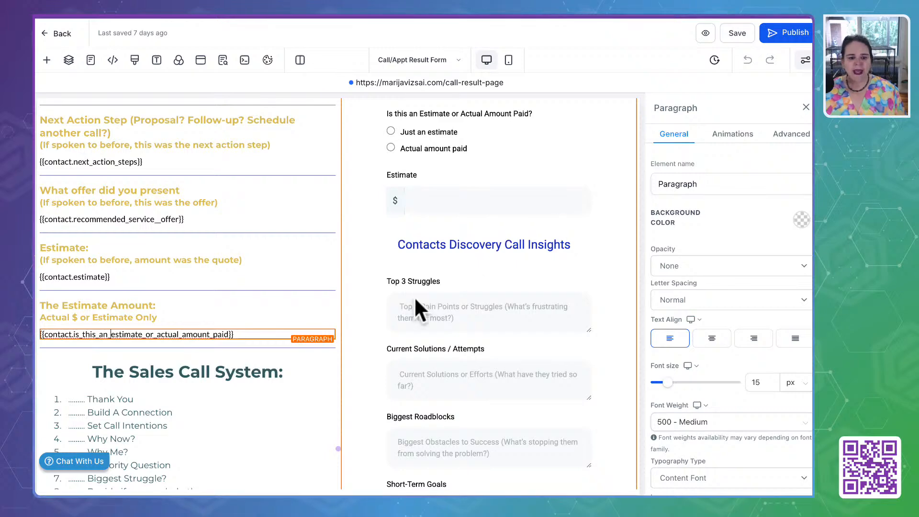
Step: Review the result form's contact details, appointment outcome, follow-up date, sales stage and internal call note fields
{"action": "scroll", "coordinate": [424, 251], "scroll_direction": "up", "scroll_amount": 9}
{"action": "scroll", "coordinate": [424, 251], "scroll_direction": "up", "scroll_amount": 8}
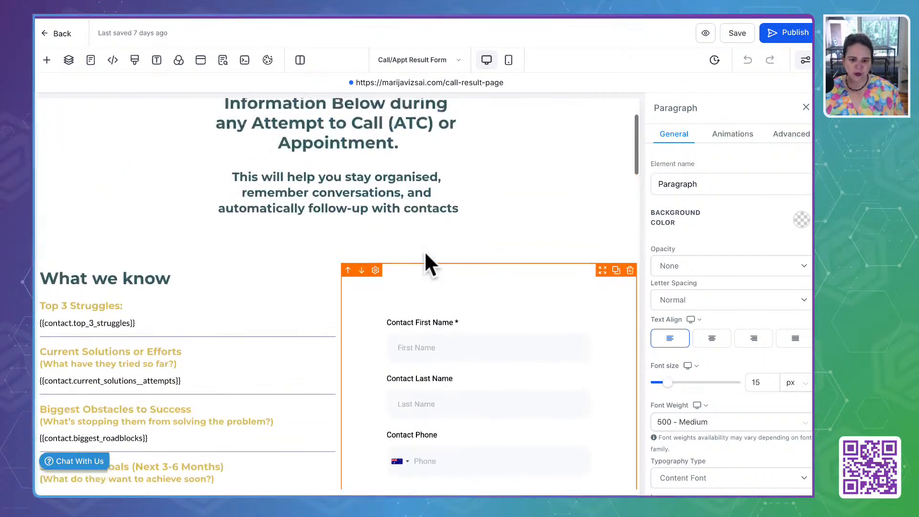
{"action": "scroll", "coordinate": [425, 258], "scroll_direction": "down", "scroll_amount": 5}
{"action": "scroll", "coordinate": [430, 121], "scroll_direction": "up", "scroll_amount": 2}
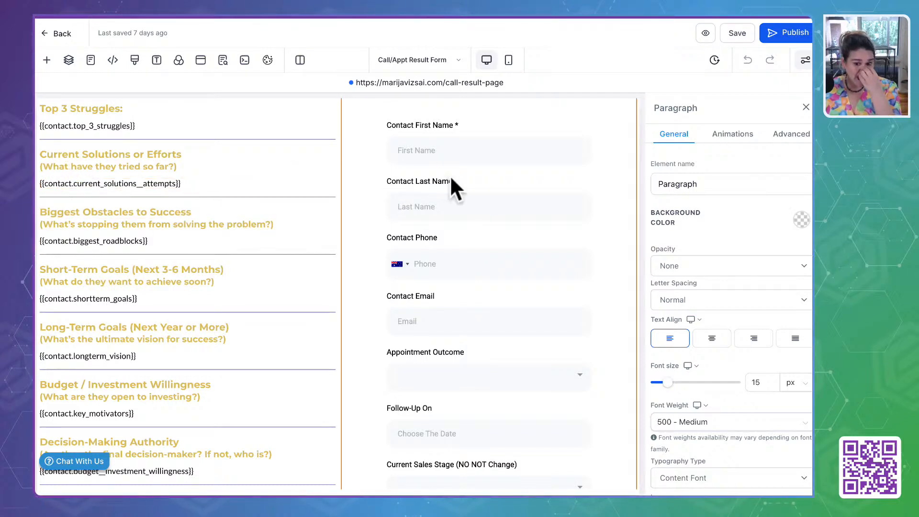
{"action": "scroll", "coordinate": [461, 264], "scroll_direction": "down", "scroll_amount": 1}
{"action": "scroll", "coordinate": [461, 261], "scroll_direction": "down", "scroll_amount": 15}
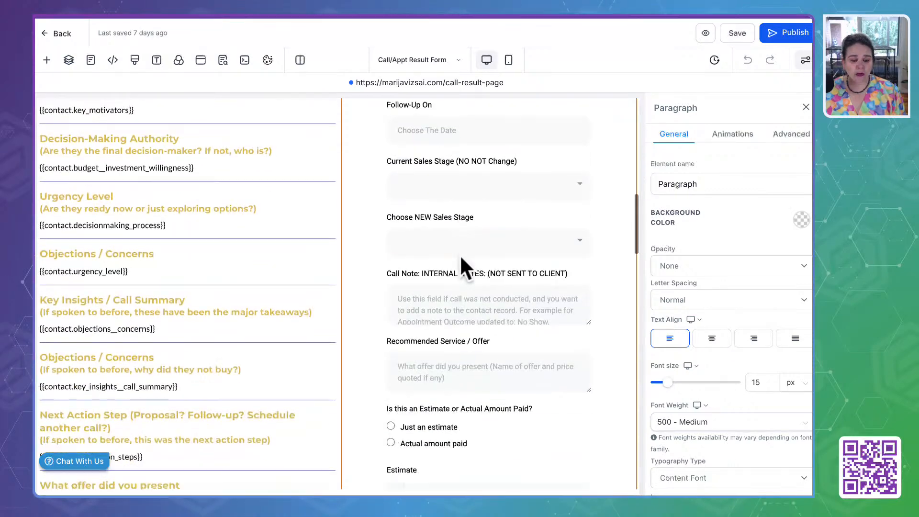
Step: Examine The Sales Call System list, highlighting its items from Thank You to Overcome Objections
{"action": "scroll", "coordinate": [185, 160], "scroll_direction": "up", "scroll_amount": 3}
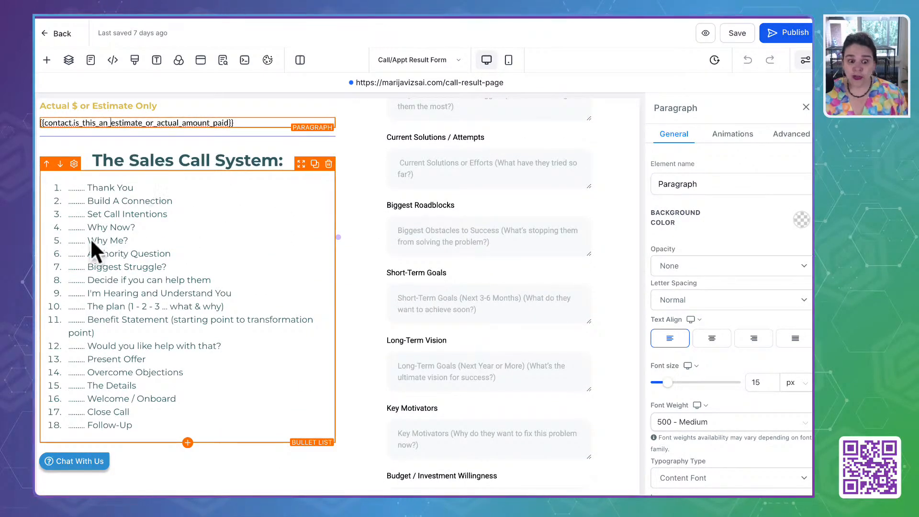
{"action": "left_click_drag", "start_coordinate": [86, 200], "coordinate": [207, 389]}
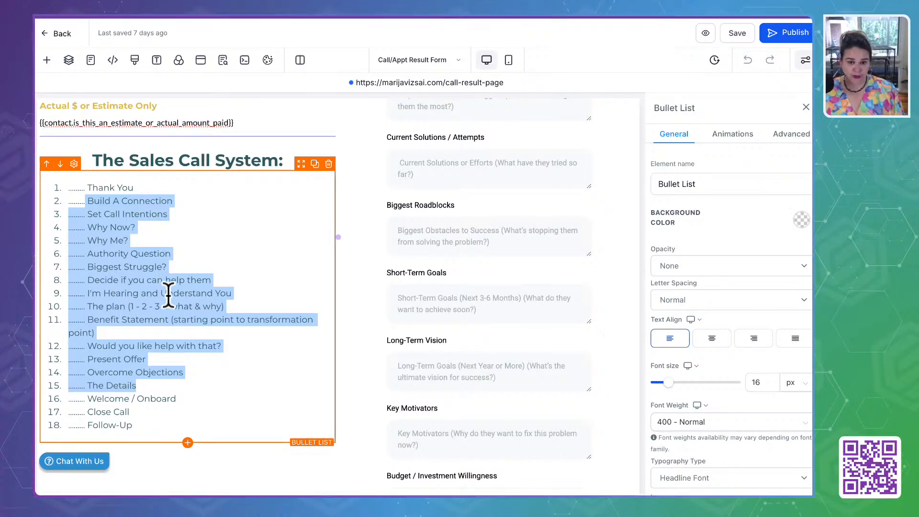
{"action": "left_click", "coordinate": [98, 186]}
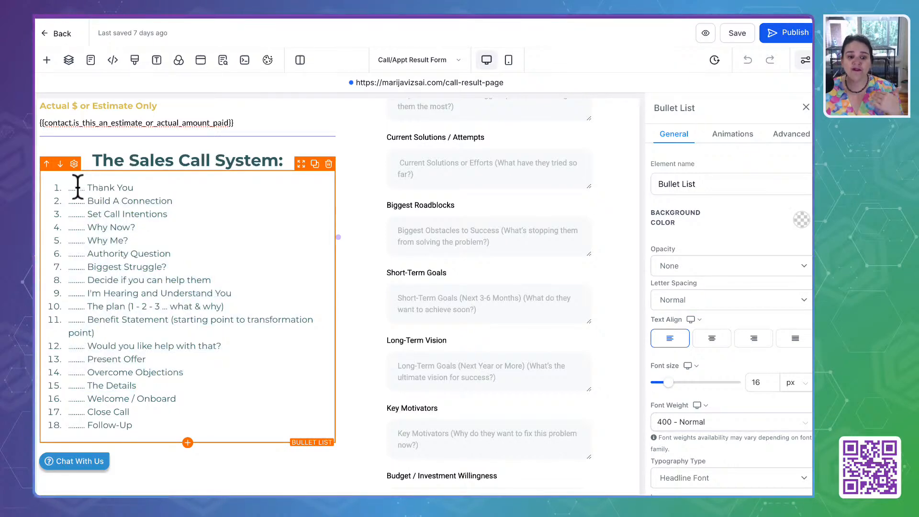
{"action": "left_click_drag", "start_coordinate": [78, 187], "coordinate": [125, 372]}
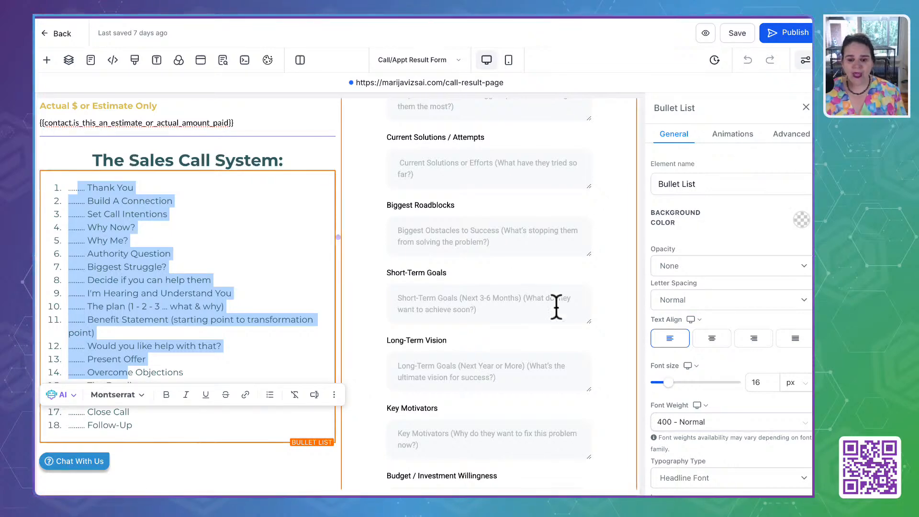
{"action": "scroll", "coordinate": [539, 338], "scroll_direction": "up", "scroll_amount": 3}
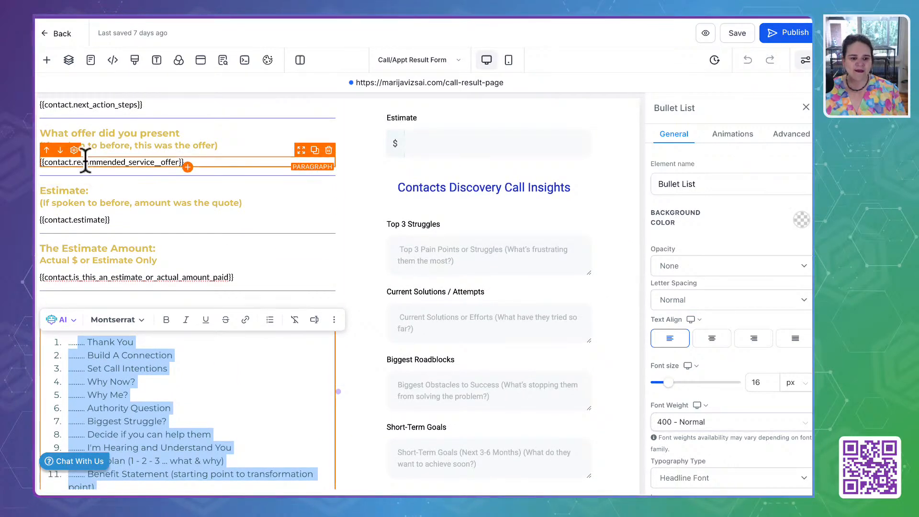
Step: Highlight the merge fields for the presented offer and the next action step in the What we know section
{"action": "left_click_drag", "start_coordinate": [85, 159], "coordinate": [173, 160]}
{"action": "scroll", "coordinate": [173, 160], "scroll_direction": "up", "scroll_amount": 1}
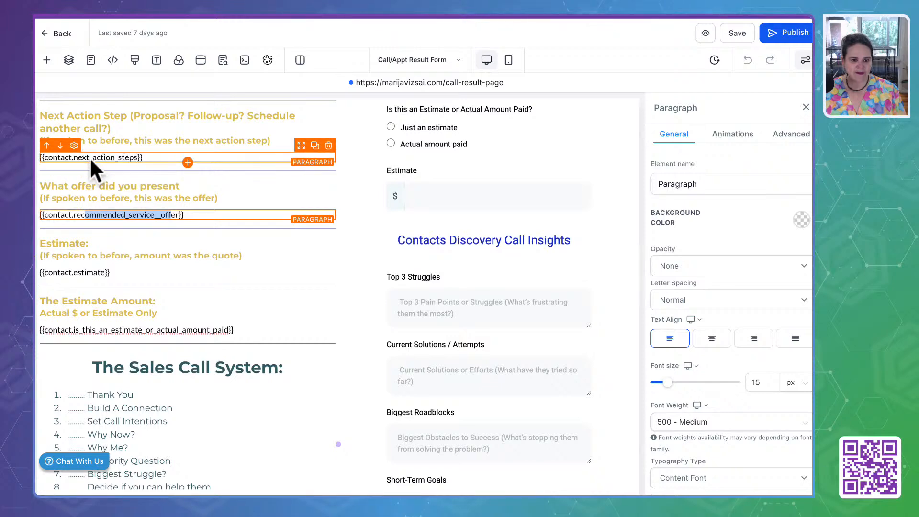
{"action": "left_click_drag", "start_coordinate": [90, 157], "coordinate": [158, 157]}
{"action": "scroll", "coordinate": [463, 286], "scroll_direction": "down", "scroll_amount": 5}
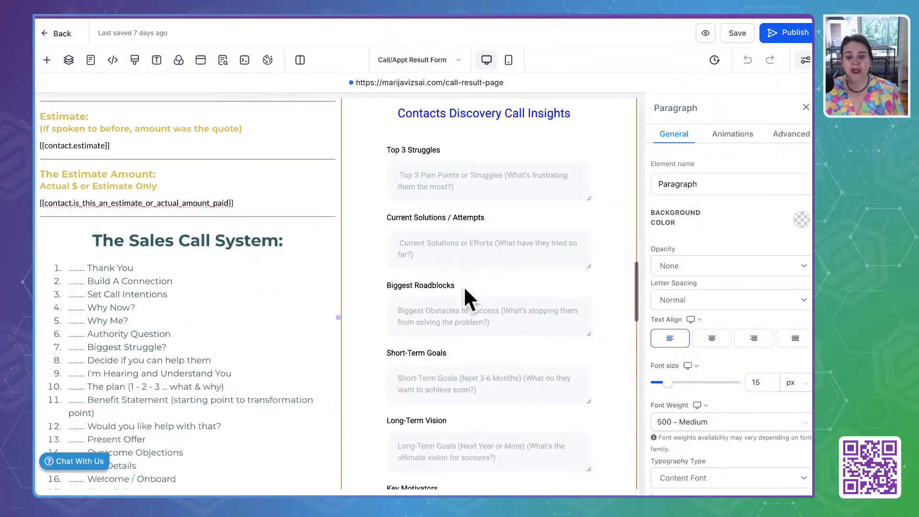
Step: Select the result form and examine its Contacts Discovery Call Insights fields and the Recap Email Notes section
{"action": "left_click", "coordinate": [451, 139]}
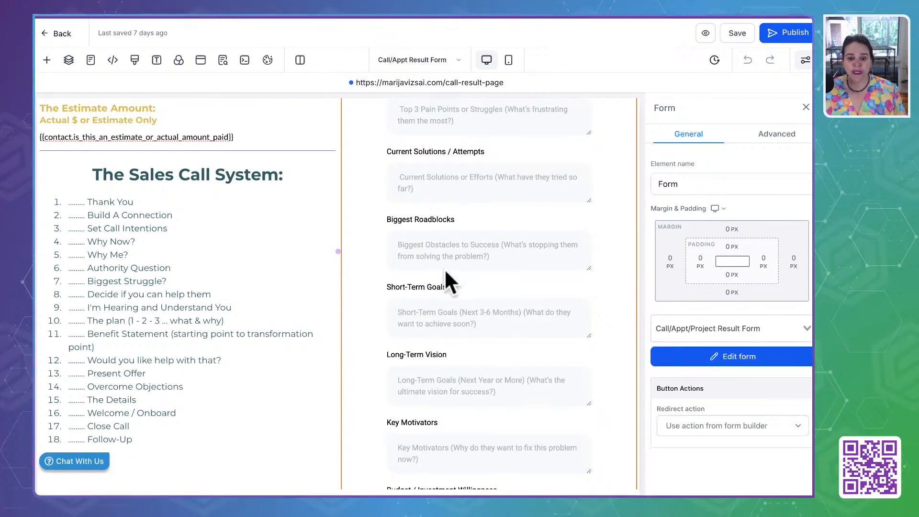
{"action": "scroll", "coordinate": [437, 337], "scroll_direction": "down", "scroll_amount": 3}
{"action": "scroll", "coordinate": [438, 337], "scroll_direction": "down", "scroll_amount": 10}
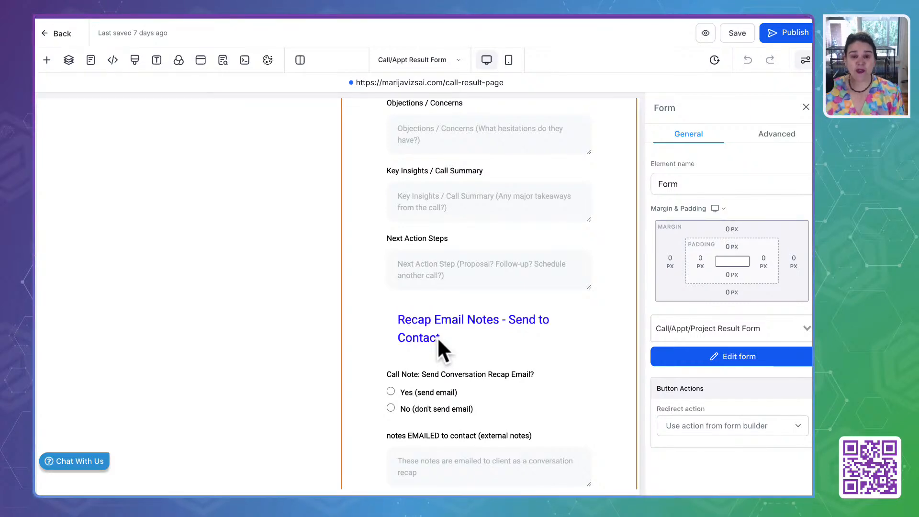
{"action": "scroll", "coordinate": [425, 223], "scroll_direction": "up", "scroll_amount": 1}
{"action": "scroll", "coordinate": [424, 220], "scroll_direction": "up", "scroll_amount": 10}
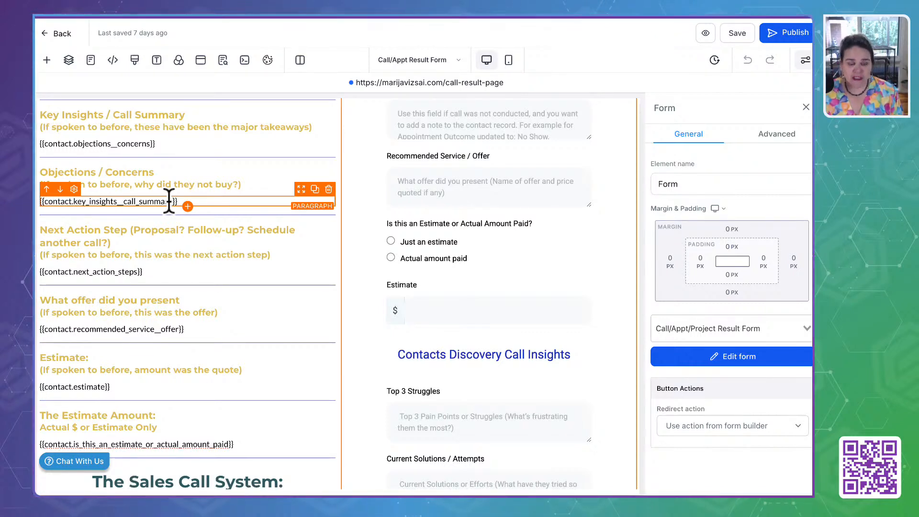
{"action": "scroll", "coordinate": [437, 397], "scroll_direction": "down", "scroll_amount": 4}
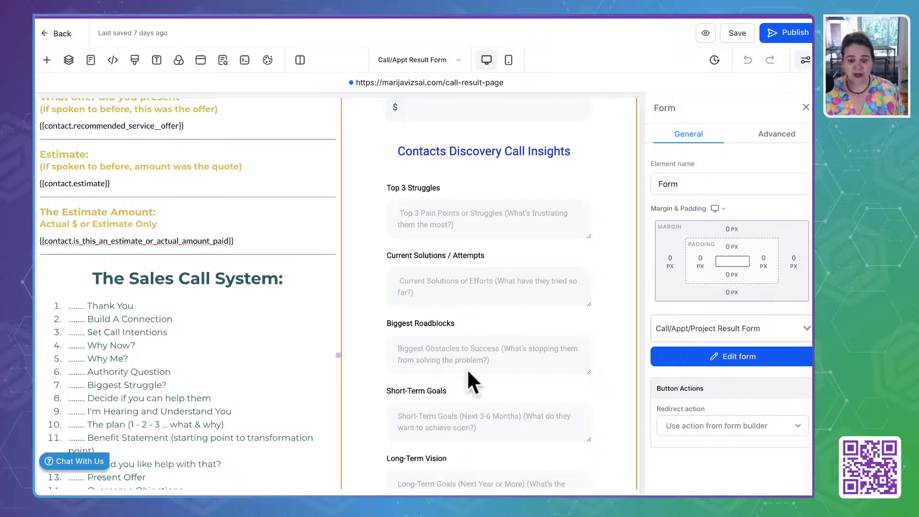
{"action": "scroll", "coordinate": [467, 378], "scroll_direction": "down", "scroll_amount": 3}
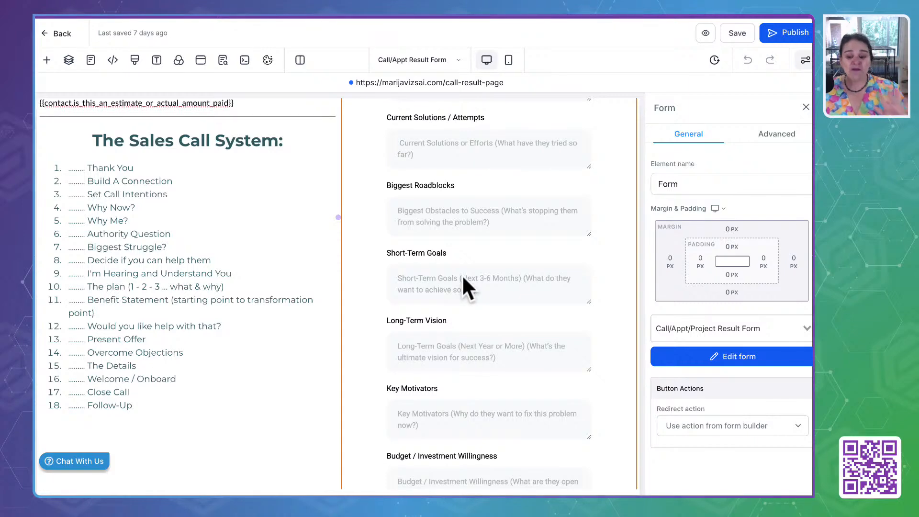
{"action": "scroll", "coordinate": [463, 277], "scroll_direction": "down", "scroll_amount": 8}
{"action": "scroll", "coordinate": [463, 278], "scroll_direction": "down", "scroll_amount": 10}
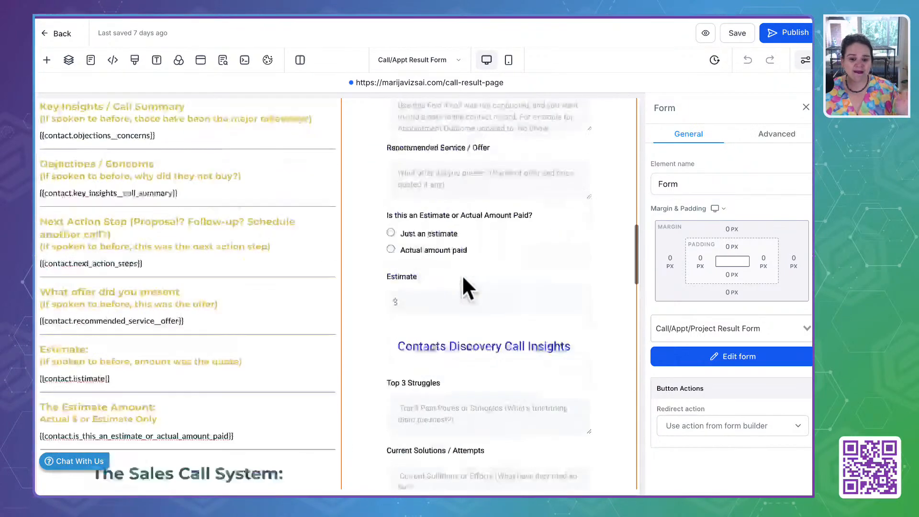
Step: Review the result form again, from the contact details and sales stage fields to the emailed notes and Submit button
{"action": "scroll", "coordinate": [463, 278], "scroll_direction": "up", "scroll_amount": 4}
{"action": "scroll", "coordinate": [463, 278], "scroll_direction": "up", "scroll_amount": 4}
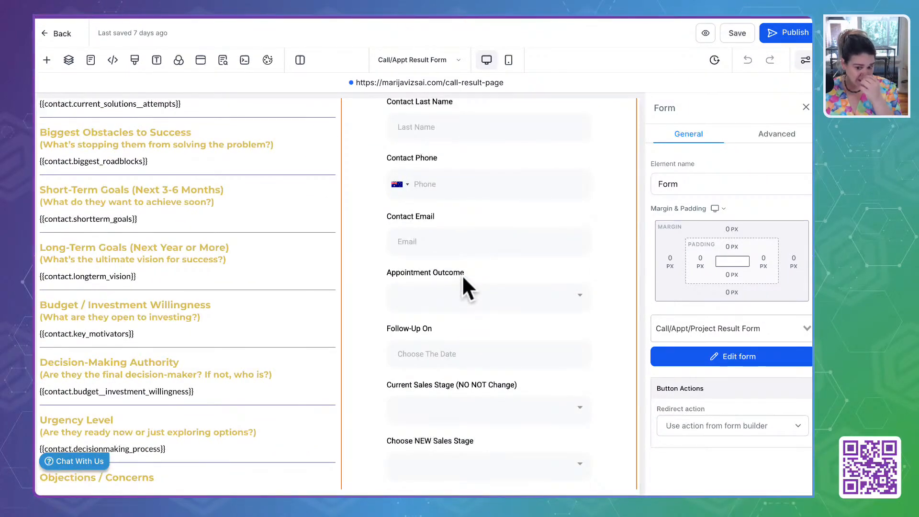
{"action": "scroll", "coordinate": [463, 279], "scroll_direction": "down", "scroll_amount": 12}
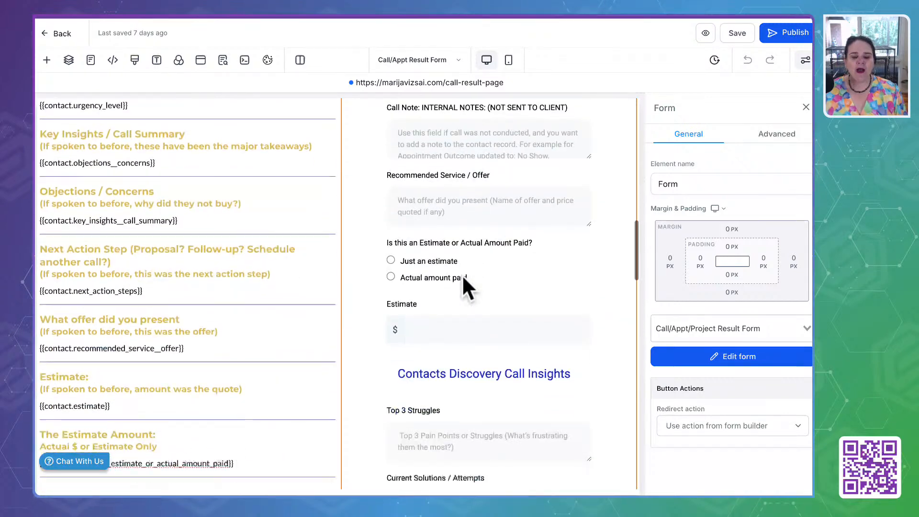
{"action": "scroll", "coordinate": [463, 278], "scroll_direction": "down", "scroll_amount": 10}
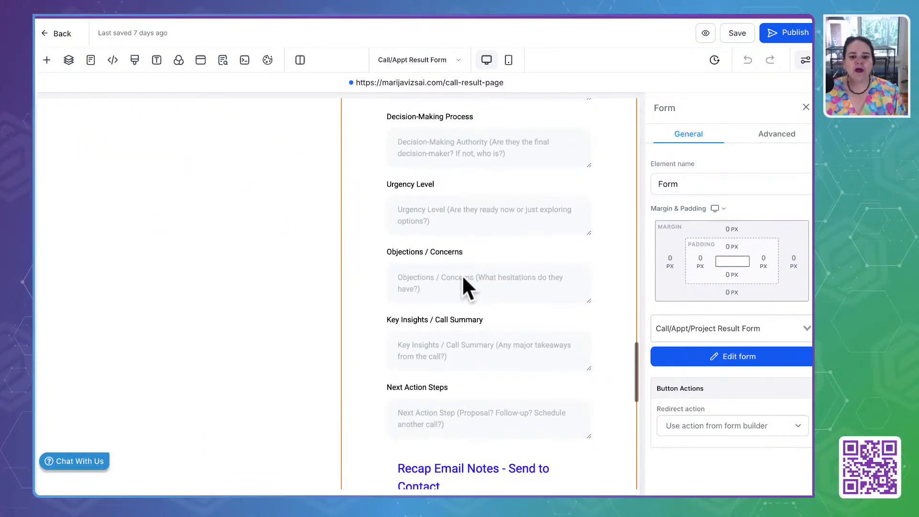
{"action": "scroll", "coordinate": [461, 274], "scroll_direction": "down", "scroll_amount": 8}
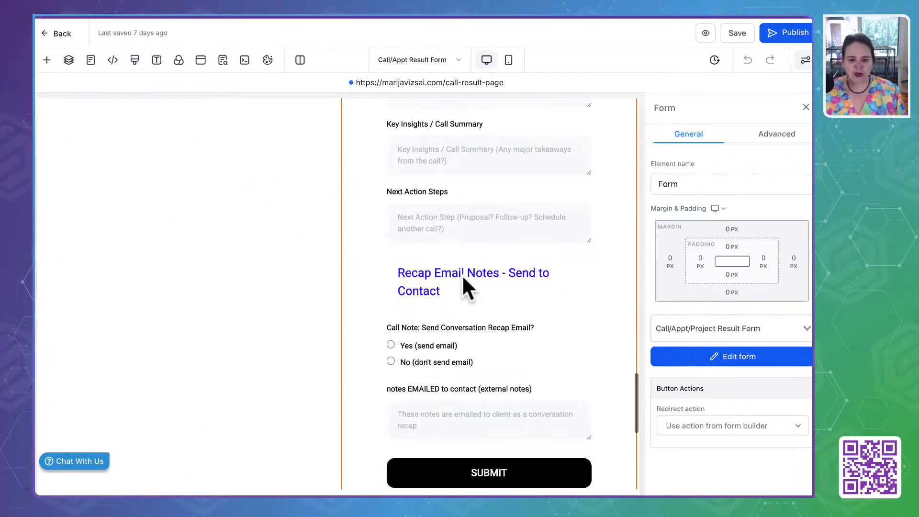
{"action": "scroll", "coordinate": [461, 274], "scroll_direction": "down", "scroll_amount": 2}
{"action": "scroll", "coordinate": [461, 274], "scroll_direction": "up", "scroll_amount": 20}
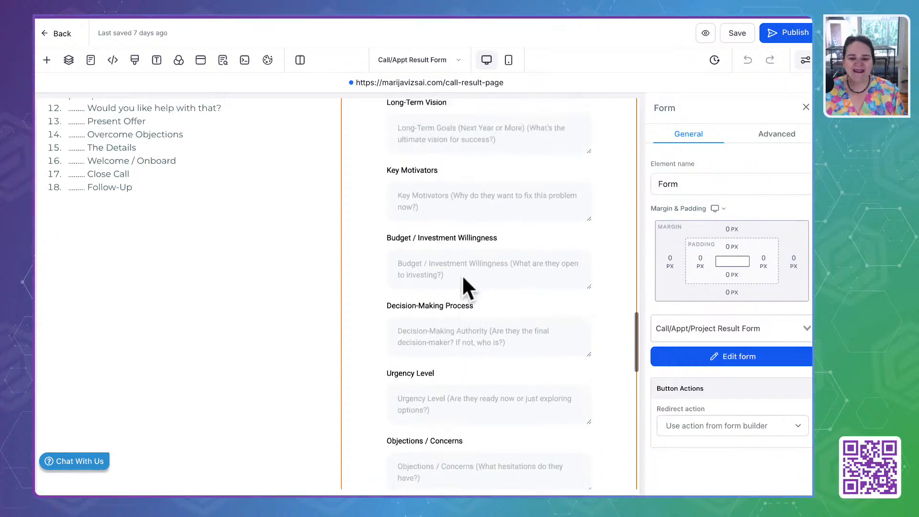
{"action": "scroll", "coordinate": [462, 274], "scroll_direction": "up", "scroll_amount": 7}
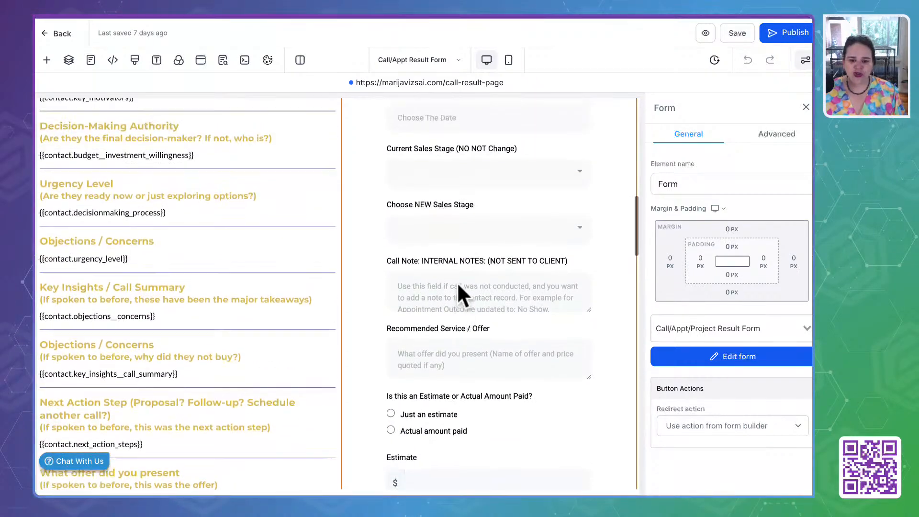
Step: Preview the call result page, look through its fields, and enlarge the Top 3 Struggles text box
{"action": "left_click", "coordinate": [705, 33]}
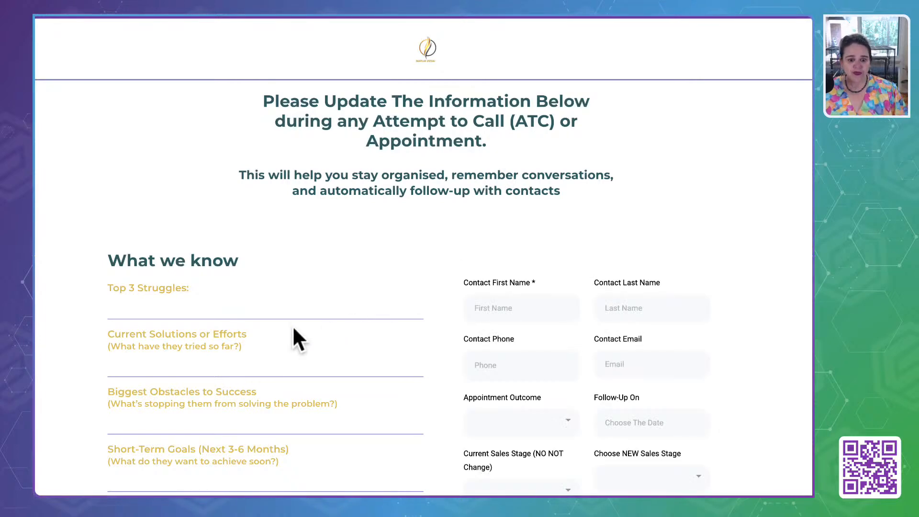
{"action": "scroll", "coordinate": [190, 318], "scroll_direction": "down", "scroll_amount": 4}
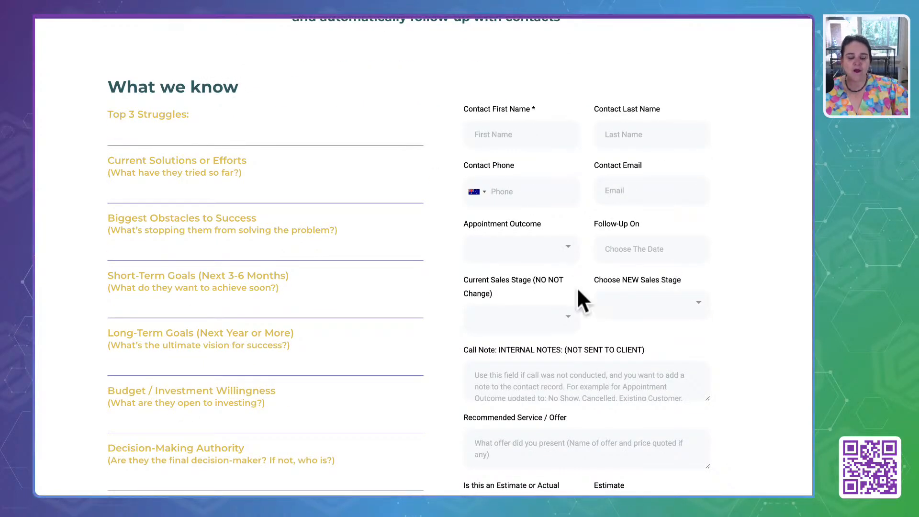
{"action": "scroll", "coordinate": [510, 354], "scroll_direction": "down", "scroll_amount": 6}
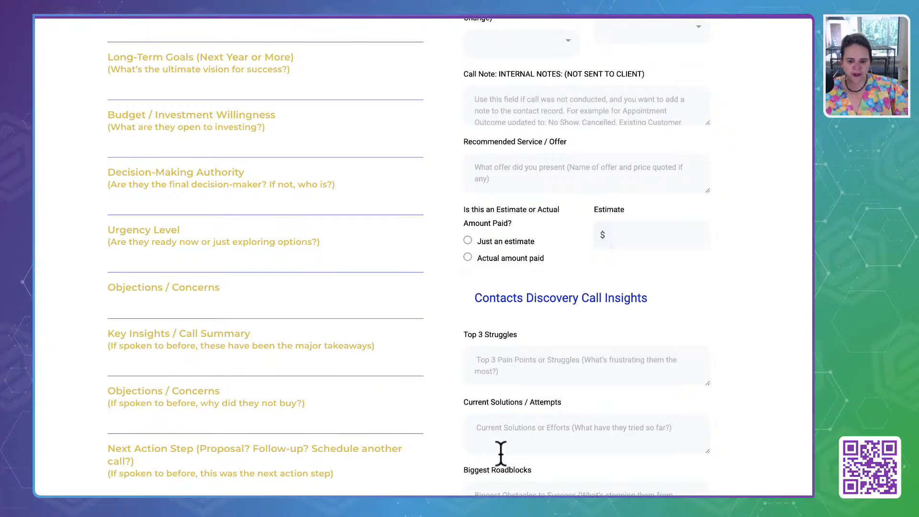
{"action": "scroll", "coordinate": [502, 373], "scroll_direction": "down", "scroll_amount": 6}
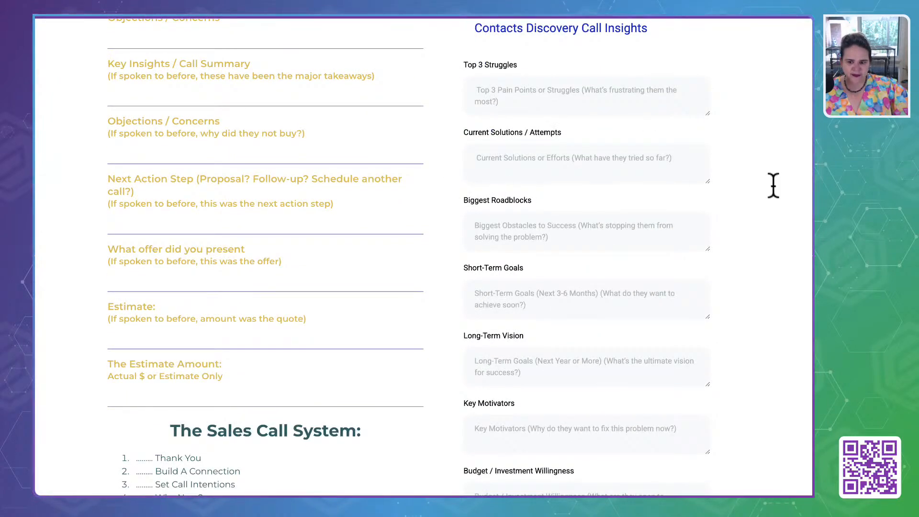
{"action": "left_click_drag", "start_coordinate": [707, 115], "coordinate": [703, 135]}
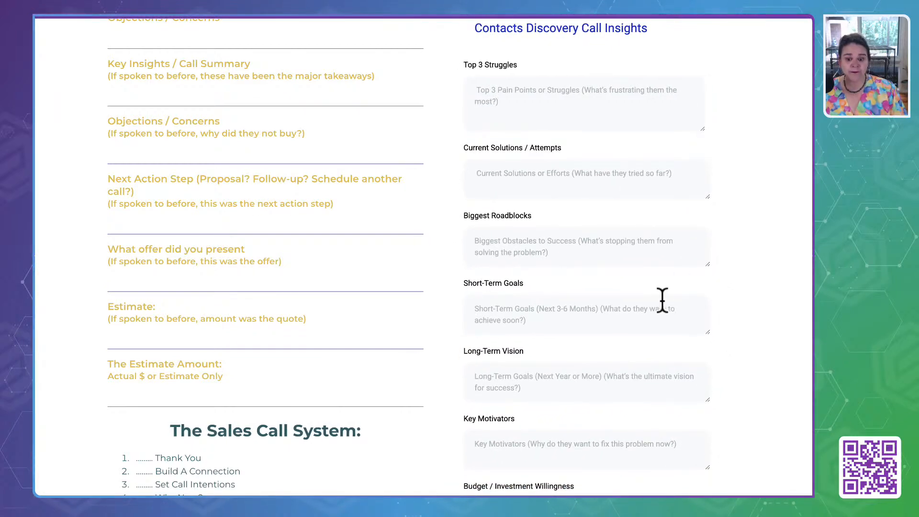
{"action": "scroll", "coordinate": [584, 366], "scroll_direction": "down", "scroll_amount": 8}
{"action": "scroll", "coordinate": [585, 369], "scroll_direction": "up", "scroll_amount": 18}
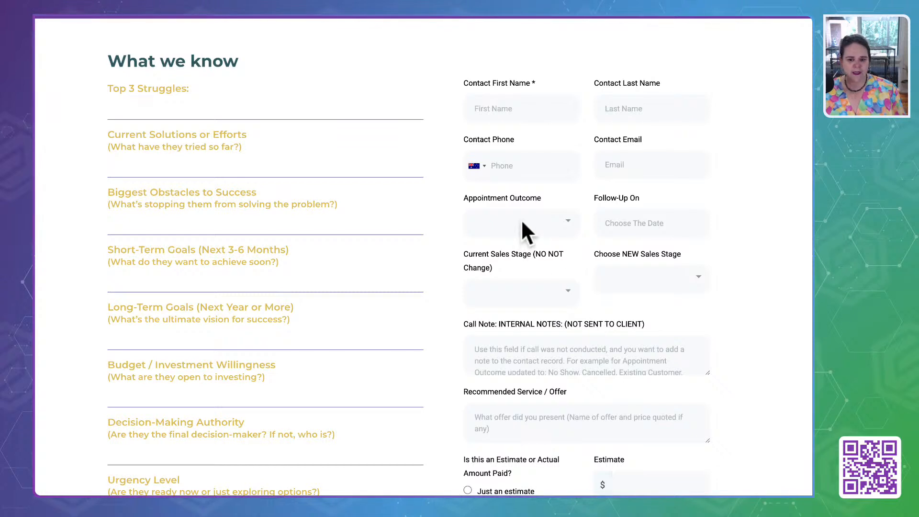
Step: Examine the Appointment Outcome options, from No Show to Nurture, and view the Follow-Up On calendar without choosing a date
{"action": "left_click", "coordinate": [522, 223]}
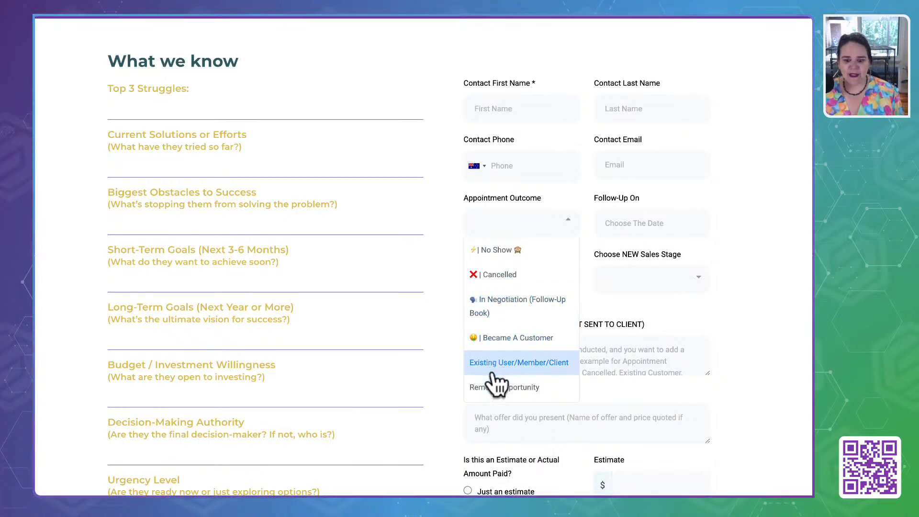
{"action": "scroll", "coordinate": [498, 399], "scroll_direction": "down", "scroll_amount": 1}
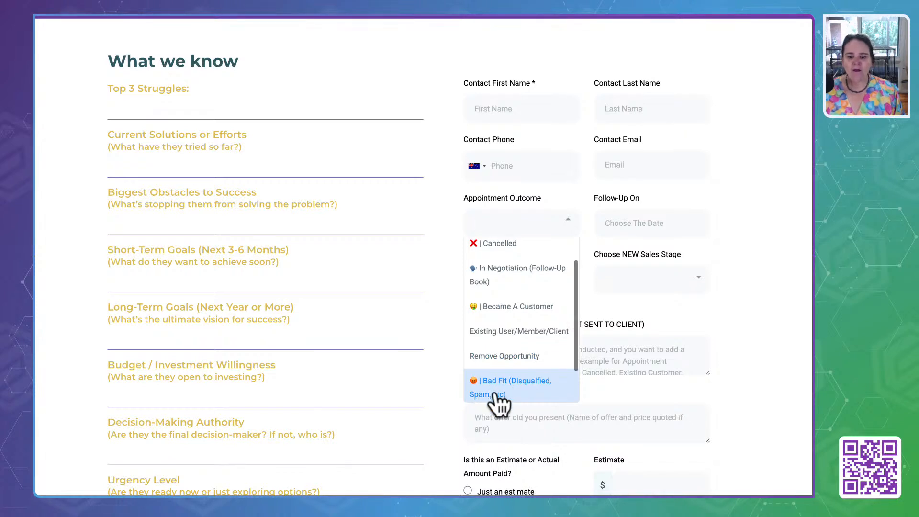
{"action": "scroll", "coordinate": [498, 387], "scroll_direction": "down", "scroll_amount": 1}
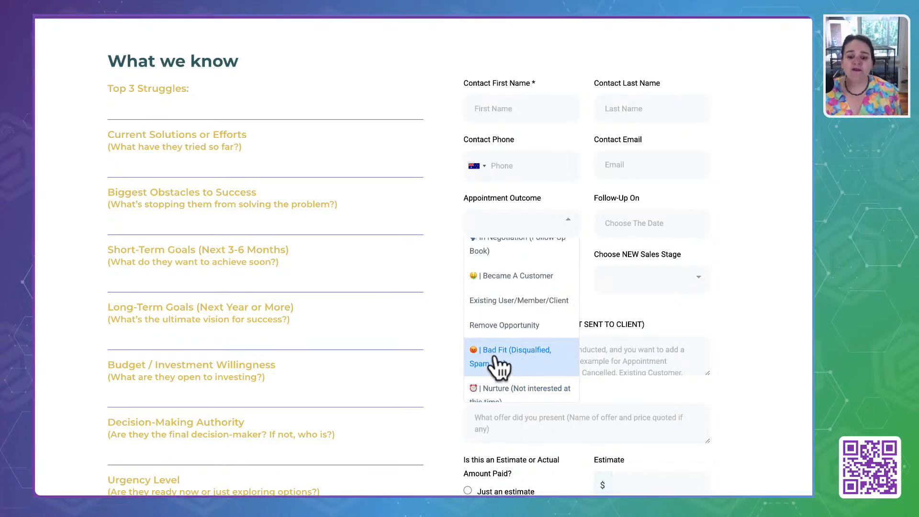
{"action": "scroll", "coordinate": [498, 364], "scroll_direction": "down", "scroll_amount": 1}
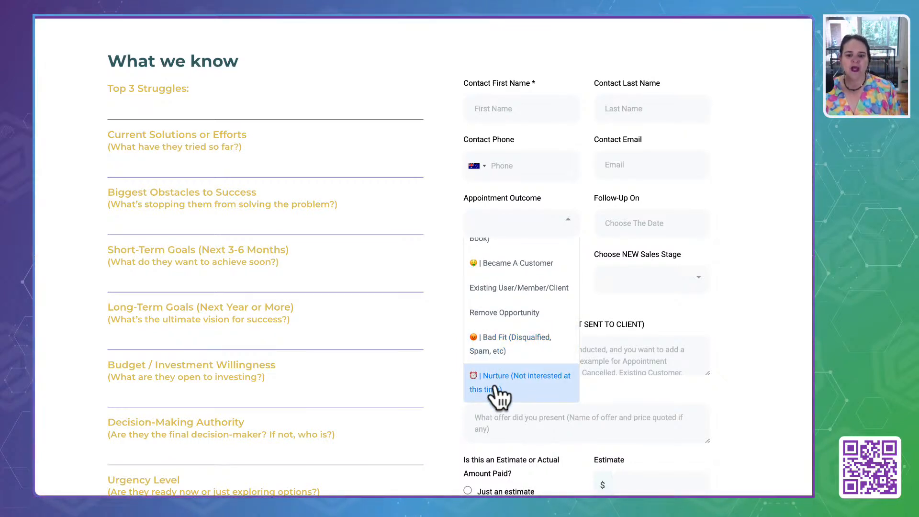
{"action": "scroll", "coordinate": [505, 349], "scroll_direction": "up", "scroll_amount": 3}
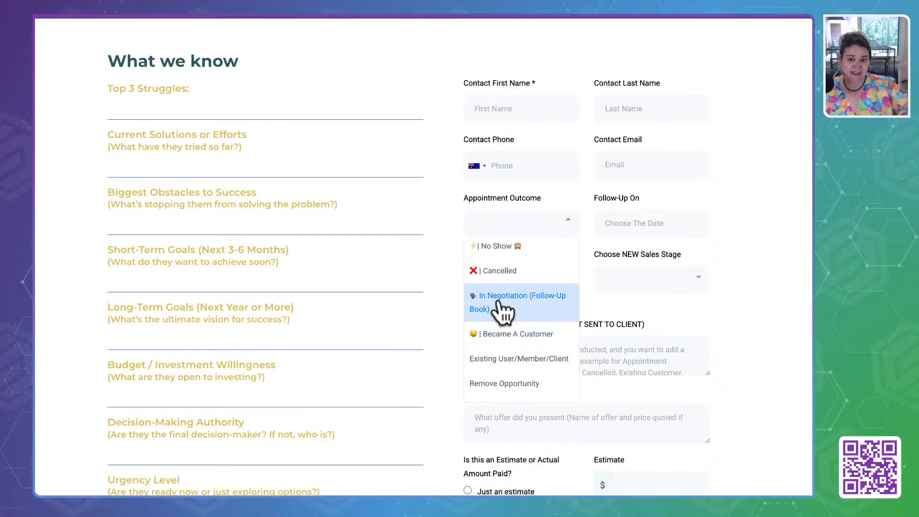
{"action": "scroll", "coordinate": [503, 311], "scroll_direction": "down", "scroll_amount": 3}
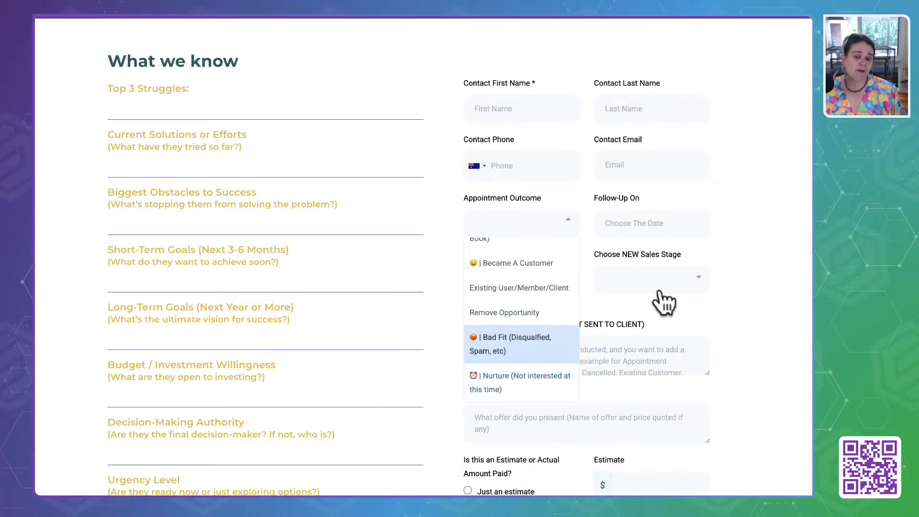
{"action": "left_click", "coordinate": [767, 263]}
{"action": "left_click", "coordinate": [622, 223]}
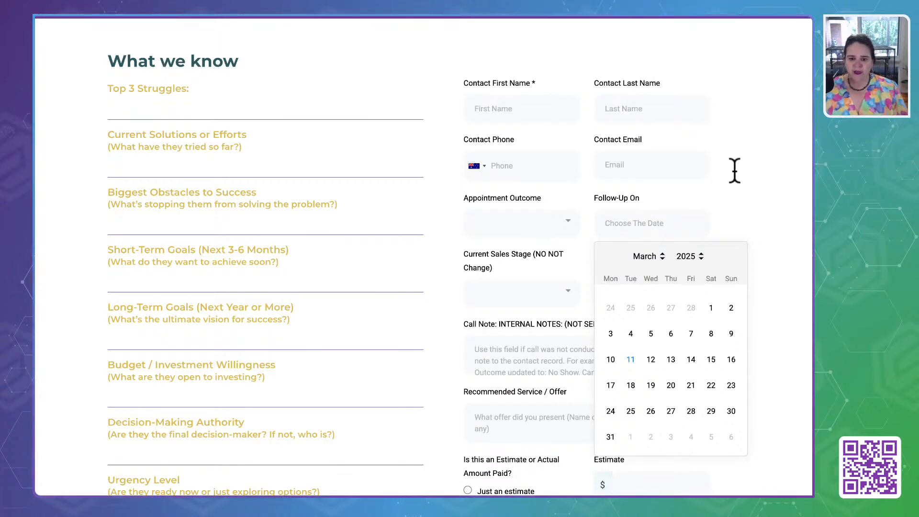
{"action": "left_click", "coordinate": [737, 198]}
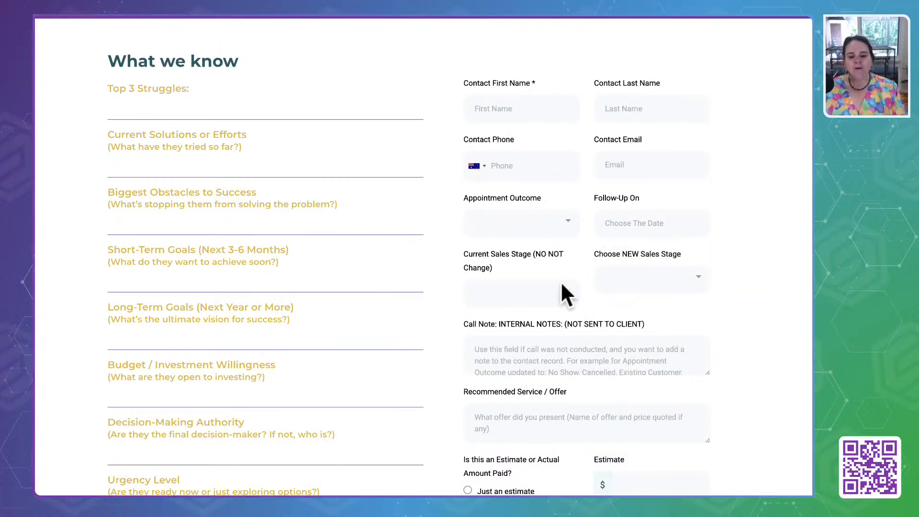
Step: Examine the Current Sales Stage options, from New Leads to Lost/Abandoned, without selecting one
{"action": "left_click", "coordinate": [503, 287]}
{"action": "scroll", "coordinate": [512, 436], "scroll_direction": "down", "scroll_amount": 10}
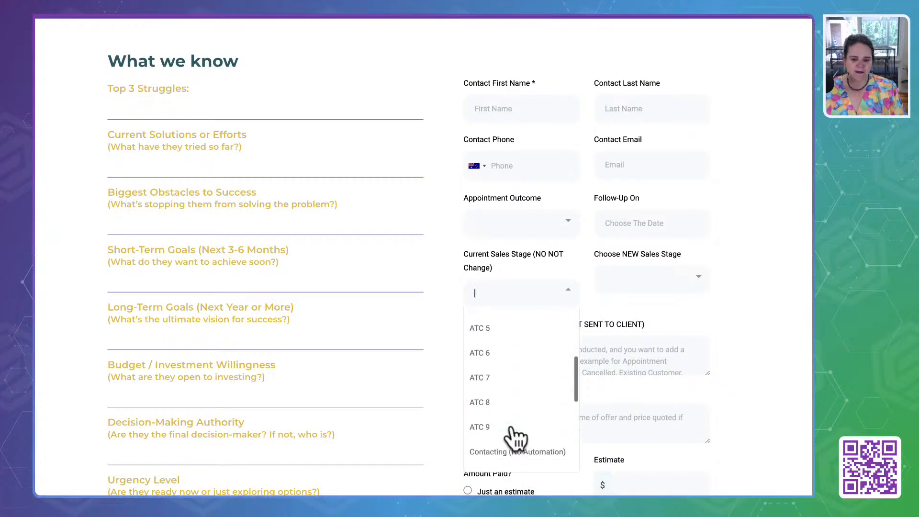
{"action": "scroll", "coordinate": [512, 437], "scroll_direction": "down", "scroll_amount": 5}
{"action": "scroll", "coordinate": [513, 437], "scroll_direction": "up", "scroll_amount": 4}
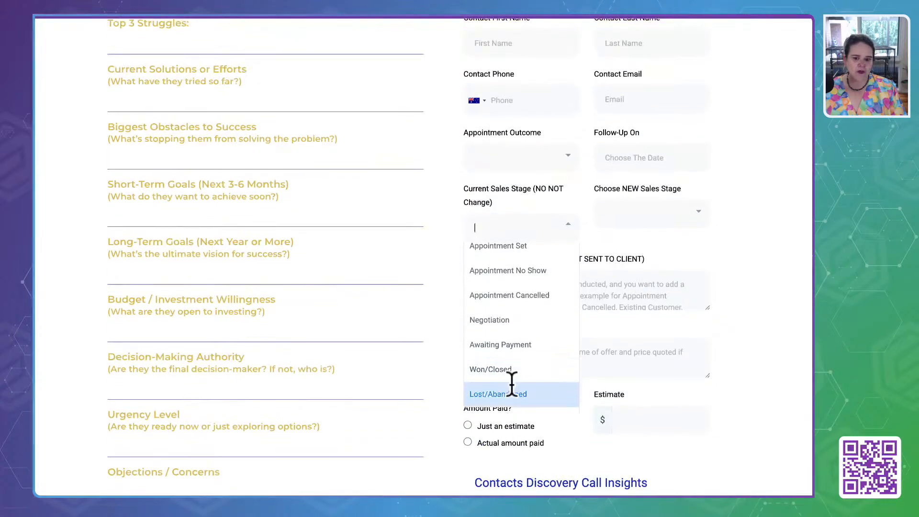
{"action": "scroll", "coordinate": [516, 326], "scroll_direction": "up", "scroll_amount": 5}
{"action": "scroll", "coordinate": [510, 287], "scroll_direction": "up", "scroll_amount": 2}
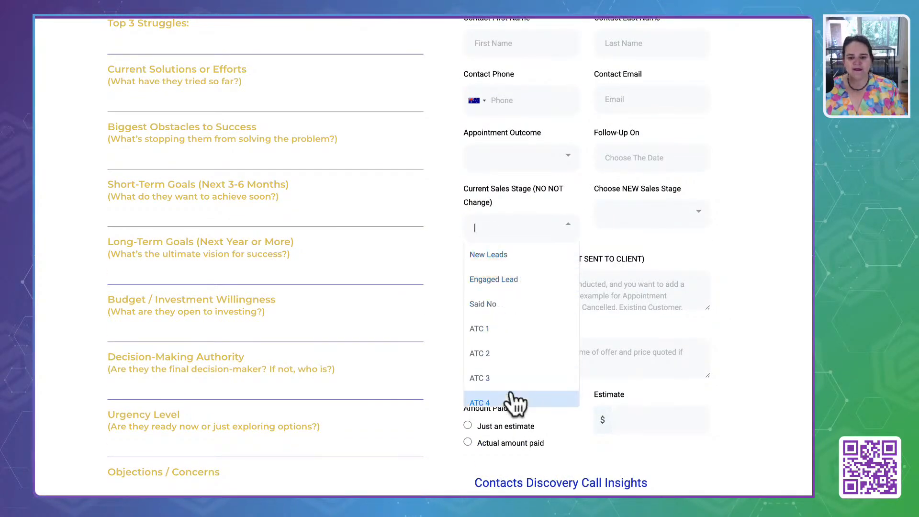
{"action": "scroll", "coordinate": [516, 403], "scroll_direction": "down", "scroll_amount": 5}
{"action": "scroll", "coordinate": [514, 402], "scroll_direction": "down", "scroll_amount": 3}
Step: Examine the Choose NEW Sales Stage options, from New Leads through the ATC stages to Lost
{"action": "left_click", "coordinate": [660, 211]}
{"action": "scroll", "coordinate": [638, 343], "scroll_direction": "down", "scroll_amount": 8}
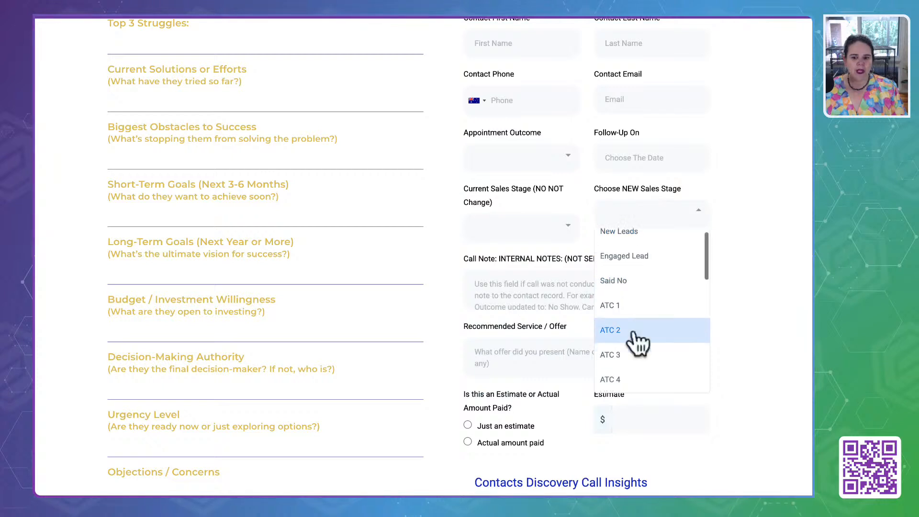
{"action": "scroll", "coordinate": [638, 342], "scroll_direction": "down", "scroll_amount": 1}
{"action": "scroll", "coordinate": [637, 343], "scroll_direction": "down", "scroll_amount": 1}
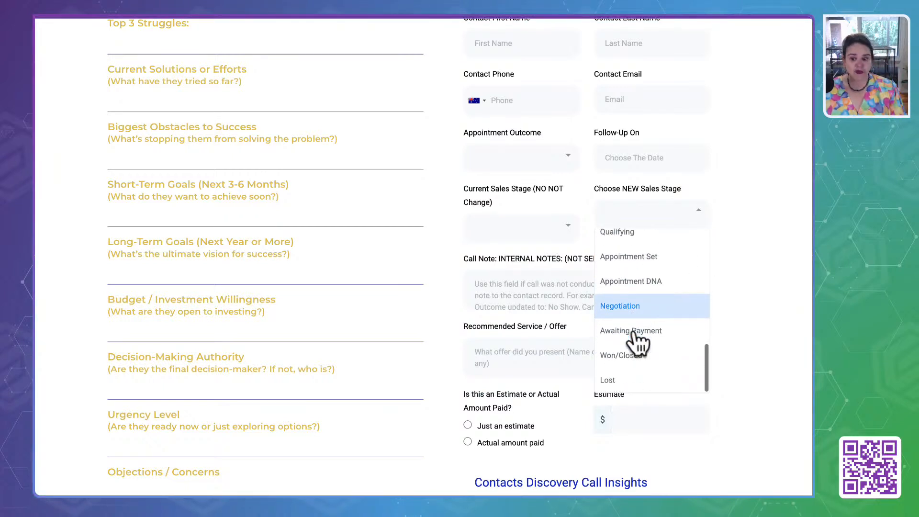
{"action": "scroll", "coordinate": [638, 342], "scroll_direction": "up", "scroll_amount": 9}
{"action": "scroll", "coordinate": [638, 343], "scroll_direction": "up", "scroll_amount": 2}
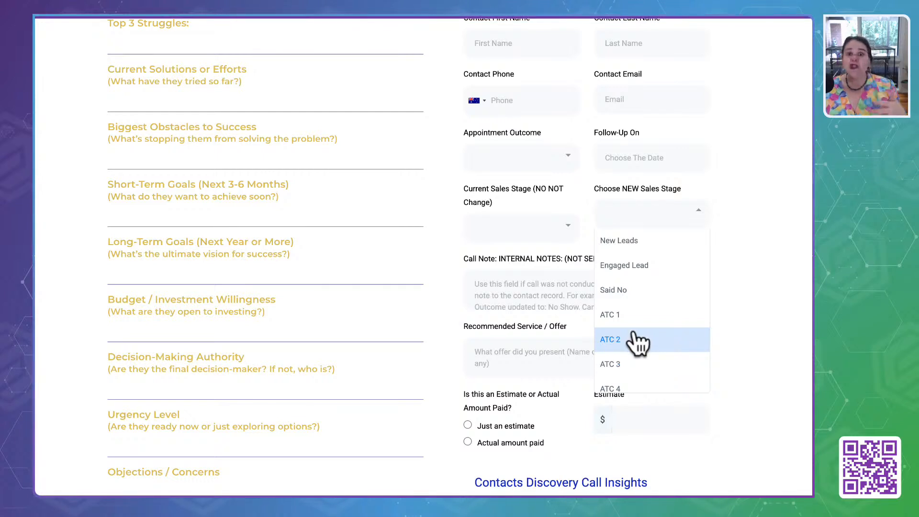
{"action": "scroll", "coordinate": [638, 342], "scroll_direction": "down", "scroll_amount": 2}
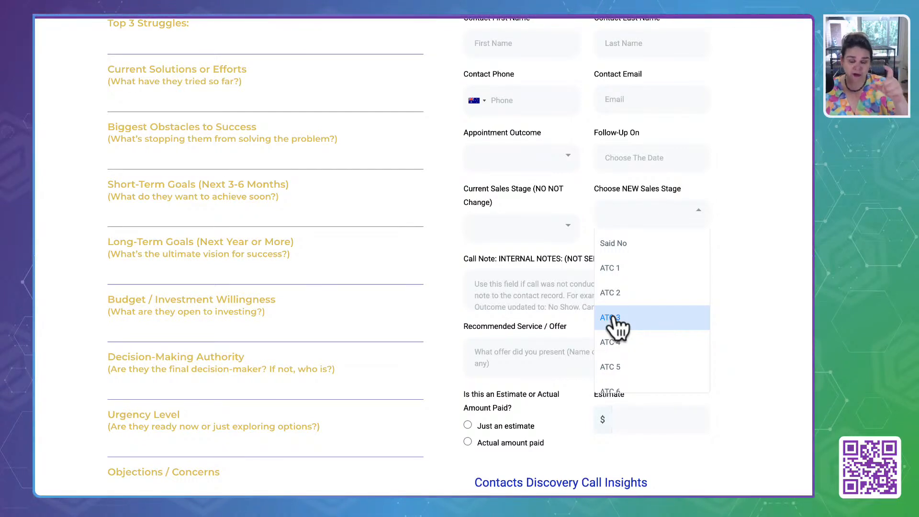
Step: Examine the Choose NEW Sales Stage options from ATC 1 to Awaiting Payment, then close the list without selecting one
{"action": "scroll", "coordinate": [617, 327], "scroll_direction": "down", "scroll_amount": 1}
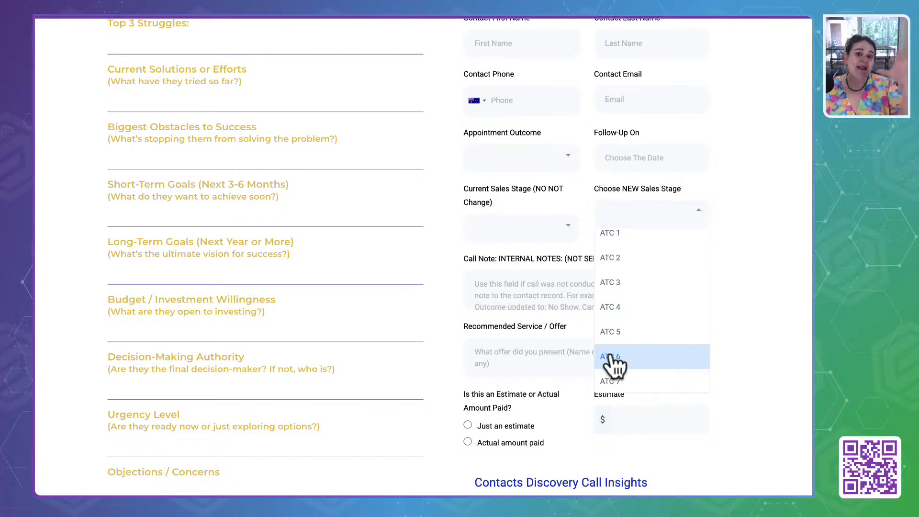
{"action": "scroll", "coordinate": [615, 366], "scroll_direction": "down", "scroll_amount": 4}
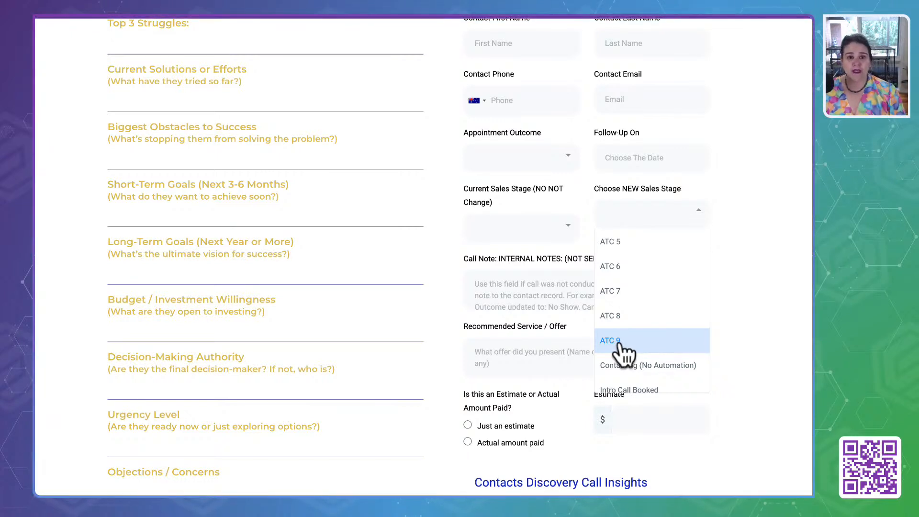
{"action": "scroll", "coordinate": [620, 352], "scroll_direction": "down", "scroll_amount": 5}
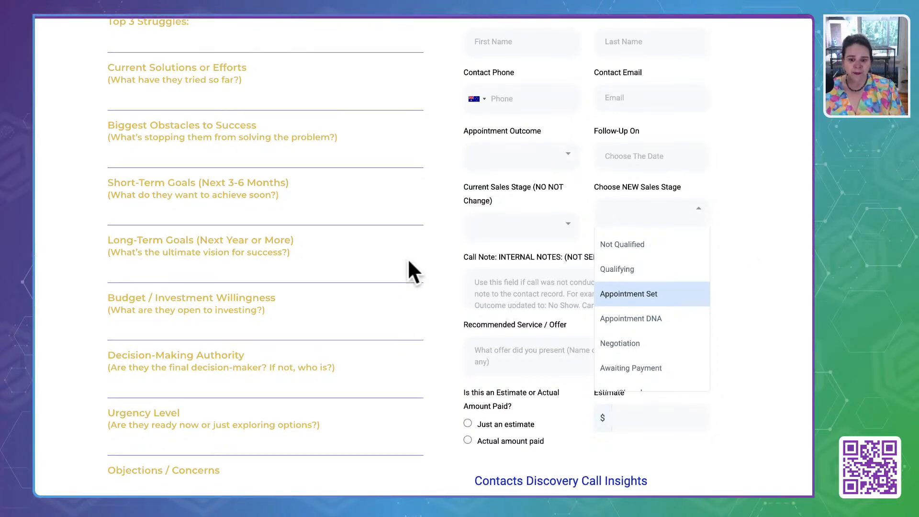
{"action": "left_click", "coordinate": [778, 277]}
Step: Examine the Call Note: INTERNAL NOTES field and enlarge its text box to read the full placeholder guidance
{"action": "scroll", "coordinate": [644, 339], "scroll_direction": "down", "scroll_amount": 2}
{"action": "scroll", "coordinate": [644, 338], "scroll_direction": "down", "scroll_amount": 1}
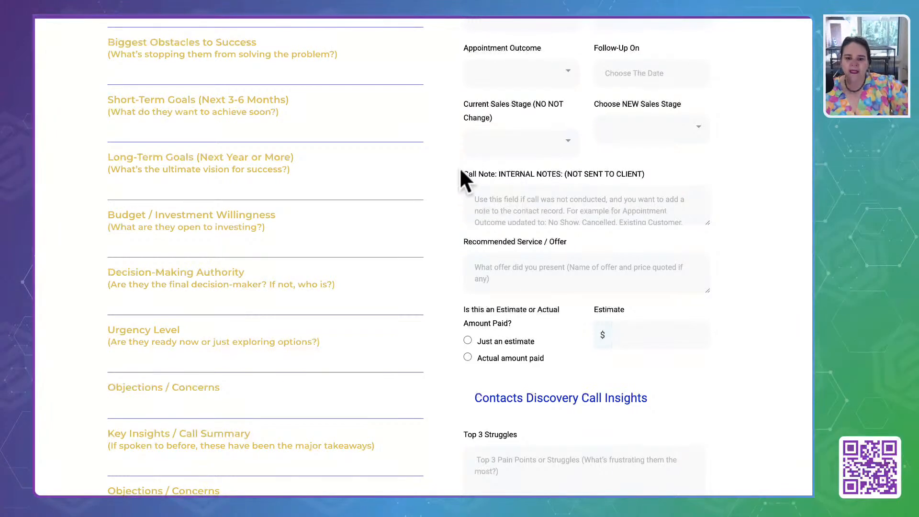
{"action": "left_click_drag", "start_coordinate": [461, 174], "coordinate": [669, 177]}
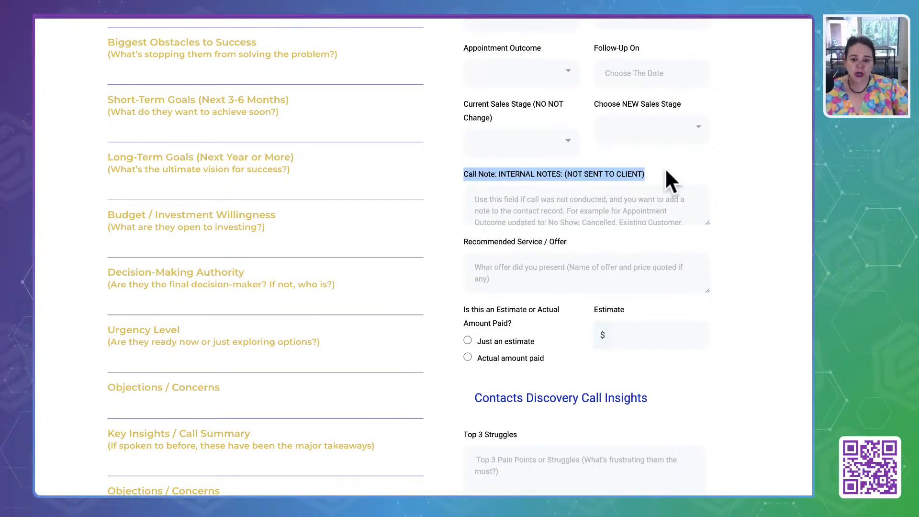
{"action": "left_click", "coordinate": [566, 204]}
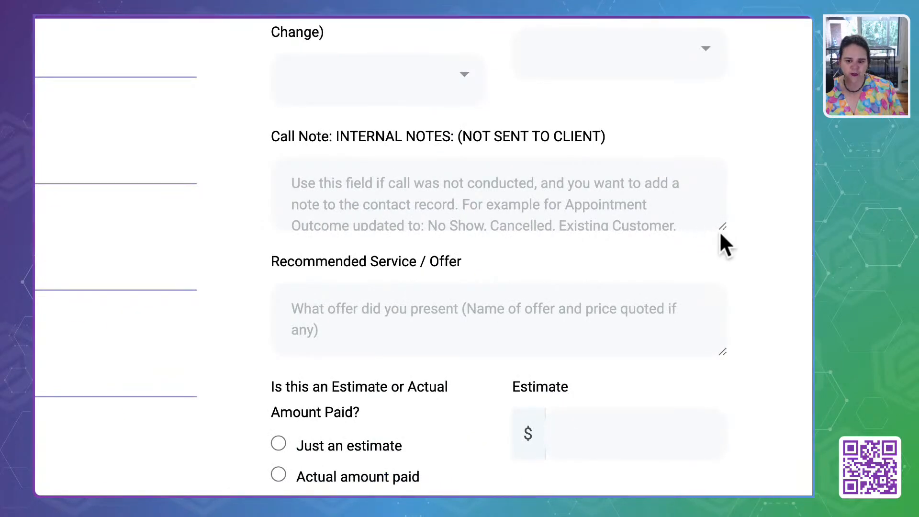
{"action": "left_click_drag", "start_coordinate": [721, 229], "coordinate": [717, 370]}
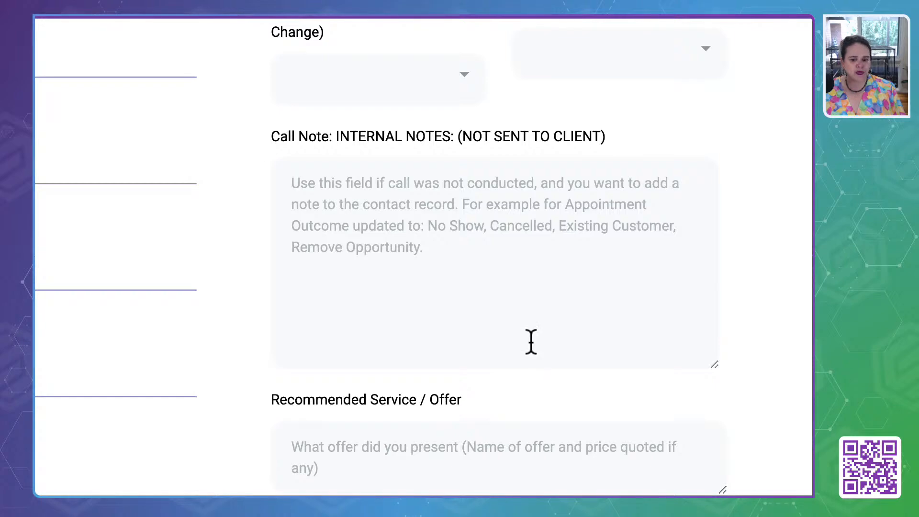
Step: In the Recap Email Notes section, choose Yes (send email) and enlarge the box for notes emailed to the contact
{"action": "scroll", "coordinate": [530, 341], "scroll_direction": "down", "scroll_amount": 20}
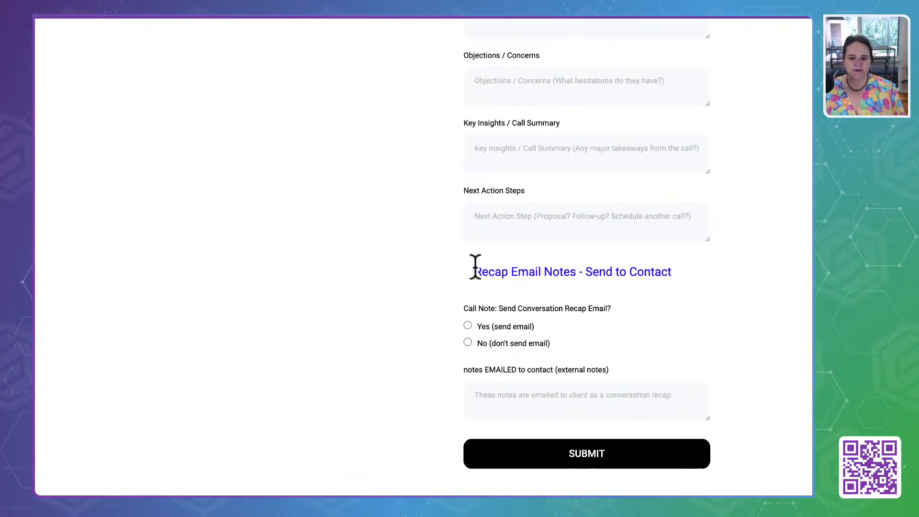
{"action": "left_click_drag", "start_coordinate": [473, 272], "coordinate": [685, 271]}
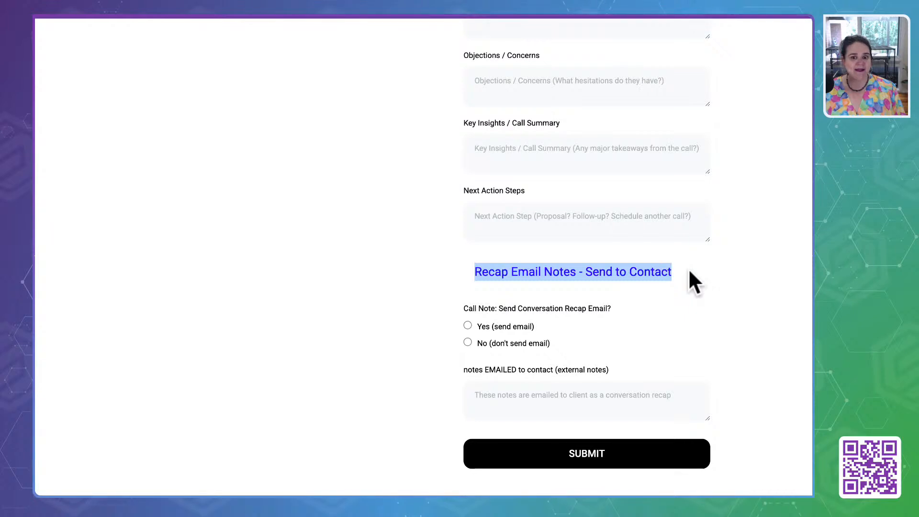
{"action": "left_click", "coordinate": [468, 325]}
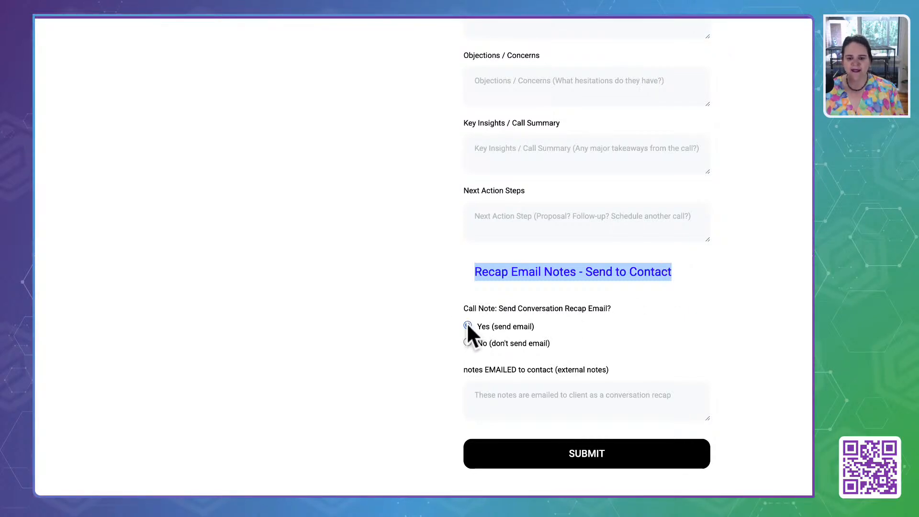
{"action": "left_click", "coordinate": [482, 397]}
{"action": "scroll", "coordinate": [526, 381], "scroll_direction": "down", "scroll_amount": 3}
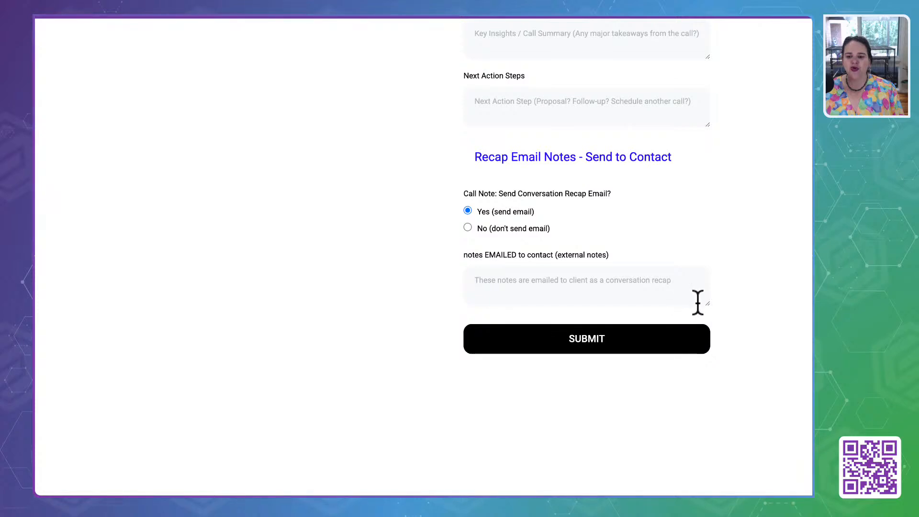
{"action": "left_click_drag", "start_coordinate": [706, 304], "coordinate": [710, 477]}
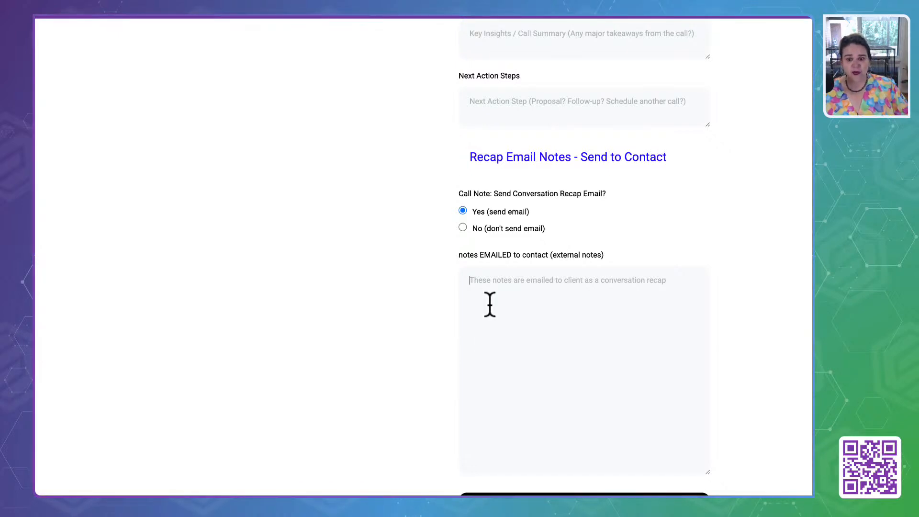
{"action": "scroll", "coordinate": [489, 304], "scroll_direction": "up", "scroll_amount": 4}
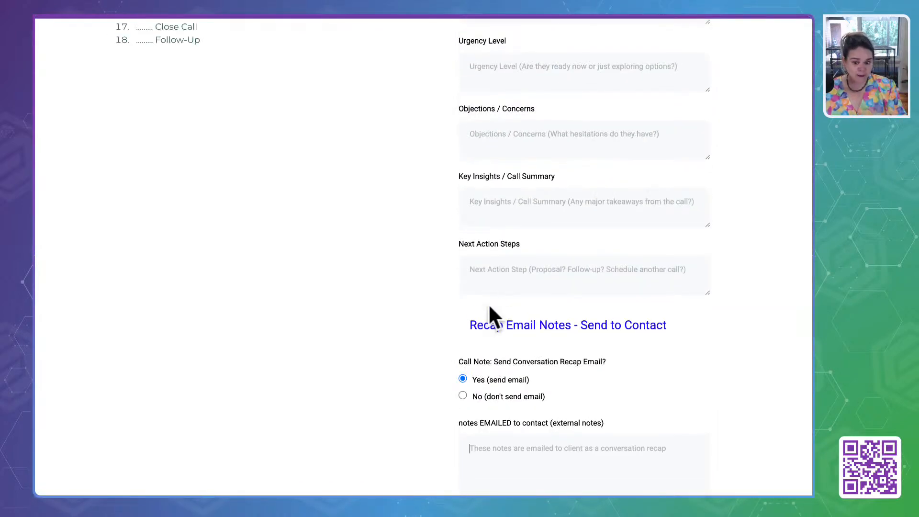
{"action": "left_click_drag", "start_coordinate": [456, 330], "coordinate": [710, 324]}
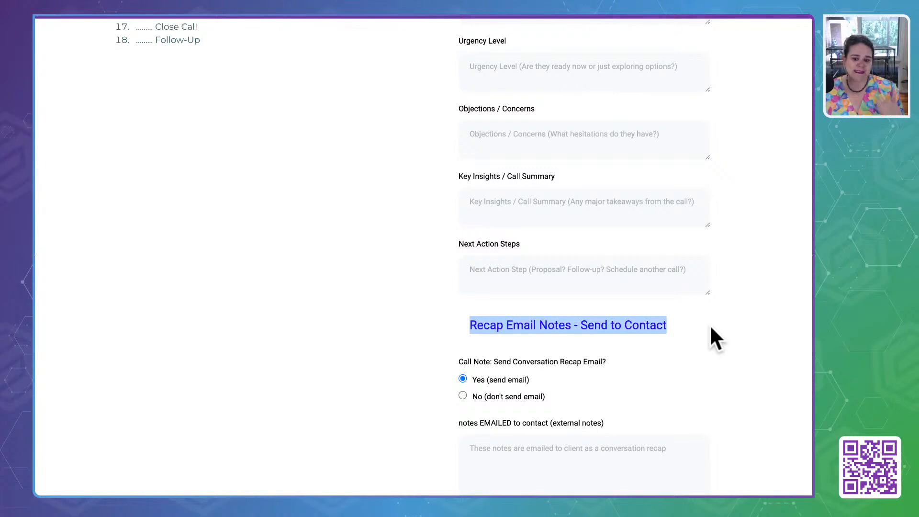
Step: Recheck the Appointment Outcome options without choosing one, and look over the remaining call insight fields and The Sales Call System checklist
{"action": "scroll", "coordinate": [630, 380], "scroll_direction": "up", "scroll_amount": 15}
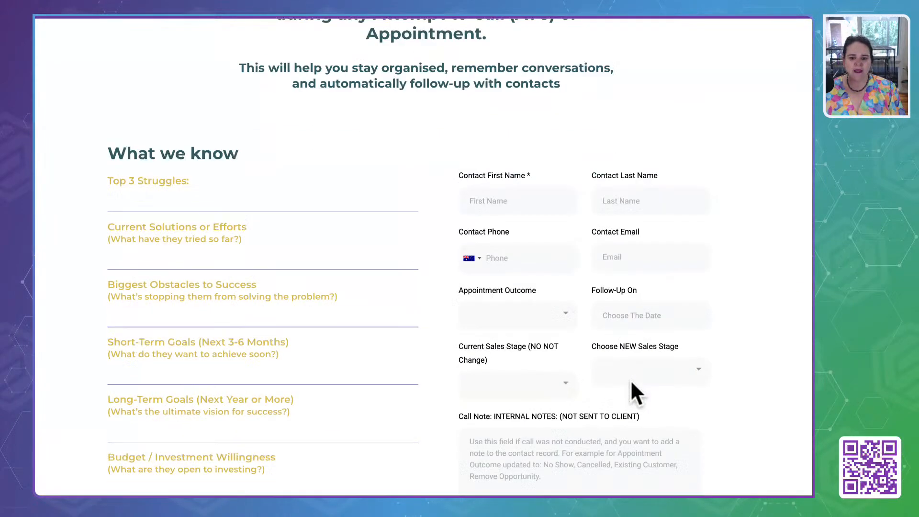
{"action": "left_click", "coordinate": [520, 207]}
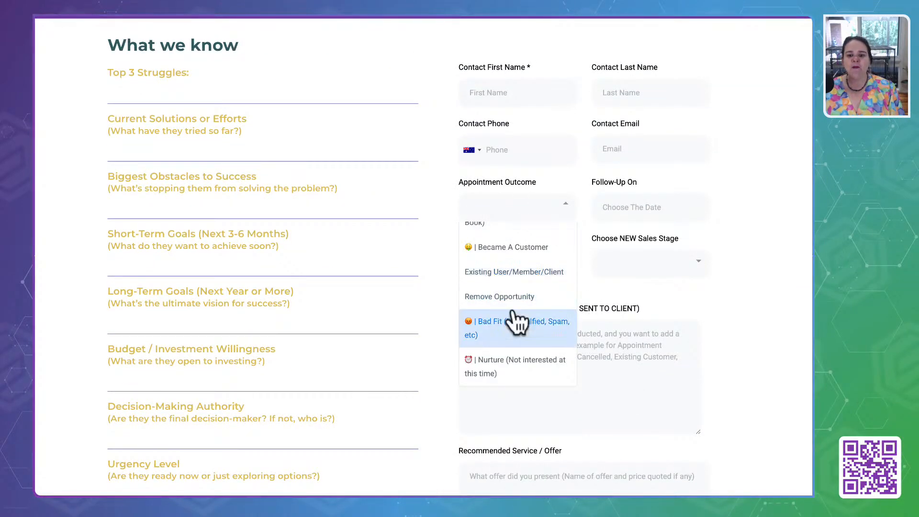
{"action": "scroll", "coordinate": [516, 322], "scroll_direction": "up", "scroll_amount": 3}
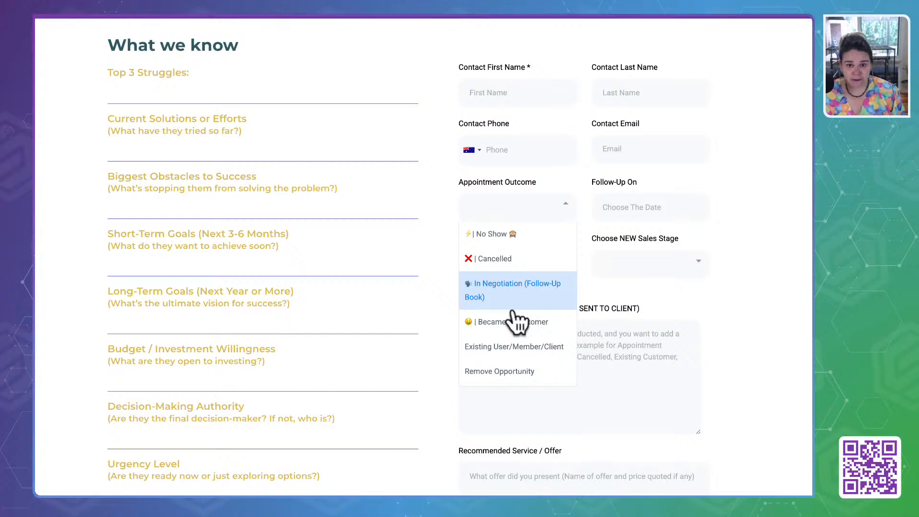
{"action": "left_click", "coordinate": [769, 197]}
{"action": "scroll", "coordinate": [576, 402], "scroll_direction": "down", "scroll_amount": 8}
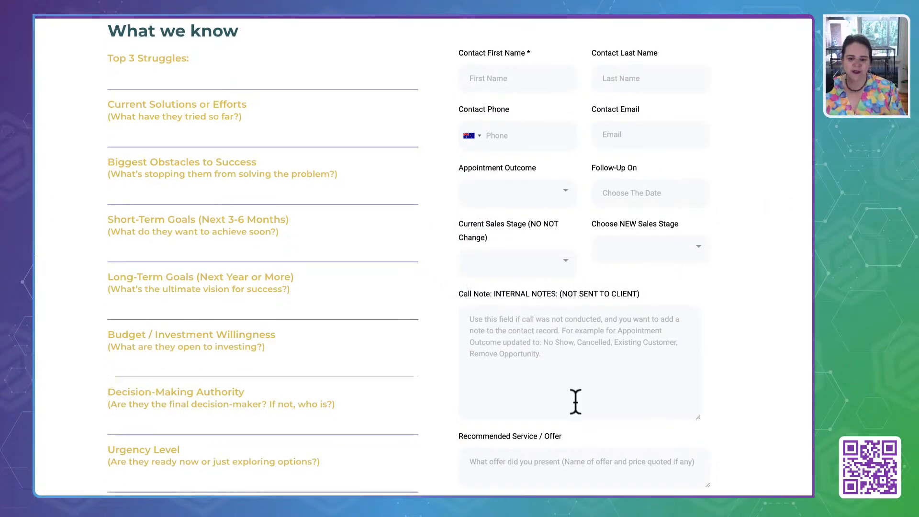
{"action": "scroll", "coordinate": [574, 400], "scroll_direction": "down", "scroll_amount": 6}
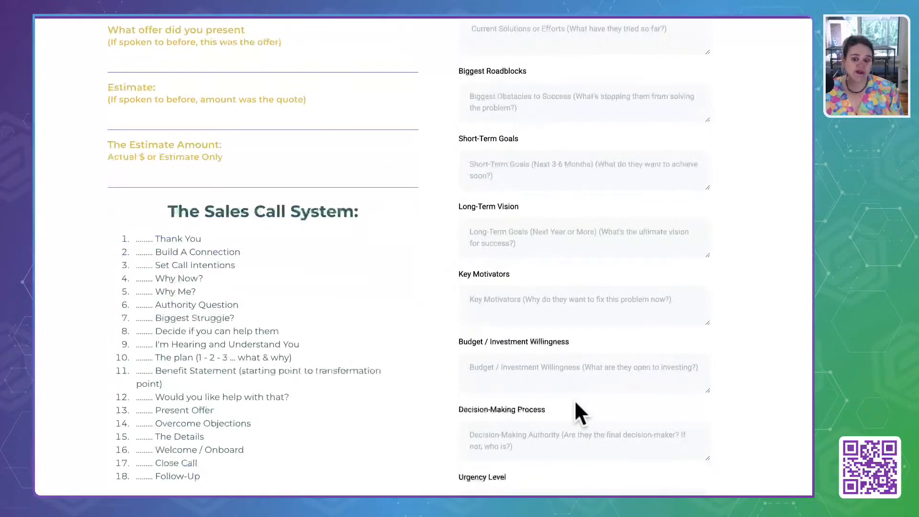
Step: Return to the page editor and publish the Call/Appt Result Form page
{"action": "scroll", "coordinate": [575, 401], "scroll_direction": "up", "scroll_amount": 15}
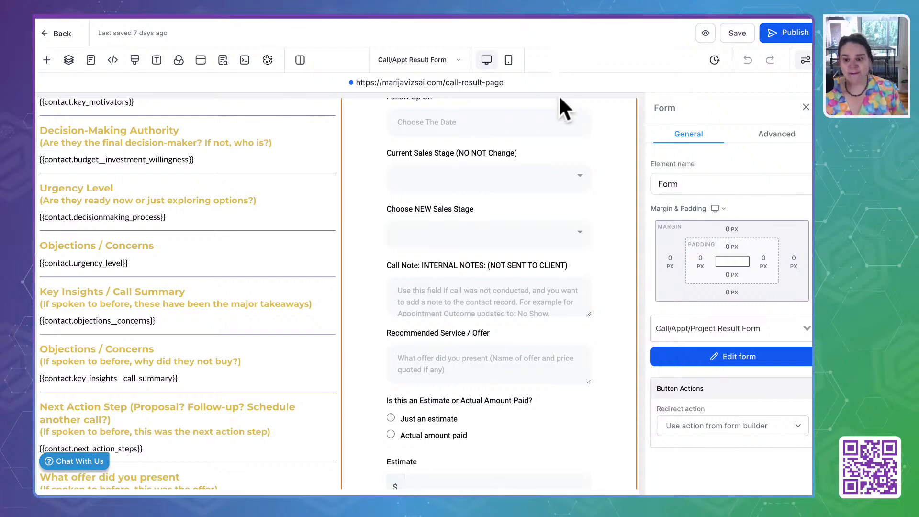
{"action": "scroll", "coordinate": [484, 268], "scroll_direction": "up", "scroll_amount": 10}
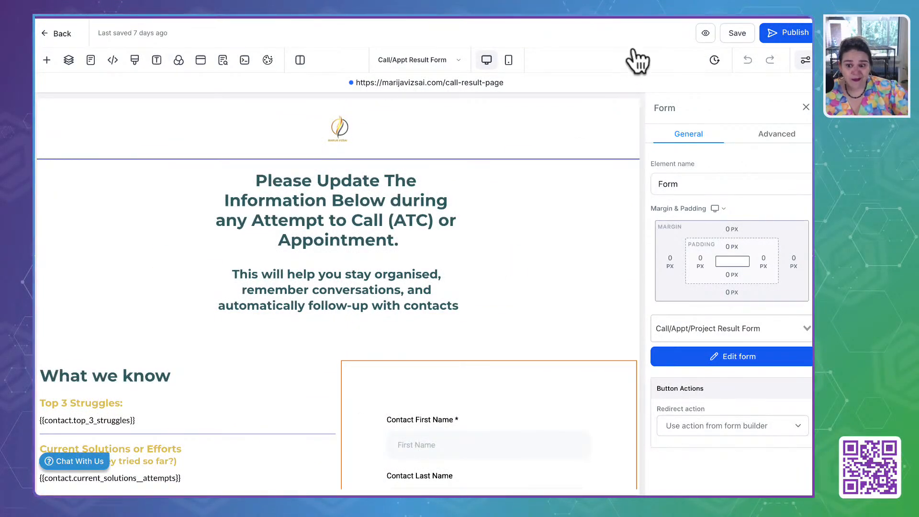
{"action": "left_click", "coordinate": [790, 32]}
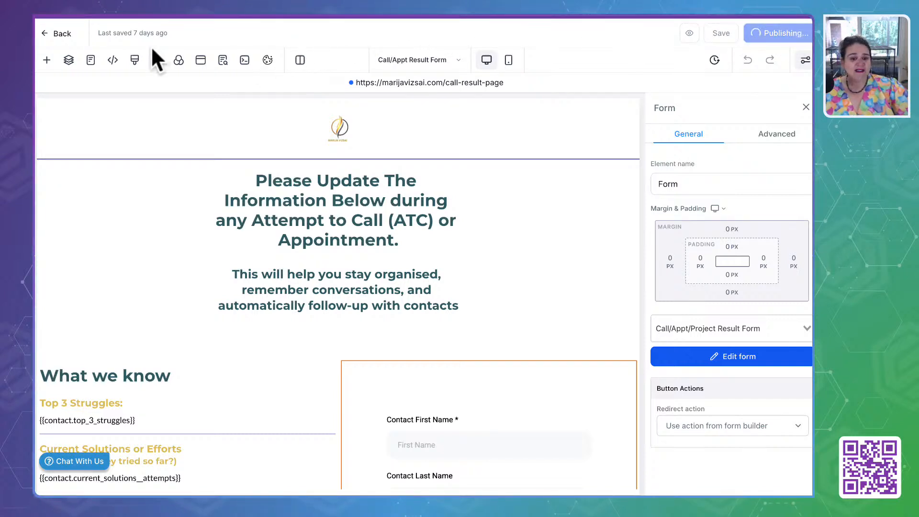
Step: Reopen the Stage 2: Appointment Pages funnel in the editor, switch to the Intro Call - Squeeze page and publish it
{"action": "left_click", "coordinate": [54, 34]}
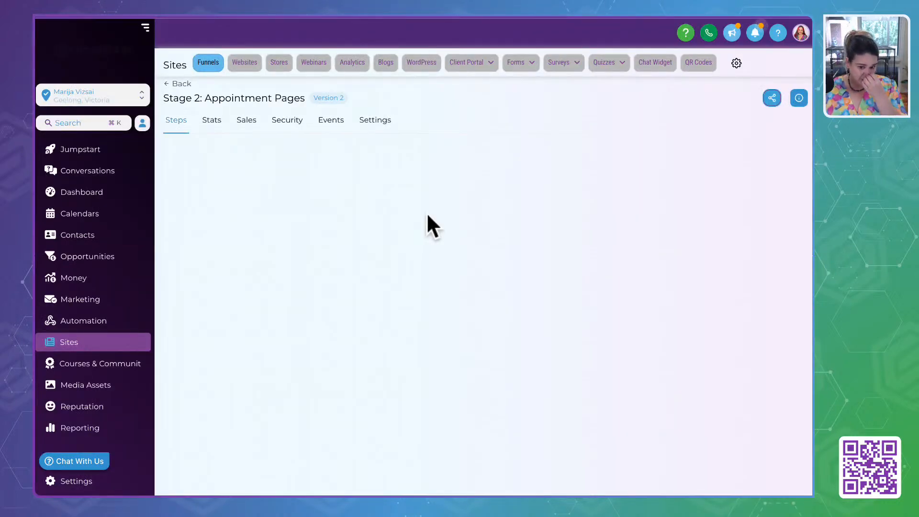
{"action": "left_click", "coordinate": [247, 186]}
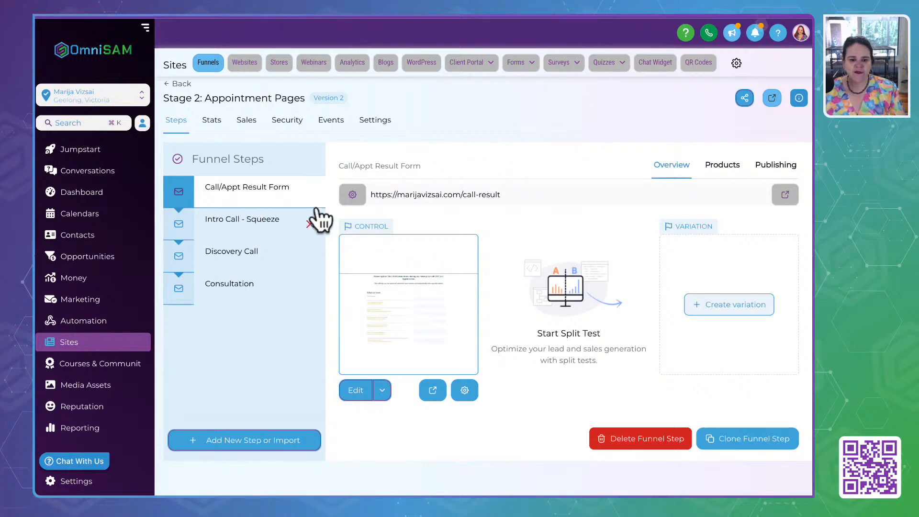
{"action": "left_click", "coordinate": [354, 392]}
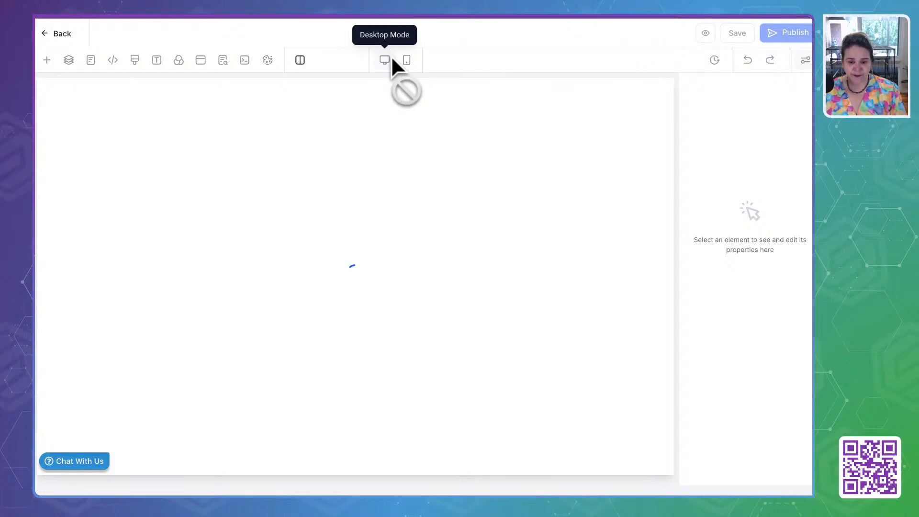
{"action": "left_click", "coordinate": [438, 62]}
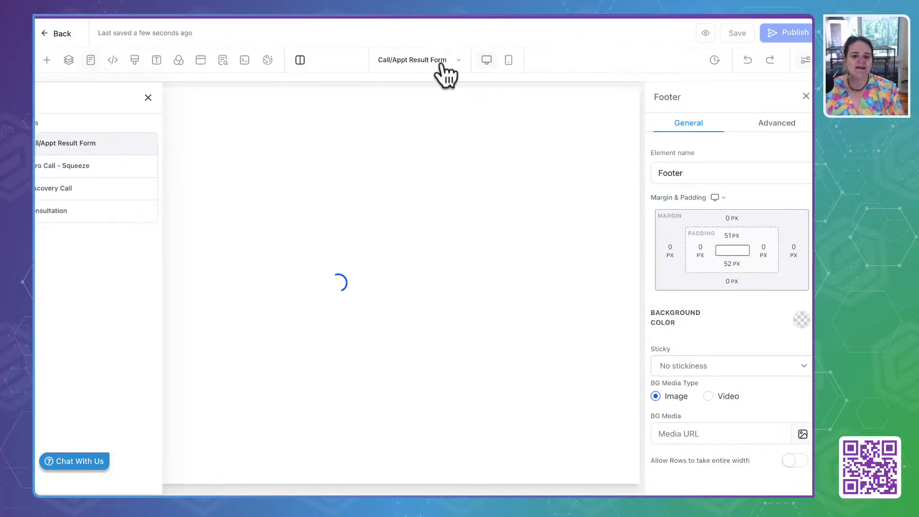
{"action": "left_click", "coordinate": [125, 178]}
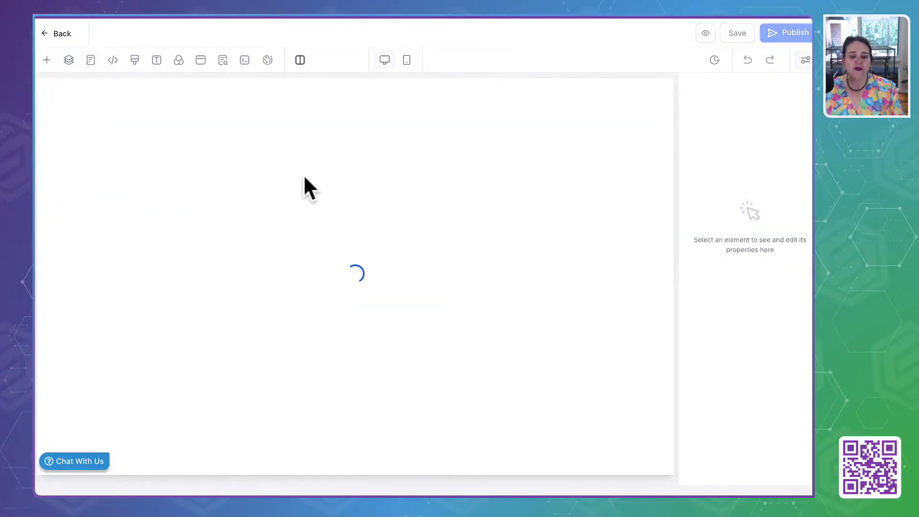
{"action": "left_click", "coordinate": [784, 33]}
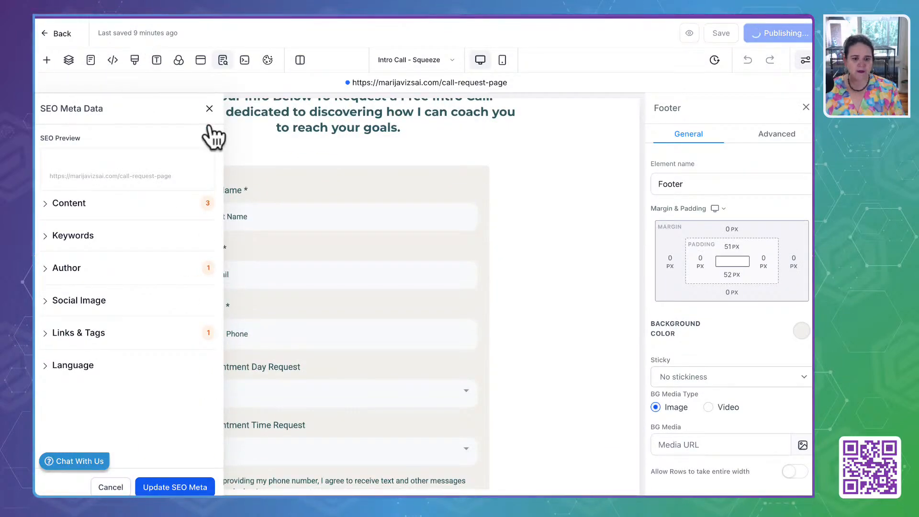
{"action": "left_click", "coordinate": [209, 108]}
Step: On the Discovery Call page, set the header logo's width to 50 px and publish the page
{"action": "left_click", "coordinate": [416, 67]}
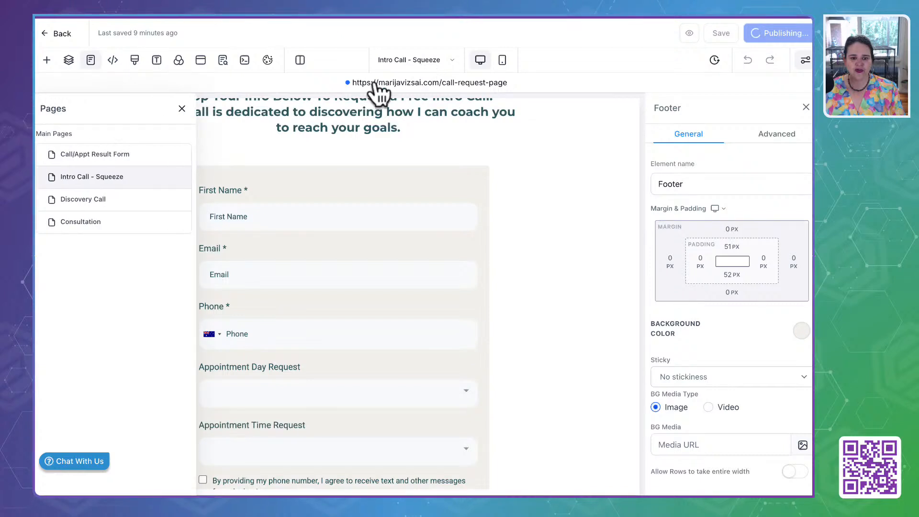
{"action": "left_click", "coordinate": [103, 203]}
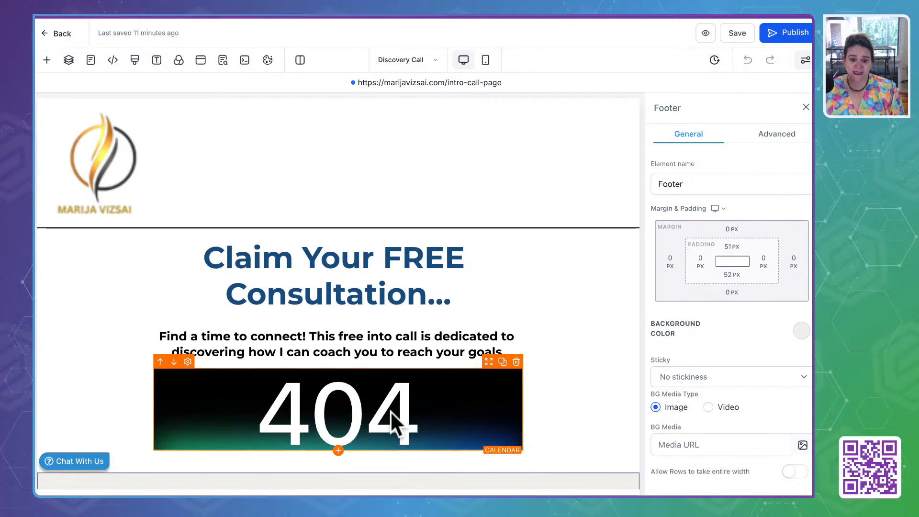
{"action": "left_click", "coordinate": [105, 165]}
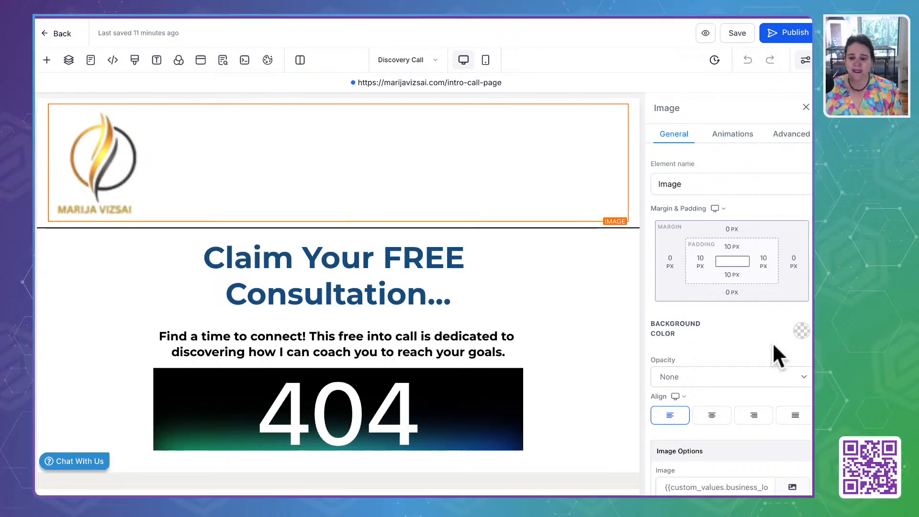
{"action": "scroll", "coordinate": [762, 358], "scroll_direction": "down", "scroll_amount": 3}
{"action": "left_click", "coordinate": [746, 373]}
{"action": "type", "text": "50"}
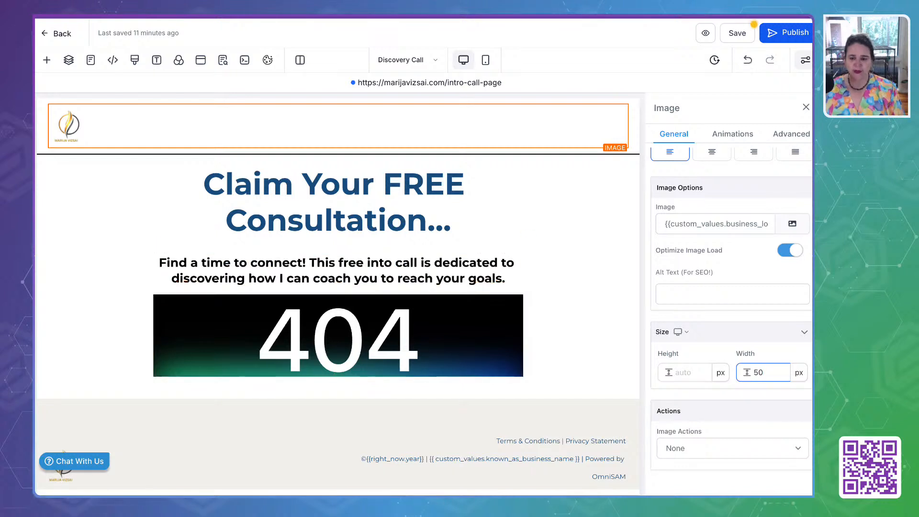
{"action": "left_click", "coordinate": [789, 36]}
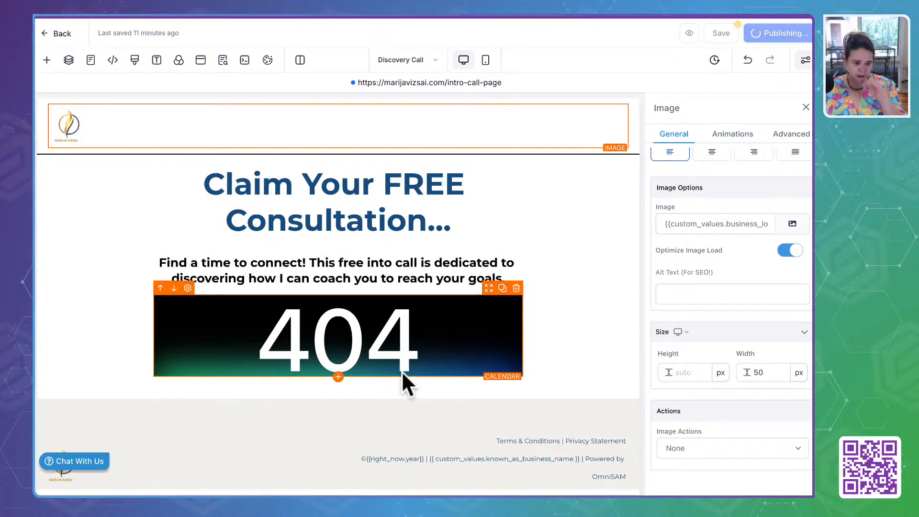
Step: On the Consultation page, set the header logo's width to 50 px and publish the page
{"action": "left_click", "coordinate": [405, 60]}
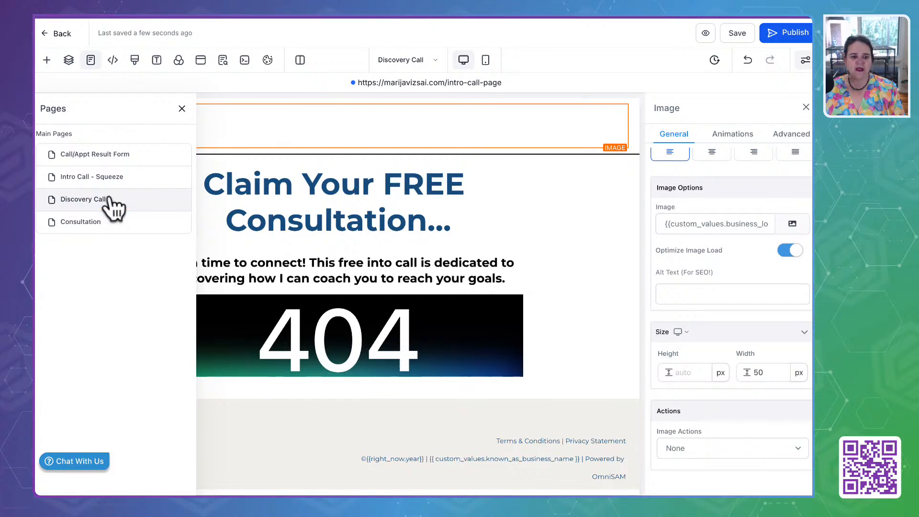
{"action": "left_click", "coordinate": [80, 221]}
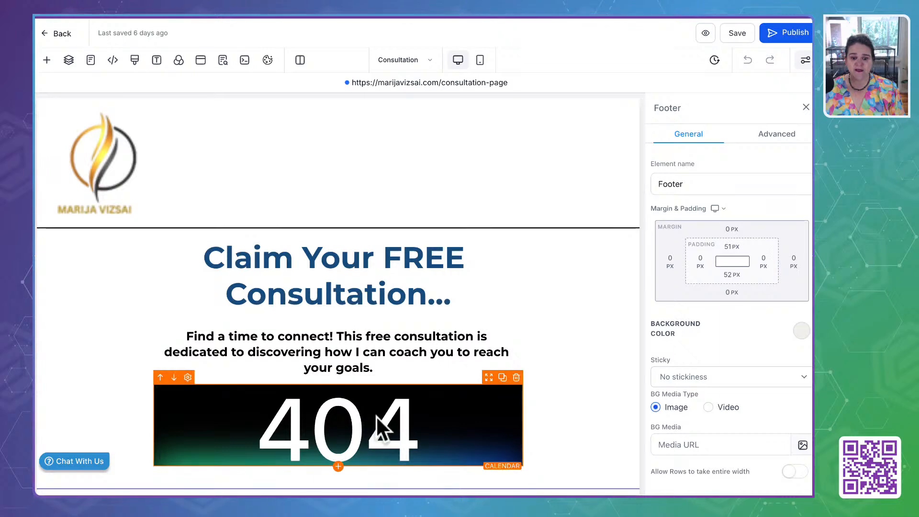
{"action": "left_click", "coordinate": [137, 182]}
{"action": "scroll", "coordinate": [767, 358], "scroll_direction": "down", "scroll_amount": 5}
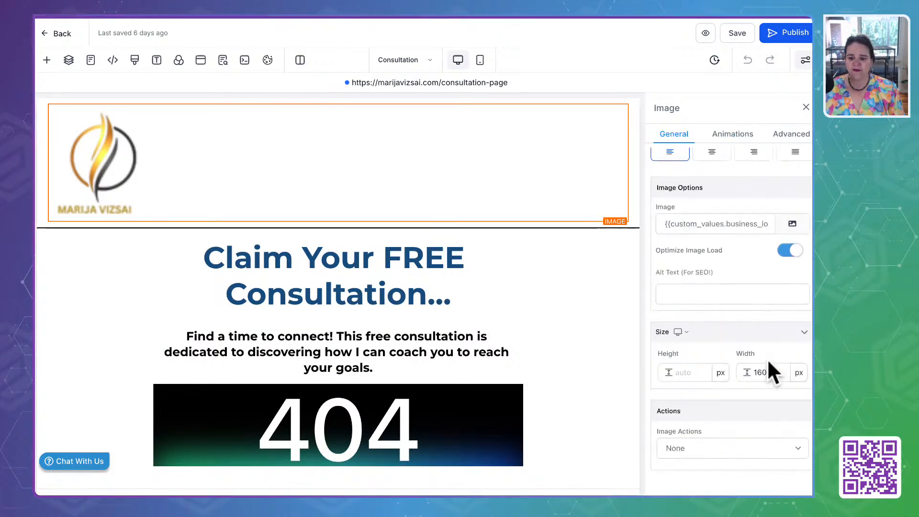
{"action": "left_click", "coordinate": [767, 373]}
{"action": "double_click", "coordinate": [767, 372]}
{"action": "type", "text": "50"}
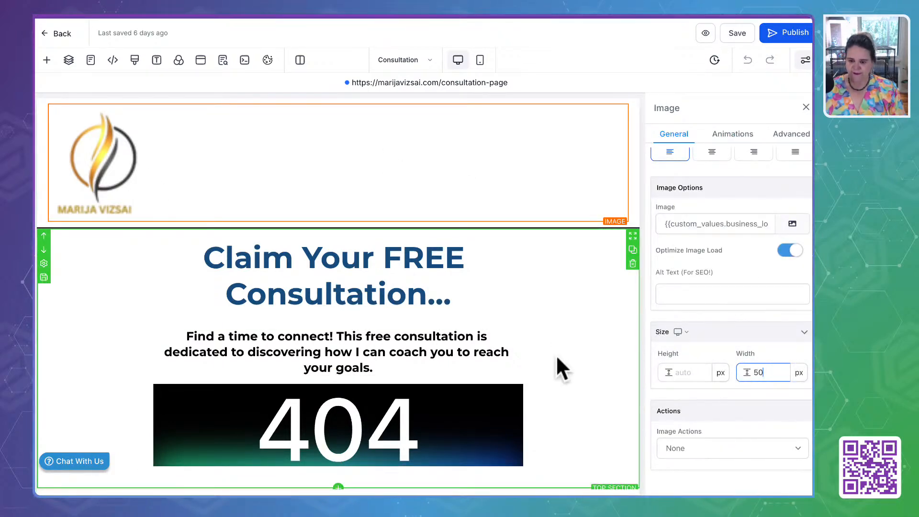
{"action": "left_click", "coordinate": [785, 35]}
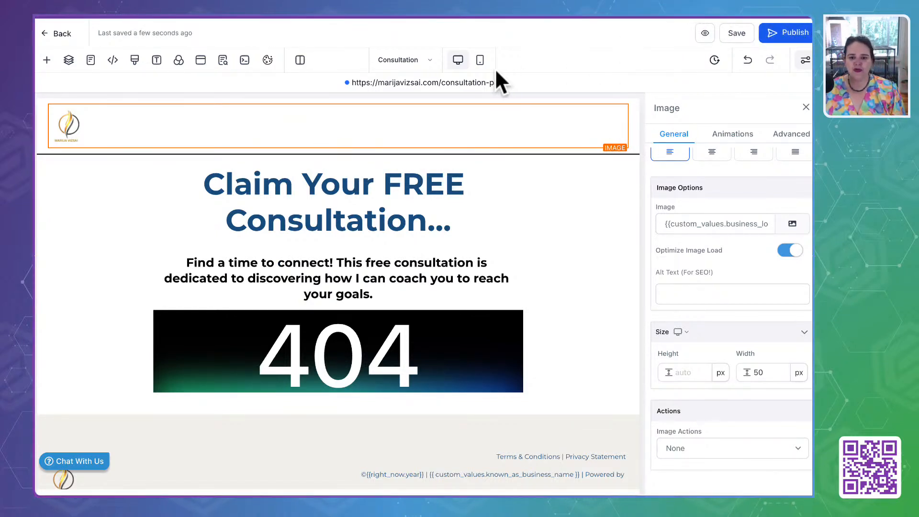
Step: Switch back to the Discovery Call page and set its calendar element to the Discovery Call calendar
{"action": "left_click", "coordinate": [390, 60]}
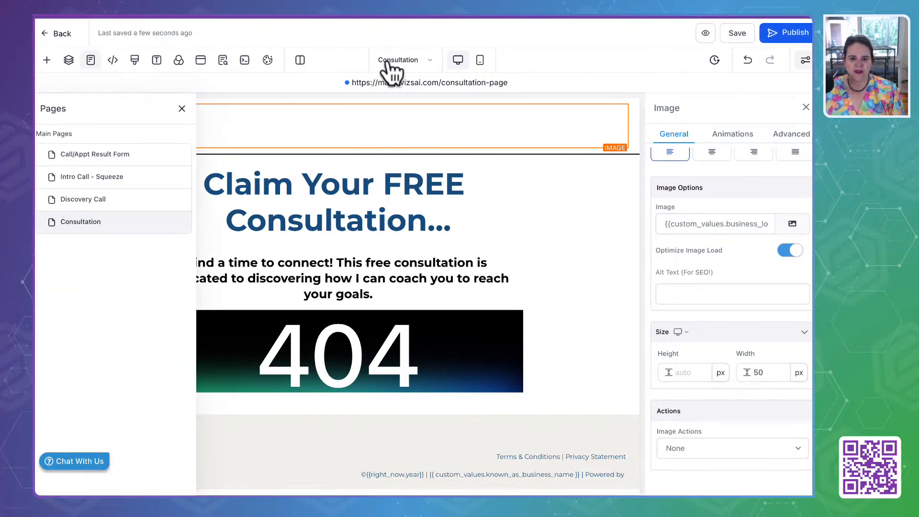
{"action": "left_click", "coordinate": [87, 200]}
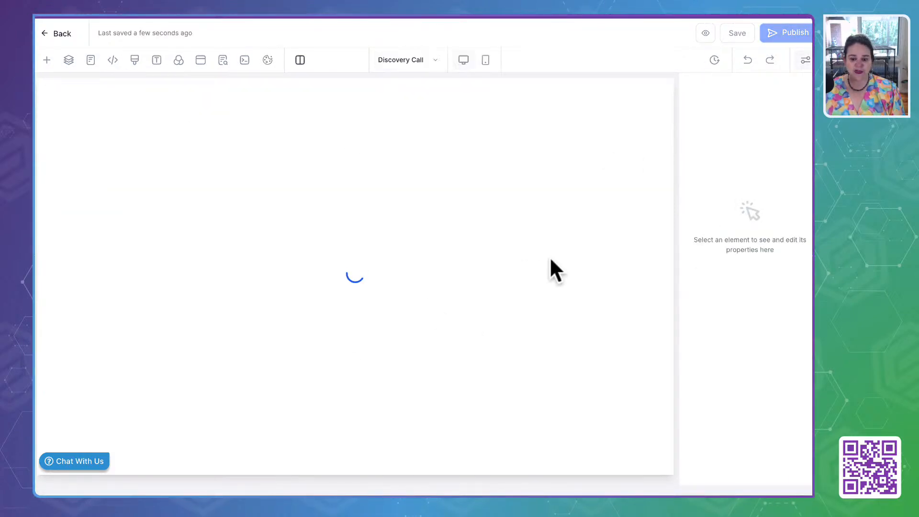
{"action": "scroll", "coordinate": [467, 273], "scroll_direction": "down", "scroll_amount": 1}
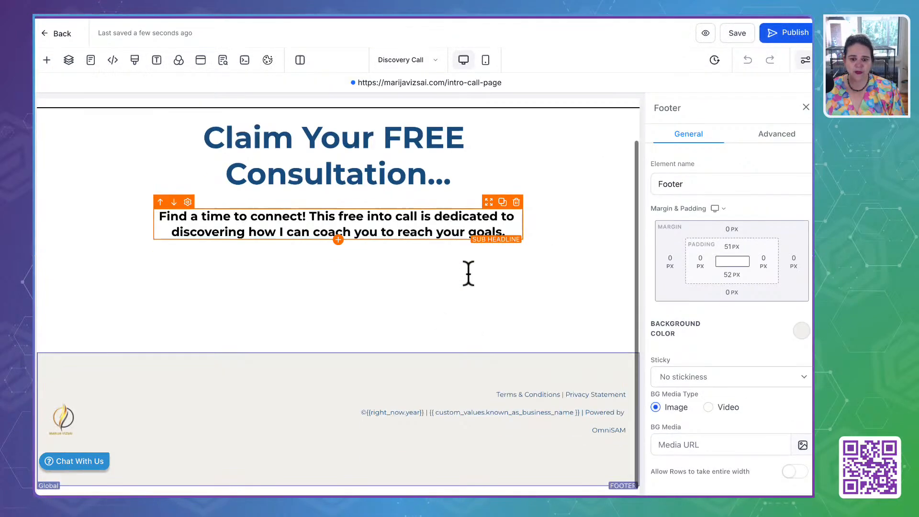
{"action": "left_click", "coordinate": [468, 287]}
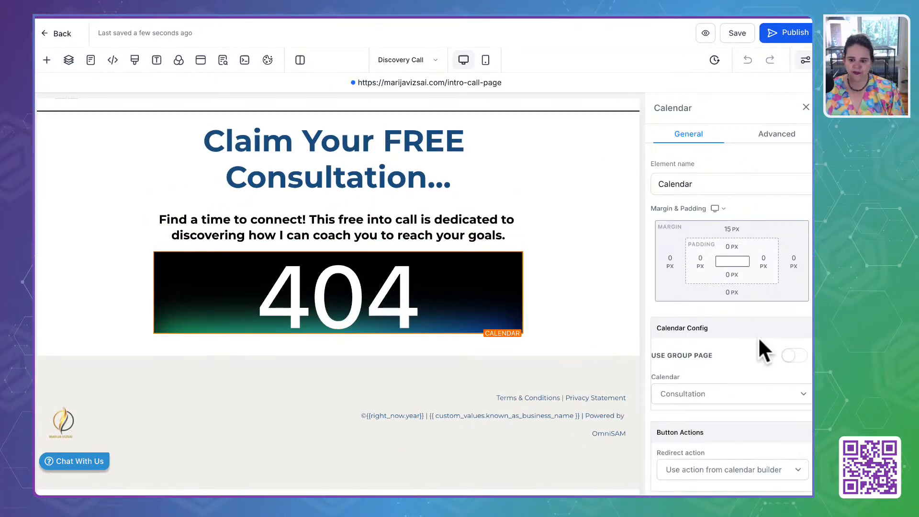
{"action": "left_click", "coordinate": [702, 406]}
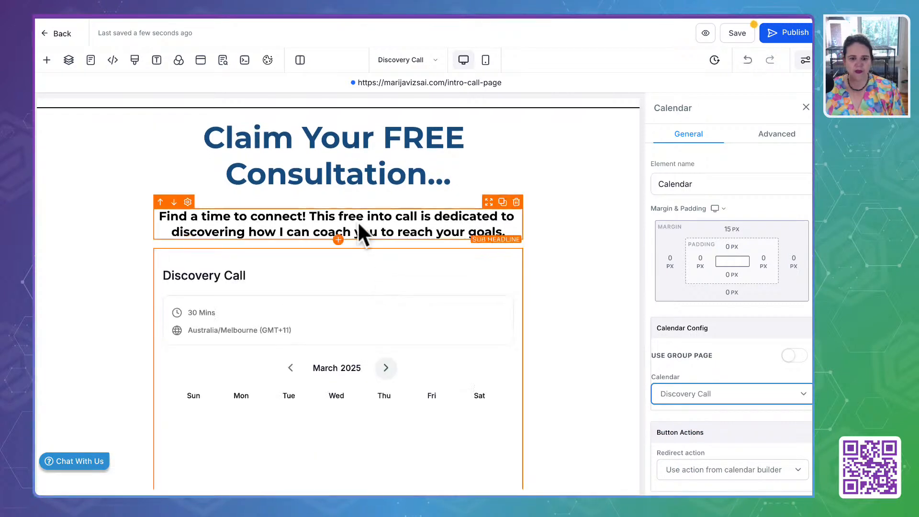
Step: Replace "Consultation" in the page headline with "Discovery Call" and publish the Discovery Call page
{"action": "double_click", "coordinate": [338, 170]}
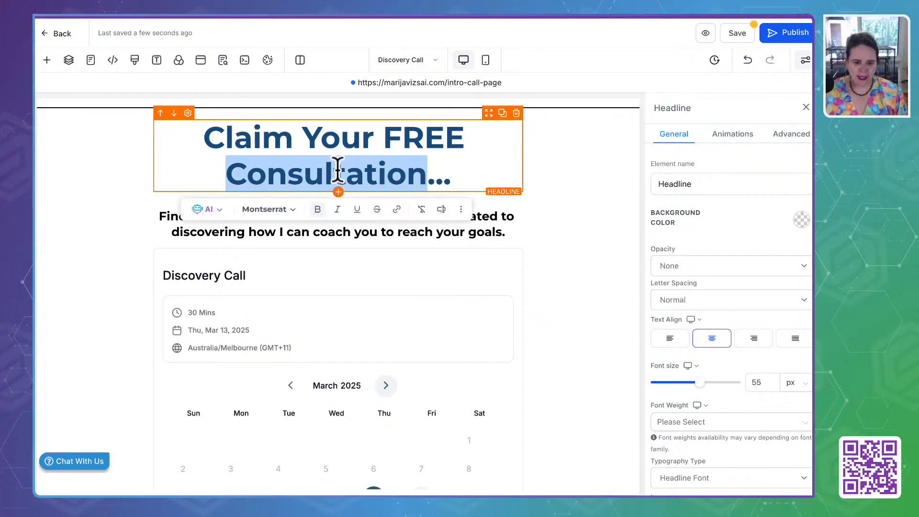
{"action": "type", "text": "Discovery Ca"}
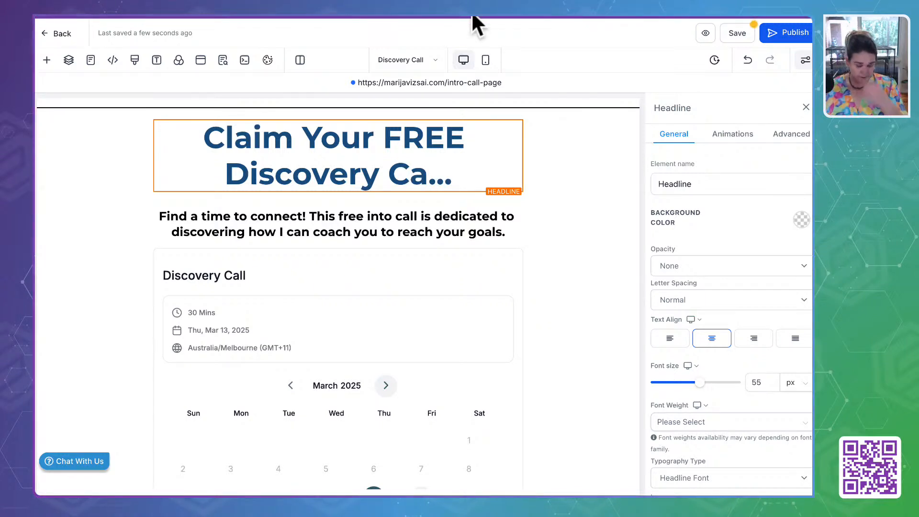
{"action": "type", "text": "ll"}
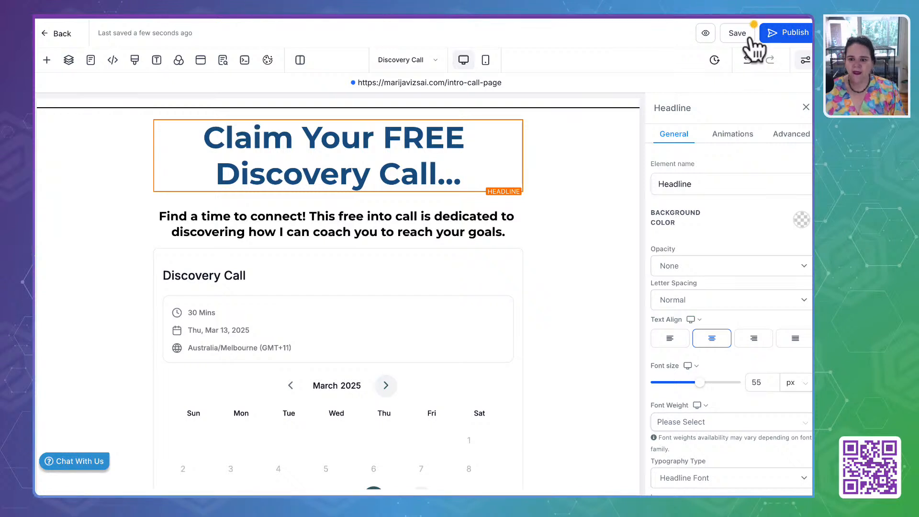
{"action": "left_click", "coordinate": [789, 35]}
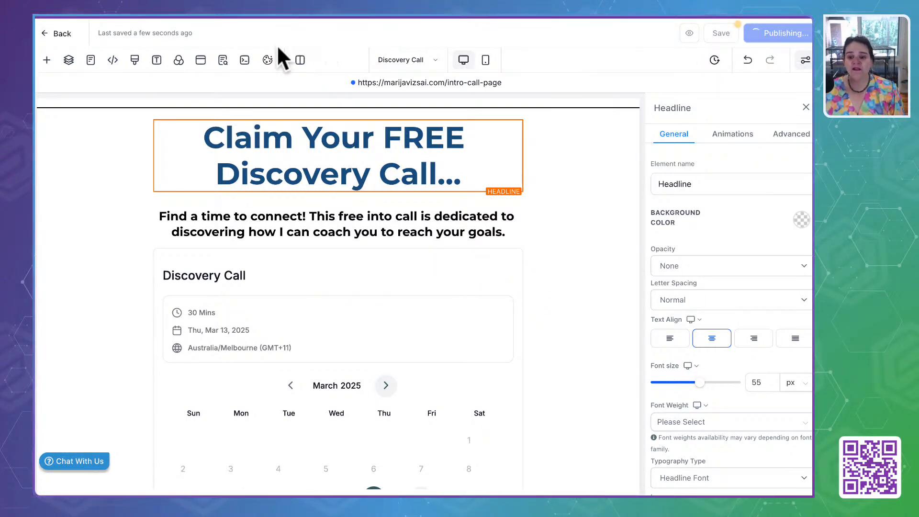
Step: Open the Stage 7: Reviews & Referrals funnel's Review page in the editor and look over its header and rating form
{"action": "left_click", "coordinate": [53, 34]}
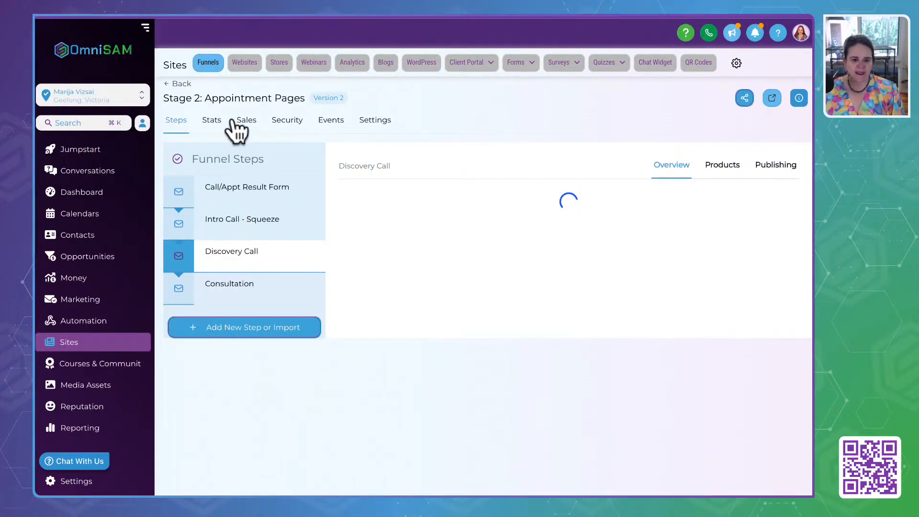
{"action": "left_click", "coordinate": [179, 83]}
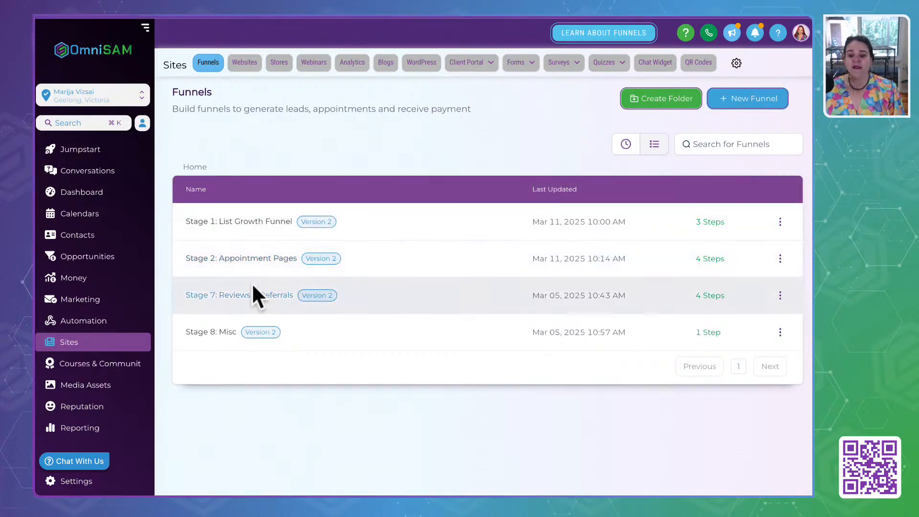
{"action": "left_click", "coordinate": [250, 297]}
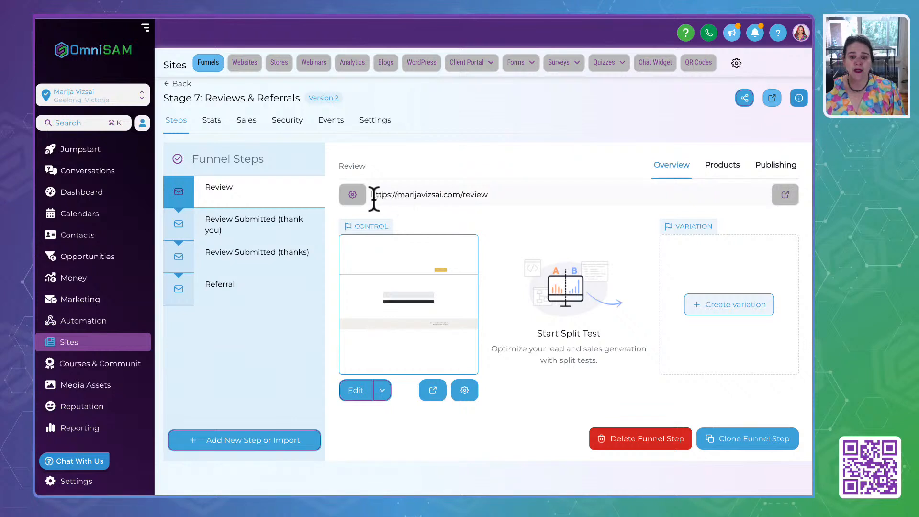
{"action": "left_click_drag", "start_coordinate": [372, 195], "coordinate": [624, 194]}
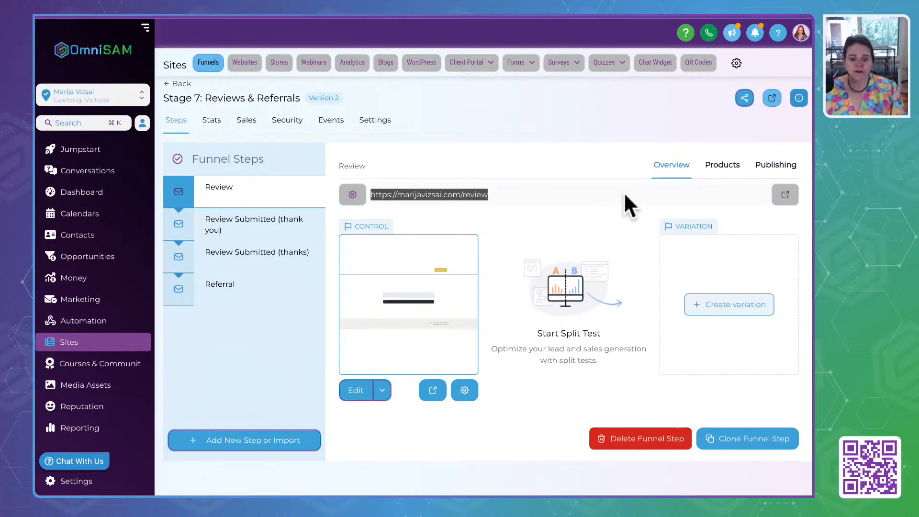
{"action": "left_click", "coordinate": [353, 397]}
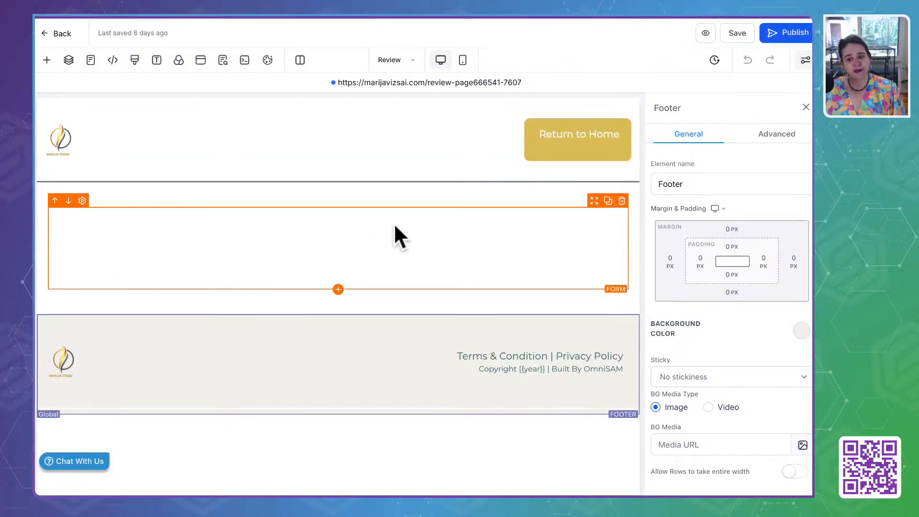
{"action": "left_click", "coordinate": [182, 133]}
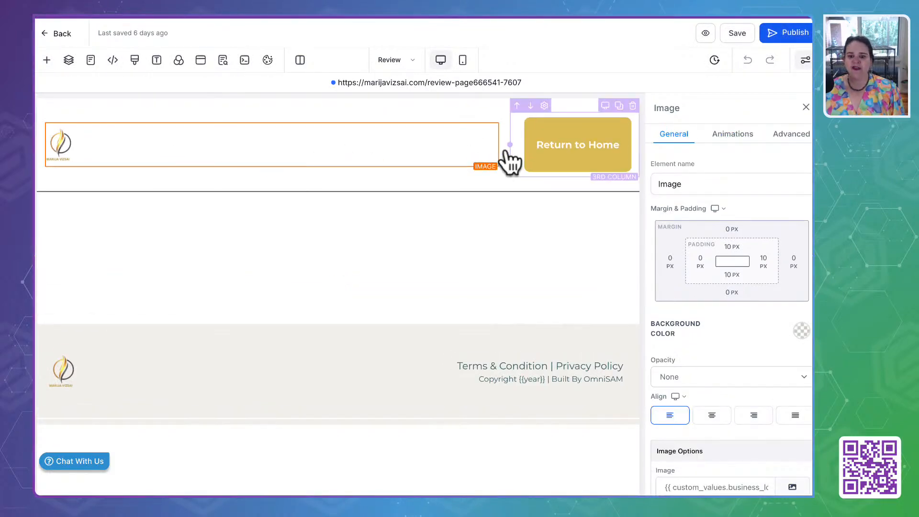
{"action": "left_click", "coordinate": [409, 254]}
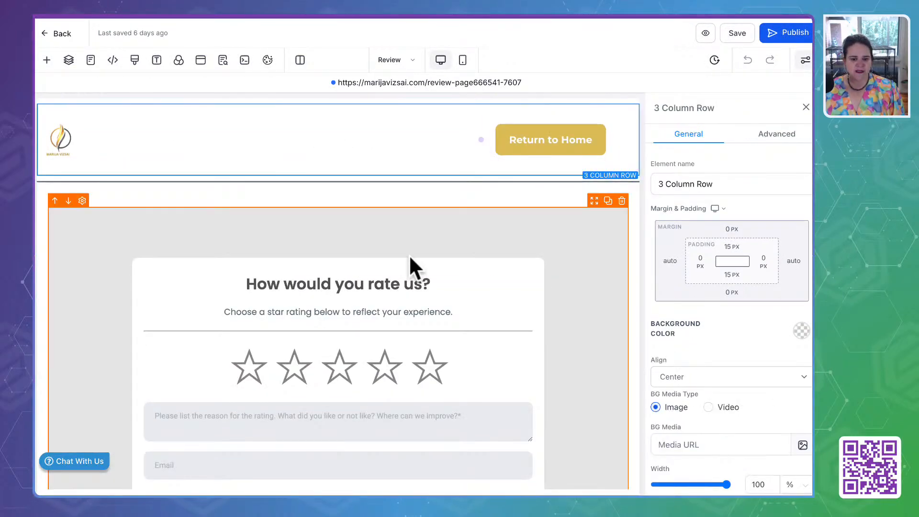
{"action": "scroll", "coordinate": [409, 254], "scroll_direction": "down", "scroll_amount": 5}
{"action": "scroll", "coordinate": [409, 255], "scroll_direction": "down", "scroll_amount": 1}
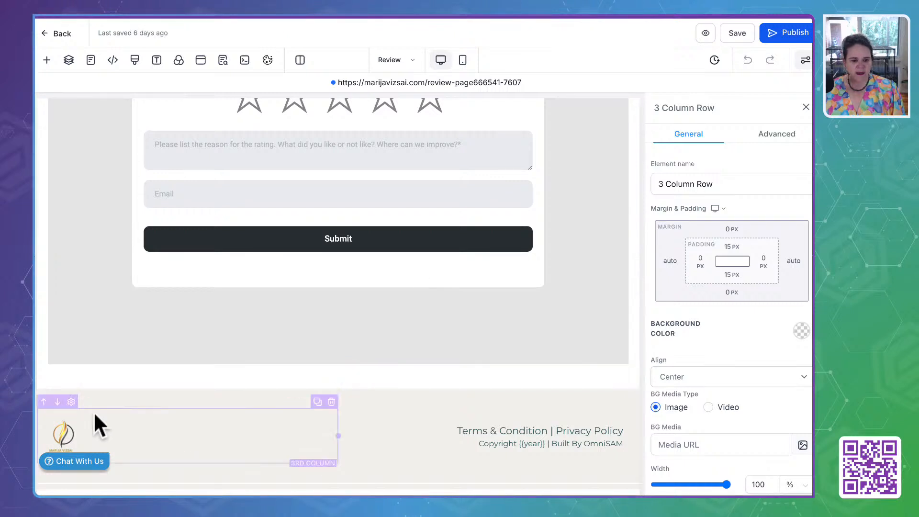
Step: Replace "OmniSAM" in the footer's copyright line with the Omnisam affiliate link custom value, searching for "aff"
{"action": "left_click", "coordinate": [604, 449]}
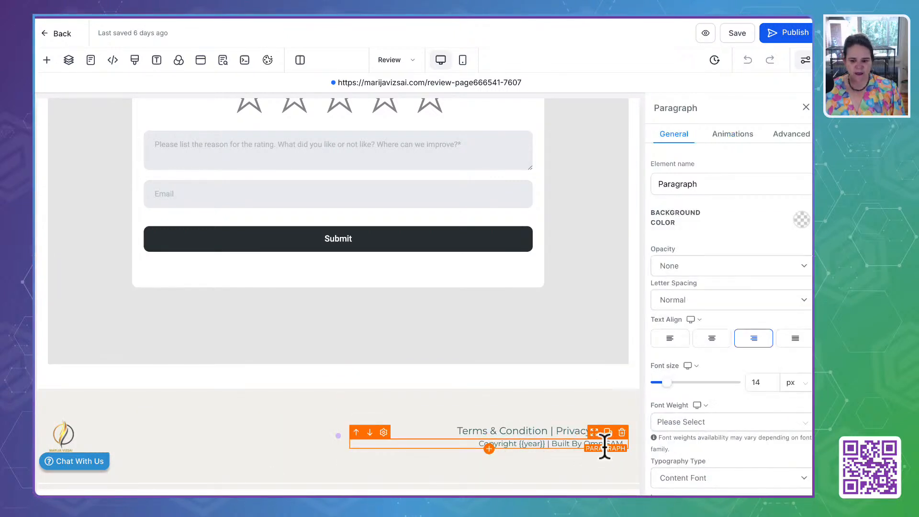
{"action": "left_click_drag", "start_coordinate": [583, 442], "coordinate": [627, 442]}
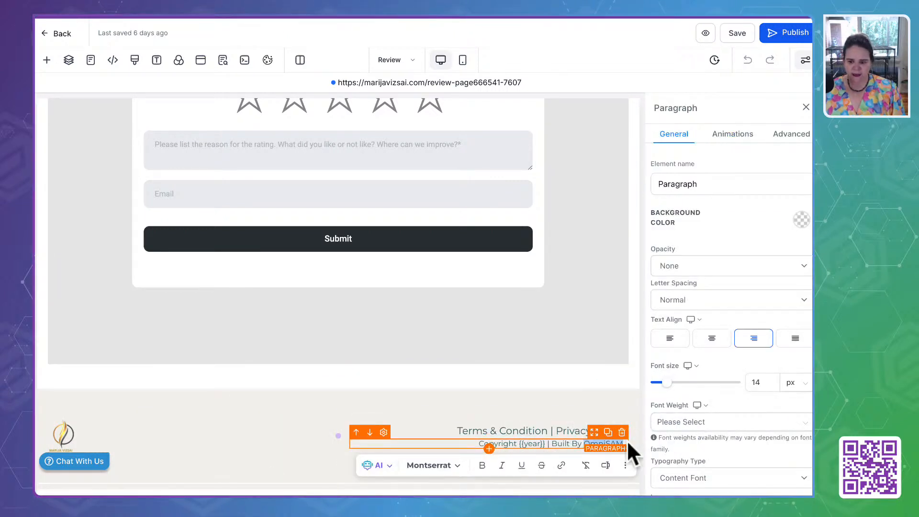
{"action": "scroll", "coordinate": [796, 416], "scroll_direction": "down", "scroll_amount": 6}
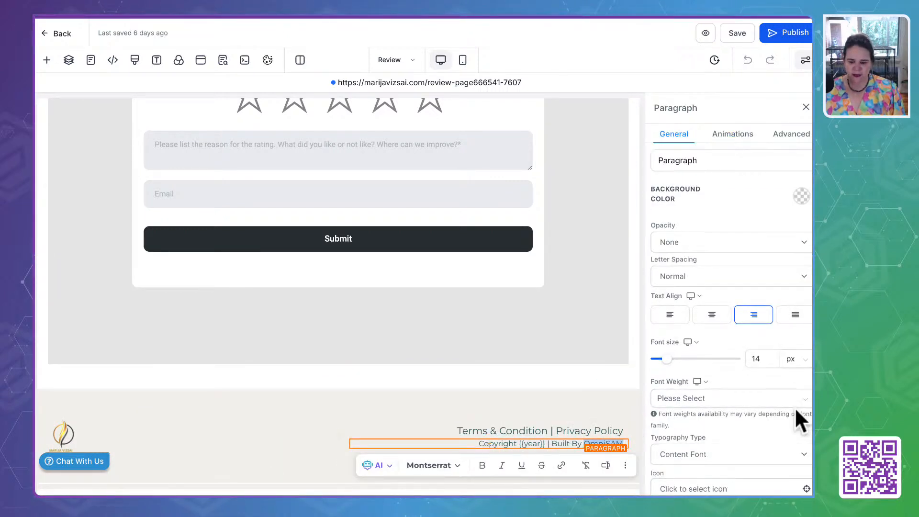
{"action": "left_click", "coordinate": [605, 465]}
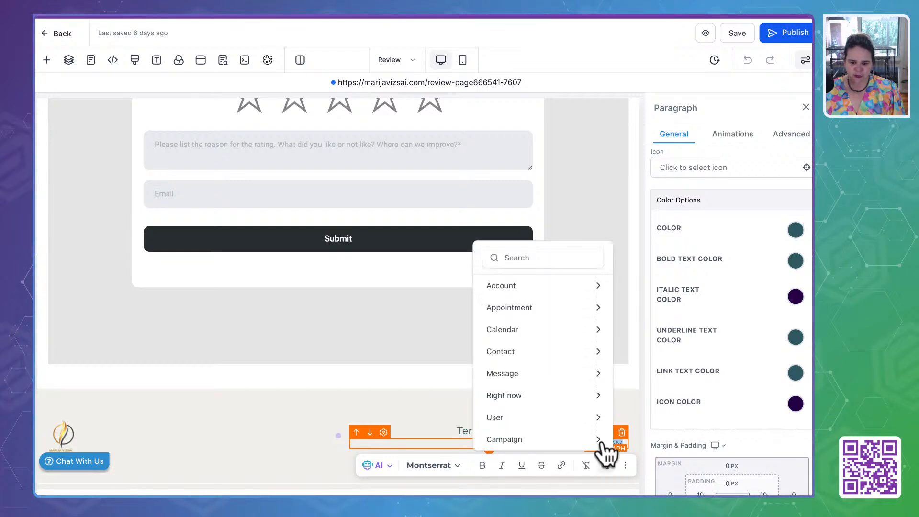
{"action": "scroll", "coordinate": [524, 330], "scroll_direction": "down", "scroll_amount": 1}
{"action": "left_click", "coordinate": [516, 330]}
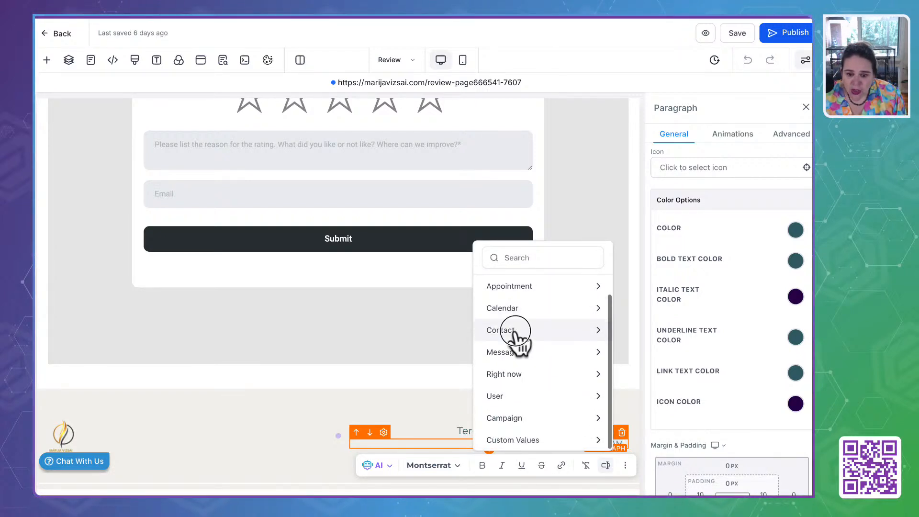
{"action": "scroll", "coordinate": [527, 361], "scroll_direction": "down", "scroll_amount": 3}
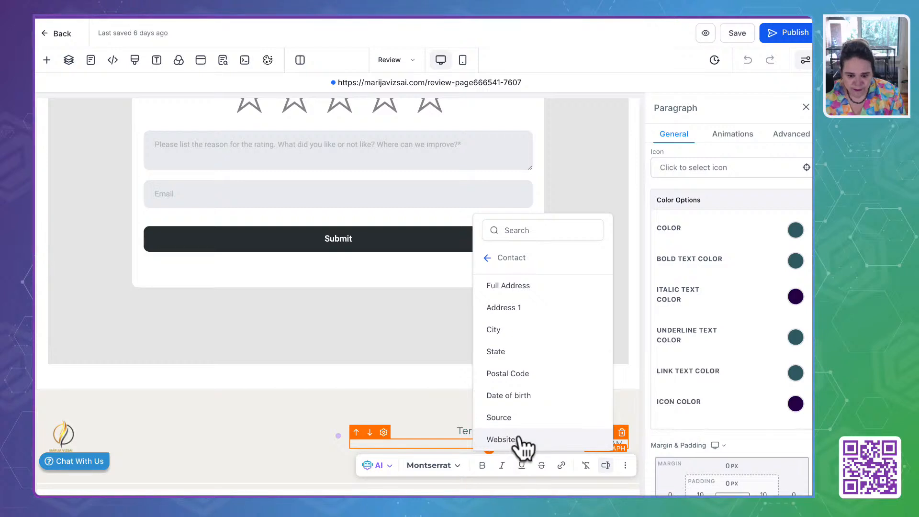
{"action": "left_click", "coordinate": [485, 259]}
{"action": "left_click", "coordinate": [537, 438]}
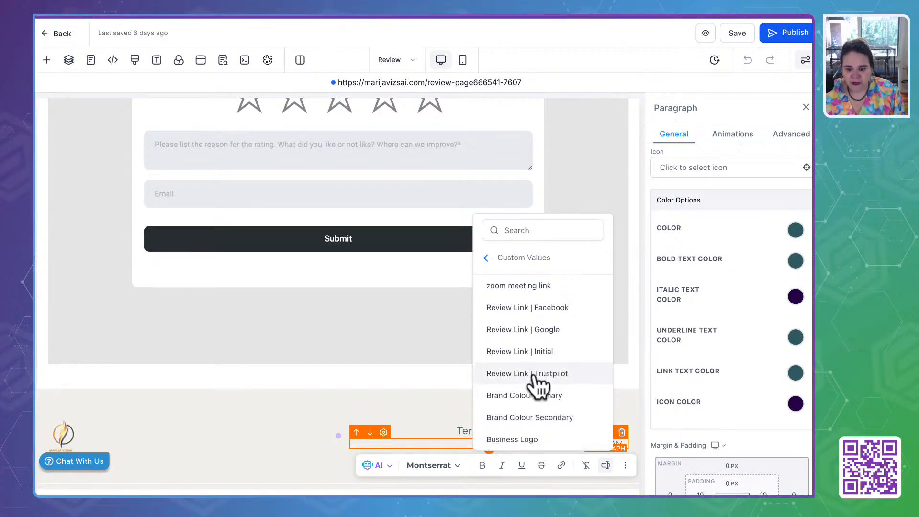
{"action": "left_click", "coordinate": [530, 230]}
{"action": "type", "text": "aff"}
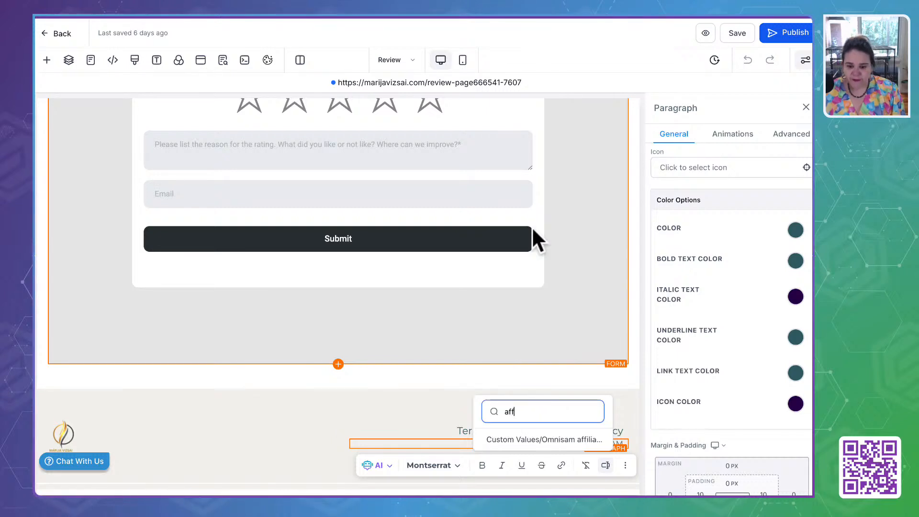
{"action": "left_click", "coordinate": [529, 439]}
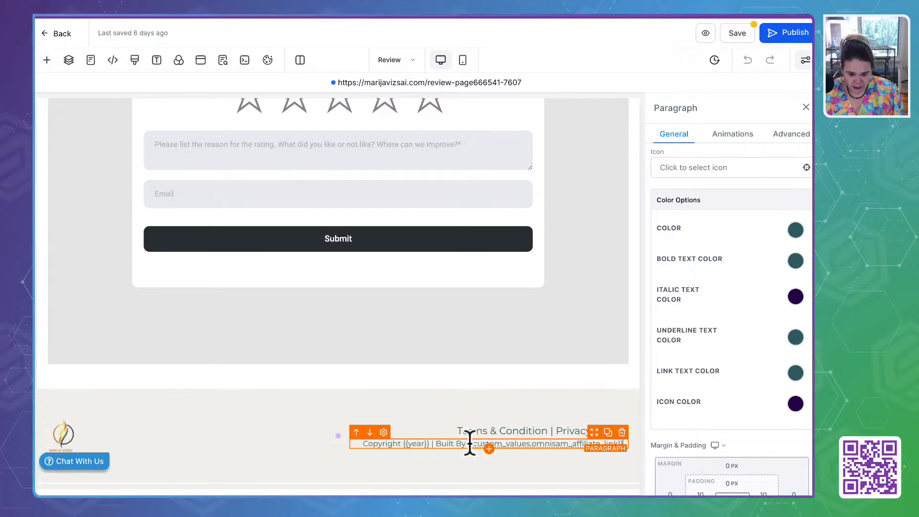
Step: Copy the inserted {{custom_values.omnisam_affiliate_link}} tag, then restore the footer's OmniSAM text and hyperlink it to that tag
{"action": "left_click_drag", "start_coordinate": [470, 443], "coordinate": [616, 445]}
{"action": "key", "text": "super+c"}
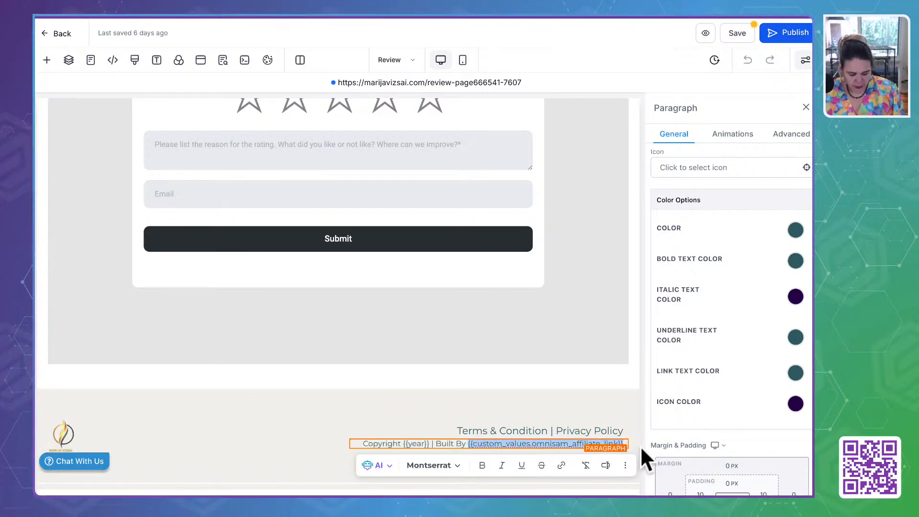
{"action": "key", "text": "super+z"}
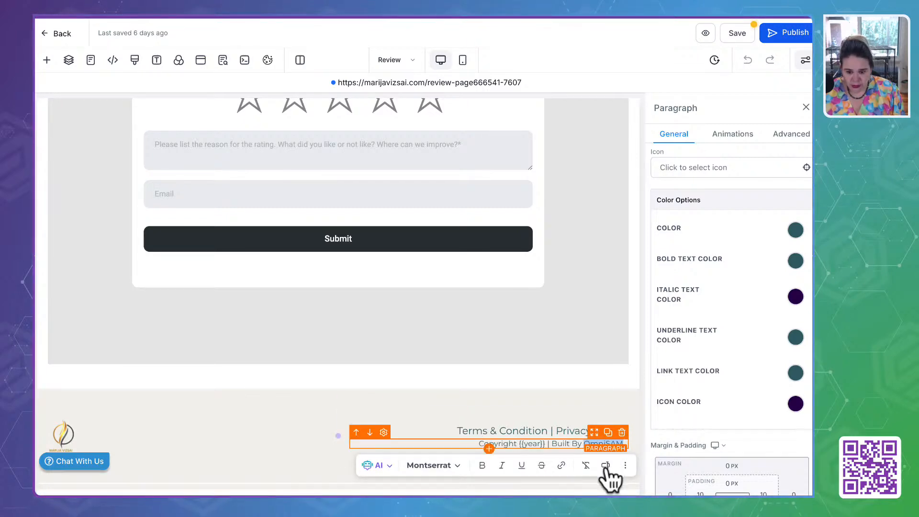
{"action": "left_click", "coordinate": [560, 465]}
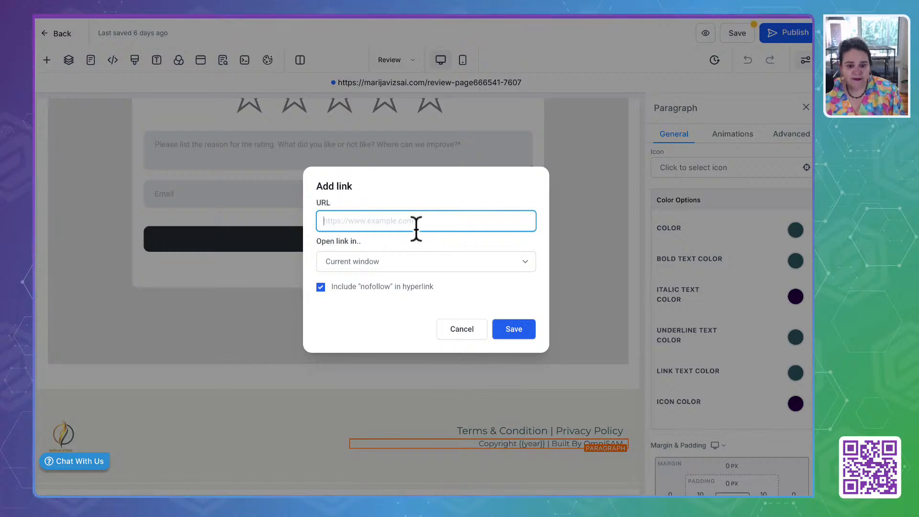
{"action": "key", "text": "super+v"}
{"action": "left_click", "coordinate": [513, 330]}
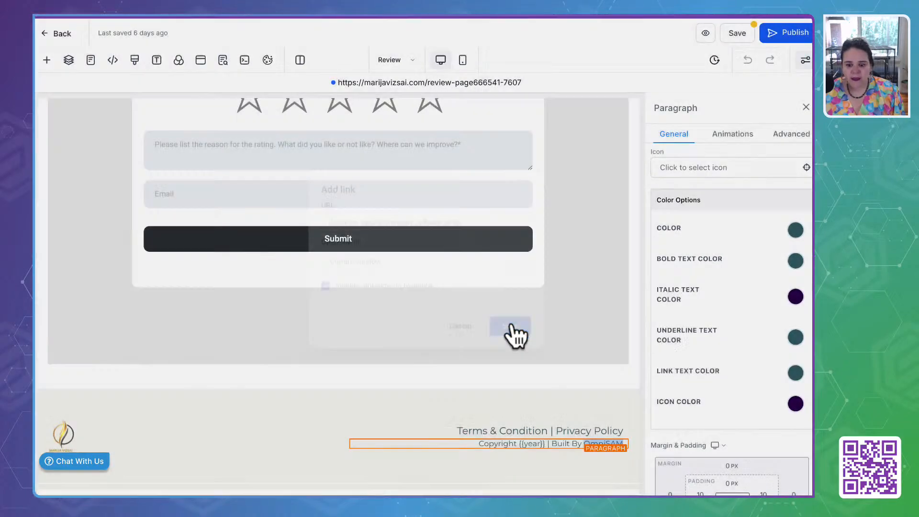
Step: Check the link URLs behind the footer's Terms & Condition and Privacy Policy texts, leaving both links unedited
{"action": "left_click", "coordinate": [487, 431]}
{"action": "left_click_drag", "start_coordinate": [457, 432], "coordinate": [547, 434]}
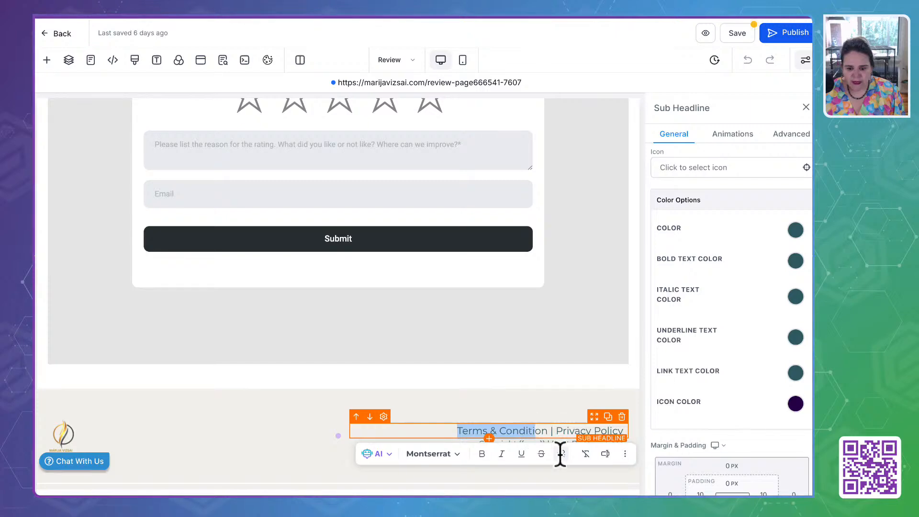
{"action": "left_click", "coordinate": [561, 453]}
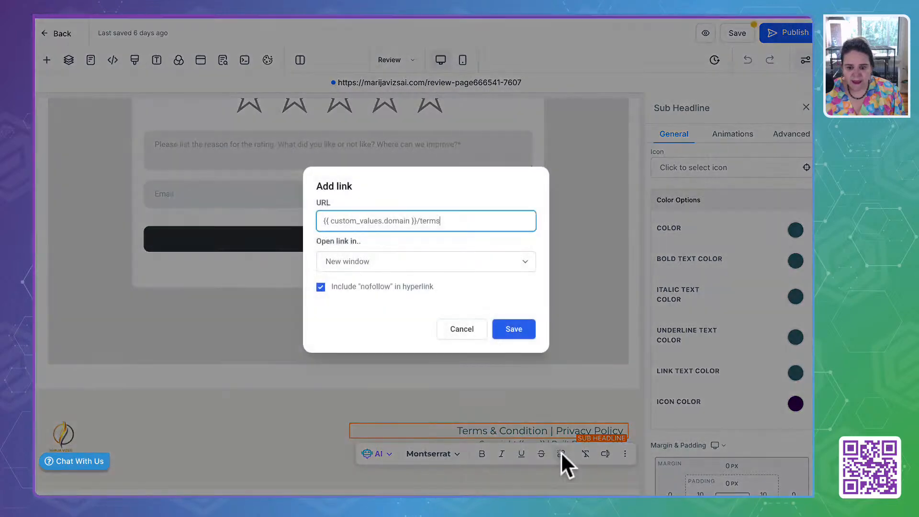
{"action": "left_click", "coordinate": [462, 334]}
{"action": "left_click_drag", "start_coordinate": [563, 430], "coordinate": [593, 429]}
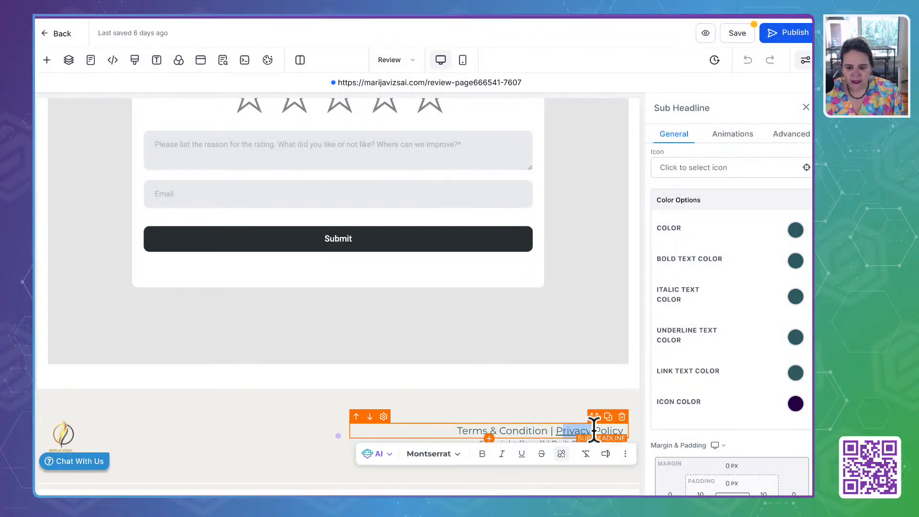
{"action": "left_click", "coordinate": [561, 453]}
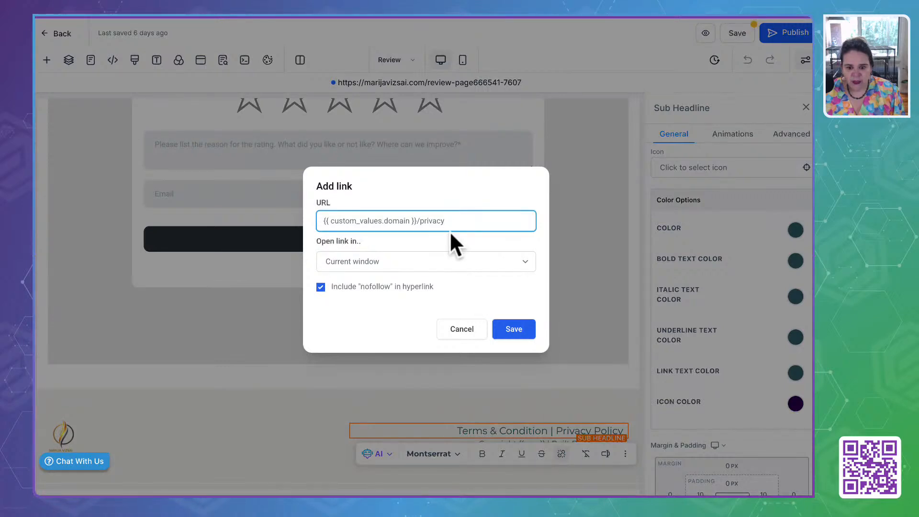
{"action": "left_click", "coordinate": [462, 332]}
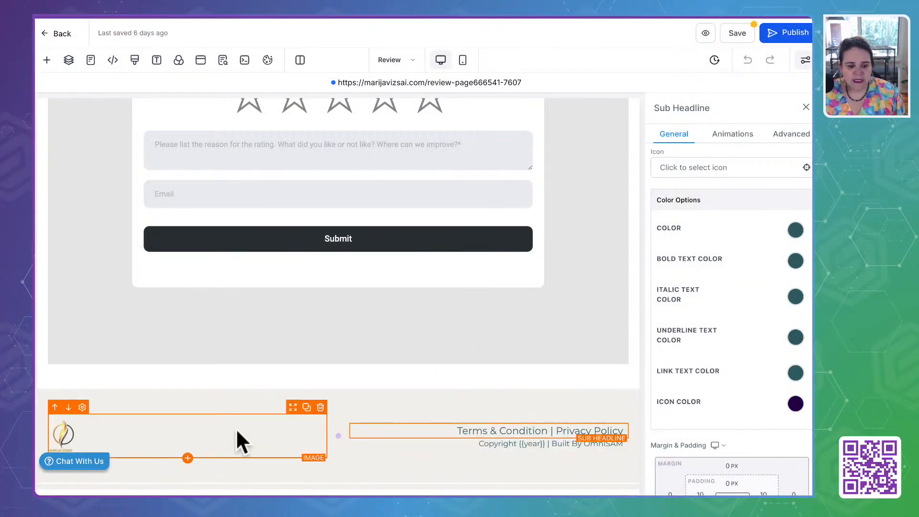
Step: Select the footer's logo image, check its image source and set its image action to "Go to website Url"
{"action": "left_click", "coordinate": [62, 431]}
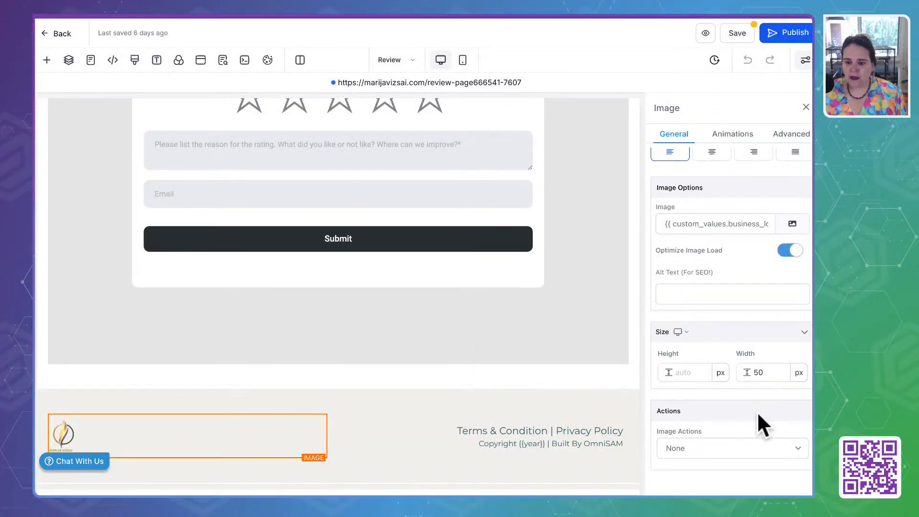
{"action": "left_click_drag", "start_coordinate": [700, 223], "coordinate": [771, 224]}
{"action": "left_click", "coordinate": [705, 442]}
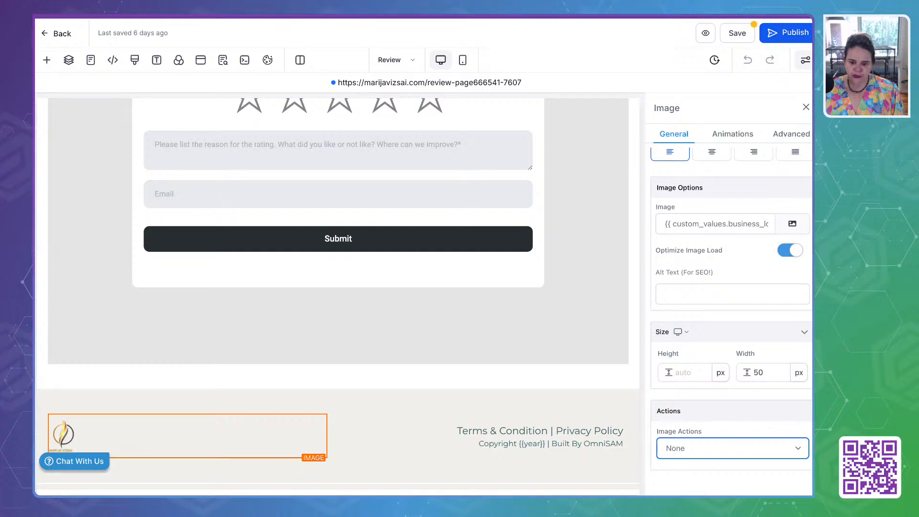
{"action": "left_click", "coordinate": [708, 434]}
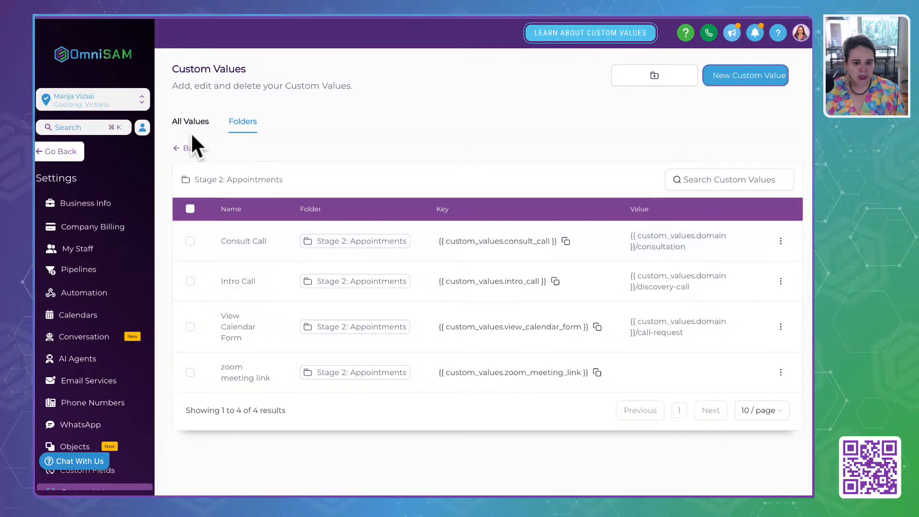
Step: Copy the Domain key {{ custom_values.domain }} from the Stage 8: General Info custom values folder and paste it as the footer logo's website link
{"action": "left_click", "coordinate": [187, 148]}
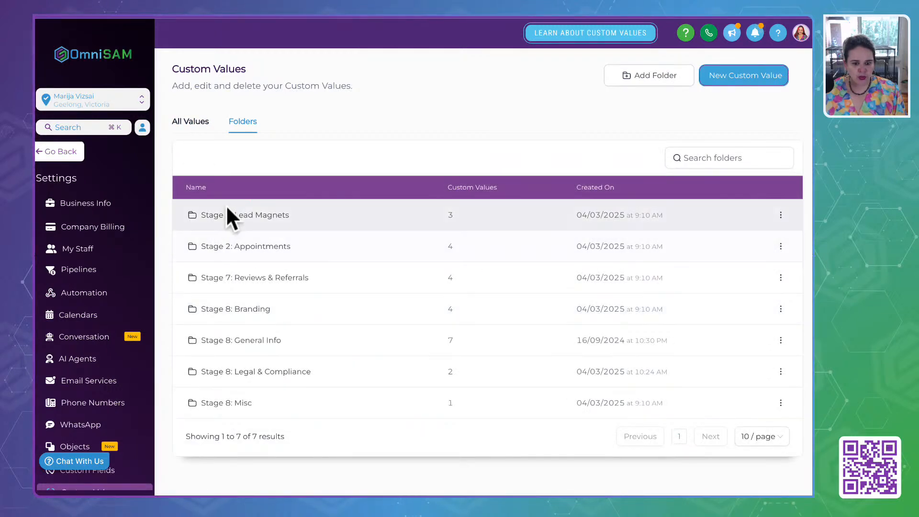
{"action": "left_click", "coordinate": [222, 340]}
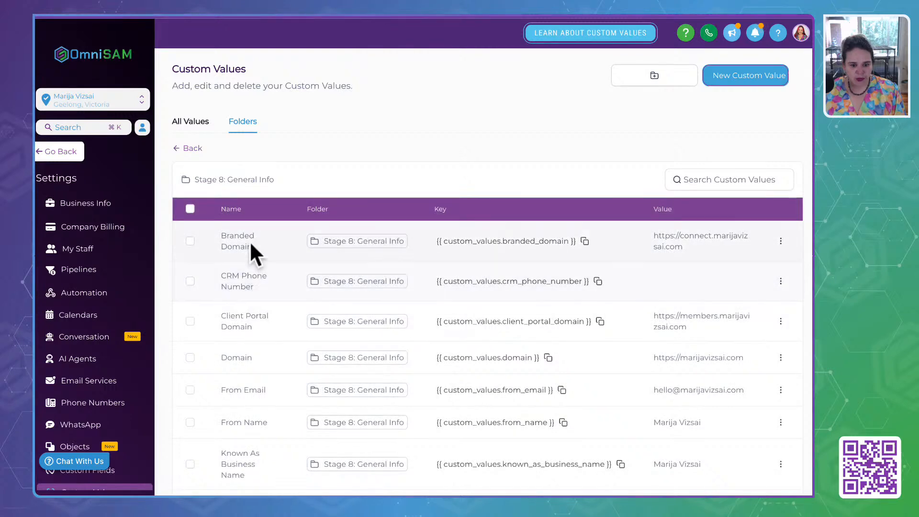
{"action": "left_click", "coordinate": [548, 358]}
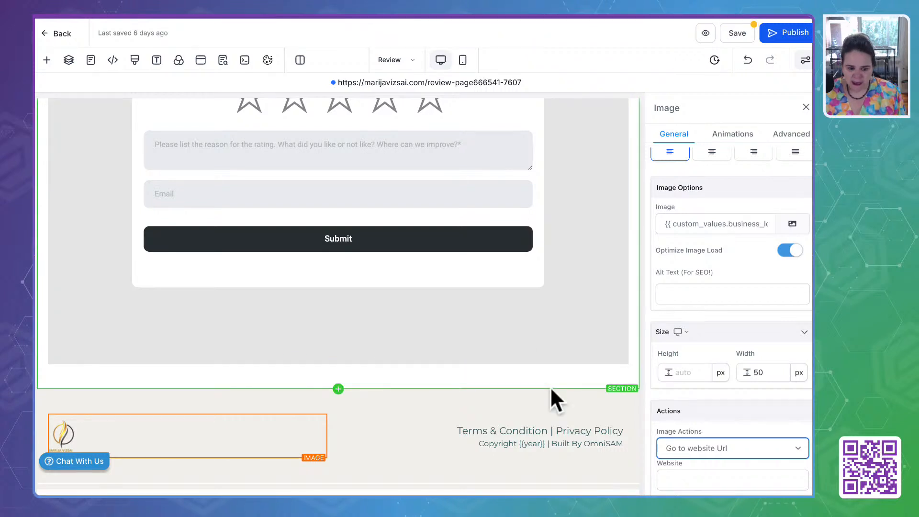
{"action": "left_click", "coordinate": [716, 479]}
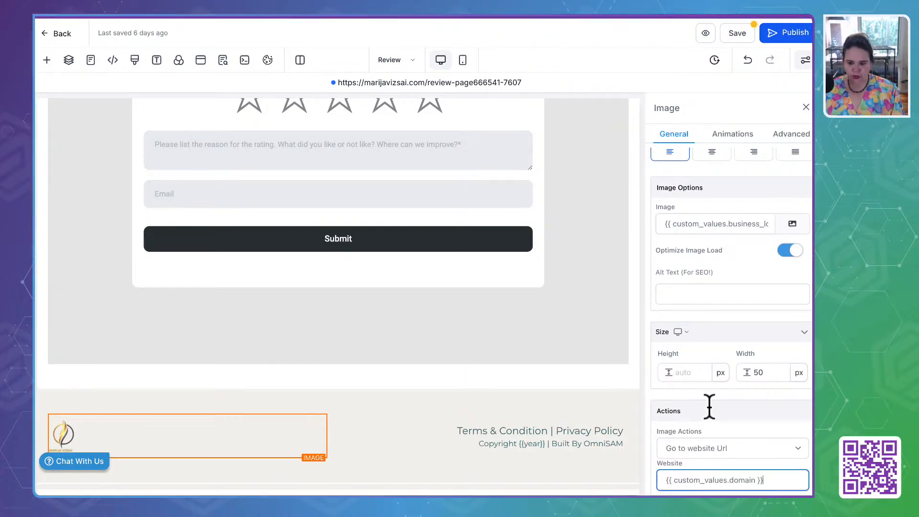
Step: Publish the Review page, accepting the global section change, and close the SEO Meta Data settings
{"action": "left_click", "coordinate": [786, 32]}
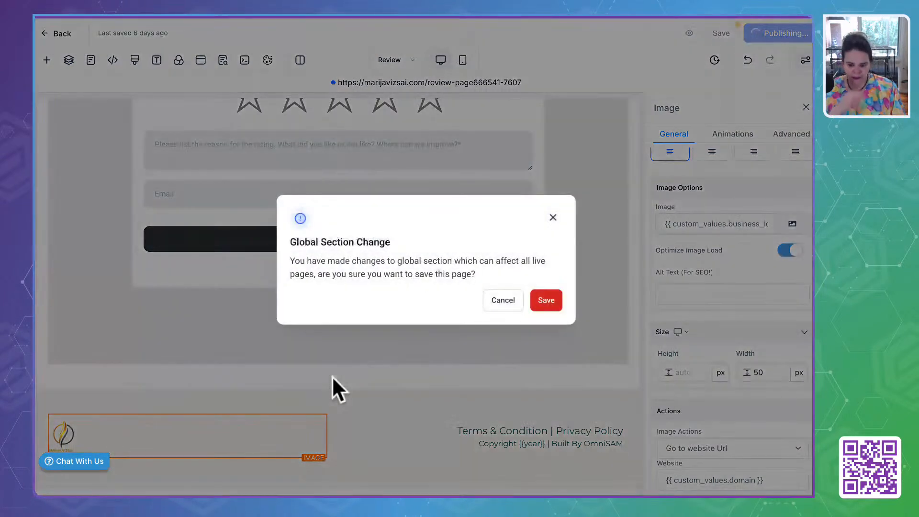
{"action": "left_click", "coordinate": [538, 311]}
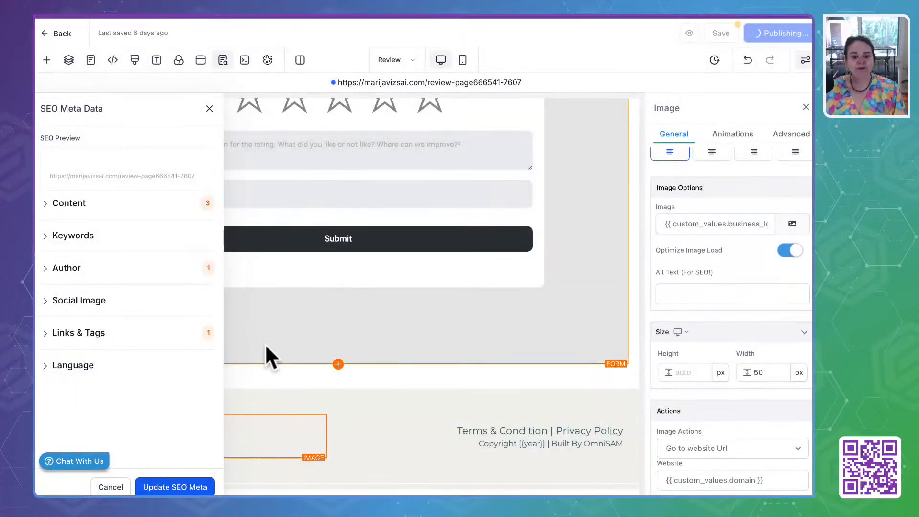
{"action": "left_click", "coordinate": [210, 108]}
Step: Open the Review Submitted (thank you) page and look over its header and public review buttons
{"action": "scroll", "coordinate": [340, 237], "scroll_direction": "up", "scroll_amount": 4}
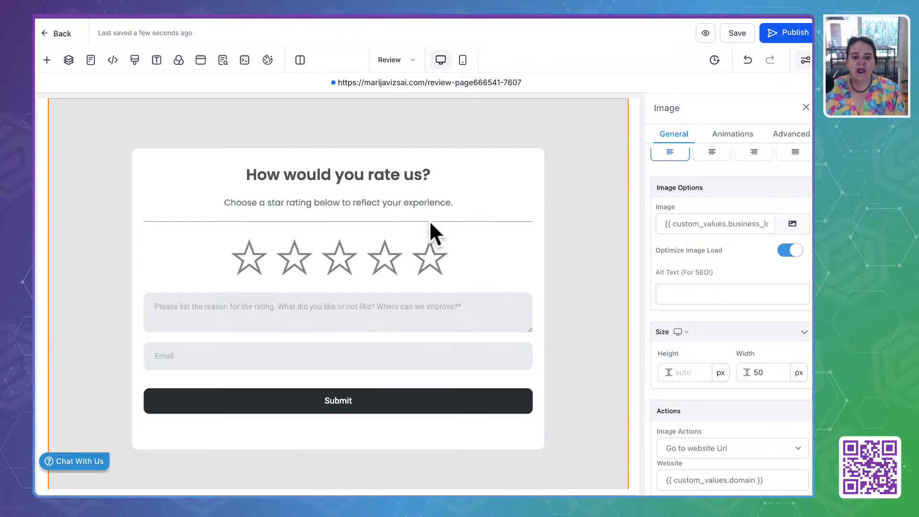
{"action": "left_click", "coordinate": [410, 61]}
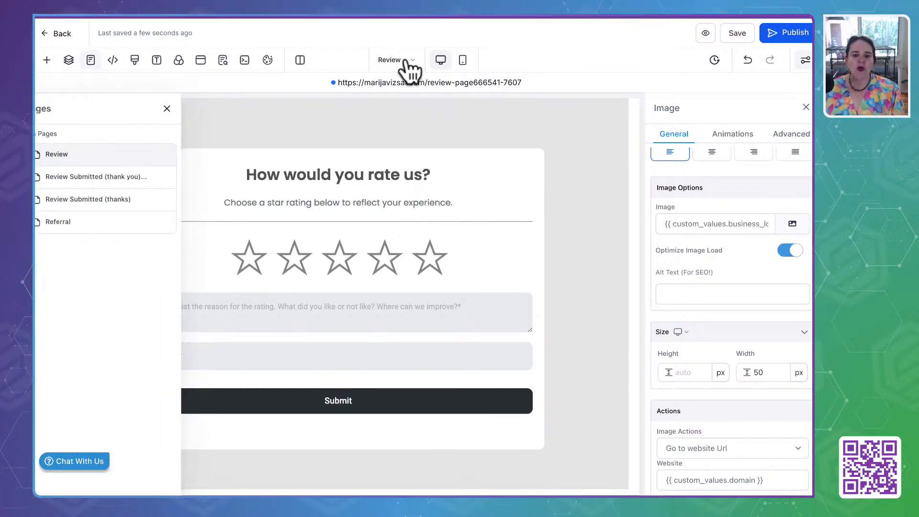
{"action": "left_click", "coordinate": [111, 180]}
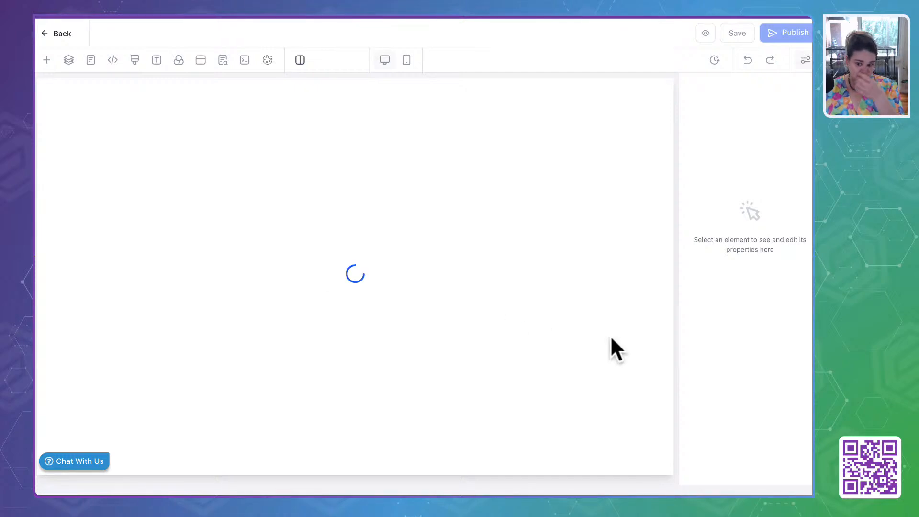
{"action": "left_click", "coordinate": [453, 394]}
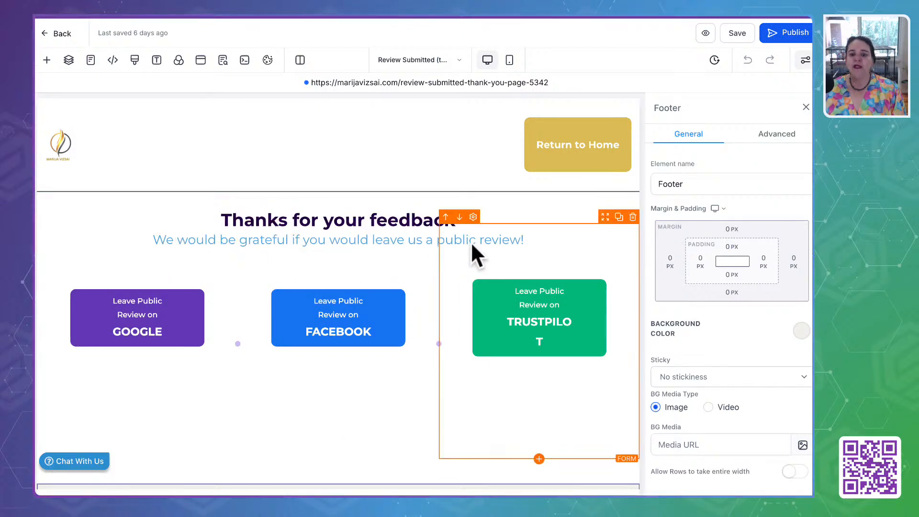
{"action": "mouse_move", "coordinate": [509, 145]}
{"action": "left_mouse_down"}
{"action": "mouse_move", "coordinate": [447, 144]}
{"action": "mouse_move", "coordinate": [494, 142]}
{"action": "left_mouse_up"}
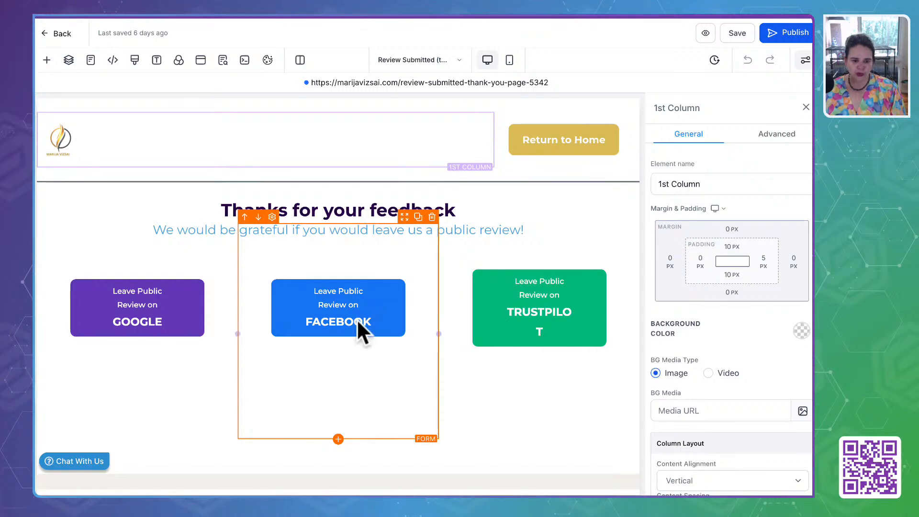
Step: Inspect the Google review button's form and look up the review links in the Stage 7: Reviews & Referrals custom values folder
{"action": "left_click", "coordinate": [145, 319]}
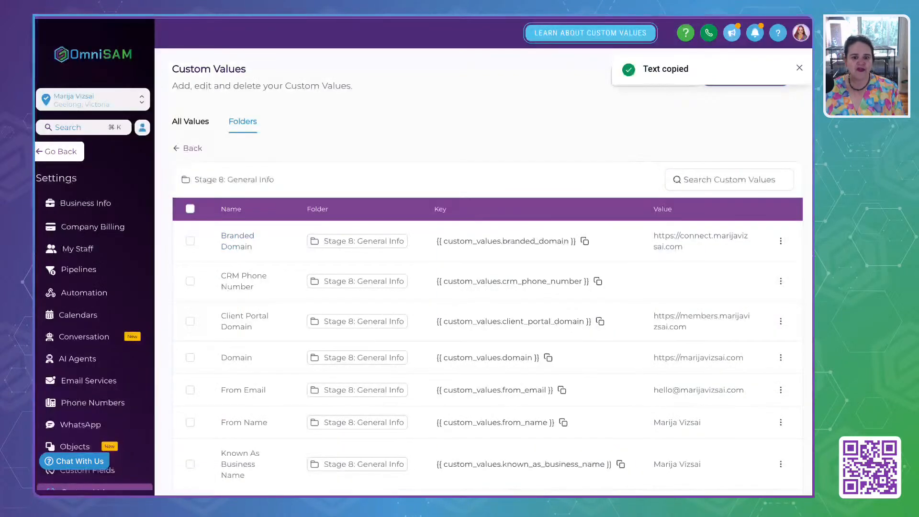
{"action": "left_click", "coordinate": [194, 123]}
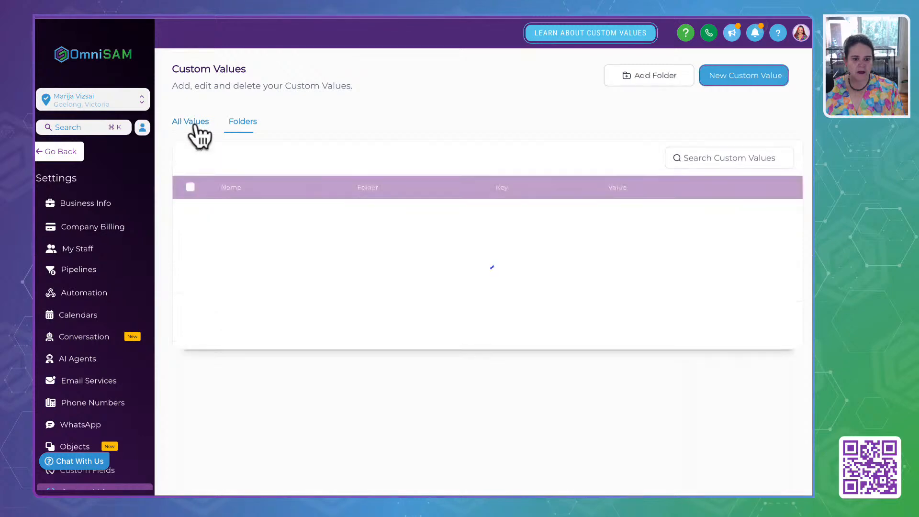
{"action": "left_click", "coordinate": [233, 123]}
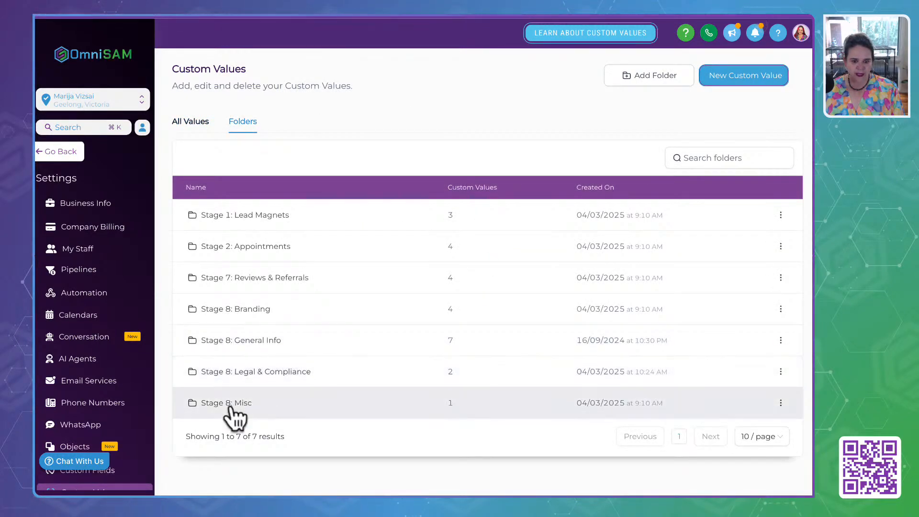
{"action": "left_click", "coordinate": [251, 278]}
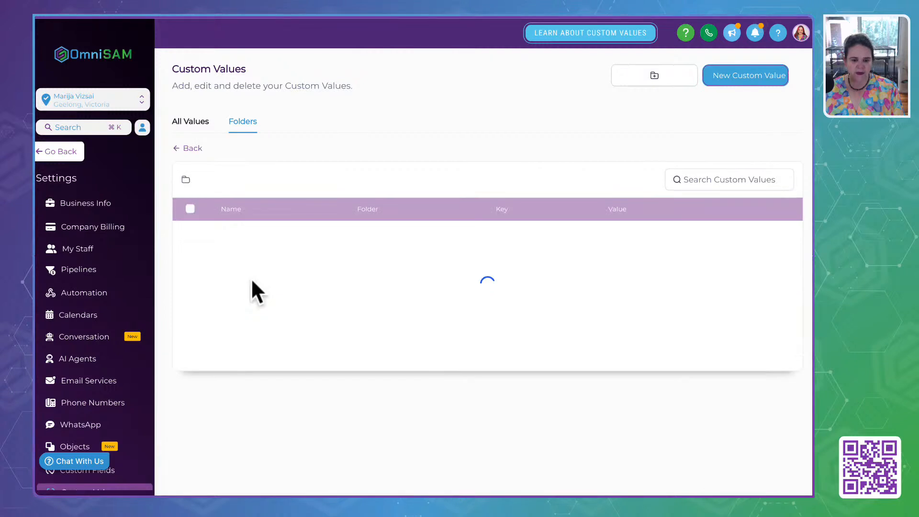
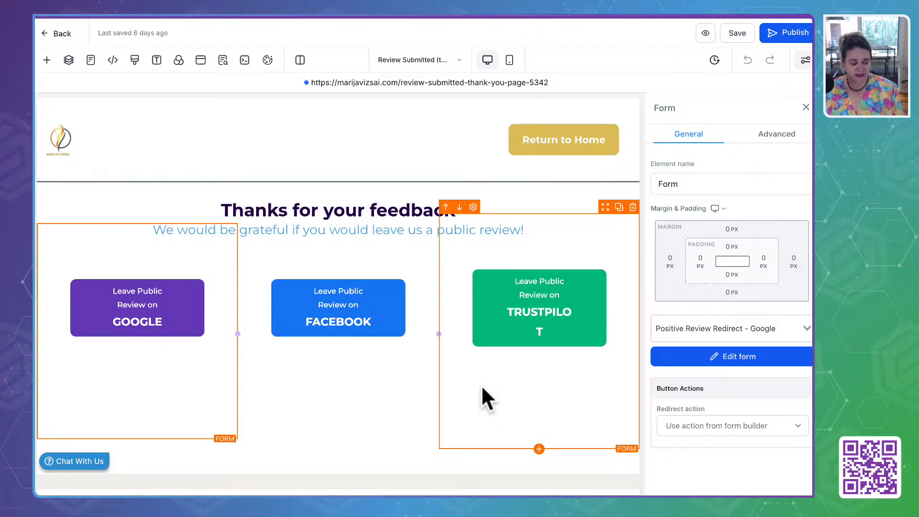
Step: Check which form the Trustpilot review button uses and publish the Review Submitted (thank you) page
{"action": "left_click", "coordinate": [494, 320]}
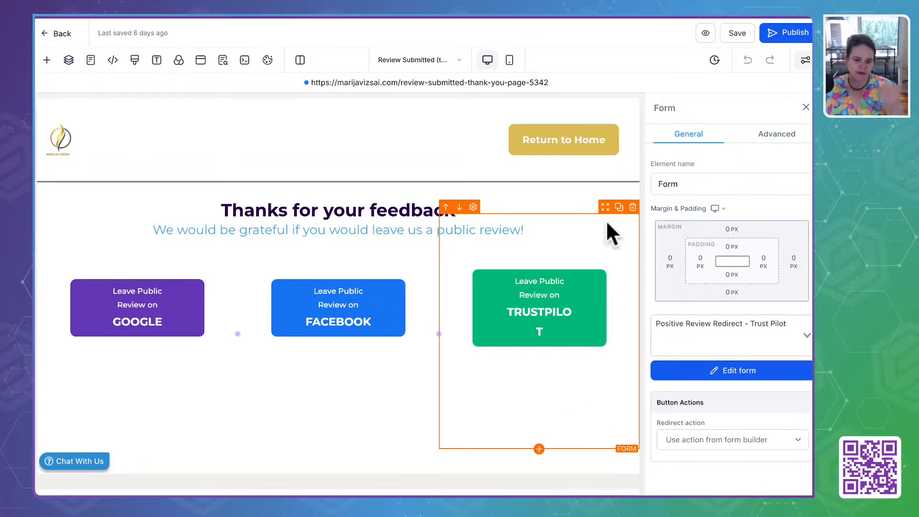
{"action": "left_click", "coordinate": [787, 33]}
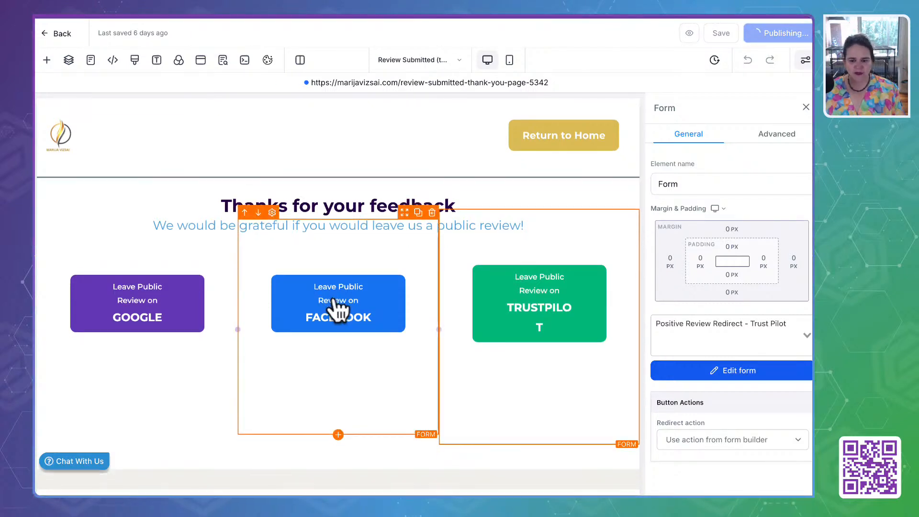
{"action": "scroll", "coordinate": [338, 308], "scroll_direction": "down", "scroll_amount": 2}
{"action": "scroll", "coordinate": [334, 295], "scroll_direction": "up", "scroll_amount": 2}
Step: Open the Review Submitted (thanks) page and look over its feedback form, including the "or Leave a Review Here" link
{"action": "left_click", "coordinate": [399, 67]}
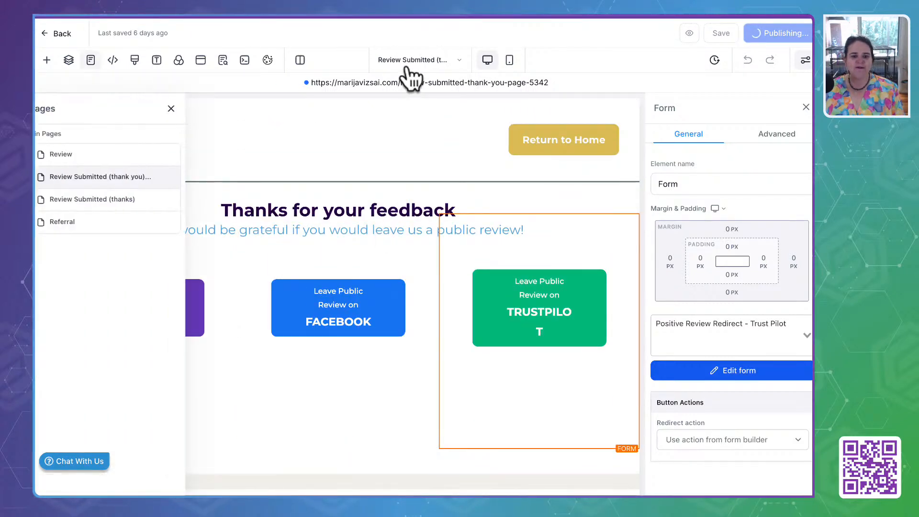
{"action": "left_click", "coordinate": [130, 200]}
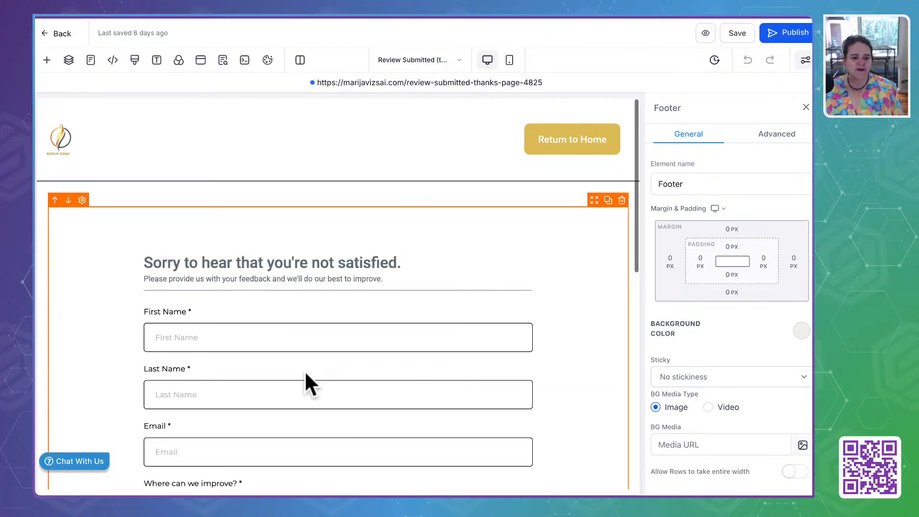
{"action": "scroll", "coordinate": [300, 389], "scroll_direction": "down", "scroll_amount": 6}
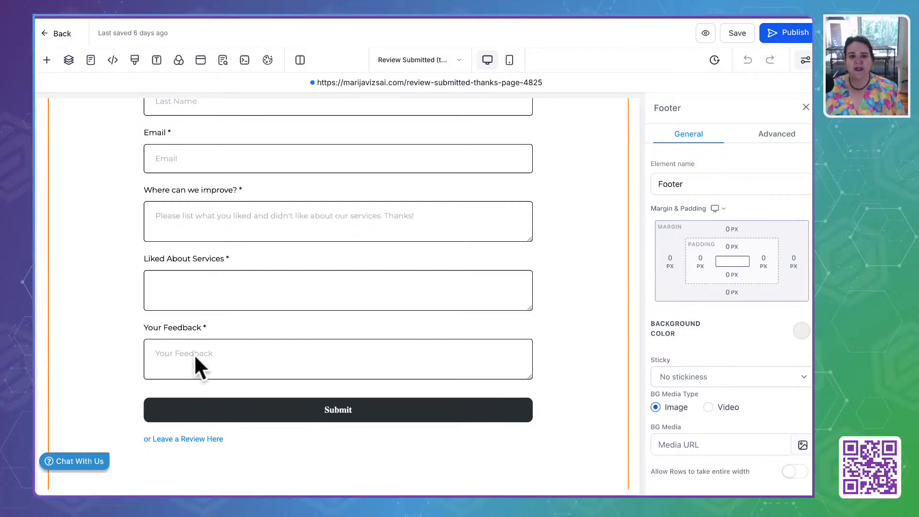
{"action": "left_click", "coordinate": [186, 437]}
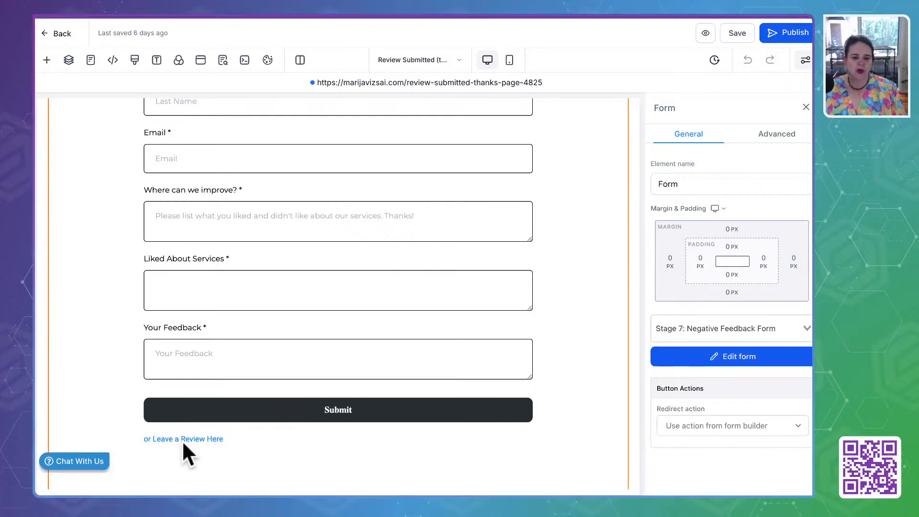
{"action": "scroll", "coordinate": [366, 293], "scroll_direction": "up", "scroll_amount": 1}
{"action": "scroll", "coordinate": [368, 290], "scroll_direction": "up", "scroll_amount": 5}
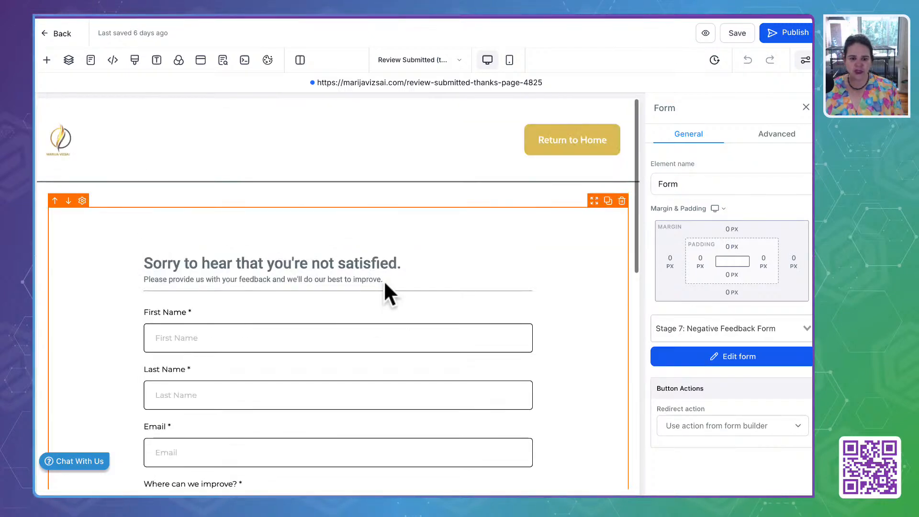
Step: Publish the Review Submitted (thanks) page, open the Referral page and look over its headline and referral form
{"action": "left_click", "coordinate": [437, 59]}
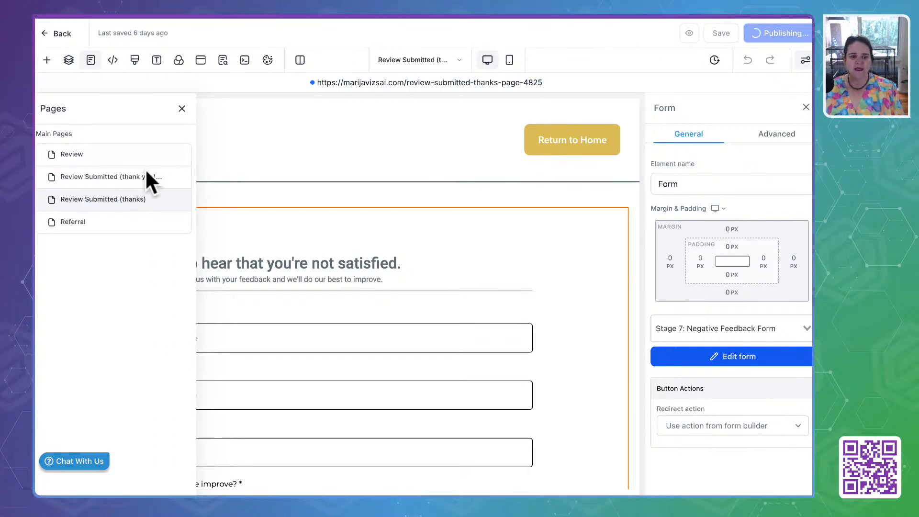
{"action": "left_click", "coordinate": [75, 222]}
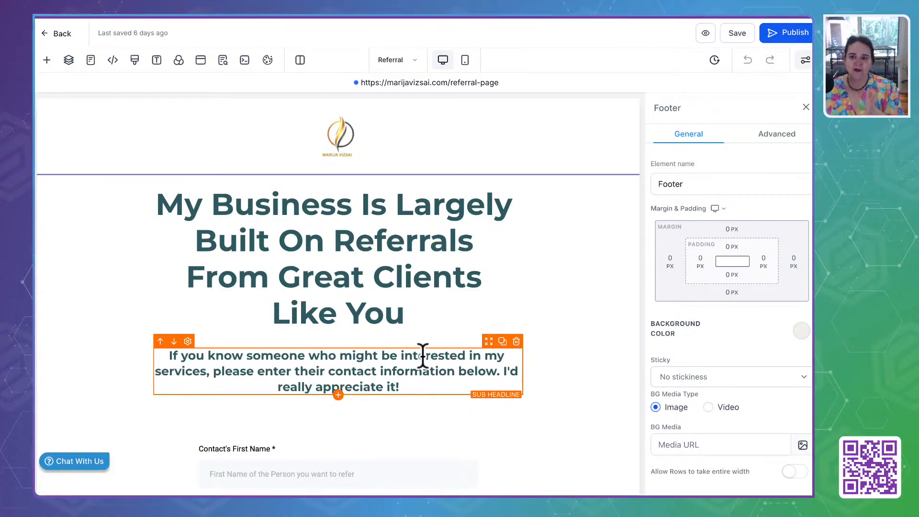
{"action": "scroll", "coordinate": [410, 378], "scroll_direction": "down", "scroll_amount": 1}
{"action": "scroll", "coordinate": [410, 377], "scroll_direction": "down", "scroll_amount": 5}
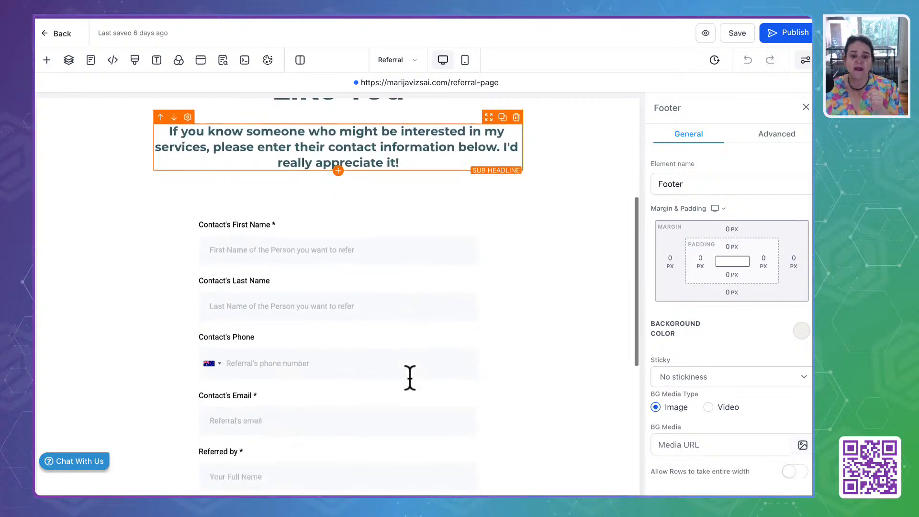
{"action": "scroll", "coordinate": [410, 378], "scroll_direction": "up", "scroll_amount": 2}
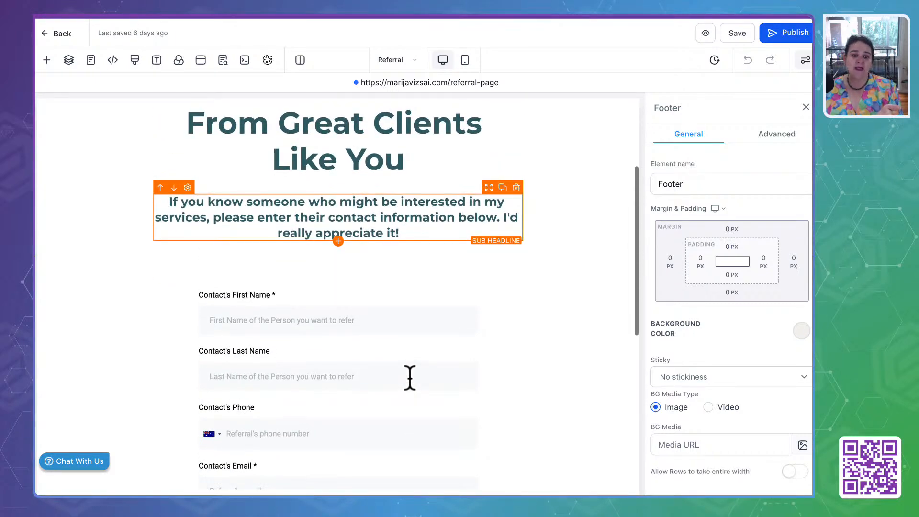
Step: Review the Referral page's contact form, publish the page and return to the funnel's steps
{"action": "scroll", "coordinate": [410, 378], "scroll_direction": "up", "scroll_amount": 1}
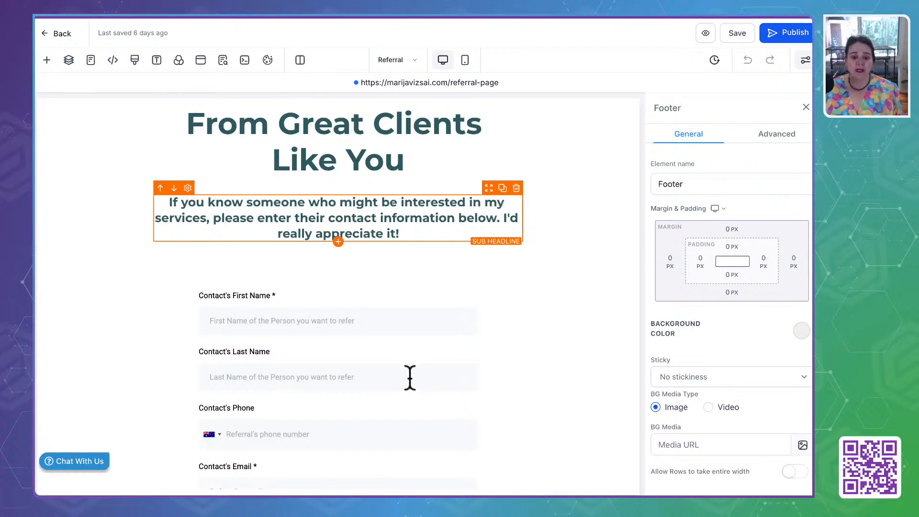
{"action": "scroll", "coordinate": [410, 378], "scroll_direction": "down", "scroll_amount": 3}
{"action": "scroll", "coordinate": [410, 378], "scroll_direction": "down", "scroll_amount": 1}
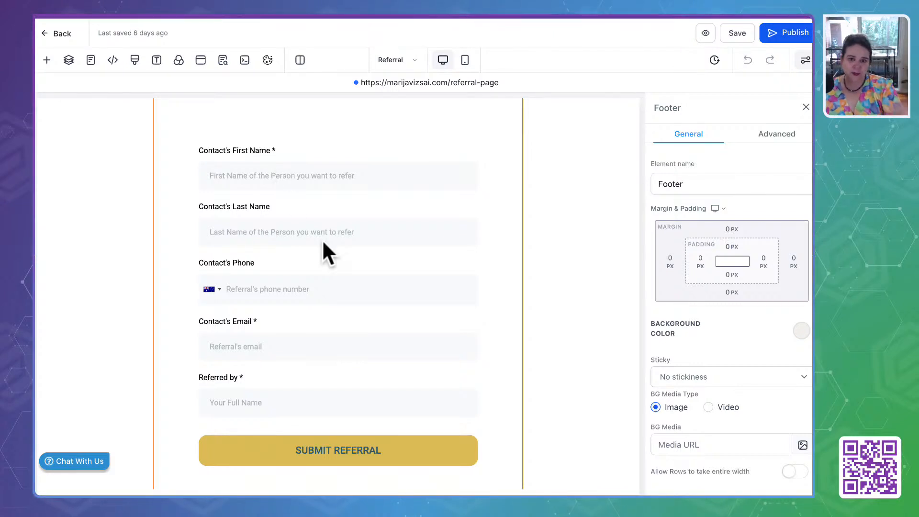
{"action": "scroll", "coordinate": [325, 258], "scroll_direction": "up", "scroll_amount": 5}
{"action": "scroll", "coordinate": [325, 254], "scroll_direction": "up", "scroll_amount": 1}
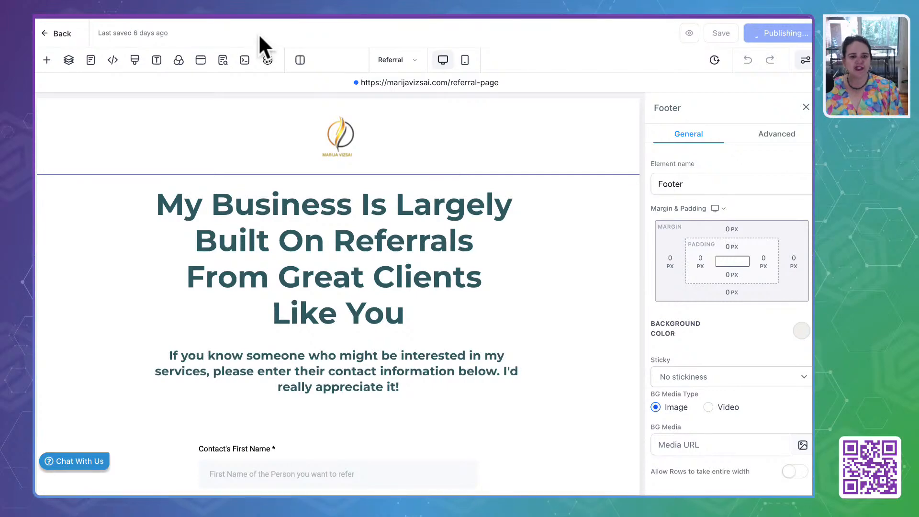
{"action": "left_click", "coordinate": [58, 35]}
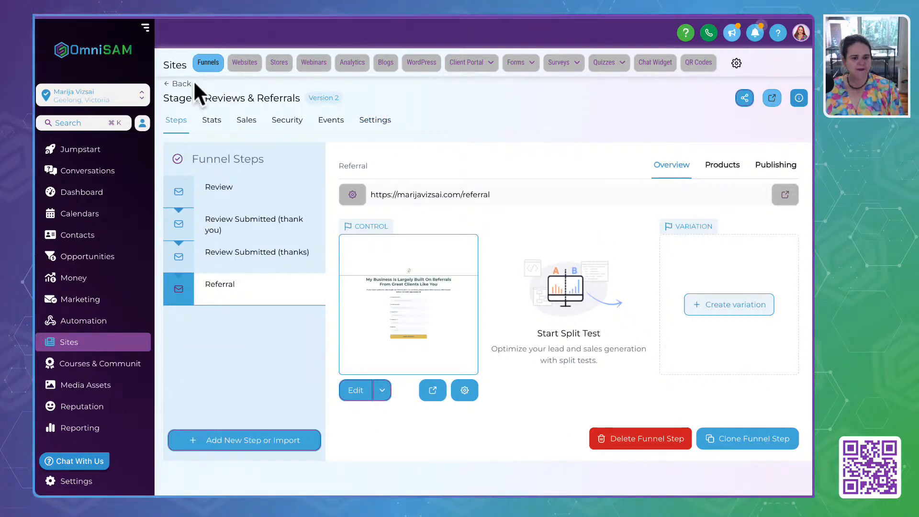
Step: Preview the Update Contact Info page of the Stage 8: Misc funnel and look over its form and footer
{"action": "left_click", "coordinate": [176, 85]}
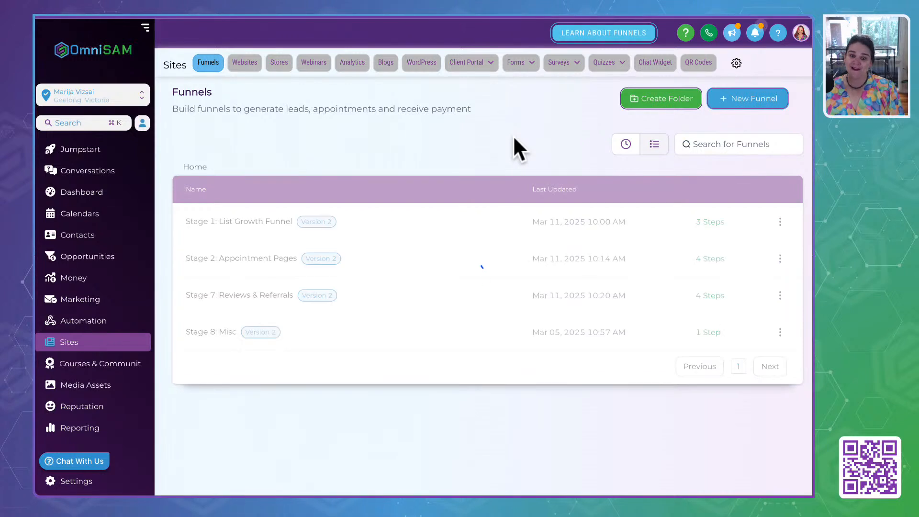
{"action": "left_click", "coordinate": [181, 326]}
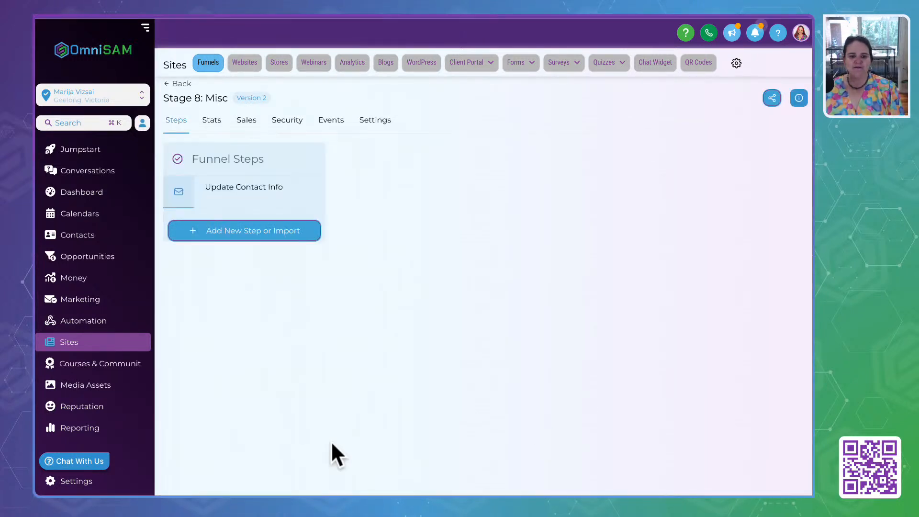
{"action": "left_click", "coordinate": [242, 191]}
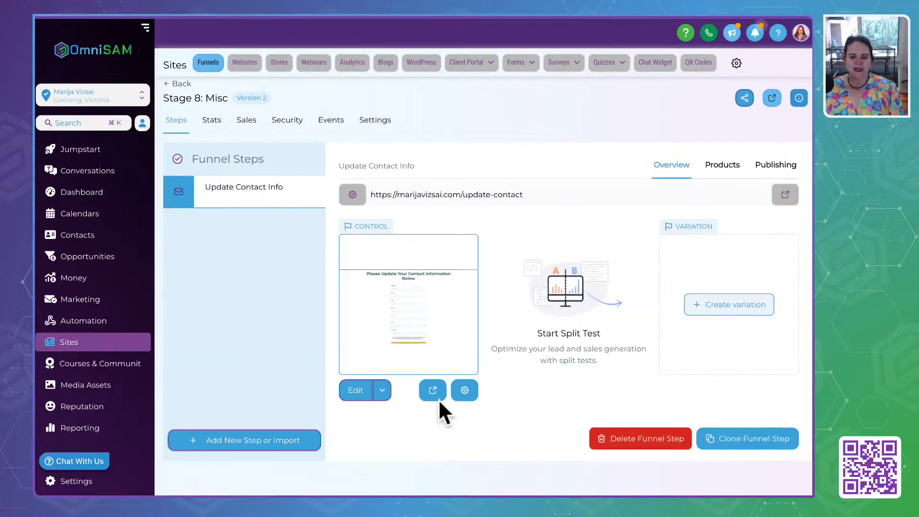
{"action": "left_click", "coordinate": [432, 389]}
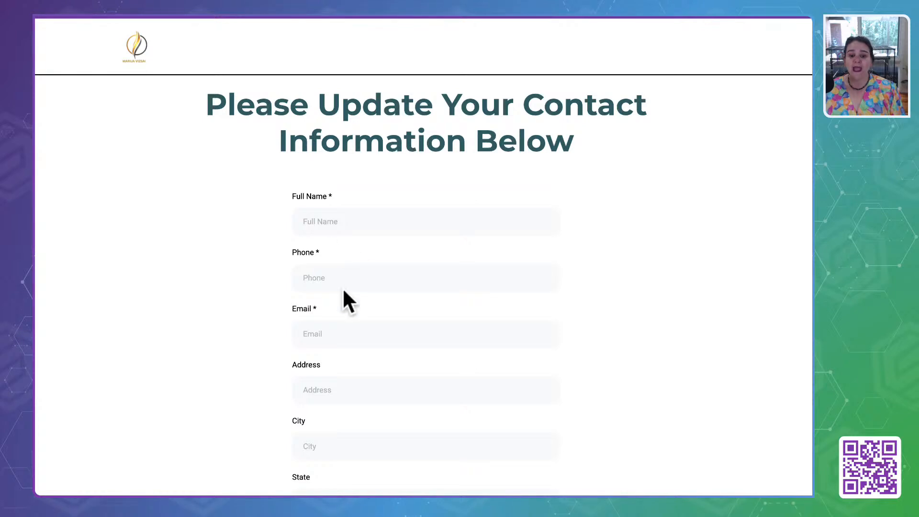
{"action": "scroll", "coordinate": [248, 389], "scroll_direction": "down", "scroll_amount": 5}
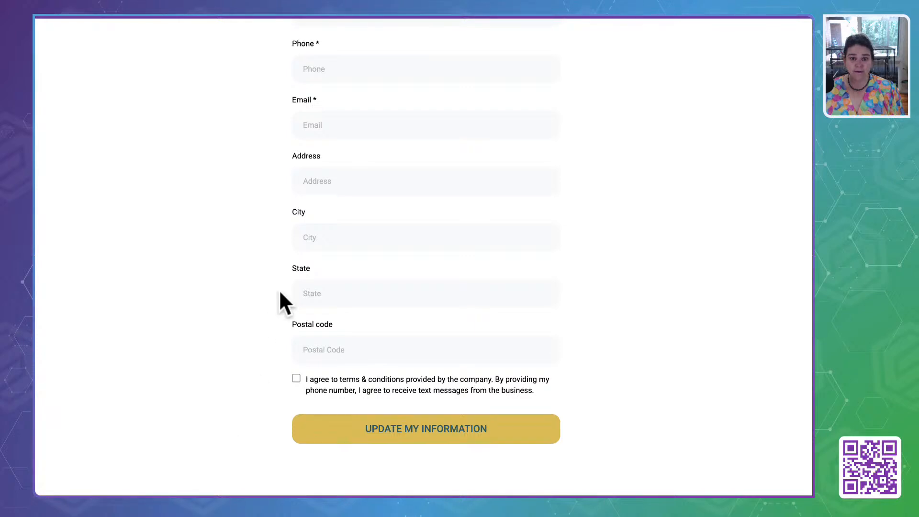
{"action": "scroll", "coordinate": [279, 301], "scroll_direction": "up", "scroll_amount": 5}
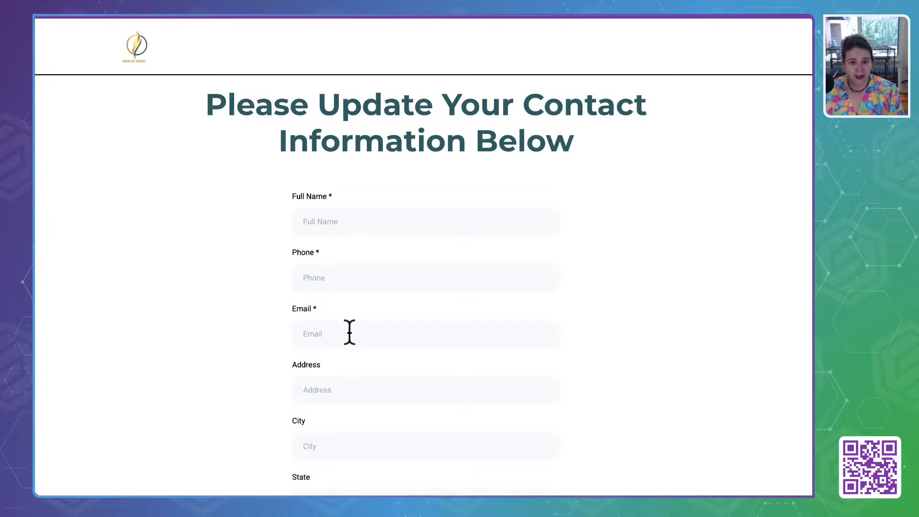
{"action": "scroll", "coordinate": [246, 378], "scroll_direction": "down", "scroll_amount": 6}
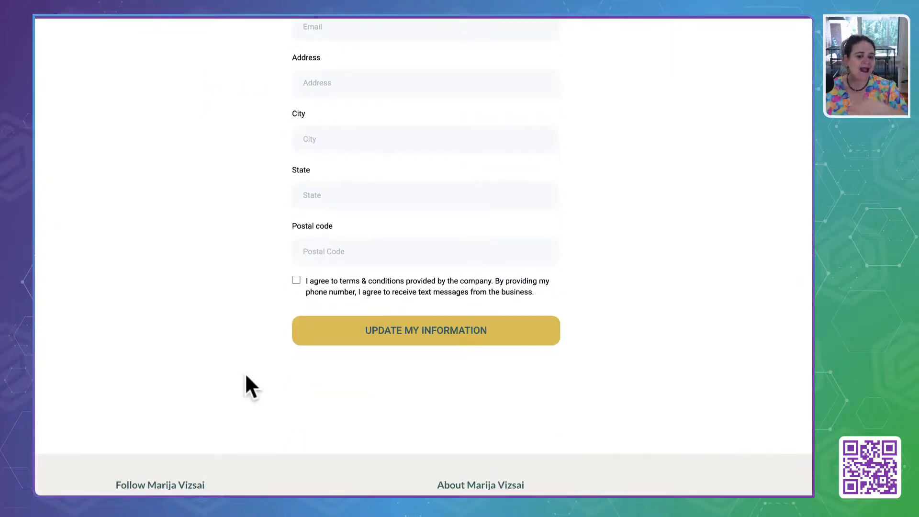
{"action": "scroll", "coordinate": [246, 378], "scroll_direction": "down", "scroll_amount": 1}
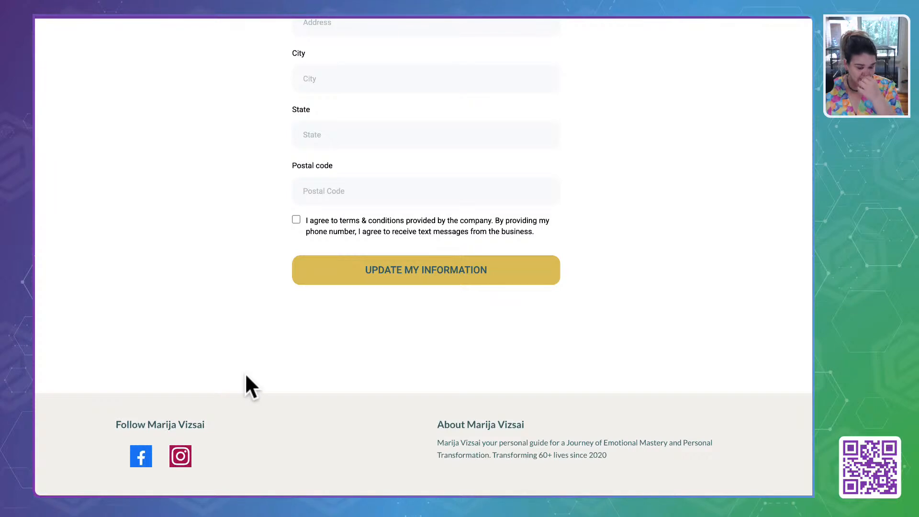
{"action": "scroll", "coordinate": [245, 375], "scroll_direction": "up", "scroll_amount": 8}
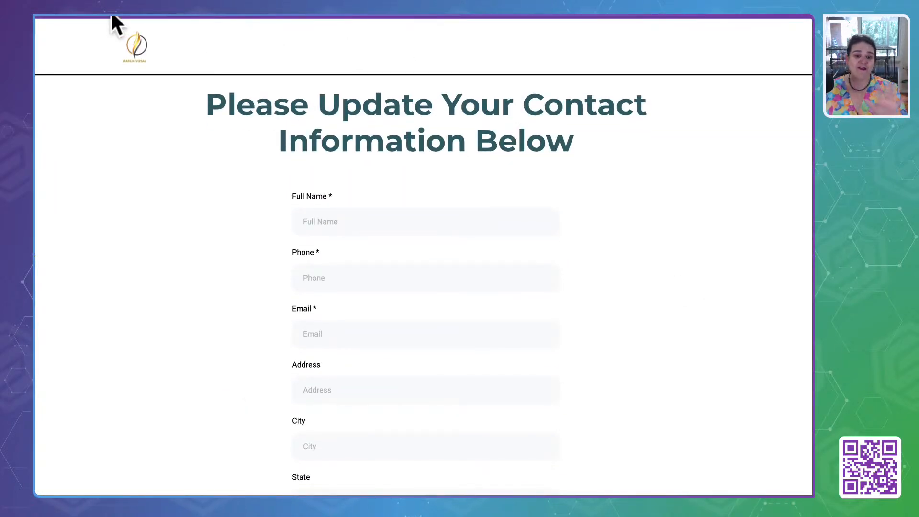
{"action": "key", "text": "super+w"}
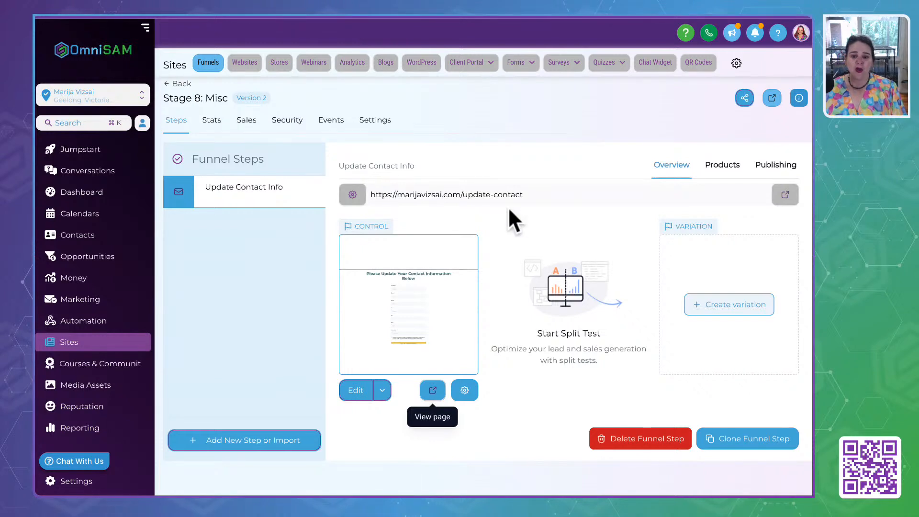
Step: Check the Update Contact Info step's page URL and its publishing details, then return to the funnels list
{"action": "left_click_drag", "start_coordinate": [370, 194], "coordinate": [541, 204]}
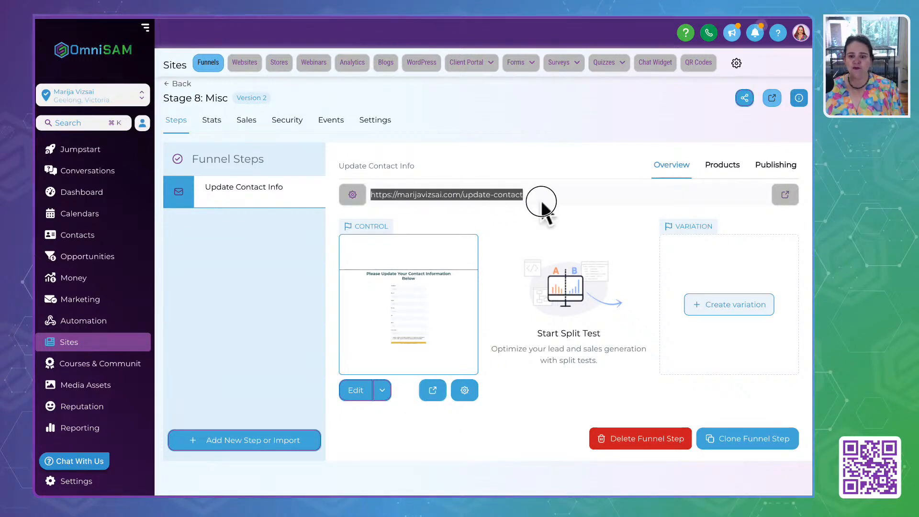
{"action": "left_click", "coordinate": [780, 168]}
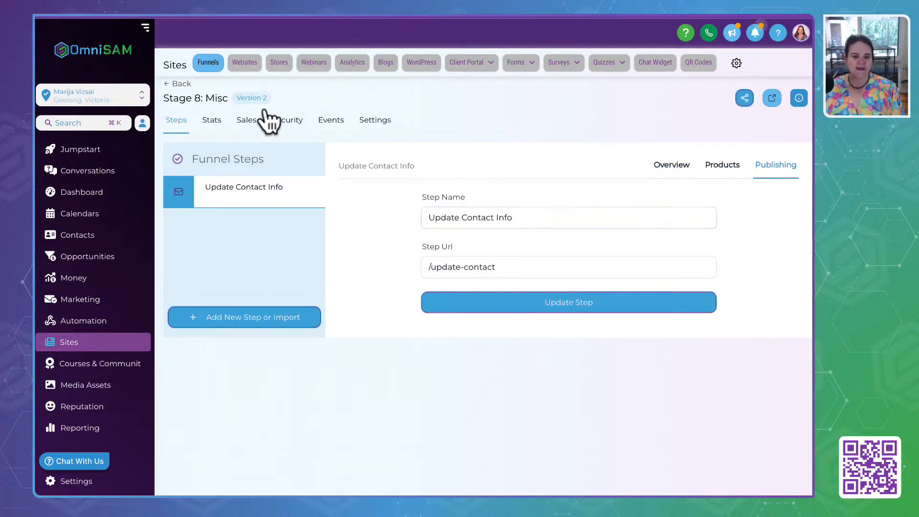
{"action": "left_click", "coordinate": [184, 84]}
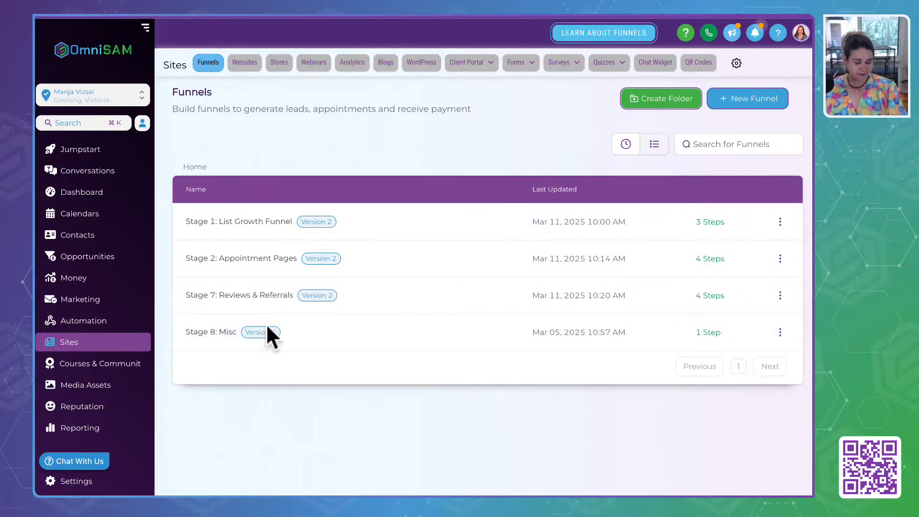
Step: Open the existing website and look over its pages, including the A2P Compliant Optin page
{"action": "left_click", "coordinate": [259, 71]}
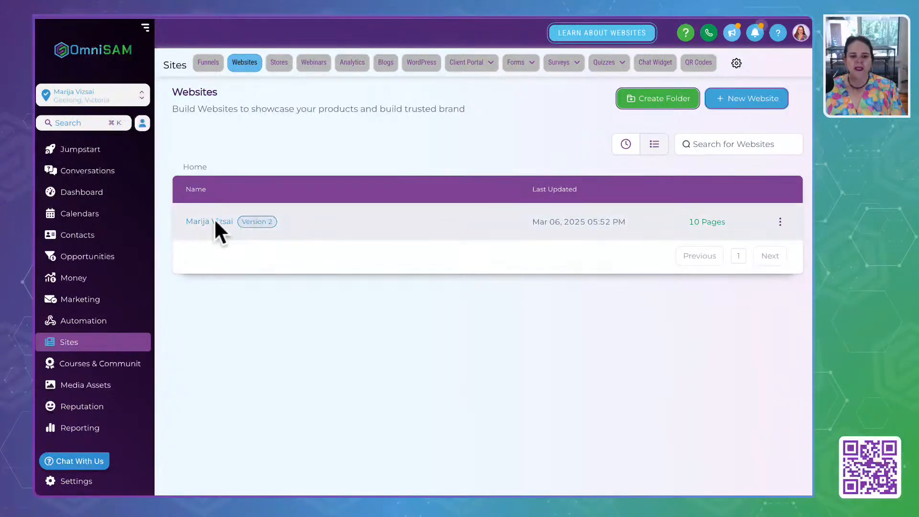
{"action": "left_click", "coordinate": [214, 221]}
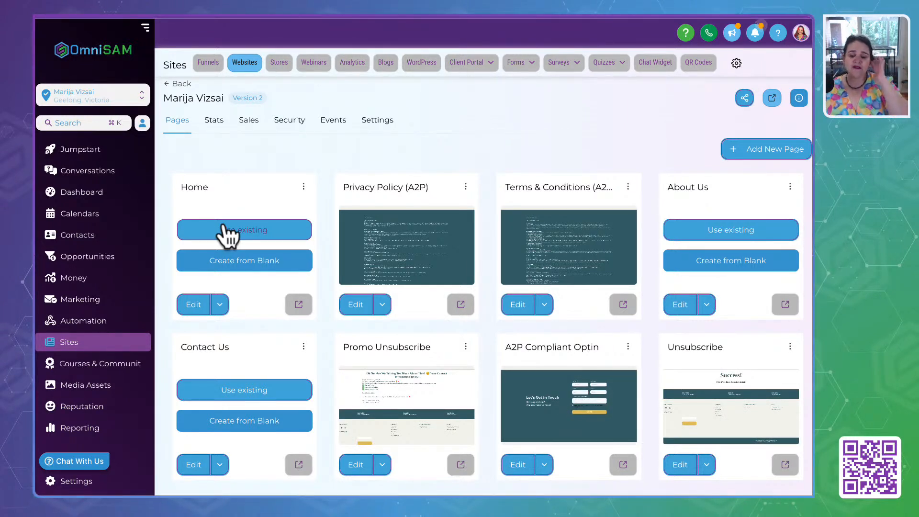
{"action": "scroll", "coordinate": [418, 243], "scroll_direction": "down", "scroll_amount": 2}
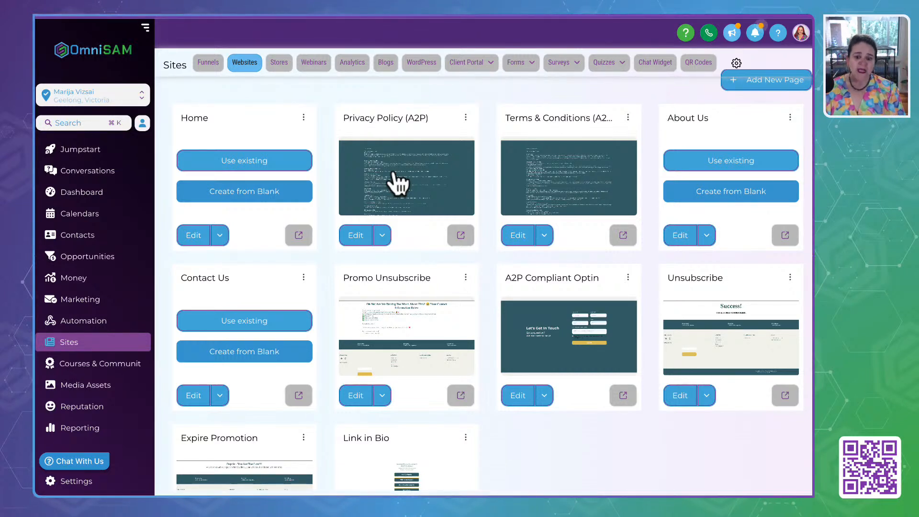
{"action": "left_click_drag", "start_coordinate": [499, 276], "coordinate": [623, 277]}
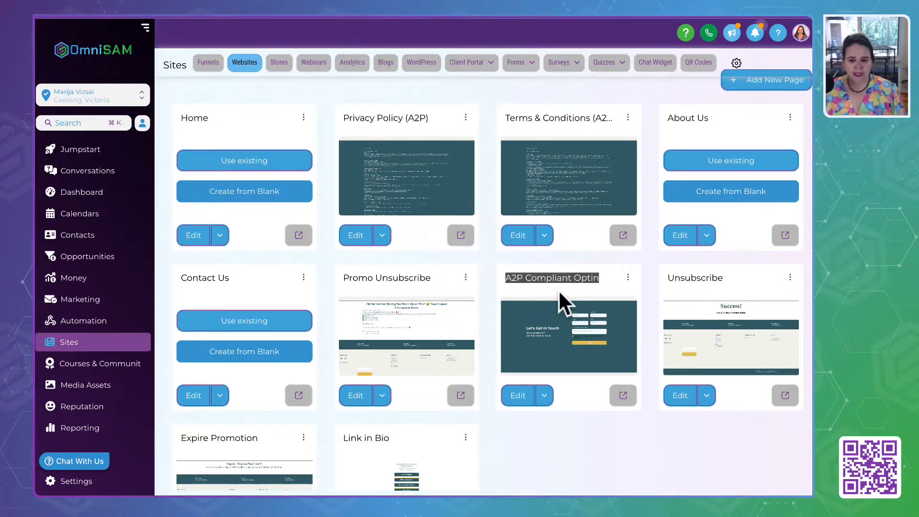
{"action": "scroll", "coordinate": [388, 269], "scroll_direction": "down", "scroll_amount": 1}
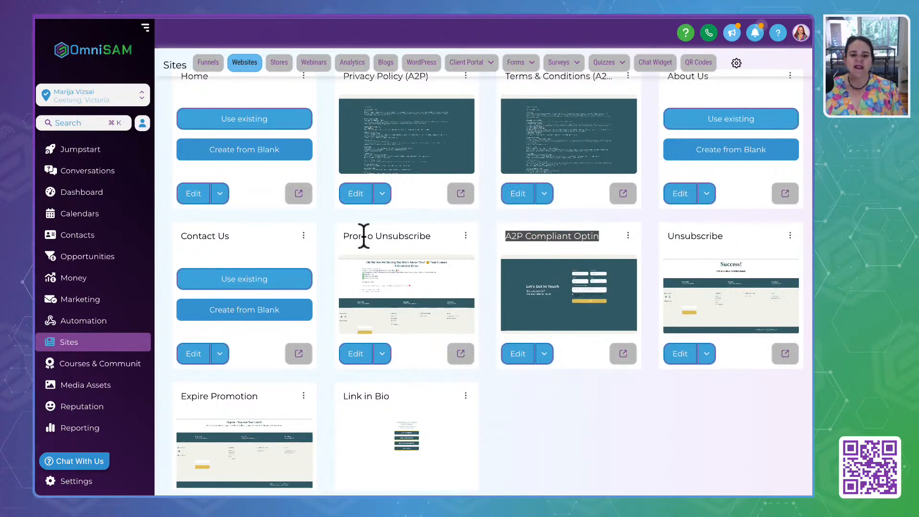
Step: Preview the website's Promo Unsubscribe page and look over its message, image and footer
{"action": "left_click_drag", "start_coordinate": [342, 236], "coordinate": [443, 236]}
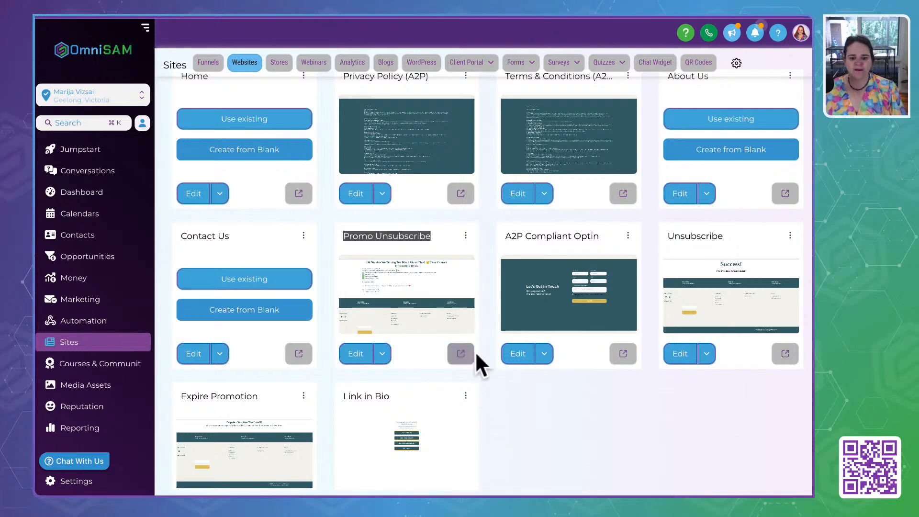
{"action": "left_click", "coordinate": [460, 353]}
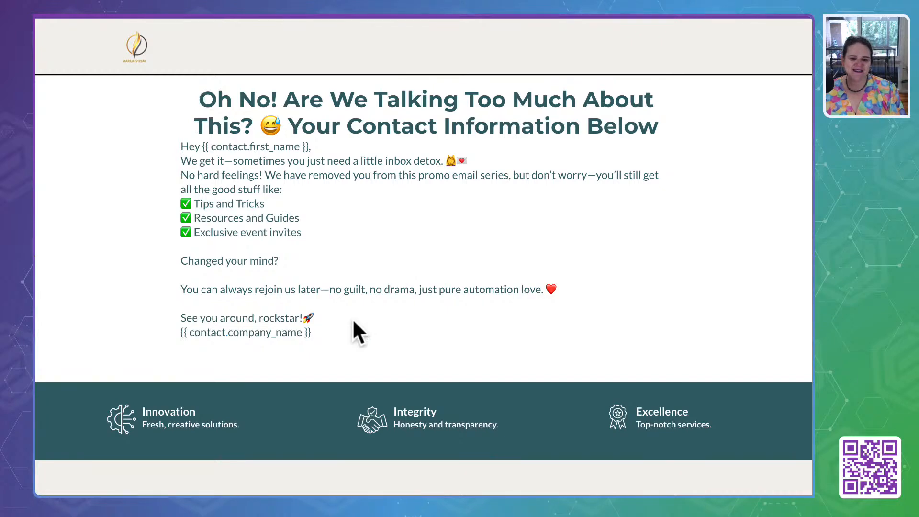
{"action": "scroll", "coordinate": [498, 192], "scroll_direction": "down", "scroll_amount": 7}
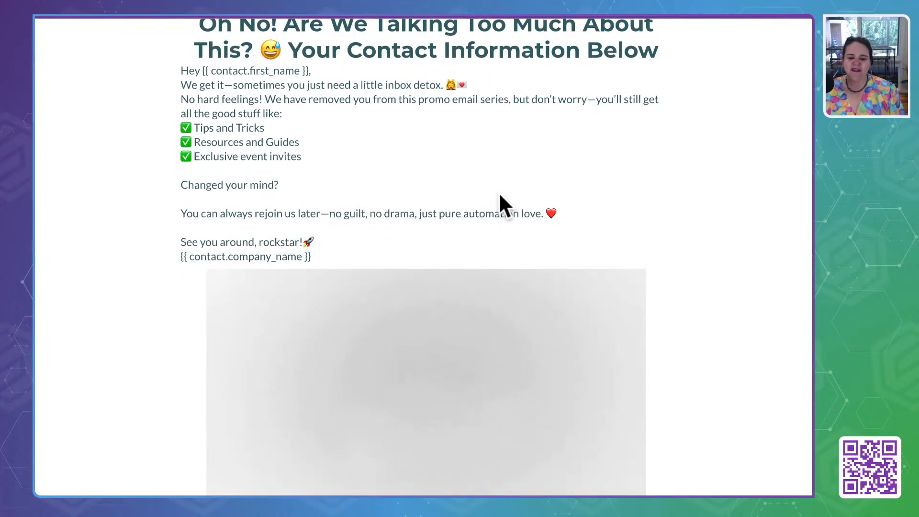
{"action": "scroll", "coordinate": [499, 191], "scroll_direction": "up", "scroll_amount": 4}
{"action": "scroll", "coordinate": [498, 192], "scroll_direction": "up", "scroll_amount": 3}
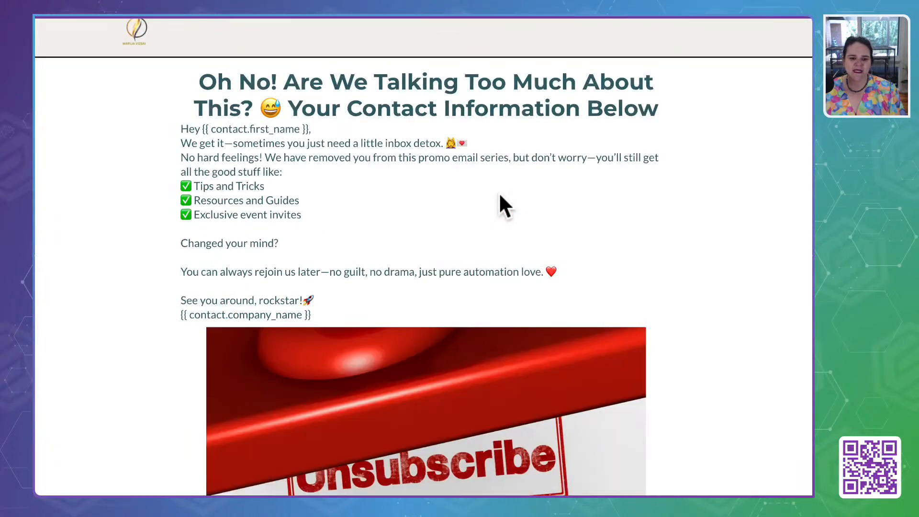
{"action": "scroll", "coordinate": [498, 191], "scroll_direction": "down", "scroll_amount": 10}
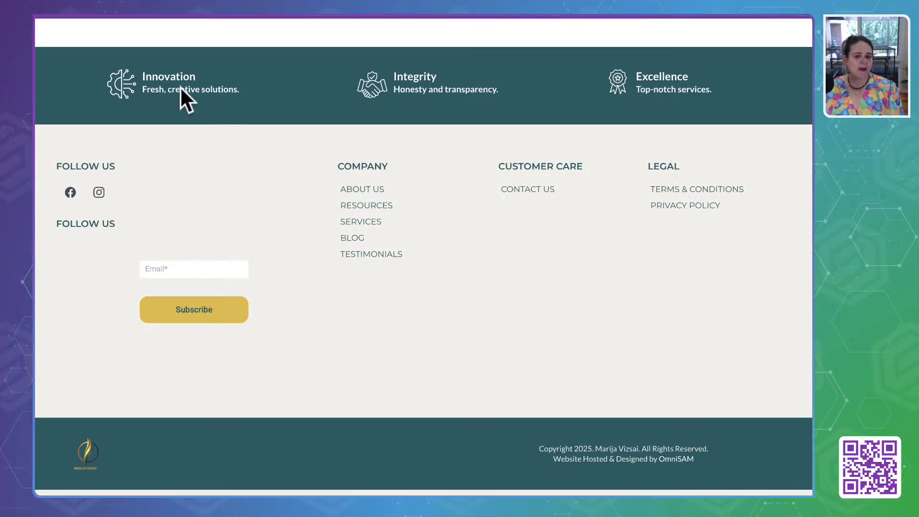
{"action": "left_click", "coordinate": [138, 15]}
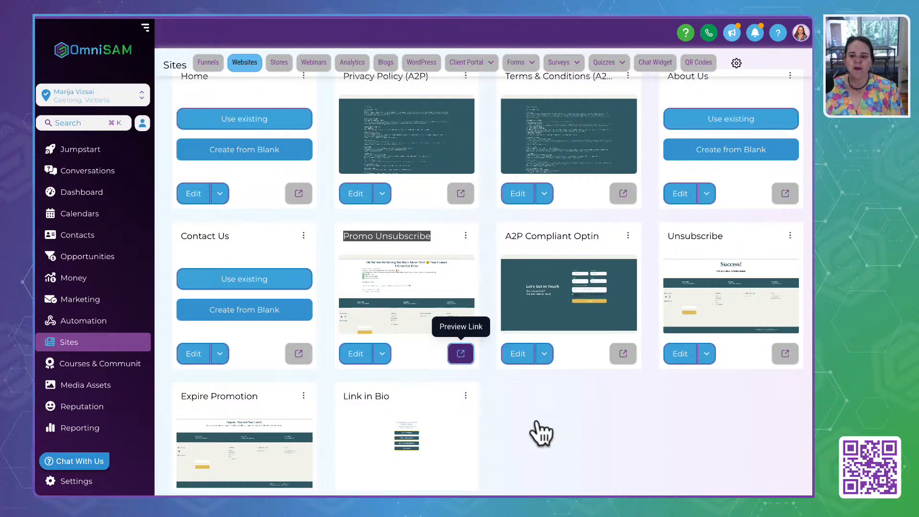
Step: Preview the website's Expire Promotion page and close the preview
{"action": "scroll", "coordinate": [533, 430], "scroll_direction": "down", "scroll_amount": 2}
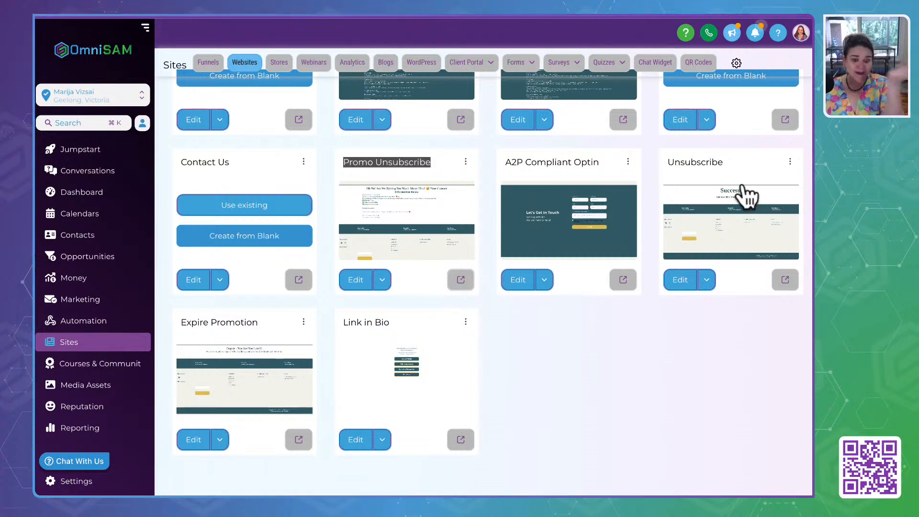
{"action": "left_click_drag", "start_coordinate": [177, 334], "coordinate": [272, 324]}
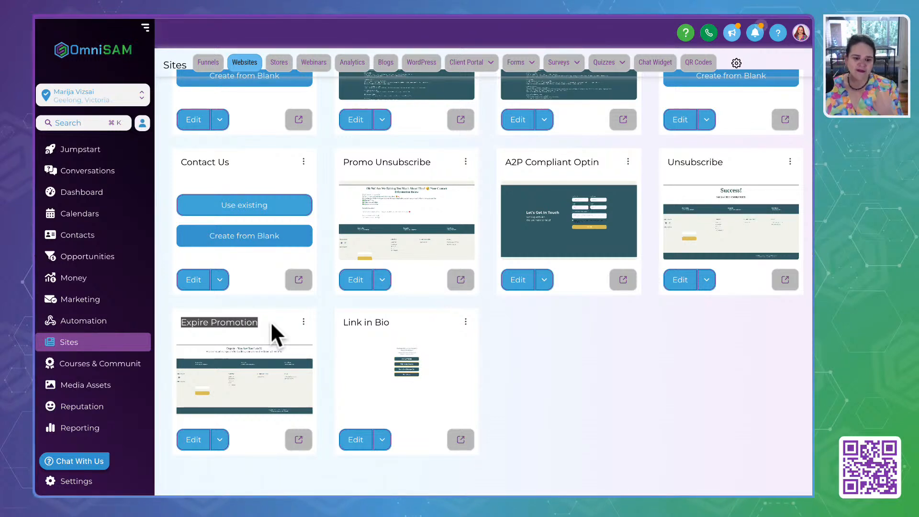
{"action": "left_click", "coordinate": [299, 439]}
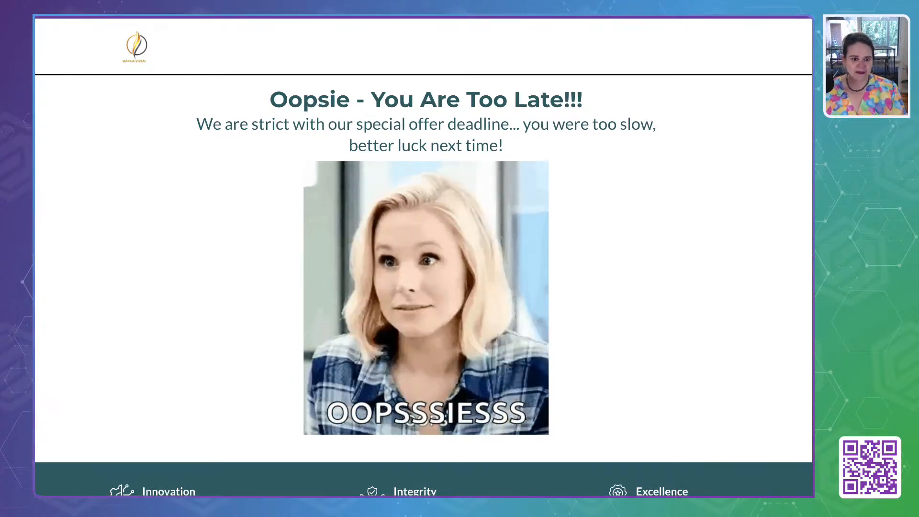
{"action": "key", "text": "super+w"}
{"action": "left_click", "coordinate": [530, 407]}
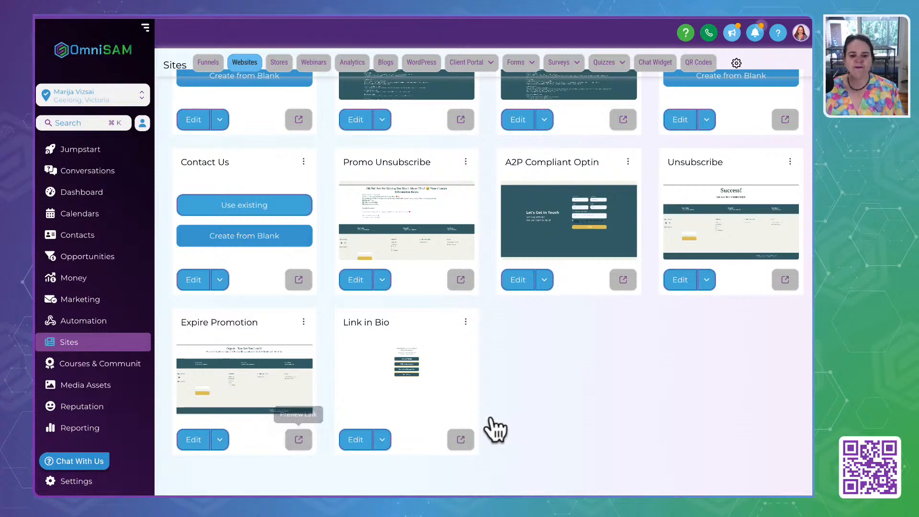
Step: Open the website's Link in Bio page for editing, check its URL and publish it
{"action": "left_click", "coordinate": [350, 442]}
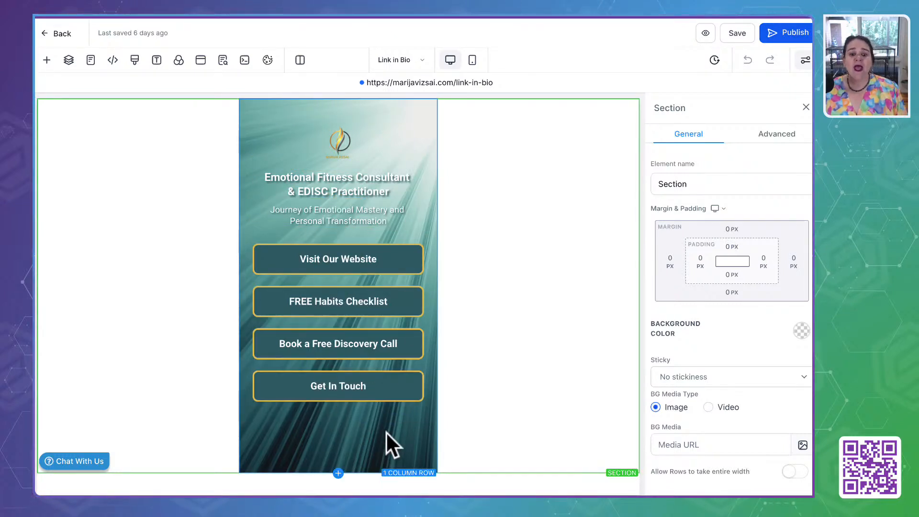
{"action": "left_click_drag", "start_coordinate": [516, 82], "coordinate": [365, 83]}
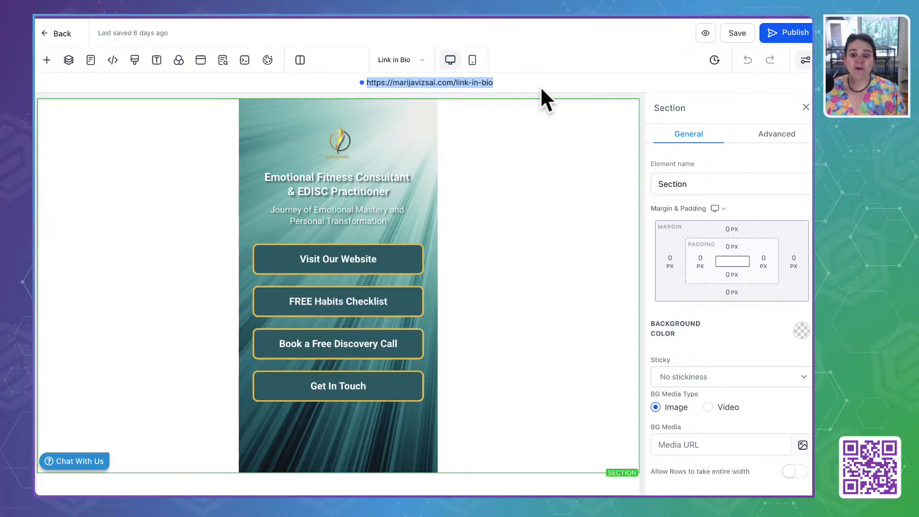
{"action": "left_click", "coordinate": [788, 30]}
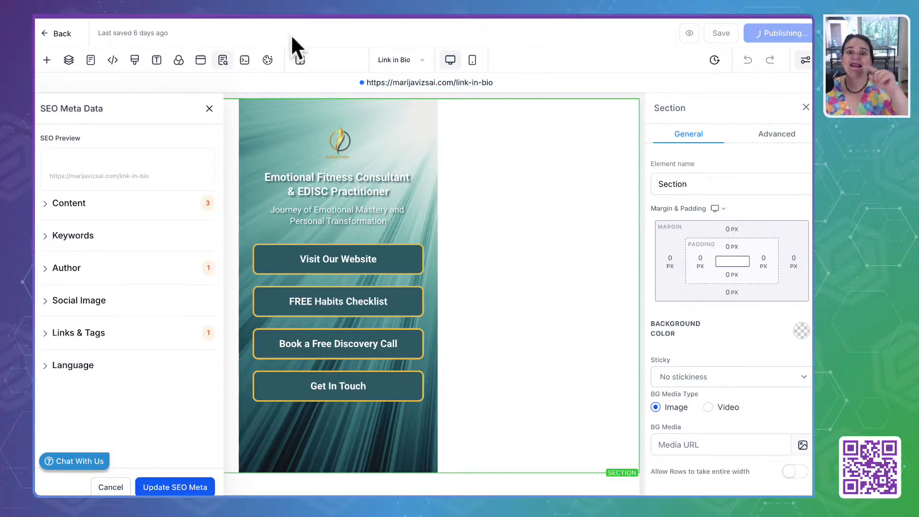
Step: Leave the Link in Bio editor, look over the website's page thumbnails and return to the websites list
{"action": "left_click", "coordinate": [43, 33]}
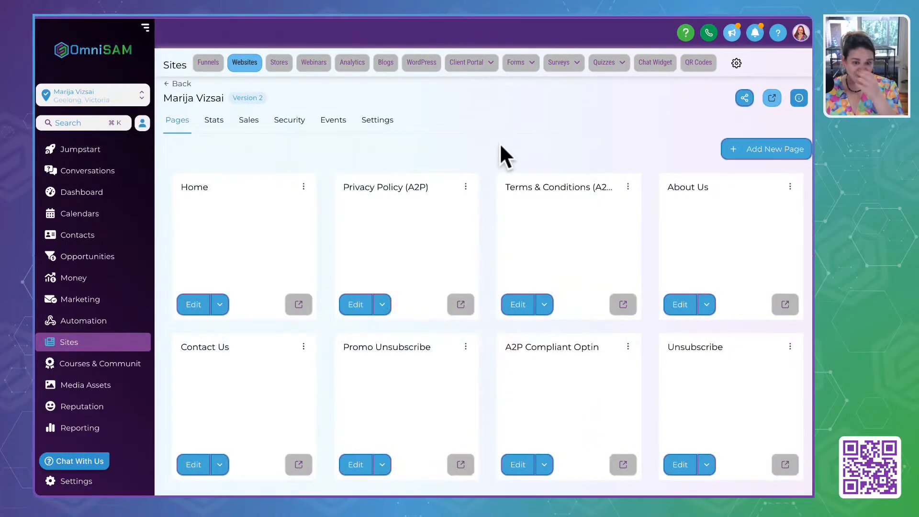
{"action": "scroll", "coordinate": [412, 283], "scroll_direction": "down", "scroll_amount": 4}
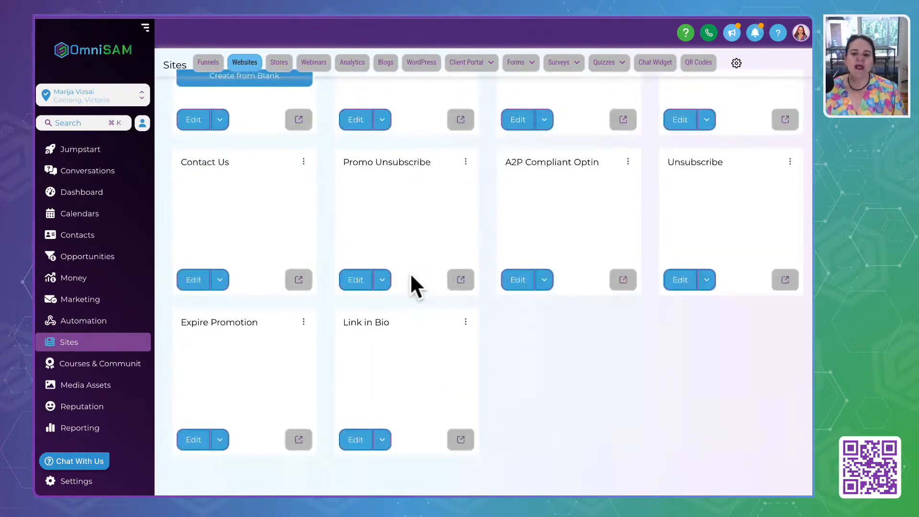
{"action": "scroll", "coordinate": [412, 286], "scroll_direction": "up", "scroll_amount": 2}
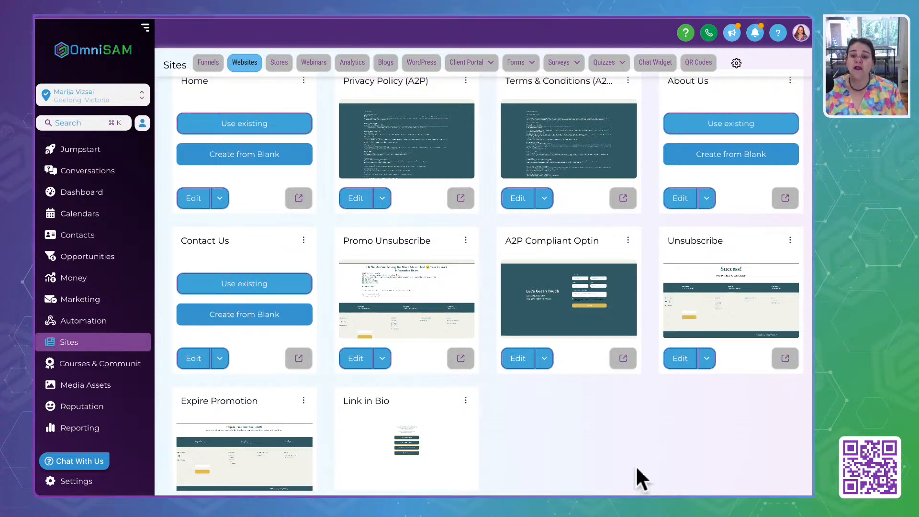
{"action": "scroll", "coordinate": [631, 445], "scroll_direction": "up", "scroll_amount": 3}
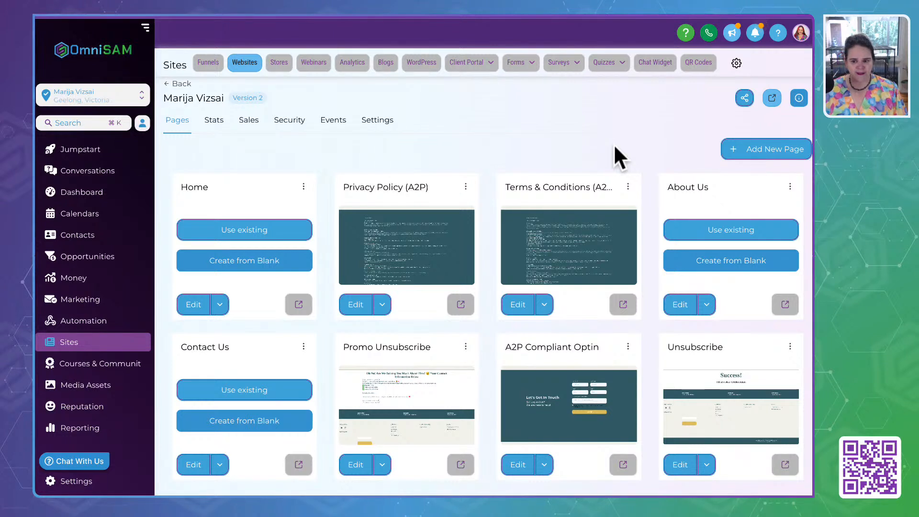
{"action": "left_click", "coordinate": [175, 84]}
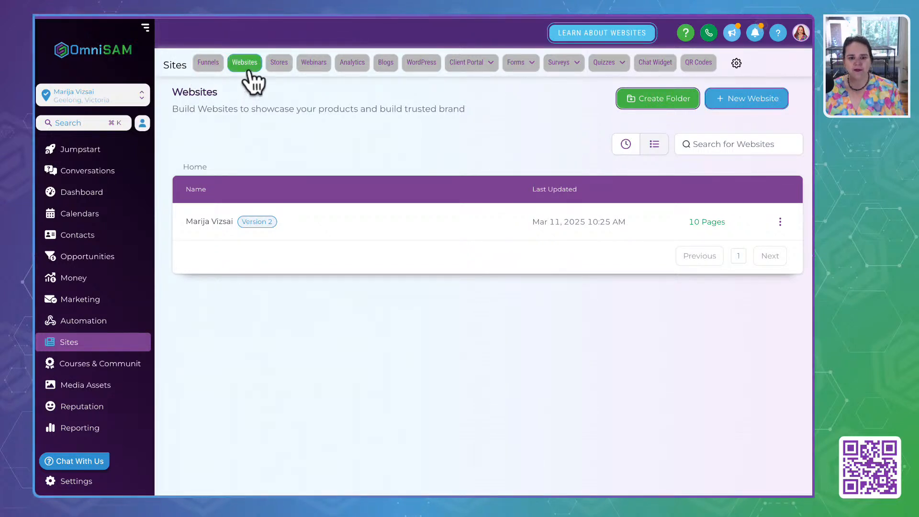
Step: Open the forms list and look over its stage folders and unfiled forms
{"action": "mouse_move", "coordinate": [523, 65]}
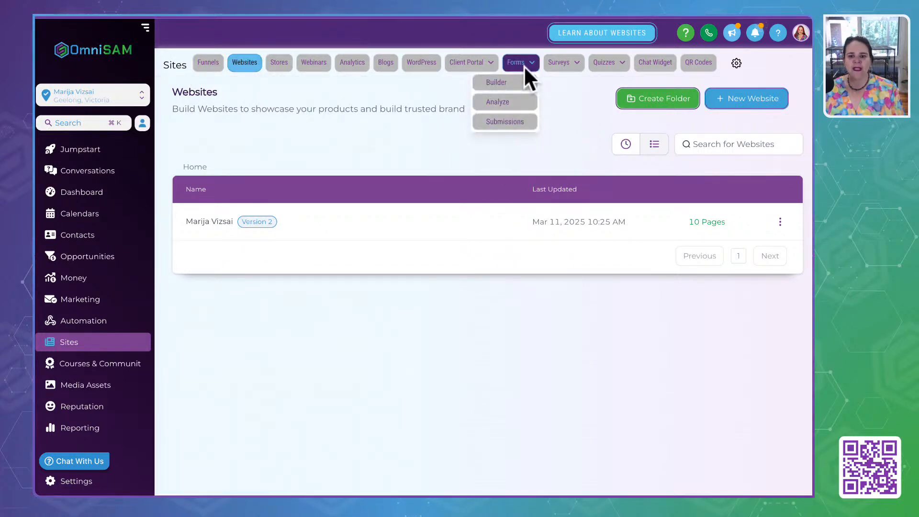
{"action": "left_click", "coordinate": [502, 96]}
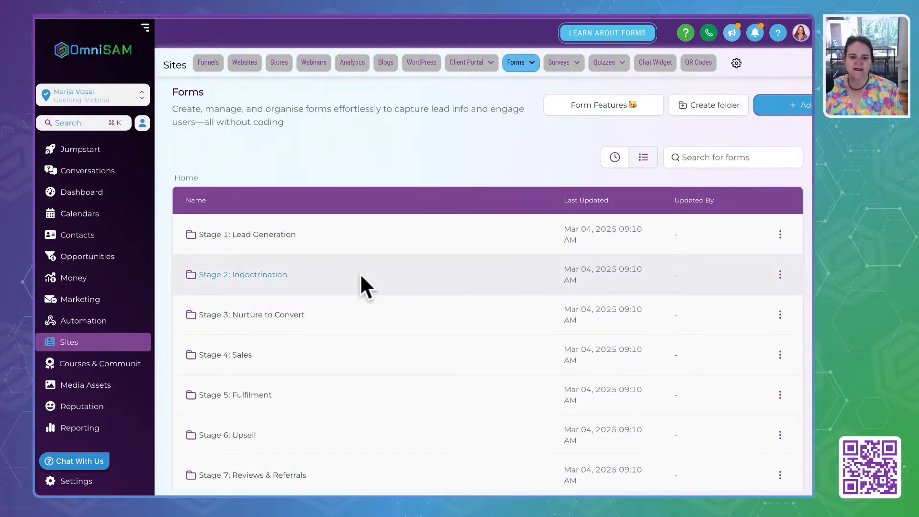
{"action": "scroll", "coordinate": [360, 282], "scroll_direction": "down", "scroll_amount": 2}
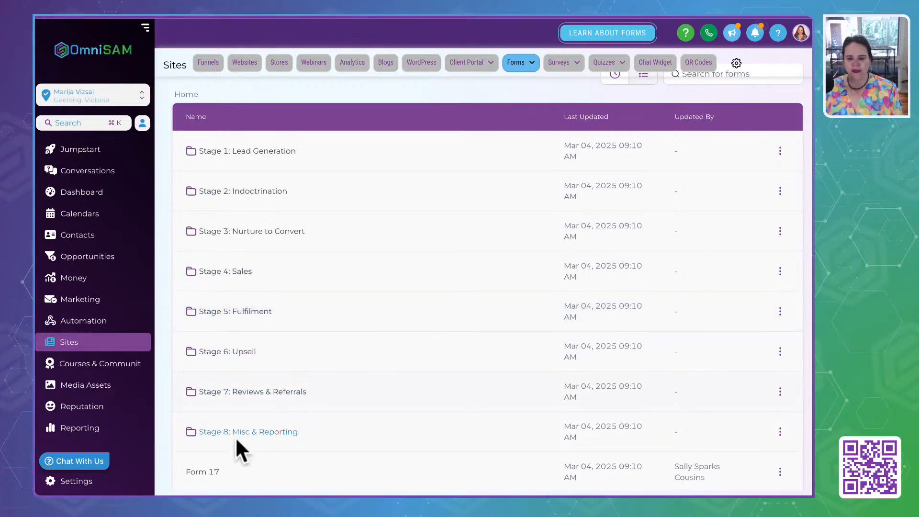
{"action": "scroll", "coordinate": [253, 473], "scroll_direction": "down", "scroll_amount": 2}
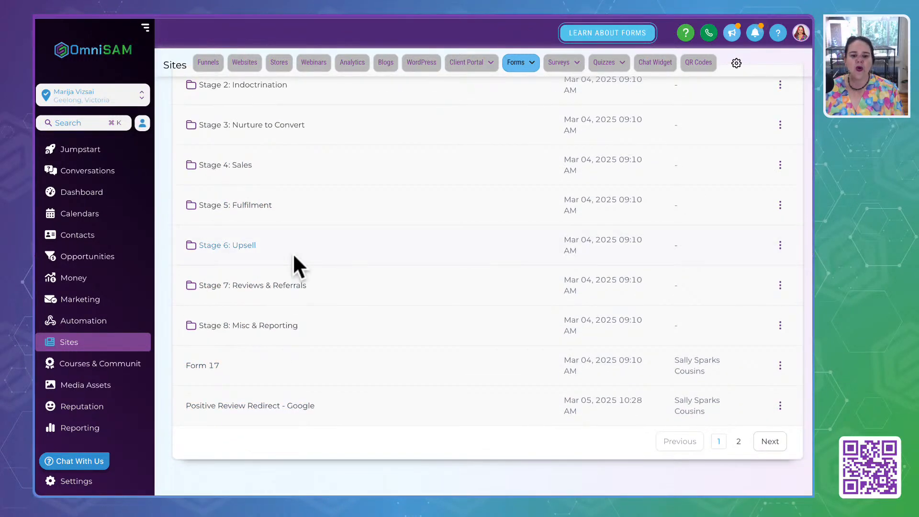
{"action": "scroll", "coordinate": [292, 254], "scroll_direction": "up", "scroll_amount": 4}
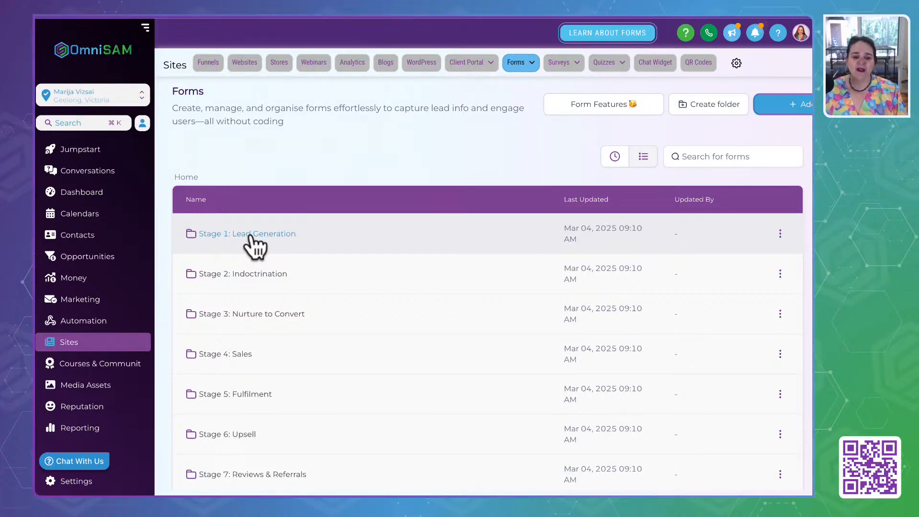
Step: Review the forms in the Stage 1: Lead Generation and Stage 2: Indoctrination folders, returning to the forms home
{"action": "left_click", "coordinate": [249, 234]}
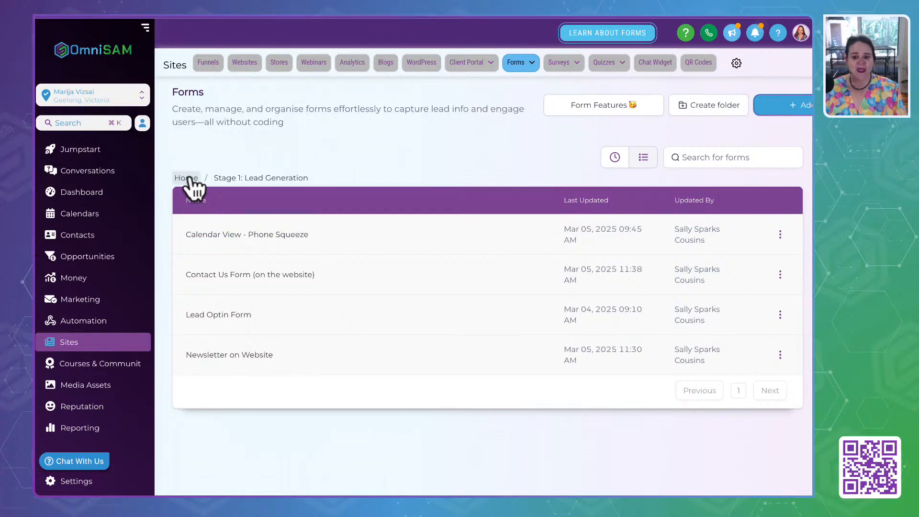
{"action": "left_click", "coordinate": [190, 180]}
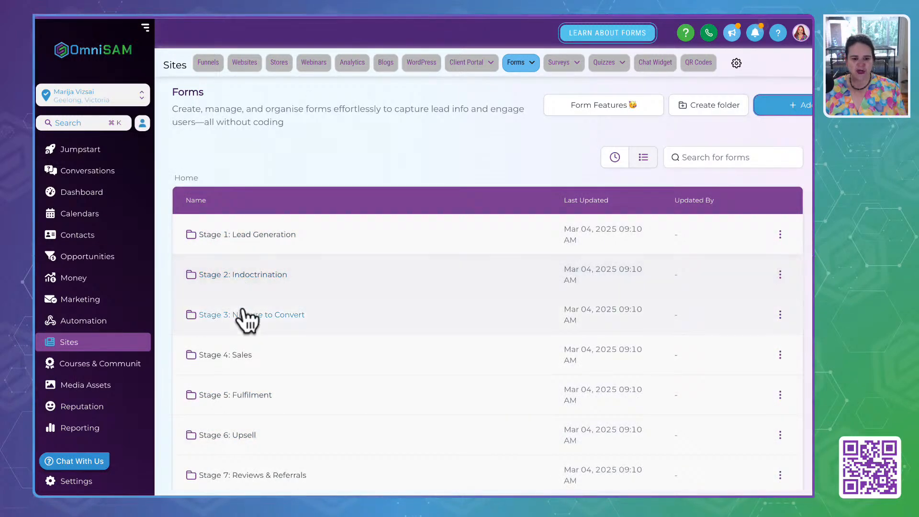
{"action": "left_click", "coordinate": [244, 276]}
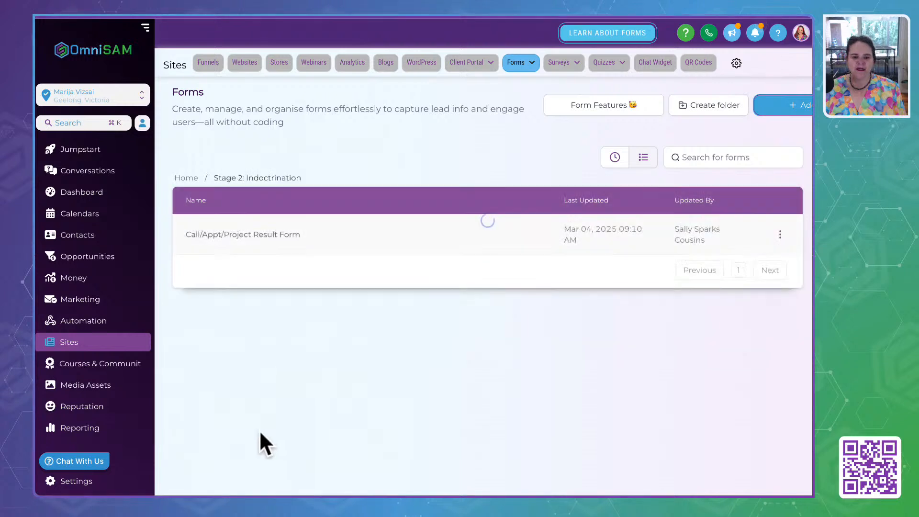
{"action": "left_click", "coordinate": [302, 236]}
{"action": "left_click_drag", "start_coordinate": [302, 235], "coordinate": [176, 240]}
{"action": "left_click", "coordinate": [188, 179]}
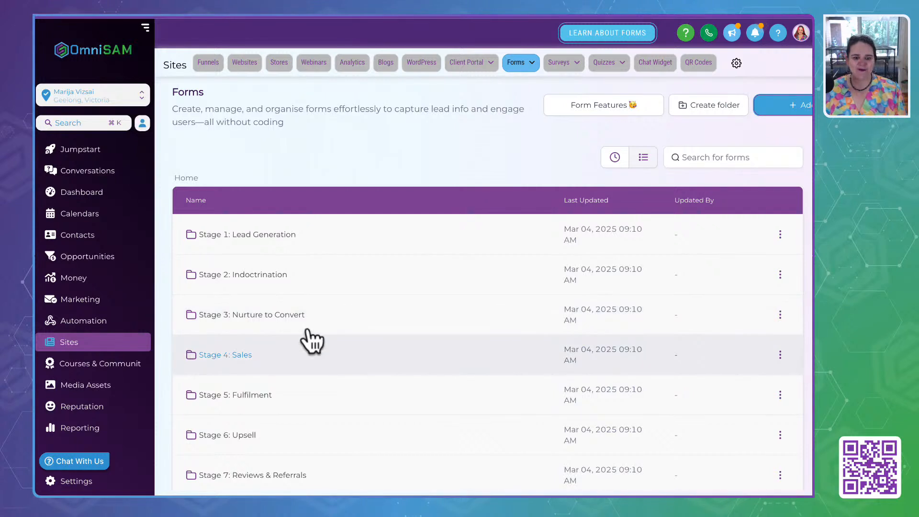
Step: Check the Stage 3: Nurture to Convert folder for forms and return to the forms home
{"action": "scroll", "coordinate": [306, 338], "scroll_direction": "down", "scroll_amount": 3}
{"action": "left_click", "coordinate": [300, 224]}
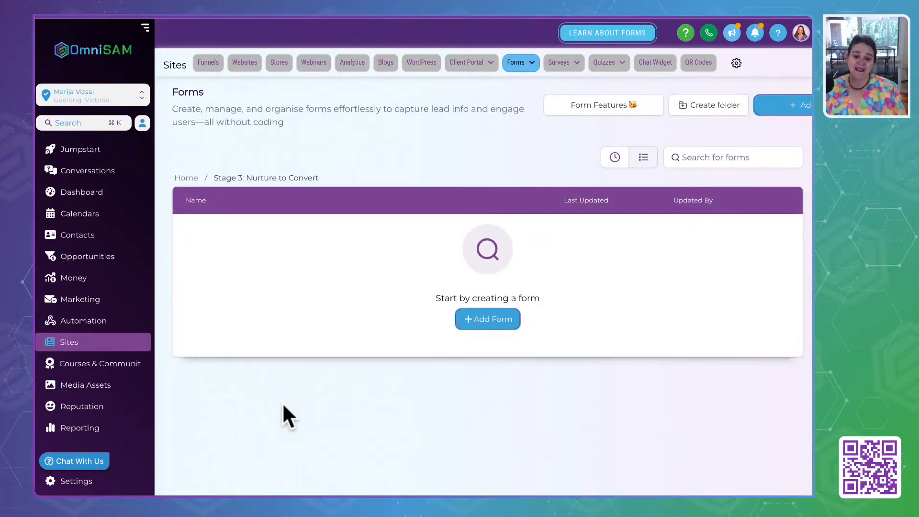
{"action": "left_click", "coordinate": [187, 178]}
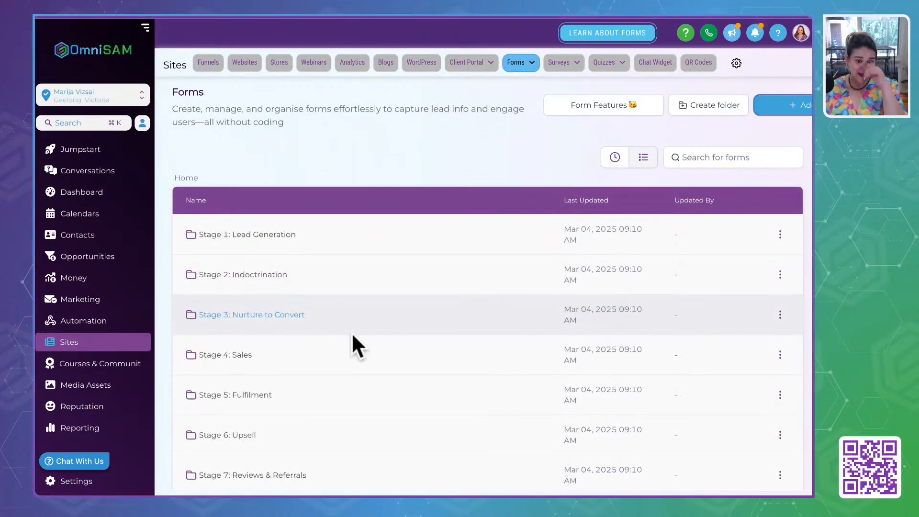
Step: Delete Form 16 from the Stage 4: Sales folder and return to the forms home
{"action": "scroll", "coordinate": [336, 362], "scroll_direction": "down", "scroll_amount": 2}
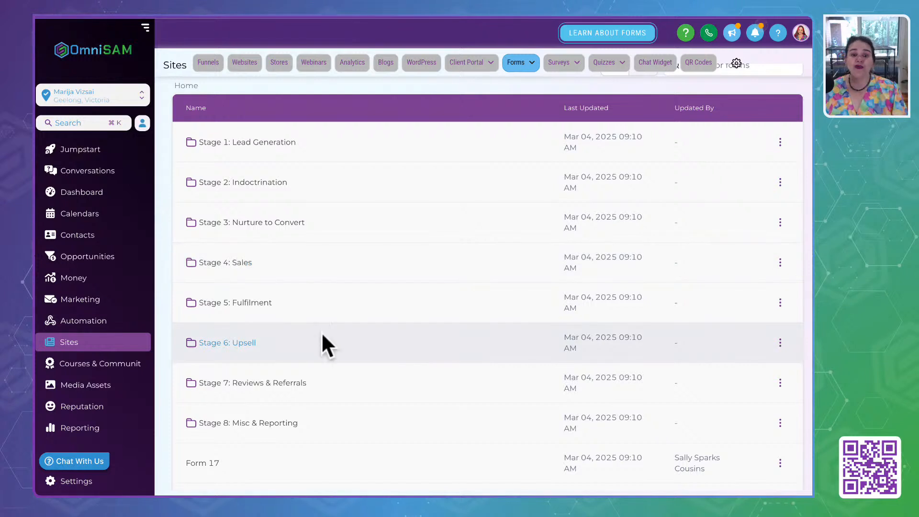
{"action": "left_click", "coordinate": [241, 263]}
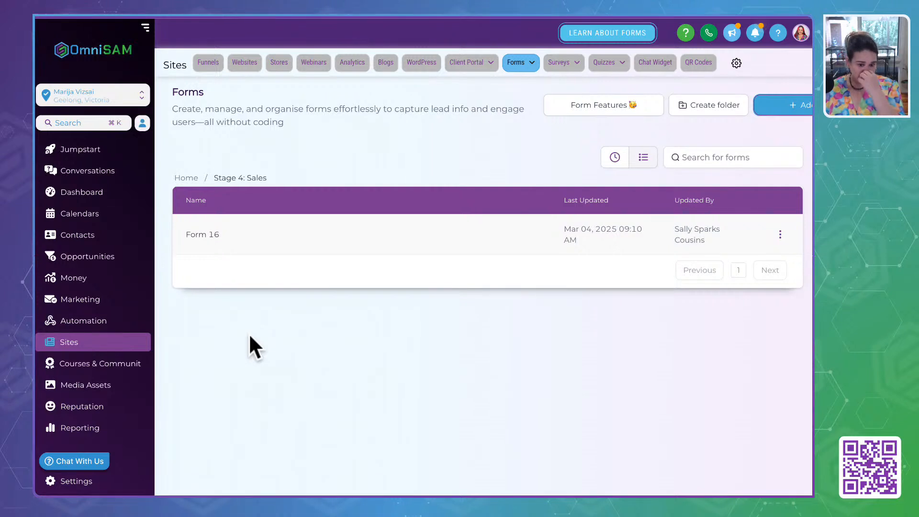
{"action": "left_click", "coordinate": [203, 236]}
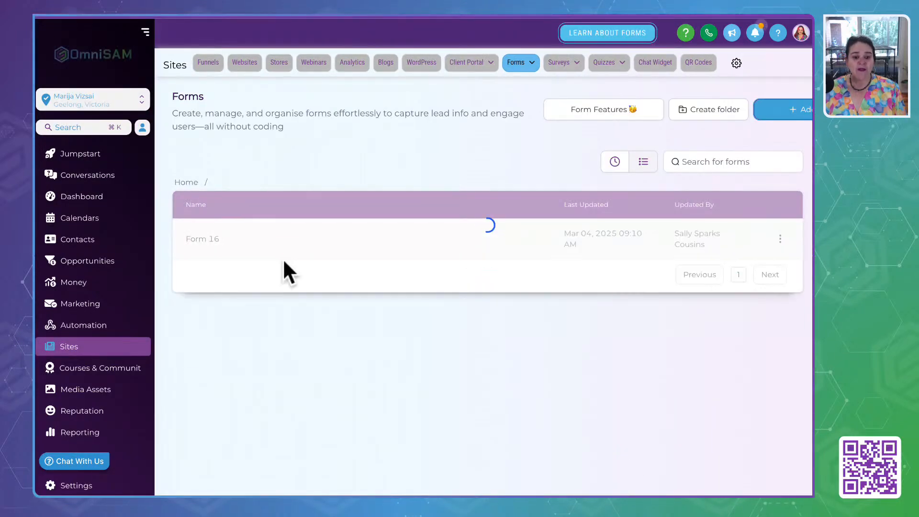
{"action": "left_click", "coordinate": [779, 239]}
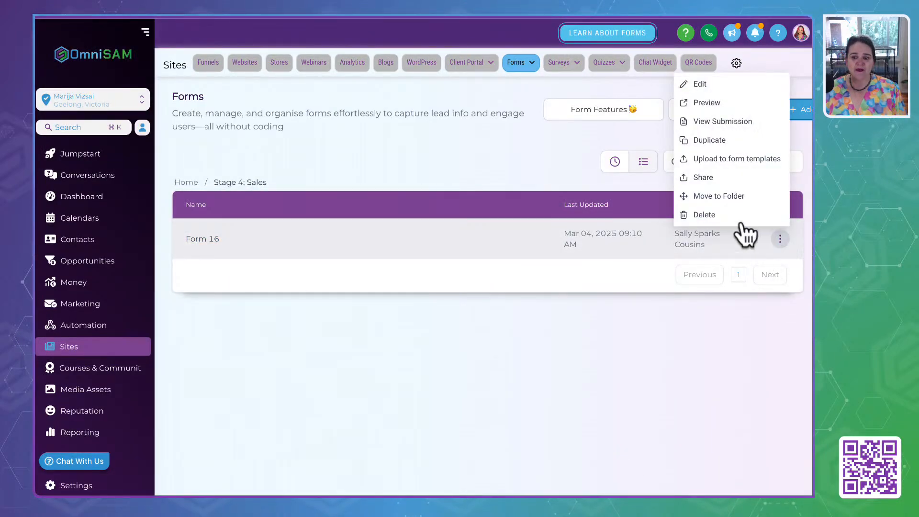
{"action": "left_click", "coordinate": [702, 220]}
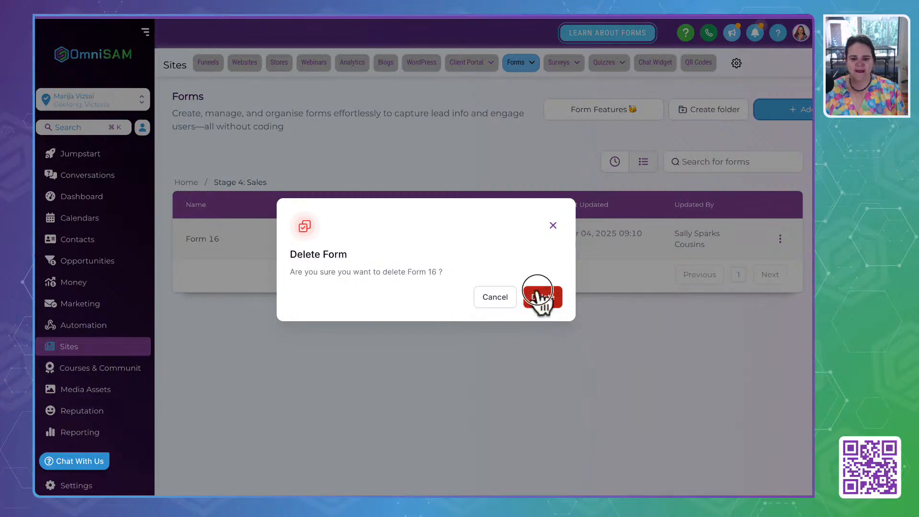
{"action": "left_click", "coordinate": [537, 294]}
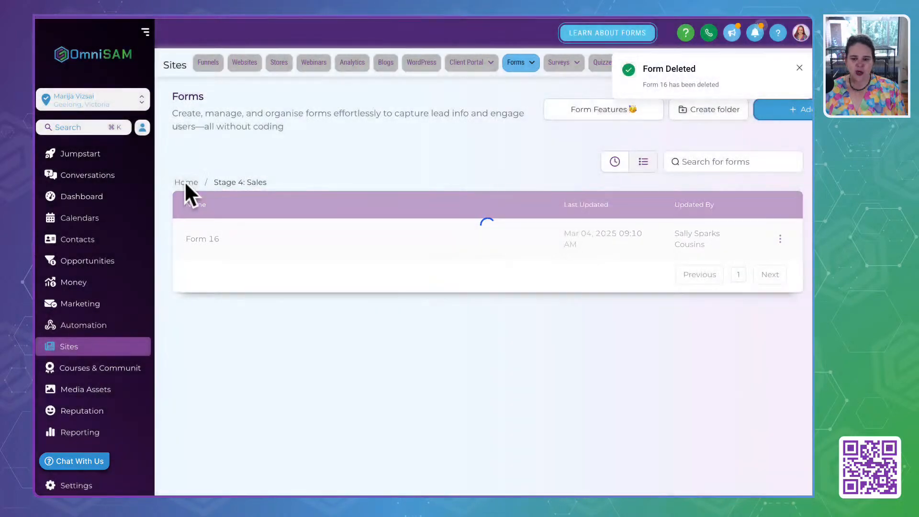
{"action": "left_click", "coordinate": [185, 183]}
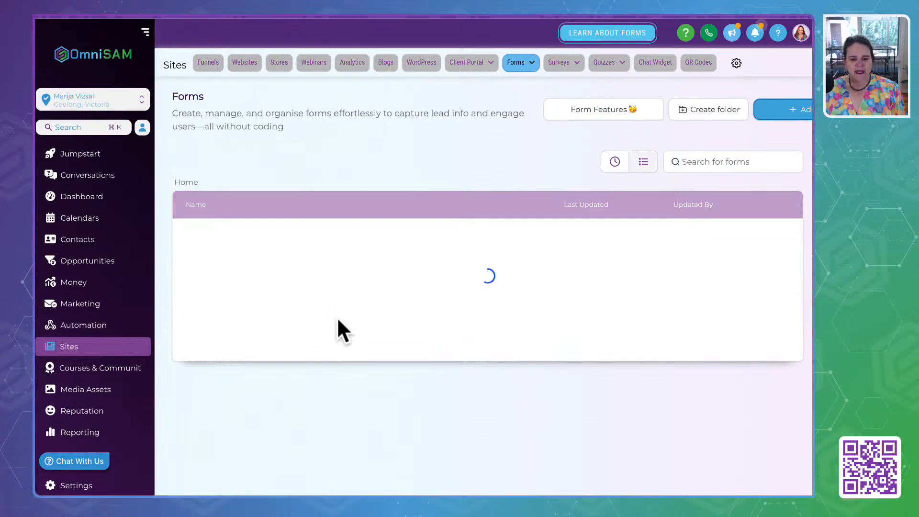
Step: Check the Stage 5: Fulfilment folder for forms and return to the forms home
{"action": "scroll", "coordinate": [337, 317], "scroll_direction": "down", "scroll_amount": 3}
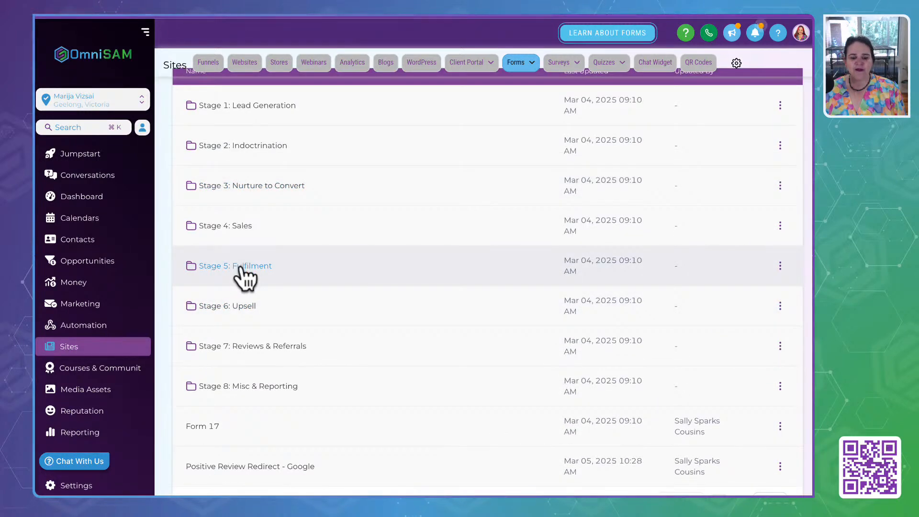
{"action": "left_click", "coordinate": [241, 268]}
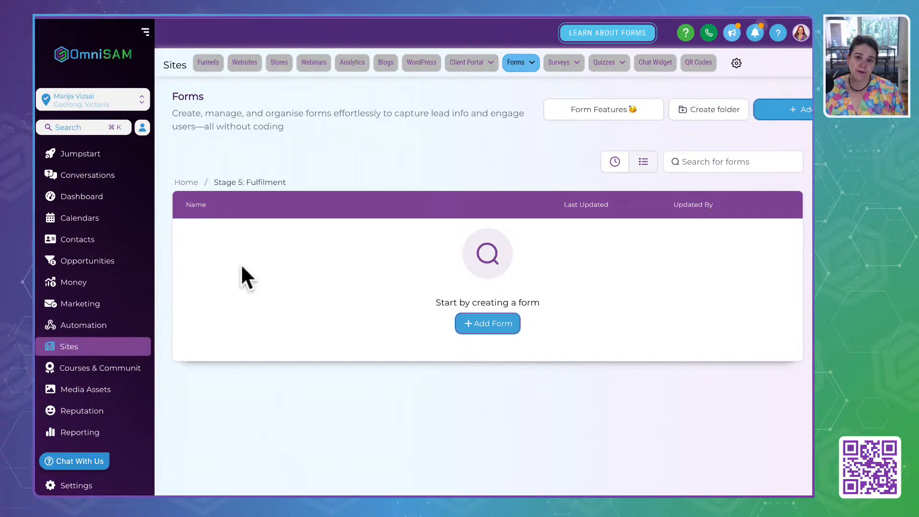
{"action": "left_click", "coordinate": [186, 183]}
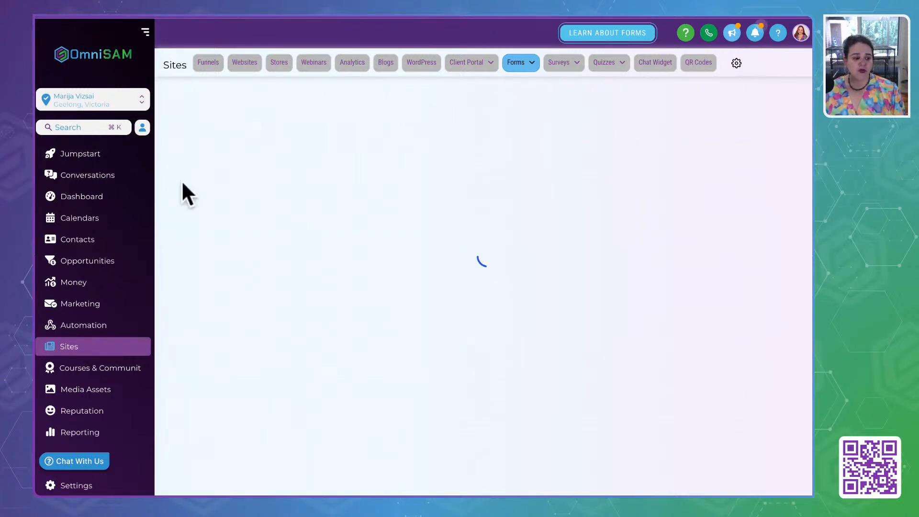
Step: Review the forms in the Stage 7: Reviews & Referrals folder and return to the forms home
{"action": "scroll", "coordinate": [316, 416], "scroll_direction": "down", "scroll_amount": 1}
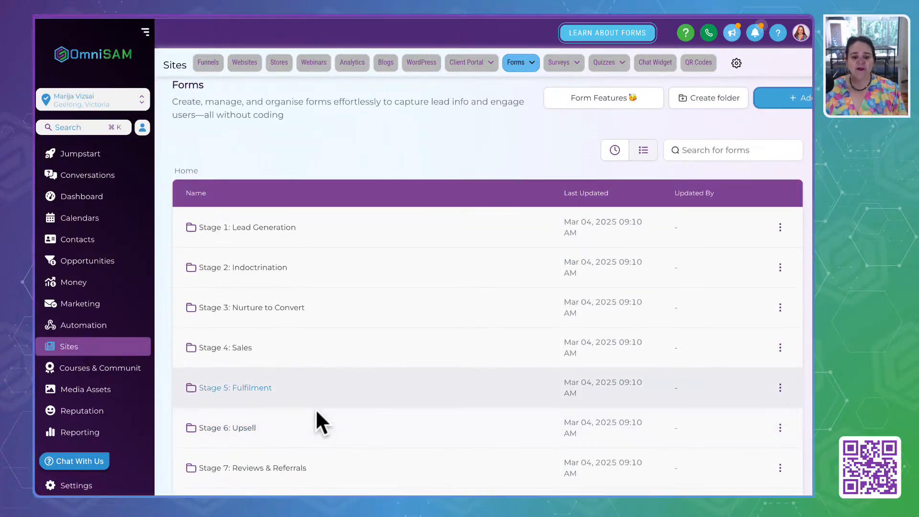
{"action": "scroll", "coordinate": [316, 412], "scroll_direction": "down", "scroll_amount": 3}
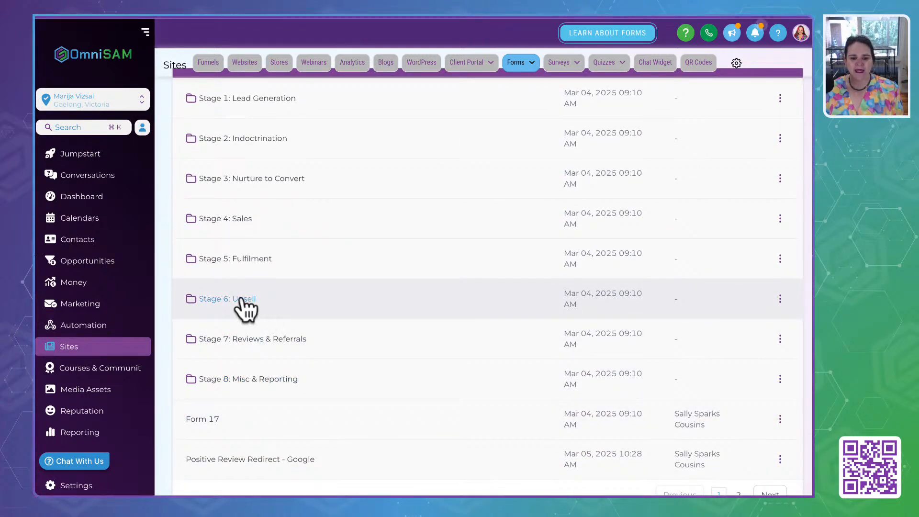
{"action": "left_click", "coordinate": [266, 338]}
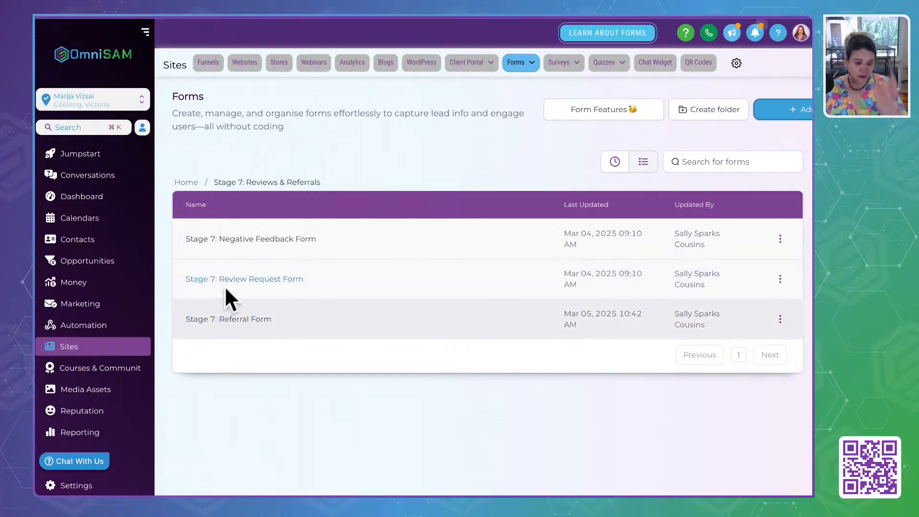
{"action": "left_click", "coordinate": [184, 182]}
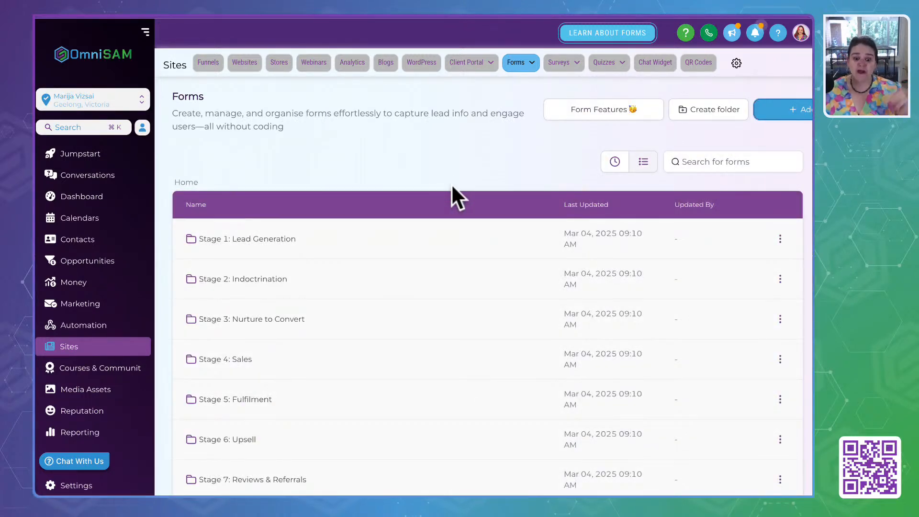
Step: Review the Stage 8: Misc & Reporting folder, then look over the unfiled forms on the forms home
{"action": "scroll", "coordinate": [316, 471], "scroll_direction": "down", "scroll_amount": 4}
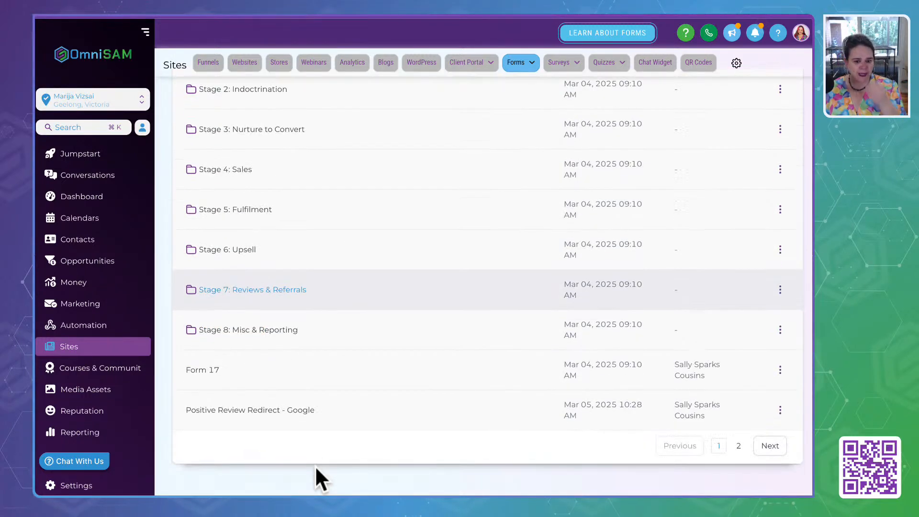
{"action": "left_click", "coordinate": [268, 329]}
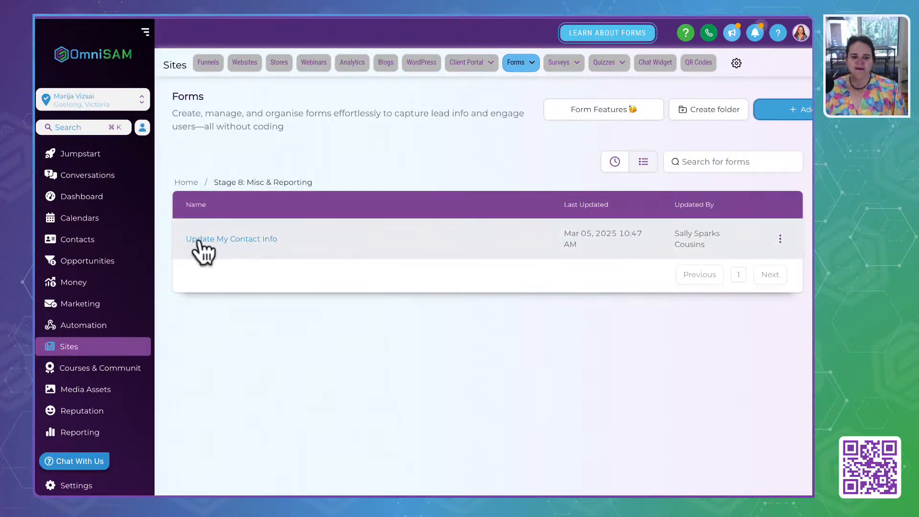
{"action": "left_click_drag", "start_coordinate": [338, 186], "coordinate": [201, 187]}
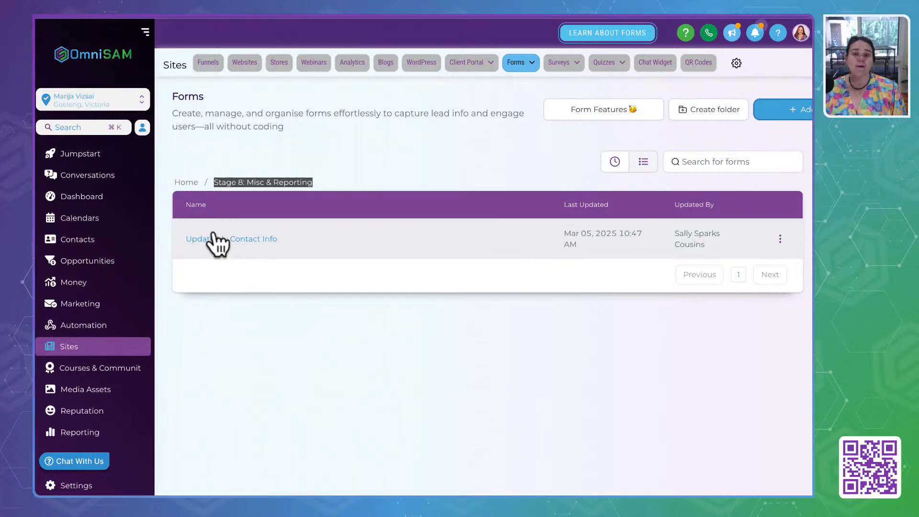
{"action": "left_click", "coordinate": [181, 184]}
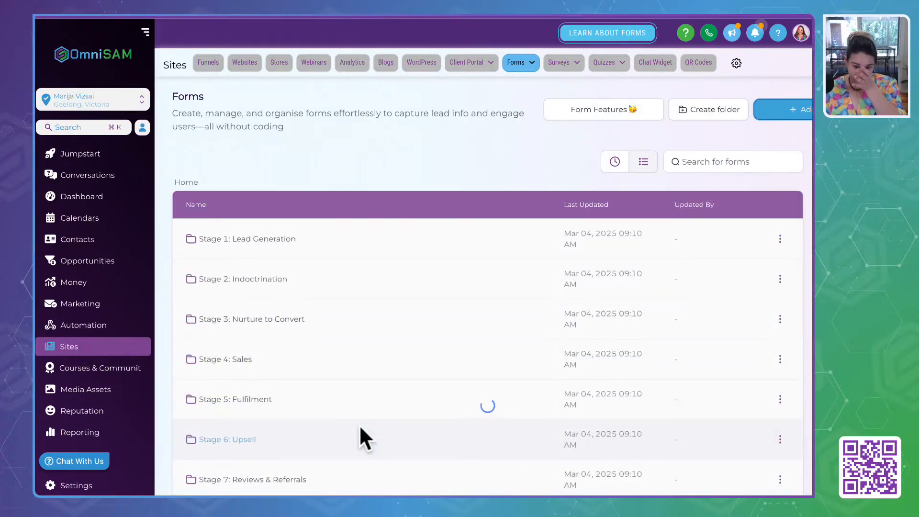
{"action": "scroll", "coordinate": [358, 424], "scroll_direction": "down", "scroll_amount": 4}
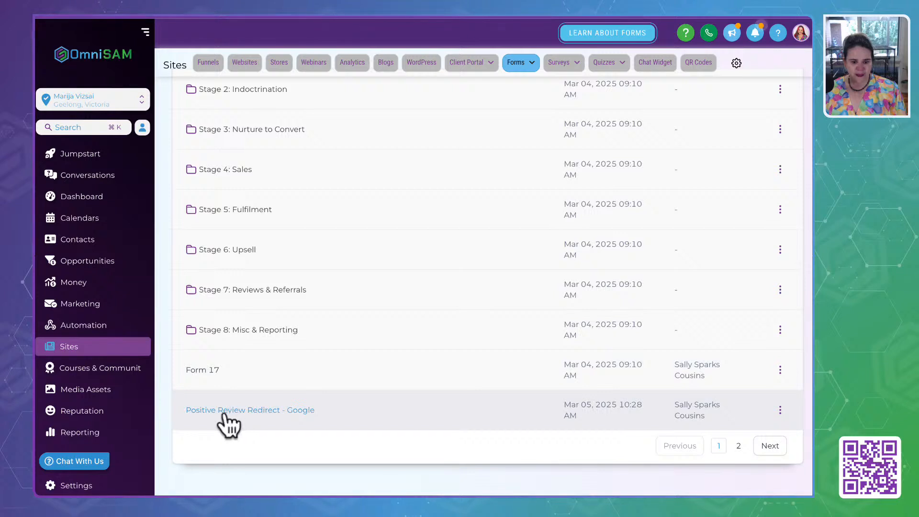
Step: Move the Positive Review Redirect - Google form into the Stage 7: Reviews & Referrals folder
{"action": "left_click", "coordinate": [779, 409]}
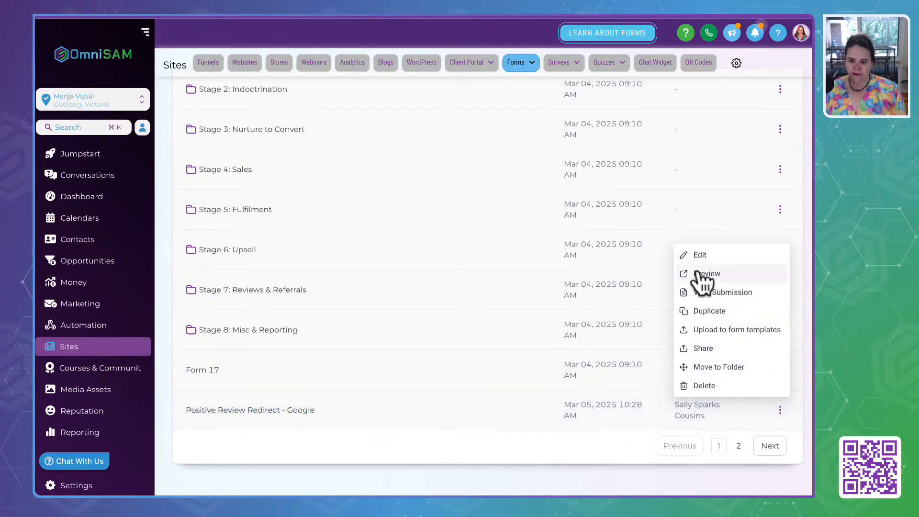
{"action": "left_click", "coordinate": [706, 366]}
{"action": "left_click", "coordinate": [347, 283]}
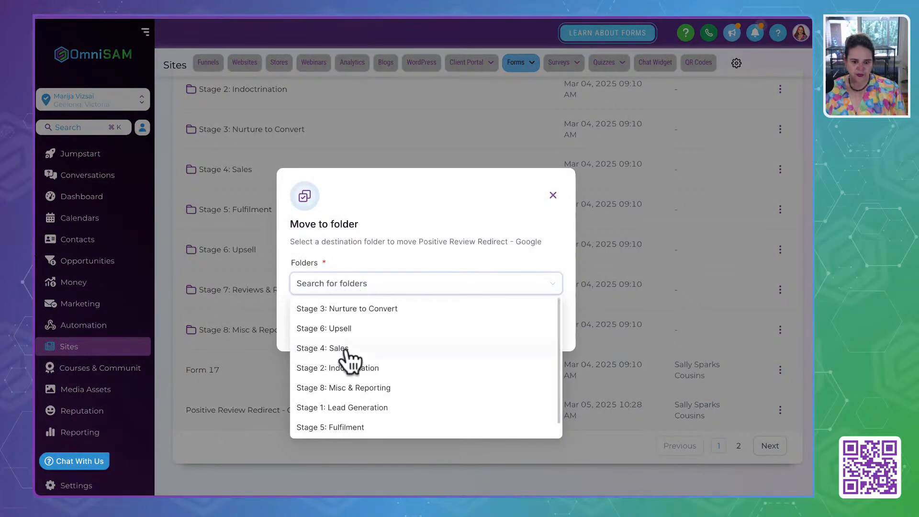
{"action": "scroll", "coordinate": [347, 359], "scroll_direction": "down", "scroll_amount": 1}
{"action": "left_click", "coordinate": [348, 426]}
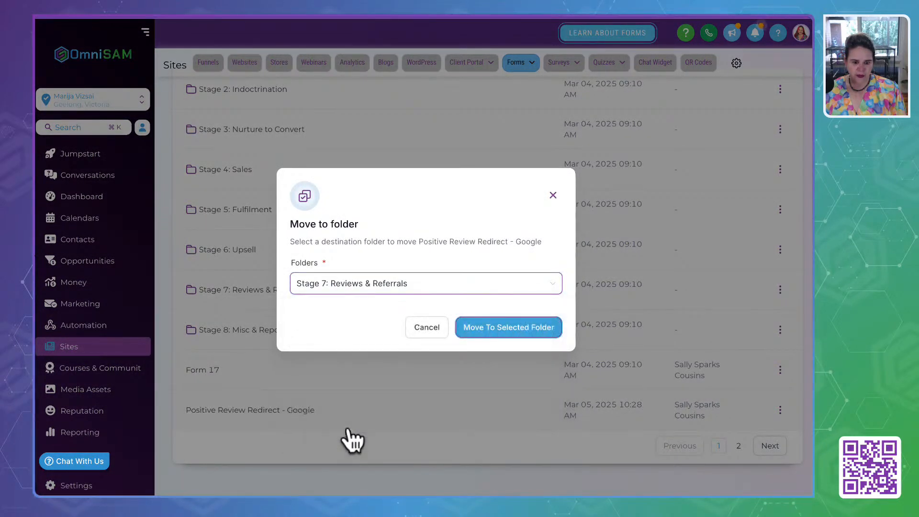
{"action": "left_click", "coordinate": [506, 328]}
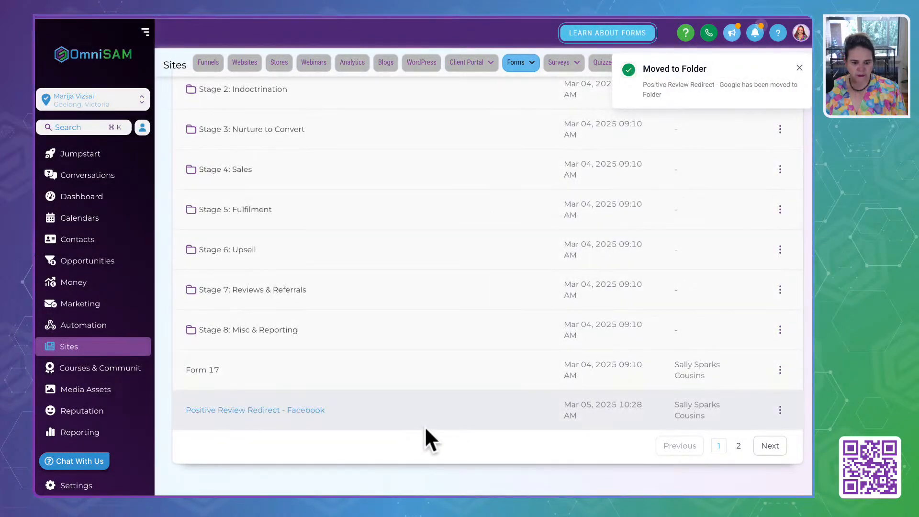
Step: Move the Positive Review Redirect - Facebook form into the Stage 7: Reviews & Referrals folder
{"action": "left_click", "coordinate": [780, 410]}
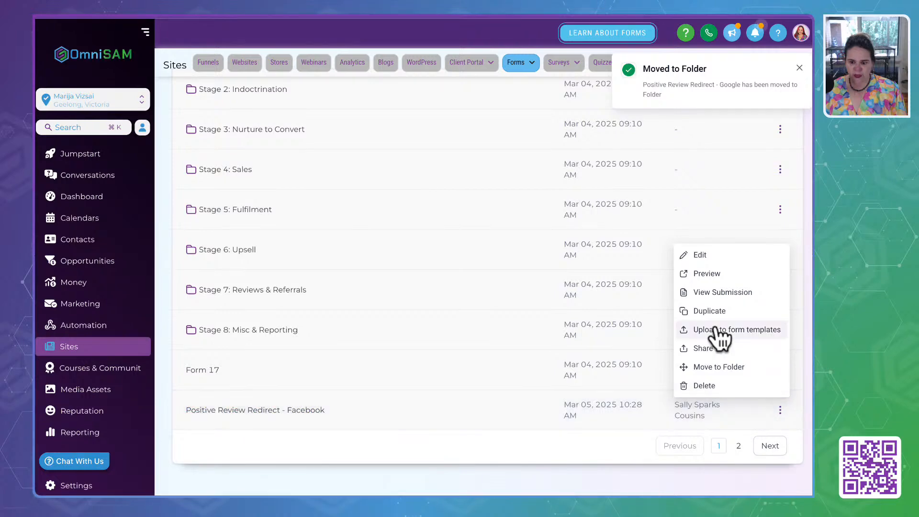
{"action": "left_click", "coordinate": [716, 369]}
{"action": "left_click", "coordinate": [386, 283]}
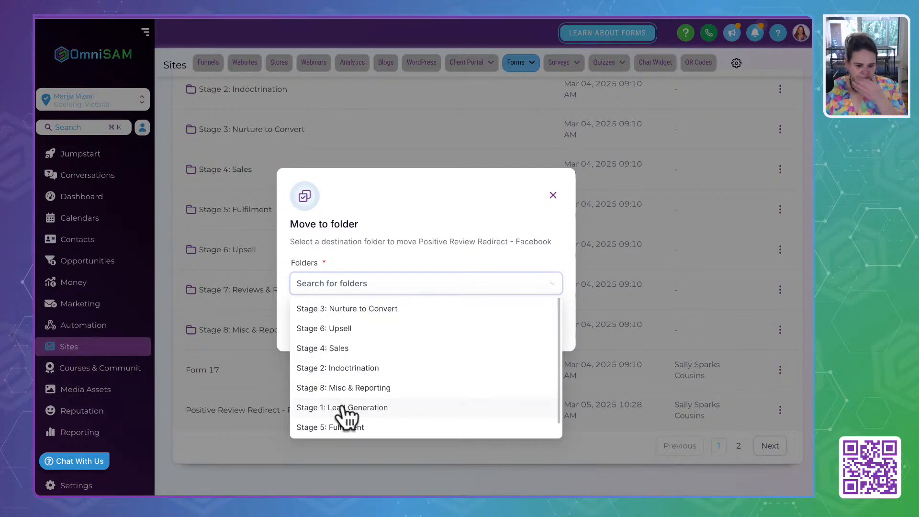
{"action": "scroll", "coordinate": [344, 412], "scroll_direction": "down", "scroll_amount": 2}
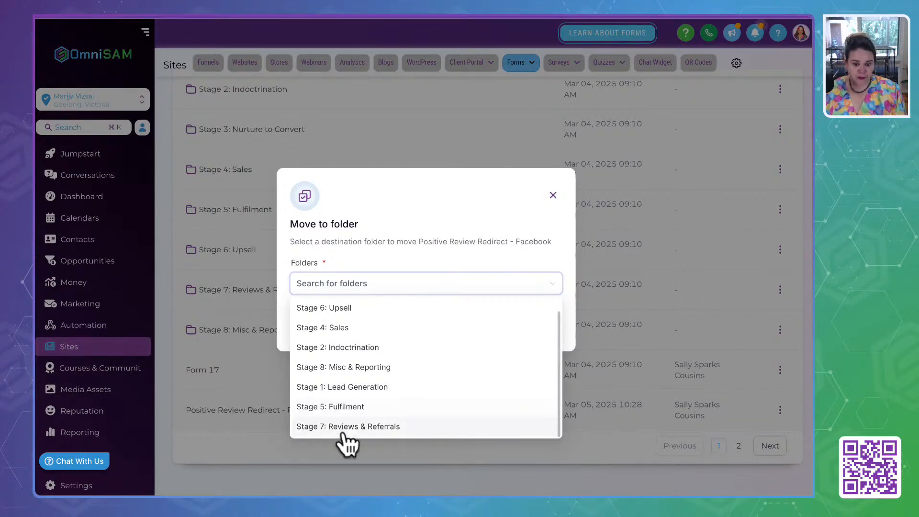
{"action": "left_click", "coordinate": [345, 426]}
{"action": "left_click", "coordinate": [519, 327]}
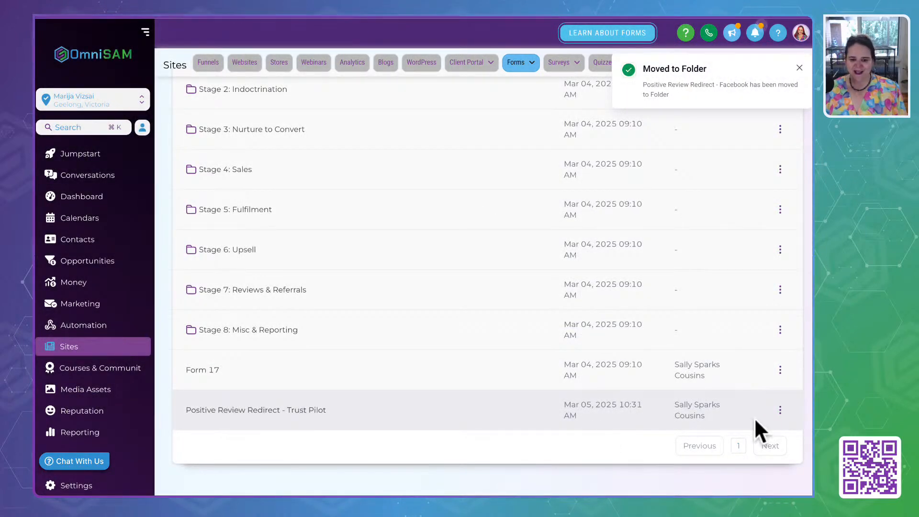
Step: Move the Positive Review Redirect - Trust Pilot form into the Stage 7: Reviews & Referrals folder
{"action": "left_click", "coordinate": [779, 410]}
{"action": "left_click", "coordinate": [716, 365]}
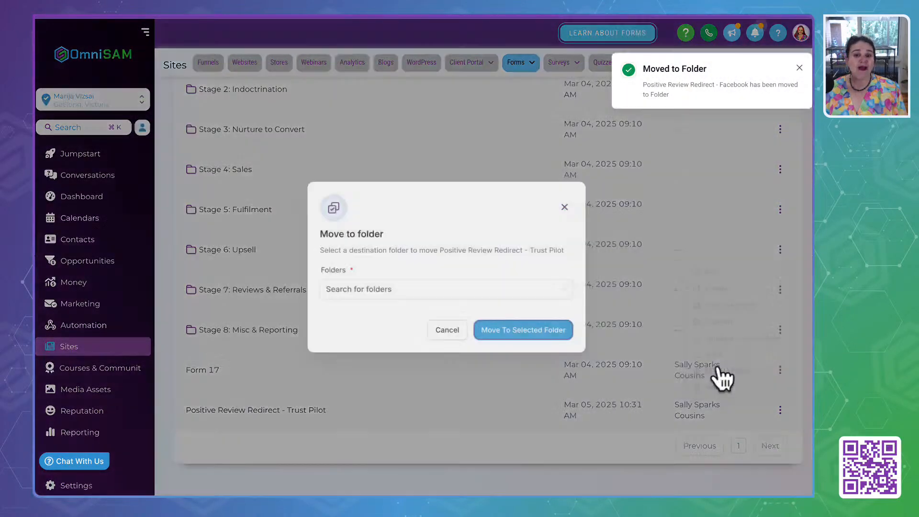
{"action": "left_click", "coordinate": [363, 287]}
{"action": "scroll", "coordinate": [358, 342], "scroll_direction": "down", "scroll_amount": 1}
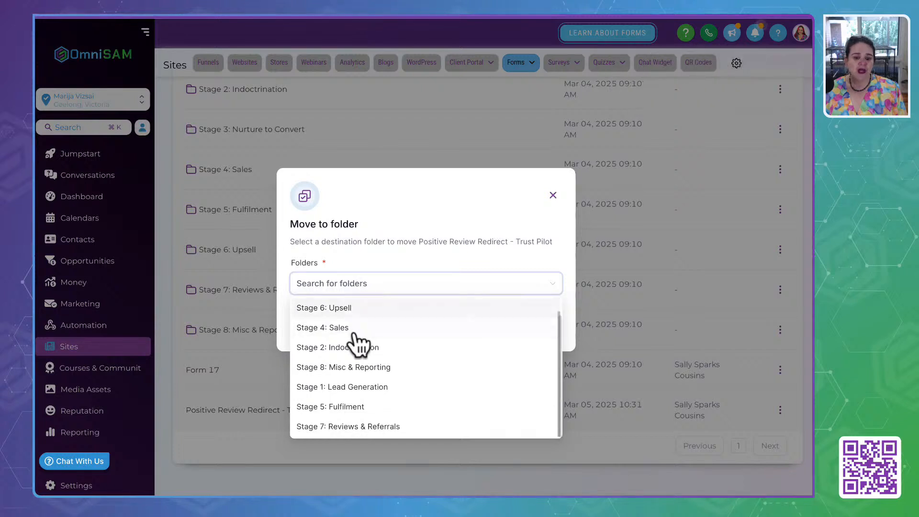
{"action": "left_click", "coordinate": [335, 427]}
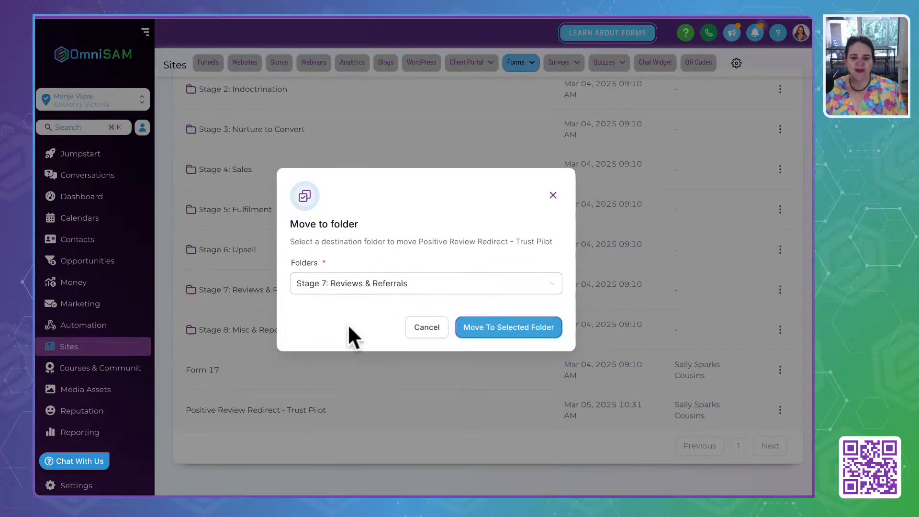
{"action": "left_click", "coordinate": [502, 329]}
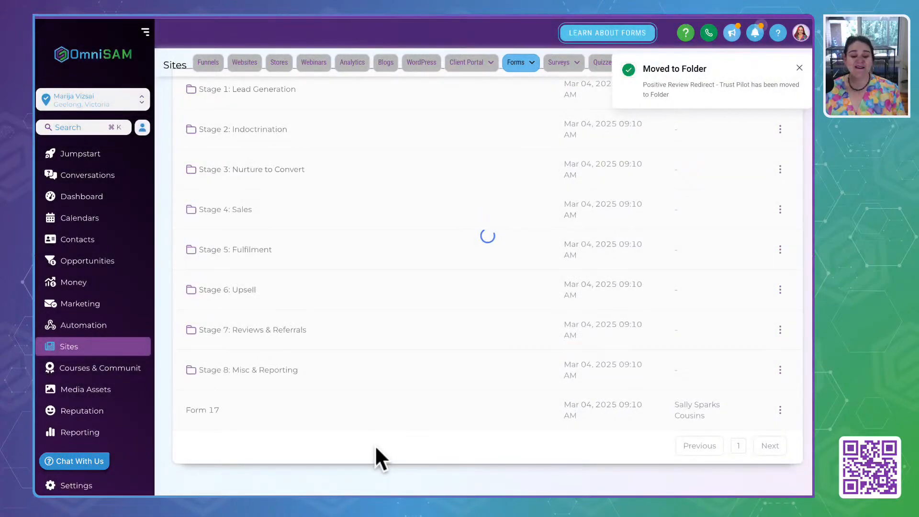
Step: Check the contents of Form 17 in the form builder, return to the forms home and delete that form
{"action": "left_click", "coordinate": [210, 413]}
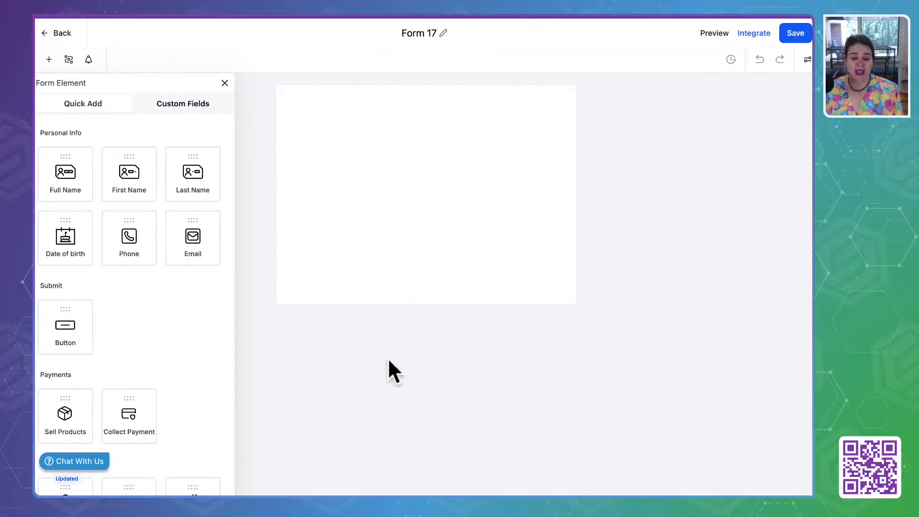
{"action": "left_click", "coordinate": [49, 34]}
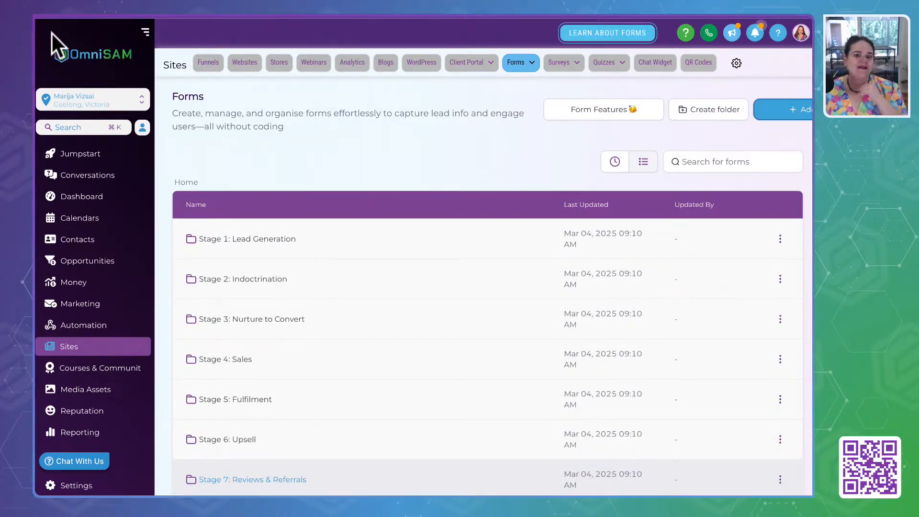
{"action": "scroll", "coordinate": [373, 220], "scroll_direction": "down", "scroll_amount": 3}
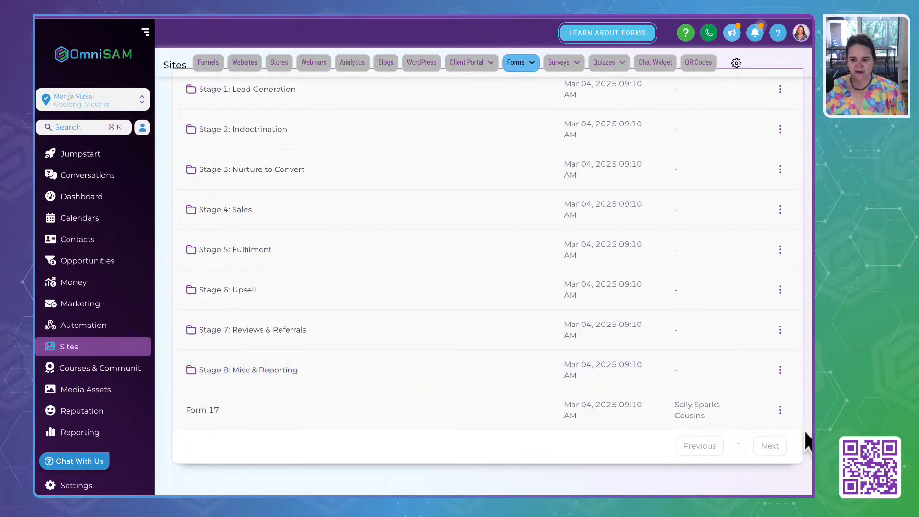
{"action": "left_click", "coordinate": [780, 410]}
{"action": "left_click", "coordinate": [703, 387]}
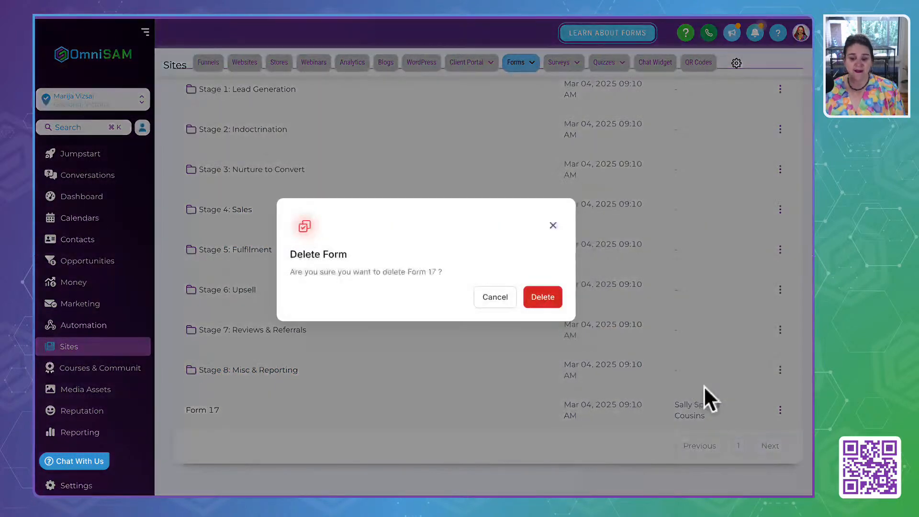
{"action": "left_click", "coordinate": [536, 303]}
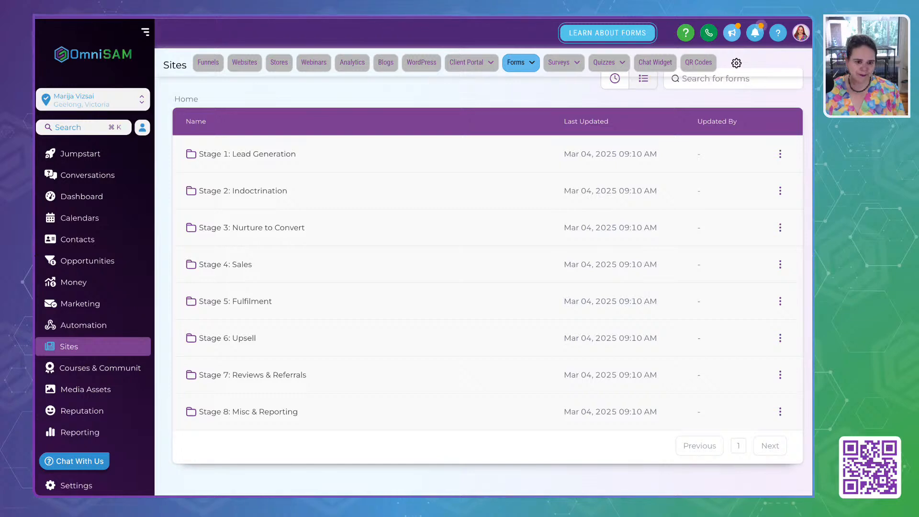
Step: Switch to the Business In A Box: Life Coach document in Google Docs and review the Funnels Overview quick view table
{"action": "left_click", "coordinate": [171, 15]}
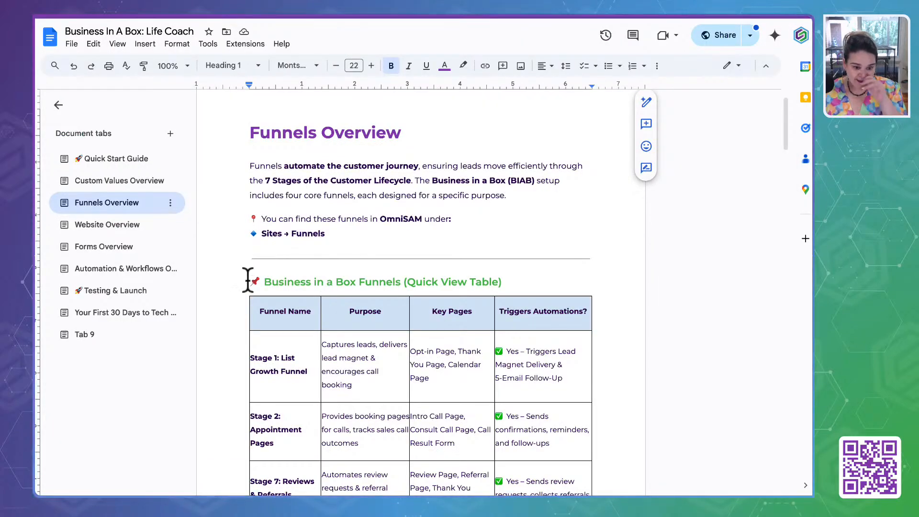
{"action": "scroll", "coordinate": [368, 402], "scroll_direction": "down", "scroll_amount": 3}
{"action": "scroll", "coordinate": [369, 396], "scroll_direction": "down", "scroll_amount": 4}
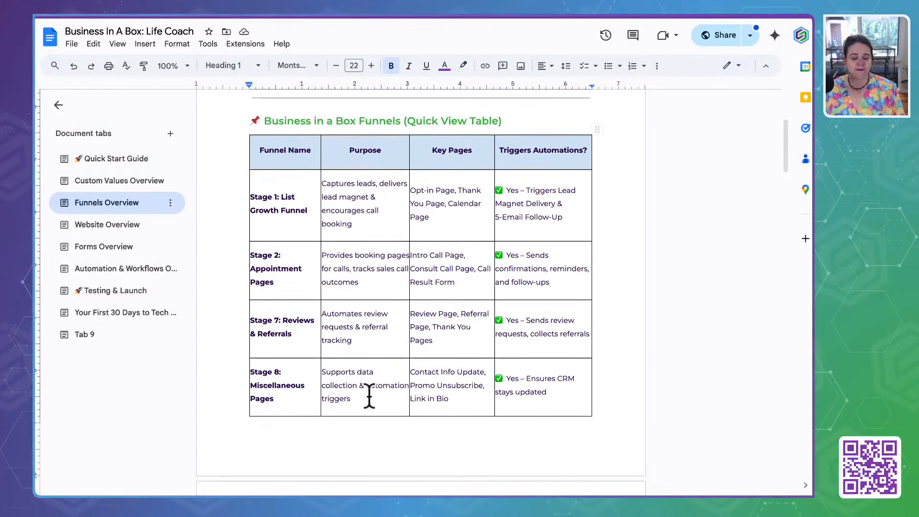
{"action": "scroll", "coordinate": [369, 396], "scroll_direction": "up", "scroll_amount": 4}
{"action": "scroll", "coordinate": [368, 396], "scroll_direction": "up", "scroll_amount": 1}
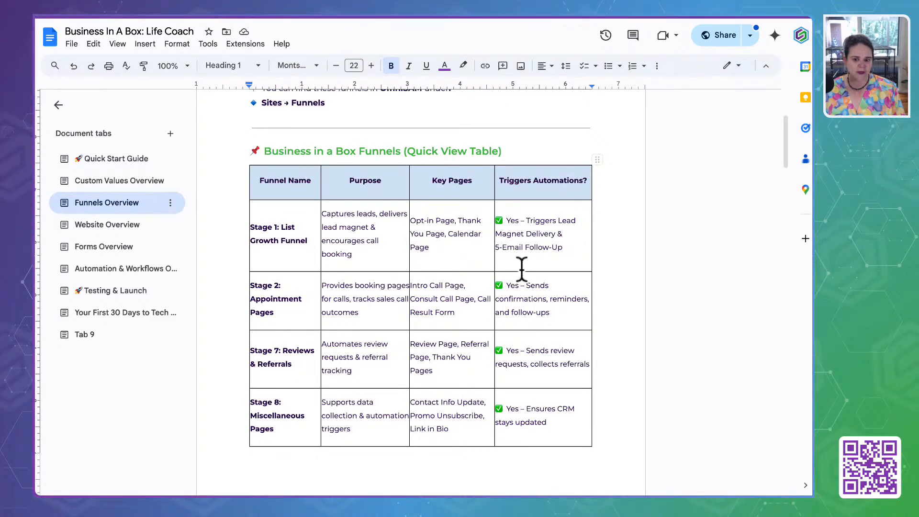
Step: Read the Website Overview section, covering the pre-built pages, the pages that need to be created and the next steps
{"action": "left_click", "coordinate": [111, 228]}
{"action": "scroll", "coordinate": [362, 325], "scroll_direction": "down", "scroll_amount": 4}
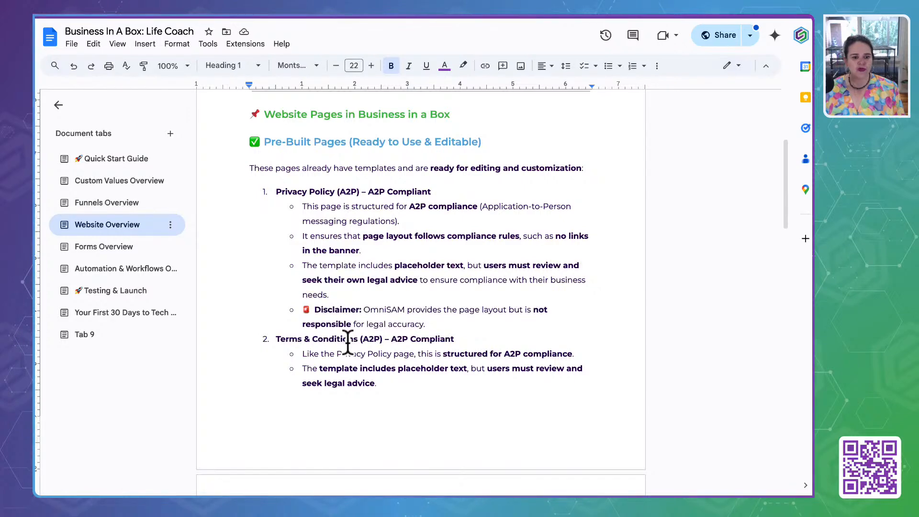
{"action": "scroll", "coordinate": [348, 340], "scroll_direction": "down", "scroll_amount": 12}
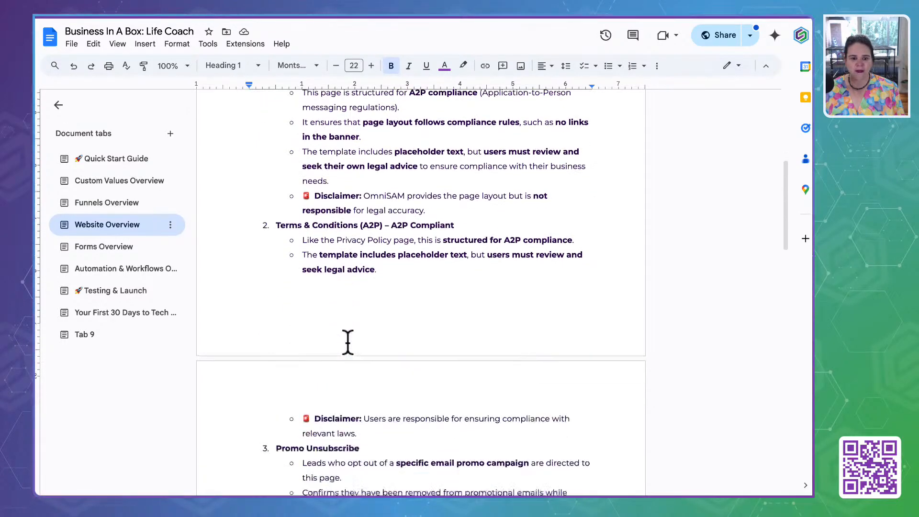
{"action": "scroll", "coordinate": [348, 341], "scroll_direction": "down", "scroll_amount": 8}
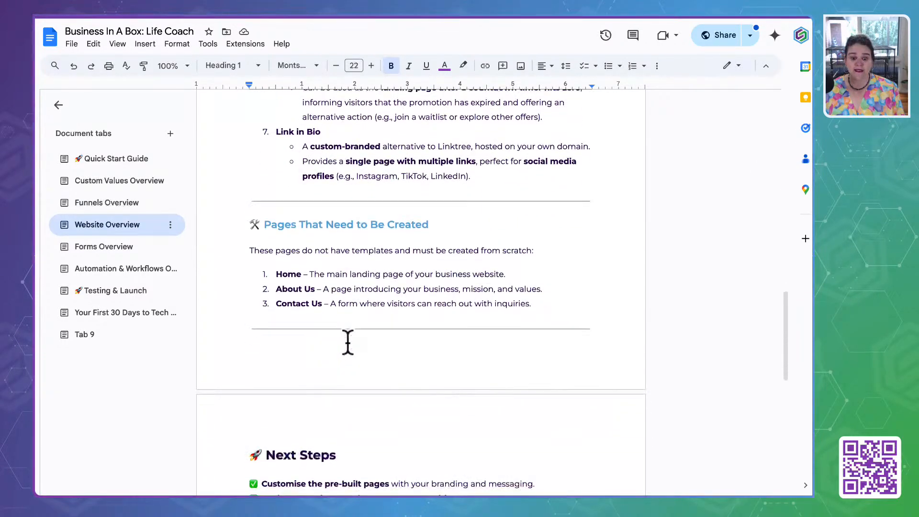
{"action": "scroll", "coordinate": [348, 341], "scroll_direction": "up", "scroll_amount": 2}
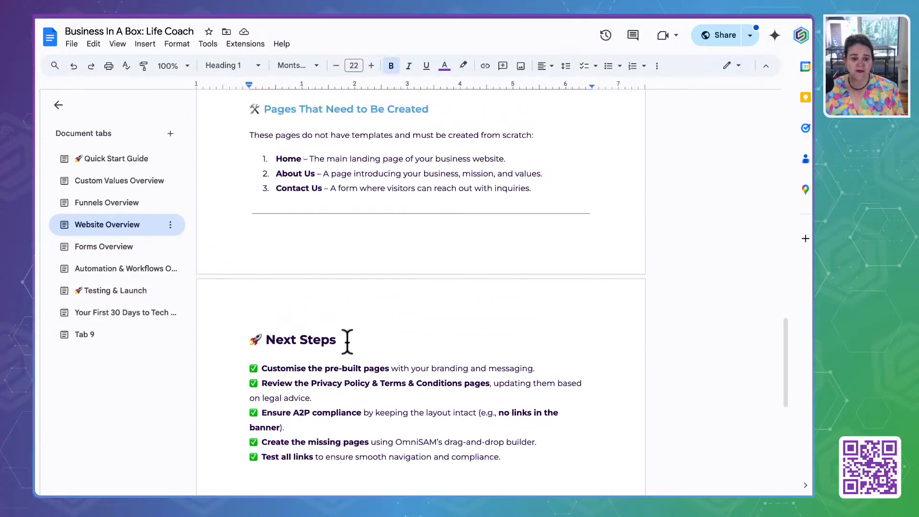
Step: Review the forms summary and breakdown in the Forms Overview section, then open the Automation & Workflows section
{"action": "left_click", "coordinate": [96, 248]}
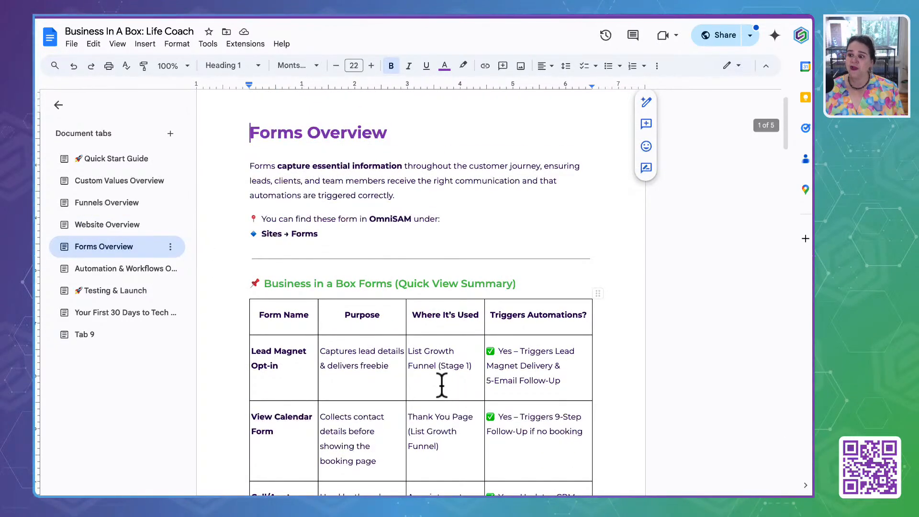
{"action": "scroll", "coordinate": [411, 399], "scroll_direction": "down", "scroll_amount": 8}
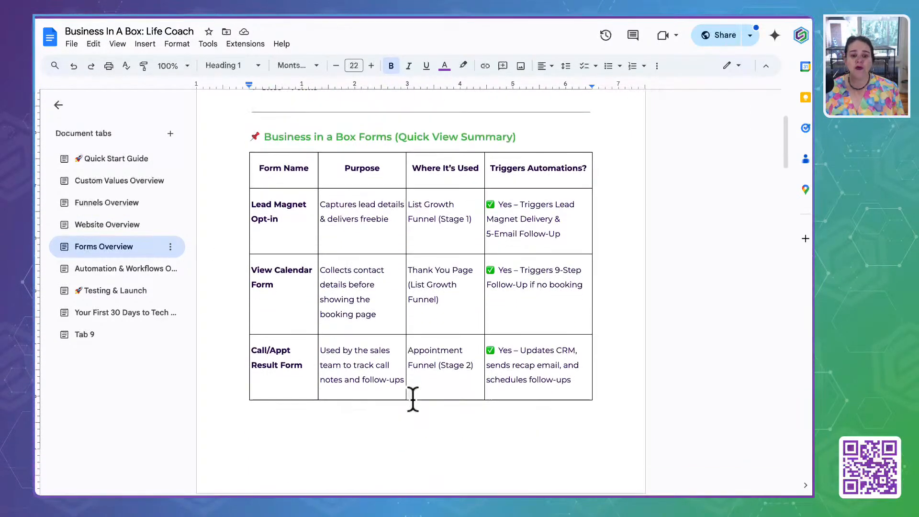
{"action": "scroll", "coordinate": [413, 399], "scroll_direction": "down", "scroll_amount": 7}
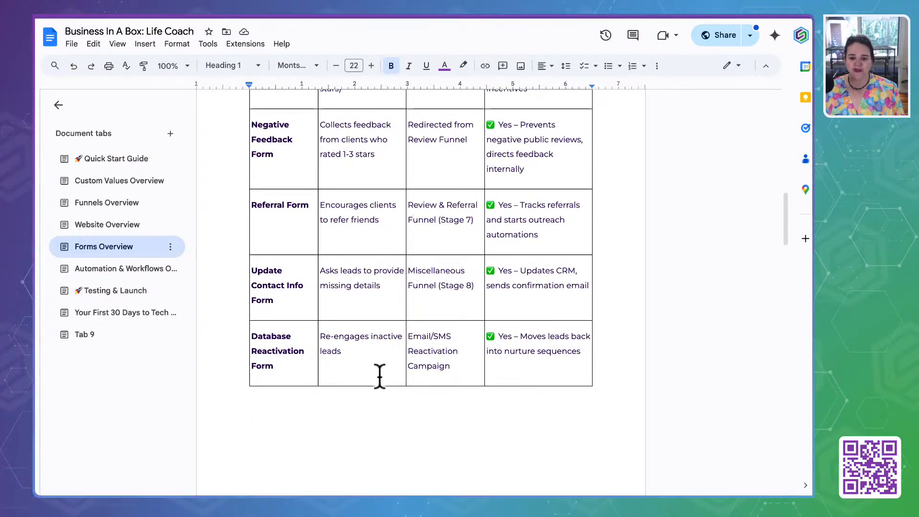
{"action": "scroll", "coordinate": [324, 285], "scroll_direction": "down", "scroll_amount": 1}
{"action": "scroll", "coordinate": [323, 284], "scroll_direction": "down", "scroll_amount": 12}
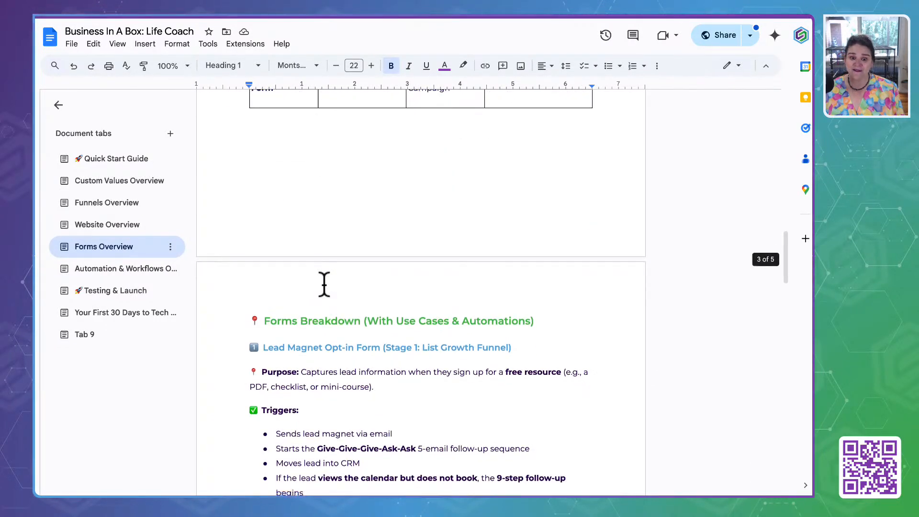
{"action": "scroll", "coordinate": [324, 284], "scroll_direction": "down", "scroll_amount": 1}
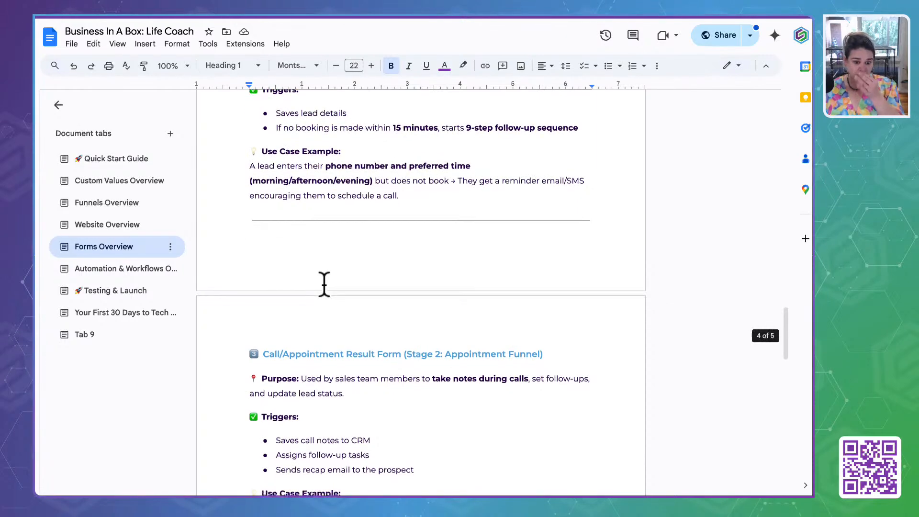
{"action": "left_click", "coordinate": [102, 270]}
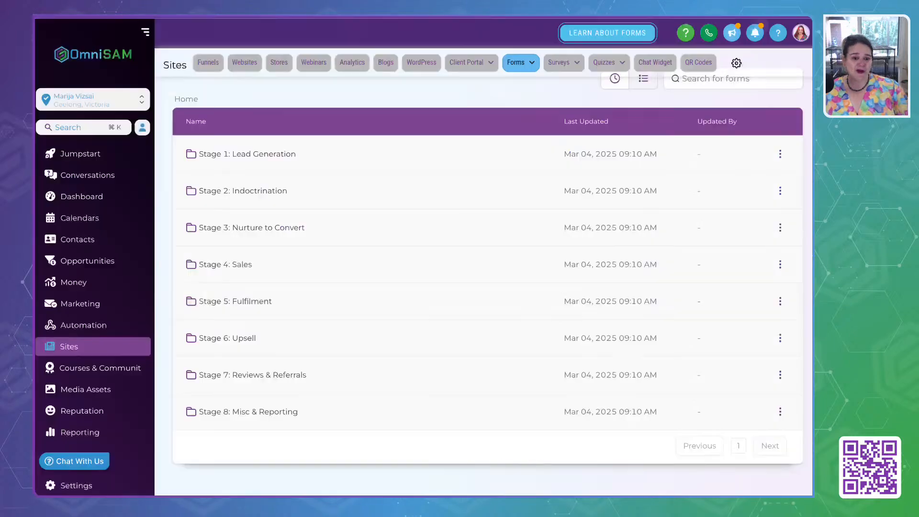
Step: Switch to OmniSAM's automation workflows and open 1.01 New Inbound Lead → Follow-up To Schedule Call from Stage 1: Lead Generation to examine its triggers
{"action": "left_click", "coordinate": [88, 327]}
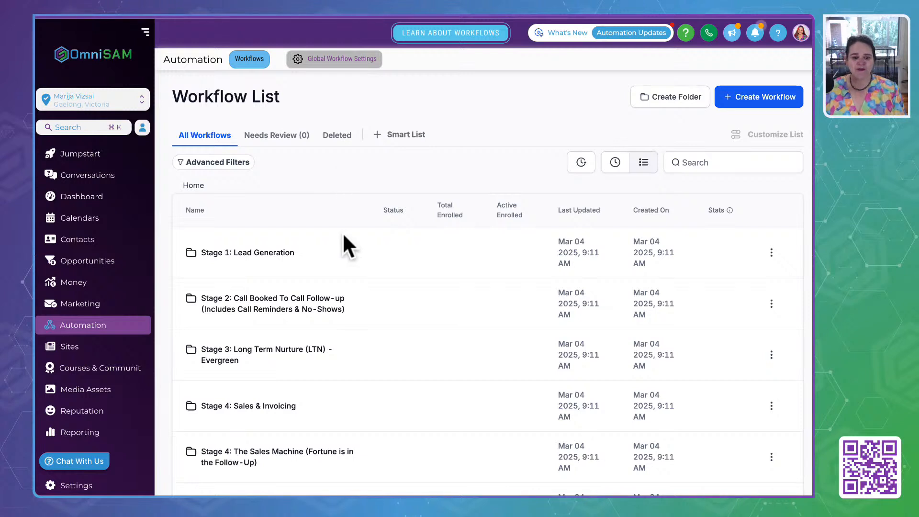
{"action": "scroll", "coordinate": [344, 242], "scroll_direction": "down", "scroll_amount": 2}
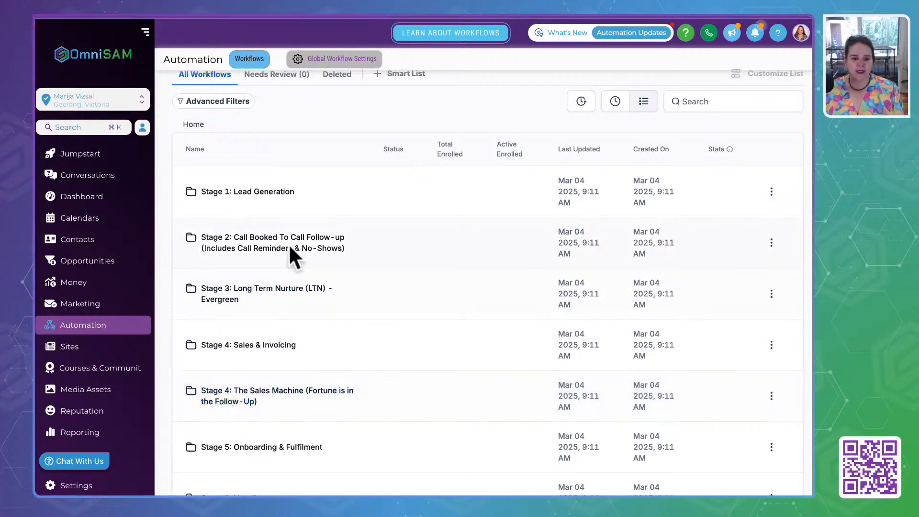
{"action": "left_click", "coordinate": [258, 193]}
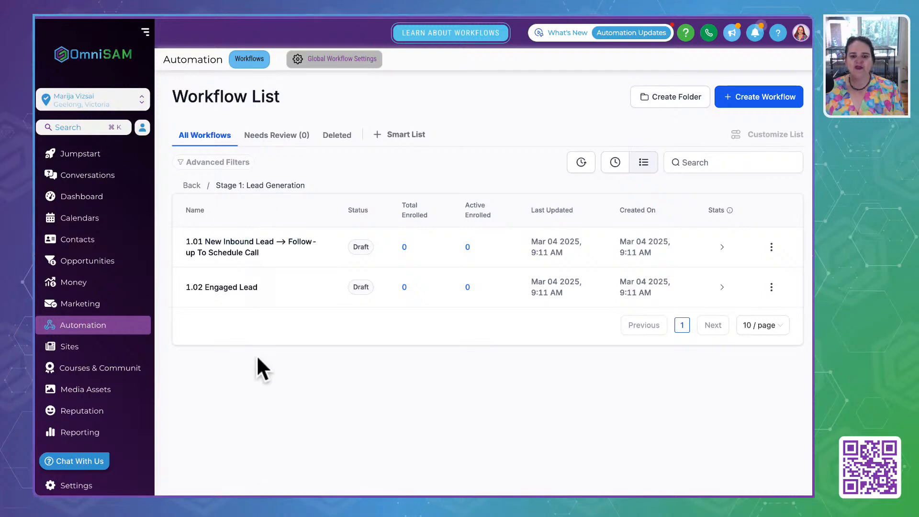
{"action": "left_click", "coordinate": [218, 249]}
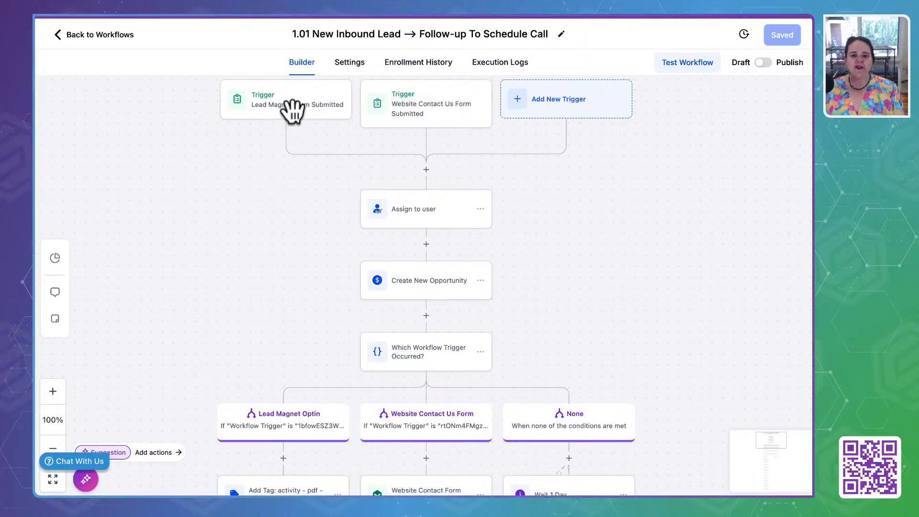
{"action": "scroll", "coordinate": [298, 112], "scroll_direction": "up", "scroll_amount": 5}
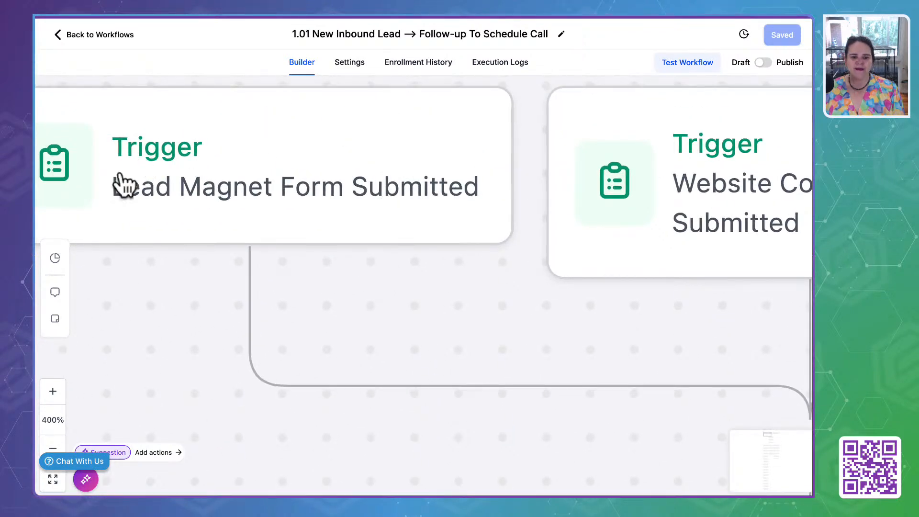
Step: Check which form the Lead Magnet Form Submitted trigger filters on, leaving its settings as they are
{"action": "left_click", "coordinate": [387, 207]}
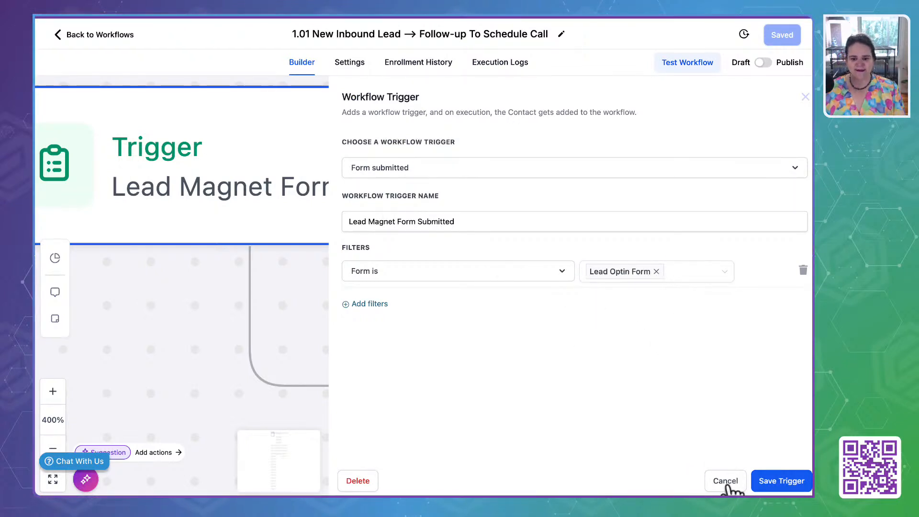
{"action": "left_click", "coordinate": [725, 480]}
{"action": "scroll", "coordinate": [378, 274], "scroll_direction": "down", "scroll_amount": 2}
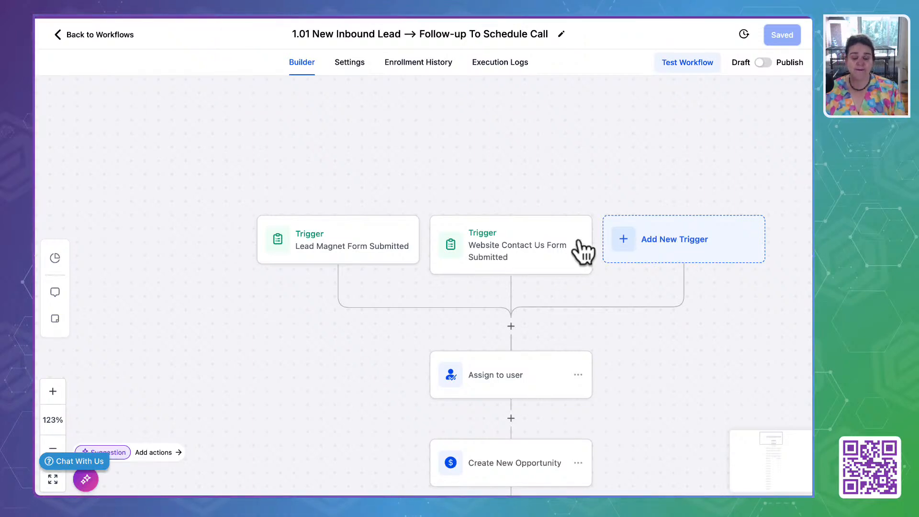
Step: Start a new Form Submitted trigger in the workflow, finding it by searching the triggers for "form"
{"action": "left_click", "coordinate": [702, 246]}
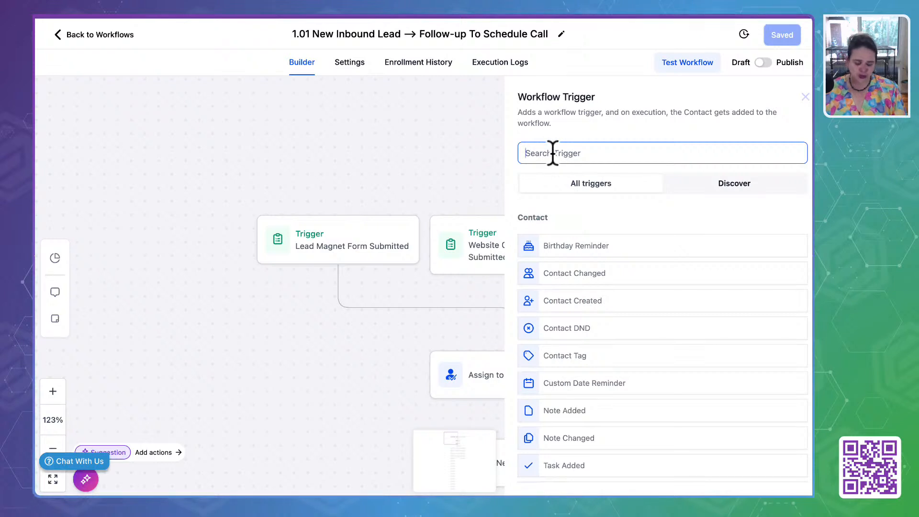
{"action": "type", "text": "We"}
{"action": "key", "text": "BackSpace"}
{"action": "key", "text": "BackSpace"}
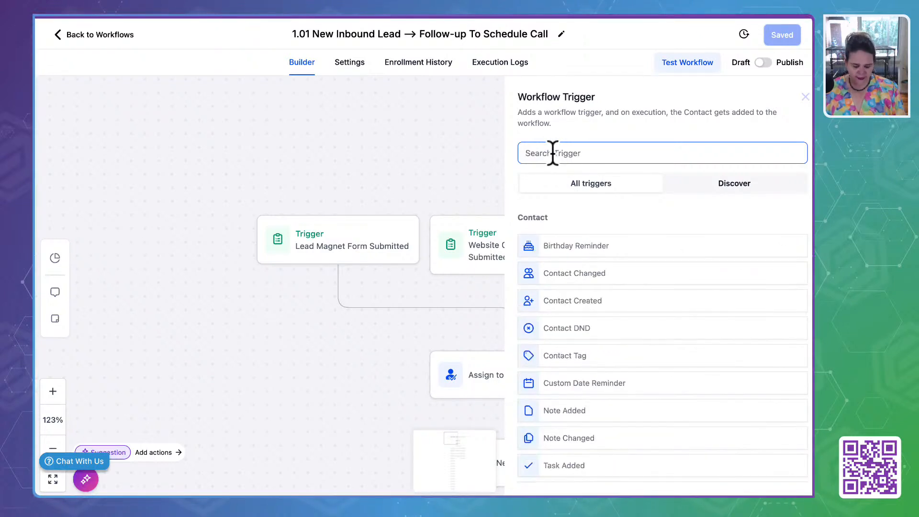
{"action": "type", "text": "form"}
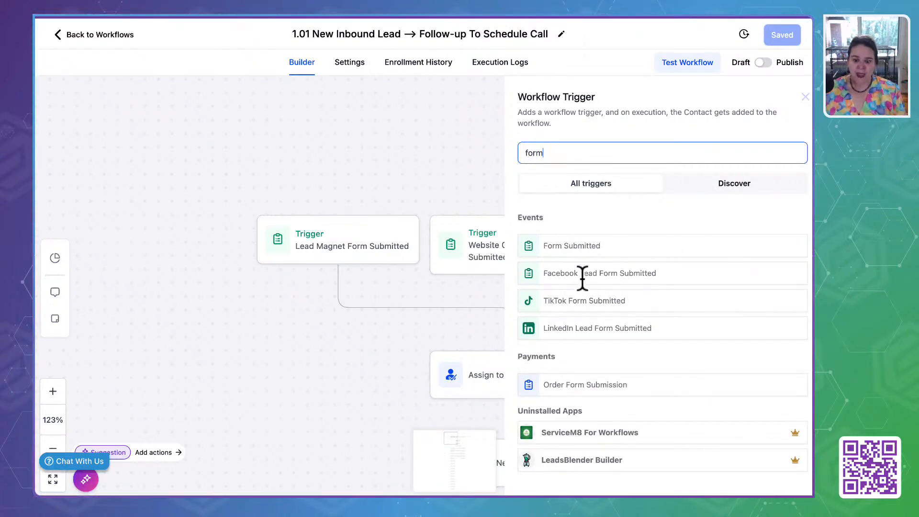
{"action": "left_click", "coordinate": [577, 246]}
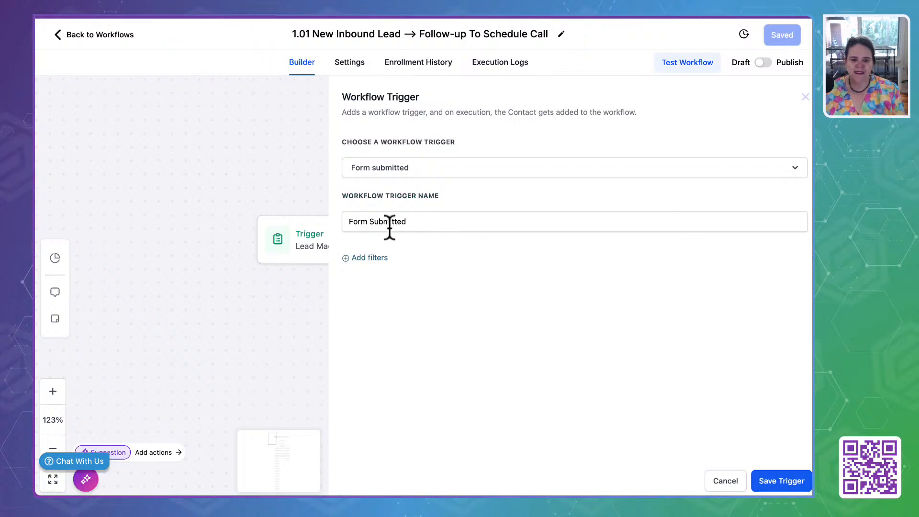
Step: Filter the new trigger so that Form is Newsletter on Website, and save the trigger
{"action": "left_click", "coordinate": [373, 257]}
{"action": "left_click", "coordinate": [386, 273]}
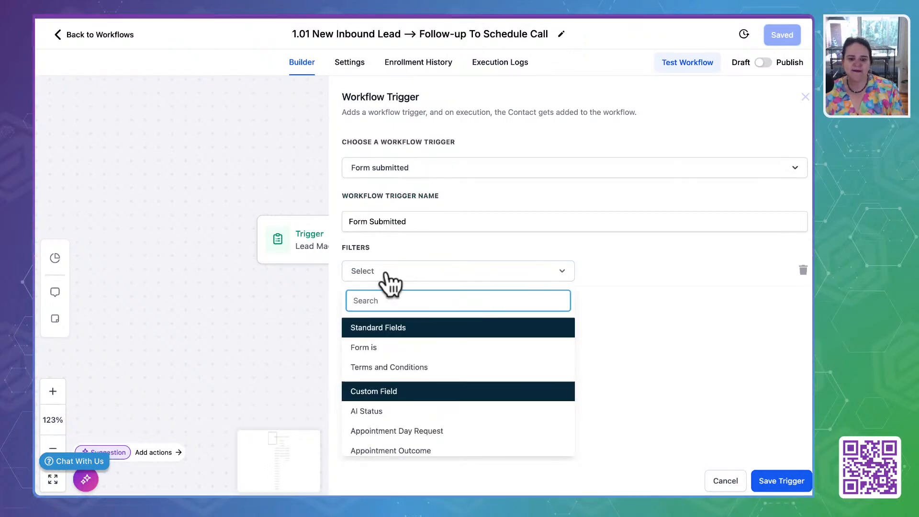
{"action": "left_click", "coordinate": [380, 348]}
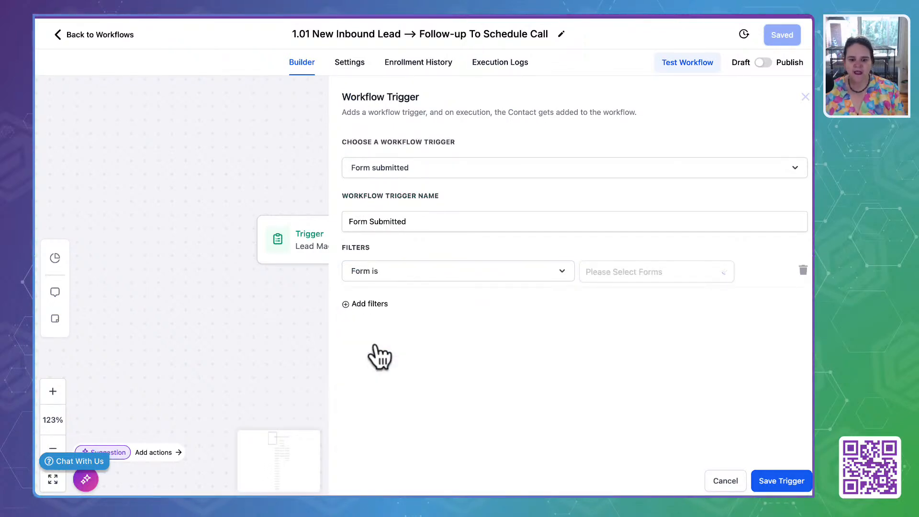
{"action": "left_click", "coordinate": [661, 282]}
{"action": "type", "text": "new"}
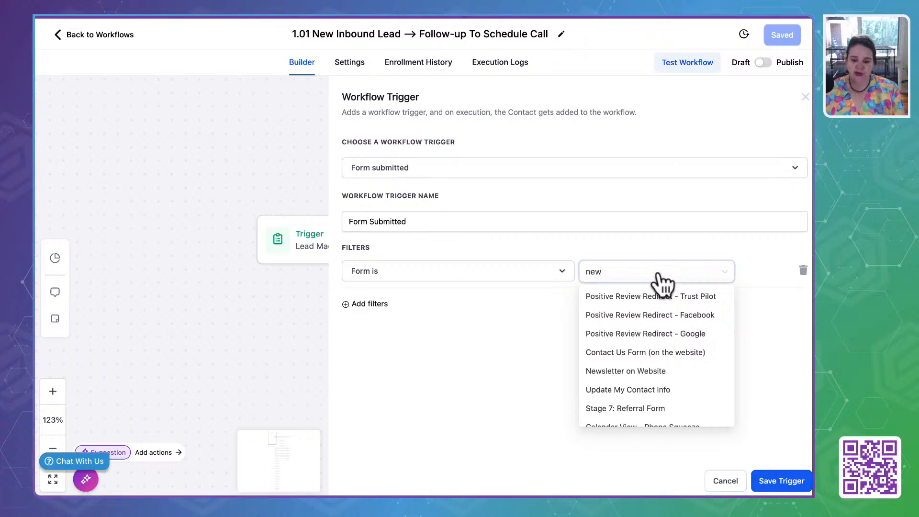
{"action": "left_click", "coordinate": [672, 297]}
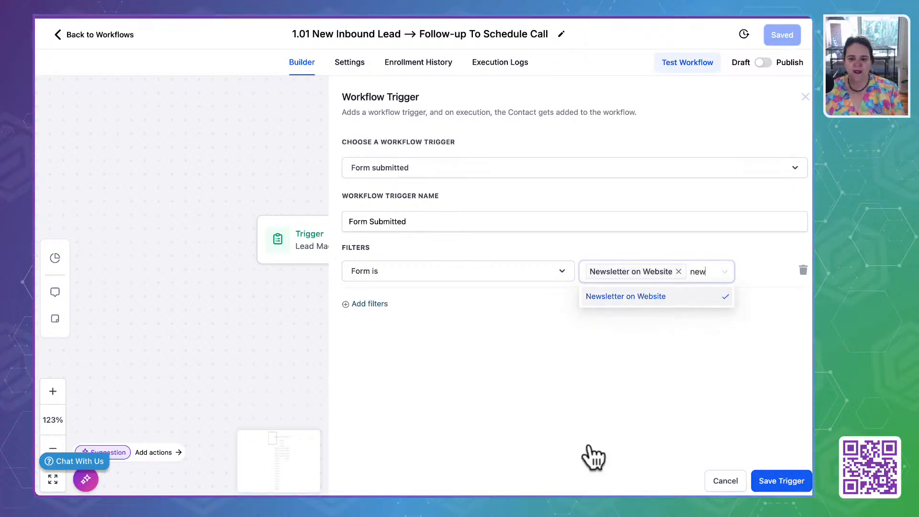
{"action": "left_click", "coordinate": [579, 456]}
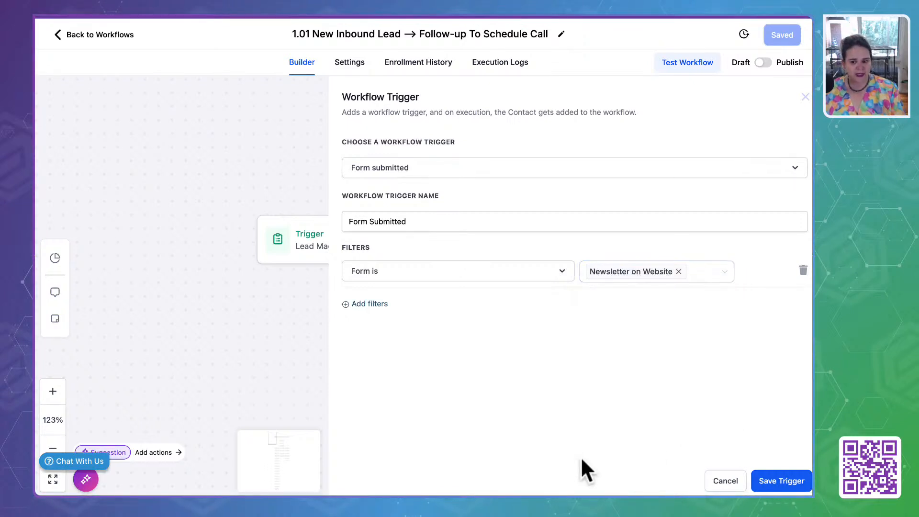
{"action": "left_click", "coordinate": [776, 487]}
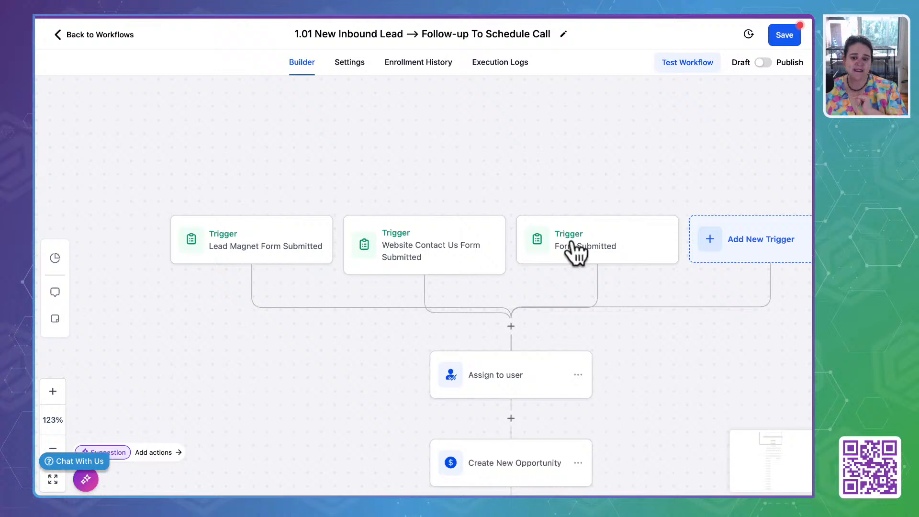
Step: Rename the new newsletter trigger as "Form Submitted: Newsletter on Website" and save it
{"action": "left_click", "coordinate": [647, 254]}
{"action": "left_click", "coordinate": [414, 220]}
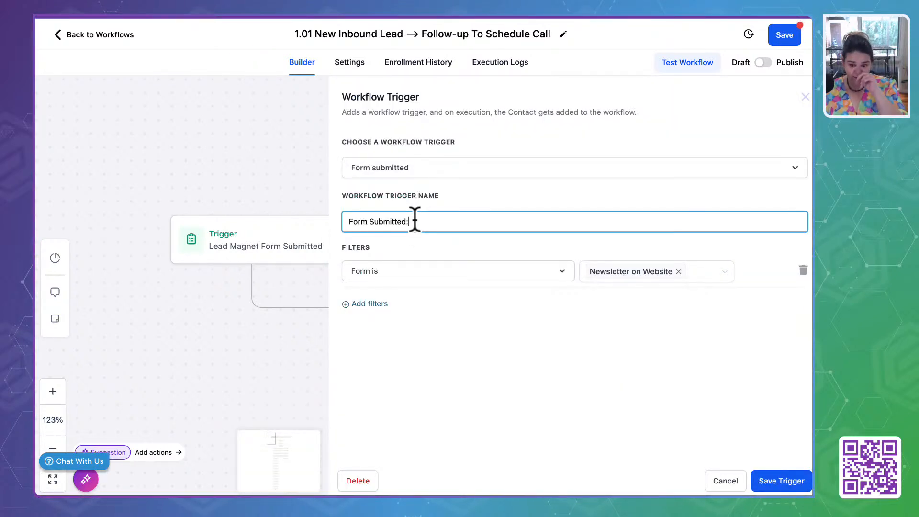
{"action": "type", "text": "Newslett"}
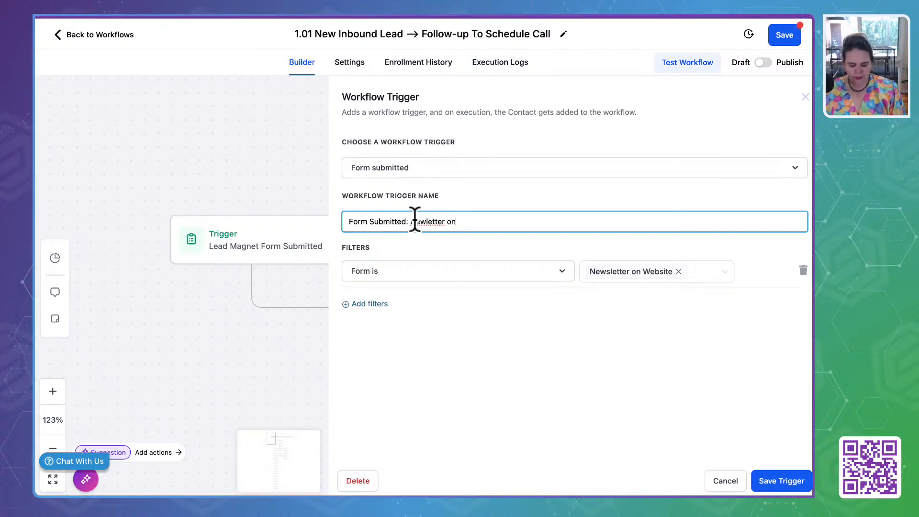
{"action": "type", "text": "er on Webiste"}
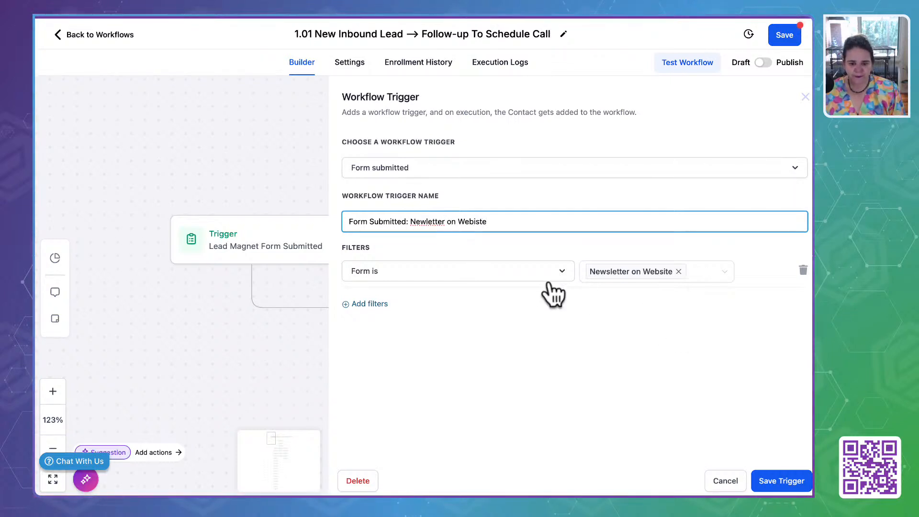
{"action": "left_click", "coordinate": [427, 220]}
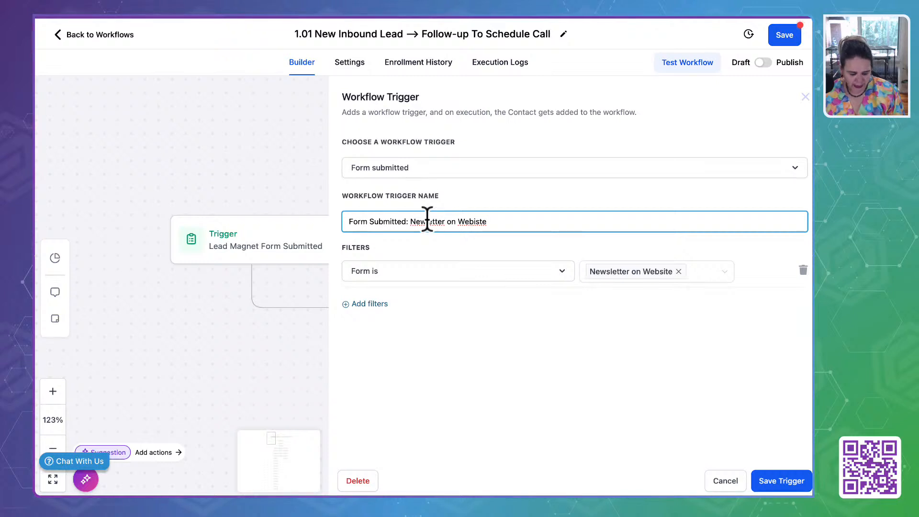
{"action": "type", "text": "s"}
{"action": "left_click", "coordinate": [569, 426]}
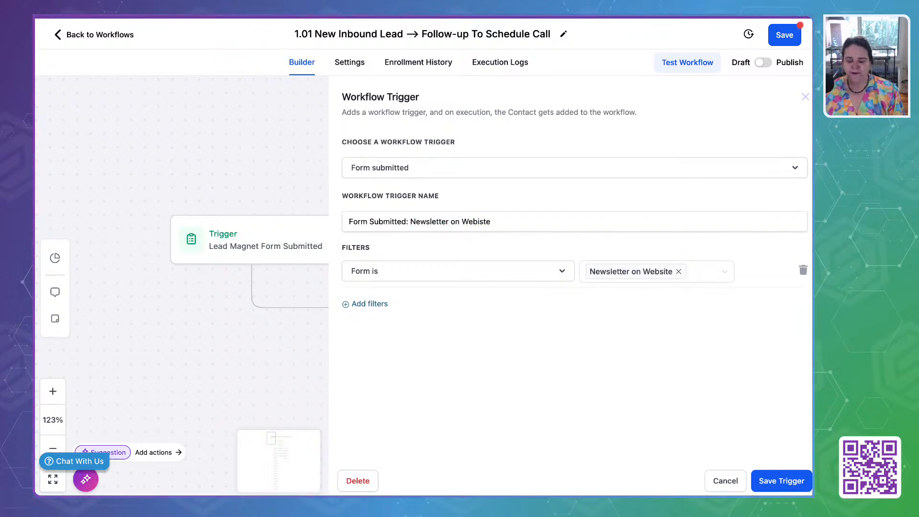
{"action": "double_click", "coordinate": [479, 221]}
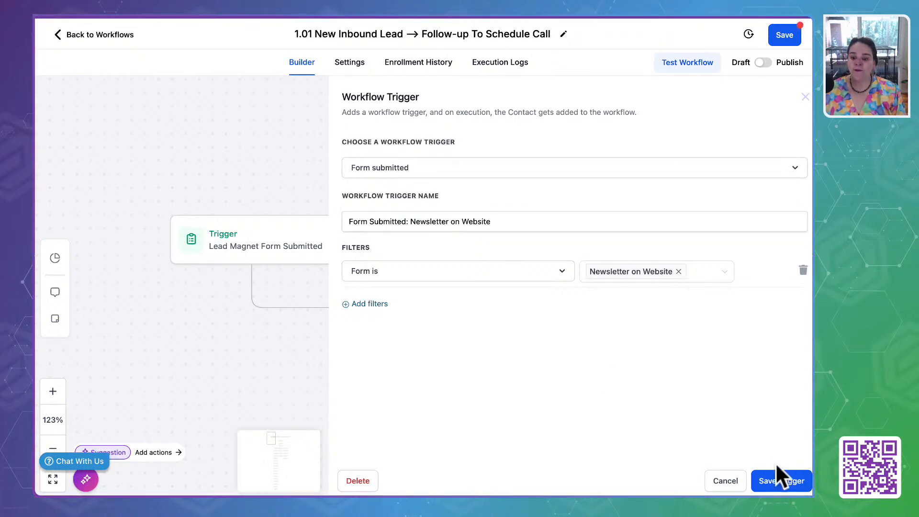
{"action": "left_click", "coordinate": [778, 478]}
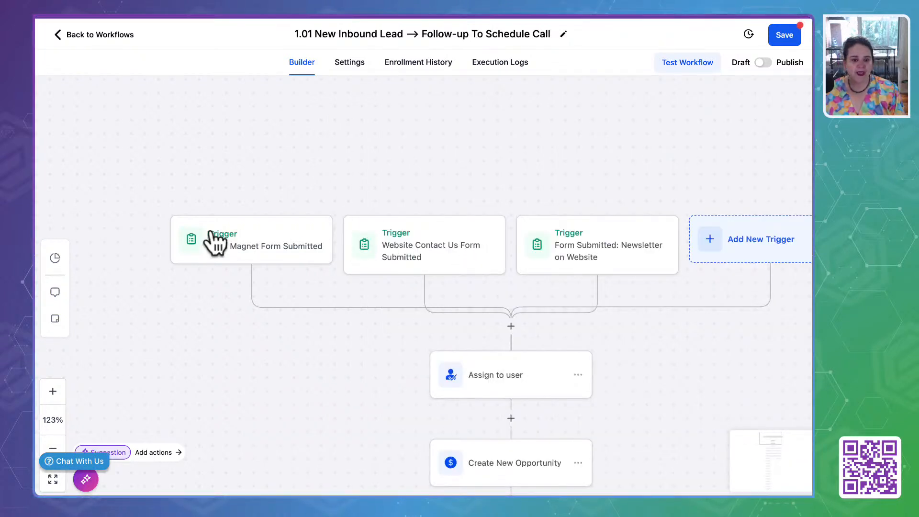
Step: Rename the Lead Magnet Form Submitted trigger as "Checklist Lead Magnet" and save it
{"action": "left_click", "coordinate": [236, 254]}
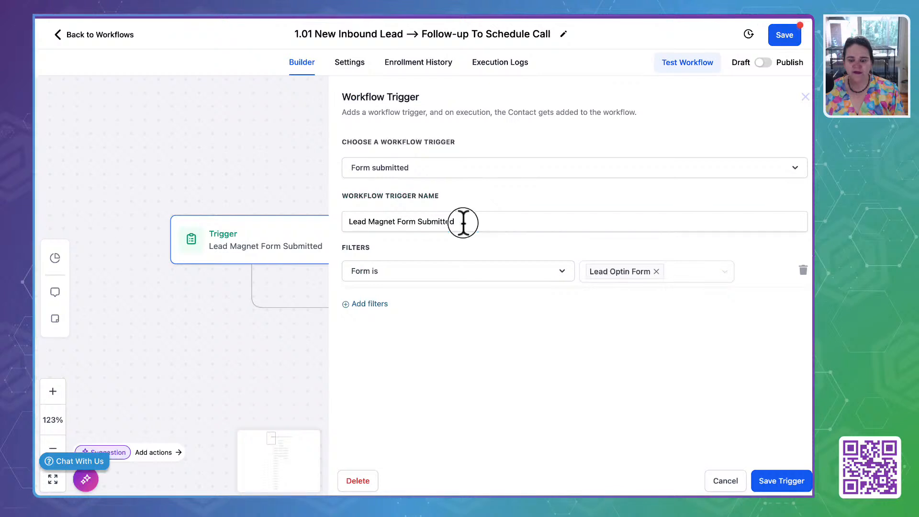
{"action": "left_click_drag", "start_coordinate": [463, 222], "coordinate": [415, 219]}
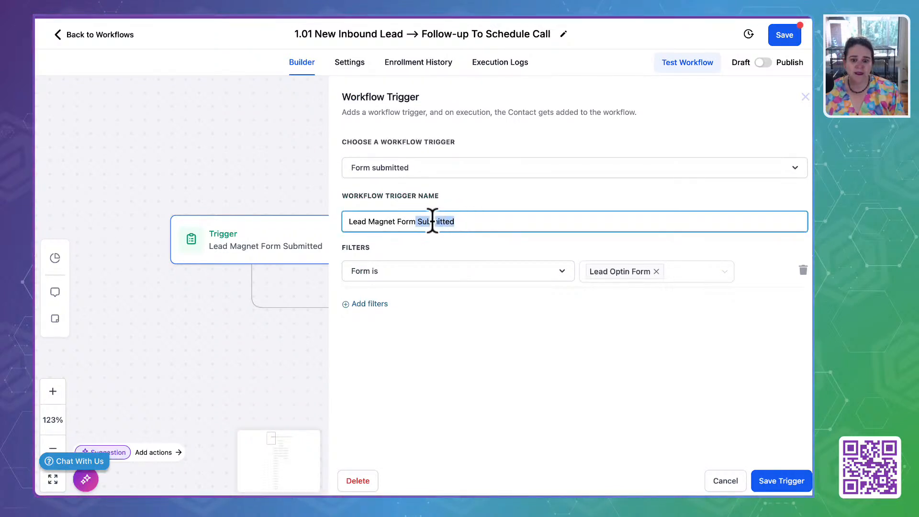
{"action": "left_click_drag", "start_coordinate": [457, 220], "coordinate": [299, 233]}
{"action": "type", "text": "Checkl"}
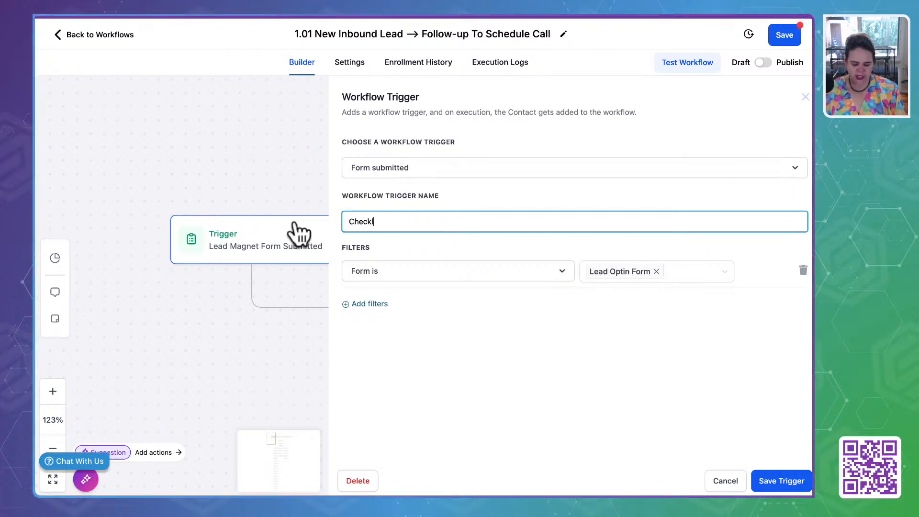
{"action": "type", "text": "ist "}
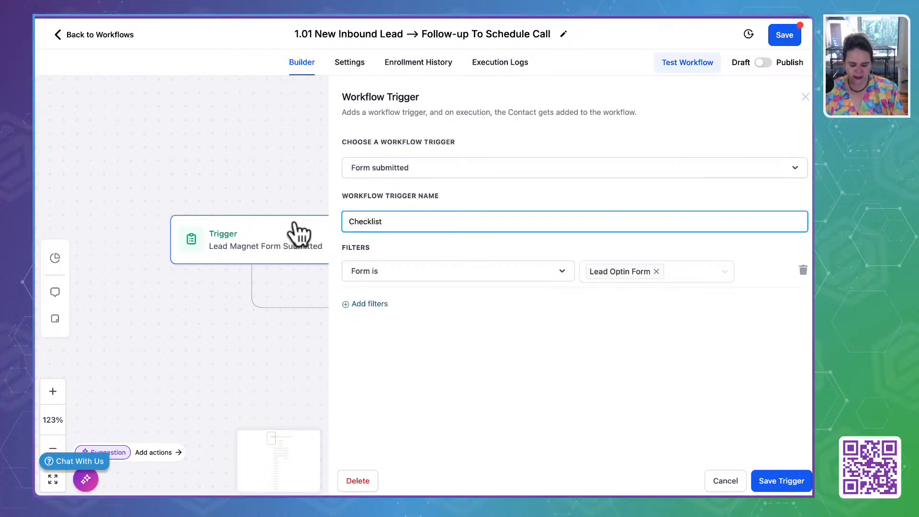
{"action": "type", "text": "Lead Magent"}
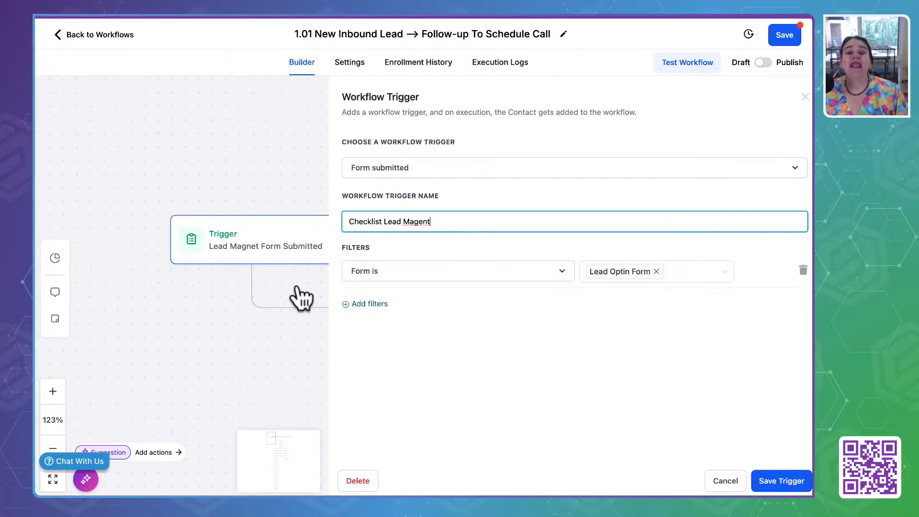
{"action": "double_click", "coordinate": [417, 223]}
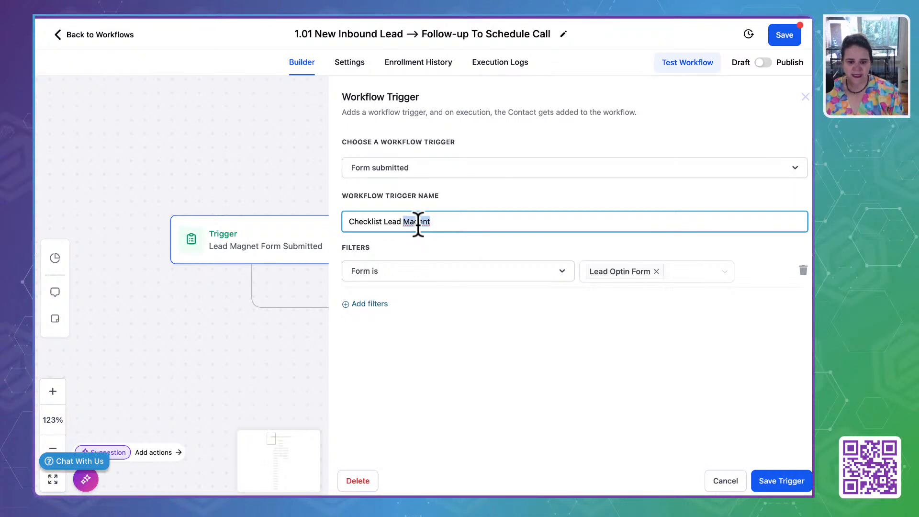
{"action": "type", "text": "Meg"}
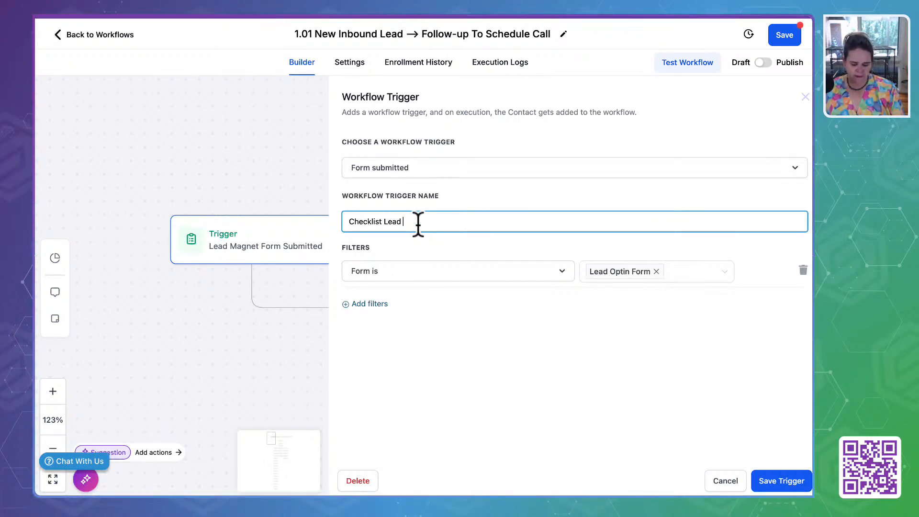
{"action": "type", "text": "Magnet"}
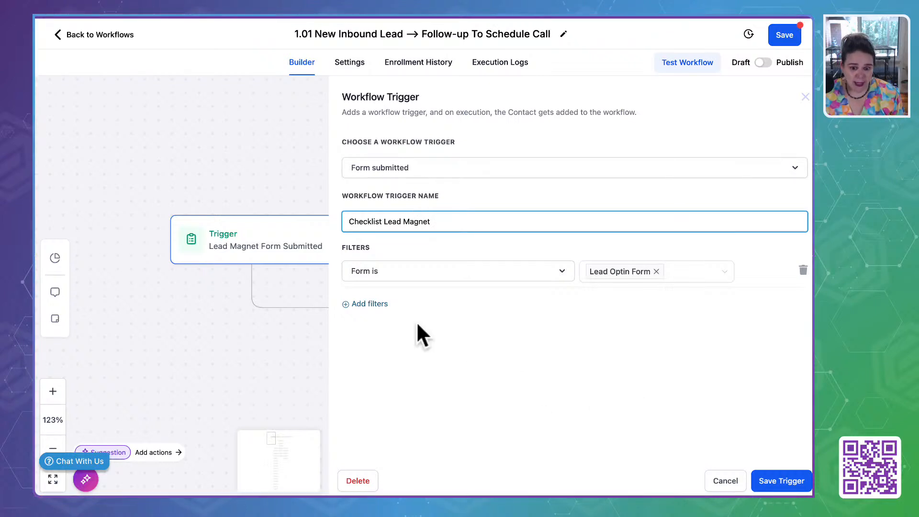
{"action": "left_click", "coordinate": [785, 483]}
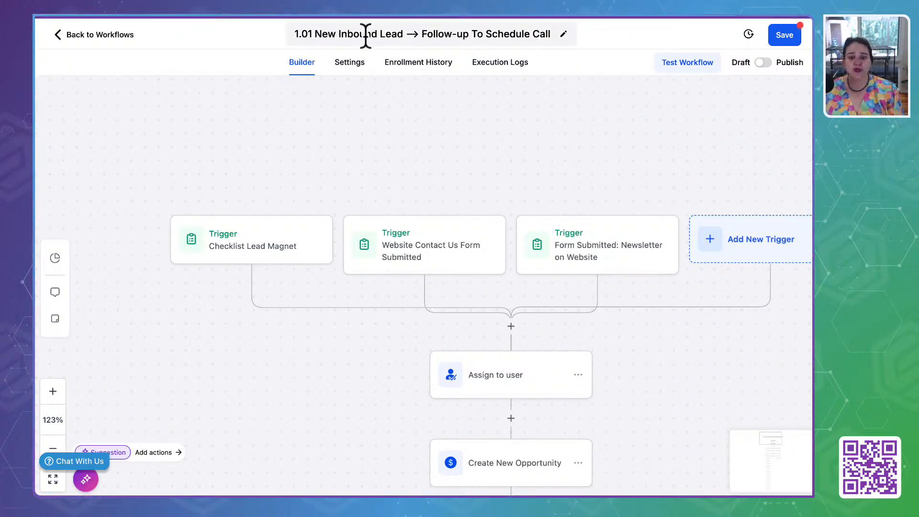
Step: In the Assign to user action, replace the placeholder user ID with the account's own user and save the action
{"action": "scroll", "coordinate": [533, 139], "scroll_direction": "down", "scroll_amount": 5}
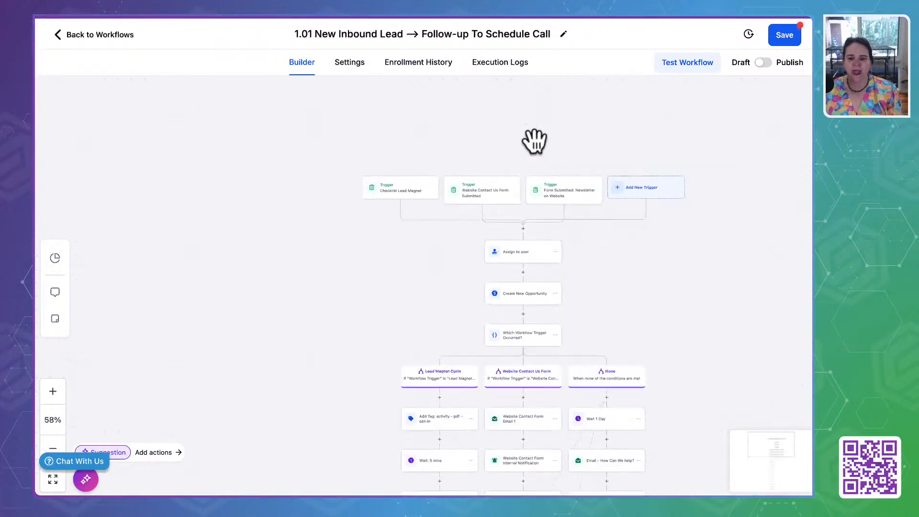
{"action": "scroll", "coordinate": [533, 139], "scroll_direction": "up", "scroll_amount": 4}
{"action": "left_click", "coordinate": [495, 366]}
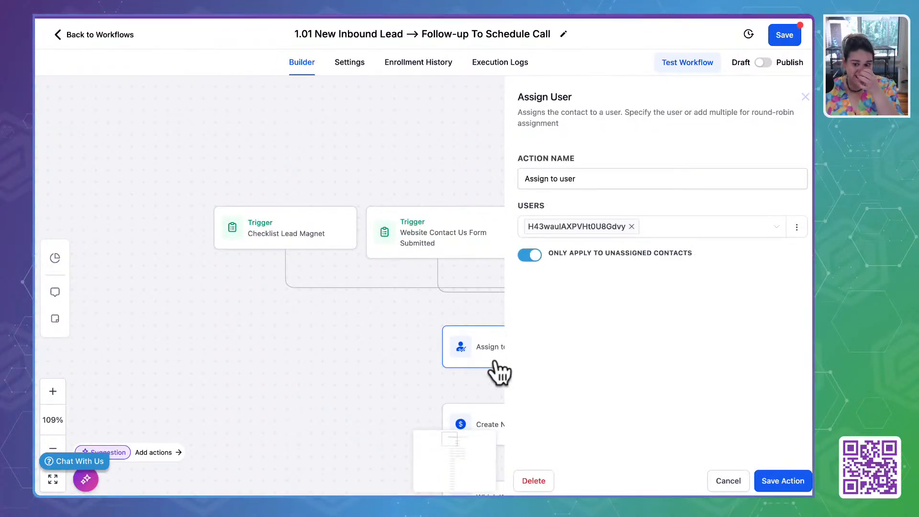
{"action": "left_click", "coordinate": [631, 226]}
{"action": "left_click", "coordinate": [590, 231]}
{"action": "left_click", "coordinate": [549, 253]}
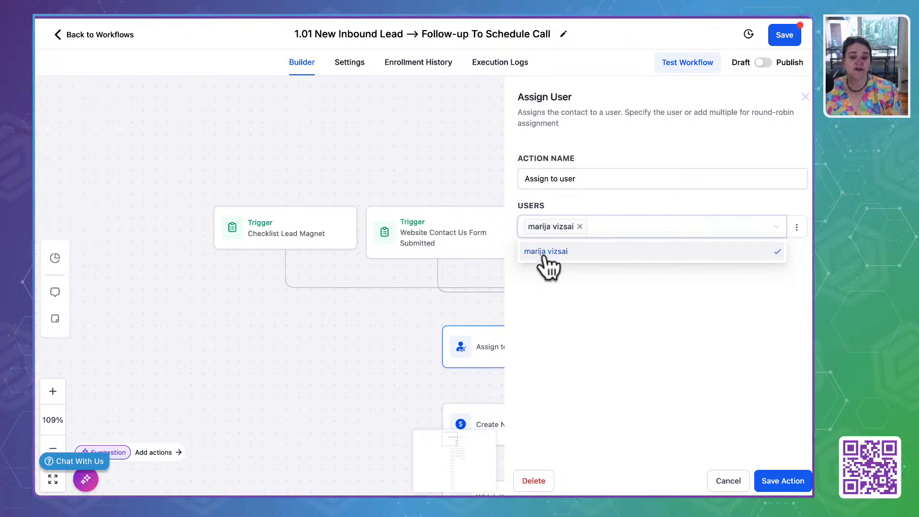
{"action": "left_click", "coordinate": [545, 372]}
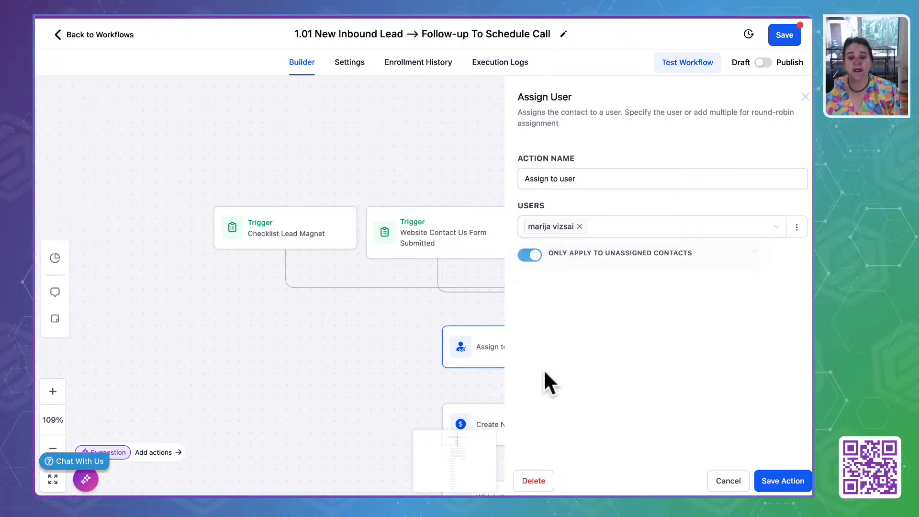
{"action": "left_click", "coordinate": [791, 483]}
Step: Open the Create New Opportunity action and review its pipeline, stage, opportunity name, source, status and duplicate settings
{"action": "scroll", "coordinate": [642, 250], "scroll_direction": "down", "scroll_amount": 4}
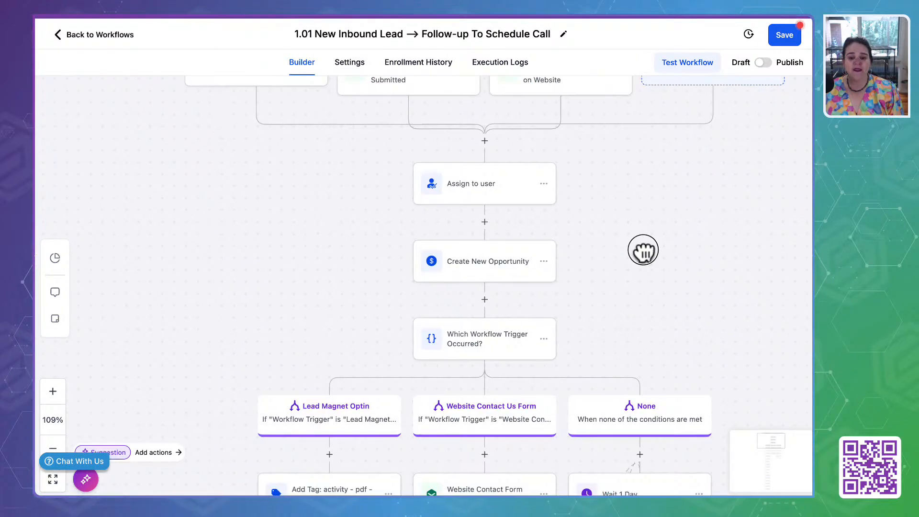
{"action": "left_click", "coordinate": [478, 265]}
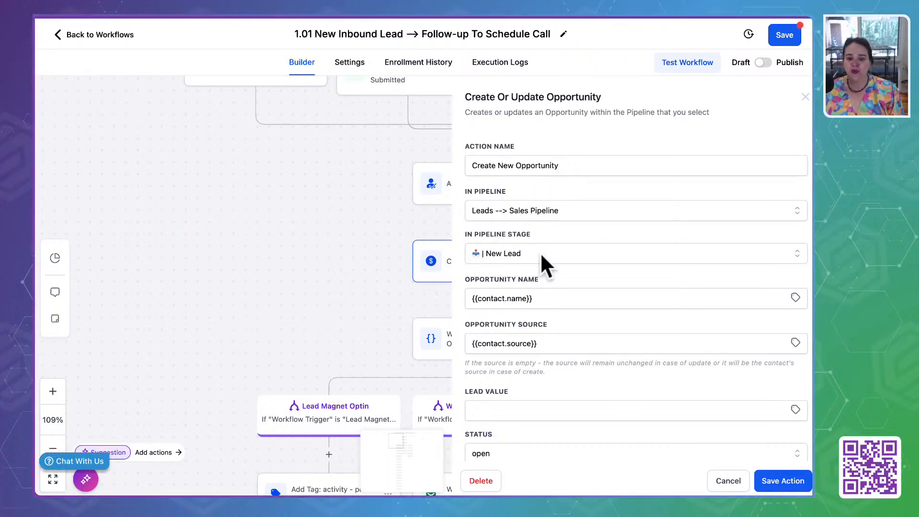
{"action": "scroll", "coordinate": [510, 311], "scroll_direction": "down", "scroll_amount": 2}
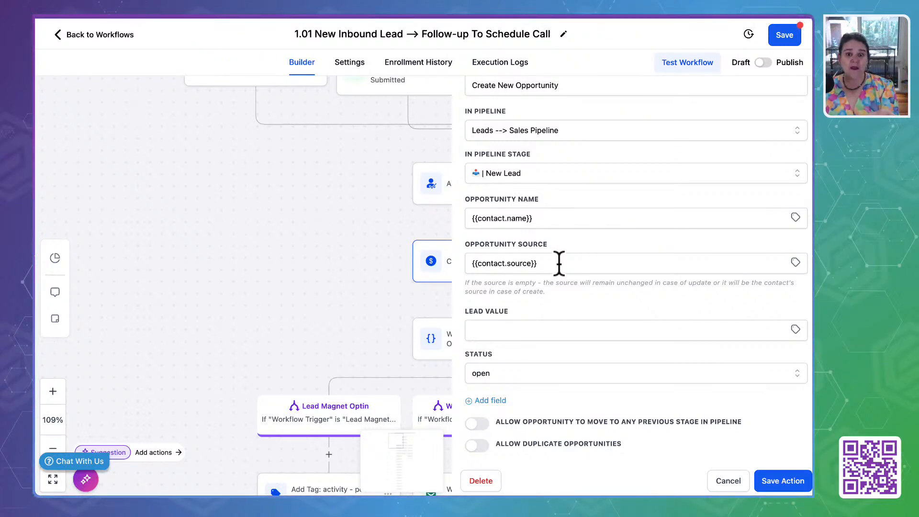
Step: Save the Create New Opportunity action and save the whole workflow
{"action": "scroll", "coordinate": [317, 232], "scroll_direction": "up", "scroll_amount": 3}
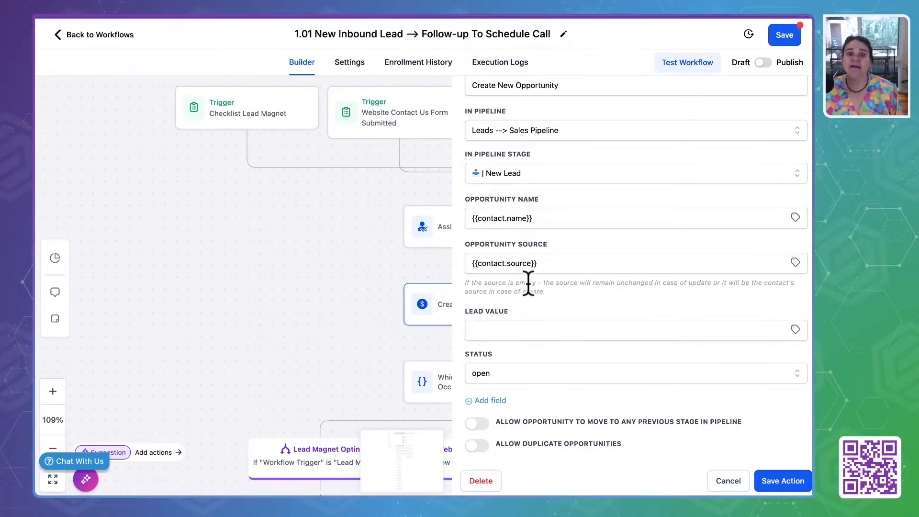
{"action": "scroll", "coordinate": [538, 307], "scroll_direction": "down", "scroll_amount": 1}
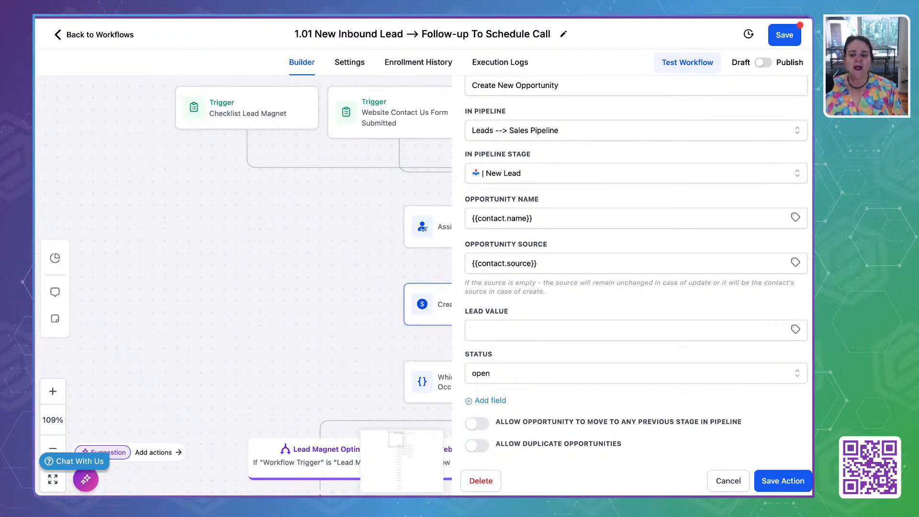
{"action": "left_click", "coordinate": [784, 482]}
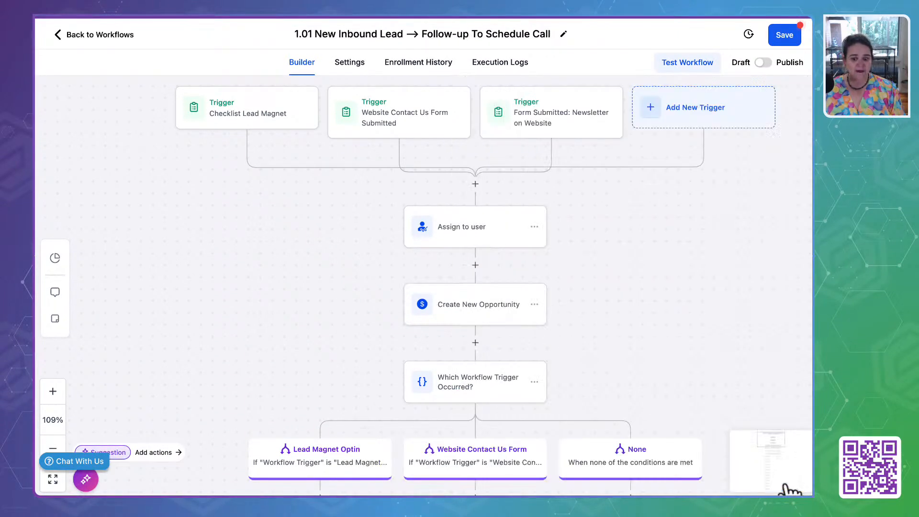
{"action": "left_click_drag", "start_coordinate": [666, 335], "coordinate": [723, 156]}
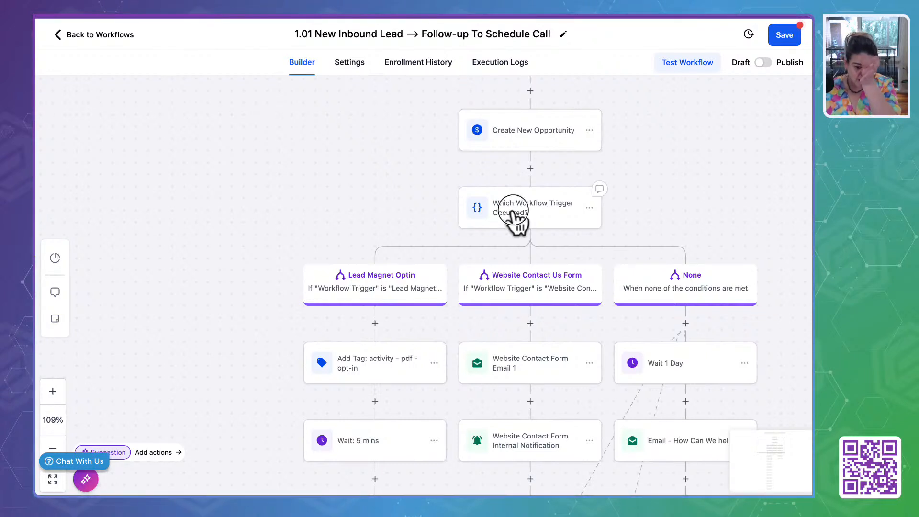
{"action": "left_click", "coordinate": [781, 35]}
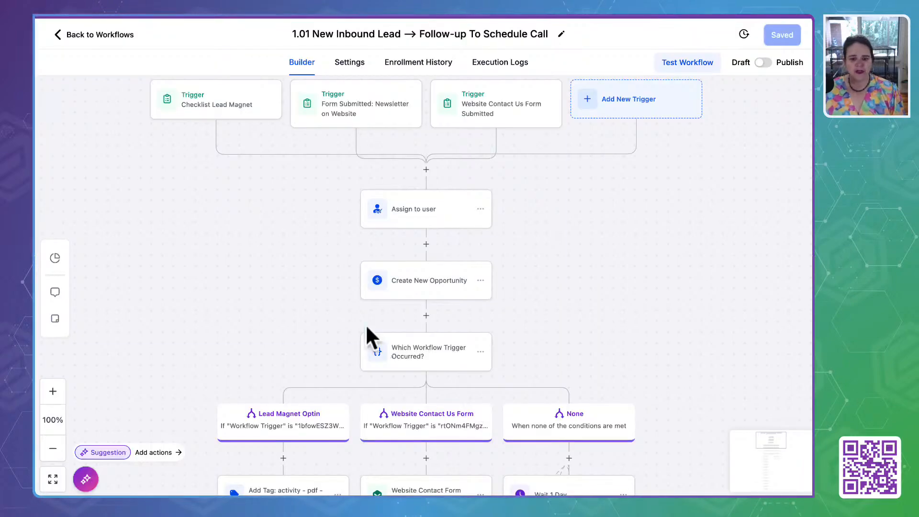
Step: In the "Which Workflow Trigger Occurred?" condition, rename the Lead Magnet Optin branch as "Lead Magnet Optin: Checklist"
{"action": "left_click_drag", "start_coordinate": [550, 362], "coordinate": [548, 245]}
{"action": "left_click", "coordinate": [435, 254]}
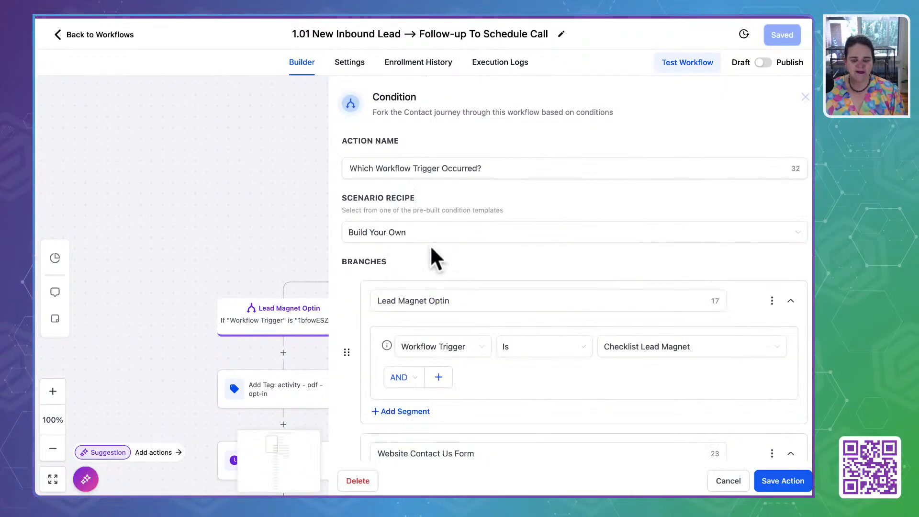
{"action": "scroll", "coordinate": [452, 263], "scroll_direction": "down", "scroll_amount": 4}
{"action": "scroll", "coordinate": [452, 263], "scroll_direction": "up", "scroll_amount": 2}
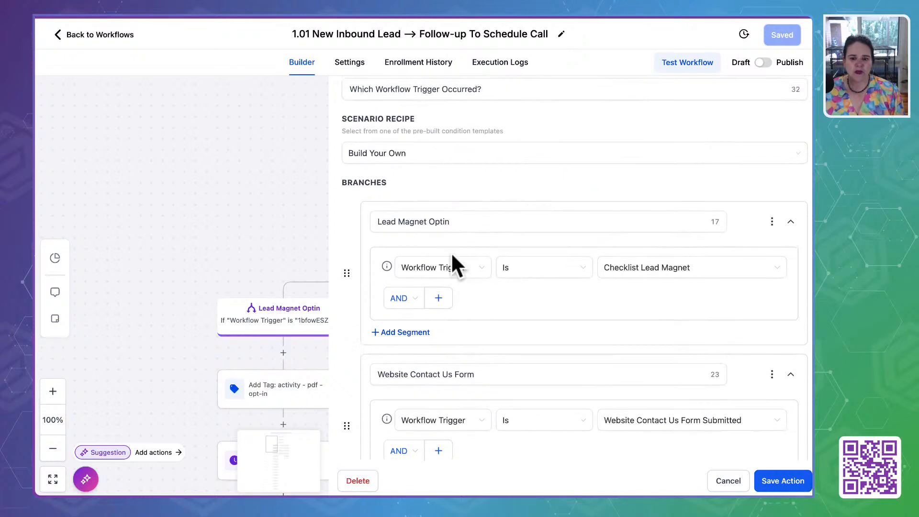
{"action": "left_click", "coordinate": [379, 221]}
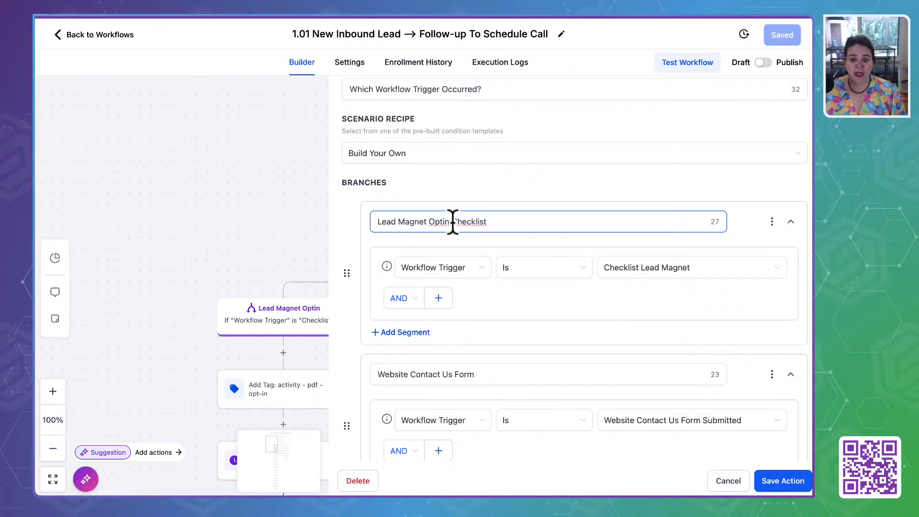
{"action": "left_click", "coordinate": [450, 222]}
{"action": "type", "text": ":"}
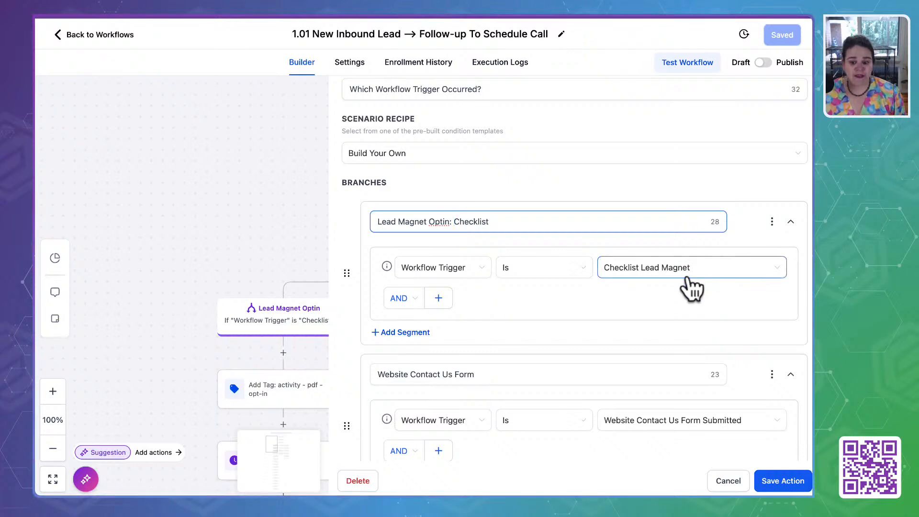
Step: Add a branch below Website Contact Us Form and name it "Website Newsletter Sign-up"
{"action": "scroll", "coordinate": [524, 292], "scroll_direction": "down", "scroll_amount": 3}
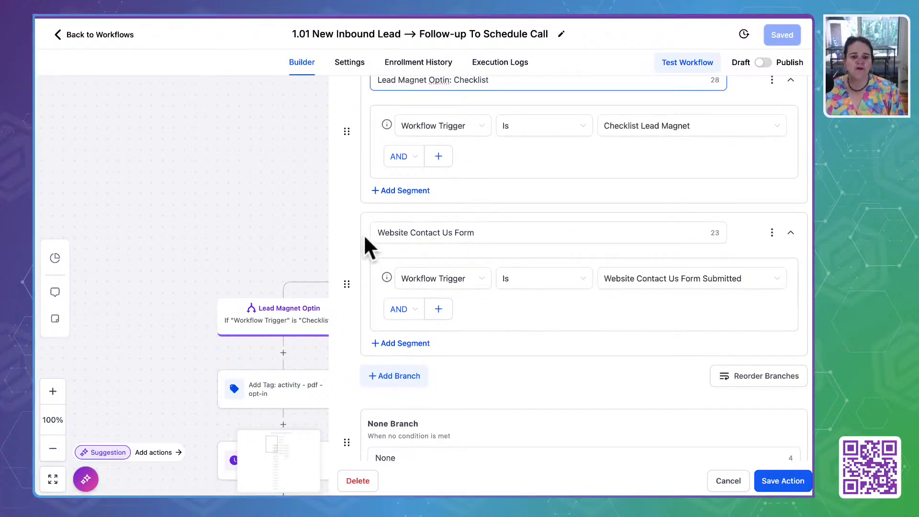
{"action": "left_click_drag", "start_coordinate": [376, 232], "coordinate": [520, 232]}
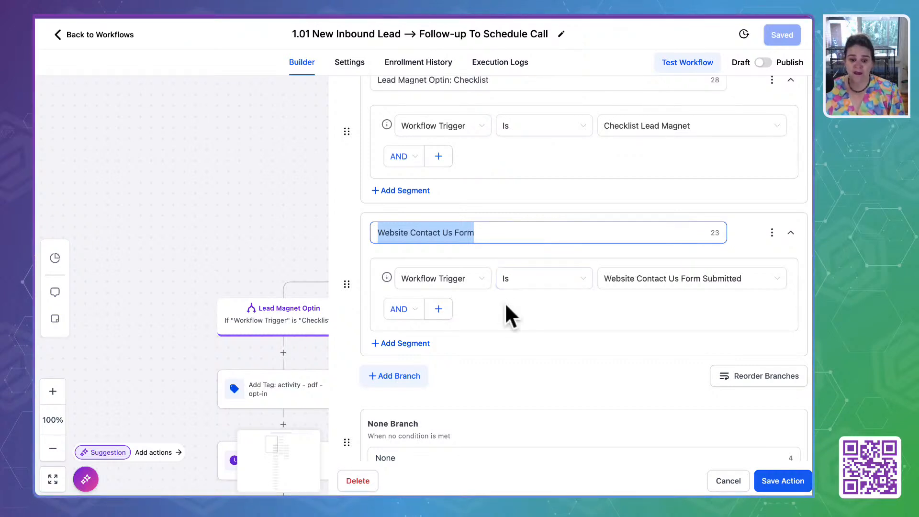
{"action": "scroll", "coordinate": [504, 302], "scroll_direction": "down", "scroll_amount": 1}
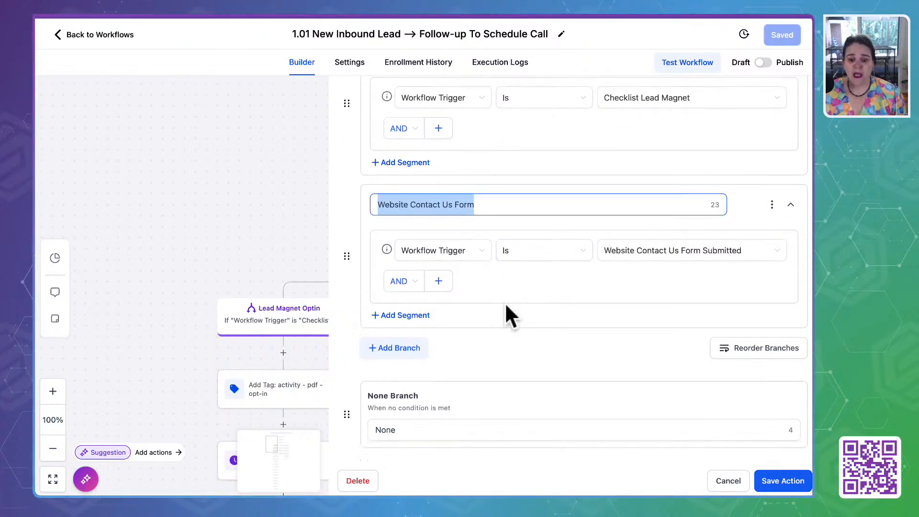
{"action": "left_click", "coordinate": [410, 354]}
{"action": "double_click", "coordinate": [440, 359]}
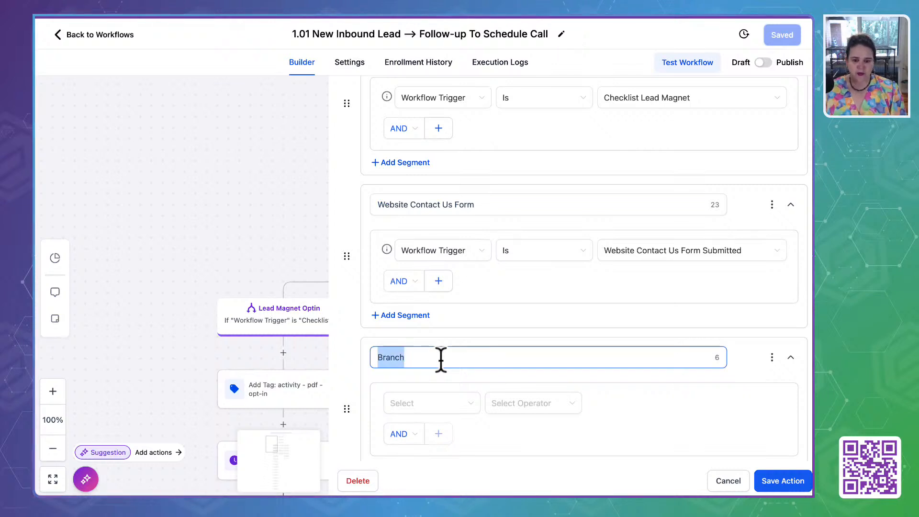
{"action": "type", "text": "Website"}
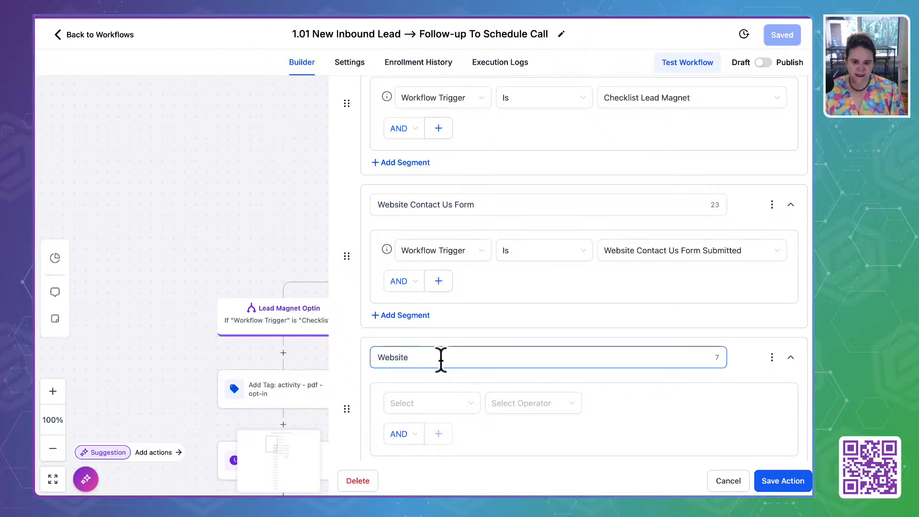
{"action": "type", "text": " Newslette"}
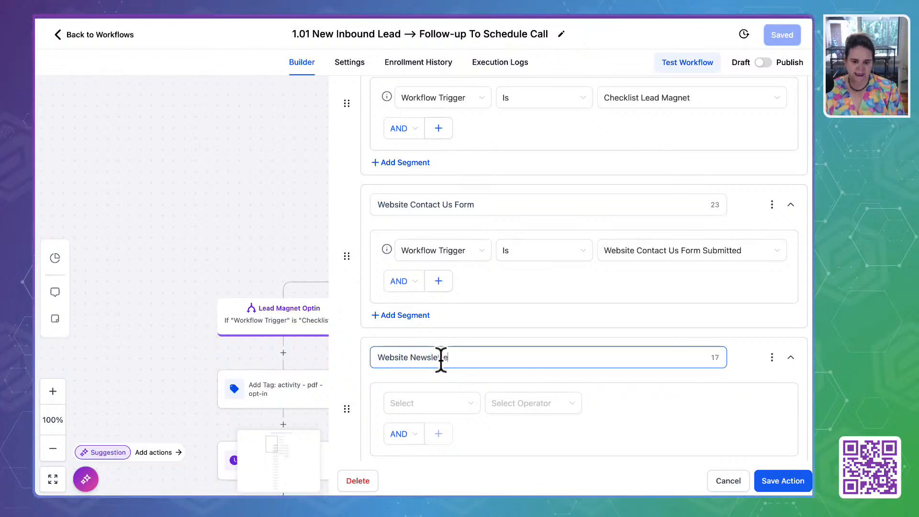
{"action": "type", "text": "r Sign-up"}
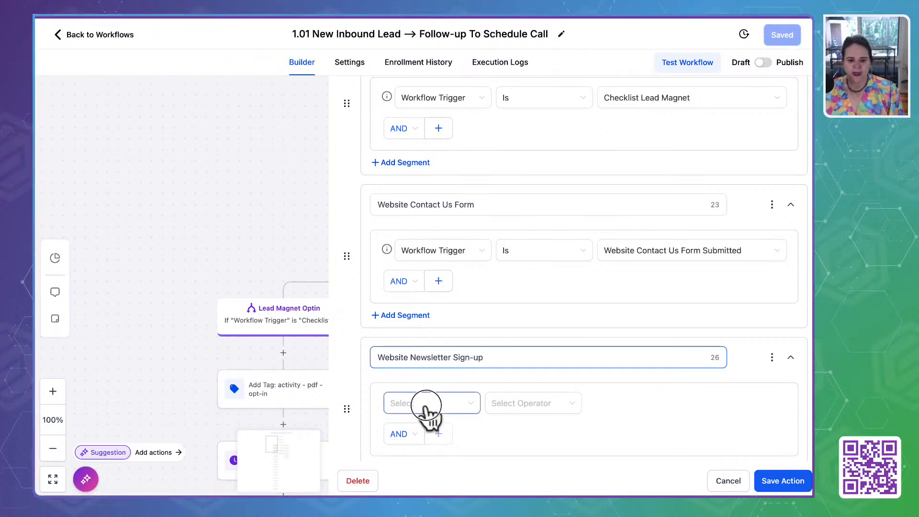
Step: Set the Website Newsletter Sign-up branch's condition to Workflow Trigger Is "Form Submitted: Newsletter on Website" and save the condition action
{"action": "left_click", "coordinate": [425, 404]}
{"action": "left_click", "coordinate": [437, 344]}
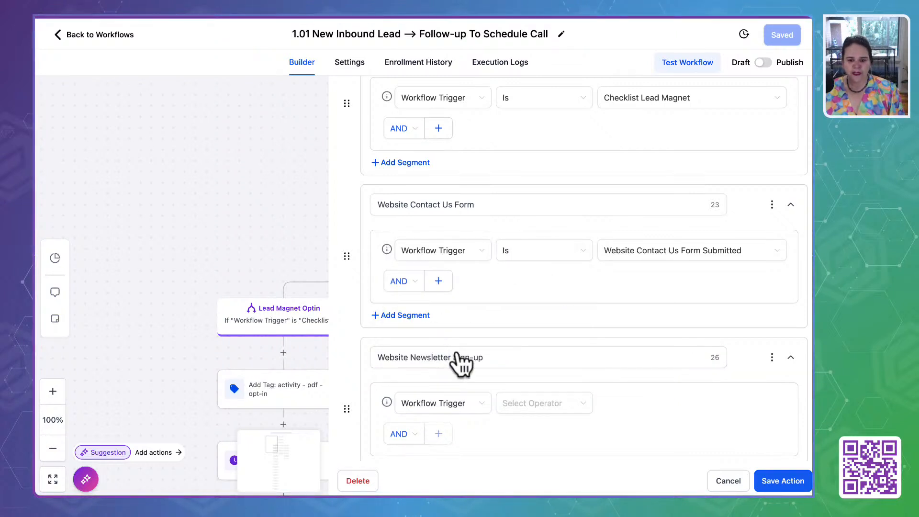
{"action": "left_click", "coordinate": [532, 404]}
{"action": "left_click", "coordinate": [512, 427]}
{"action": "left_click", "coordinate": [617, 405]}
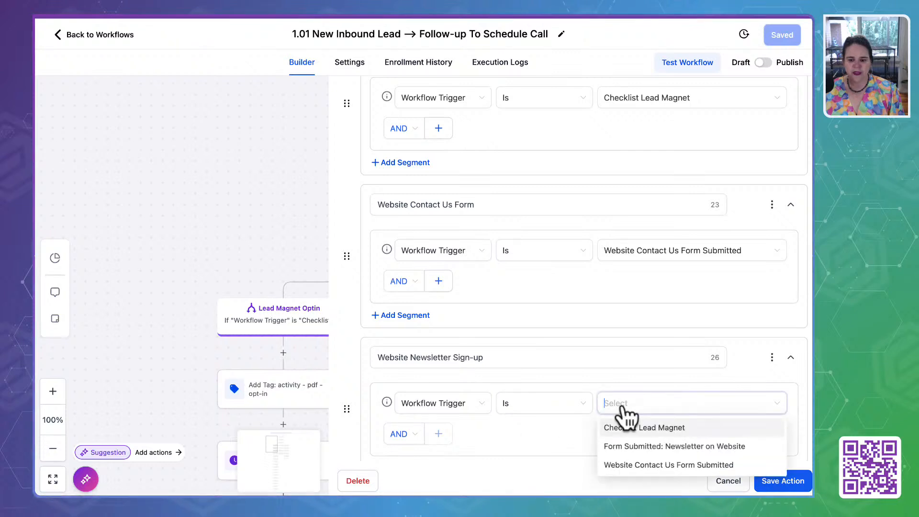
{"action": "left_click", "coordinate": [632, 447]}
{"action": "scroll", "coordinate": [571, 438], "scroll_direction": "down", "scroll_amount": 3}
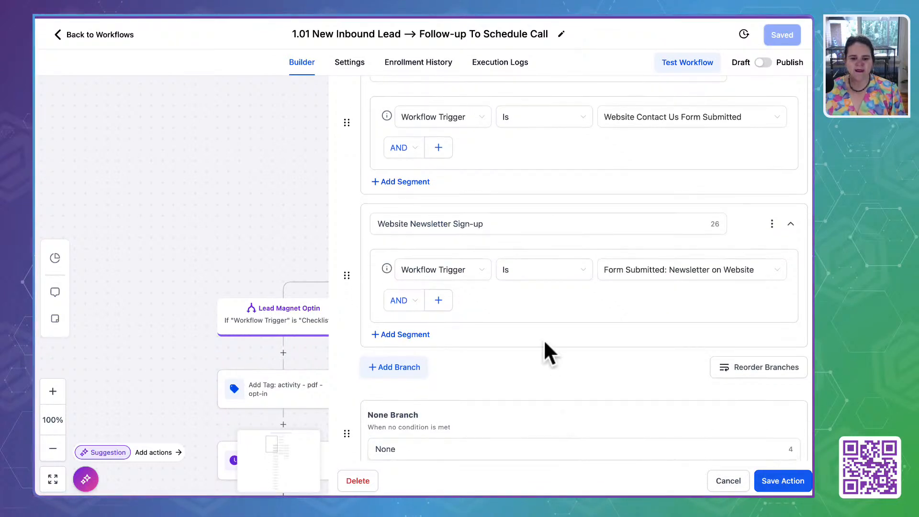
{"action": "scroll", "coordinate": [546, 343], "scroll_direction": "down", "scroll_amount": 1}
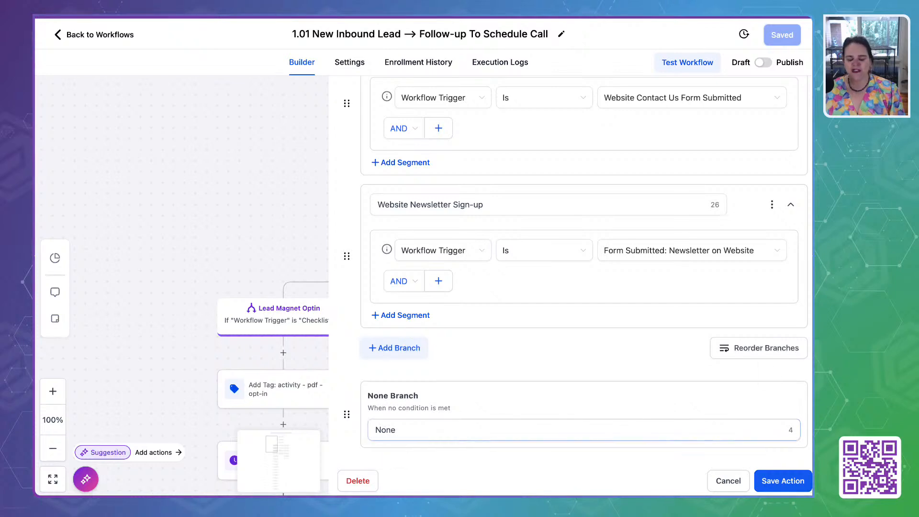
{"action": "left_click", "coordinate": [780, 482]}
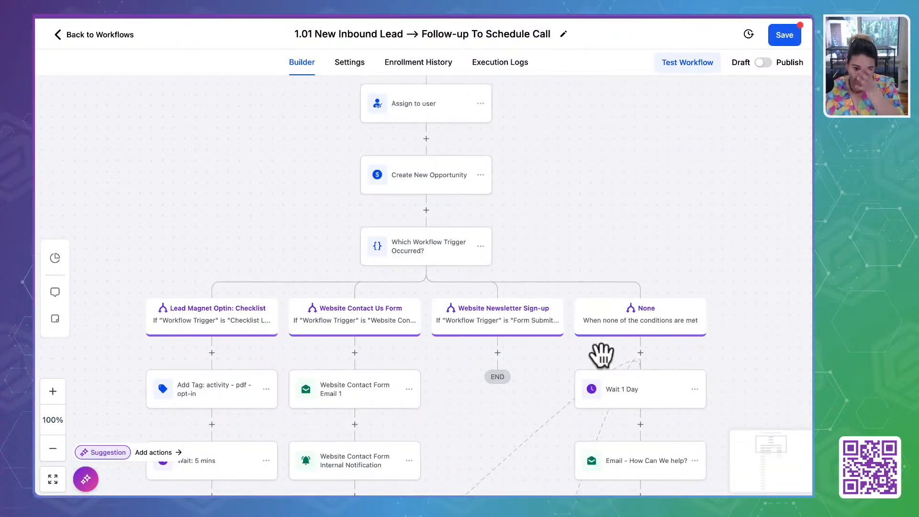
Step: Review the tag in the checklist branch's Add Tag action, then close it without saving
{"action": "scroll", "coordinate": [720, 412], "scroll_direction": "down", "scroll_amount": 3}
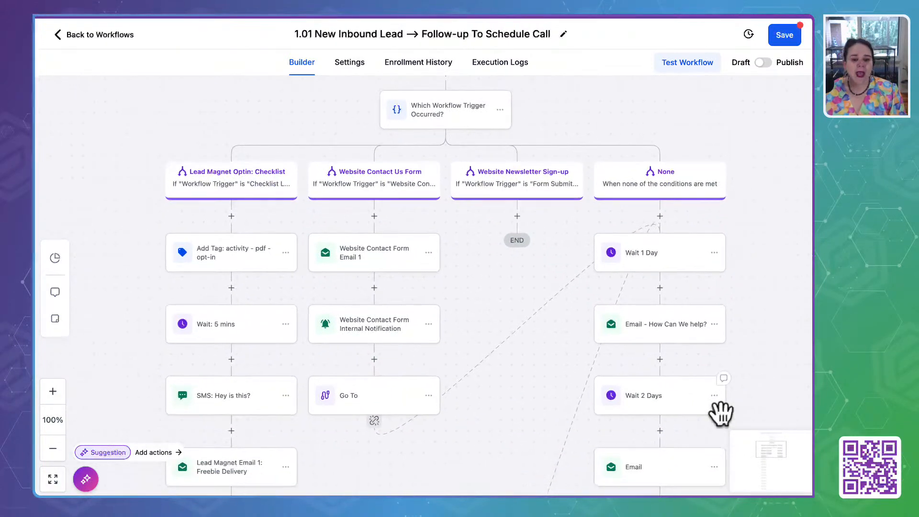
{"action": "scroll", "coordinate": [722, 418], "scroll_direction": "left", "scroll_amount": 2}
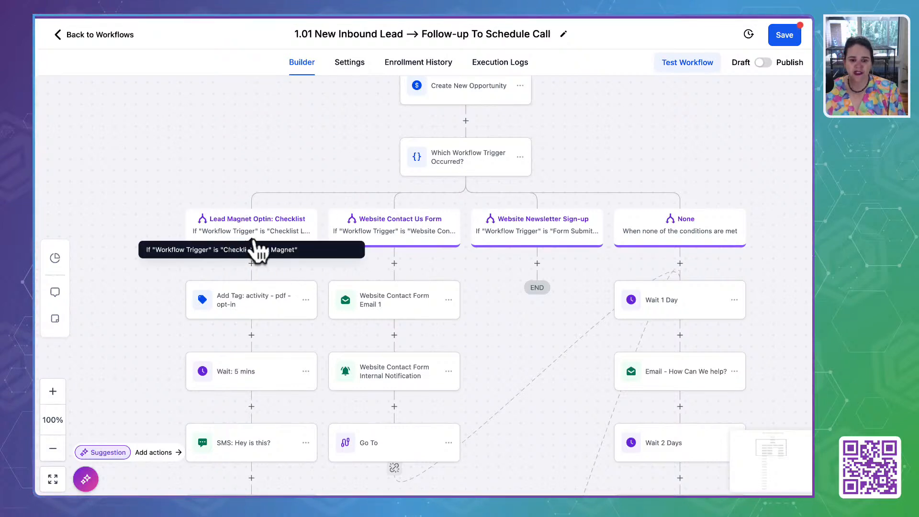
{"action": "left_click", "coordinate": [262, 312]}
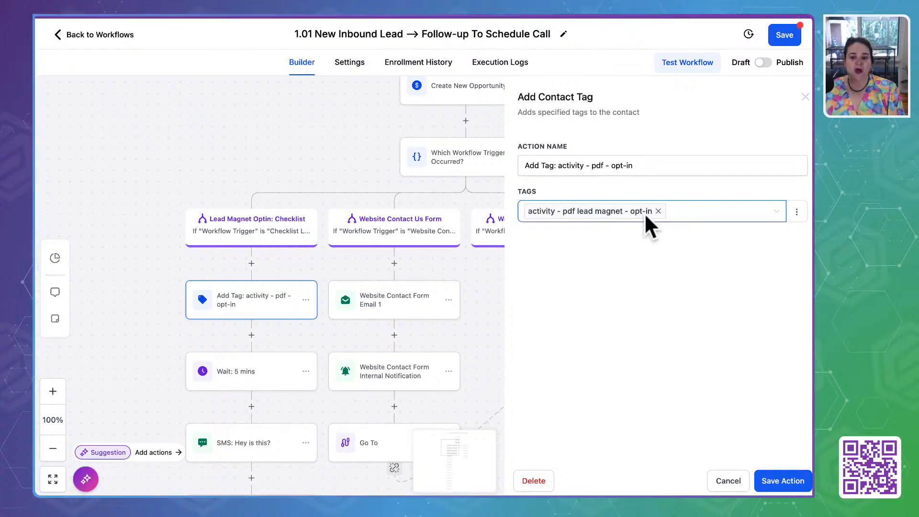
{"action": "left_click", "coordinate": [729, 481]}
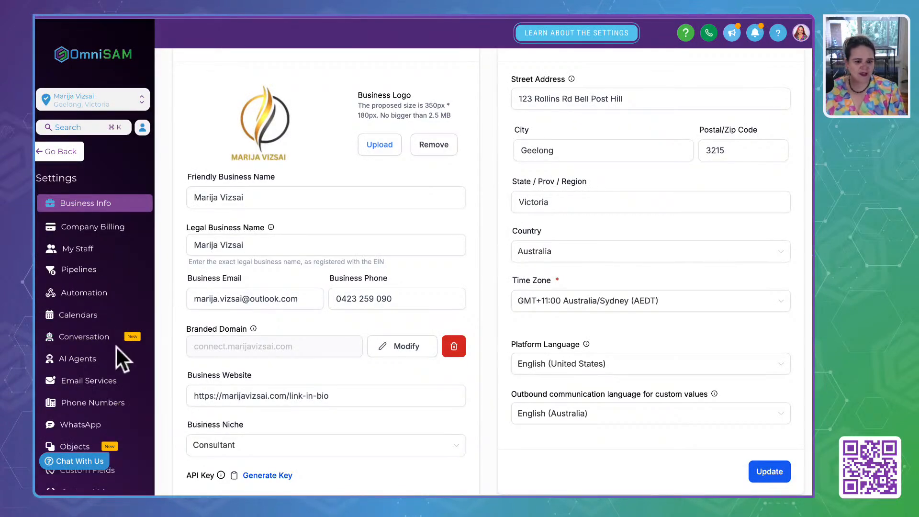
Step: Open the Tags page in the account settings and locate the "activity - pdf lead magnet - opt-in" tag
{"action": "scroll", "coordinate": [96, 346], "scroll_direction": "down", "scroll_amount": 5}
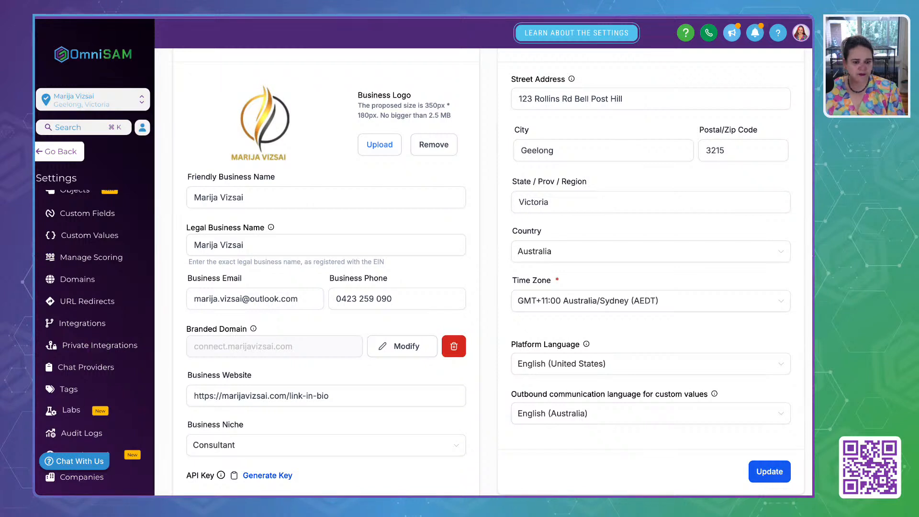
{"action": "left_click", "coordinate": [76, 390]}
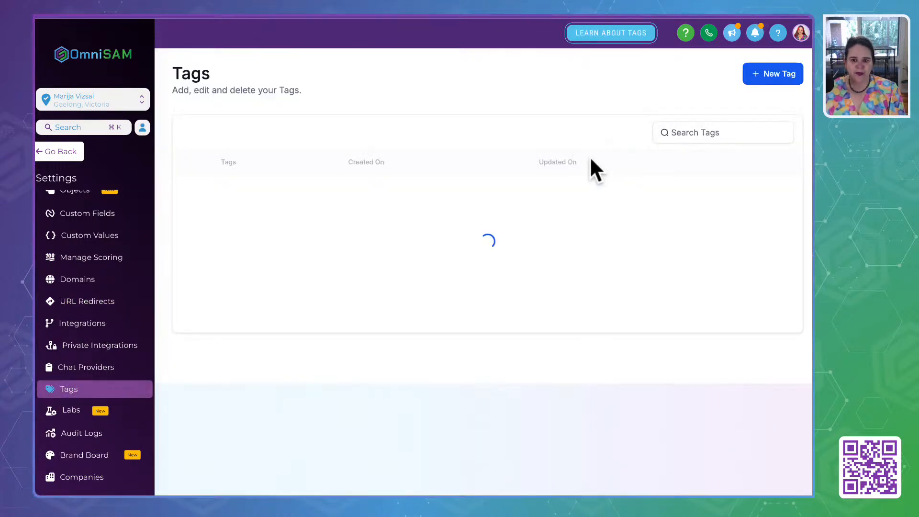
{"action": "left_click", "coordinate": [697, 135]}
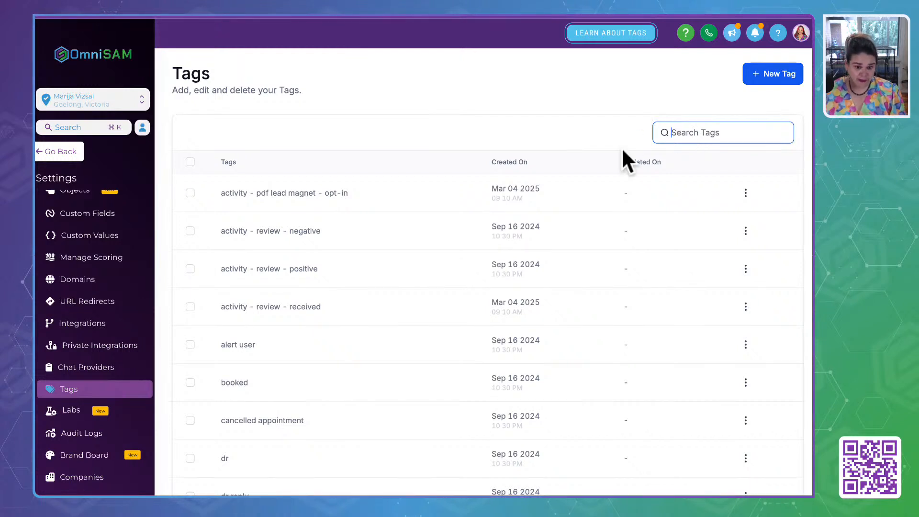
{"action": "left_click", "coordinate": [256, 198]}
{"action": "left_click_drag", "start_coordinate": [255, 199], "coordinate": [339, 195]}
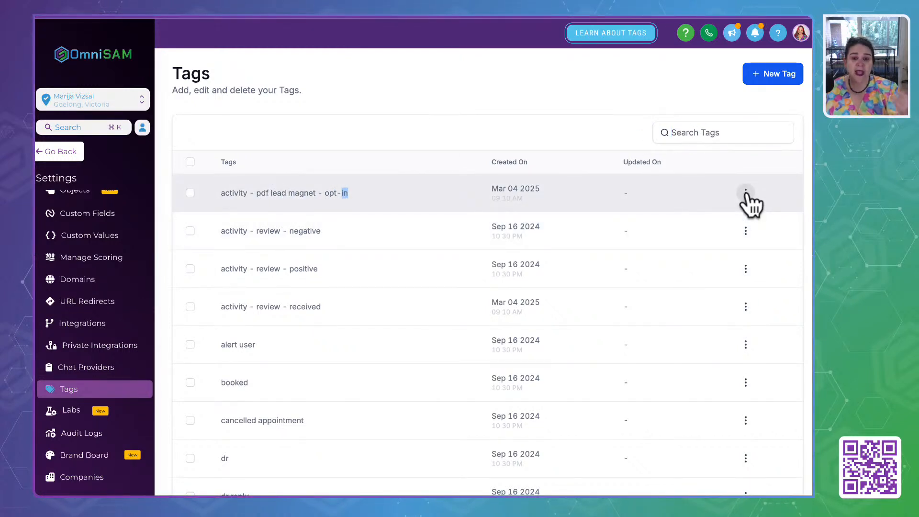
Step: Rename the "activity - pdf lead magnet - opt-in" tag as "activity - lead magnet checklist - opt-in" and save the update
{"action": "left_click", "coordinate": [745, 192]}
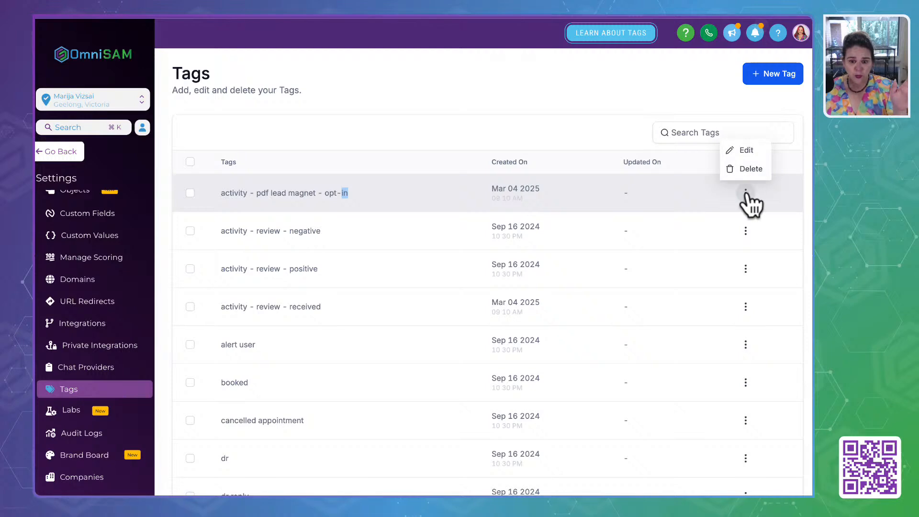
{"action": "left_click", "coordinate": [742, 152]}
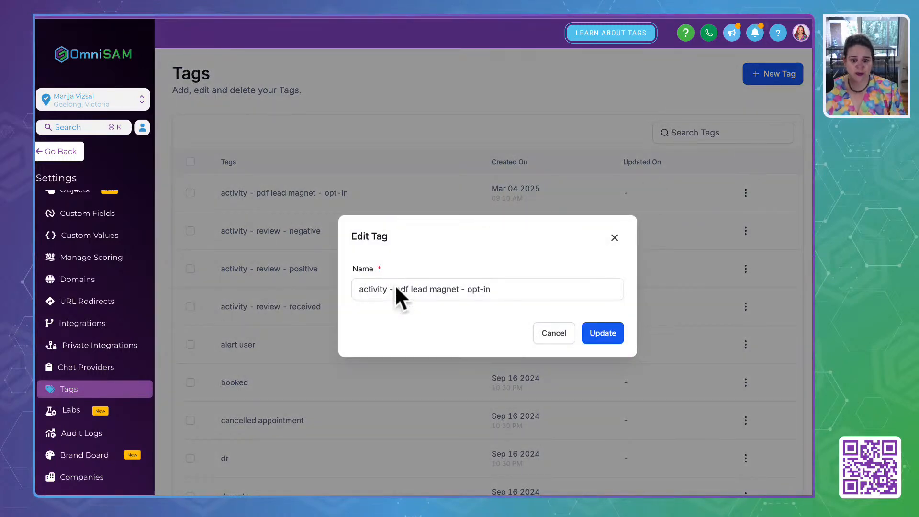
{"action": "left_click", "coordinate": [399, 291]}
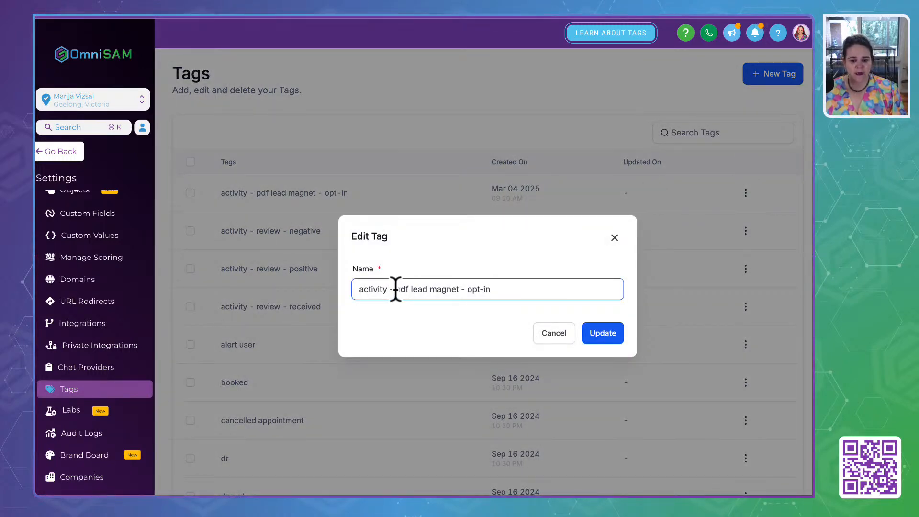
{"action": "left_click_drag", "start_coordinate": [396, 289], "coordinate": [410, 289]}
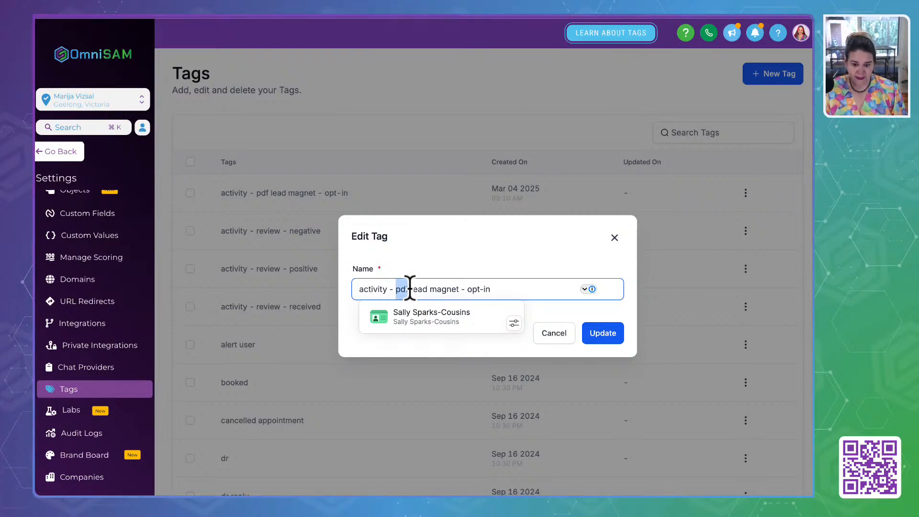
{"action": "key", "text": "BackSpace"}
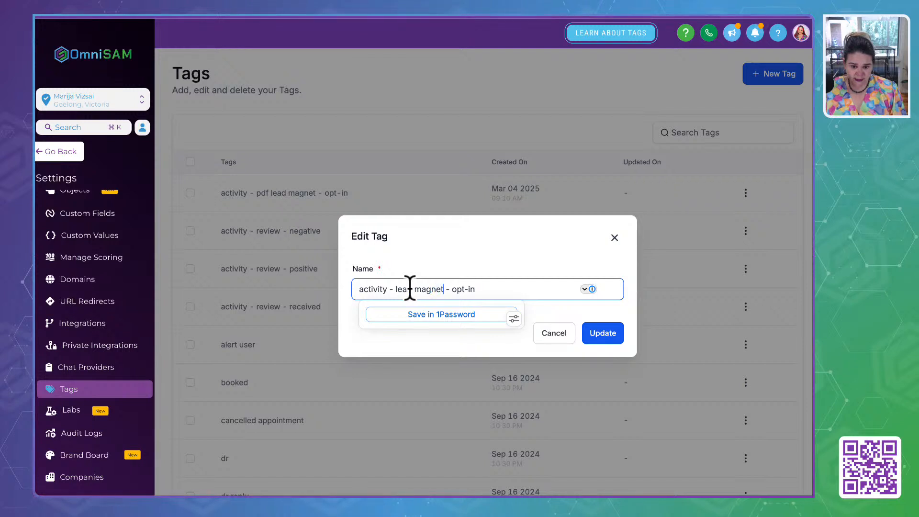
{"action": "type", "text": "check"}
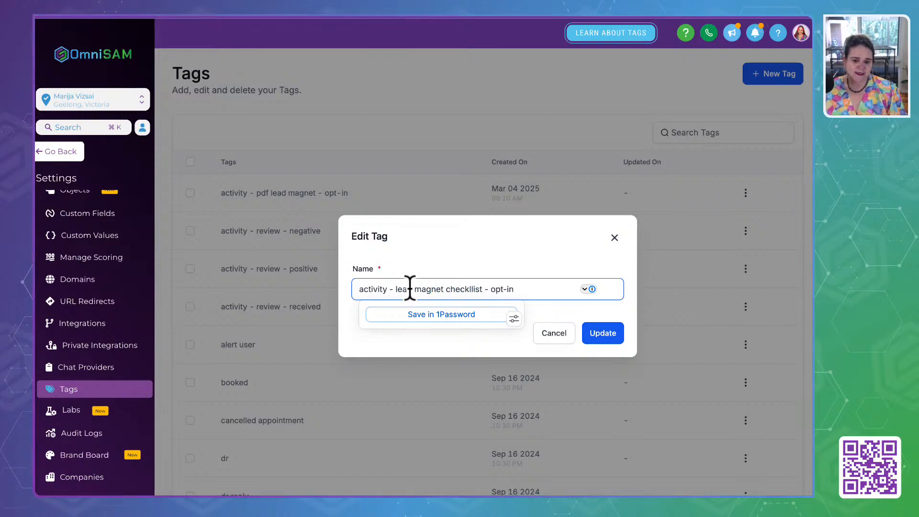
{"action": "type", "text": "llist"}
{"action": "left_click", "coordinate": [403, 337]}
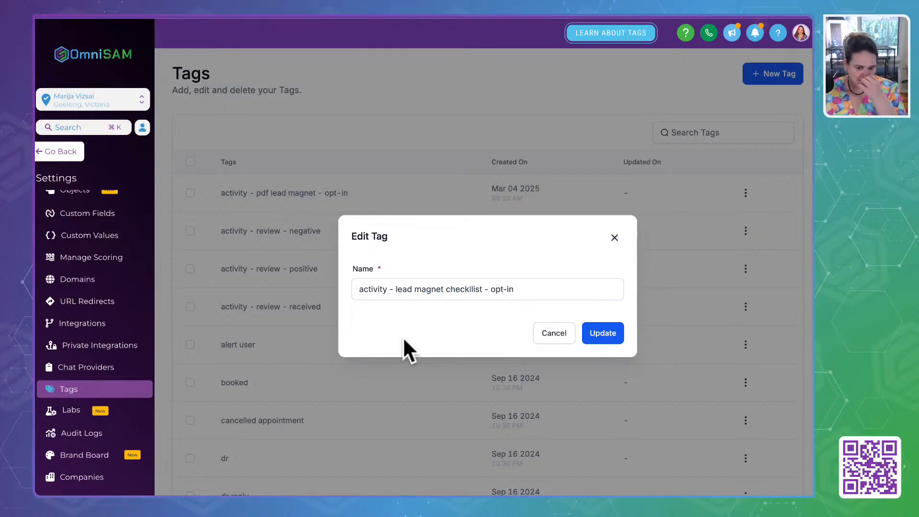
{"action": "left_click", "coordinate": [468, 294]}
{"action": "key", "text": "BackSpace"}
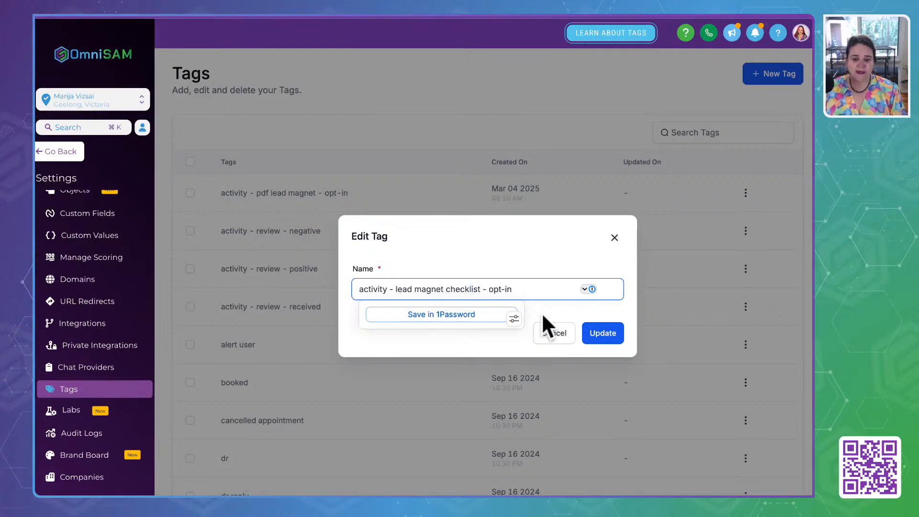
{"action": "left_click", "coordinate": [530, 264]}
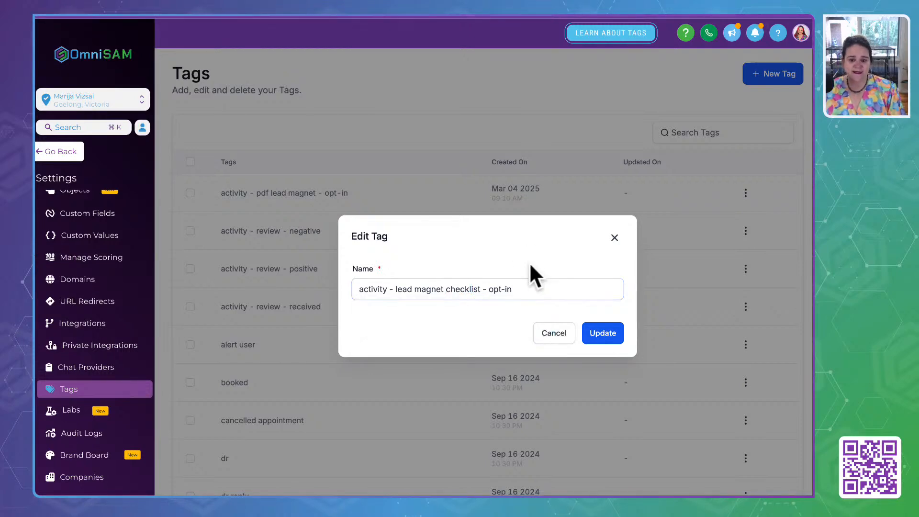
{"action": "left_click", "coordinate": [606, 335]}
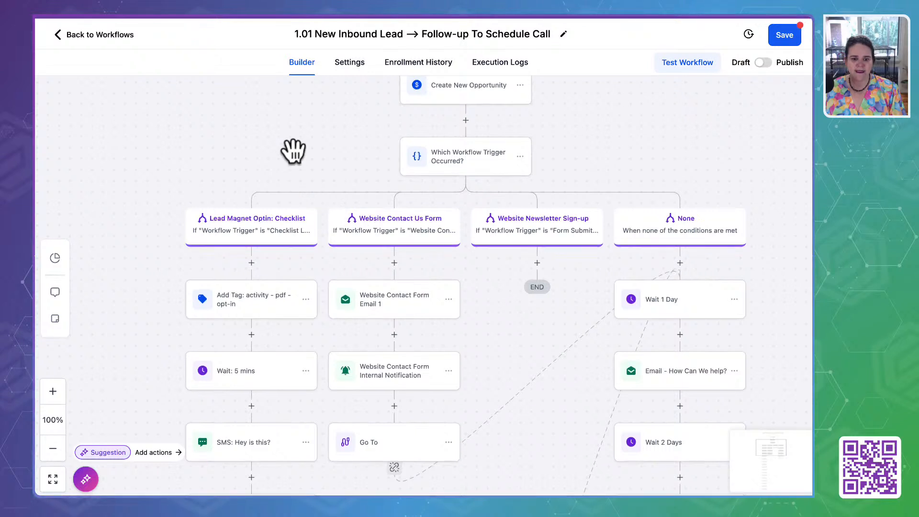
Step: Return to the workflow and check the tag in the checklist branch's Add Tag action, closing it without saving
{"action": "left_click", "coordinate": [267, 302]}
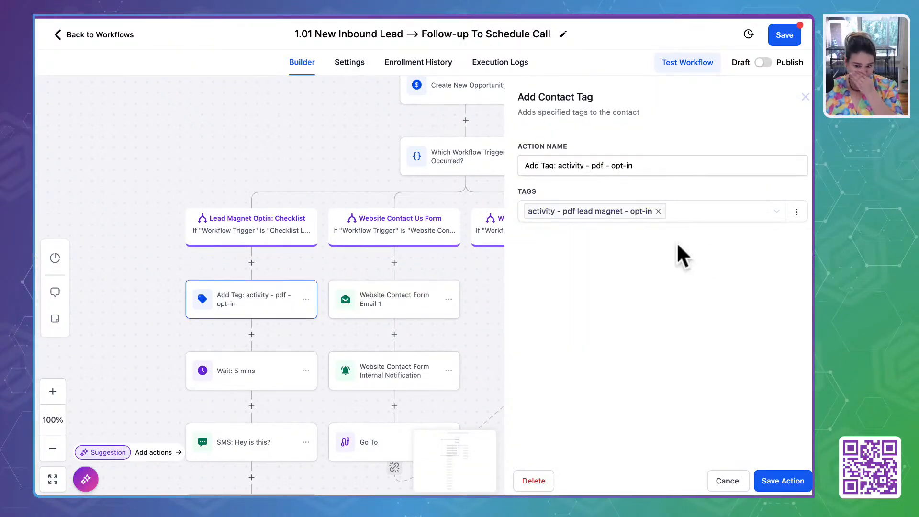
{"action": "left_click", "coordinate": [725, 482]}
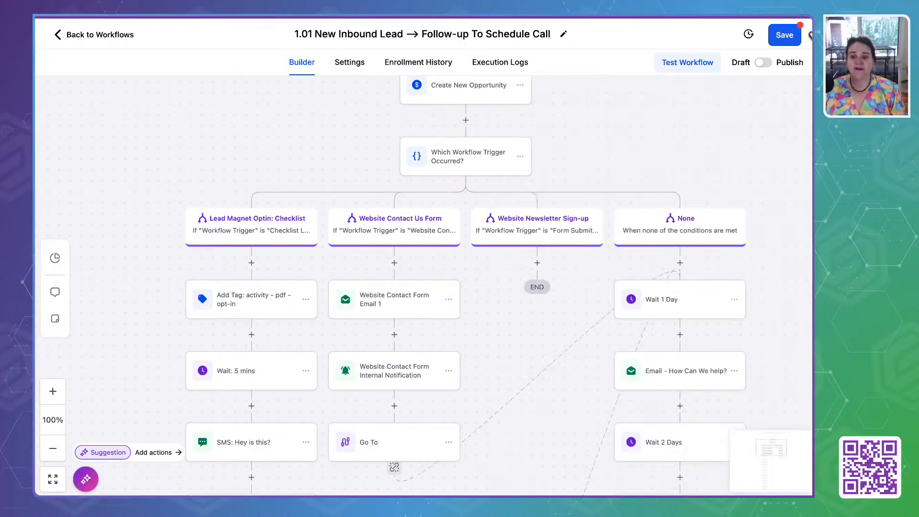
Step: Try to save the 1.01 New Inbound Lead workflow, then reload its page
{"action": "left_click", "coordinate": [785, 36]}
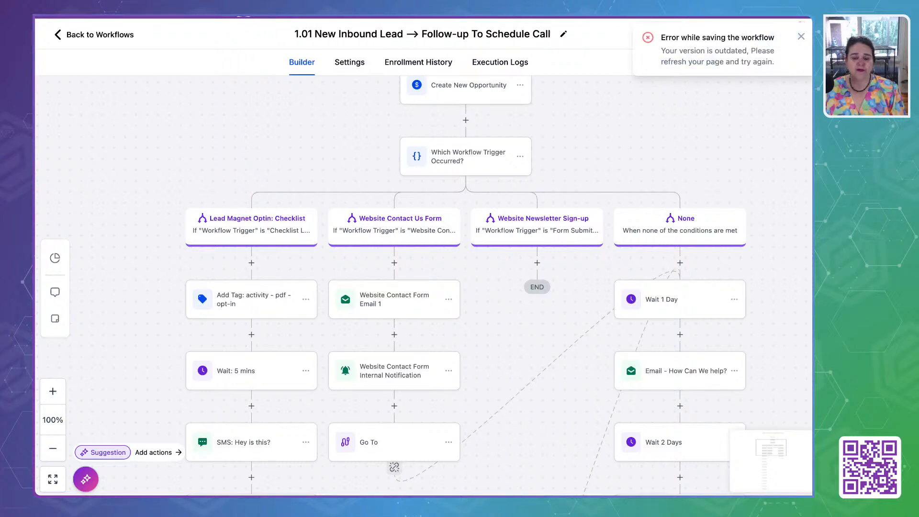
{"action": "left_click", "coordinate": [801, 36]}
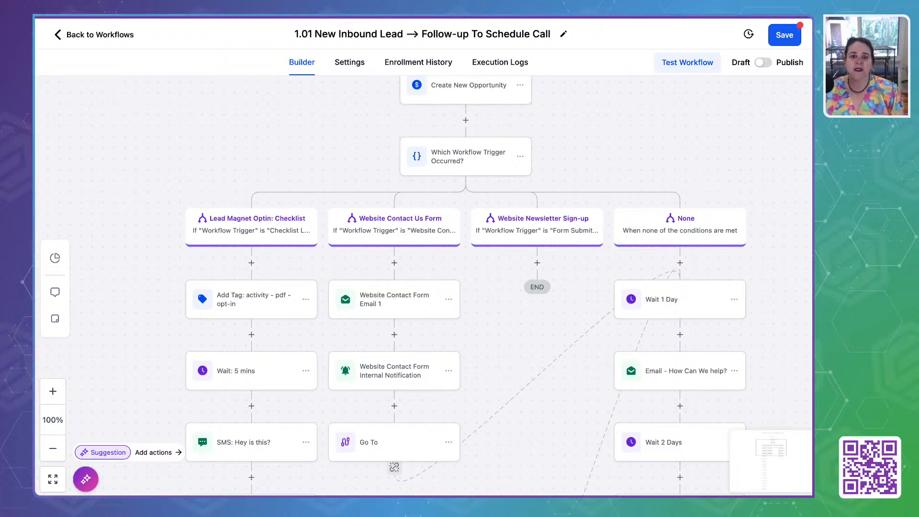
{"action": "key", "text": "super+r"}
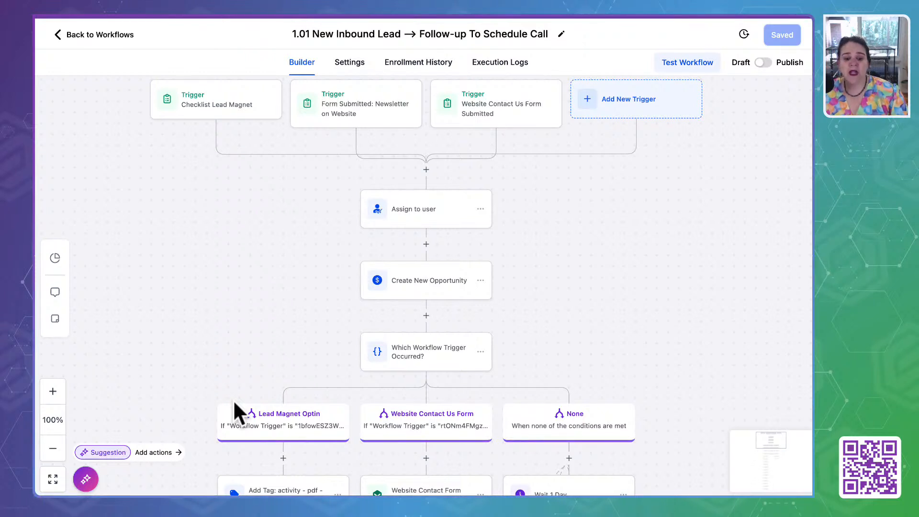
Step: Review the Lead Magnet Optin branch's Add Tag action and its first wait action, closing both without saving
{"action": "scroll", "coordinate": [232, 360], "scroll_direction": "down", "scroll_amount": 3}
{"action": "scroll", "coordinate": [236, 362], "scroll_direction": "down", "scroll_amount": 2}
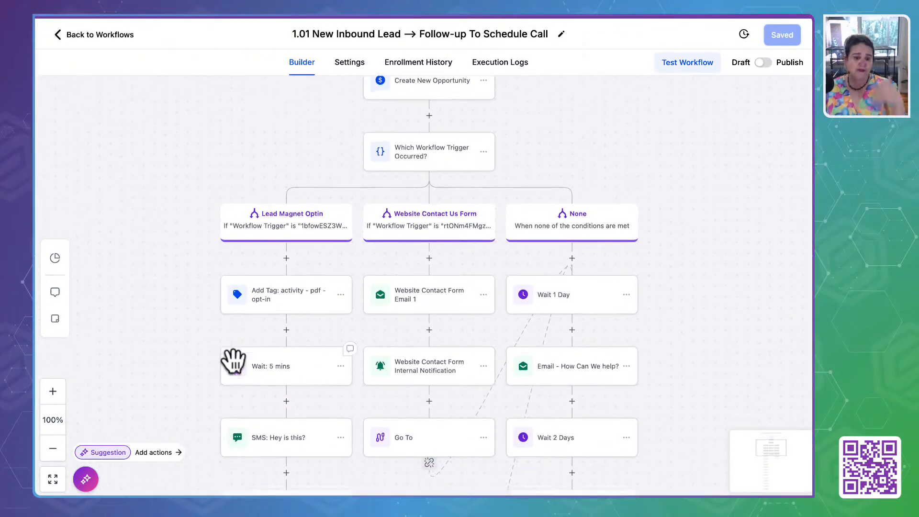
{"action": "left_click", "coordinate": [319, 289]}
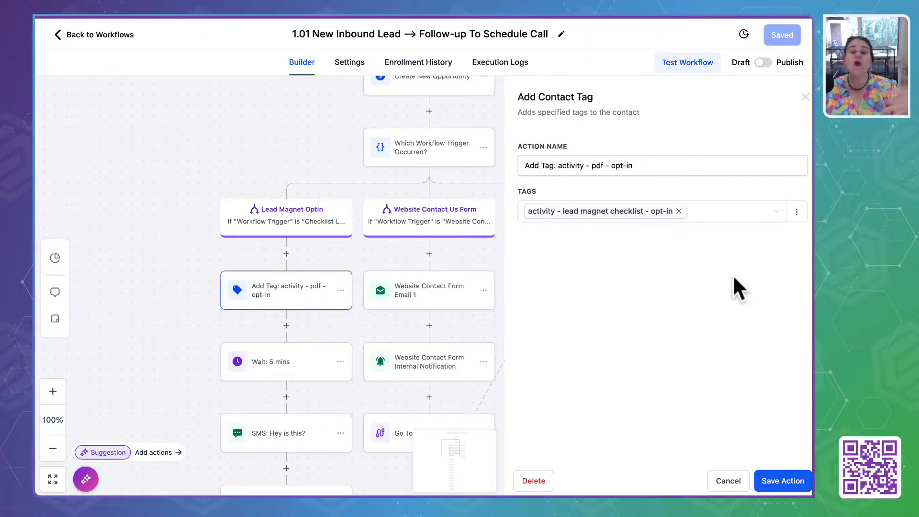
{"action": "left_click", "coordinate": [725, 486]}
{"action": "left_click", "coordinate": [309, 375]}
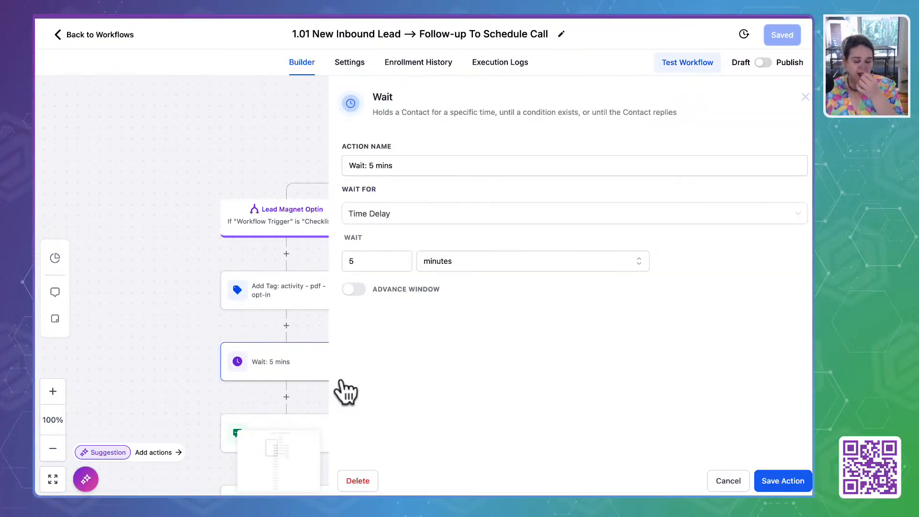
{"action": "left_click", "coordinate": [716, 482]}
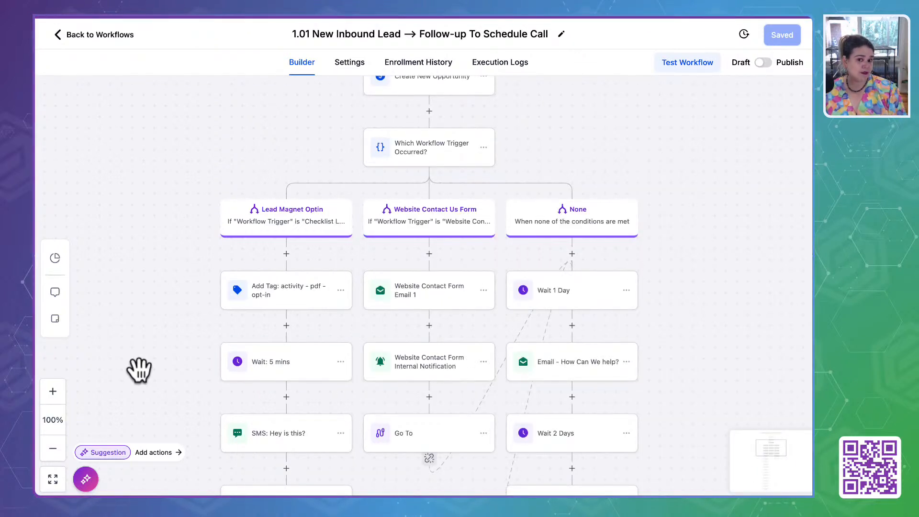
Step: Reword the "SMS: Hey is this?" message to refer to requesting "the daily habits checklist", then save the action
{"action": "scroll", "coordinate": [150, 306], "scroll_direction": "down", "scroll_amount": 5}
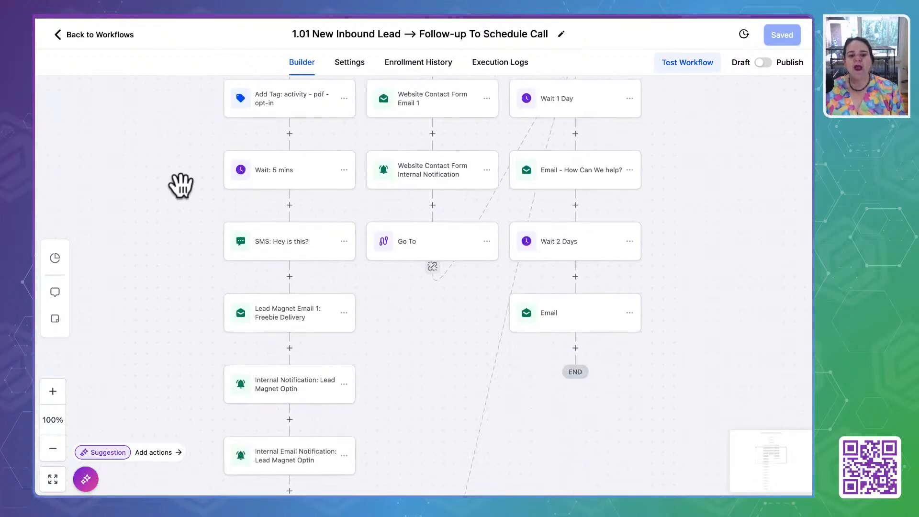
{"action": "left_click", "coordinate": [280, 245]}
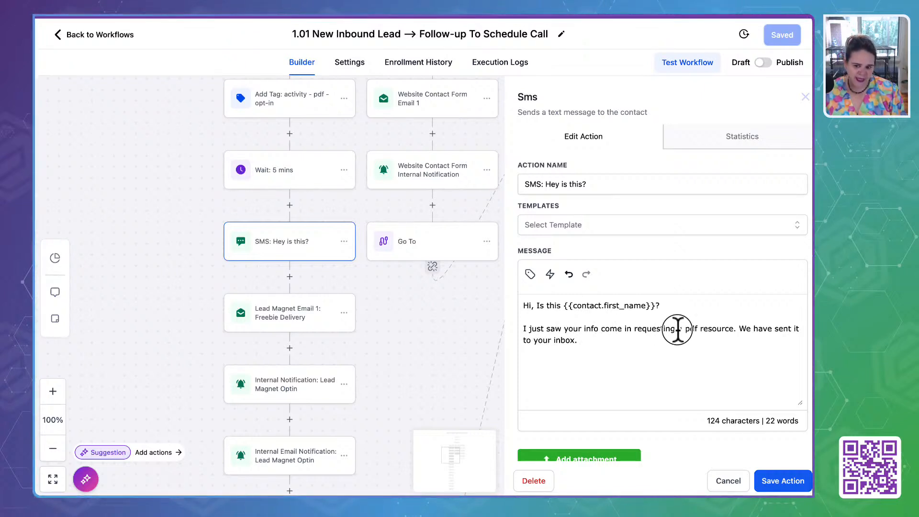
{"action": "left_click_drag", "start_coordinate": [677, 329], "coordinate": [730, 330]}
{"action": "type", "text": "the daily ha"}
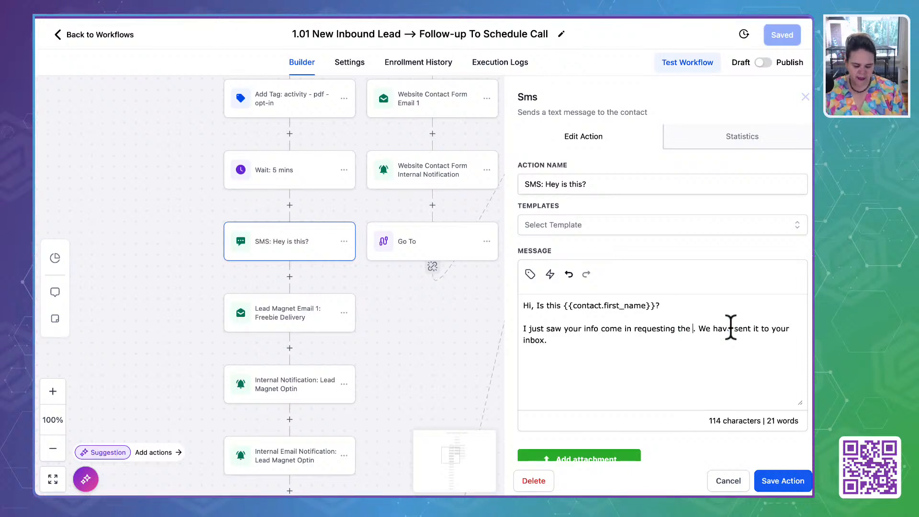
{"action": "type", "text": "bits check"}
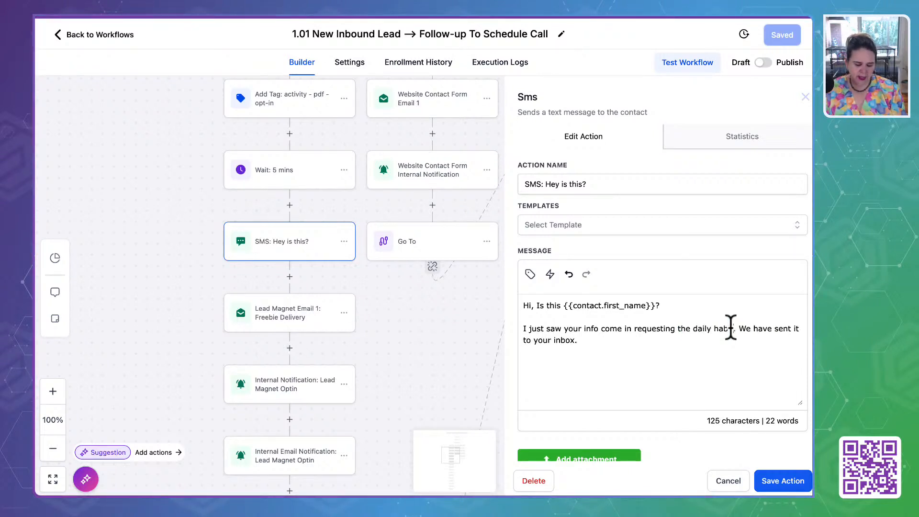
{"action": "type", "text": "list"}
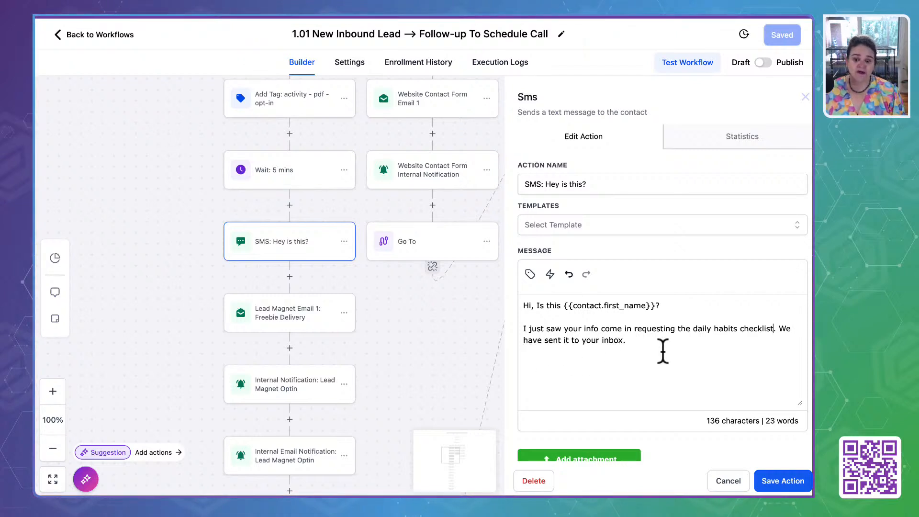
{"action": "left_click_drag", "start_coordinate": [662, 351], "coordinate": [498, 311]}
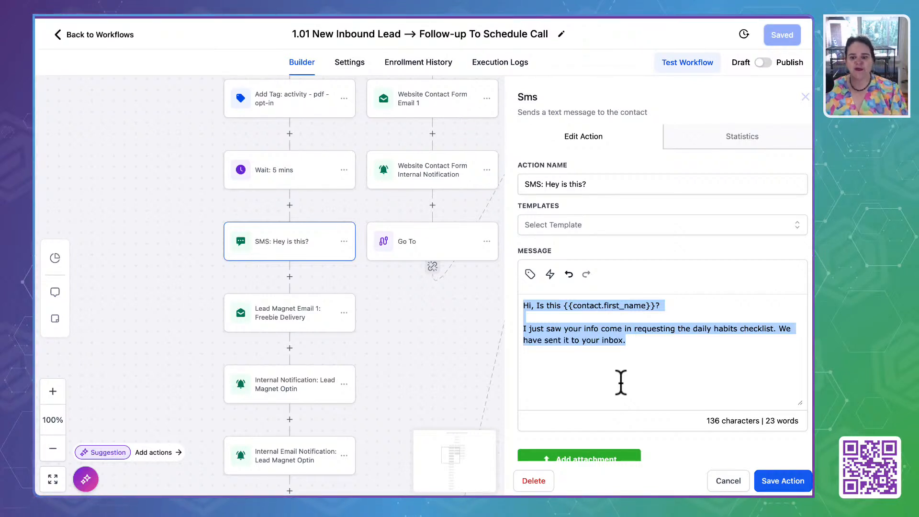
{"action": "left_click", "coordinate": [783, 480]}
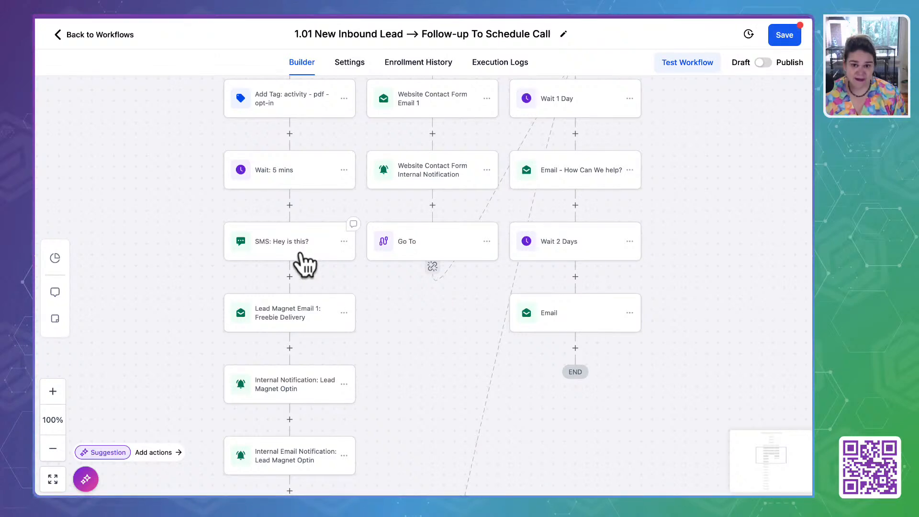
Step: Examine the Lead Magnet Optin branch's sequence of emails, notifications, waits and SMS down to its Go To action
{"action": "scroll", "coordinate": [304, 264], "scroll_direction": "down", "scroll_amount": 4}
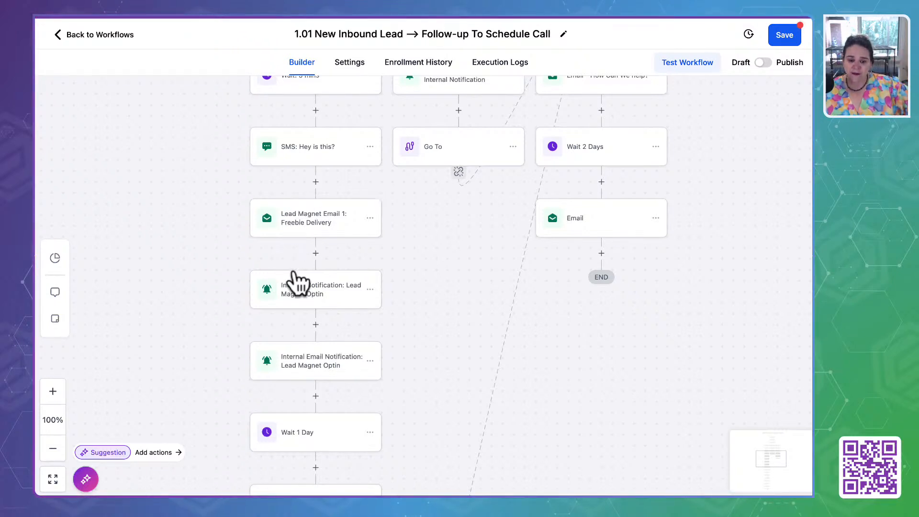
{"action": "scroll", "coordinate": [296, 290], "scroll_direction": "down", "scroll_amount": 5}
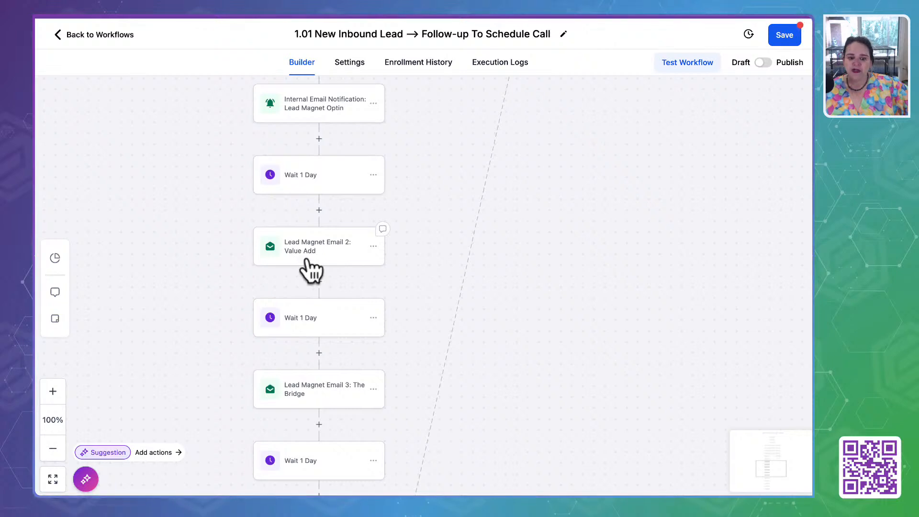
{"action": "scroll", "coordinate": [308, 266], "scroll_direction": "down", "scroll_amount": 2}
{"action": "scroll", "coordinate": [309, 315], "scroll_direction": "down", "scroll_amount": 1}
{"action": "scroll", "coordinate": [309, 322], "scroll_direction": "down", "scroll_amount": 2}
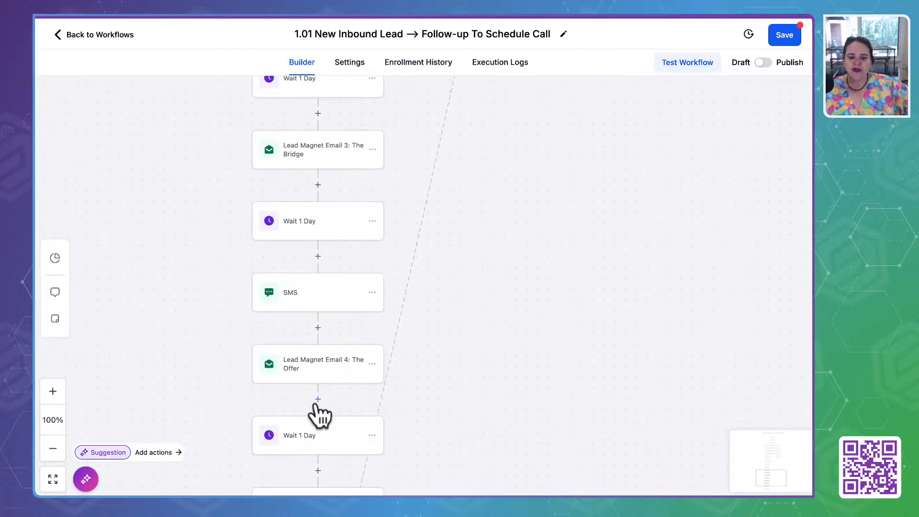
{"action": "scroll", "coordinate": [309, 380], "scroll_direction": "down", "scroll_amount": 2}
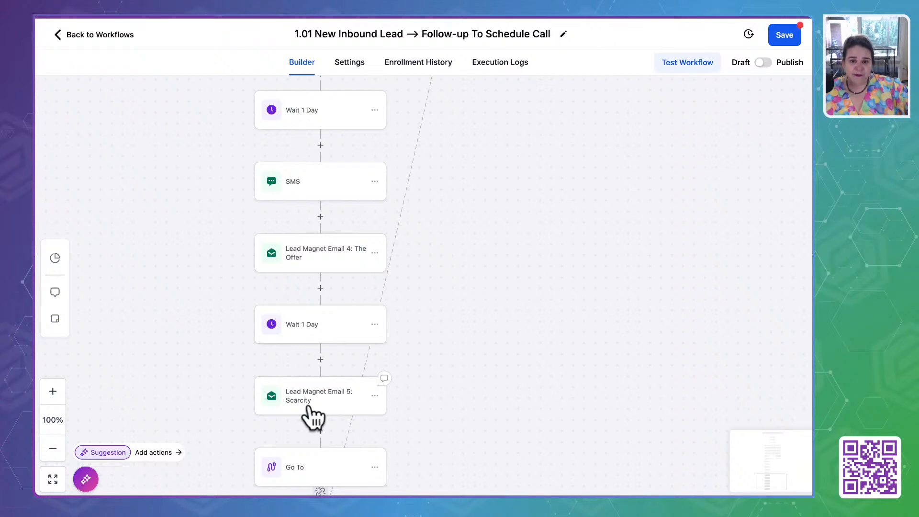
{"action": "scroll", "coordinate": [313, 417], "scroll_direction": "up", "scroll_amount": 3}
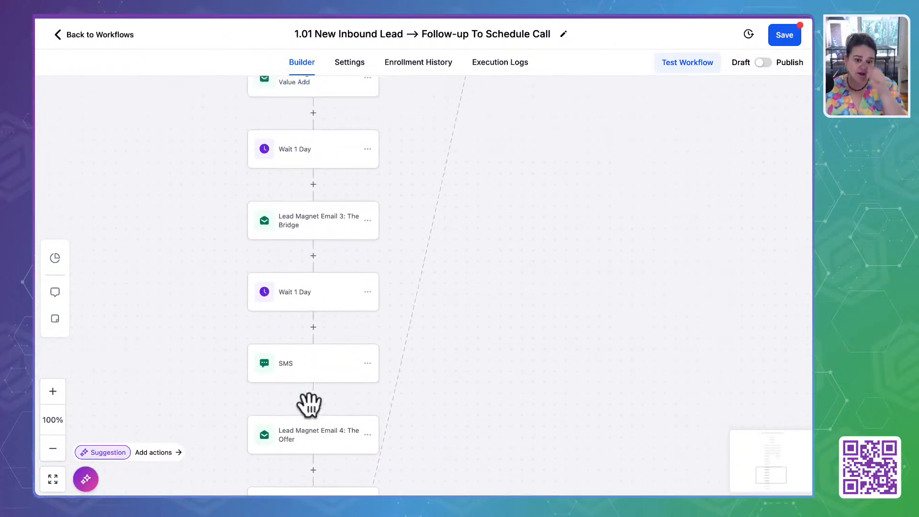
{"action": "scroll", "coordinate": [309, 404], "scroll_direction": "up", "scroll_amount": 6}
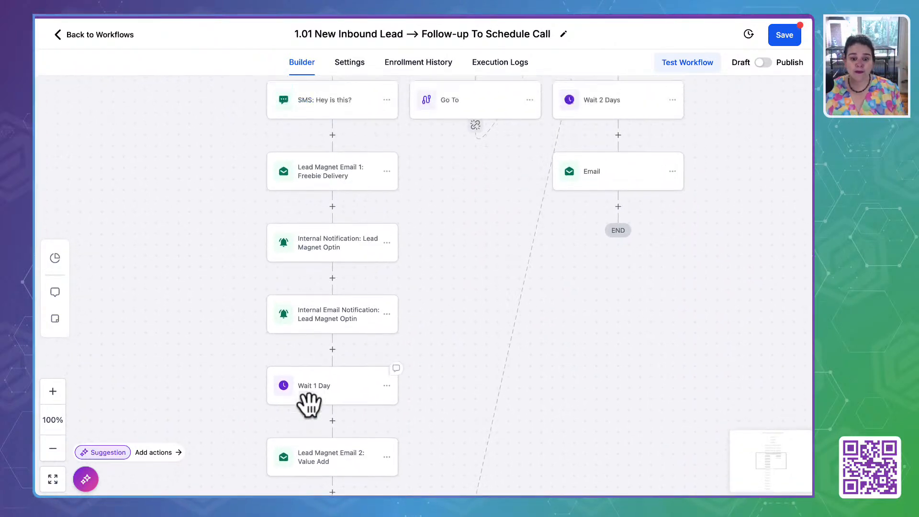
Step: Open the Lead Magnet Email 1 action and set its action name to "Checklist Email 1: Freebie Delivery"
{"action": "scroll", "coordinate": [309, 404], "scroll_direction": "up", "scroll_amount": 3}
{"action": "left_click", "coordinate": [340, 283]}
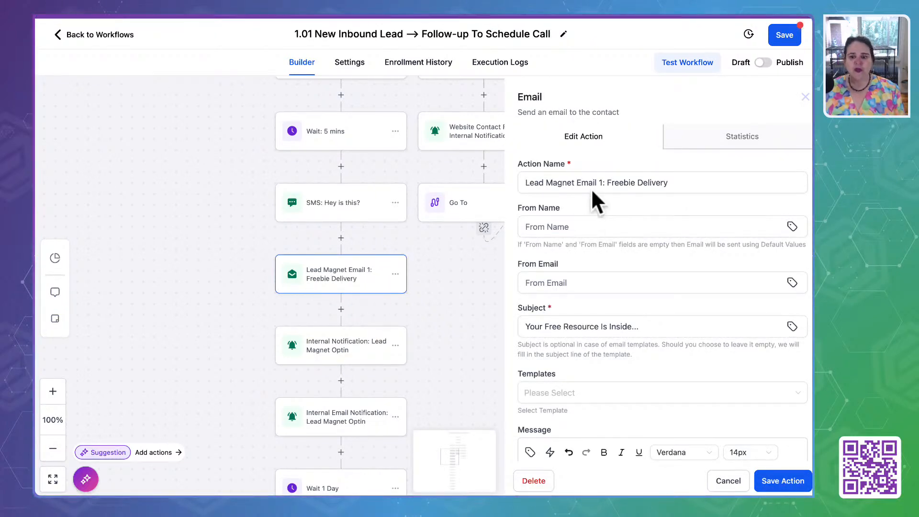
{"action": "left_click", "coordinate": [579, 183]}
{"action": "left_click_drag", "start_coordinate": [577, 183], "coordinate": [484, 184]}
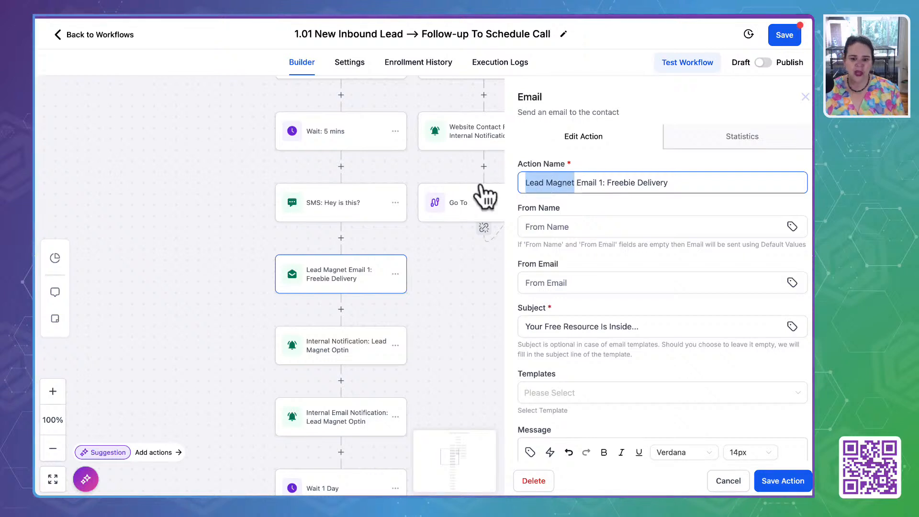
{"action": "type", "text": "Checklist"}
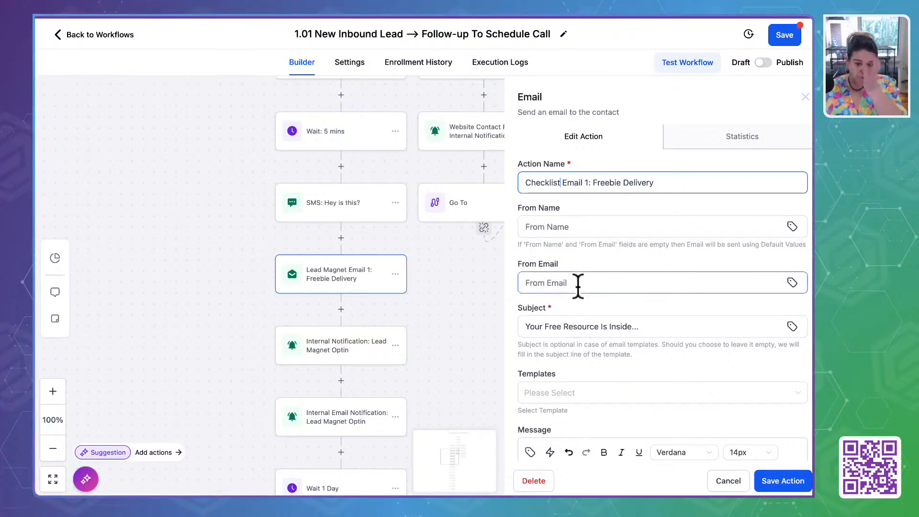
Step: Check the checklist email's subject, then inspect the URL behind "[Download Your Free Checklist Here]" and close the link settings without saving
{"action": "scroll", "coordinate": [578, 286], "scroll_direction": "down", "scroll_amount": 3}
{"action": "left_click", "coordinate": [528, 199]}
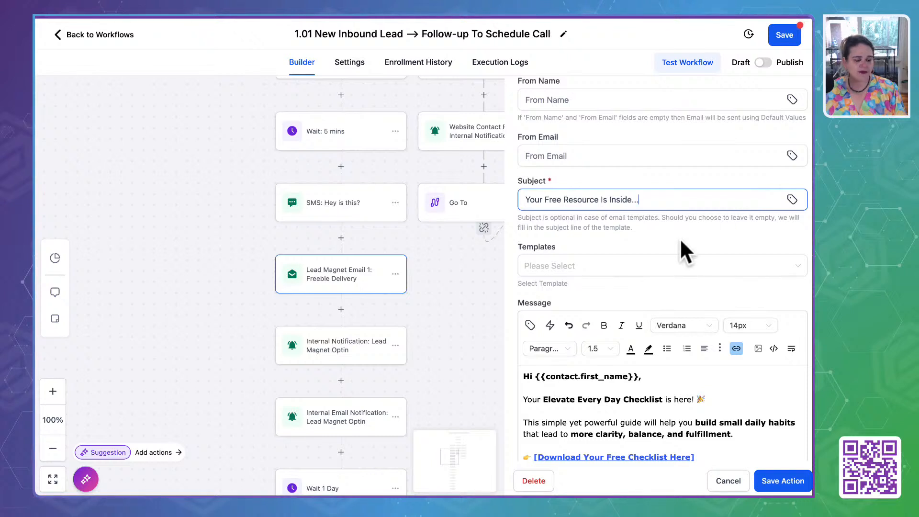
{"action": "scroll", "coordinate": [684, 246], "scroll_direction": "down", "scroll_amount": 3}
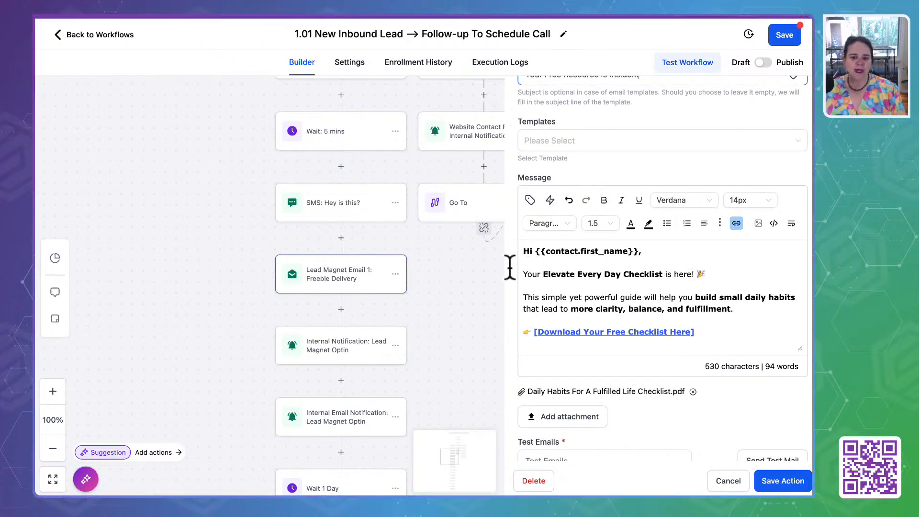
{"action": "double_click", "coordinate": [594, 330]}
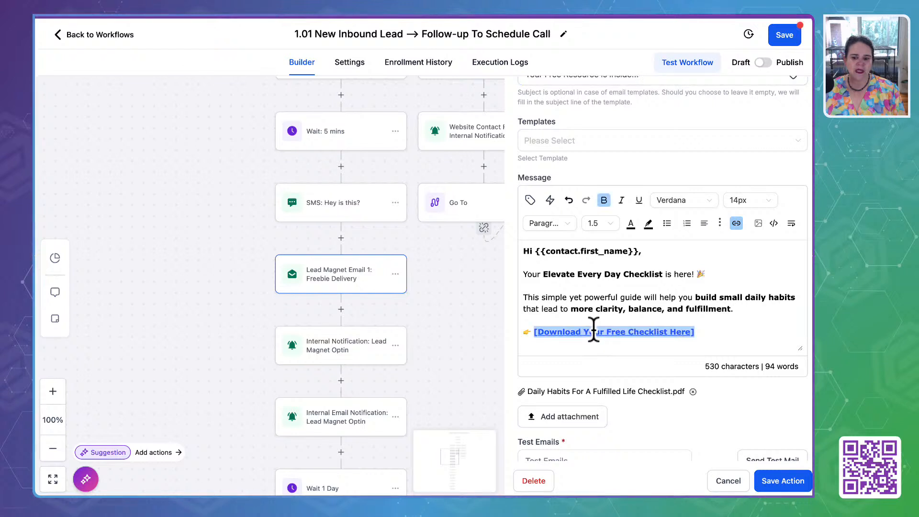
{"action": "left_click", "coordinate": [736, 222]}
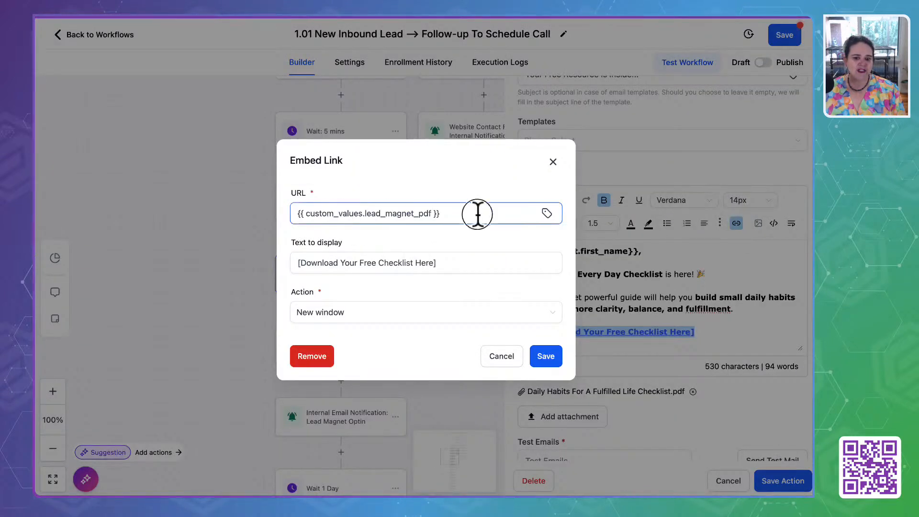
{"action": "left_click_drag", "start_coordinate": [476, 213], "coordinate": [268, 215]}
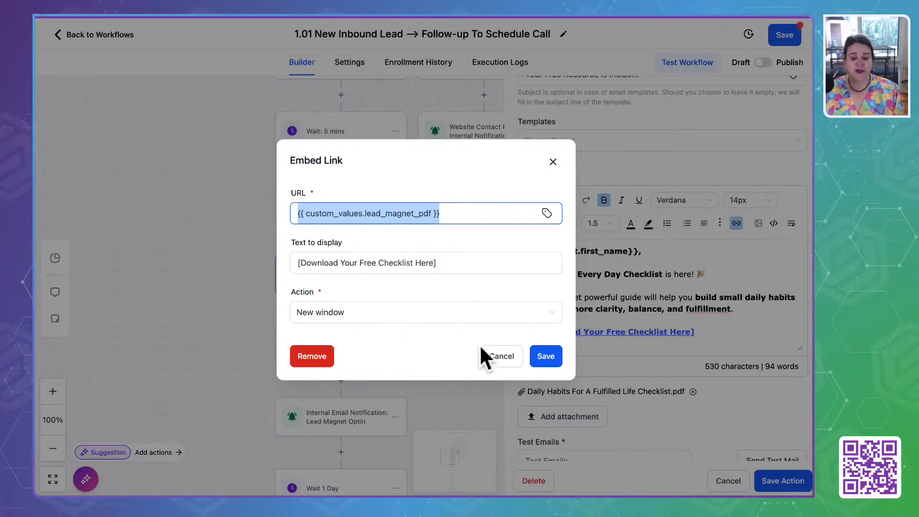
{"action": "left_click", "coordinate": [502, 358]}
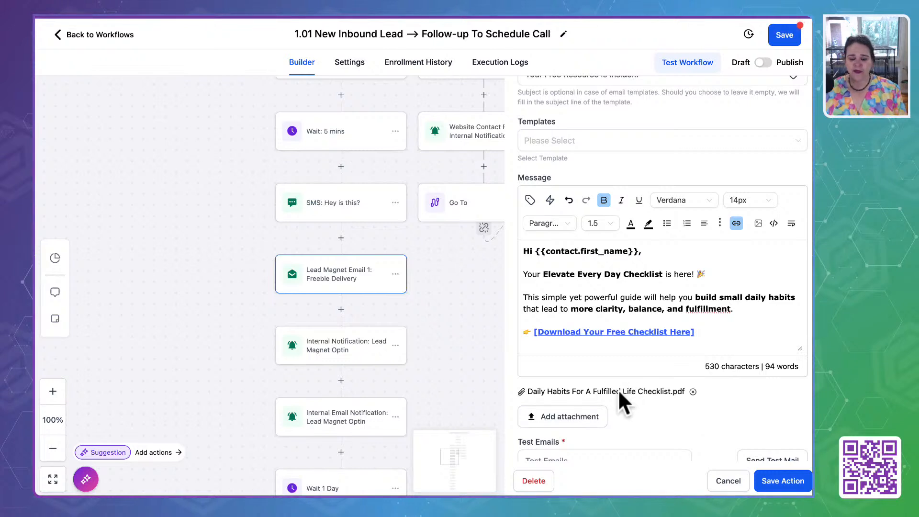
Step: Replace the email's attached PDF with "Daily Habits Checklist.pdf"
{"action": "left_click_drag", "start_coordinate": [522, 391], "coordinate": [697, 400]}
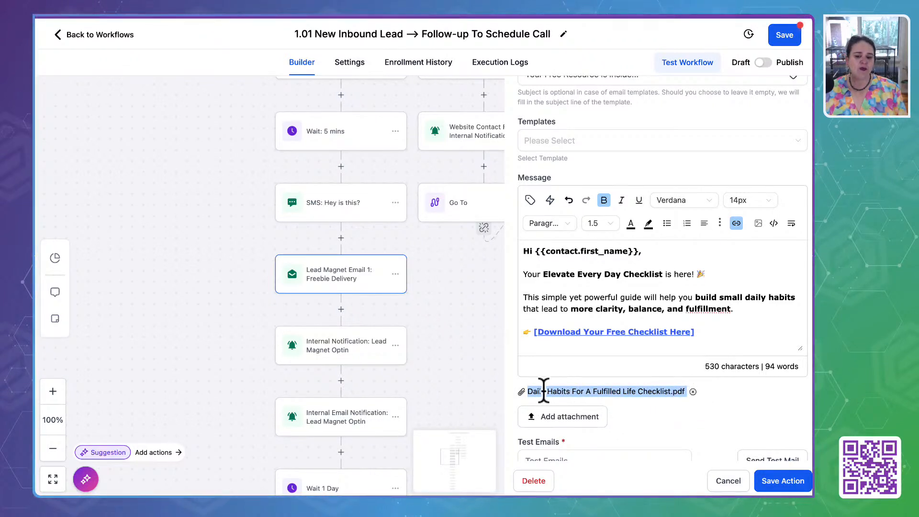
{"action": "left_click", "coordinate": [704, 400]}
{"action": "left_click", "coordinate": [693, 391]}
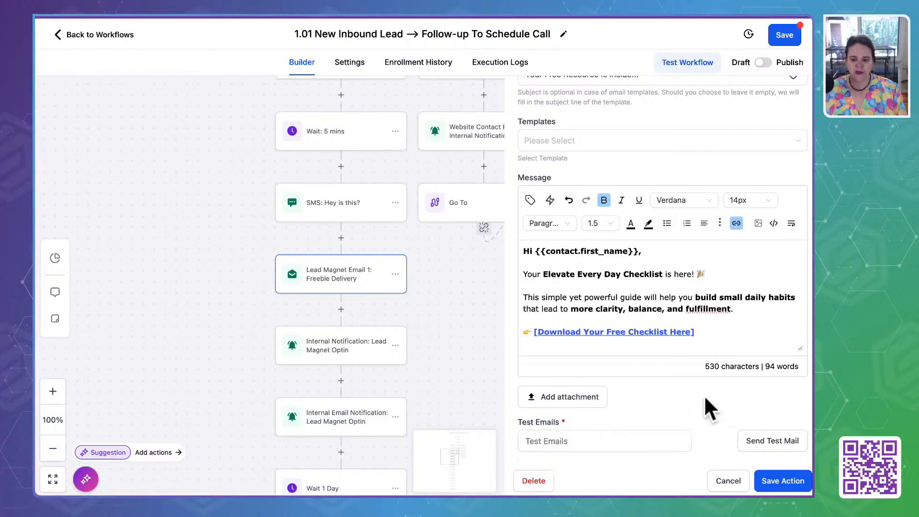
{"action": "left_click", "coordinate": [564, 401]}
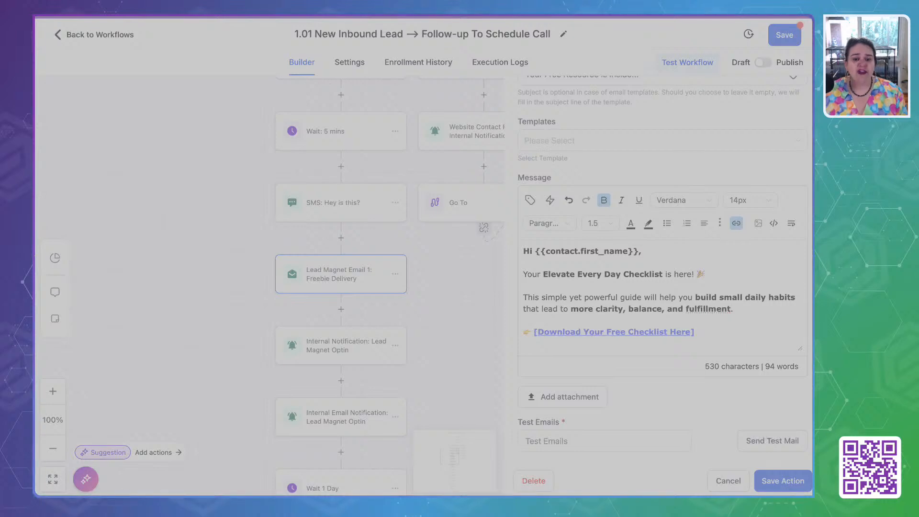
{"action": "left_click", "coordinate": [782, 442]}
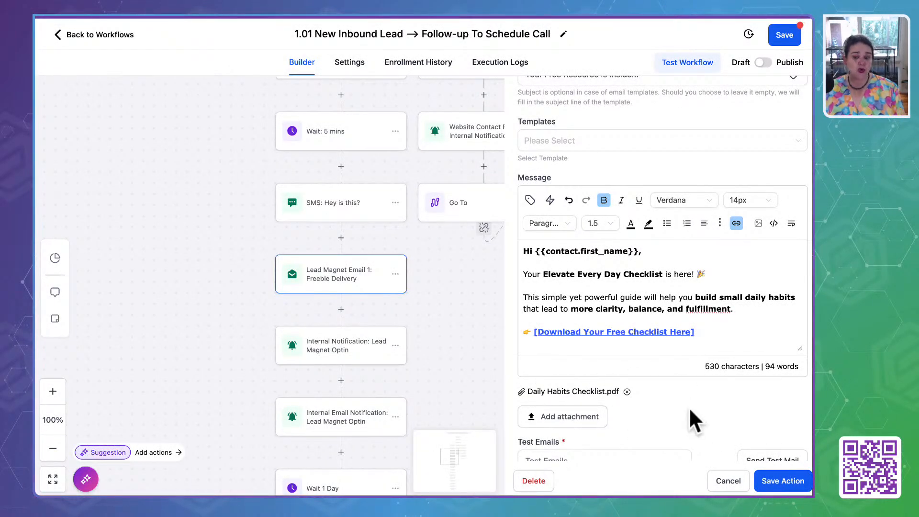
Step: Review the rest of the email message and the URL behind the P.S. line's "call" link, then save the link settings without edits
{"action": "scroll", "coordinate": [690, 411], "scroll_direction": "down", "scroll_amount": 1}
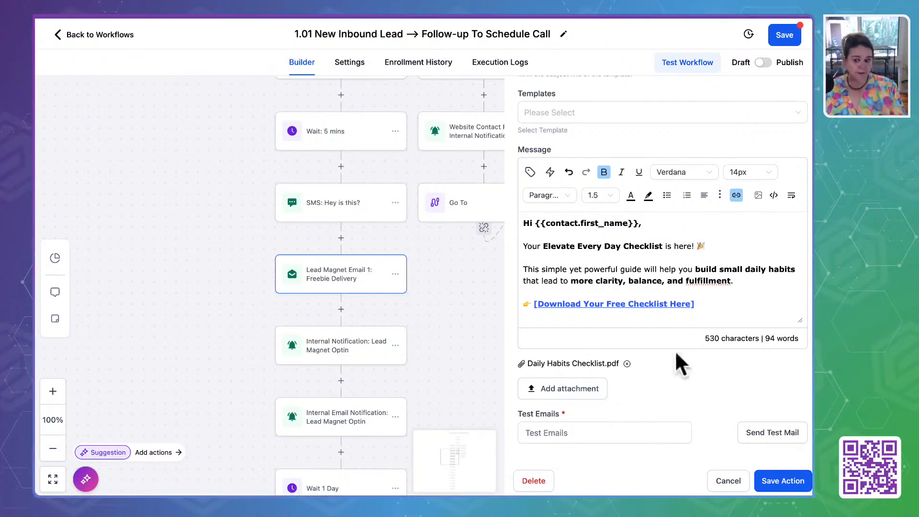
{"action": "scroll", "coordinate": [640, 246], "scroll_direction": "down", "scroll_amount": 2}
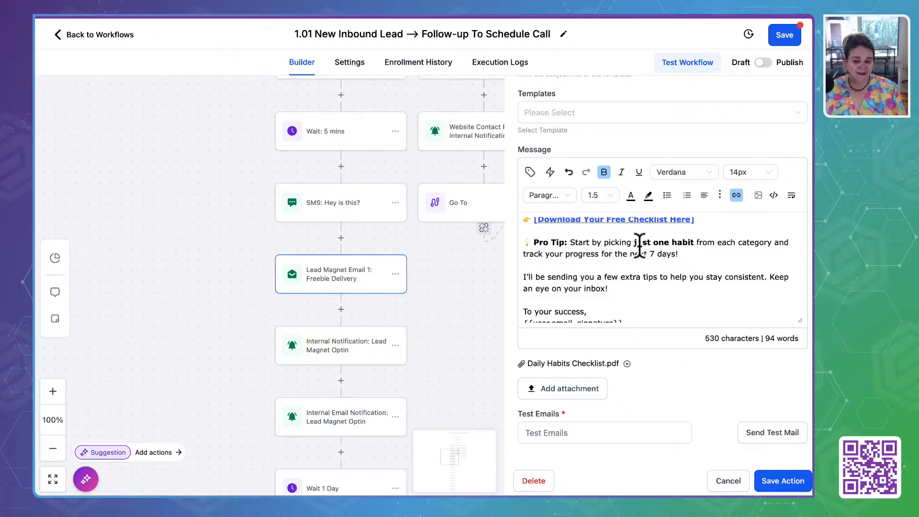
{"action": "scroll", "coordinate": [627, 287], "scroll_direction": "down", "scroll_amount": 1}
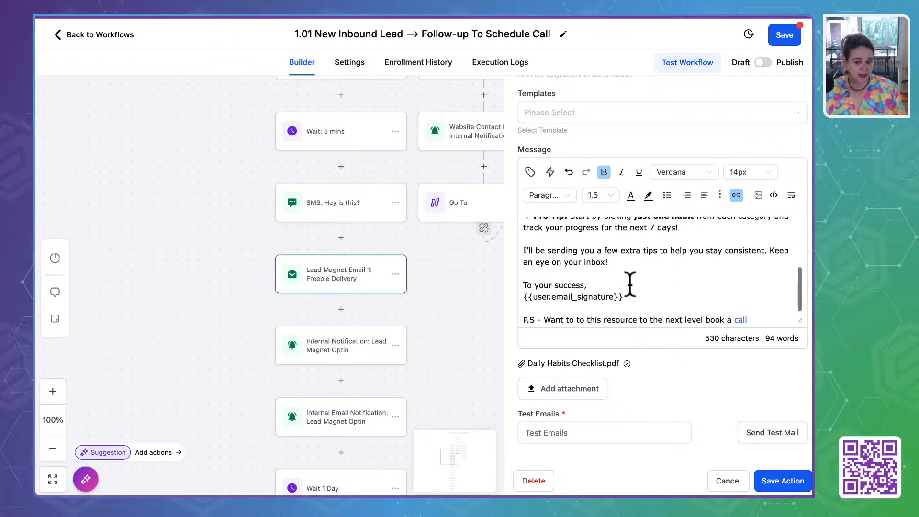
{"action": "scroll", "coordinate": [629, 285], "scroll_direction": "down", "scroll_amount": 1}
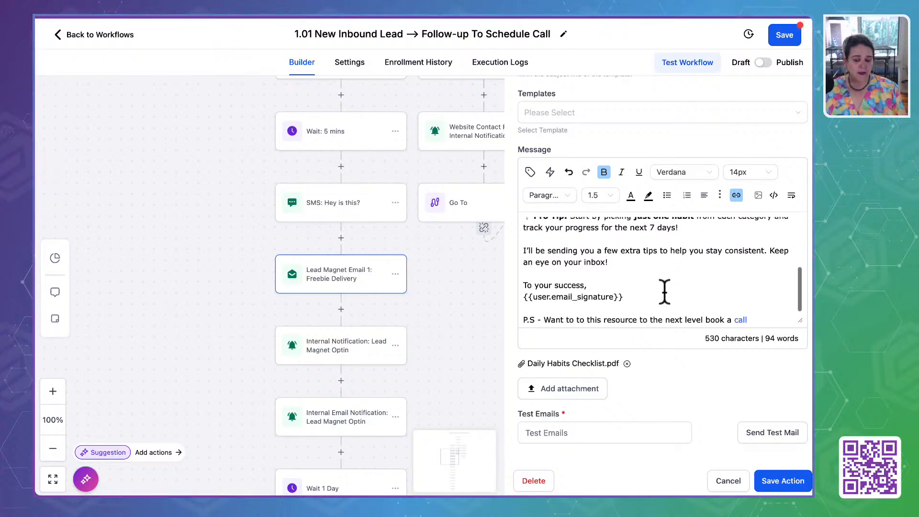
{"action": "double_click", "coordinate": [738, 317]}
{"action": "left_click", "coordinate": [734, 195]}
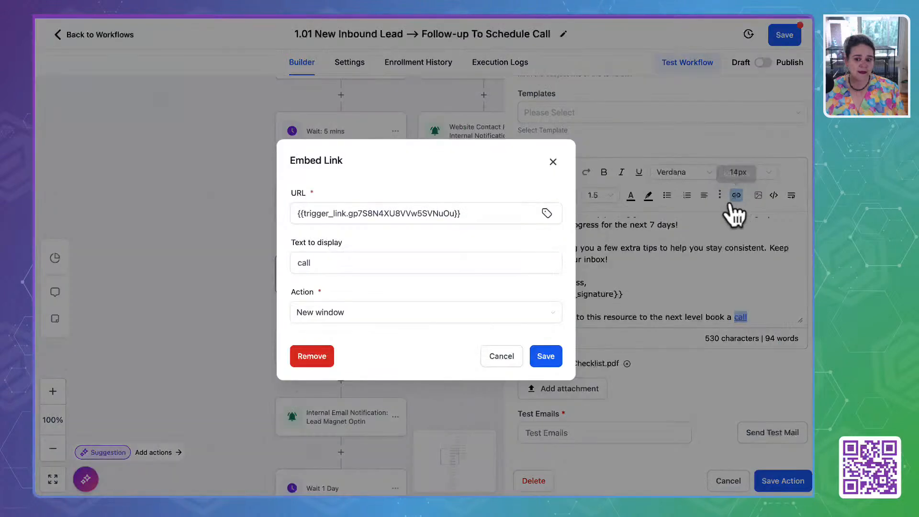
{"action": "left_click", "coordinate": [467, 217]}
{"action": "left_click", "coordinate": [281, 217]}
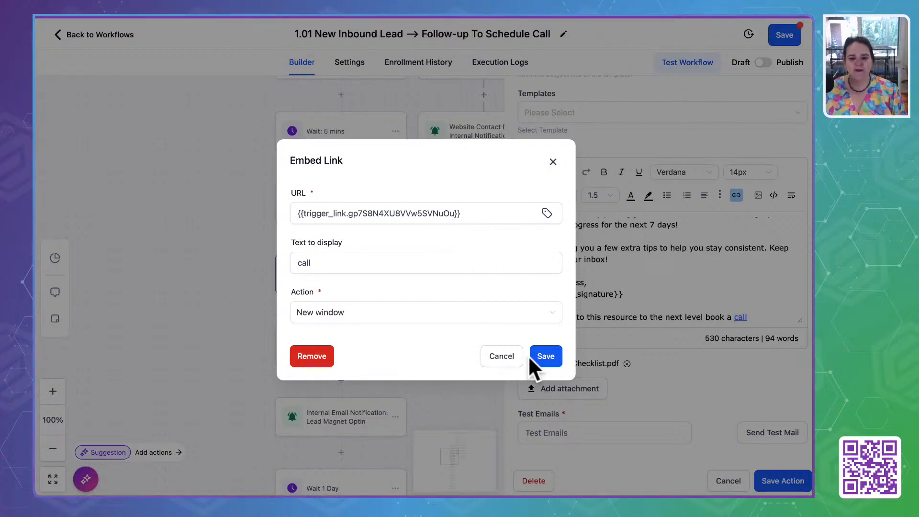
{"action": "left_click", "coordinate": [543, 356]}
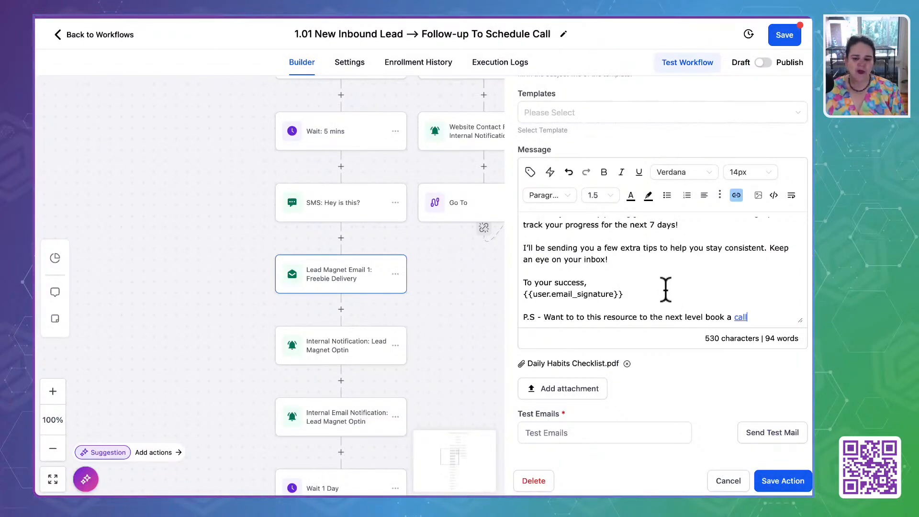
Step: Check the Freebie Delivery email's message from its greeting, and save the workflow and the email action
{"action": "scroll", "coordinate": [665, 290], "scroll_direction": "up", "scroll_amount": 5}
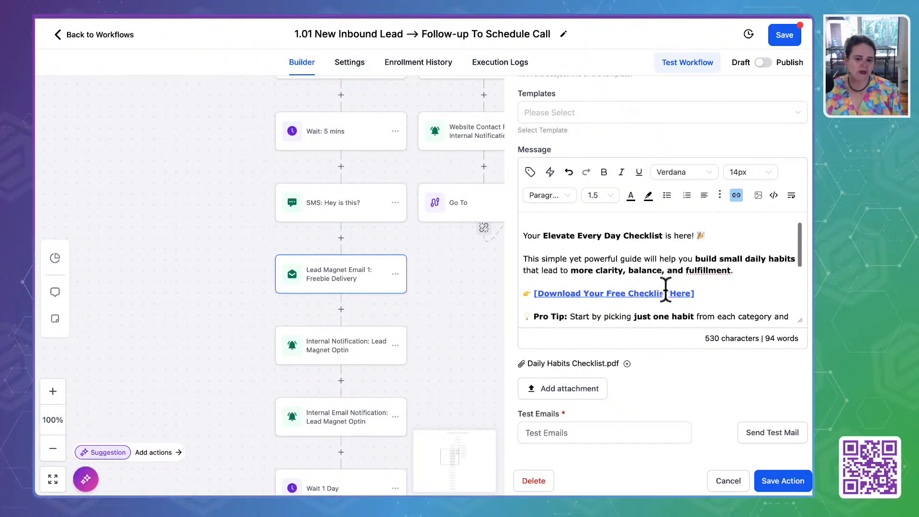
{"action": "scroll", "coordinate": [666, 289], "scroll_direction": "up", "scroll_amount": 1}
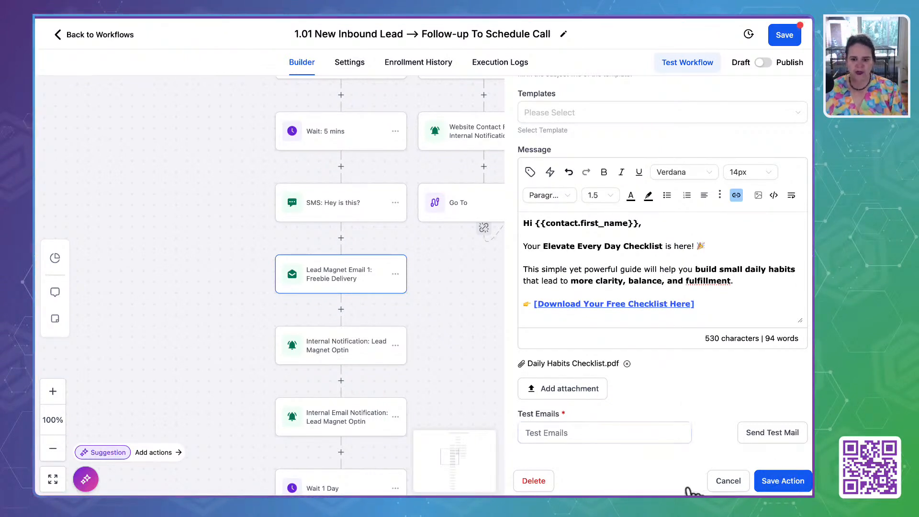
{"action": "left_click", "coordinate": [786, 37]}
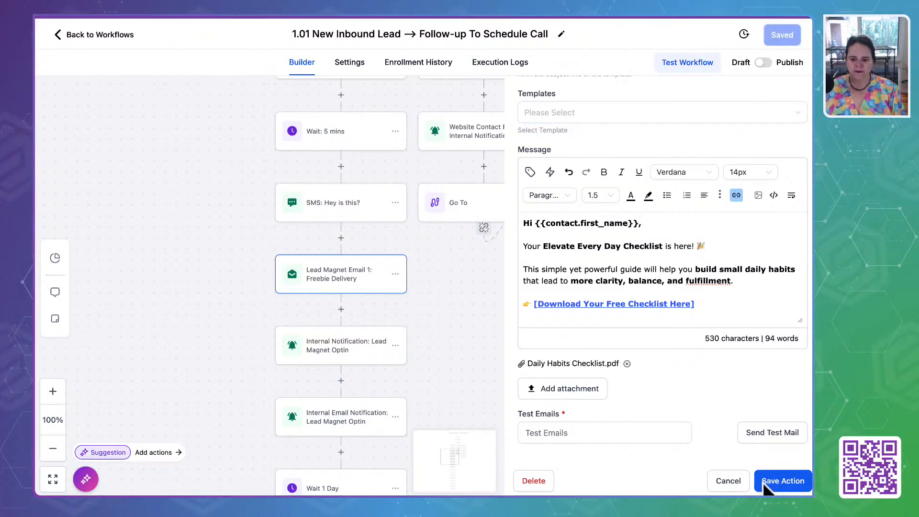
{"action": "left_click", "coordinate": [788, 481]}
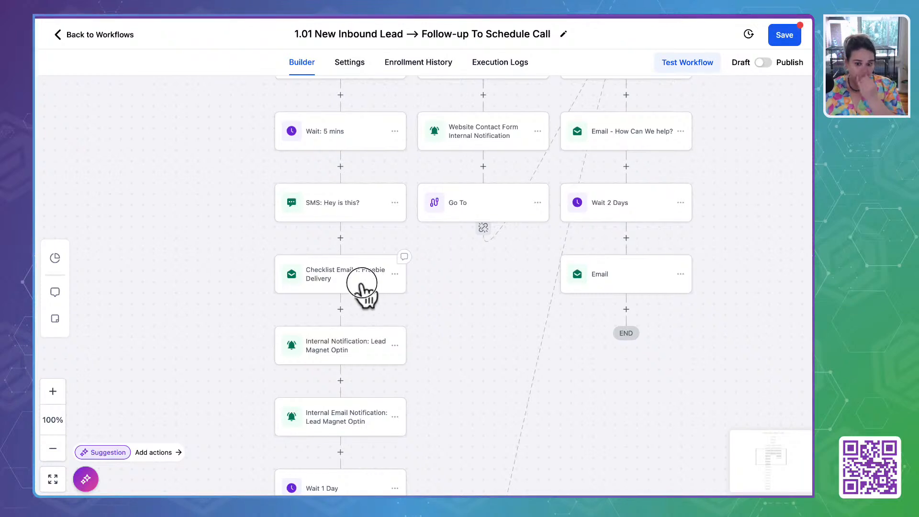
Step: Insert "Daily Habit Checklist" before "lead magnet" in the Internal Notification: Lead Magnet Optin message and save the action
{"action": "left_click", "coordinate": [335, 347]}
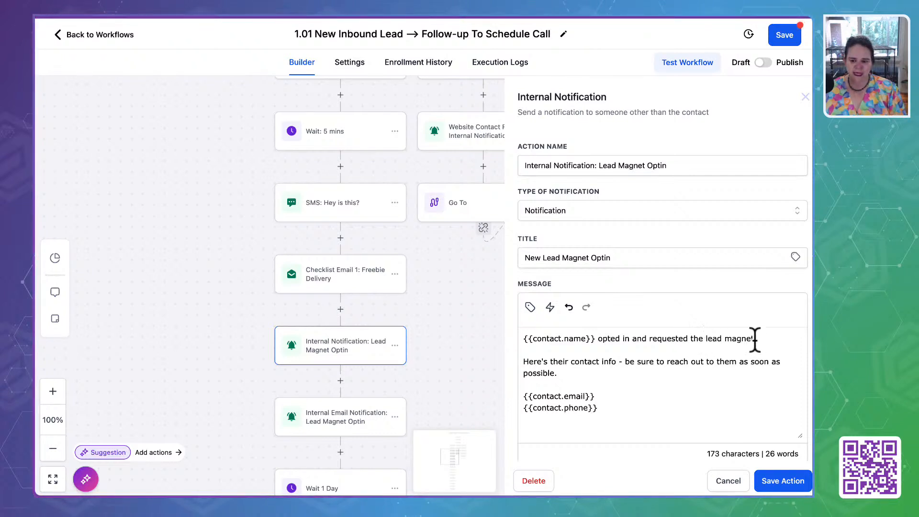
{"action": "left_click", "coordinate": [705, 337]}
{"action": "type", "text": "Dailt"}
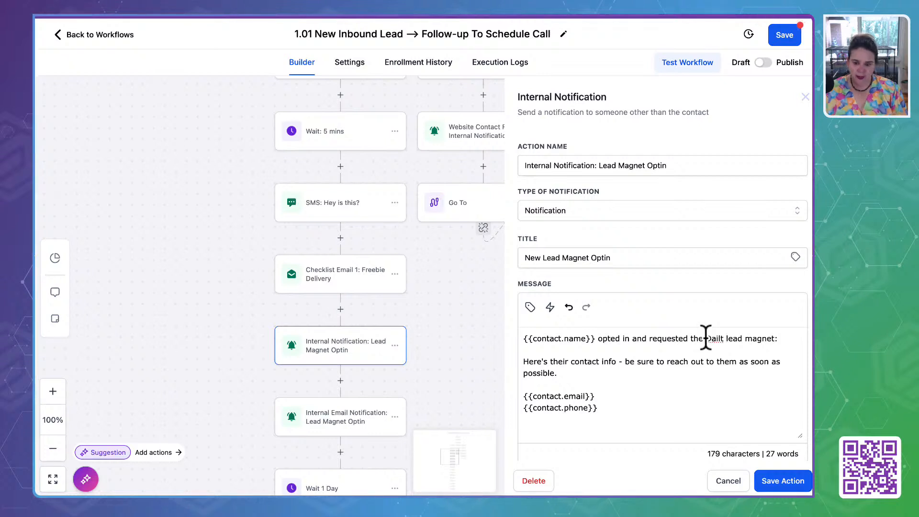
{"action": "key", "text": "BackSpace"}
{"action": "key", "text": "BackSpace"}
{"action": "type", "text": "u Habit Check"}
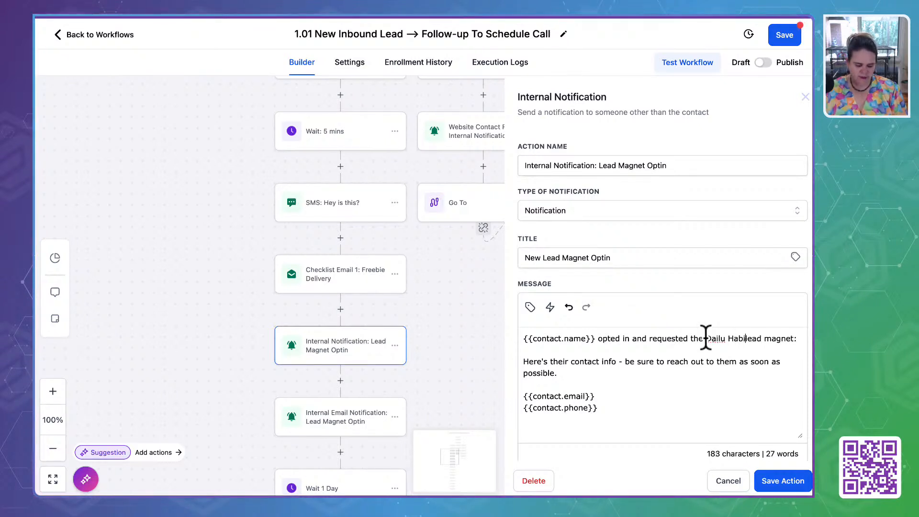
{"action": "type", "text": "list"}
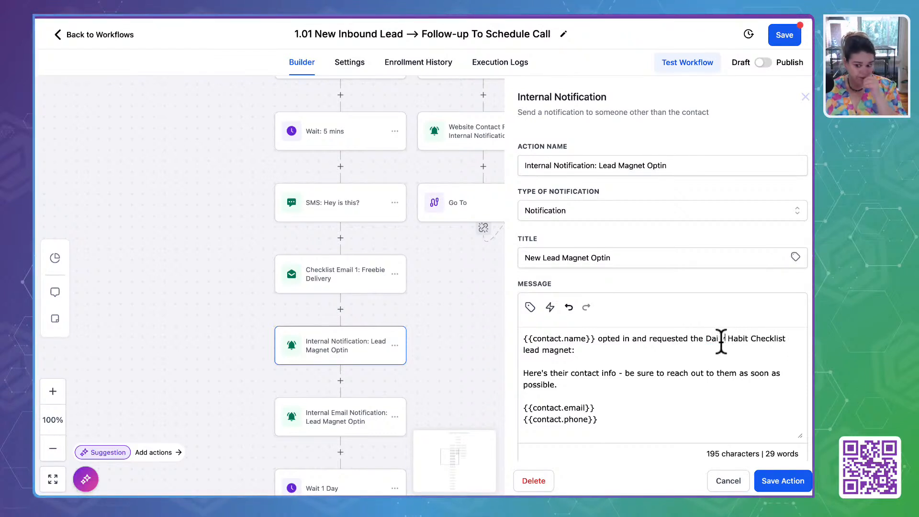
{"action": "left_click", "coordinate": [723, 340]}
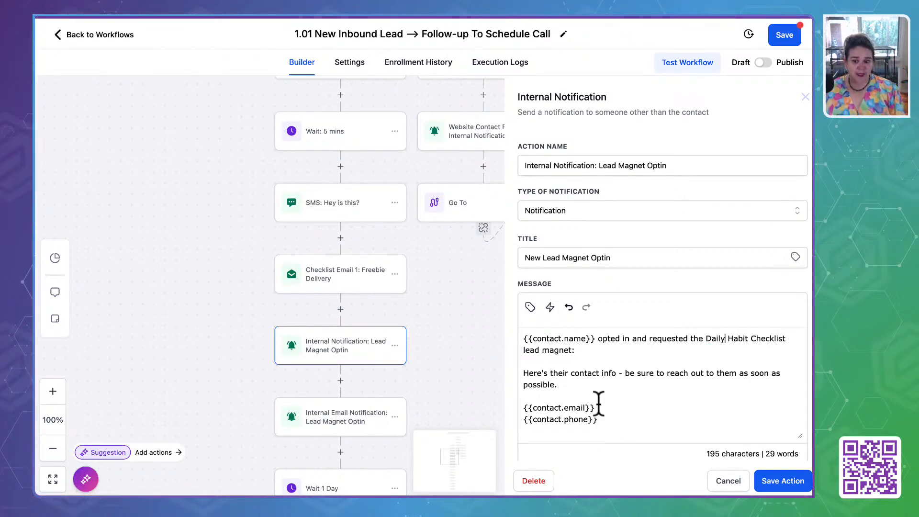
{"action": "scroll", "coordinate": [593, 424], "scroll_direction": "down", "scroll_amount": 2}
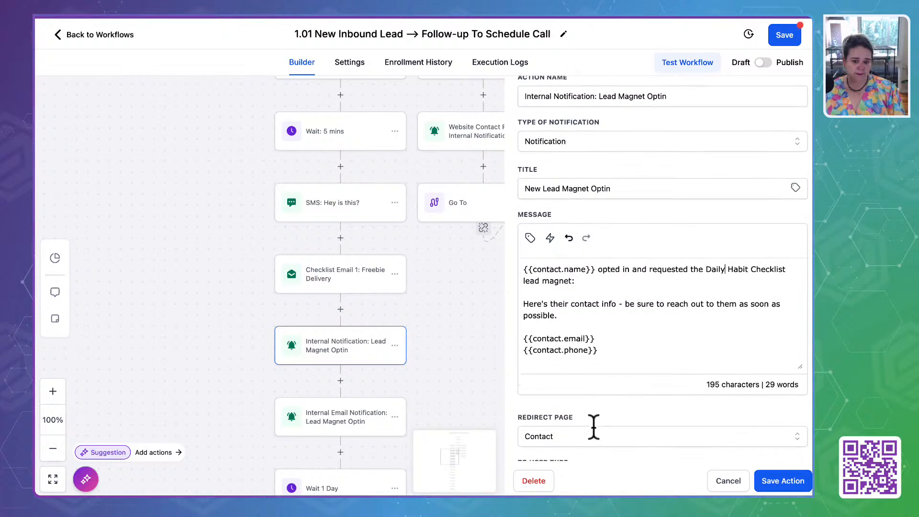
{"action": "left_click", "coordinate": [779, 481]}
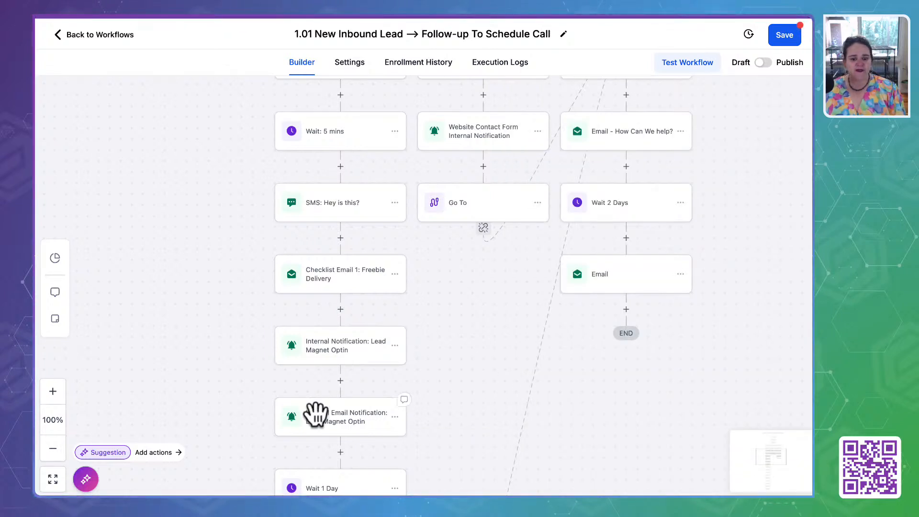
Step: Append "- Daily Habits Checklist" to the subject of the Internal Email Notification: Lead Magnet Optin action and save it
{"action": "left_click", "coordinate": [316, 414]}
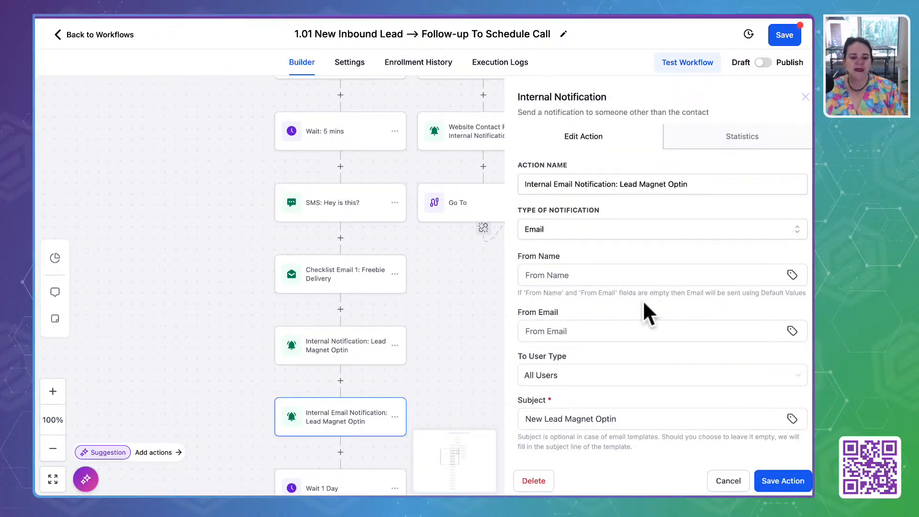
{"action": "scroll", "coordinate": [642, 313], "scroll_direction": "down", "scroll_amount": 3}
{"action": "left_click", "coordinate": [601, 216]}
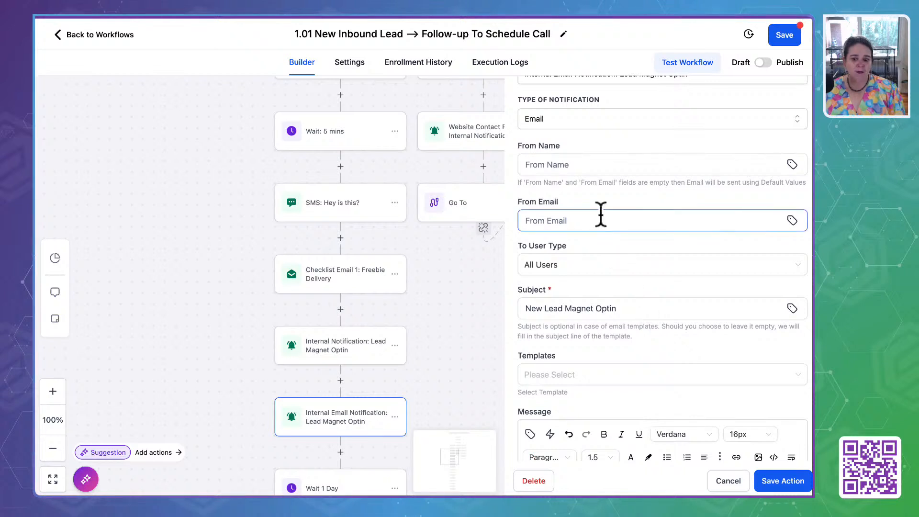
{"action": "scroll", "coordinate": [589, 324], "scroll_direction": "down", "scroll_amount": 2}
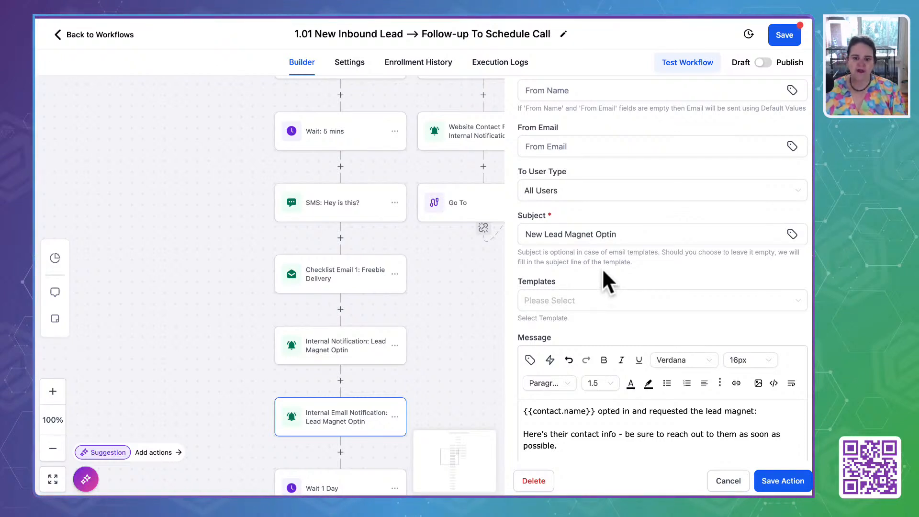
{"action": "left_click", "coordinate": [615, 234]}
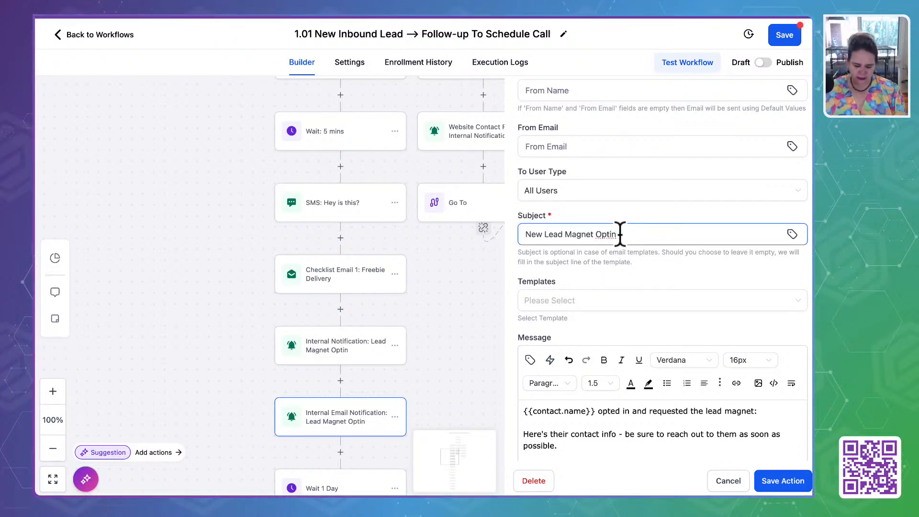
{"action": "type", "text": "- Daily"}
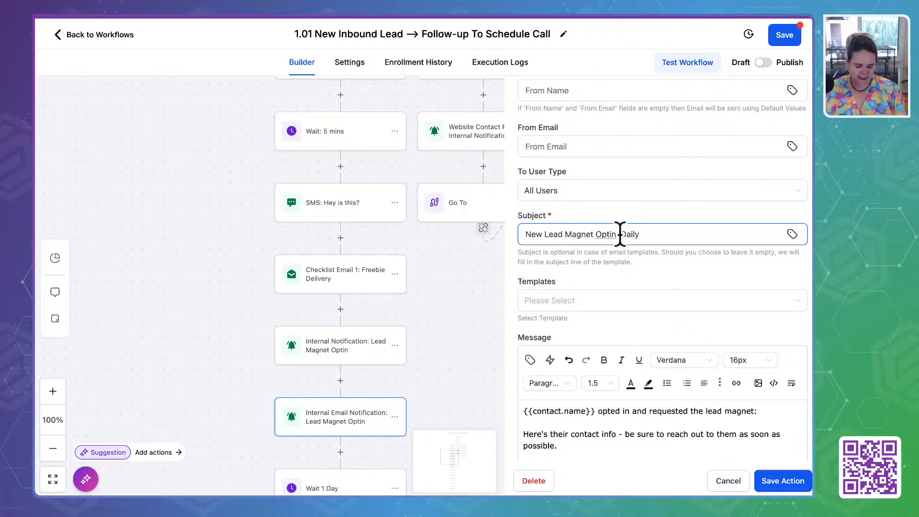
{"action": "type", "text": " Habit s"}
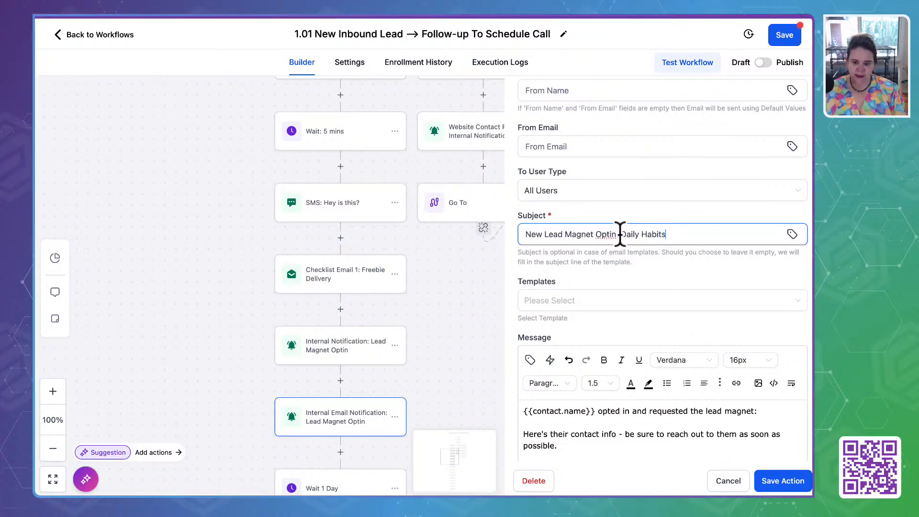
{"action": "type", "text": " Checklist"}
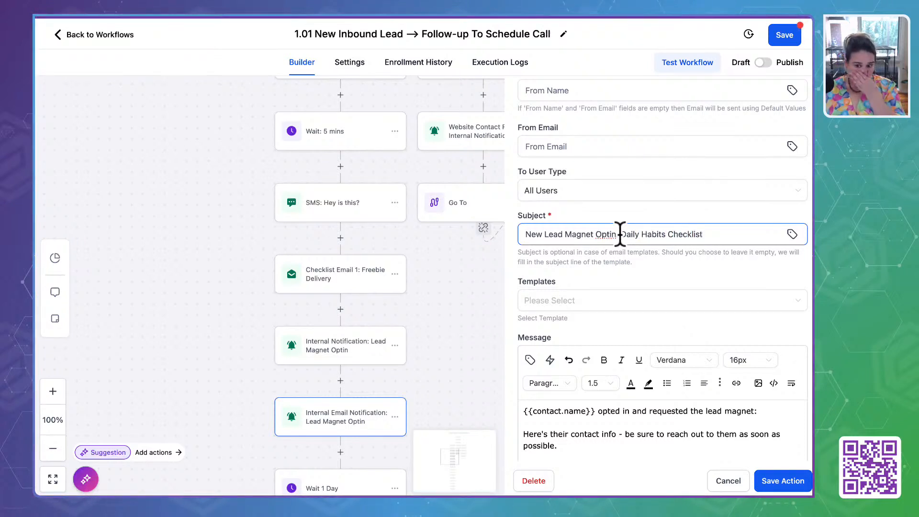
{"action": "scroll", "coordinate": [622, 335], "scroll_direction": "down", "scroll_amount": 3}
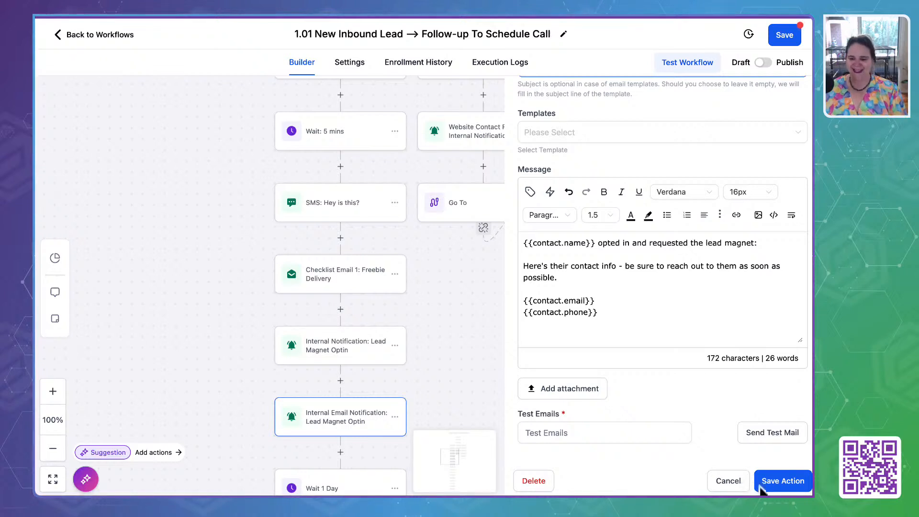
{"action": "left_click", "coordinate": [783, 480]}
Step: Review the Lead Magnet Email 2: Value Add message, including its reply request and call-booking link, and save the action
{"action": "left_click_drag", "start_coordinate": [469, 420], "coordinate": [488, 203]}
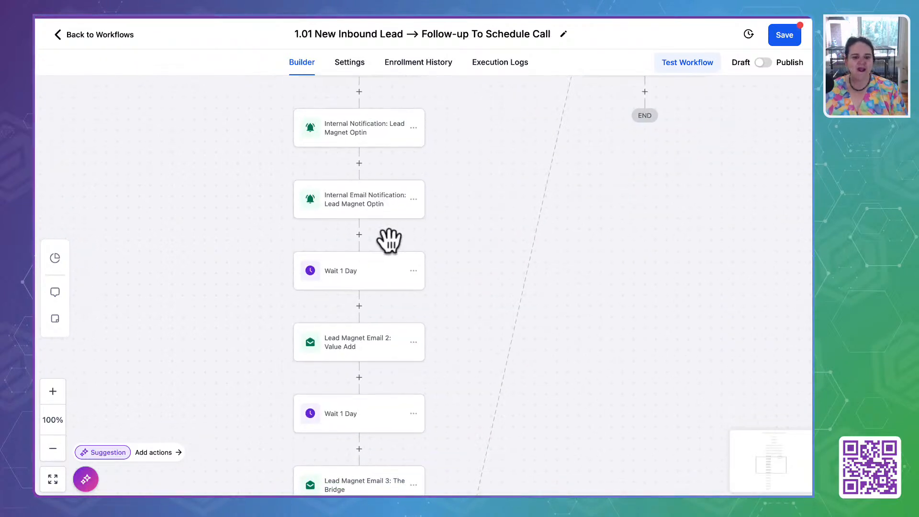
{"action": "left_click", "coordinate": [365, 341]}
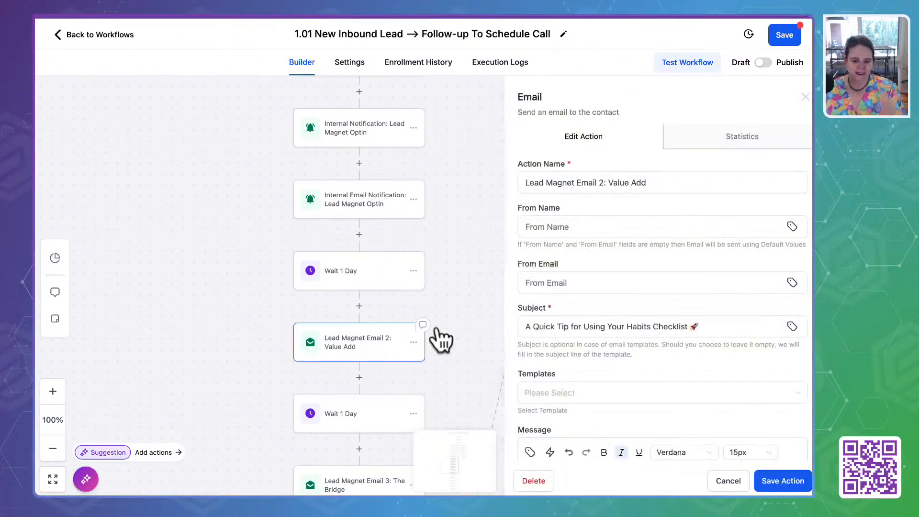
{"action": "scroll", "coordinate": [598, 291], "scroll_direction": "down", "scroll_amount": 1}
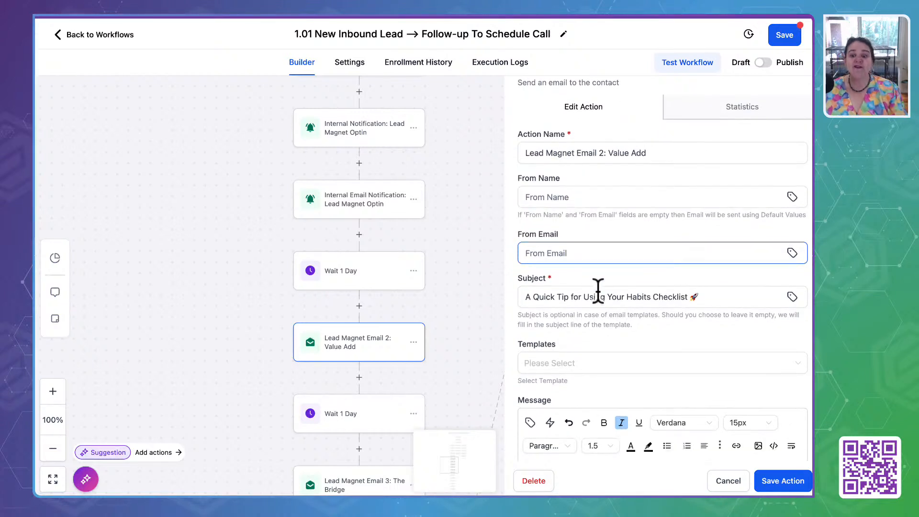
{"action": "left_click_drag", "start_coordinate": [604, 153], "coordinate": [681, 150]}
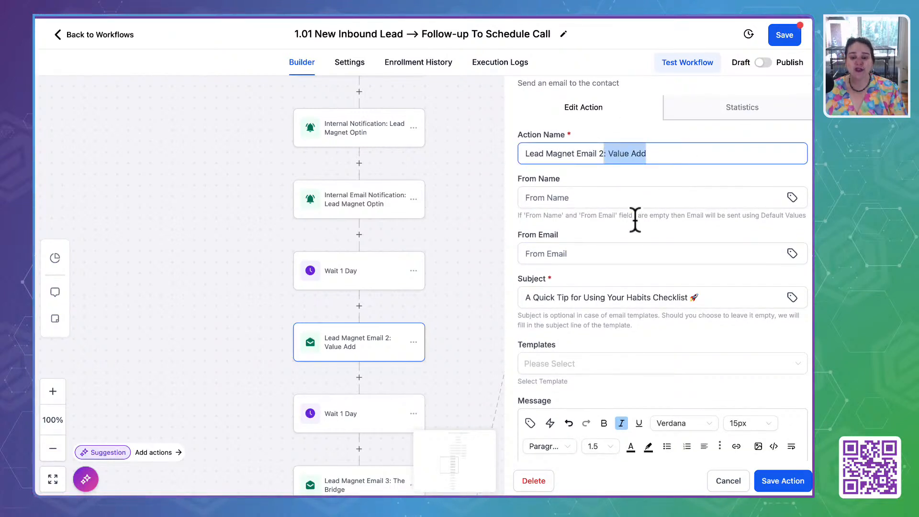
{"action": "scroll", "coordinate": [634, 217], "scroll_direction": "down", "scroll_amount": 5}
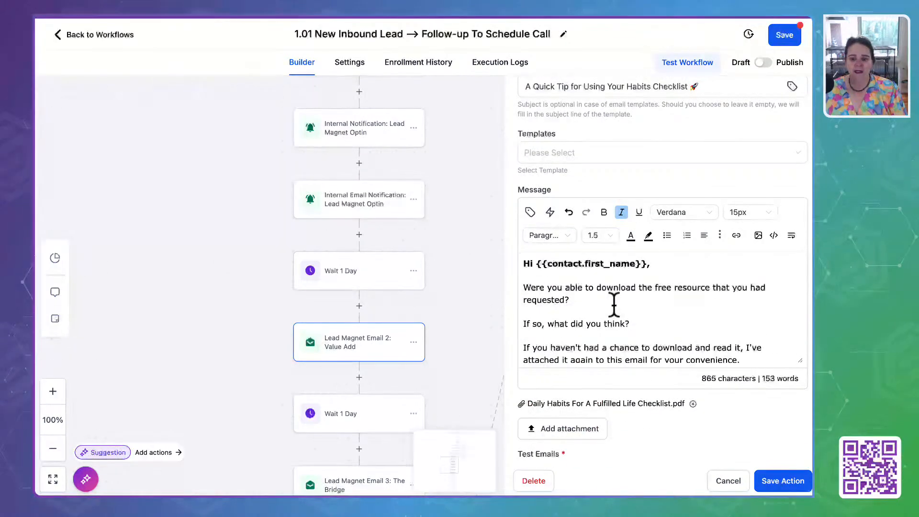
{"action": "scroll", "coordinate": [613, 304], "scroll_direction": "down", "scroll_amount": 3}
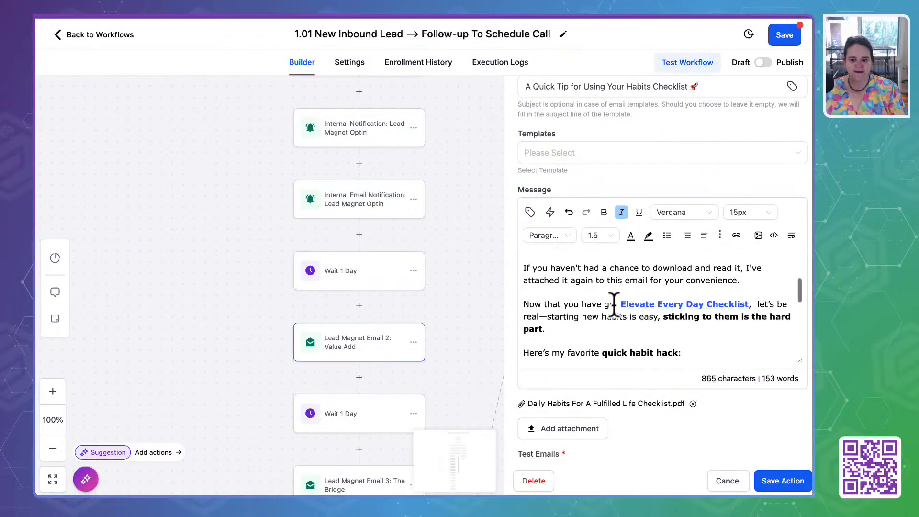
{"action": "scroll", "coordinate": [613, 304], "scroll_direction": "down", "scroll_amount": 3}
{"action": "scroll", "coordinate": [614, 304], "scroll_direction": "down", "scroll_amount": 3}
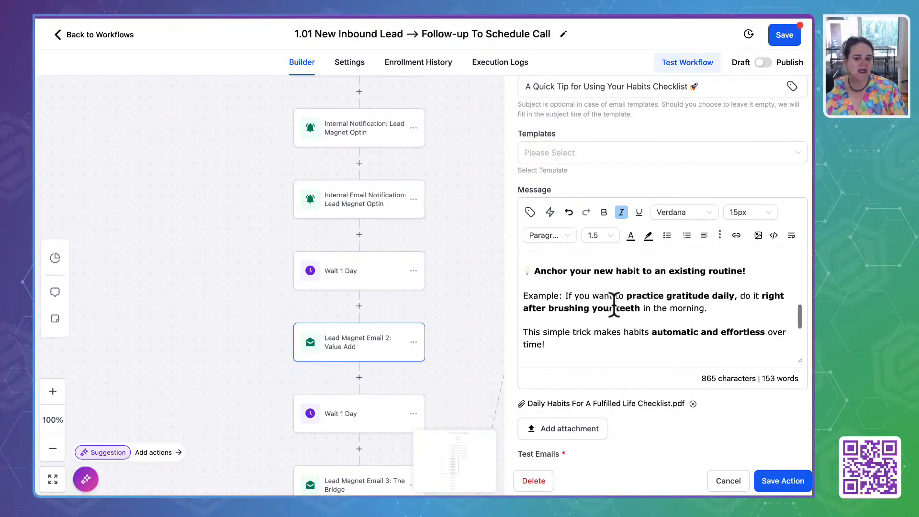
{"action": "scroll", "coordinate": [613, 304], "scroll_direction": "down", "scroll_amount": 2}
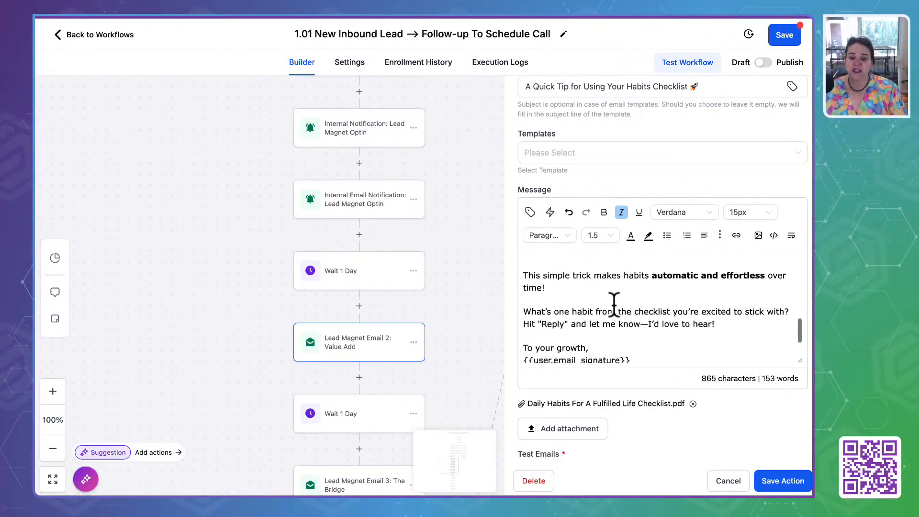
{"action": "left_click_drag", "start_coordinate": [726, 296], "coordinate": [521, 290]}
{"action": "scroll", "coordinate": [660, 301], "scroll_direction": "down", "scroll_amount": 1}
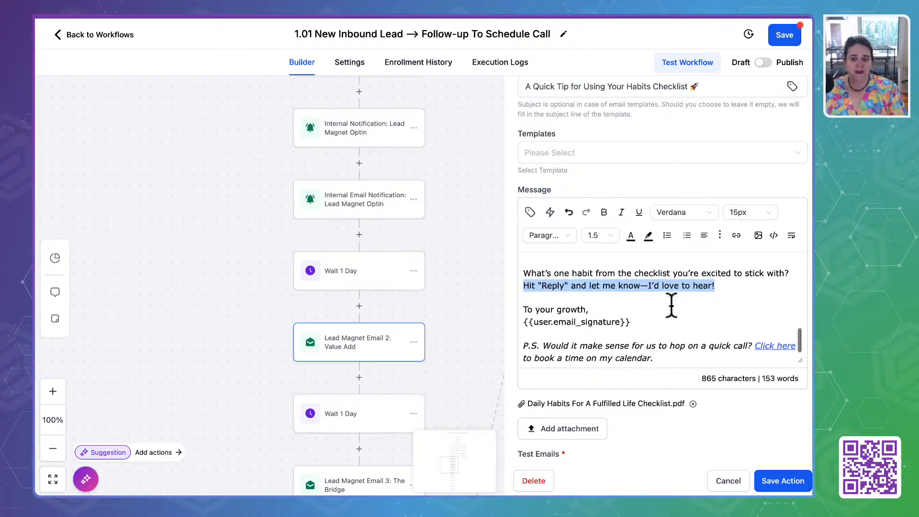
{"action": "left_click", "coordinate": [777, 344]}
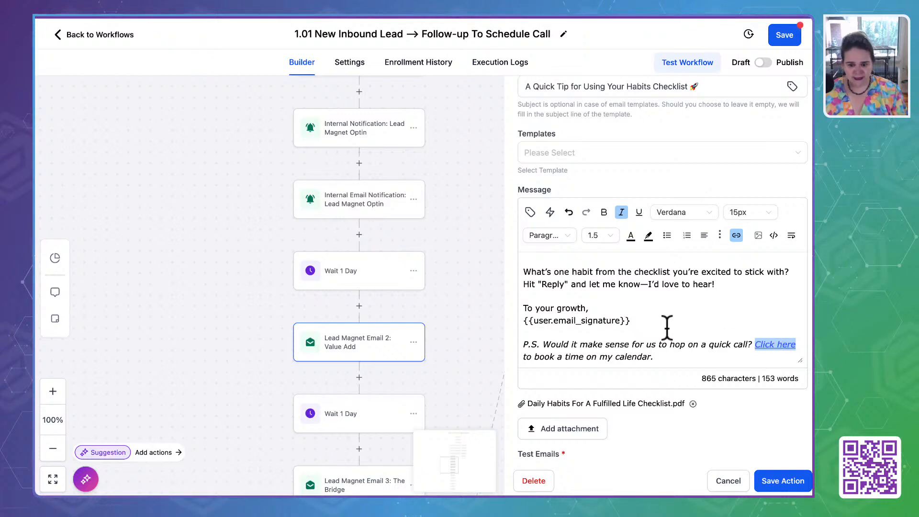
{"action": "scroll", "coordinate": [666, 328], "scroll_direction": "up", "scroll_amount": 10}
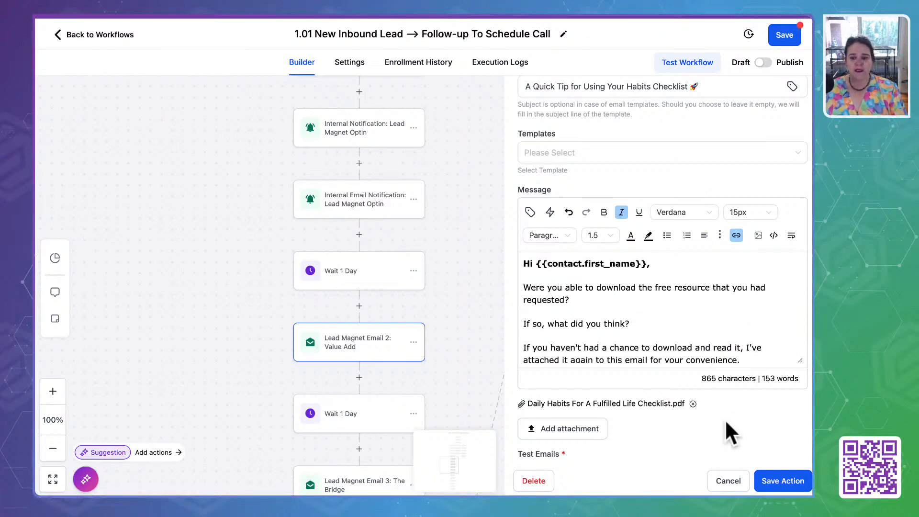
{"action": "left_click", "coordinate": [775, 483]}
Step: Review the Lead Magnet Email 3: The Bridge message, from its list of struggles through the closing calendar-booking link
{"action": "scroll", "coordinate": [307, 365], "scroll_direction": "down", "scroll_amount": 3}
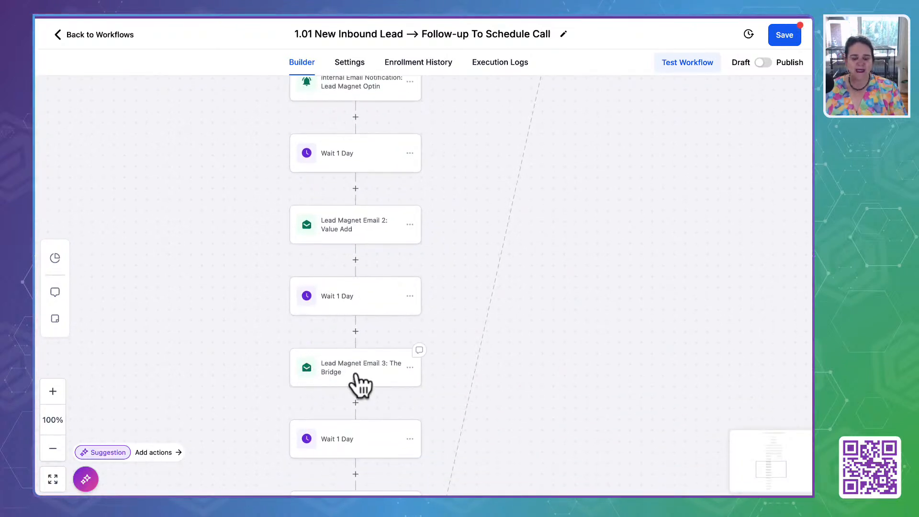
{"action": "left_click", "coordinate": [356, 379]}
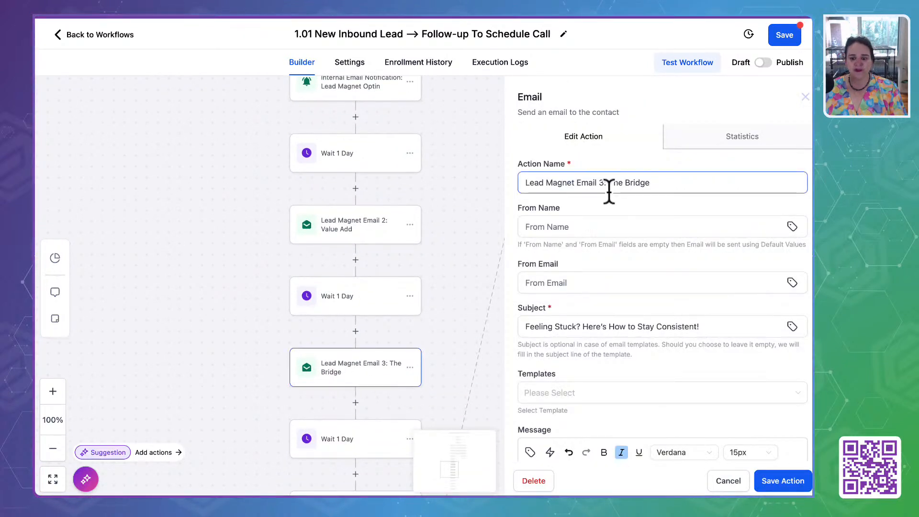
{"action": "scroll", "coordinate": [608, 191], "scroll_direction": "down", "scroll_amount": 4}
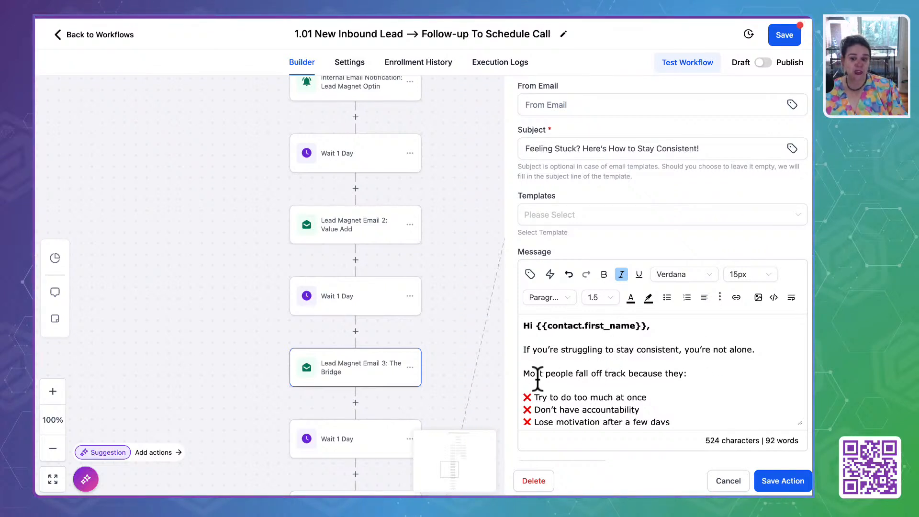
{"action": "scroll", "coordinate": [537, 378], "scroll_direction": "down", "scroll_amount": 2}
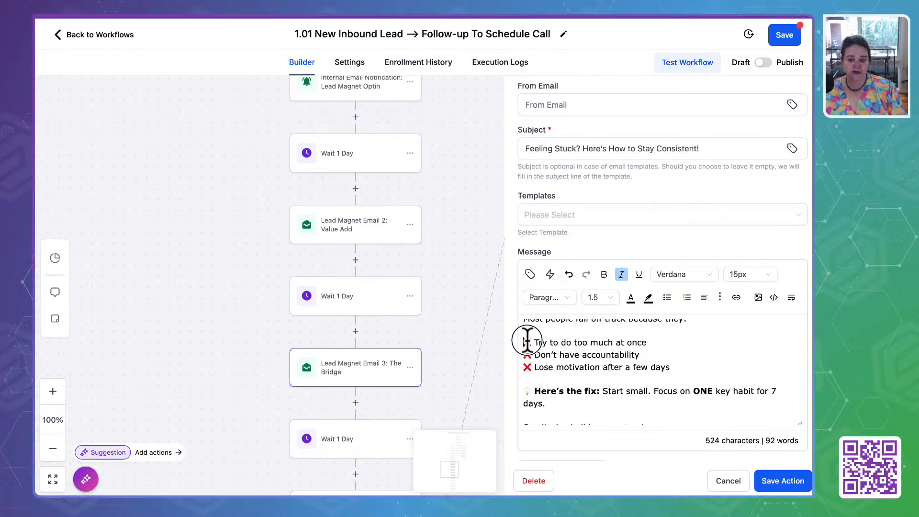
{"action": "left_click_drag", "start_coordinate": [523, 341], "coordinate": [691, 358]}
{"action": "scroll", "coordinate": [691, 356], "scroll_direction": "down", "scroll_amount": 1}
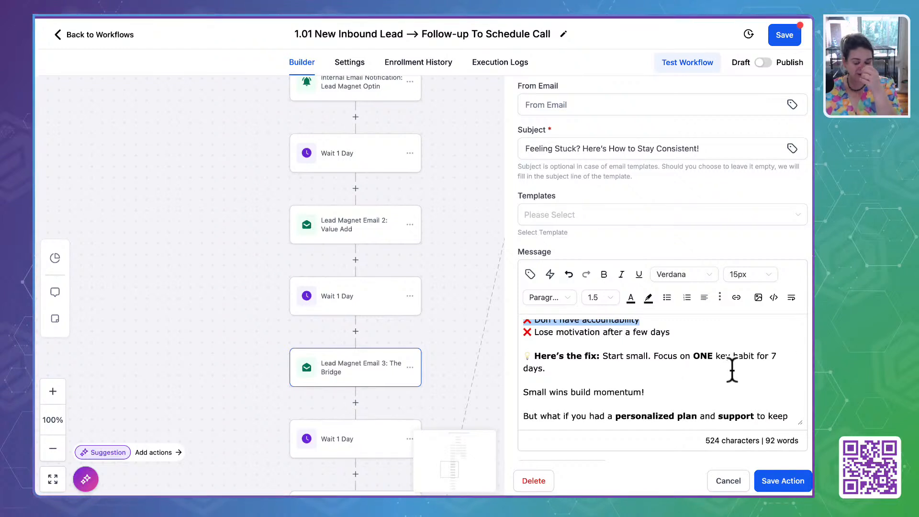
{"action": "scroll", "coordinate": [731, 362], "scroll_direction": "down", "scroll_amount": 2}
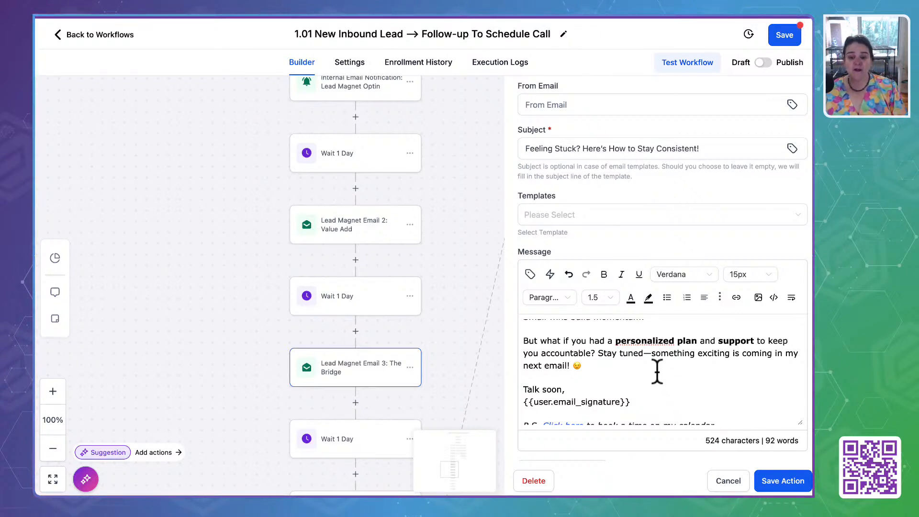
{"action": "scroll", "coordinate": [656, 371], "scroll_direction": "down", "scroll_amount": 1}
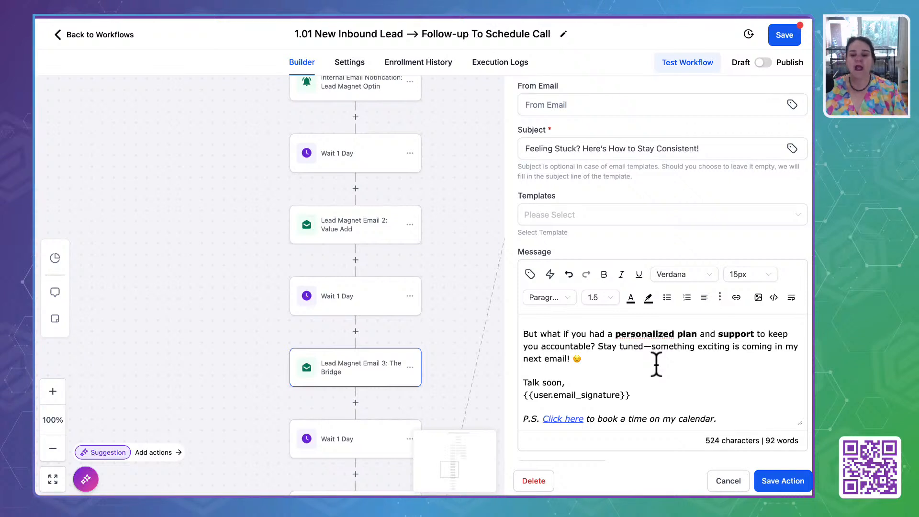
{"action": "double_click", "coordinate": [570, 418]}
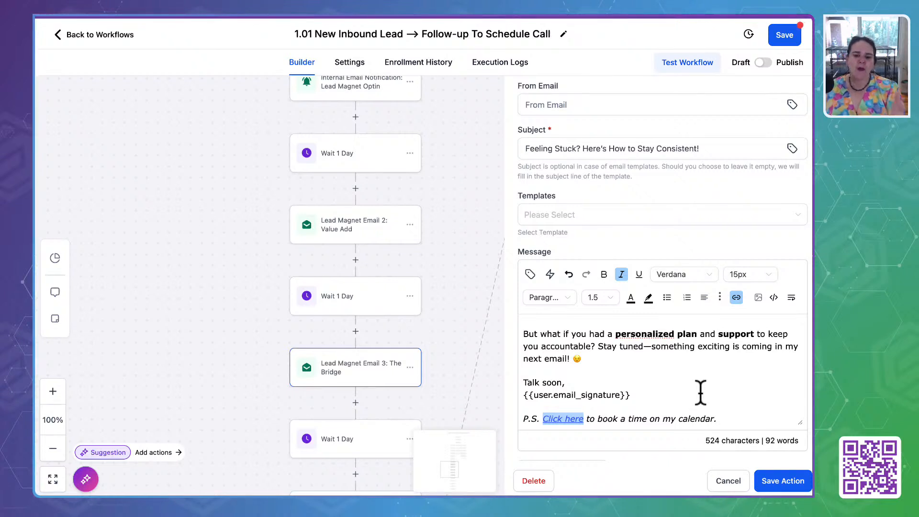
Step: Change "personalized" to the spelling "personalised" in the Lead Magnet Email 3: The Bridge message and save the action
{"action": "scroll", "coordinate": [660, 361], "scroll_direction": "up", "scroll_amount": 2}
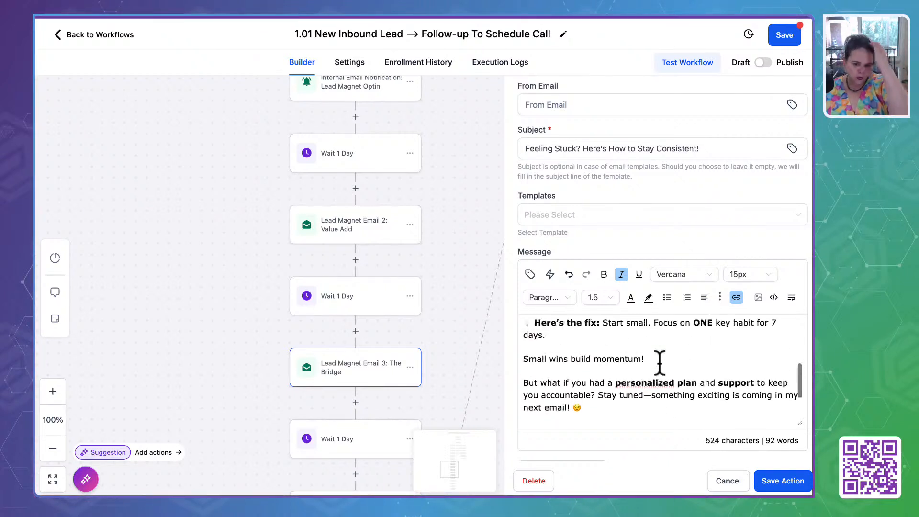
{"action": "left_click", "coordinate": [663, 396]}
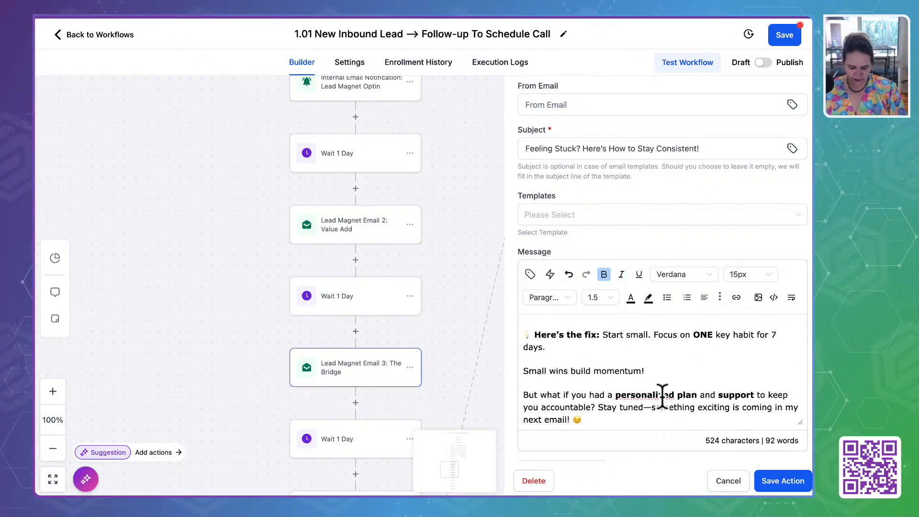
{"action": "key", "text": "BackSpace"}
{"action": "type", "text": "s"}
{"action": "scroll", "coordinate": [672, 416], "scroll_direction": "down", "scroll_amount": 4}
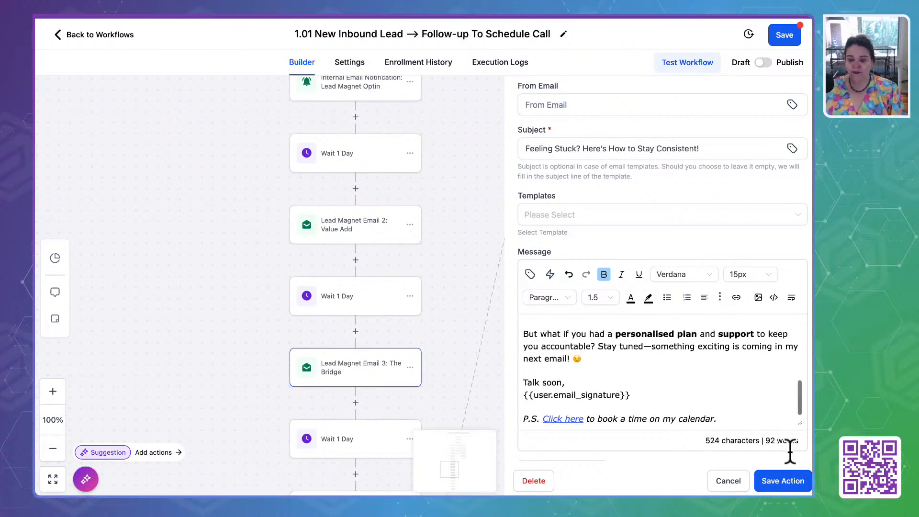
{"action": "left_click", "coordinate": [783, 481]}
Step: Review the free consultation text in the SMS action before Lead Magnet Email 4, and close it without saving
{"action": "scroll", "coordinate": [503, 353], "scroll_direction": "down", "scroll_amount": 5}
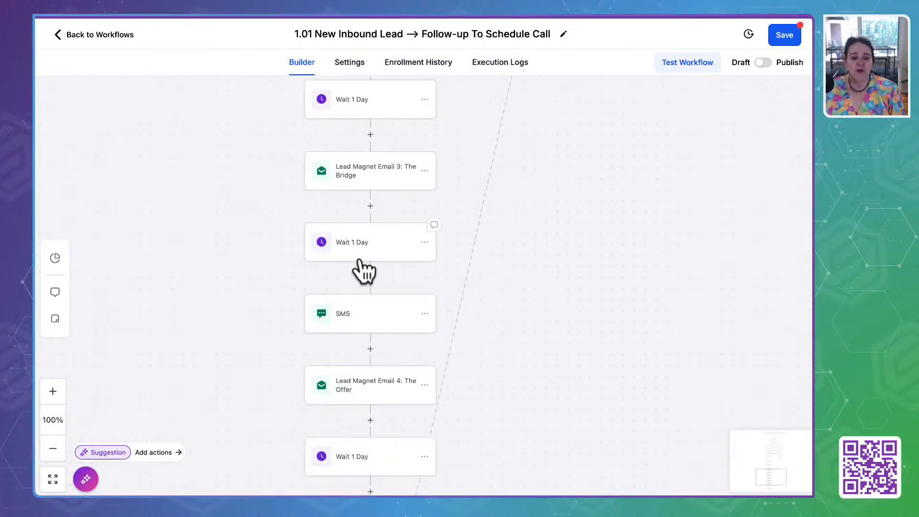
{"action": "left_click", "coordinate": [352, 314]}
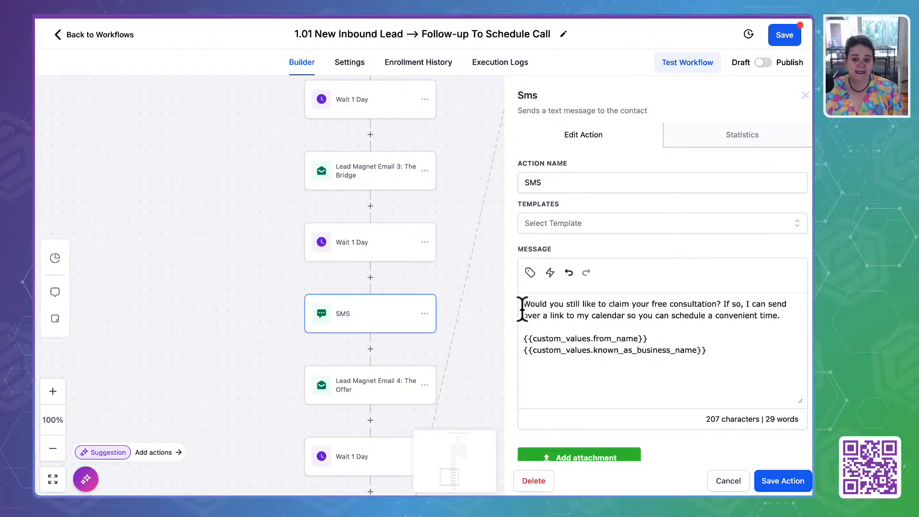
{"action": "left_click_drag", "start_coordinate": [525, 302], "coordinate": [763, 373]}
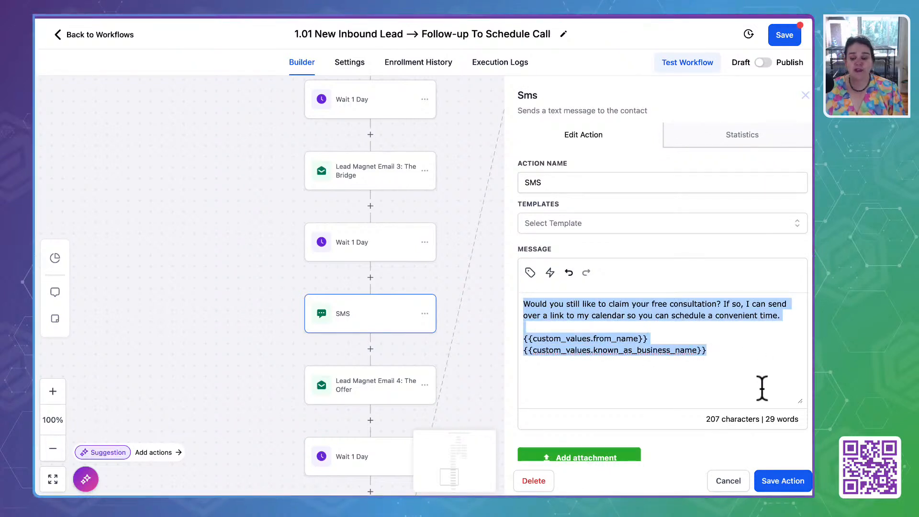
{"action": "scroll", "coordinate": [761, 386], "scroll_direction": "down", "scroll_amount": 2}
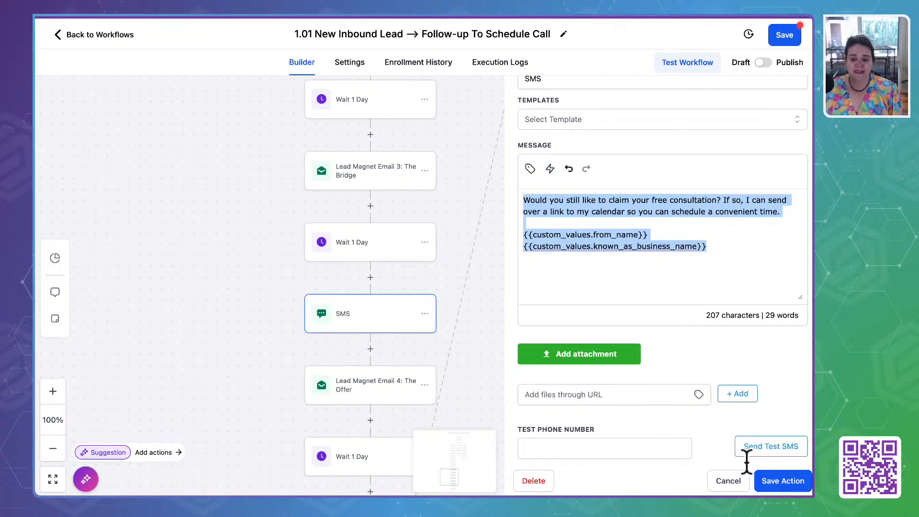
{"action": "left_click", "coordinate": [726, 479]}
Step: Change "Customize" to "Customise" in the Lead Magnet Email 4: The Offer message, check it through the signature, and save the action
{"action": "left_click", "coordinate": [368, 401]}
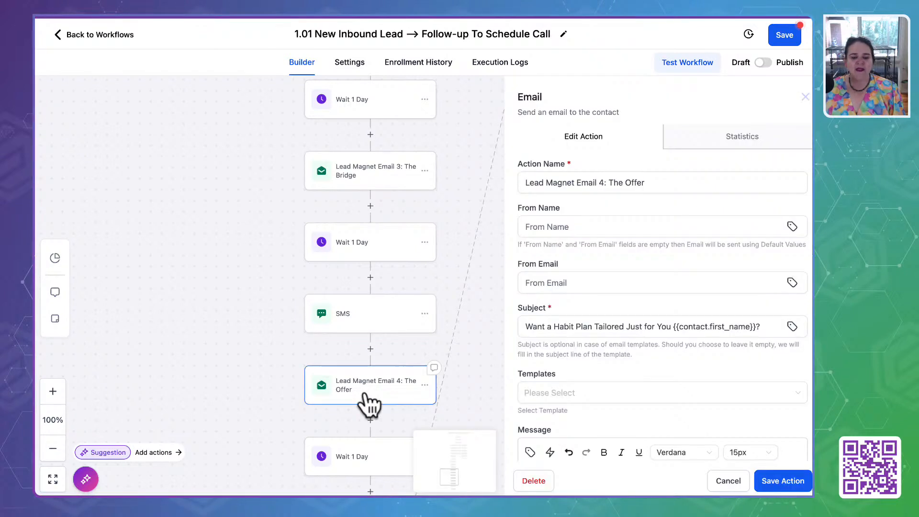
{"action": "left_click", "coordinate": [608, 282]}
{"action": "scroll", "coordinate": [607, 278], "scroll_direction": "down", "scroll_amount": 3}
{"action": "scroll", "coordinate": [606, 278], "scroll_direction": "down", "scroll_amount": 2}
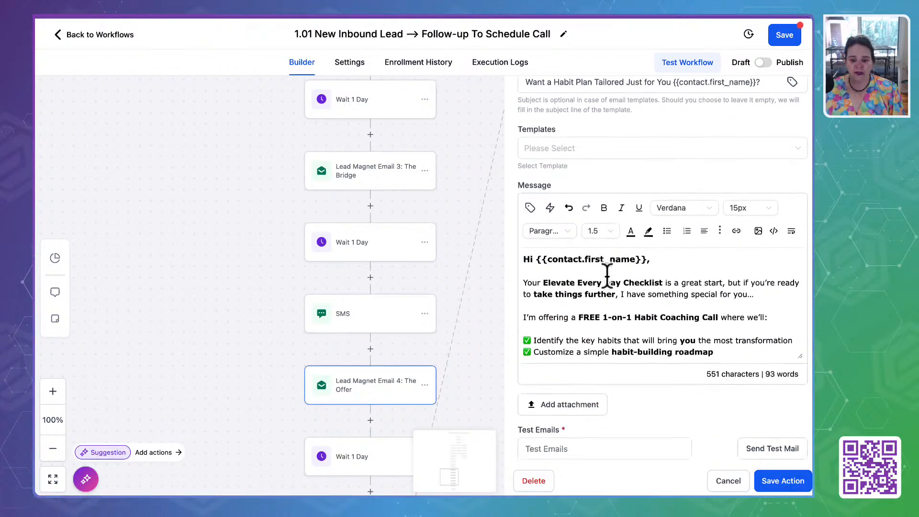
{"action": "scroll", "coordinate": [604, 319], "scroll_direction": "down", "scroll_amount": 3}
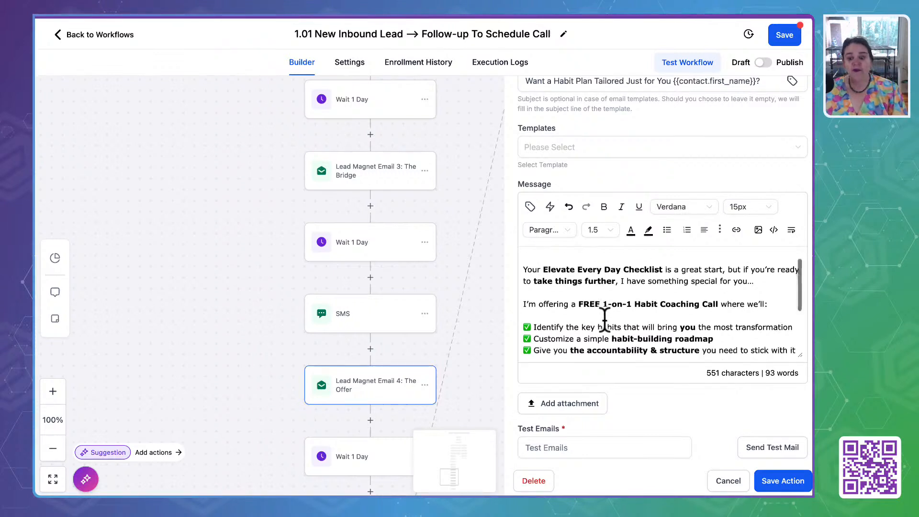
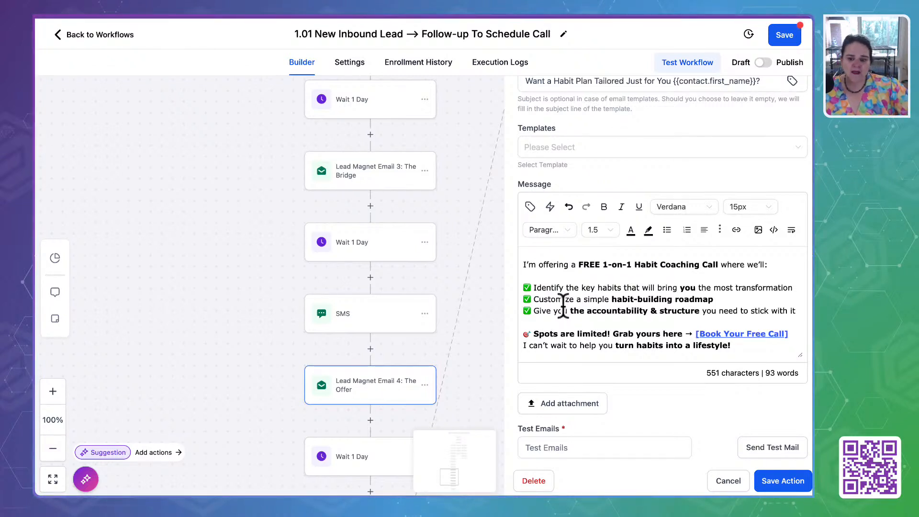
{"action": "left_click", "coordinate": [569, 301]}
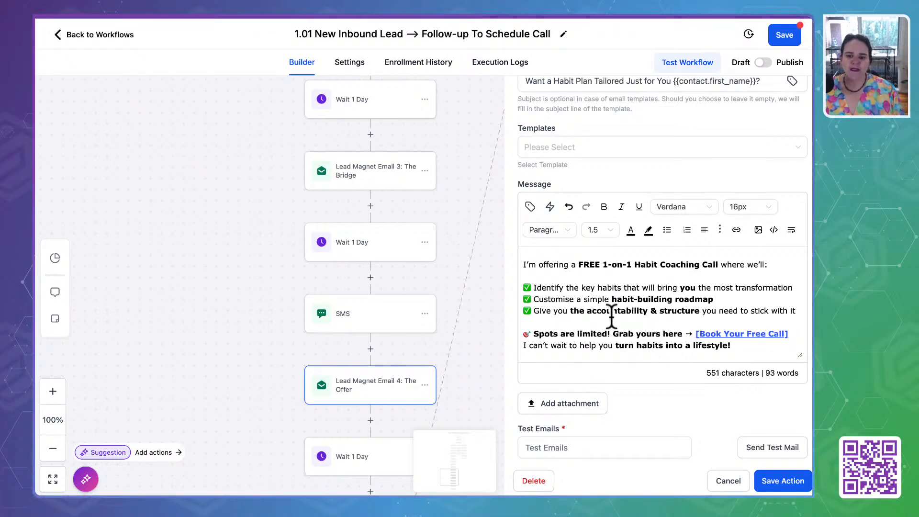
{"action": "scroll", "coordinate": [593, 320], "scroll_direction": "down", "scroll_amount": 1}
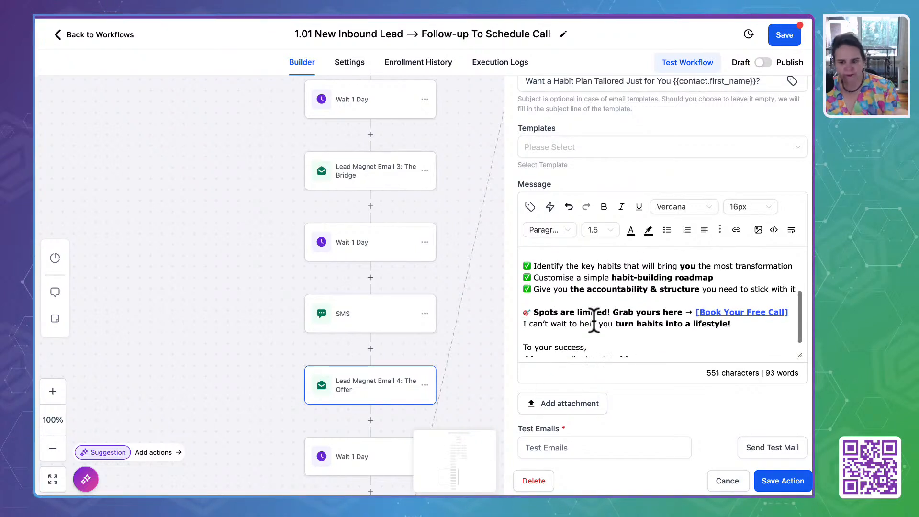
{"action": "scroll", "coordinate": [594, 320], "scroll_direction": "down", "scroll_amount": 1}
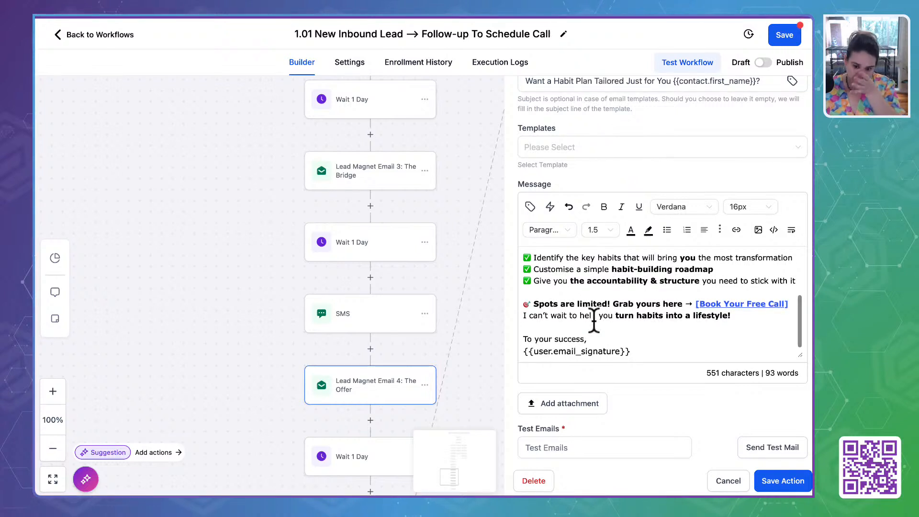
{"action": "left_click", "coordinate": [788, 482]}
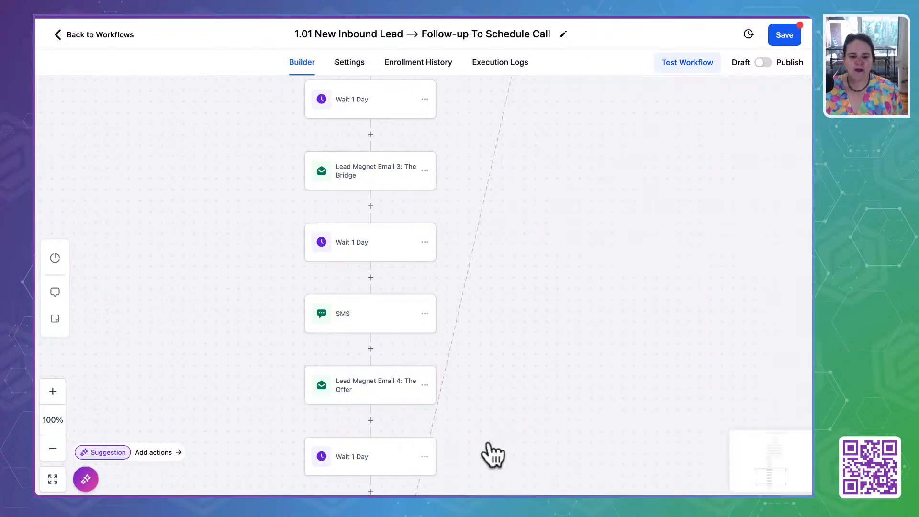
Step: Check the Wait 1 Day settings after Lead Magnet Email 4, and review the Lead Magnet Email 5: Scarcity message, closing both without saving
{"action": "left_click", "coordinate": [379, 462]}
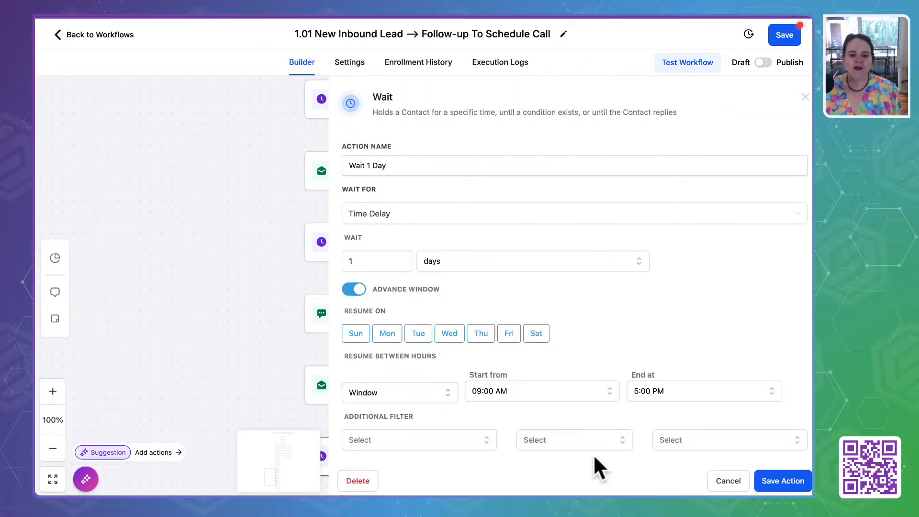
{"action": "left_click", "coordinate": [726, 481]}
{"action": "left_click_drag", "start_coordinate": [547, 443], "coordinate": [601, 194]}
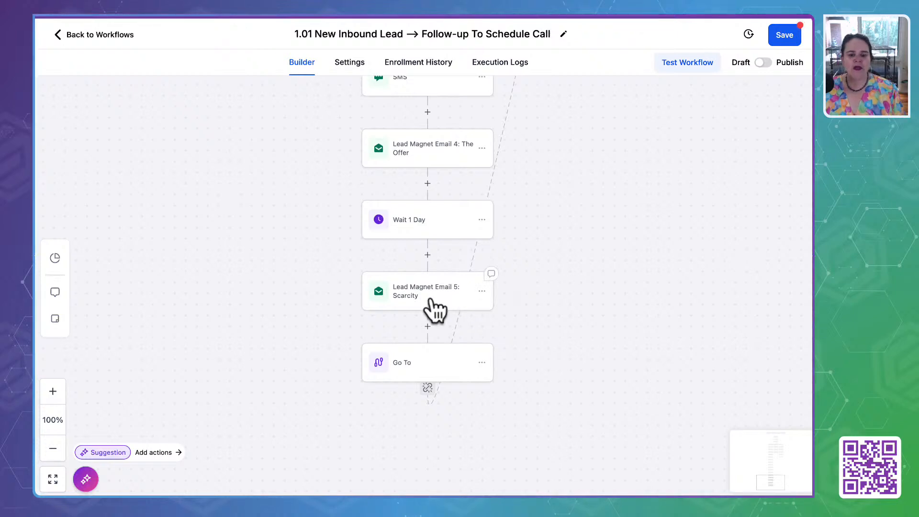
{"action": "left_click", "coordinate": [435, 309]}
{"action": "left_click", "coordinate": [619, 322]}
{"action": "scroll", "coordinate": [619, 325], "scroll_direction": "down", "scroll_amount": 4}
{"action": "scroll", "coordinate": [619, 330], "scroll_direction": "down", "scroll_amount": 3}
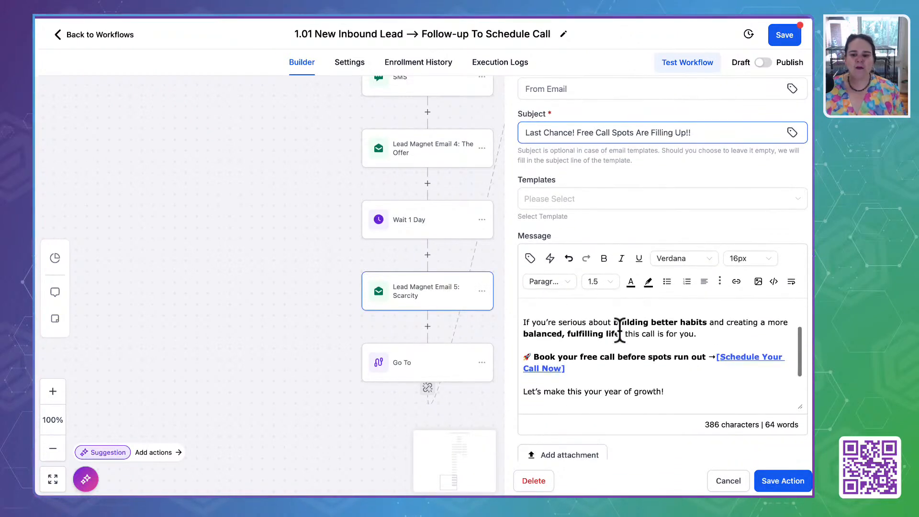
{"action": "scroll", "coordinate": [619, 330], "scroll_direction": "up", "scroll_amount": 2}
{"action": "scroll", "coordinate": [619, 330], "scroll_direction": "down", "scroll_amount": 4}
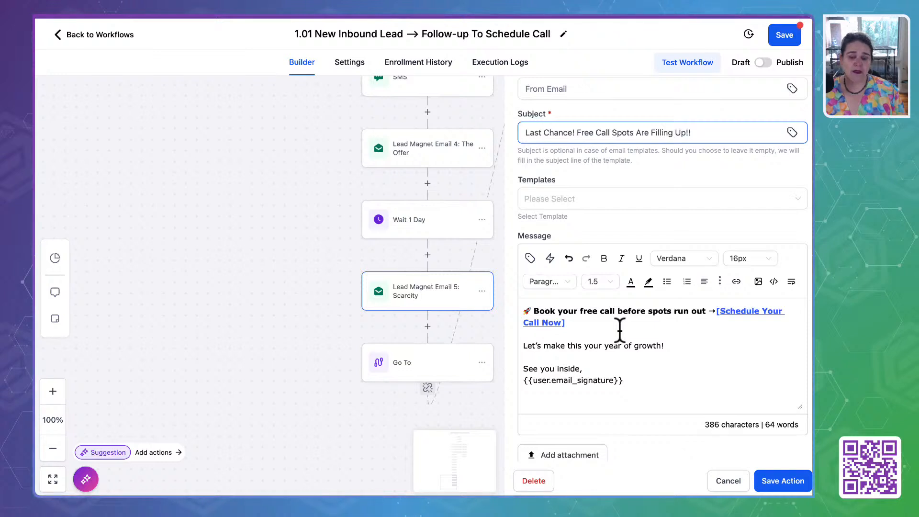
{"action": "left_click", "coordinate": [729, 481]}
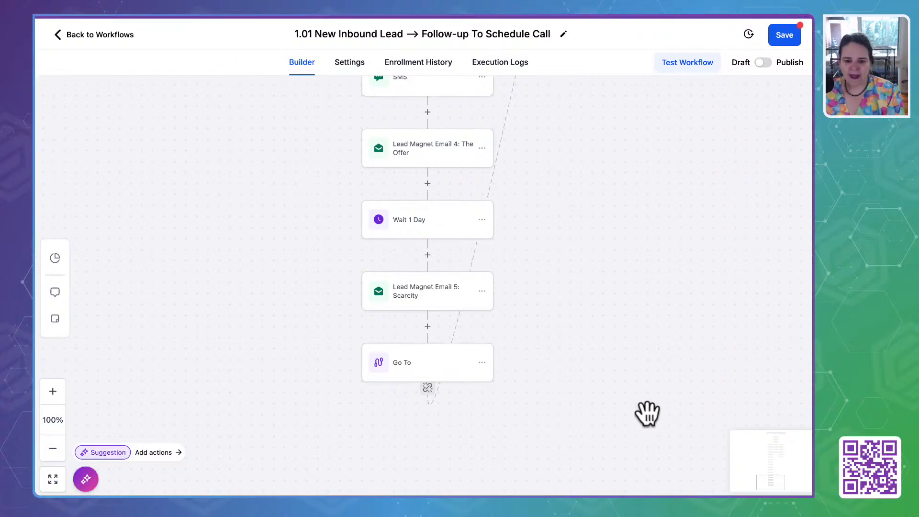
Step: Review the sender fields, subject and message of Website Contact Form Email 1 in the Website Contact Us Form branch
{"action": "left_click_drag", "start_coordinate": [576, 192], "coordinate": [515, 335]}
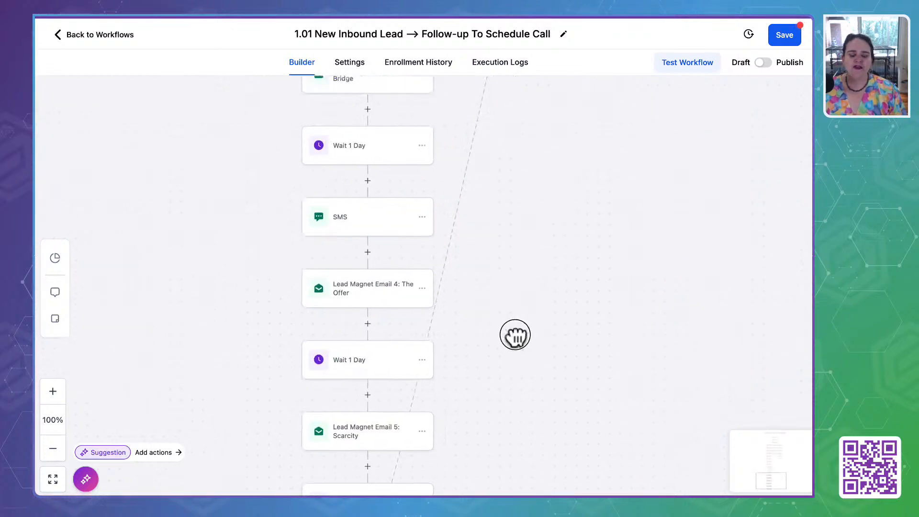
{"action": "left_click_drag", "start_coordinate": [551, 191], "coordinate": [550, 361]}
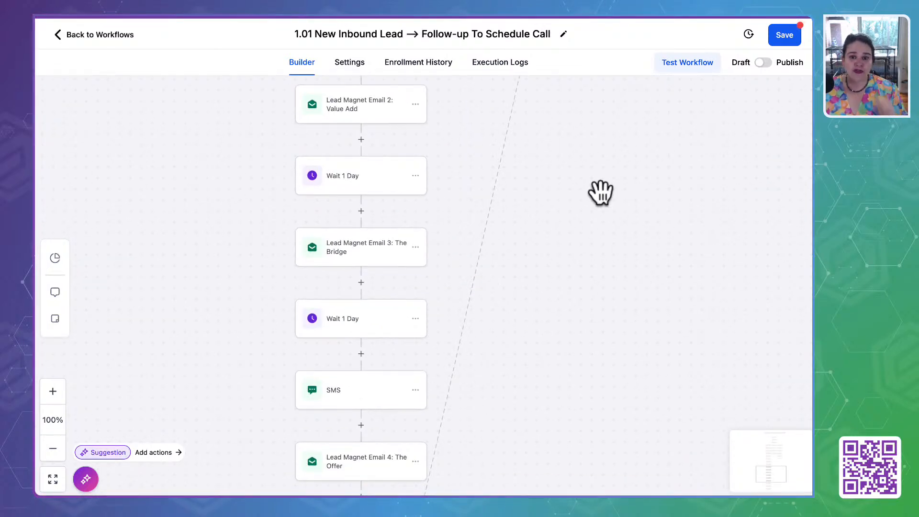
{"action": "left_click_drag", "start_coordinate": [600, 193], "coordinate": [559, 330]}
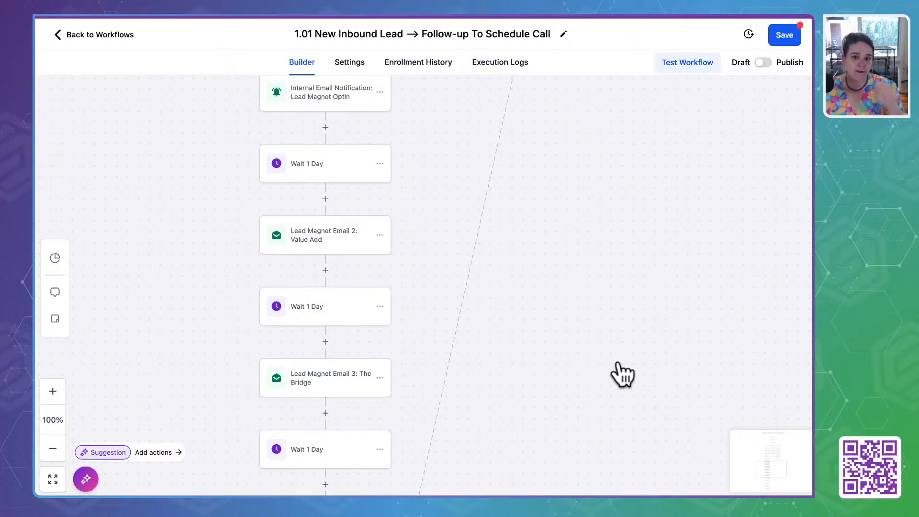
{"action": "left_click_drag", "start_coordinate": [605, 271], "coordinate": [605, 435]}
{"action": "left_click_drag", "start_coordinate": [474, 162], "coordinate": [474, 479]}
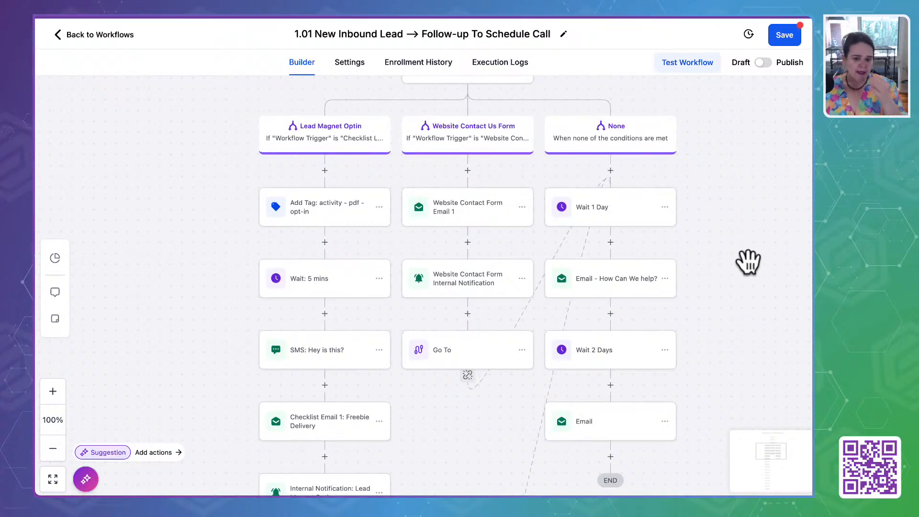
{"action": "left_click", "coordinate": [453, 218]}
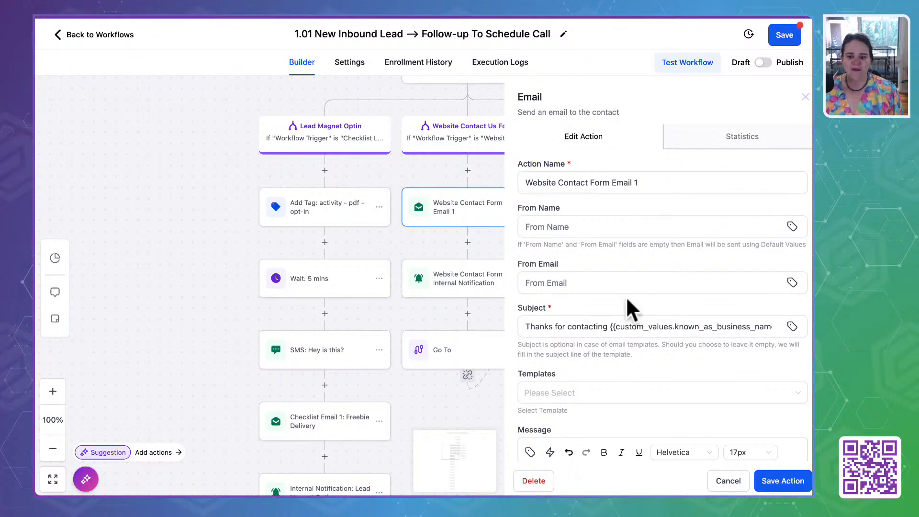
{"action": "scroll", "coordinate": [625, 297], "scroll_direction": "down", "scroll_amount": 4}
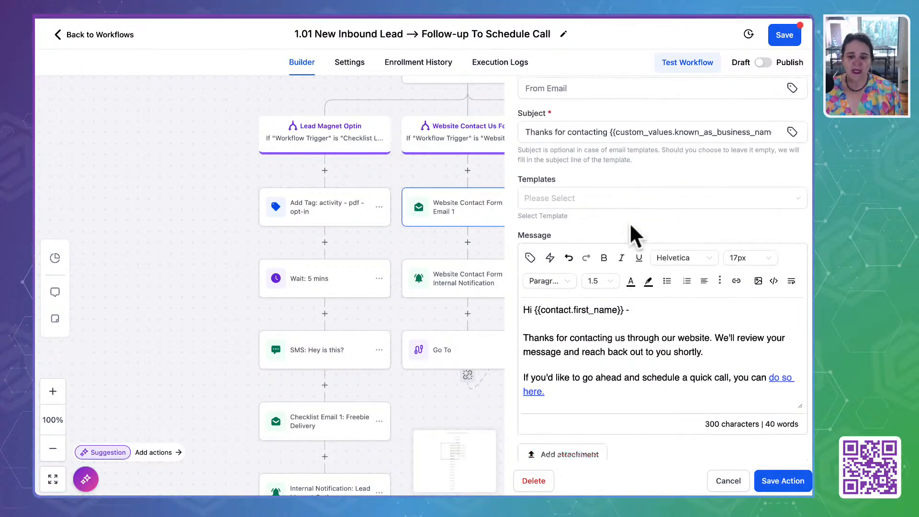
{"action": "scroll", "coordinate": [630, 222], "scroll_direction": "up", "scroll_amount": 4}
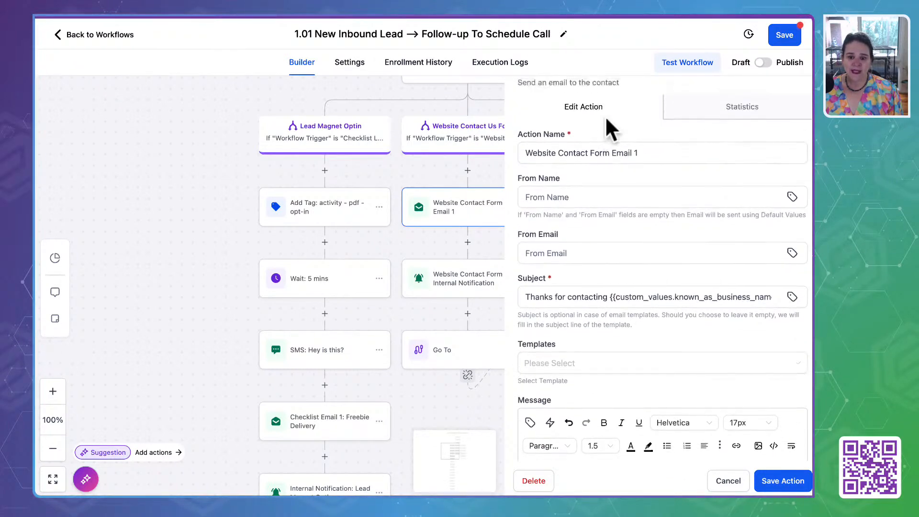
{"action": "left_click", "coordinate": [584, 192]}
{"action": "scroll", "coordinate": [579, 191], "scroll_direction": "down", "scroll_amount": 2}
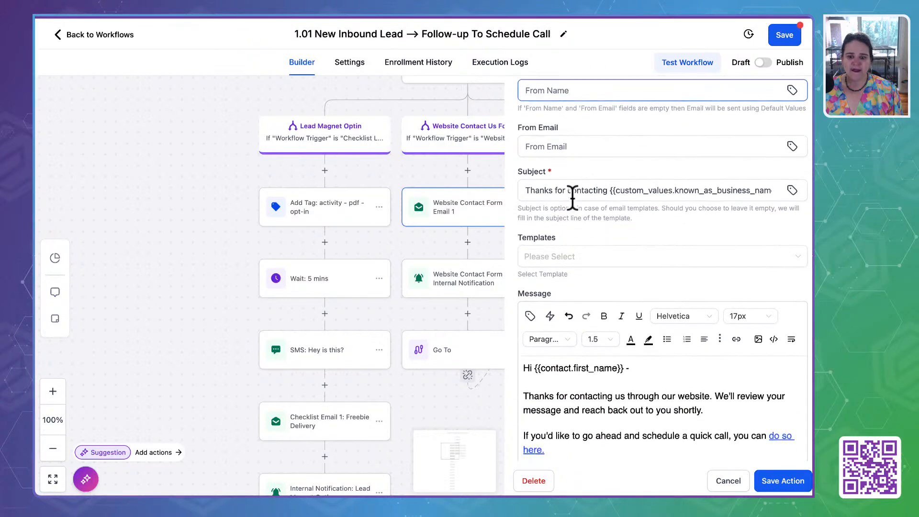
{"action": "scroll", "coordinate": [706, 226], "scroll_direction": "down", "scroll_amount": 2}
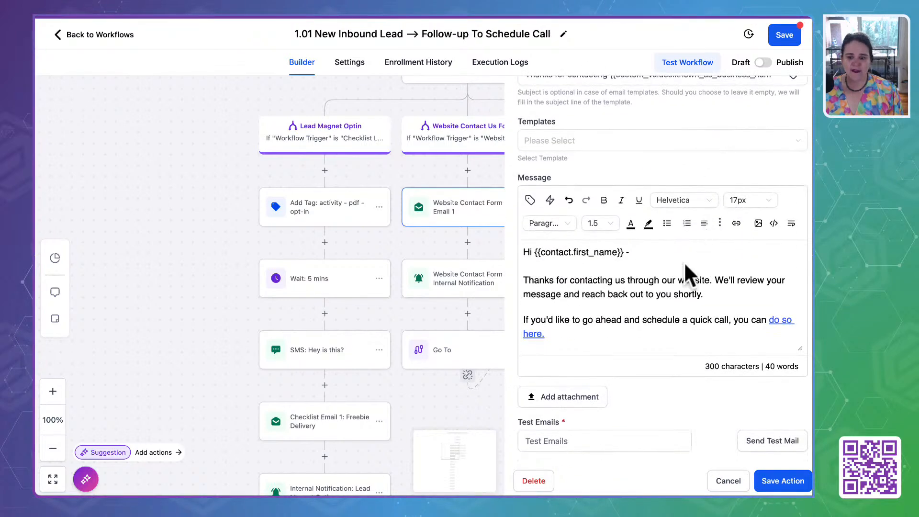
Step: Check the link settings behind "do so here." and the signature in the message, and close the email without saving
{"action": "left_click", "coordinate": [776, 323]}
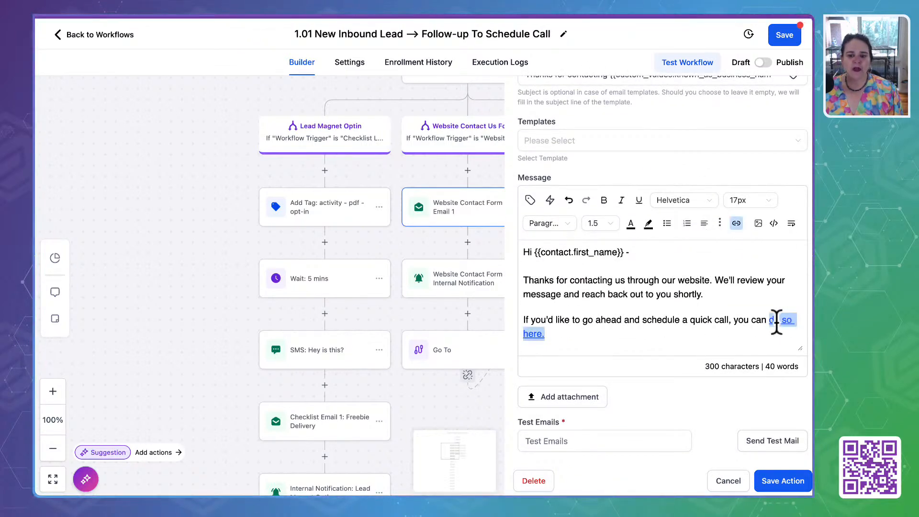
{"action": "left_click", "coordinate": [738, 224]}
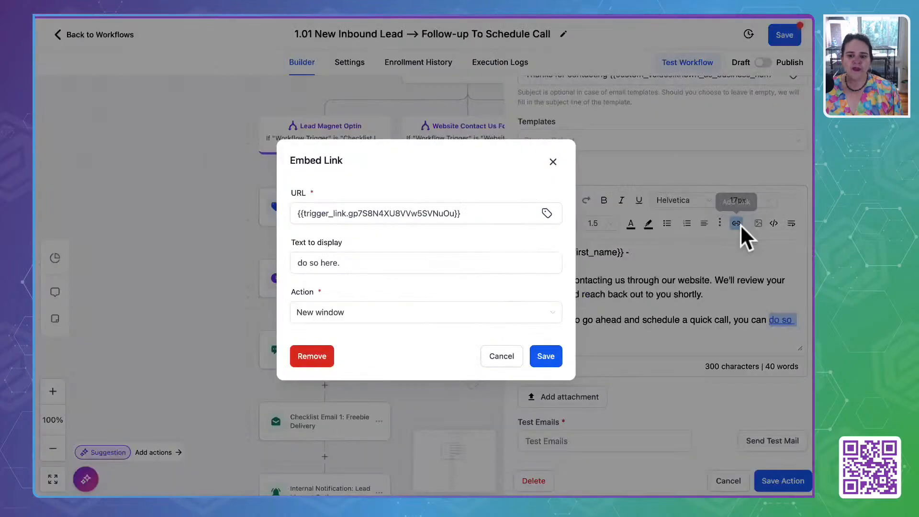
{"action": "left_click", "coordinate": [508, 364]}
{"action": "scroll", "coordinate": [636, 291], "scroll_direction": "down", "scroll_amount": 3}
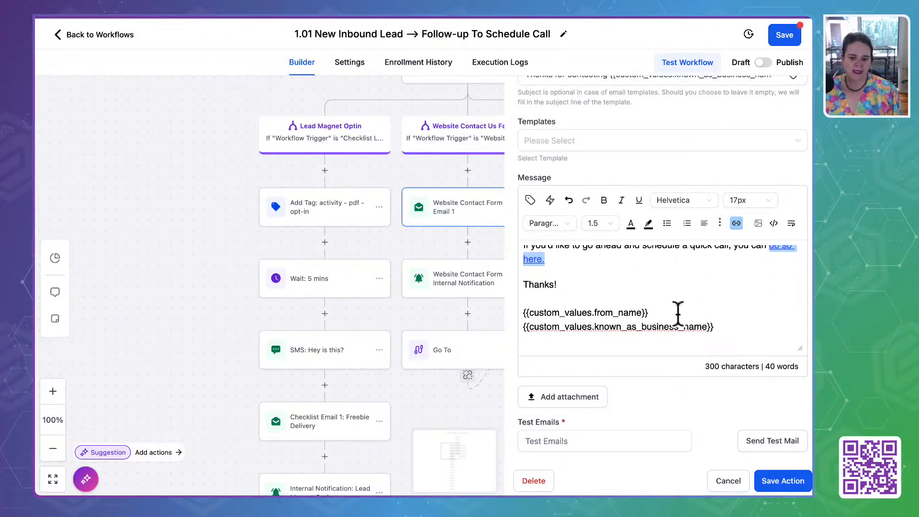
{"action": "scroll", "coordinate": [722, 315], "scroll_direction": "up", "scroll_amount": 3}
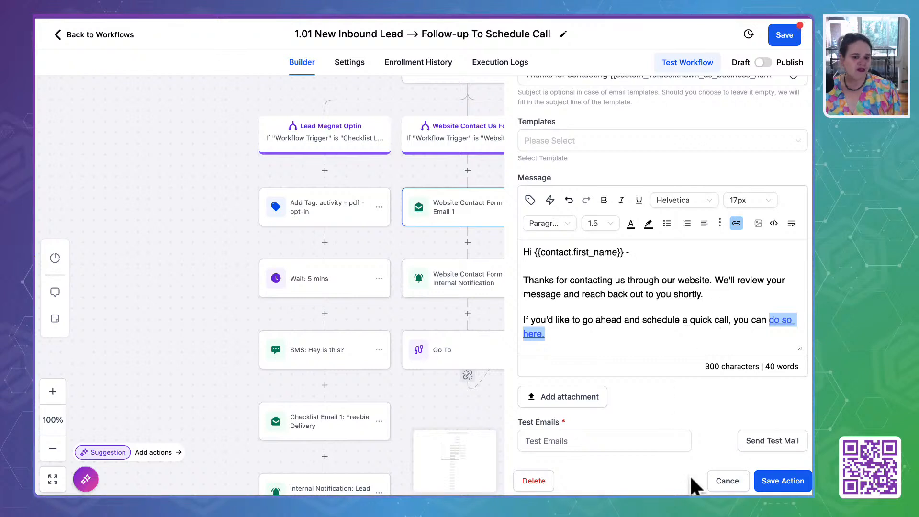
{"action": "left_click", "coordinate": [728, 481]}
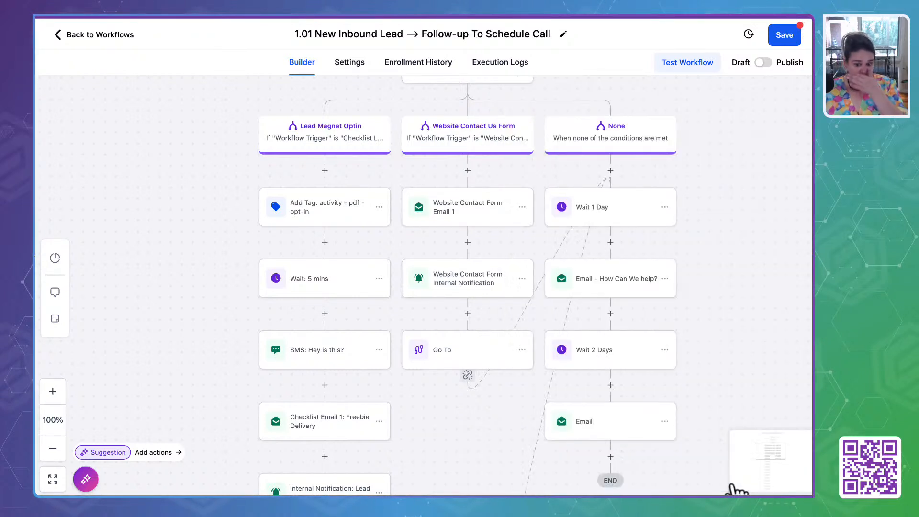
Step: Review the title and message of the Website Contact Form Internal Notification, and save the action
{"action": "left_click", "coordinate": [466, 286]}
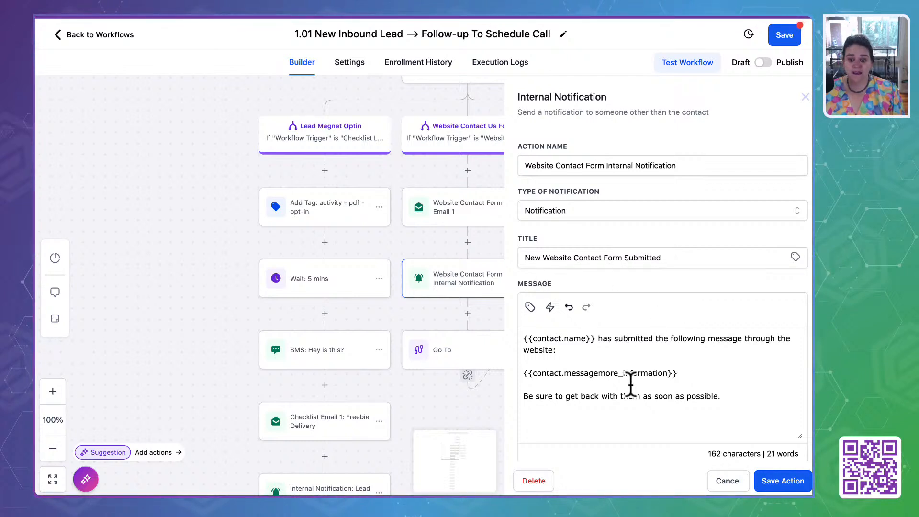
{"action": "scroll", "coordinate": [681, 405], "scroll_direction": "down", "scroll_amount": 2}
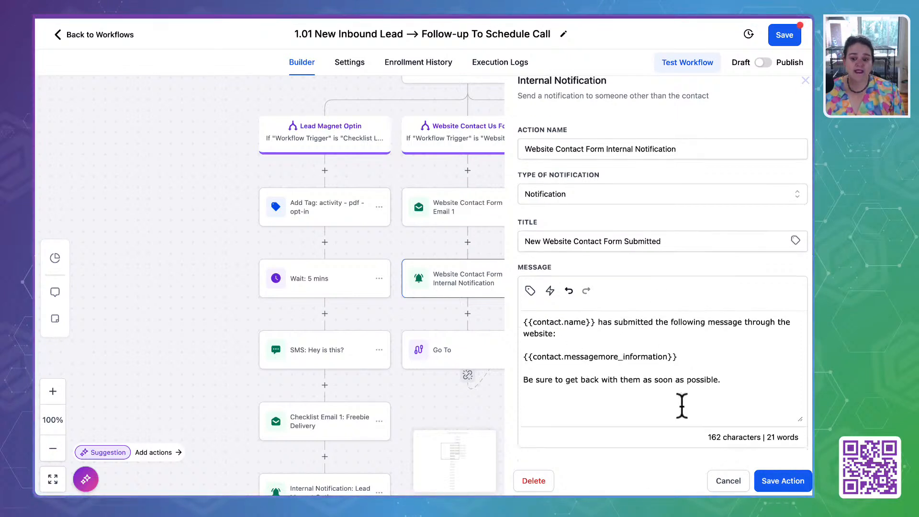
{"action": "left_click", "coordinate": [782, 480]}
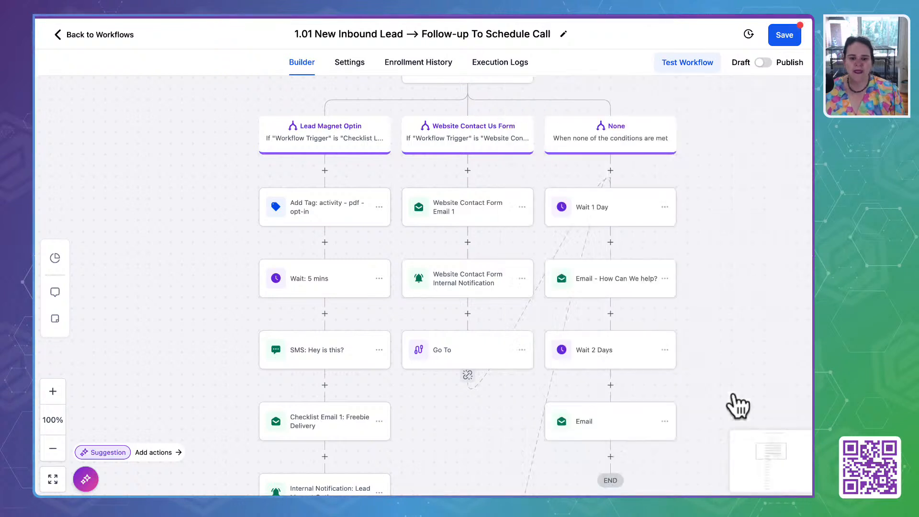
Step: Copy the Website Contact Form Internal Notification action on its own and paste the duplicate directly below the original
{"action": "left_click", "coordinate": [522, 279]}
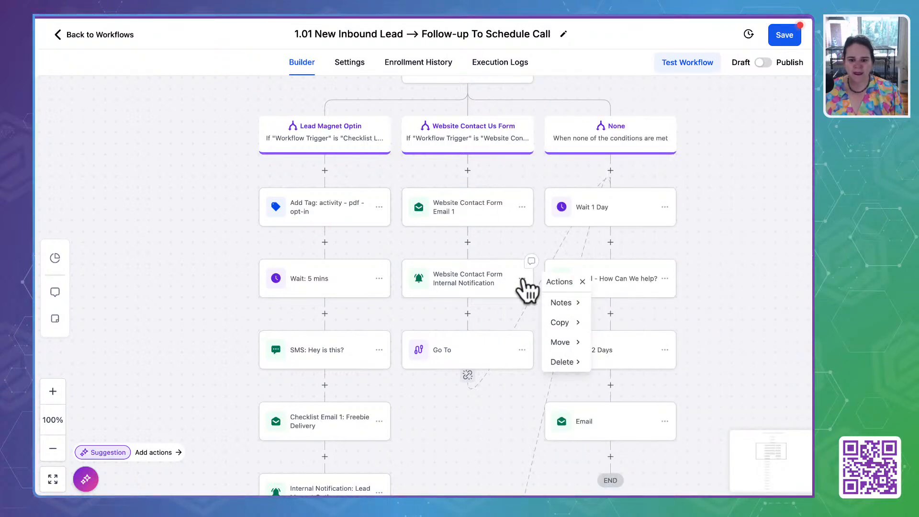
{"action": "left_click", "coordinate": [560, 322]}
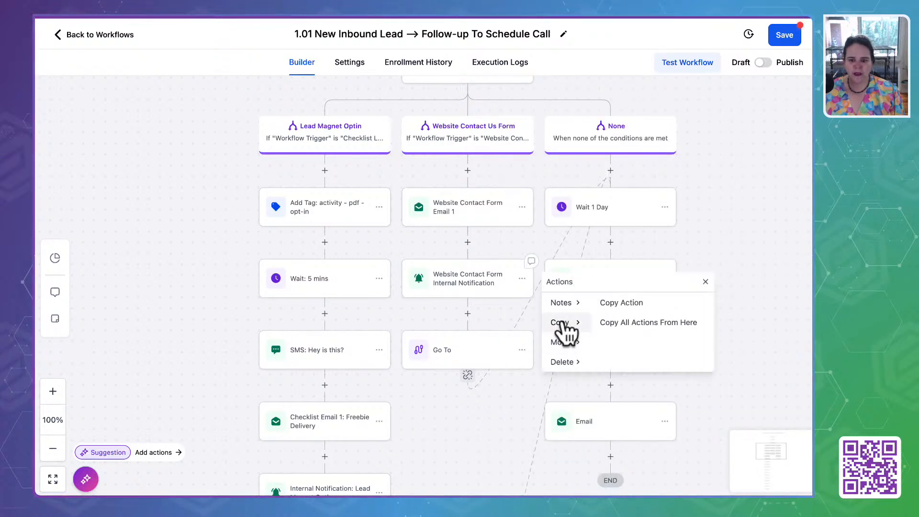
{"action": "left_click", "coordinate": [621, 303]}
{"action": "left_click", "coordinate": [468, 313]}
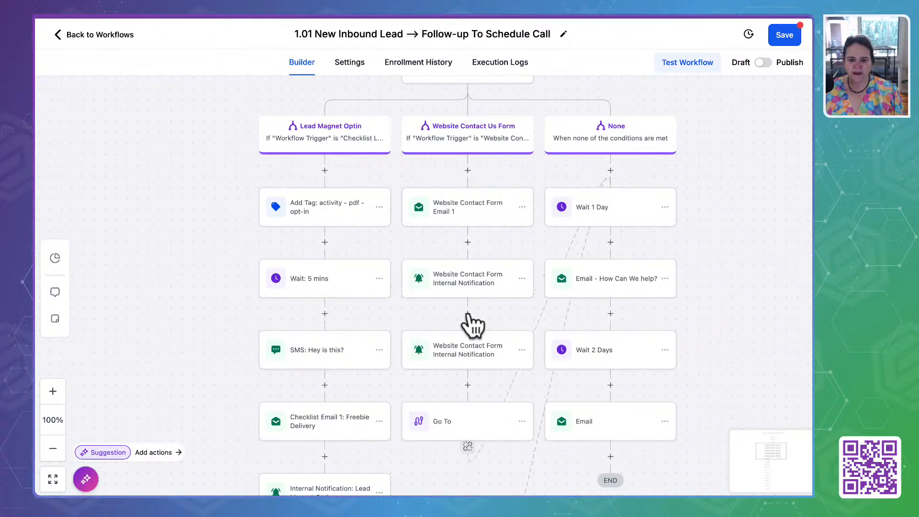
{"action": "left_click", "coordinate": [468, 354]}
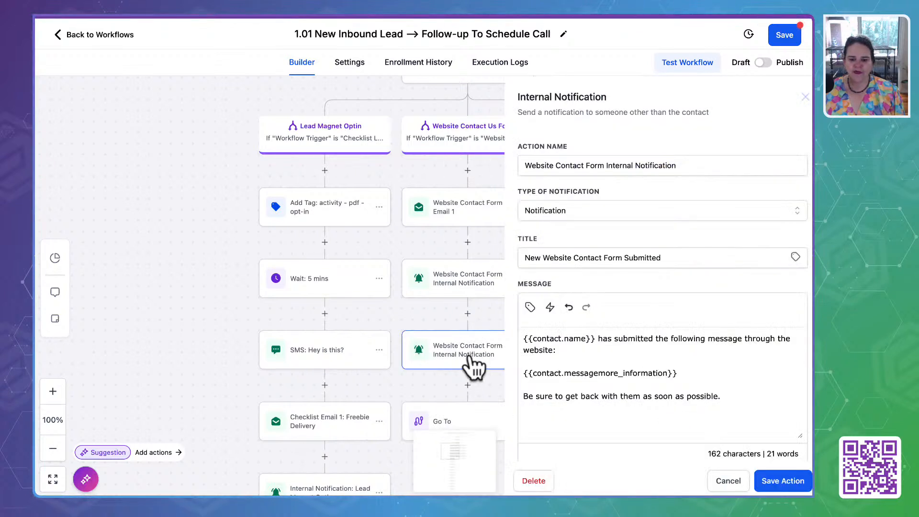
{"action": "left_click", "coordinate": [565, 211]}
{"action": "left_click", "coordinate": [550, 236]}
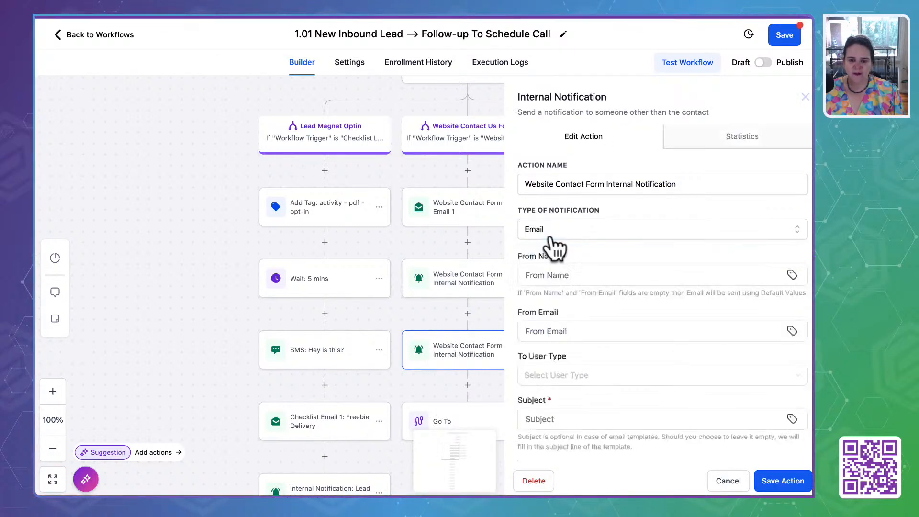
{"action": "scroll", "coordinate": [579, 346], "scroll_direction": "down", "scroll_amount": 5}
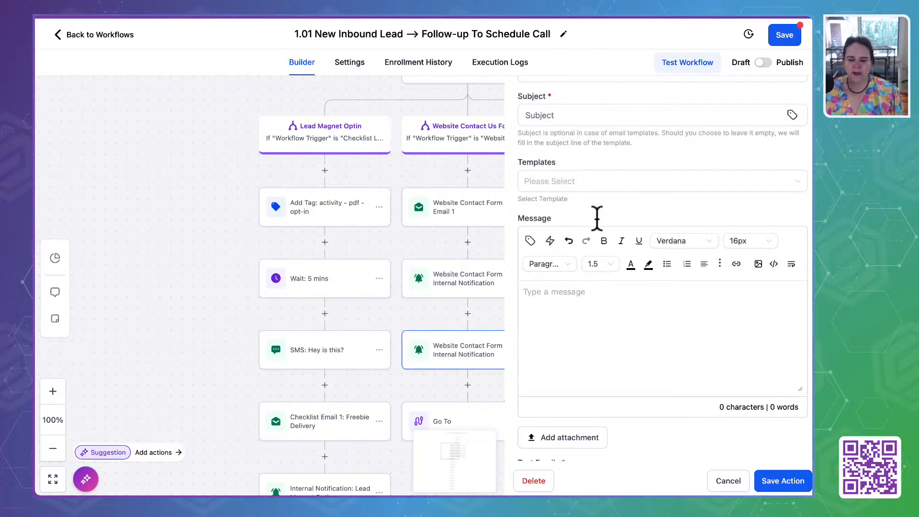
{"action": "scroll", "coordinate": [595, 223], "scroll_direction": "up", "scroll_amount": 5}
Step: Set the duplicate notification's type to Email and fill its message with the text copied from the original Website Contact Form Internal Notification
{"action": "left_click", "coordinate": [455, 275]}
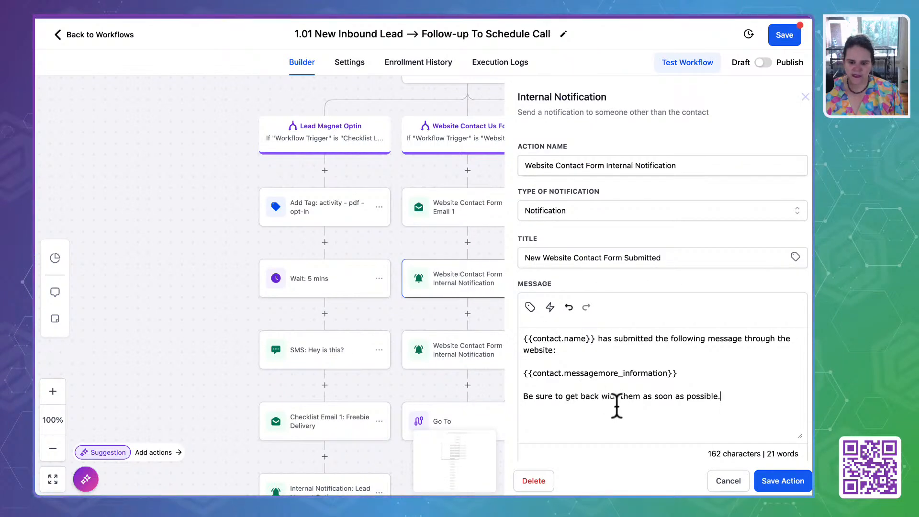
{"action": "key", "text": "ctrl+a"}
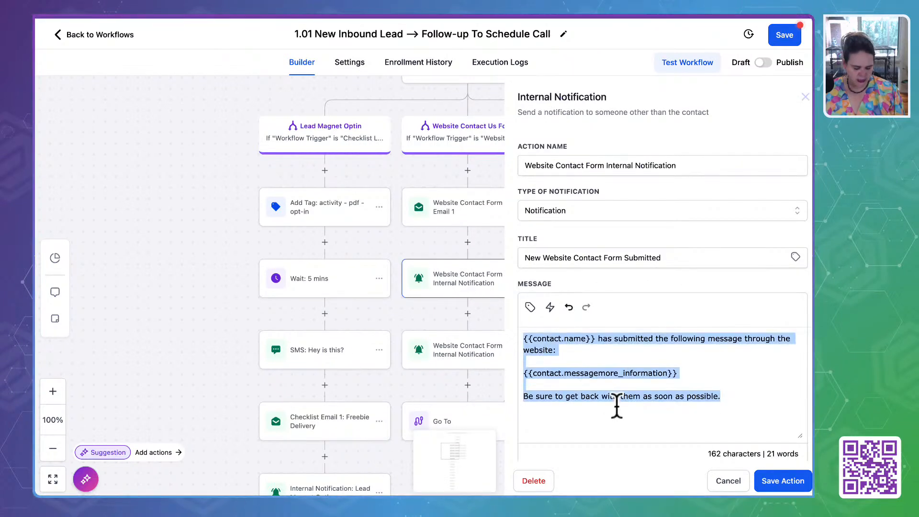
{"action": "left_click", "coordinate": [447, 355]}
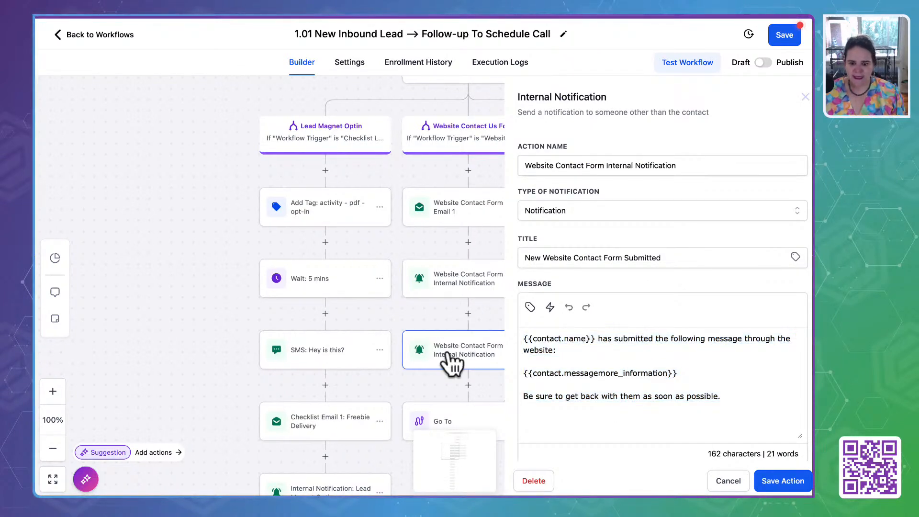
{"action": "left_click", "coordinate": [577, 213]}
{"action": "left_click", "coordinate": [551, 235]}
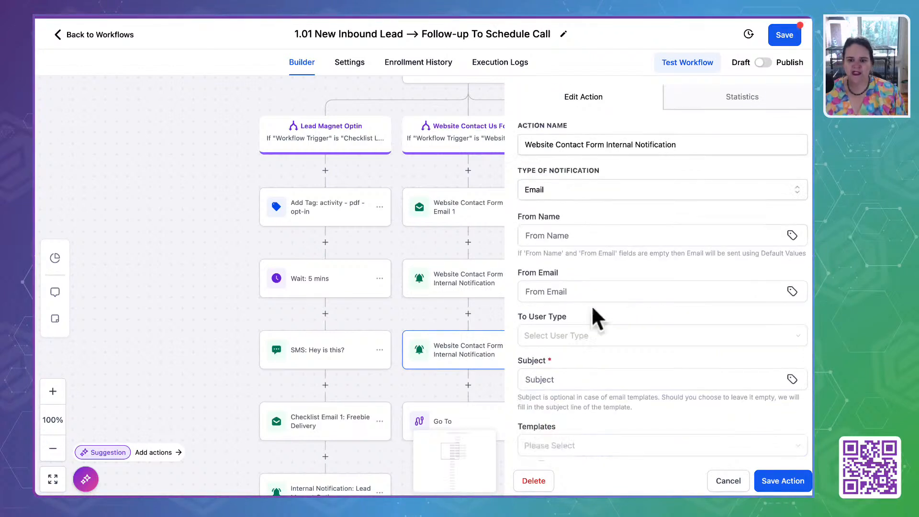
{"action": "scroll", "coordinate": [593, 308], "scroll_direction": "down", "scroll_amount": 6}
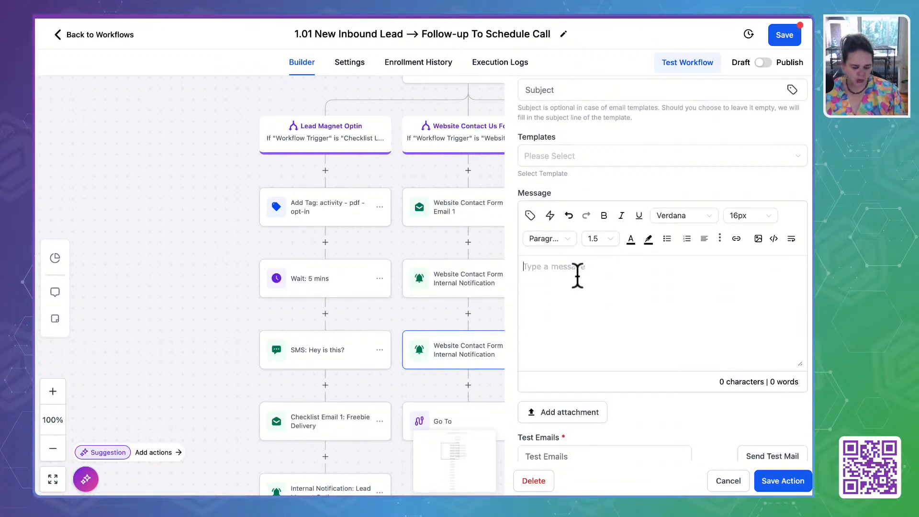
{"action": "key", "text": "ctrl+v"}
Step: Enter "Contact Us Form Complete. Please Follow-up" as the subject of the duplicate's email notification
{"action": "scroll", "coordinate": [601, 287], "scroll_direction": "up", "scroll_amount": 3}
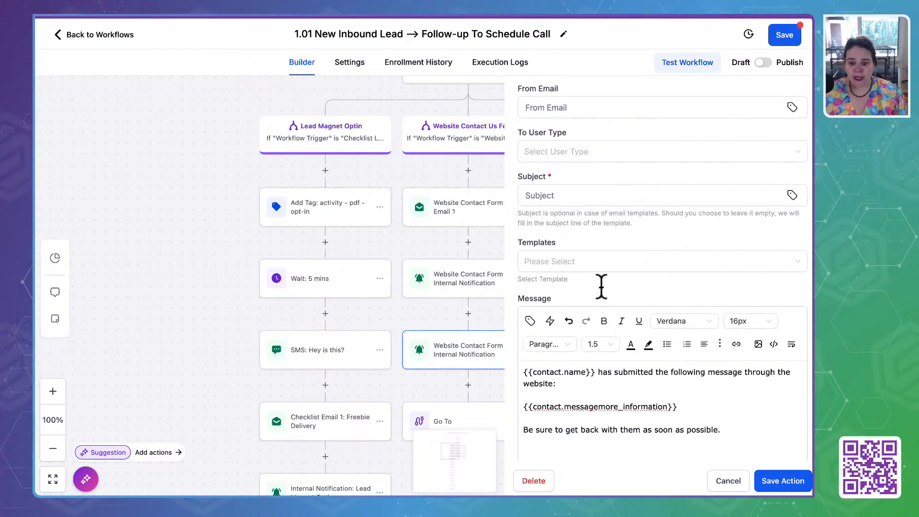
{"action": "left_click", "coordinate": [578, 195]}
{"action": "type", "text": "Co"}
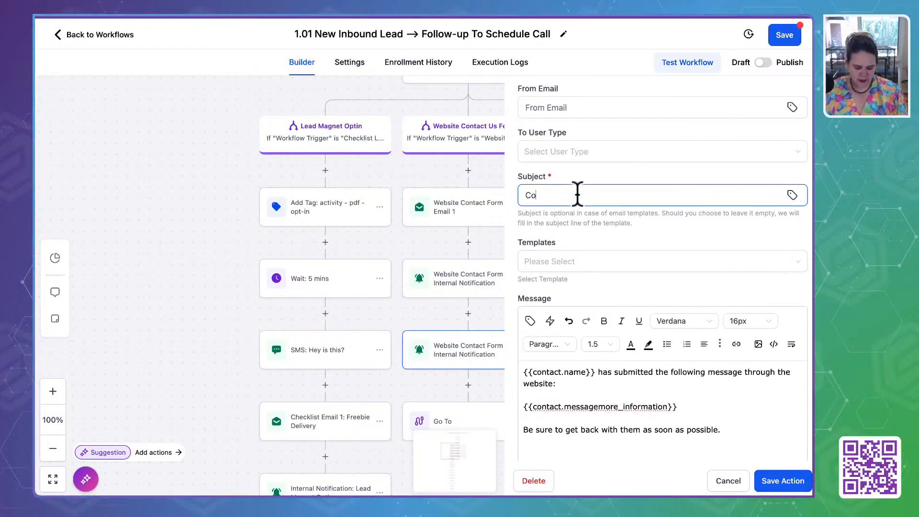
{"action": "type", "text": "ntact Us F"}
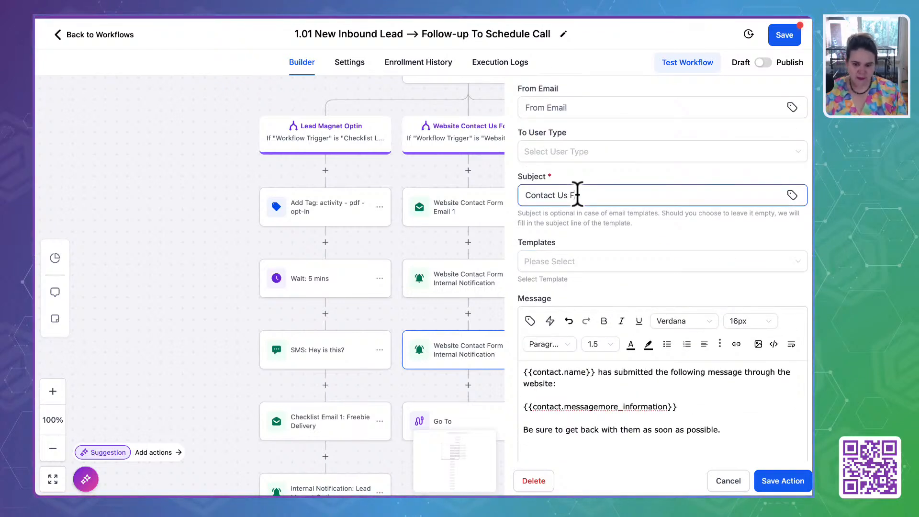
{"action": "type", "text": "orm Compl"}
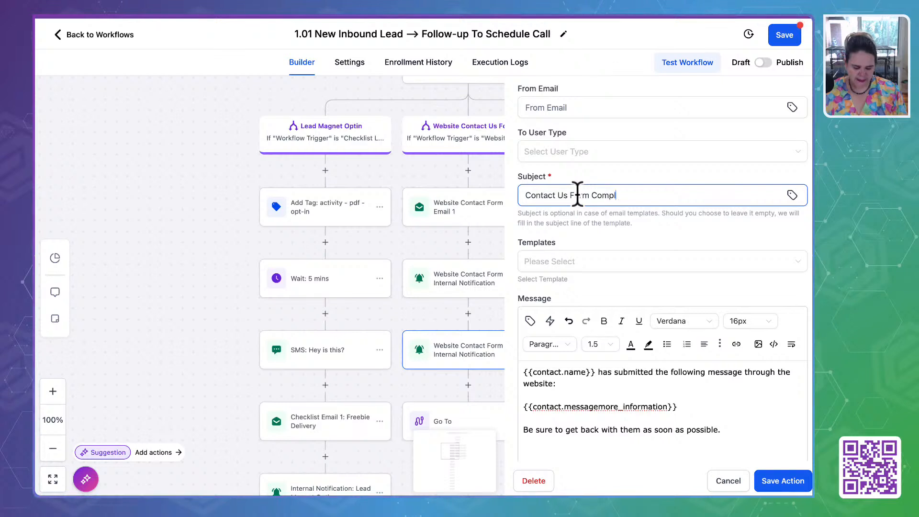
{"action": "type", "text": "ete. Pl"}
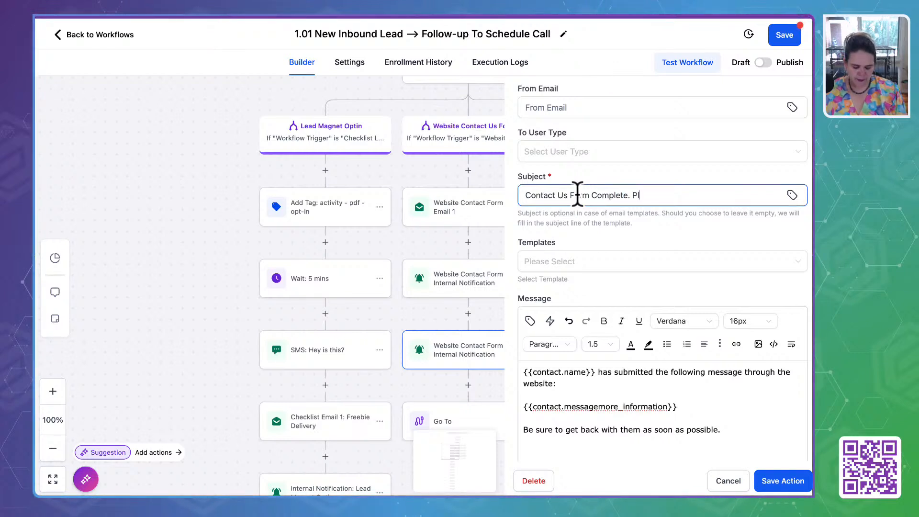
{"action": "type", "text": "ease Follow"}
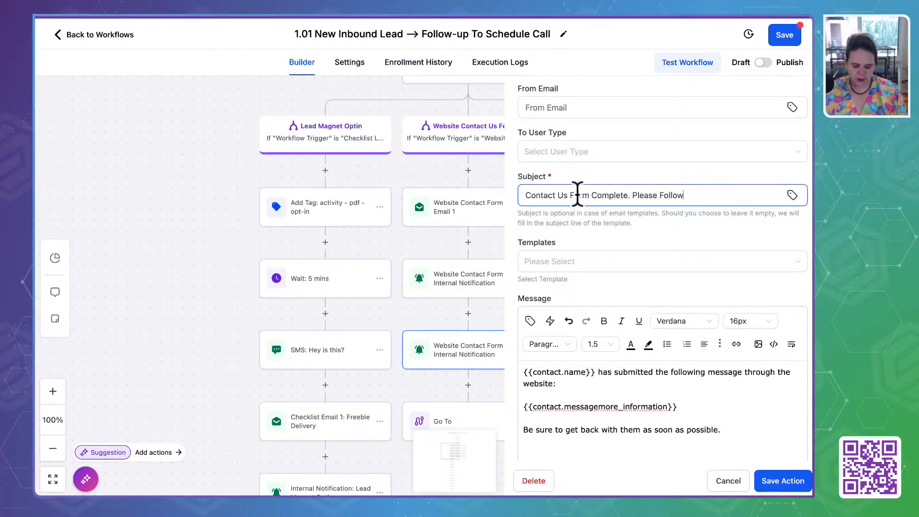
{"action": "type", "text": "-up"}
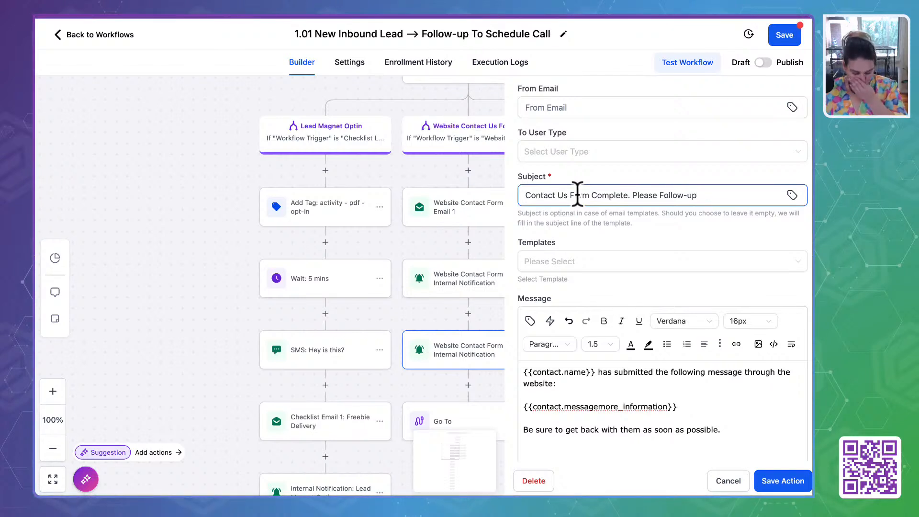
Step: End the duplicate notification's subject with a period and rename the action "Website Contact Form Internal Notification: Email"
{"action": "type", "text": " wi."}
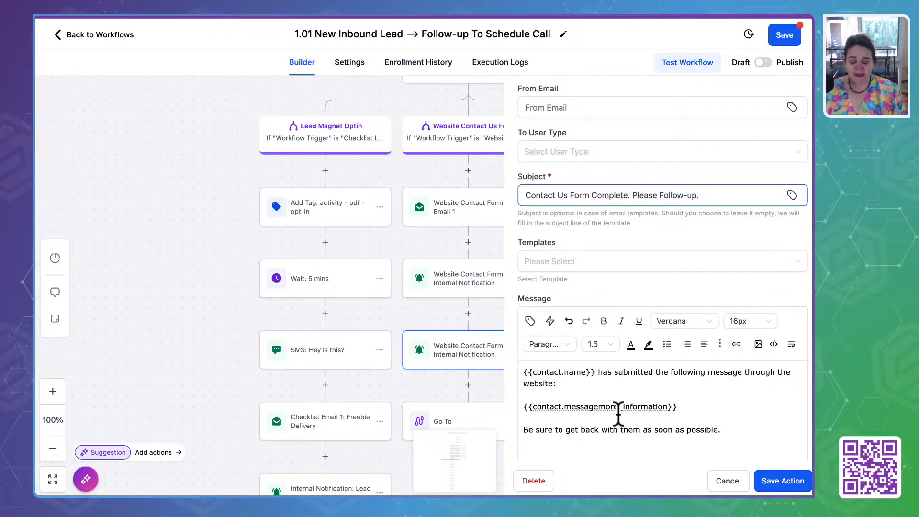
{"action": "scroll", "coordinate": [618, 412], "scroll_direction": "down", "scroll_amount": 3}
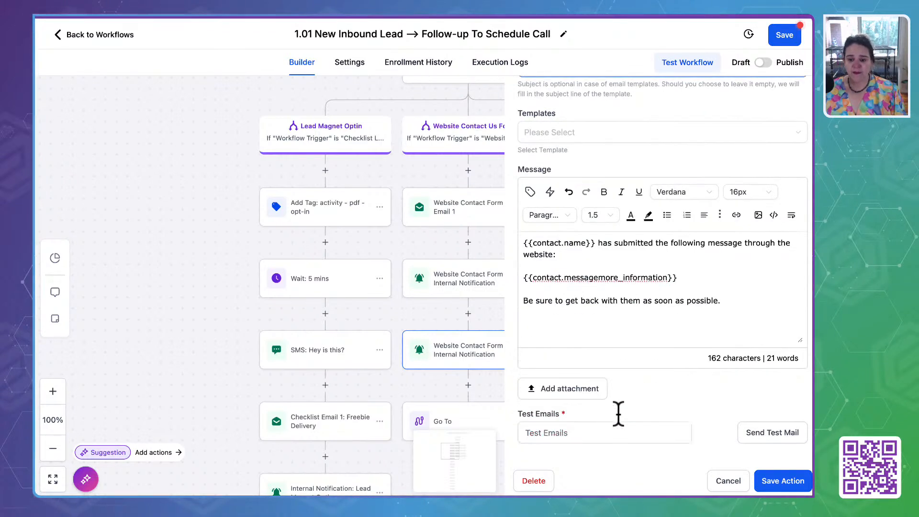
{"action": "left_click", "coordinate": [778, 483]}
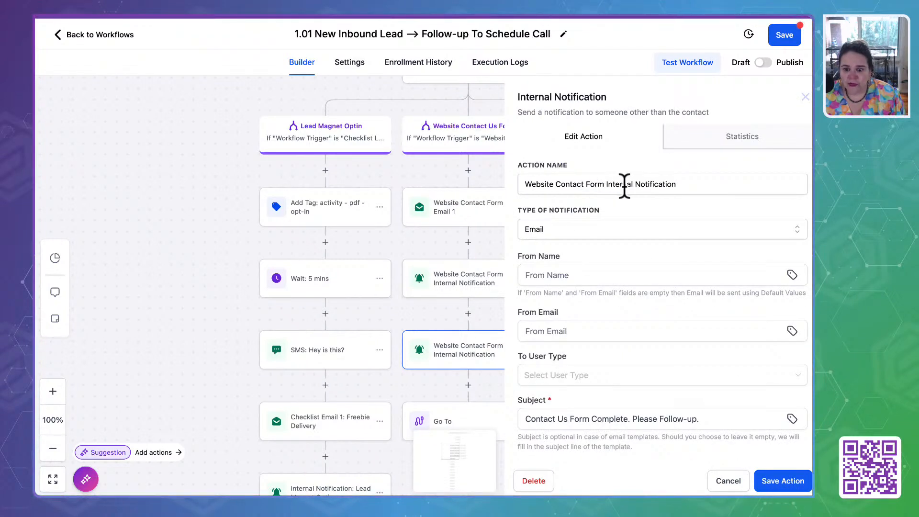
{"action": "left_click", "coordinate": [689, 185]}
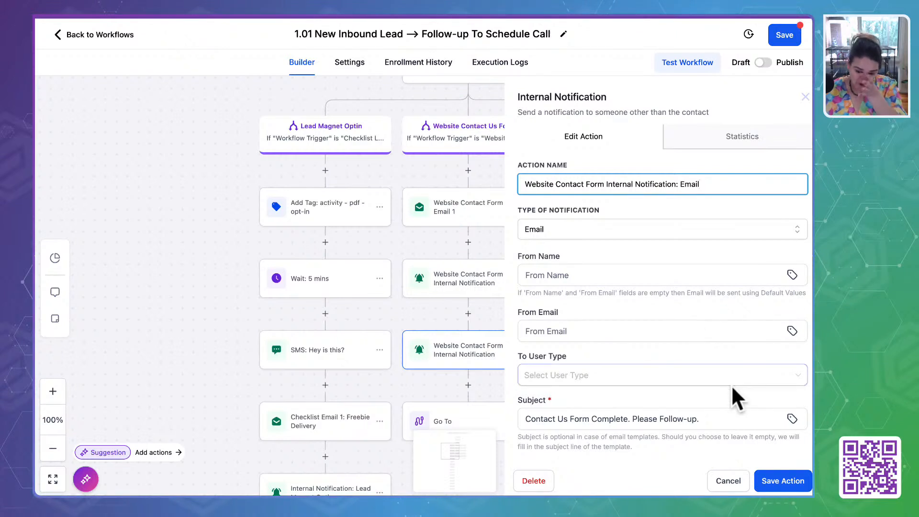
Step: Set the email notification's recipient user type to Assigned User, and save both the action and the workflow
{"action": "left_click", "coordinate": [780, 481]}
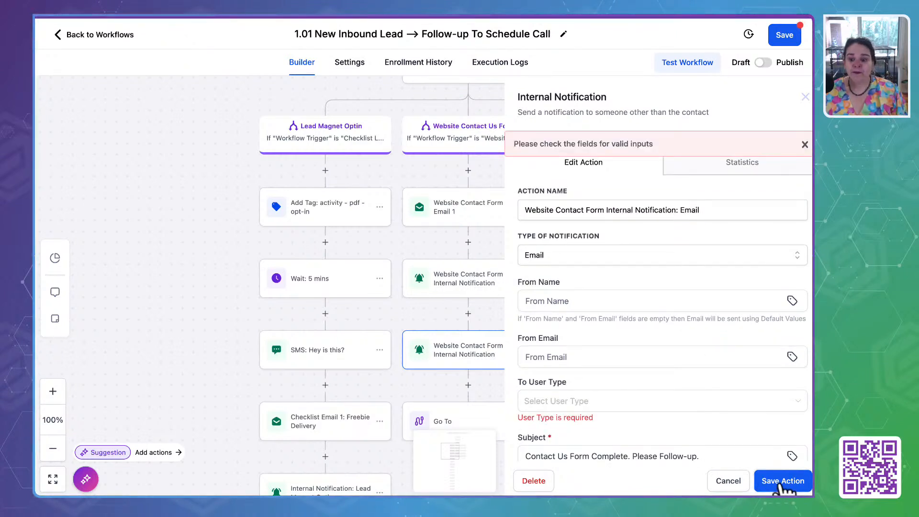
{"action": "scroll", "coordinate": [630, 381], "scroll_direction": "down", "scroll_amount": 3}
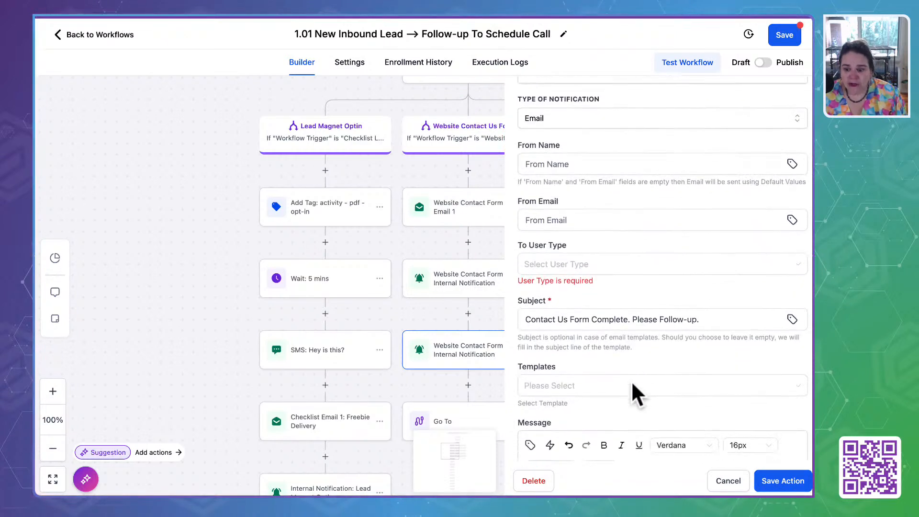
{"action": "left_click", "coordinate": [598, 268]}
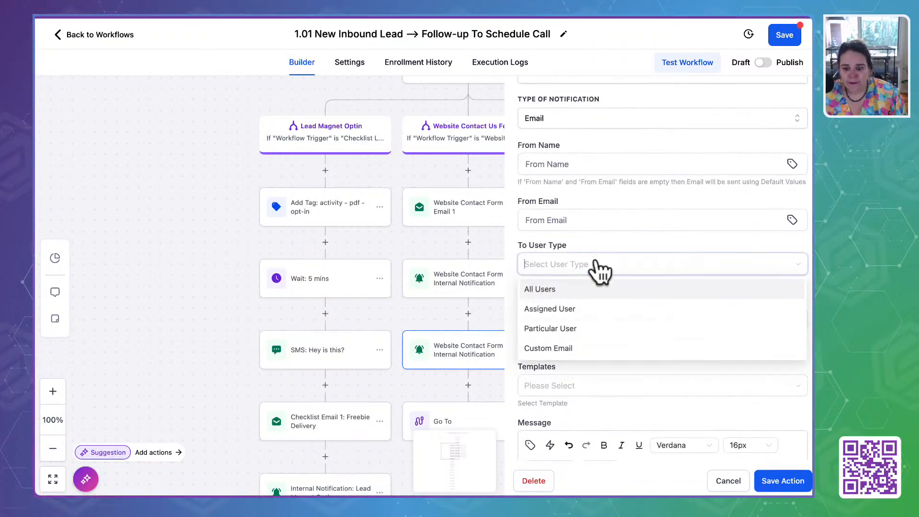
{"action": "left_click", "coordinate": [549, 312]}
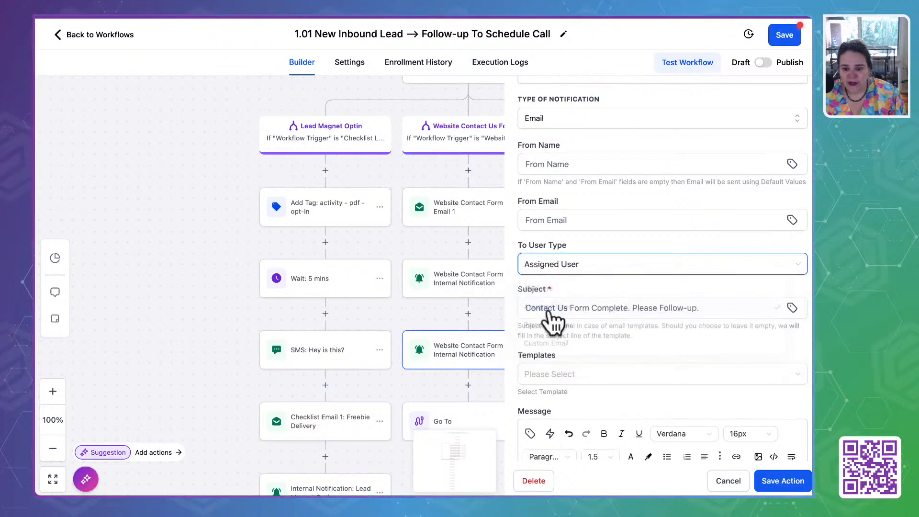
{"action": "left_click", "coordinate": [775, 480]}
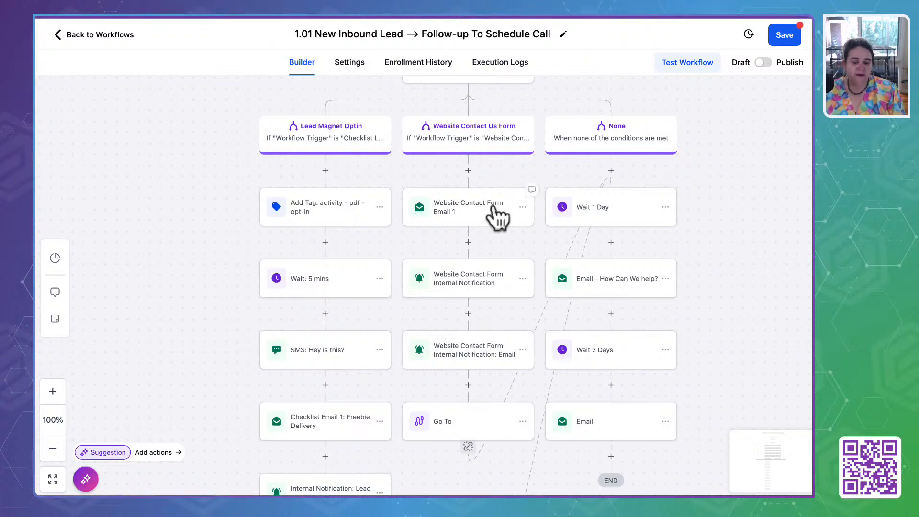
{"action": "left_click", "coordinate": [793, 35]}
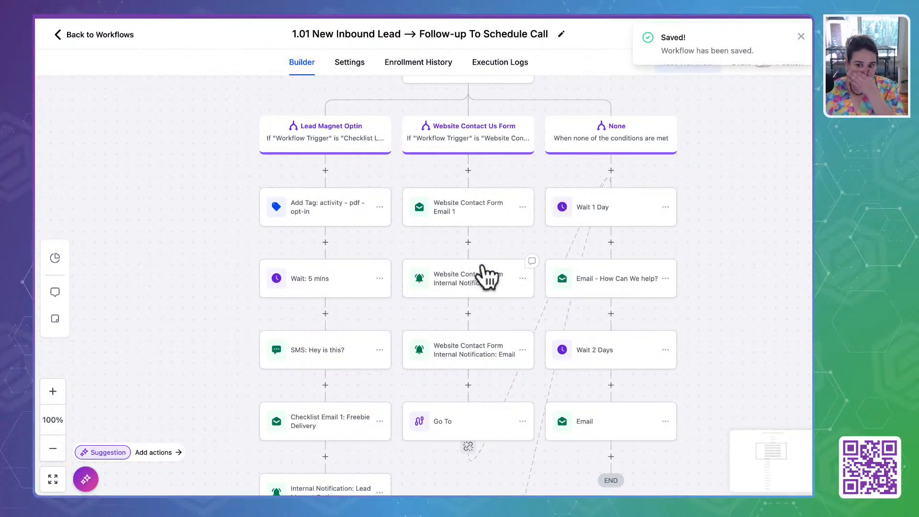
{"action": "left_click", "coordinate": [801, 37]}
Step: Clone the Website Contact Us Form branch in the "Which Workflow Trigger Occurred?" condition
{"action": "scroll", "coordinate": [529, 239], "scroll_direction": "up", "scroll_amount": 3}
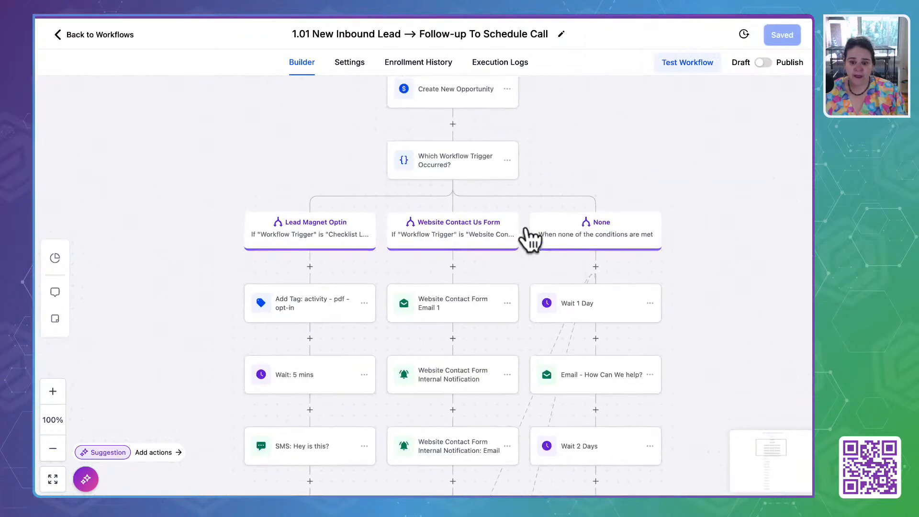
{"action": "left_click", "coordinate": [449, 167]}
{"action": "scroll", "coordinate": [560, 243], "scroll_direction": "down", "scroll_amount": 5}
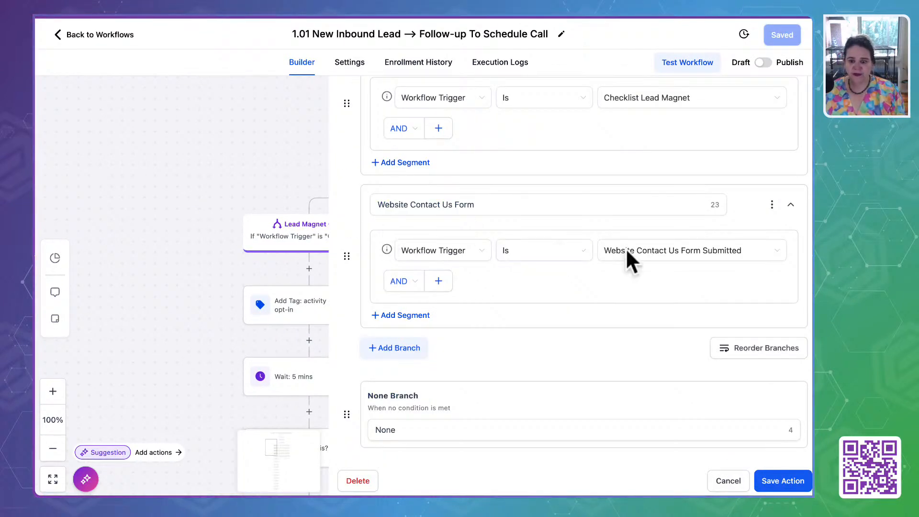
{"action": "left_click", "coordinate": [771, 204]}
{"action": "left_click", "coordinate": [708, 207]}
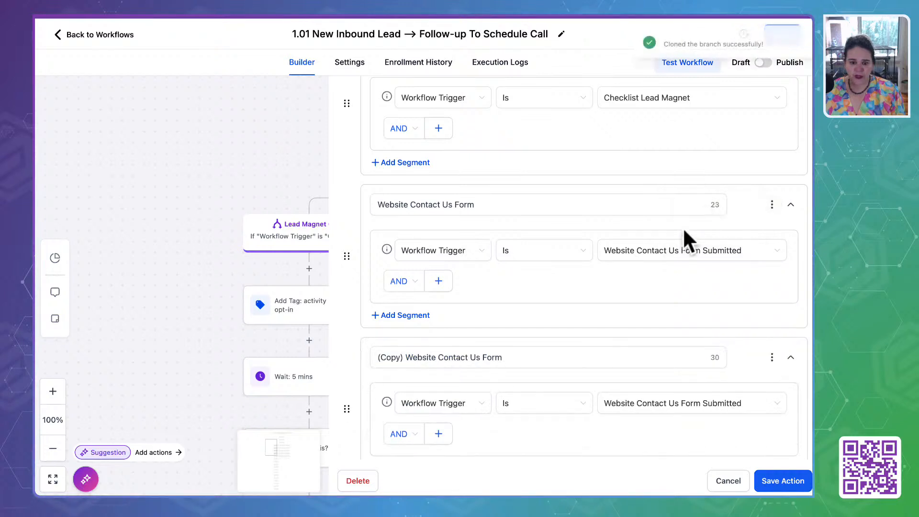
Step: Rename the cloned branch "Website Newsletter Form", set its workflow trigger to "Form Submitted: Newsletter on Website", and save the condition
{"action": "scroll", "coordinate": [682, 227], "scroll_direction": "down", "scroll_amount": 3}
{"action": "left_click_drag", "start_coordinate": [527, 203], "coordinate": [221, 206]}
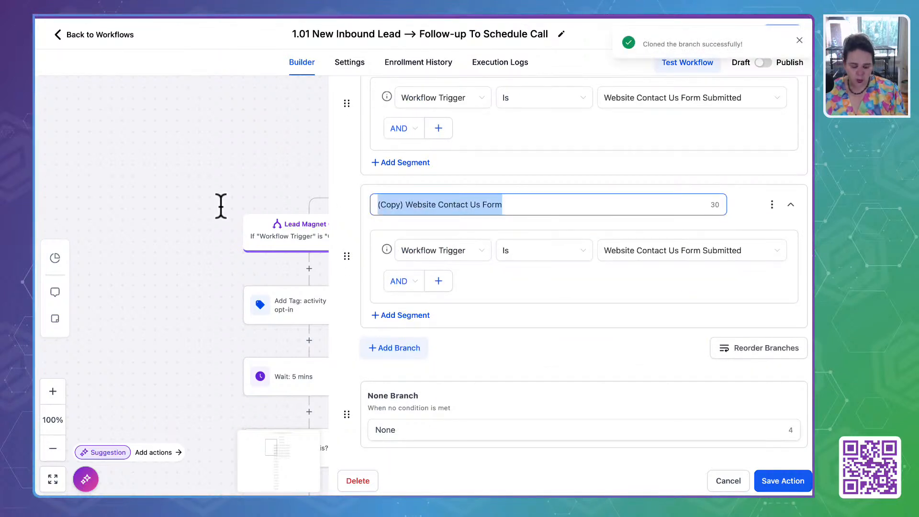
{"action": "type", "text": "Website "}
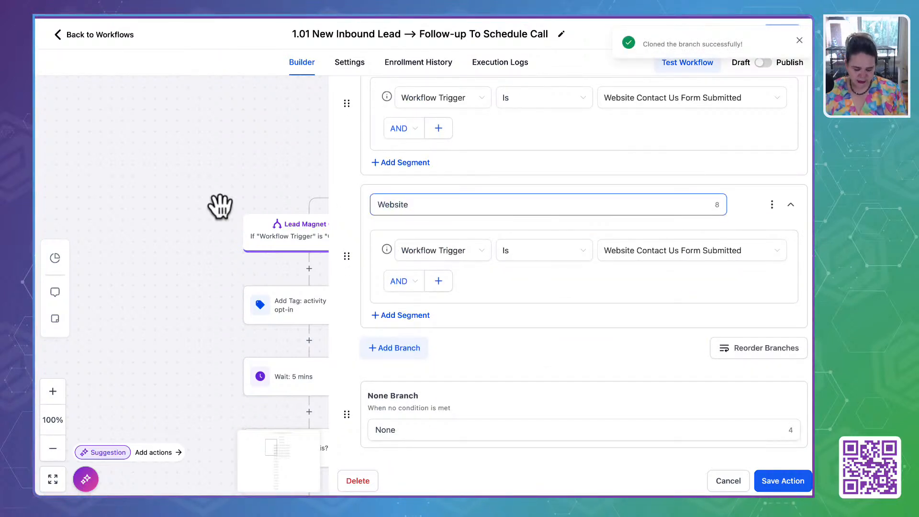
{"action": "type", "text": "Newls"}
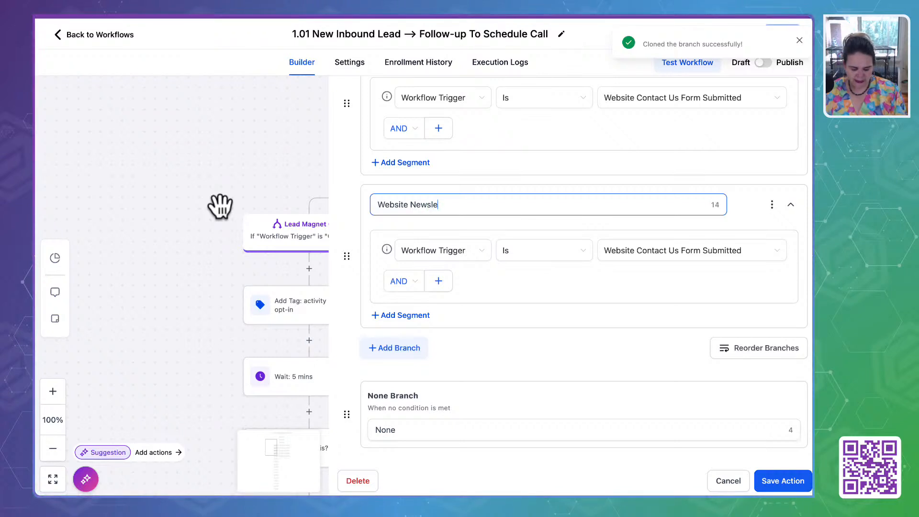
{"action": "type", "text": "tter Form"}
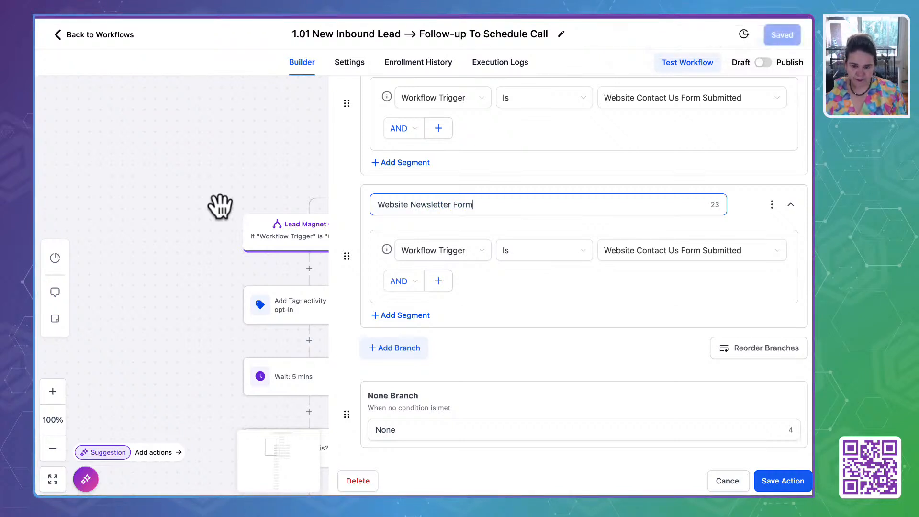
{"action": "left_click", "coordinate": [694, 266]}
{"action": "left_click", "coordinate": [647, 294]}
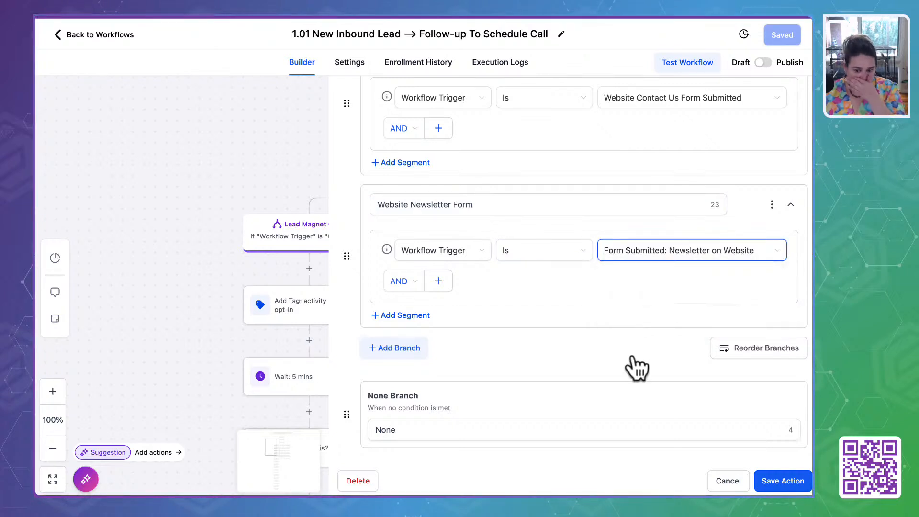
{"action": "left_click", "coordinate": [784, 480]}
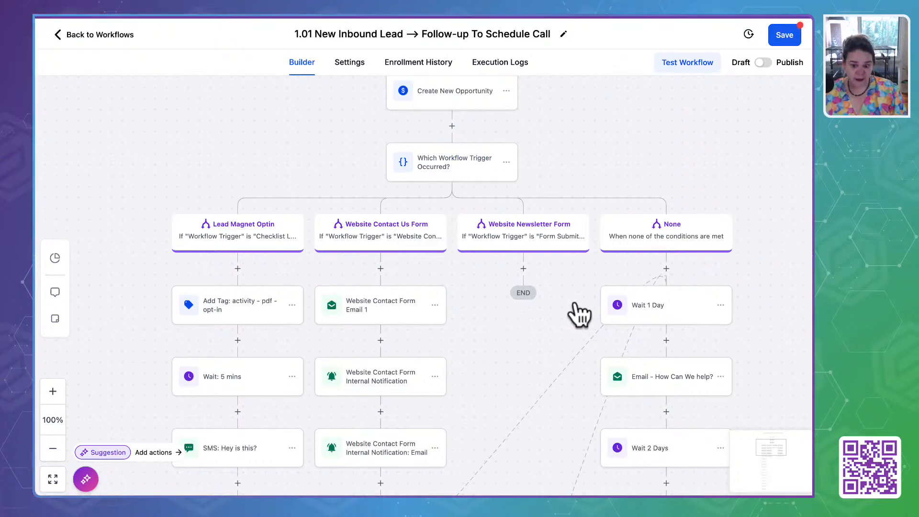
Step: Insert an Add Contact Tag action as the first action under the Website Newsletter Form branch
{"action": "left_click", "coordinate": [523, 270]}
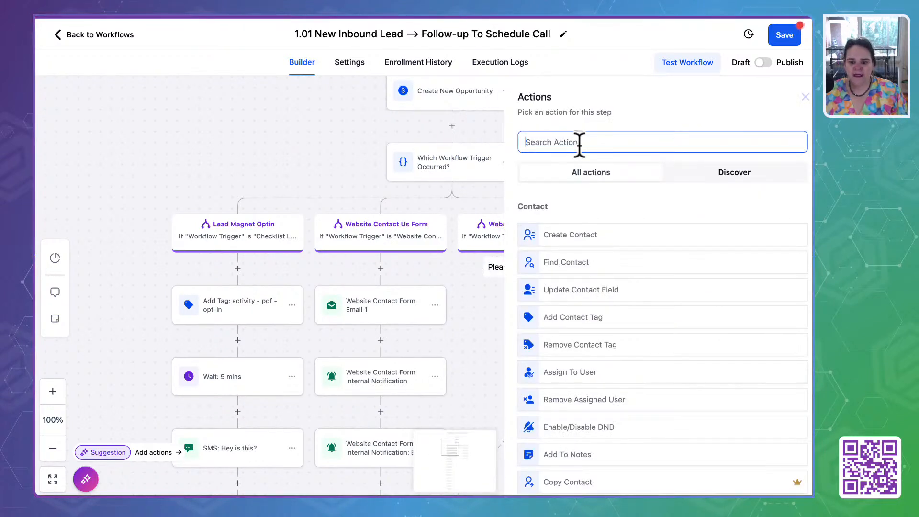
{"action": "type", "text": "tag"}
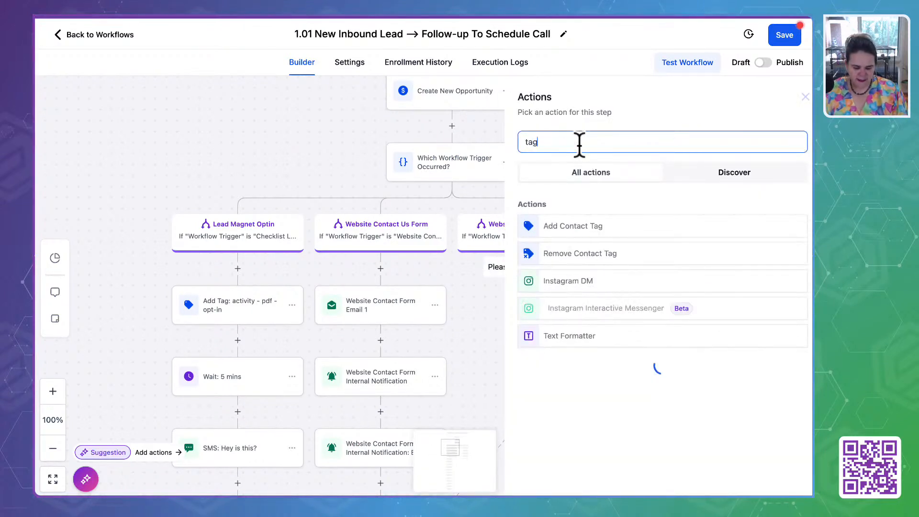
{"action": "left_click", "coordinate": [600, 223]}
{"action": "left_click", "coordinate": [578, 213]}
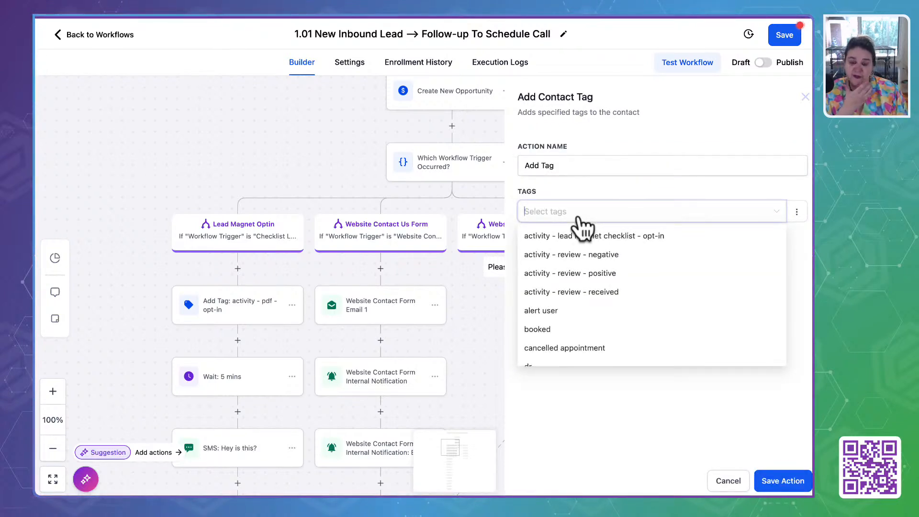
{"action": "type", "text": "activity "}
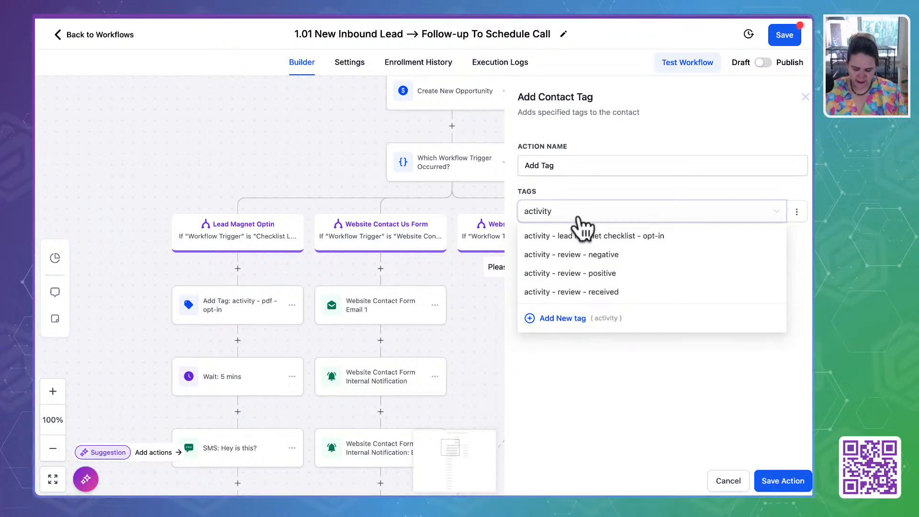
{"action": "type", "text": "- newsl"}
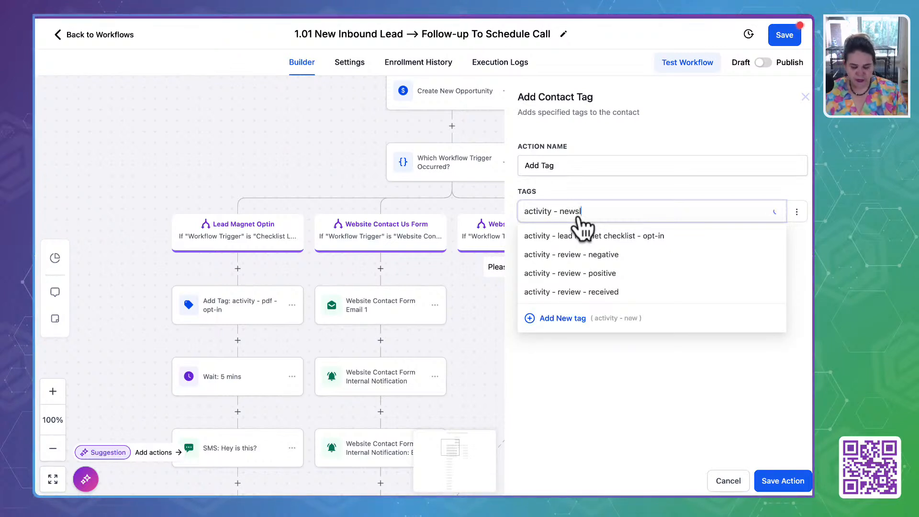
{"action": "type", "text": "etter - "}
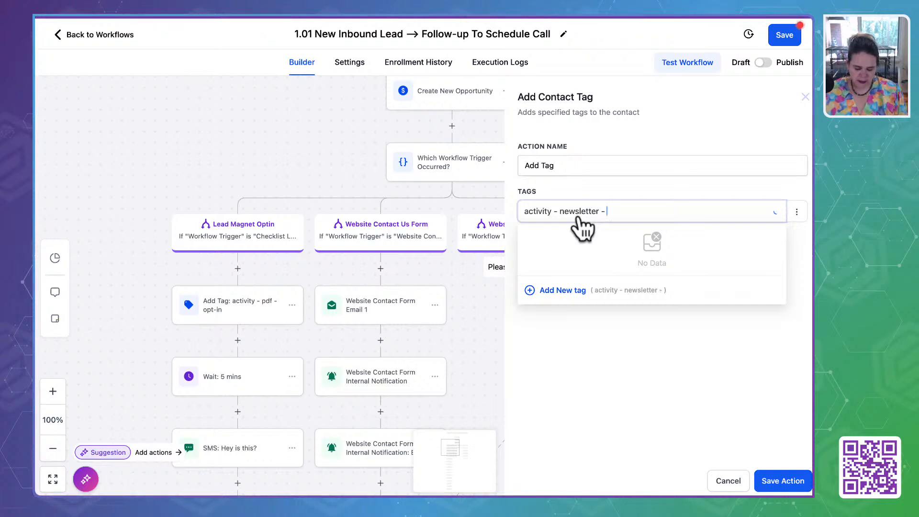
{"action": "type", "text": "opt-in"}
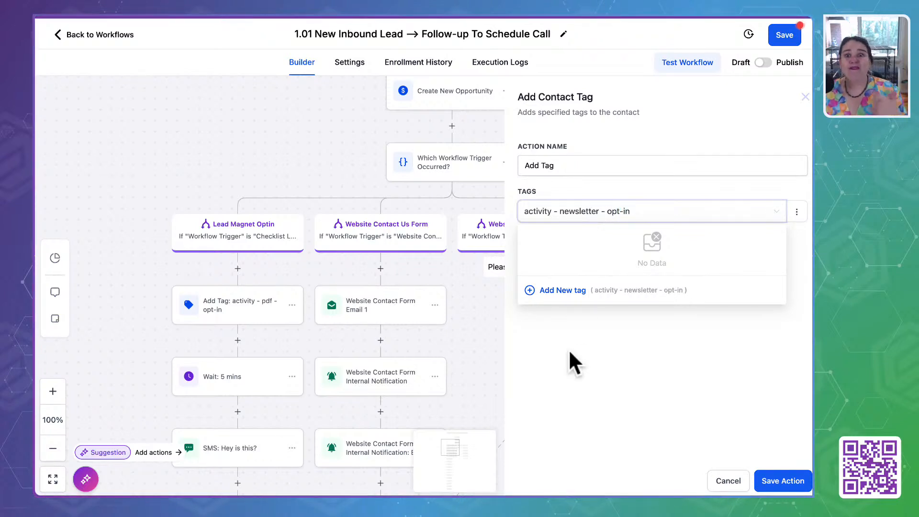
{"action": "left_click", "coordinate": [569, 353]}
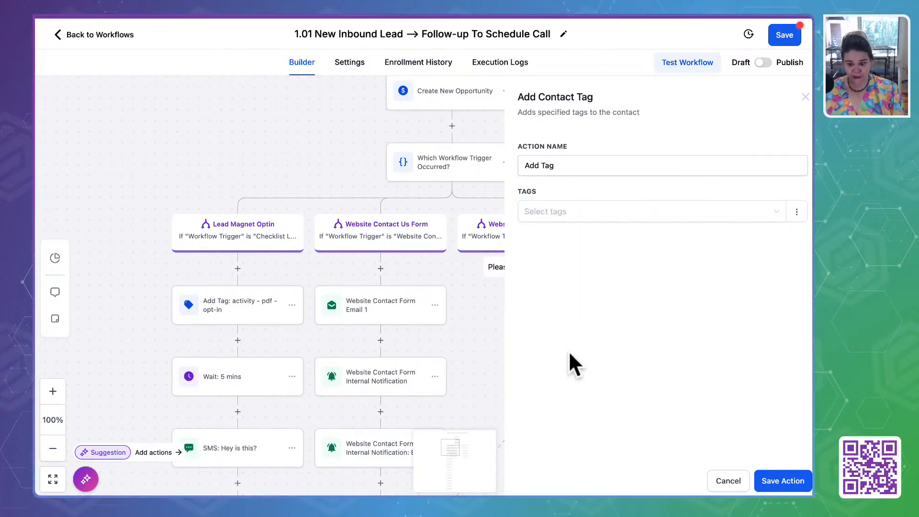
Step: Create the new tag "activity - newsletter - opt-in" for the Website Newsletter Form branch's tag action, and save the action
{"action": "left_click", "coordinate": [560, 215]}
{"action": "type", "text": "acti"}
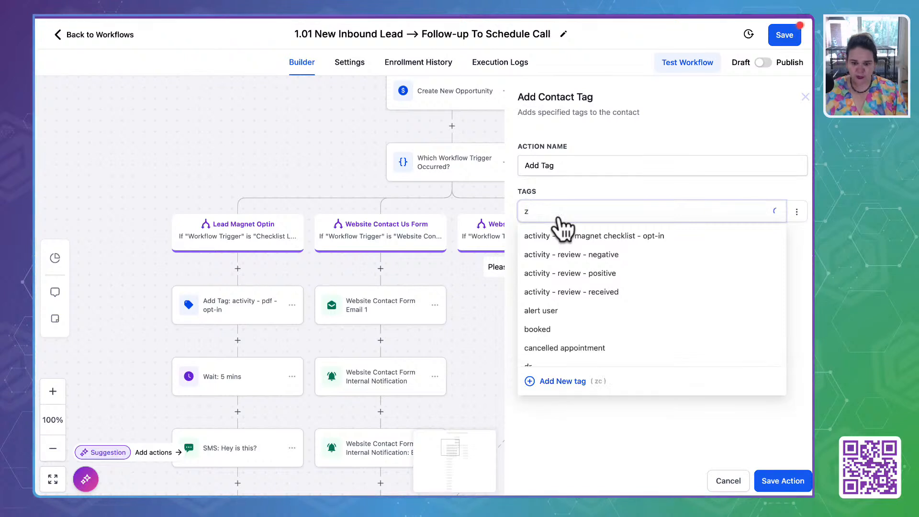
{"action": "type", "text": "vity"}
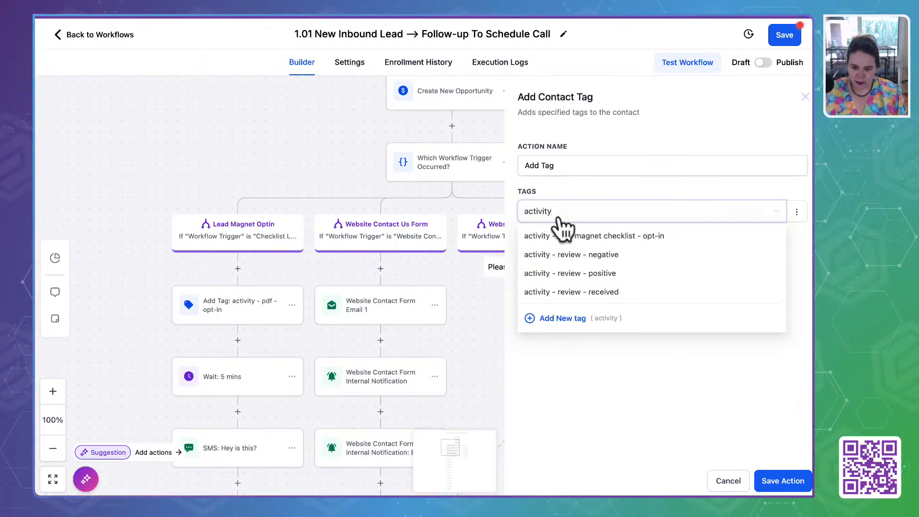
{"action": "type", "text": " -"}
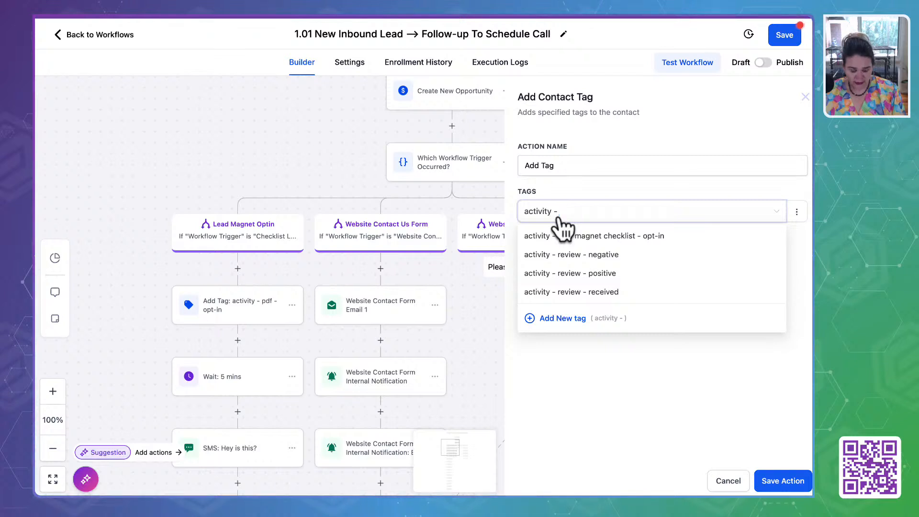
{"action": "type", "text": " newsletter"}
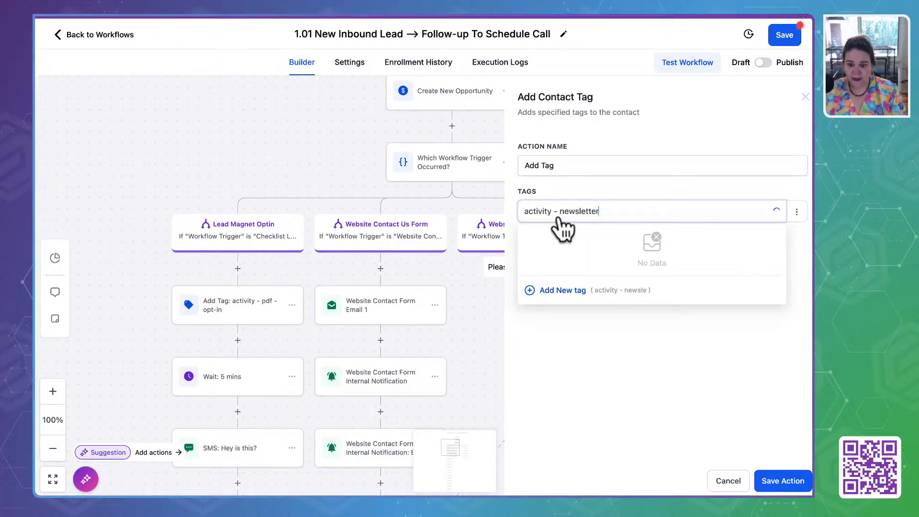
{"action": "type", "text": " - opt"}
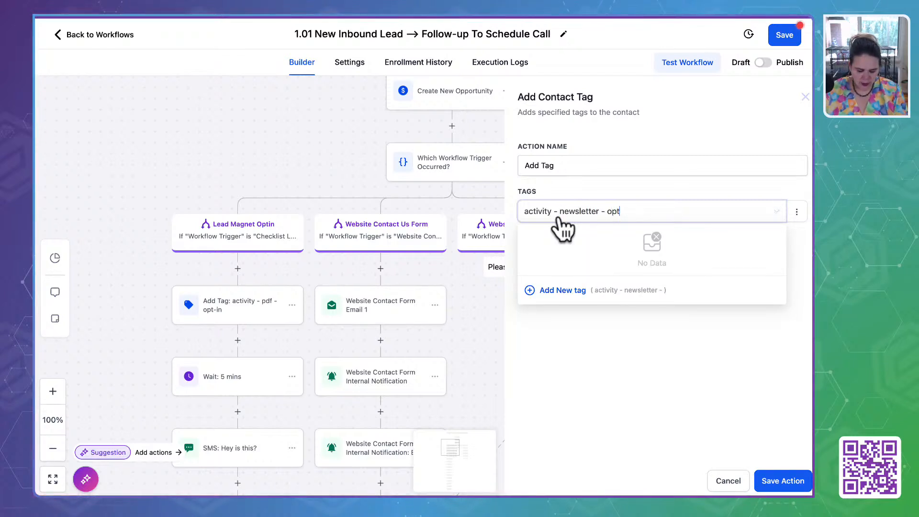
{"action": "type", "text": "in"}
{"action": "left_click", "coordinate": [550, 290]}
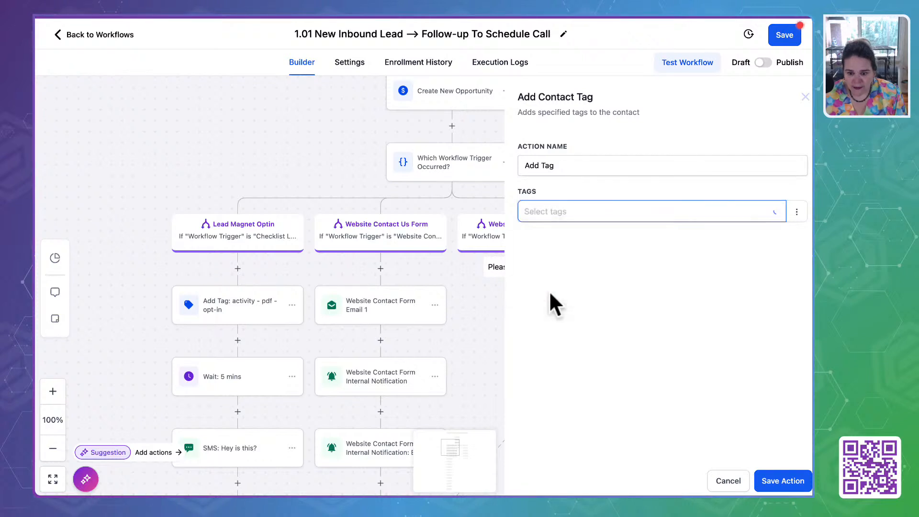
{"action": "left_click", "coordinate": [792, 481]}
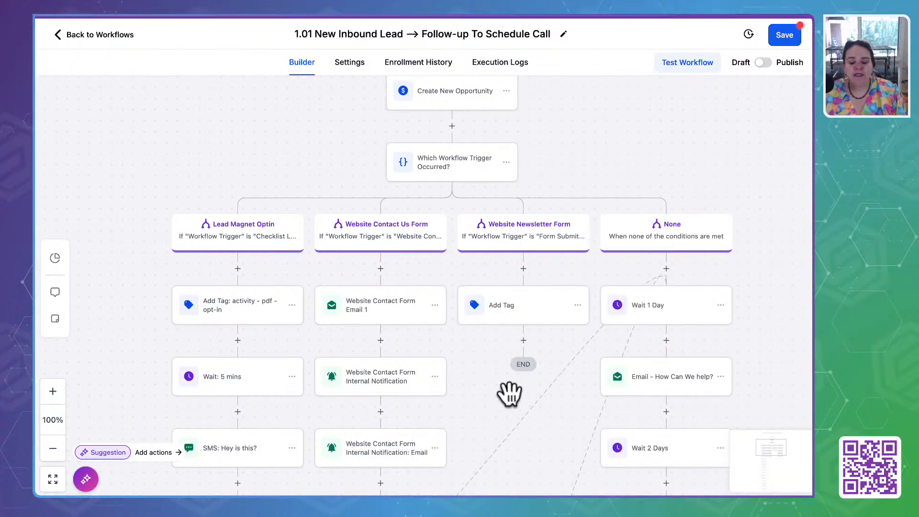
{"action": "left_click_drag", "start_coordinate": [477, 389], "coordinate": [426, 235]}
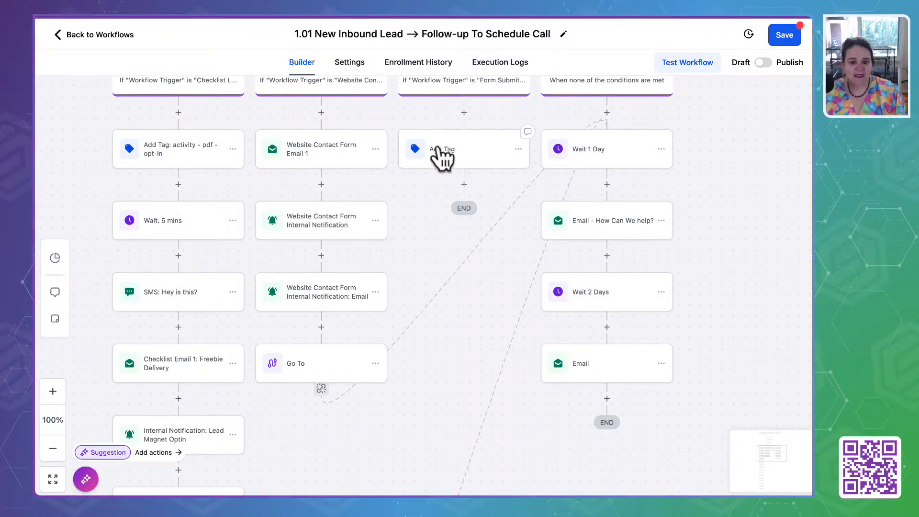
Step: Rename the newsletter branch's tag action "Add Tag: Activity Newsletter Optin" and save the action
{"action": "left_click", "coordinate": [477, 165]}
{"action": "left_click", "coordinate": [558, 166]}
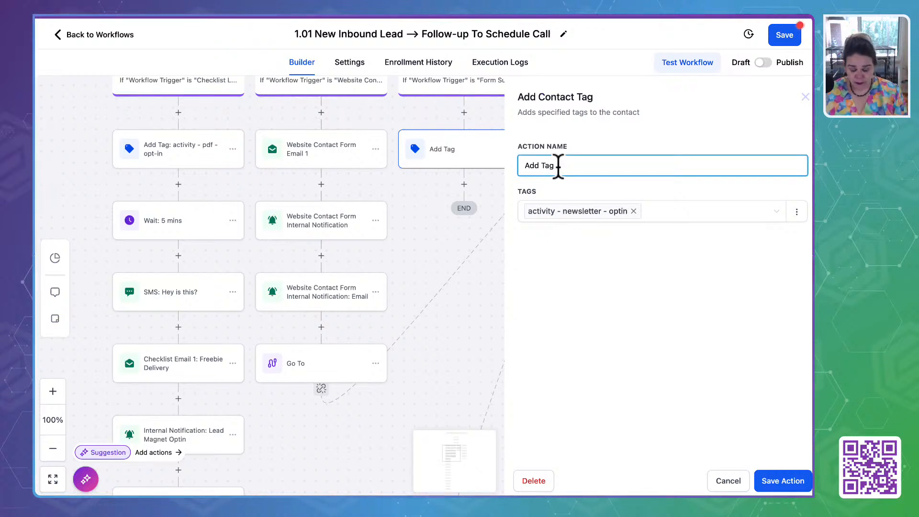
{"action": "type", "text": ": "}
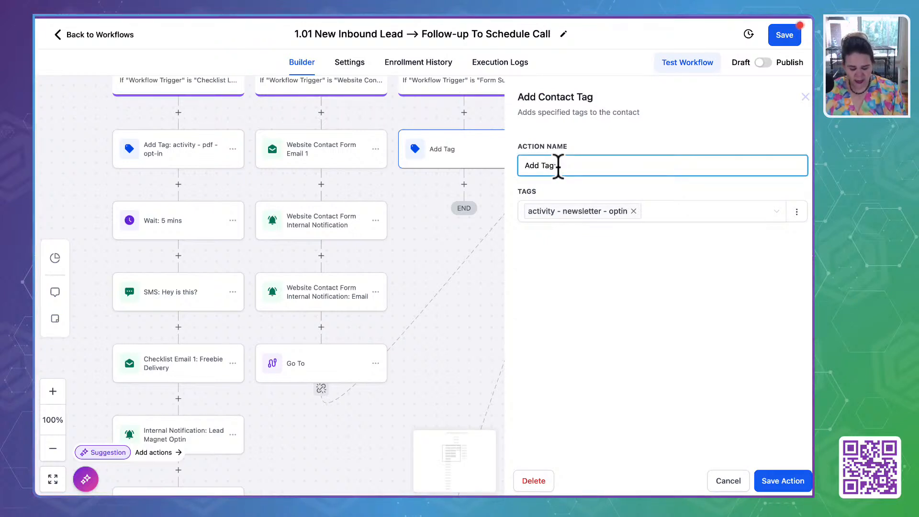
{"action": "type", "text": "ACtivity Newsletter Optin"}
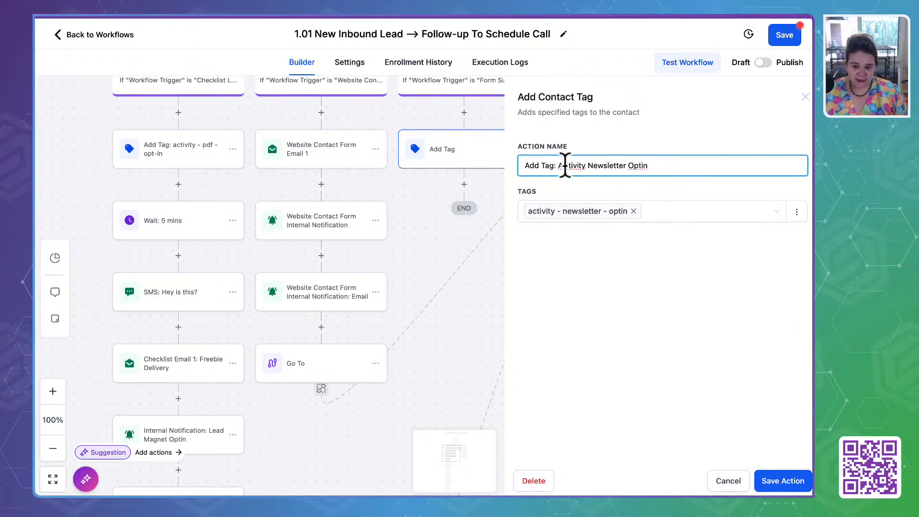
{"action": "key", "text": "BackSpace"}
{"action": "type", "text": "c"}
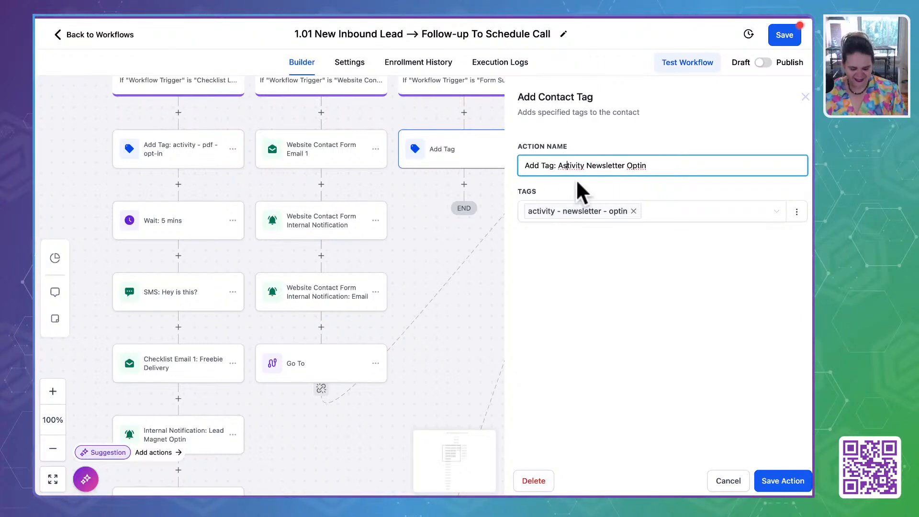
{"action": "left_click", "coordinate": [645, 314]}
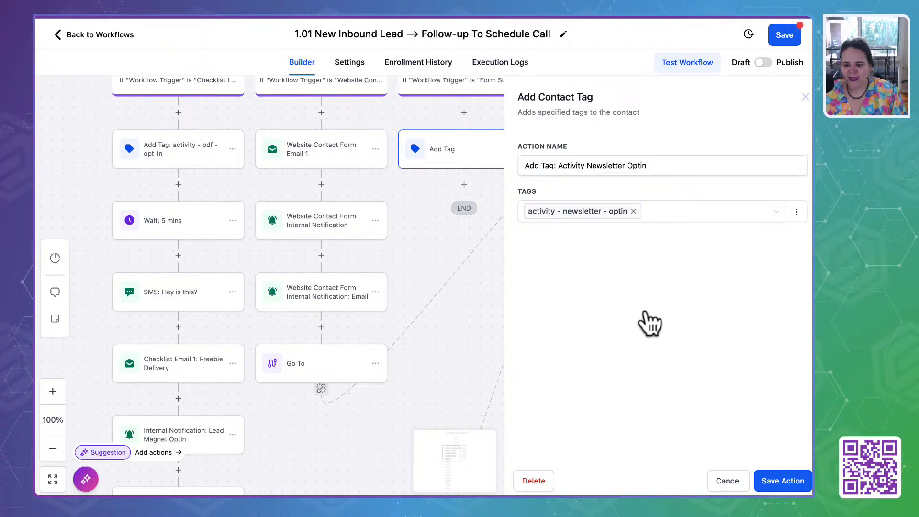
{"action": "left_click", "coordinate": [775, 482]}
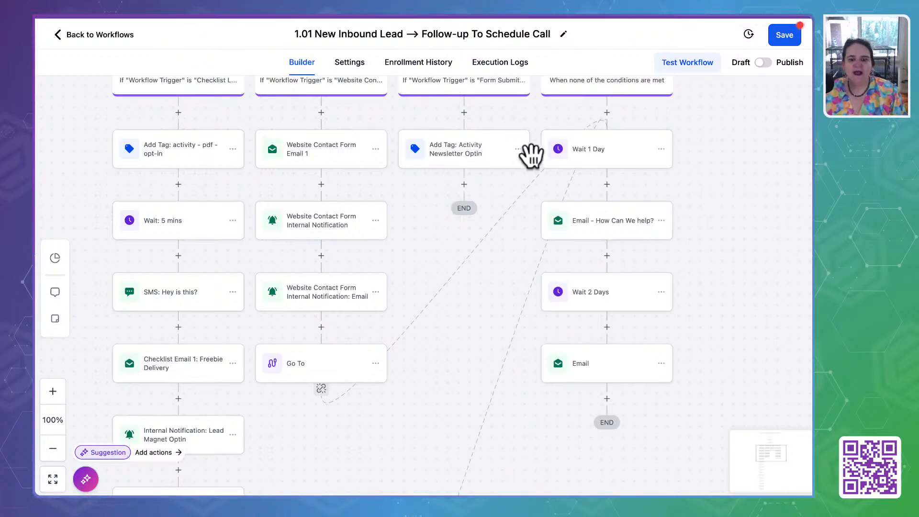
Step: Copy all actions from the contact branch's Website Contact Form Internal Notification onward to below the tag action in the Website Newsletter Form branch
{"action": "left_click_drag", "start_coordinate": [428, 234], "coordinate": [400, 294]}
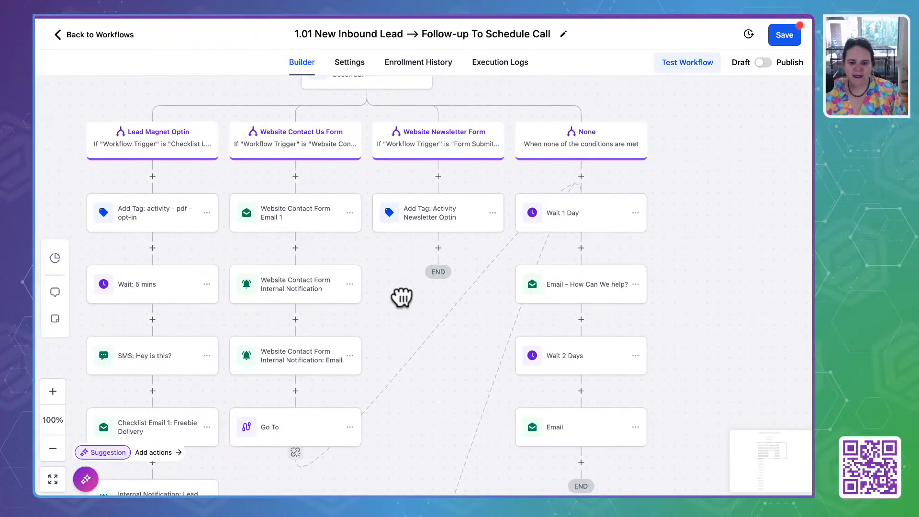
{"action": "left_click", "coordinate": [348, 285]}
{"action": "mouse_move", "coordinate": [395, 338]}
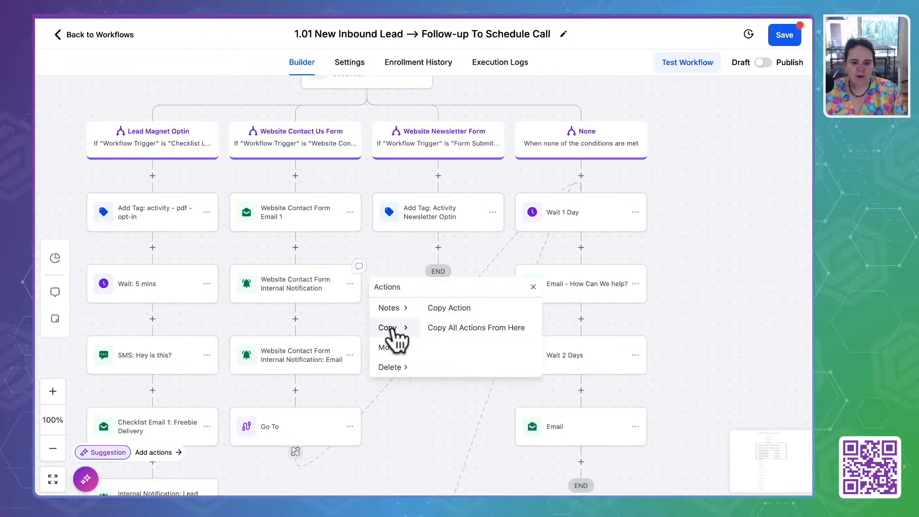
{"action": "left_click", "coordinate": [459, 328]}
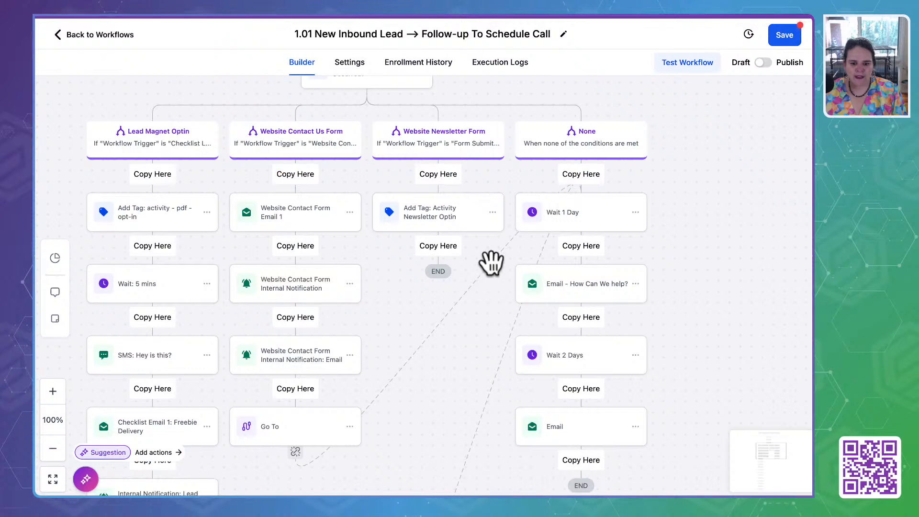
{"action": "left_click", "coordinate": [439, 247]}
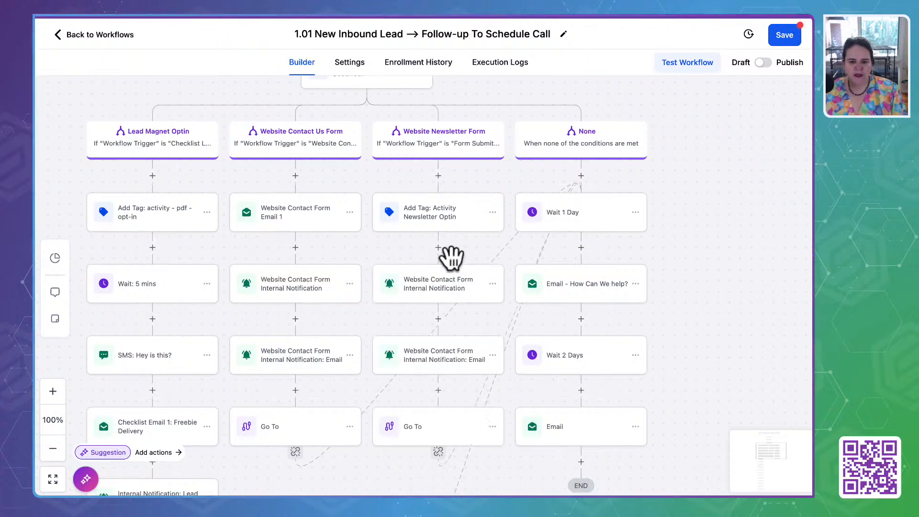
Step: Set the title of the copied internal notification in the newsletter branch to "New Newsletter Subscriber"
{"action": "left_click", "coordinate": [438, 288]}
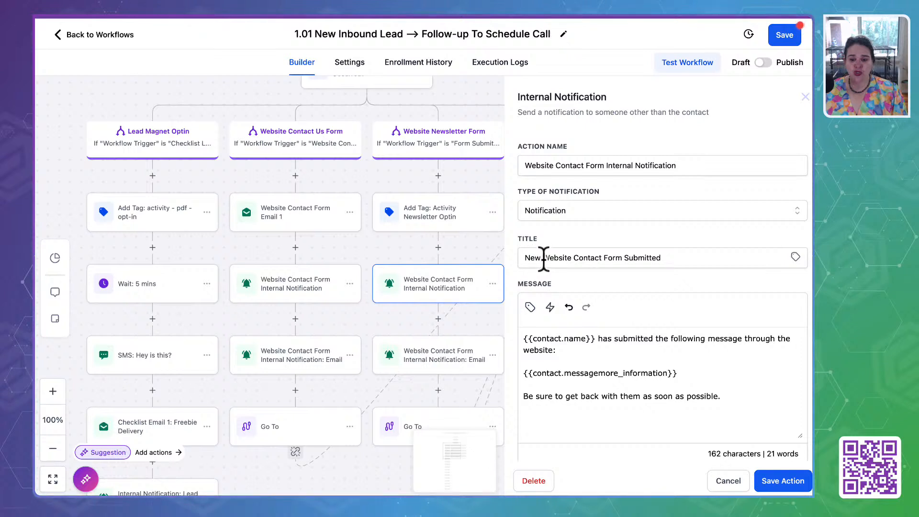
{"action": "left_click_drag", "start_coordinate": [543, 258], "coordinate": [662, 258]}
{"action": "type", "text": "New N"}
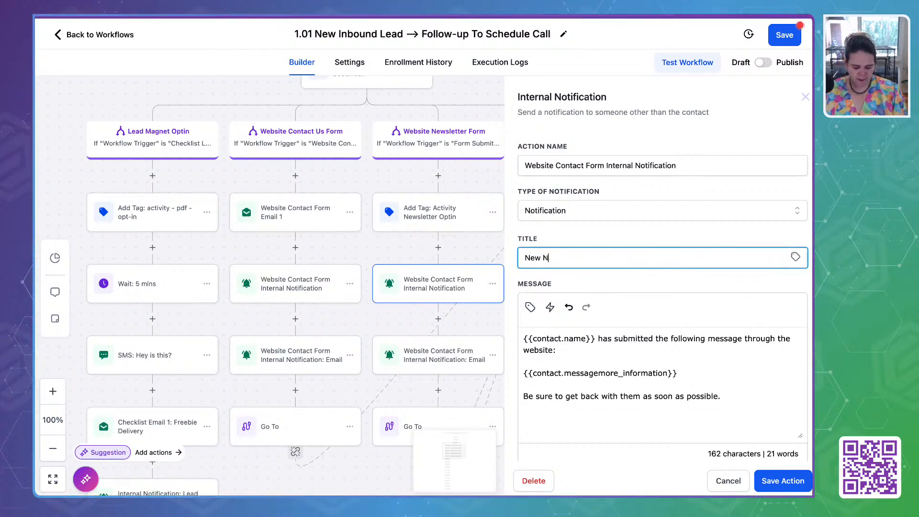
{"action": "type", "text": "ewsletter Su"}
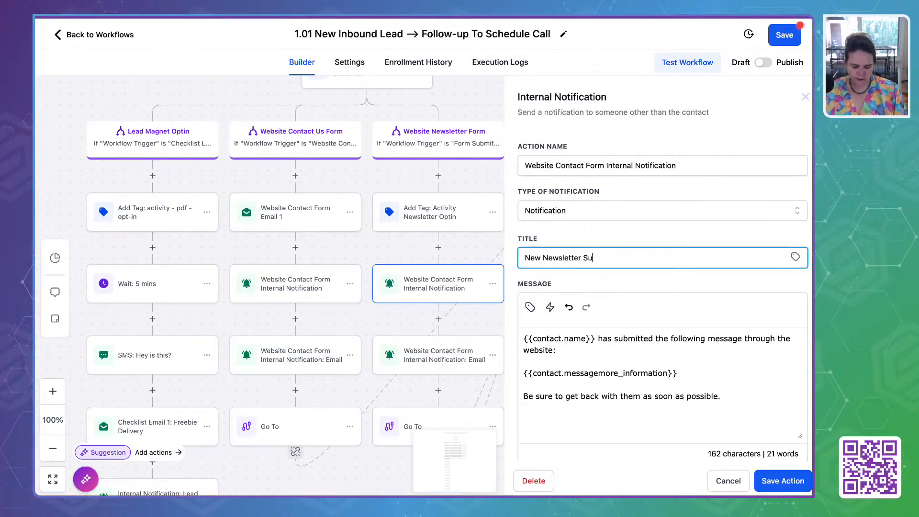
{"action": "type", "text": "bscriber"}
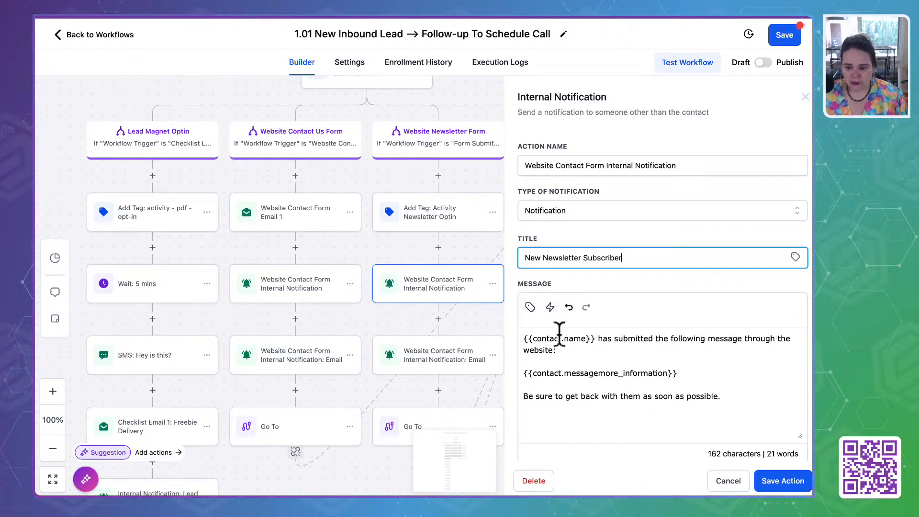
Step: Replace the {{contact.messagemore_information}} placeholder in the notification message with the contact's Email custom value
{"action": "left_click_drag", "start_coordinate": [700, 376], "coordinate": [468, 375]}
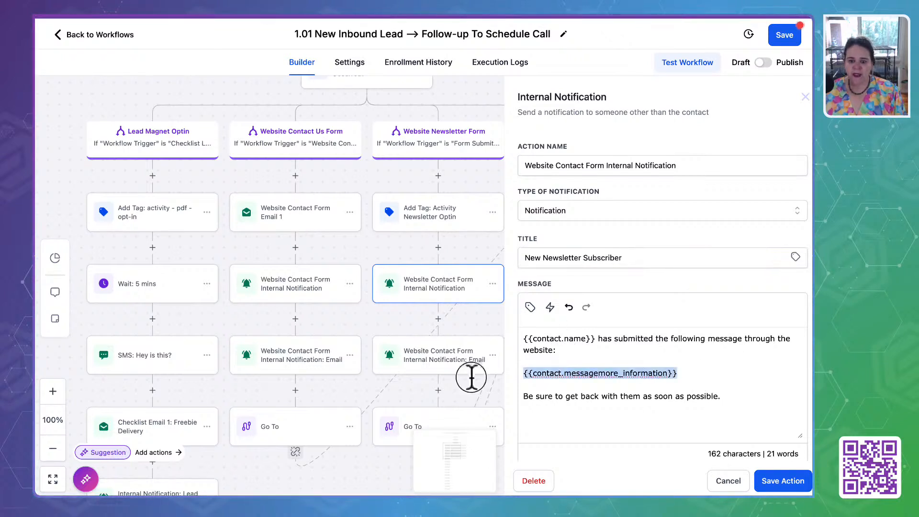
{"action": "key", "text": "BackSpace"}
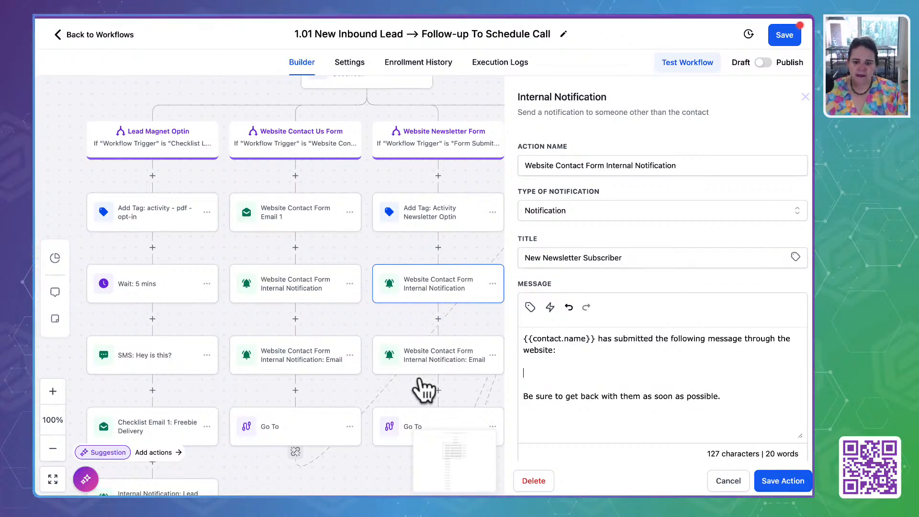
{"action": "left_click", "coordinate": [530, 307]}
{"action": "left_click", "coordinate": [510, 76]}
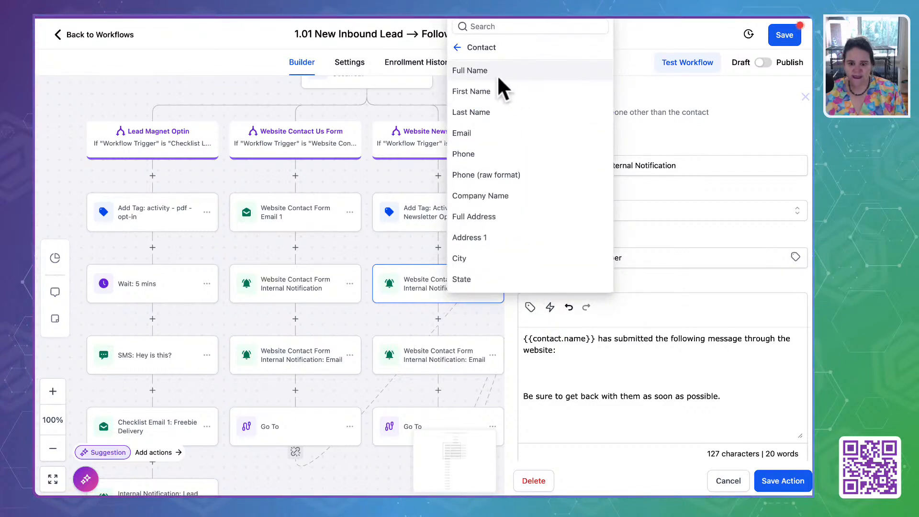
{"action": "left_click", "coordinate": [479, 134]}
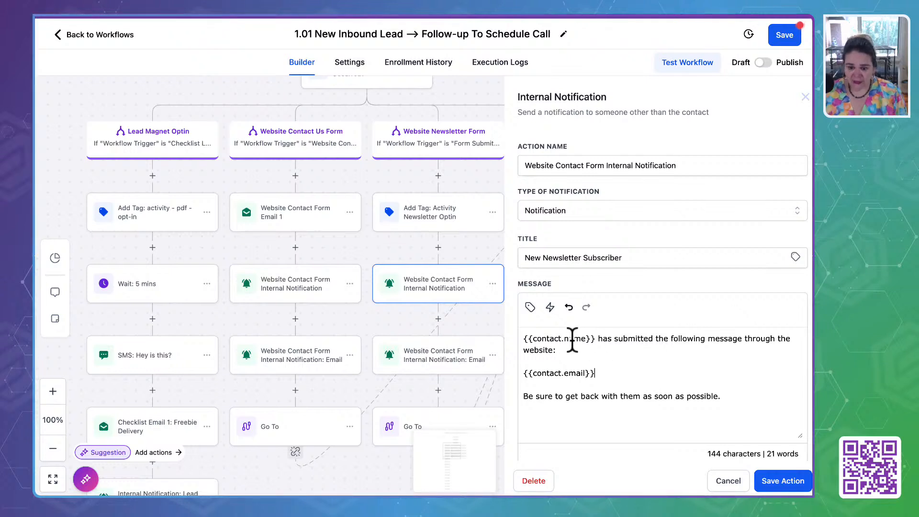
Step: Reword the message's opening line after the contact name to "has subscribed to your newsletter. Might be worth a person follow-up"
{"action": "left_click_drag", "start_coordinate": [614, 338], "coordinate": [691, 342]}
{"action": "type", "text": "s sub"}
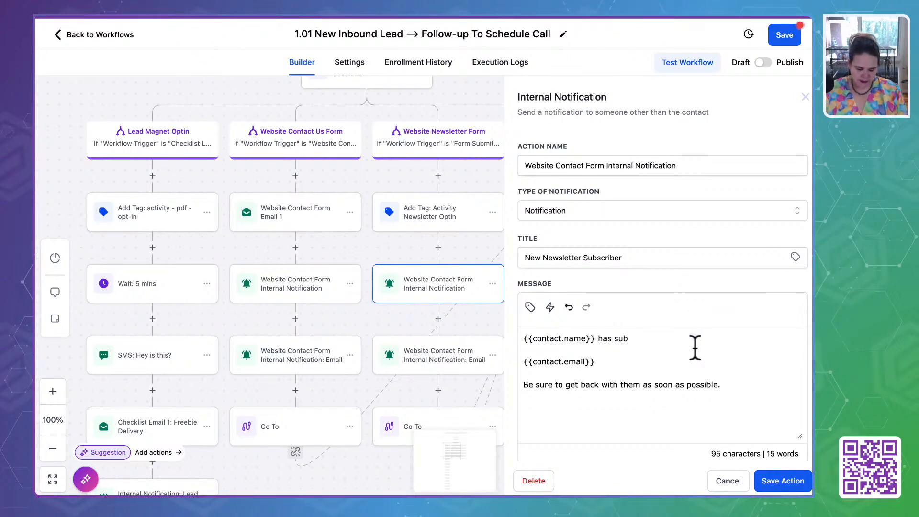
{"action": "type", "text": "scribed to your "}
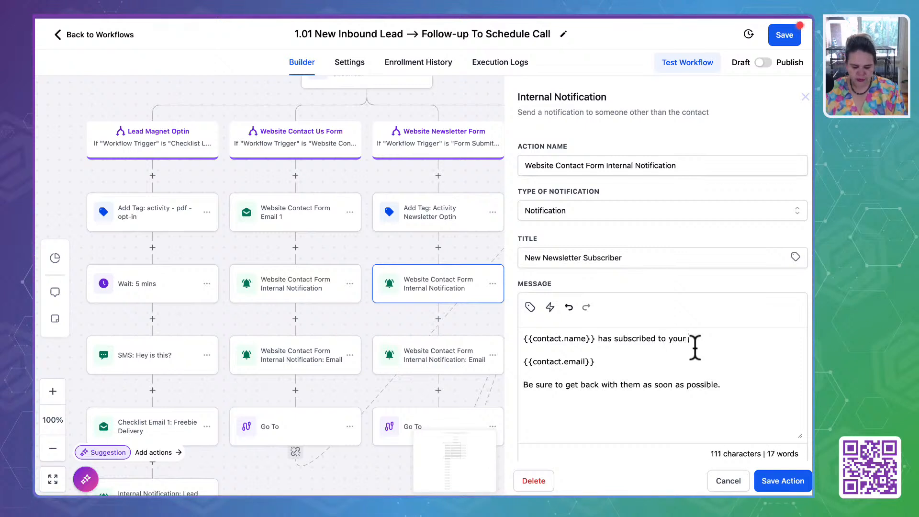
{"action": "type", "text": "newsletter"}
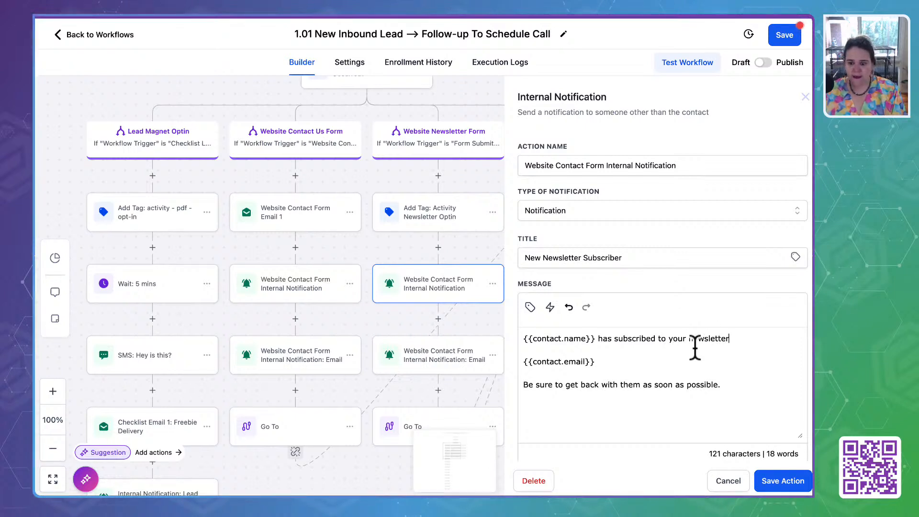
{"action": "type", "text": ". Might be"}
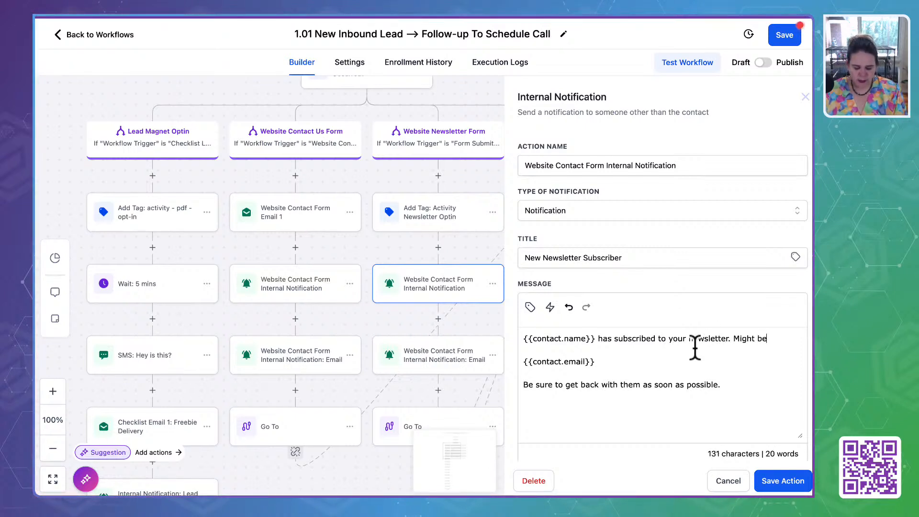
{"action": "type", "text": " wort"}
{"action": "type", "text": "th a "}
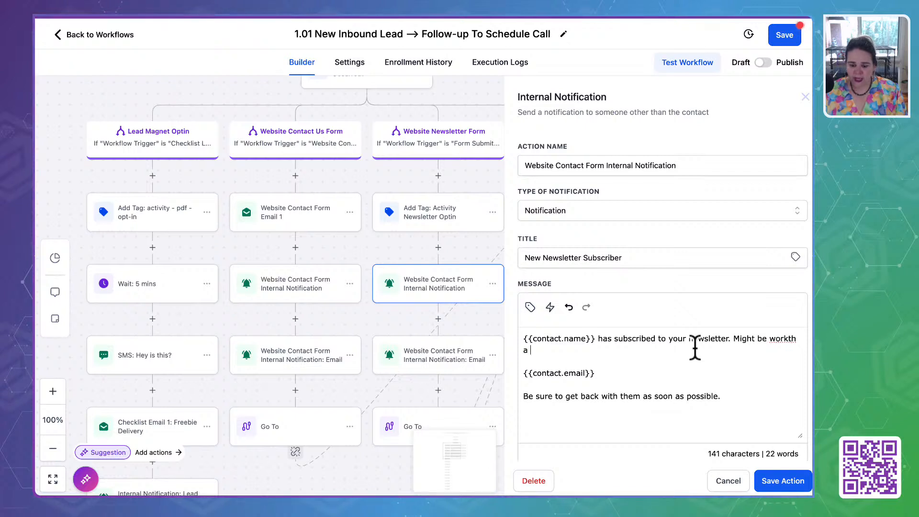
{"action": "type", "text": "pewrsonal "}
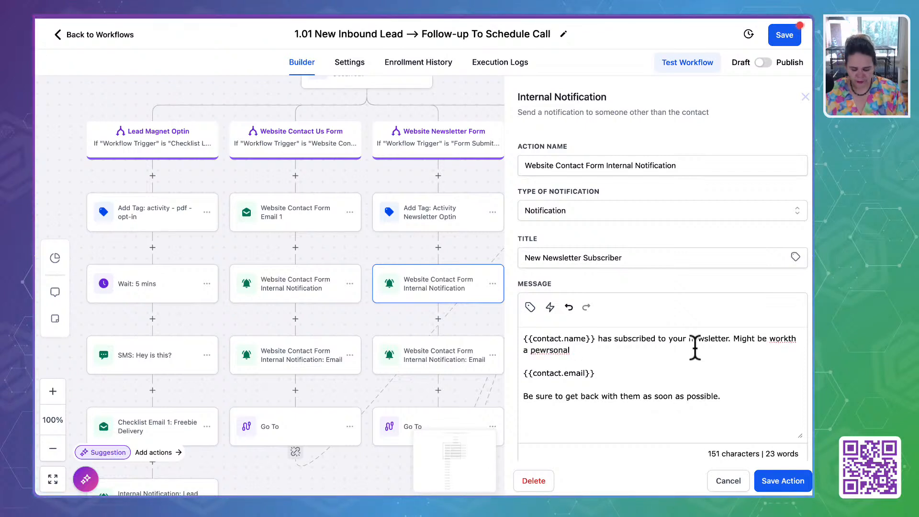
{"action": "type", "text": "follow-up"}
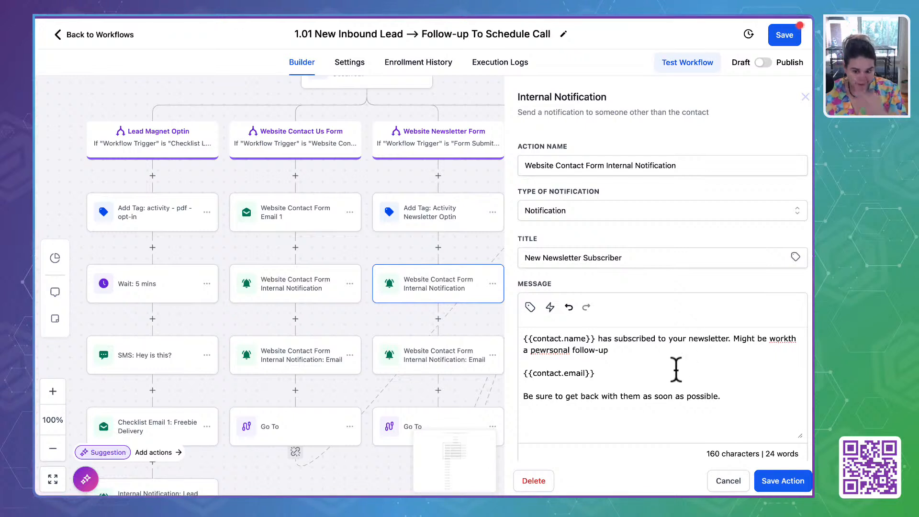
{"action": "double_click", "coordinate": [553, 350]}
{"action": "type", "text": "perso"}
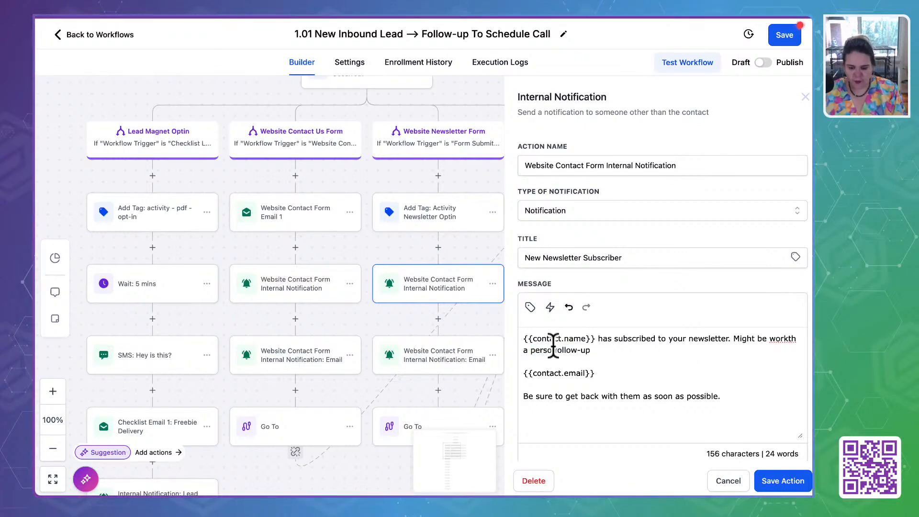
{"action": "type", "text": "n"}
{"action": "left_click", "coordinate": [606, 350]}
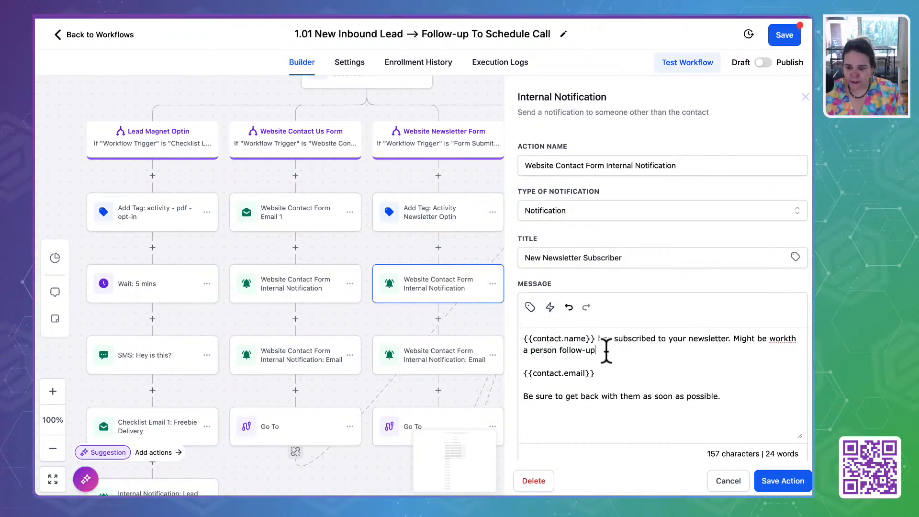
{"action": "double_click", "coordinate": [779, 340]}
{"action": "type", "text": "w"}
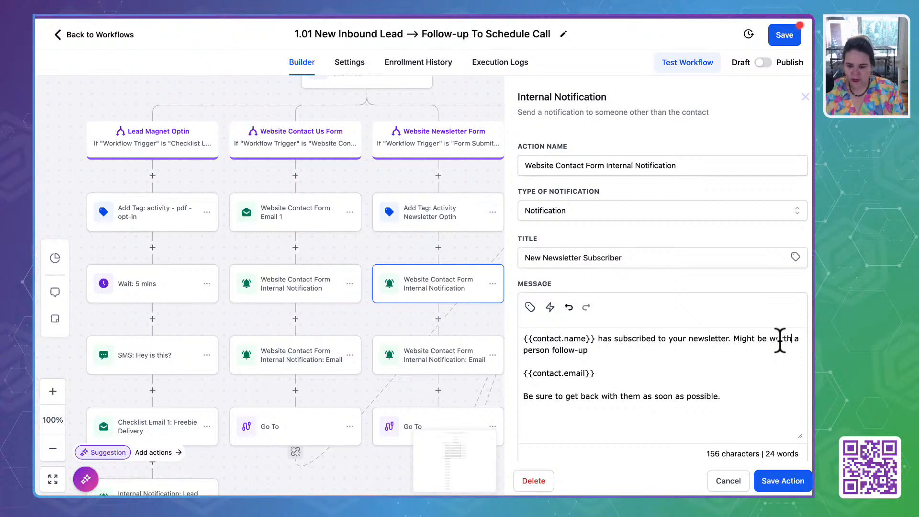
Step: Copy the entire notification message text and save the internal notification action
{"action": "key", "text": "ctrl+a"}
{"action": "key", "text": "ctrl+c"}
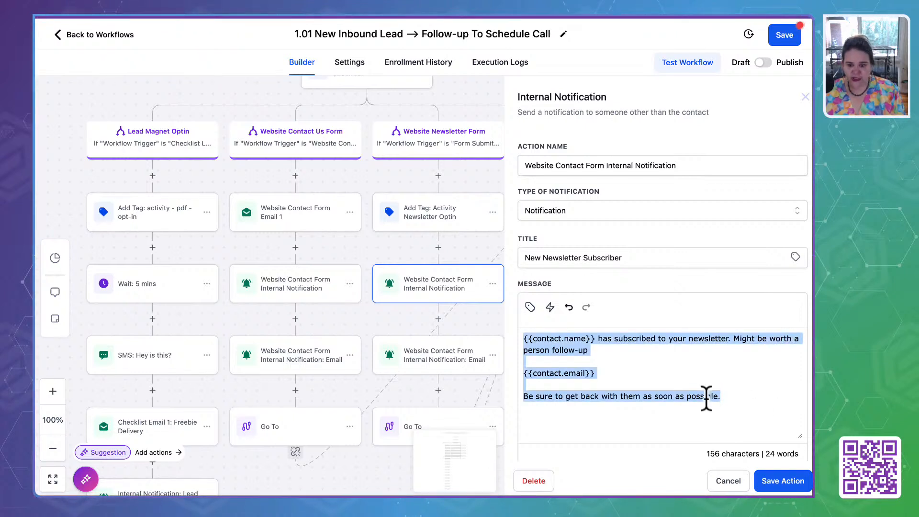
{"action": "left_click", "coordinate": [667, 381]}
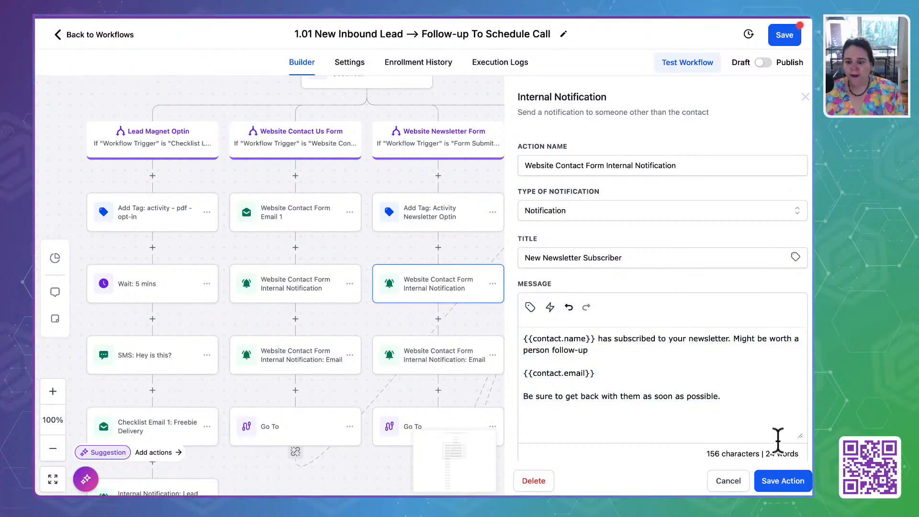
{"action": "left_click", "coordinate": [783, 481]}
Step: Replace the message in the newsletter branch's Internal Notification: Email action with the copied newsletter subscriber text
{"action": "left_click", "coordinate": [421, 358]}
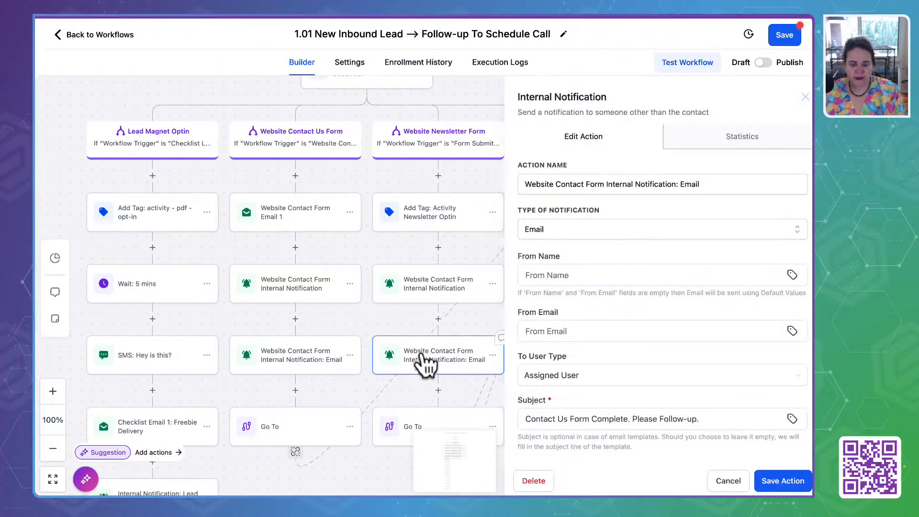
{"action": "scroll", "coordinate": [584, 391], "scroll_direction": "down", "scroll_amount": 5}
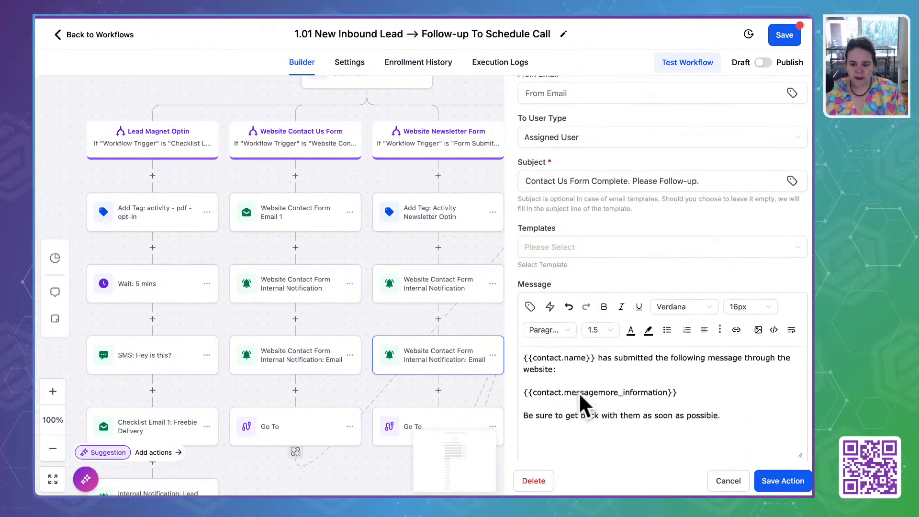
{"action": "scroll", "coordinate": [579, 393], "scroll_direction": "down", "scroll_amount": 1}
{"action": "left_click", "coordinate": [572, 337]}
{"action": "key", "text": "ctrl+a"}
{"action": "key", "text": "ctrl+v"}
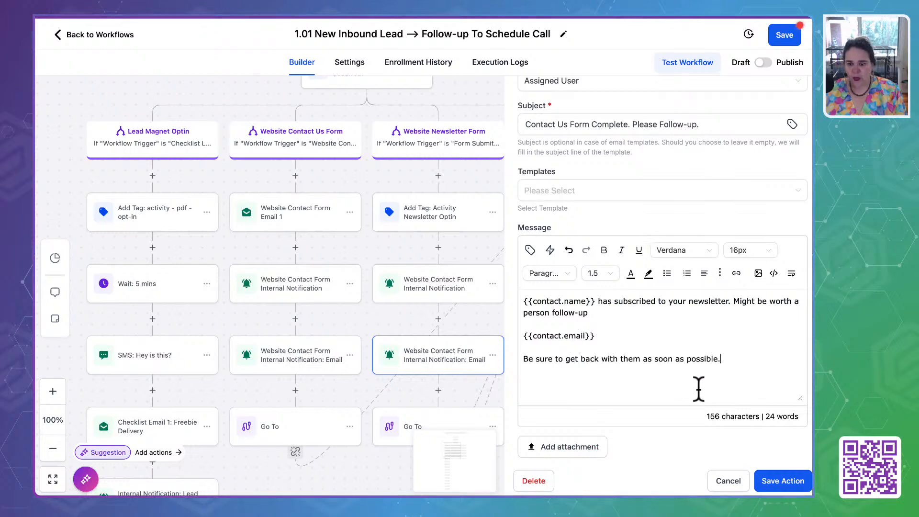
Step: Set the newsletter email notification's subject to "New Newsletter Subscriber - Follow-up"
{"action": "scroll", "coordinate": [676, 306], "scroll_direction": "up", "scroll_amount": 4}
{"action": "left_click", "coordinate": [525, 292]}
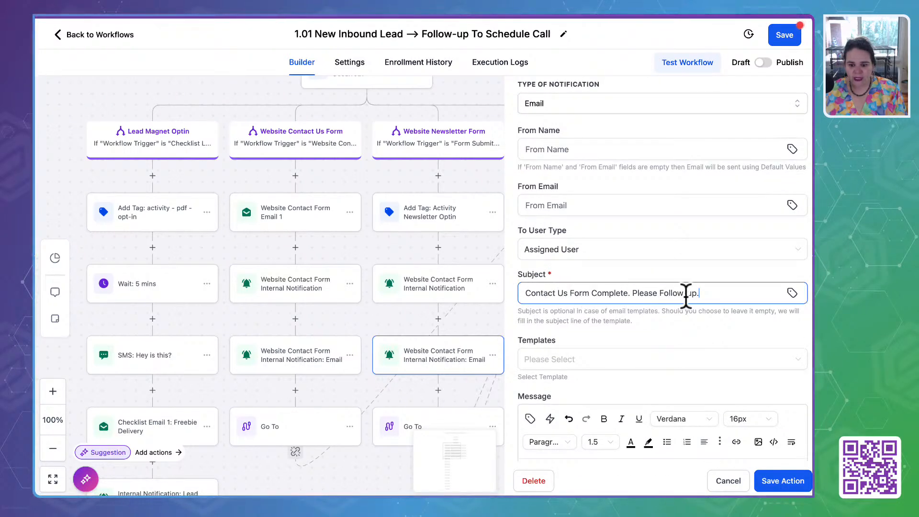
{"action": "left_click_drag", "start_coordinate": [698, 293], "coordinate": [415, 301]}
{"action": "type", "text": "New "}
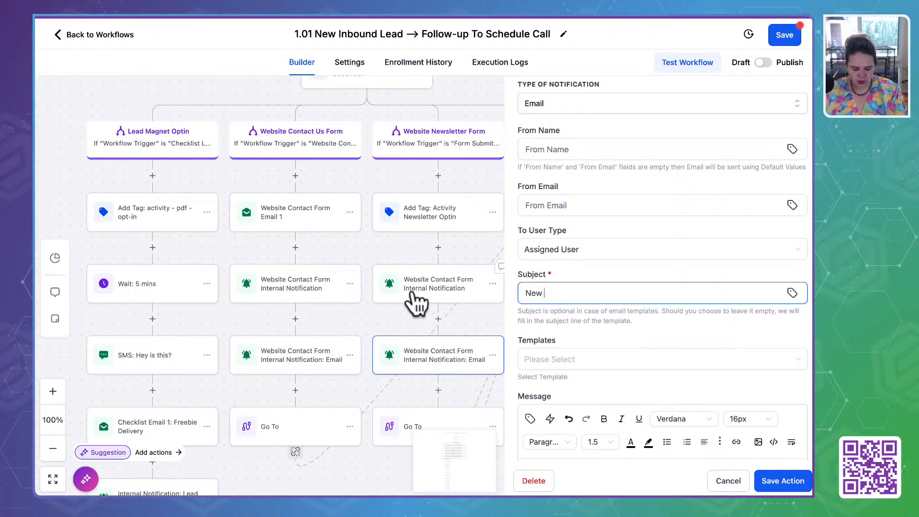
{"action": "type", "text": "Newsletter S"}
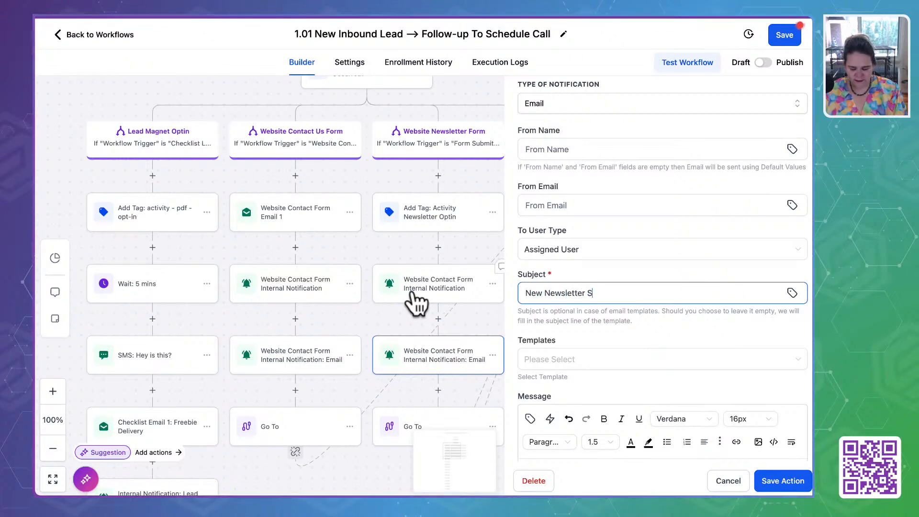
{"action": "type", "text": "ubscriber"}
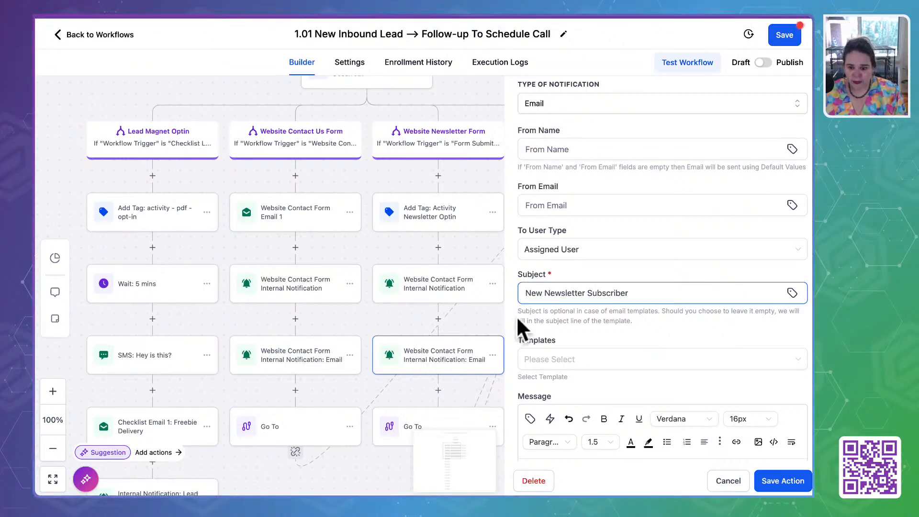
{"action": "type", "text": " - Foll"}
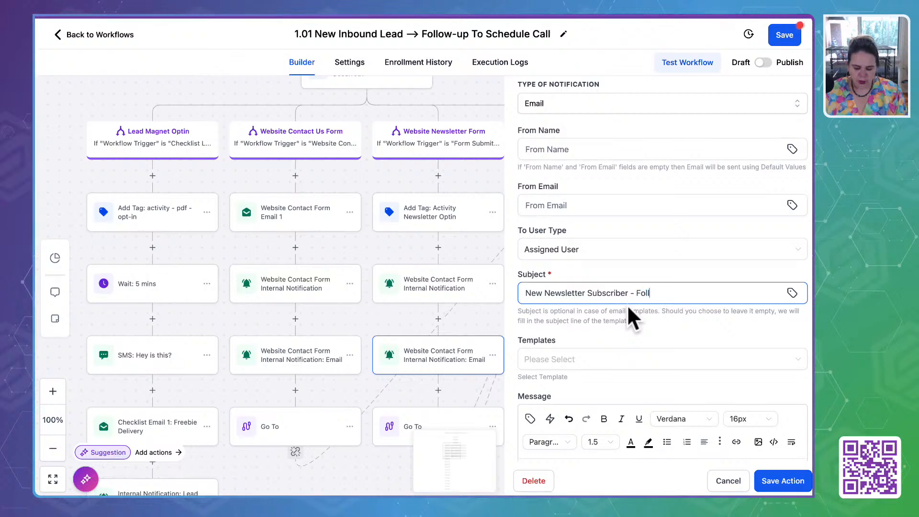
{"action": "type", "text": "ow-up"}
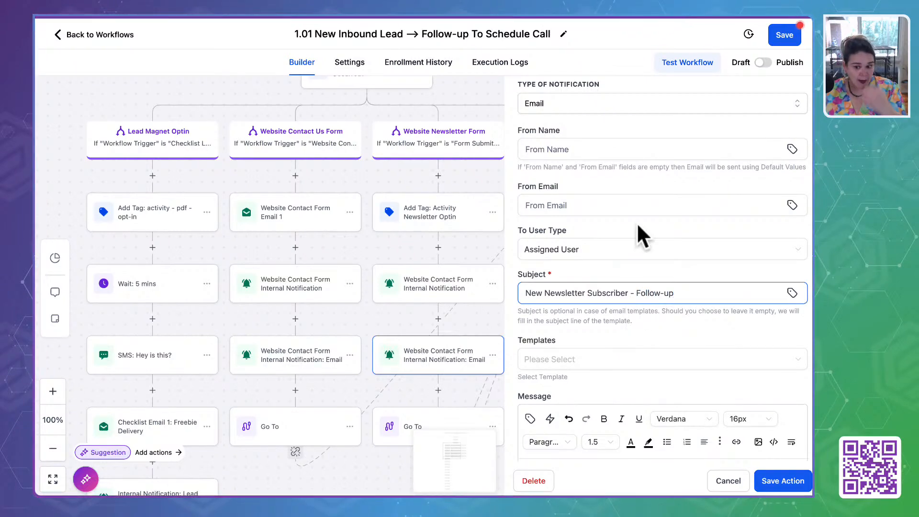
Step: Rename the email notification action "Newsletter Subscriber Internal Notification: Email", copy that name, and save the action
{"action": "scroll", "coordinate": [636, 222], "scroll_direction": "up", "scroll_amount": 3}
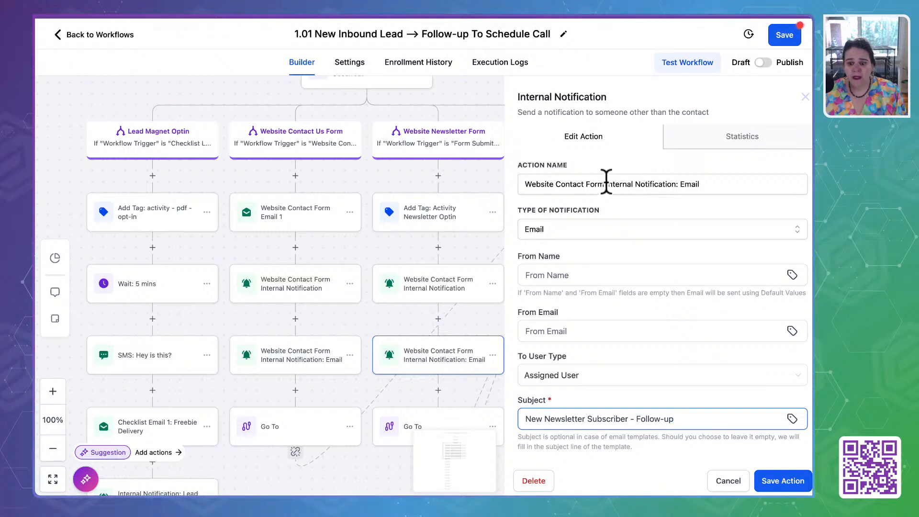
{"action": "left_click_drag", "start_coordinate": [606, 184], "coordinate": [451, 178]}
{"action": "type", "text": "N"}
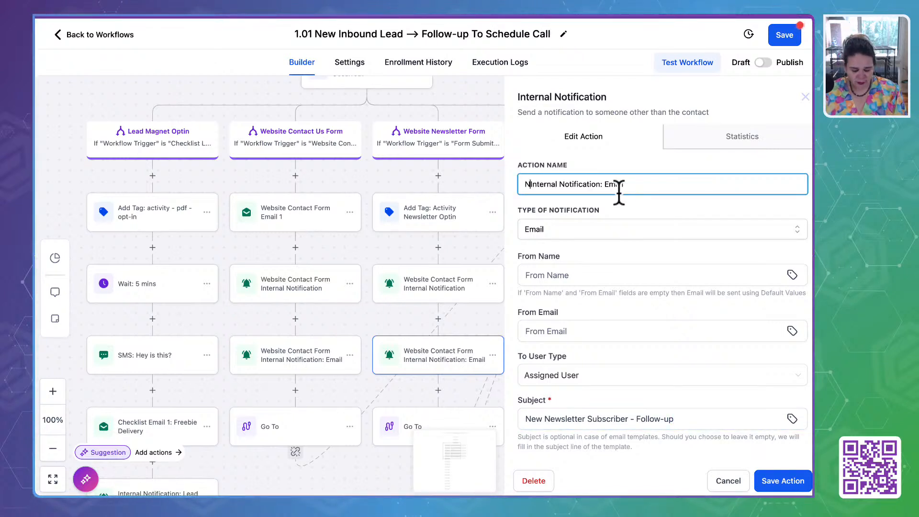
{"action": "type", "text": "ewsletter "}
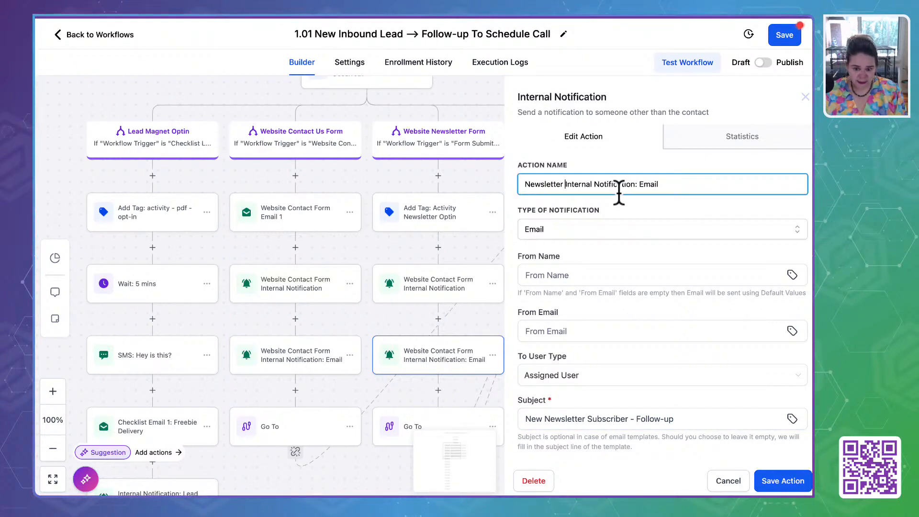
{"action": "type", "text": "Subscriber"}
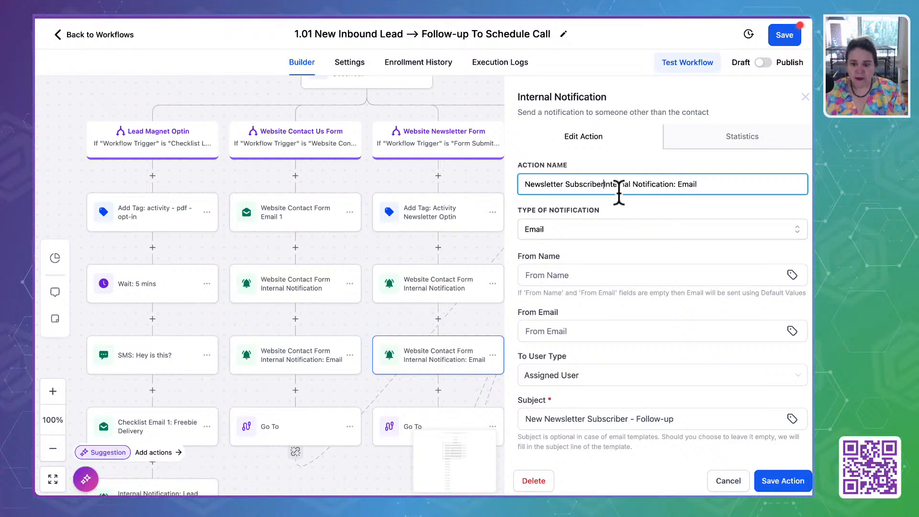
{"action": "triple_click", "coordinate": [629, 190]}
{"action": "key", "text": "ctrl+c"}
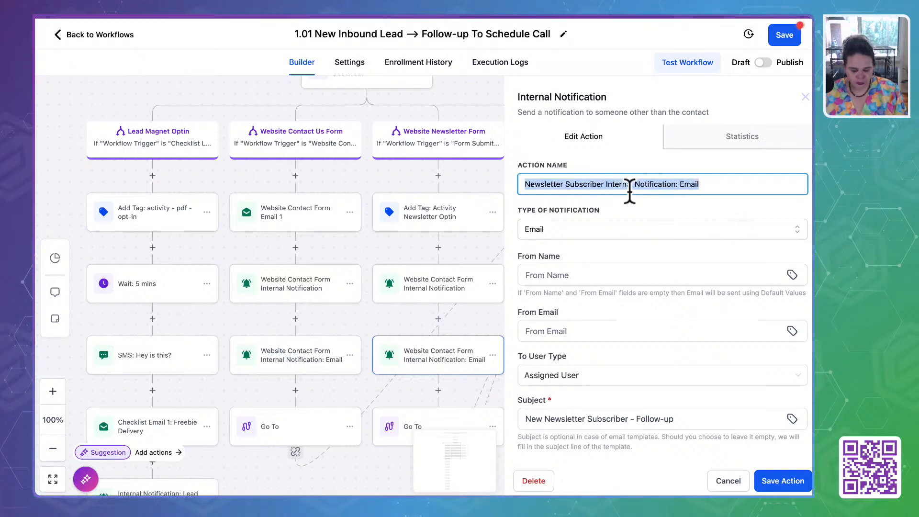
{"action": "left_click", "coordinate": [771, 482]}
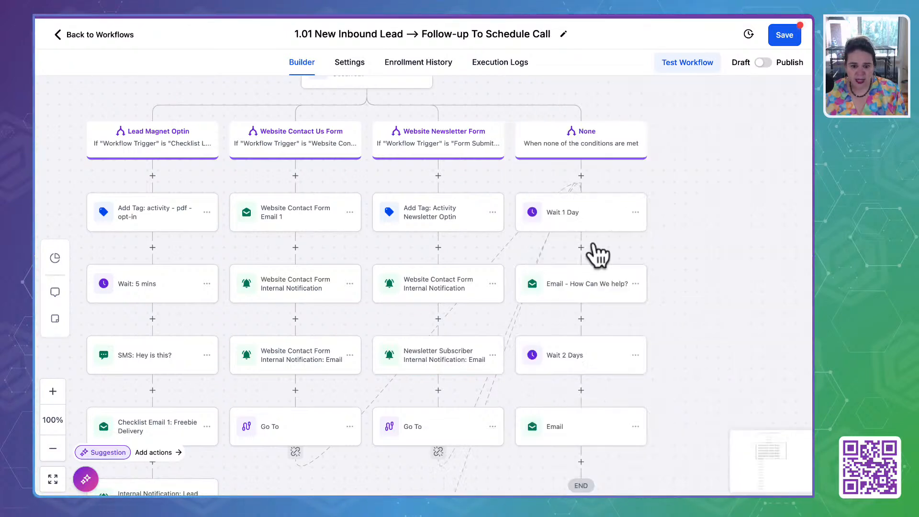
Step: Rename the newsletter branch's in-app notification action "Newsletter Subscriber Internal Notification" and save it
{"action": "left_click", "coordinate": [437, 280]}
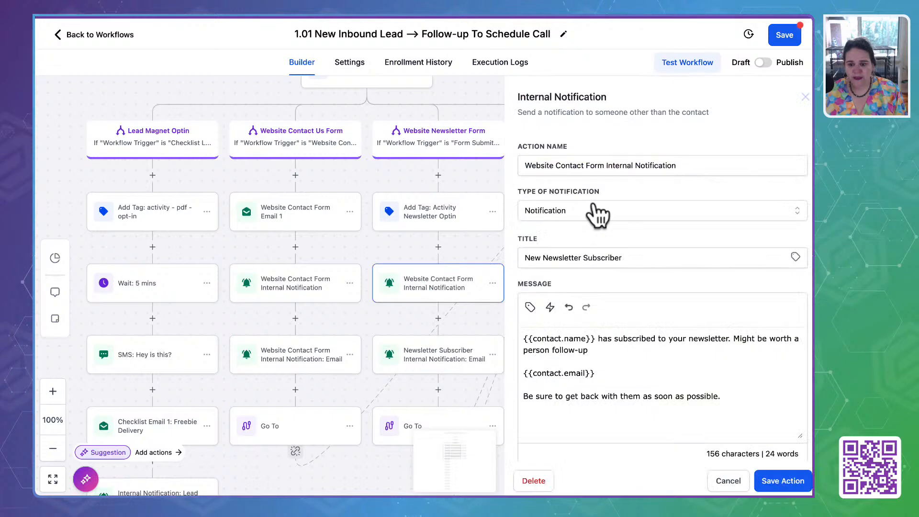
{"action": "triple_click", "coordinate": [631, 165]}
{"action": "key", "text": "ctrl+v"}
{"action": "double_click", "coordinate": [695, 165]}
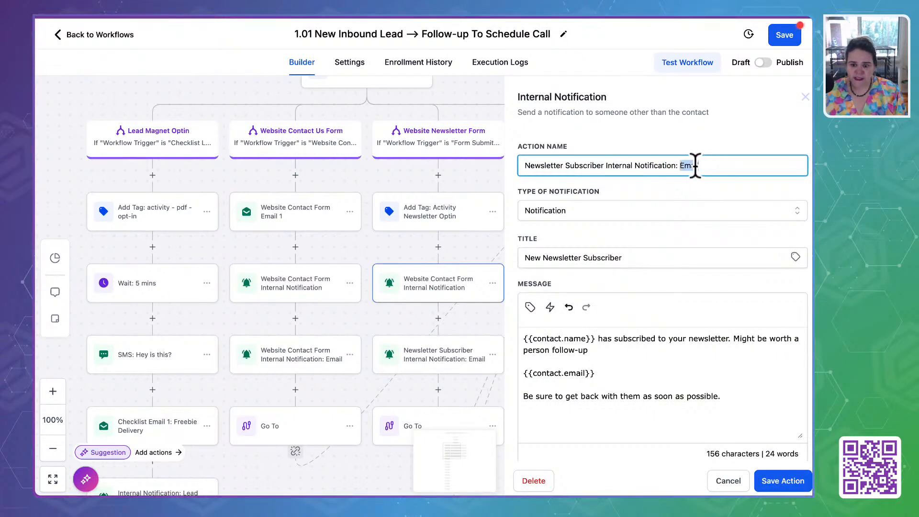
{"action": "left_click", "coordinate": [631, 421]}
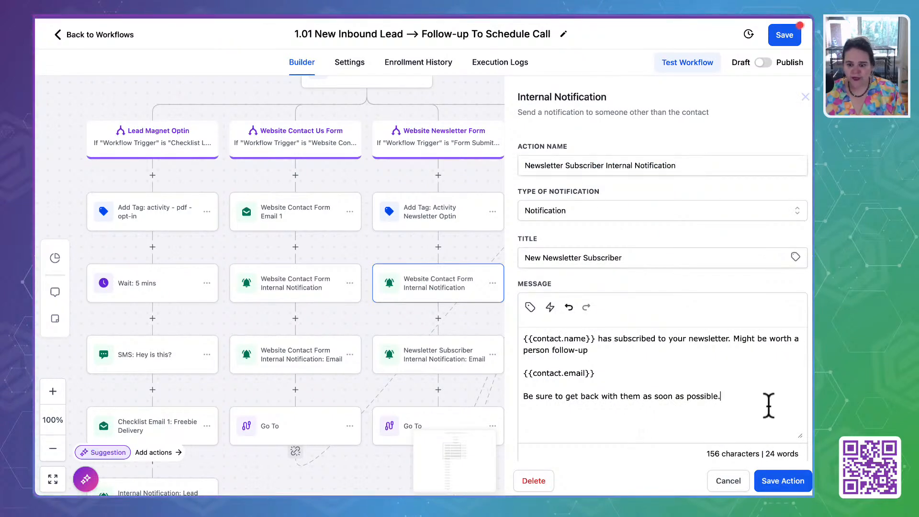
{"action": "left_click", "coordinate": [777, 481]}
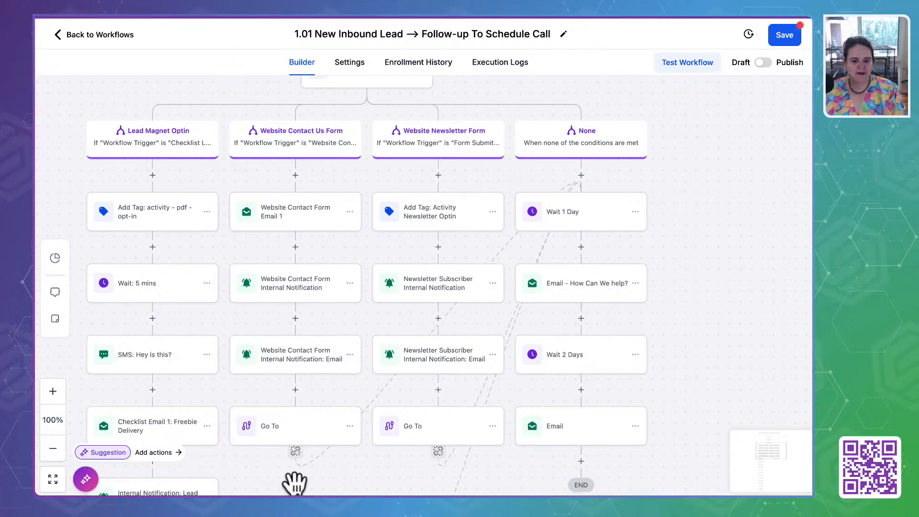
Step: Review the message and custom values of the None branch's "Email - How Can We help?" action, leaving it without saving
{"action": "left_click", "coordinate": [580, 288]}
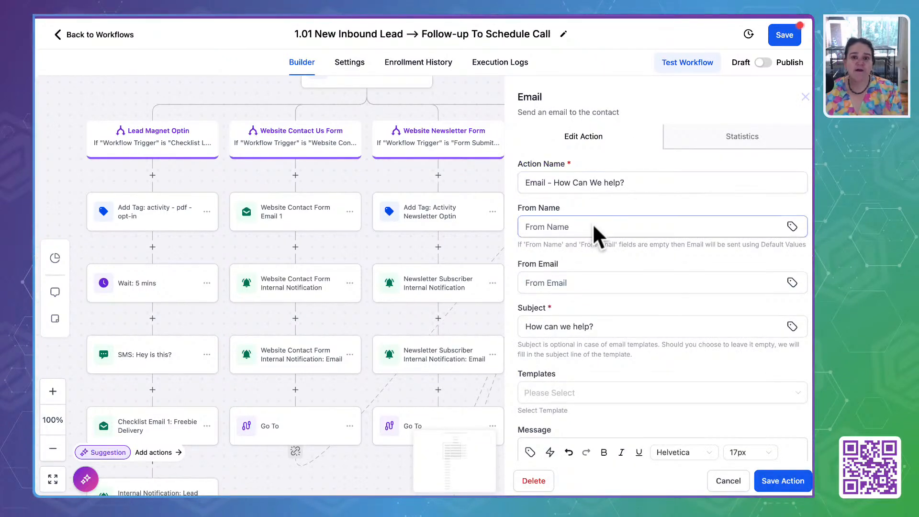
{"action": "scroll", "coordinate": [613, 246], "scroll_direction": "down", "scroll_amount": 5}
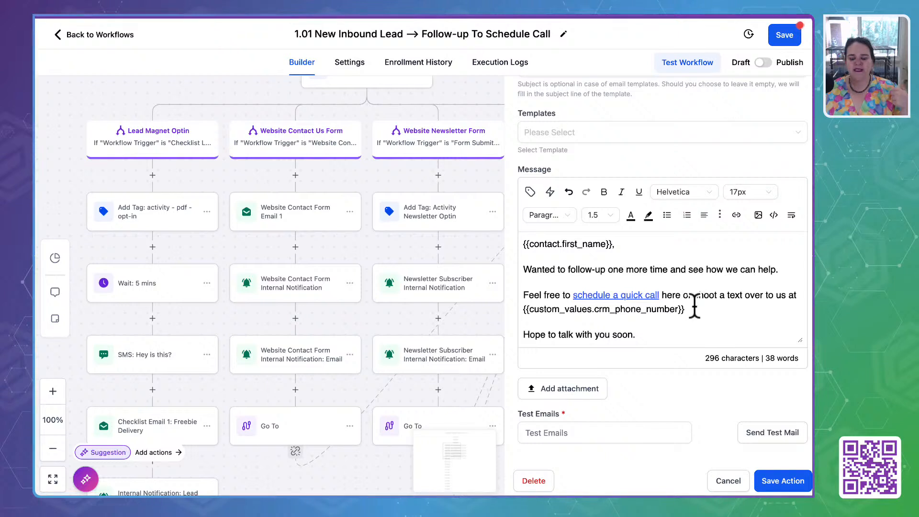
{"action": "scroll", "coordinate": [694, 306], "scroll_direction": "down", "scroll_amount": 1}
{"action": "left_click_drag", "start_coordinate": [624, 335], "coordinate": [496, 263]}
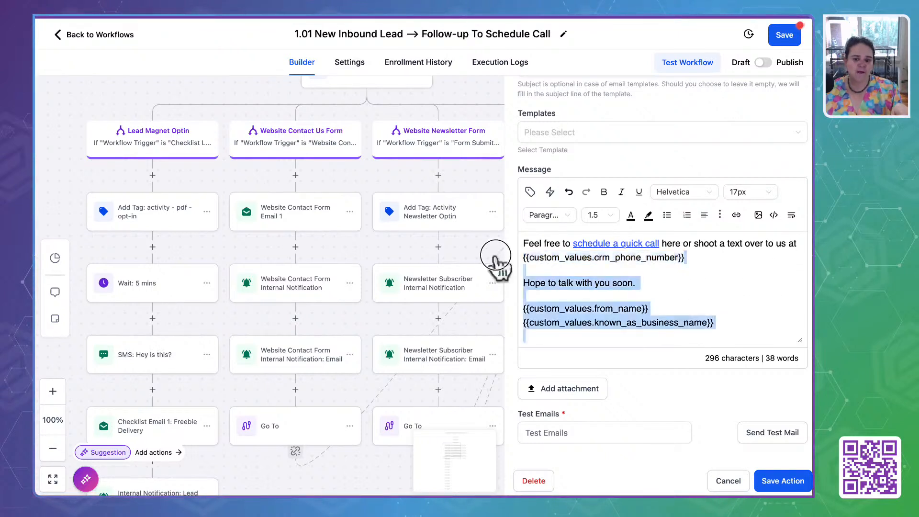
{"action": "double_click", "coordinate": [629, 257]}
{"action": "key", "text": "super+a"}
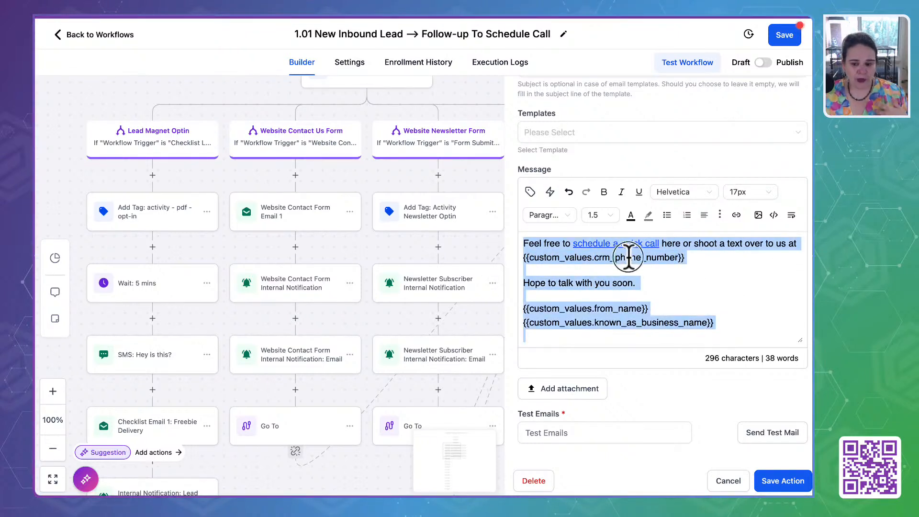
{"action": "left_click", "coordinate": [629, 257]}
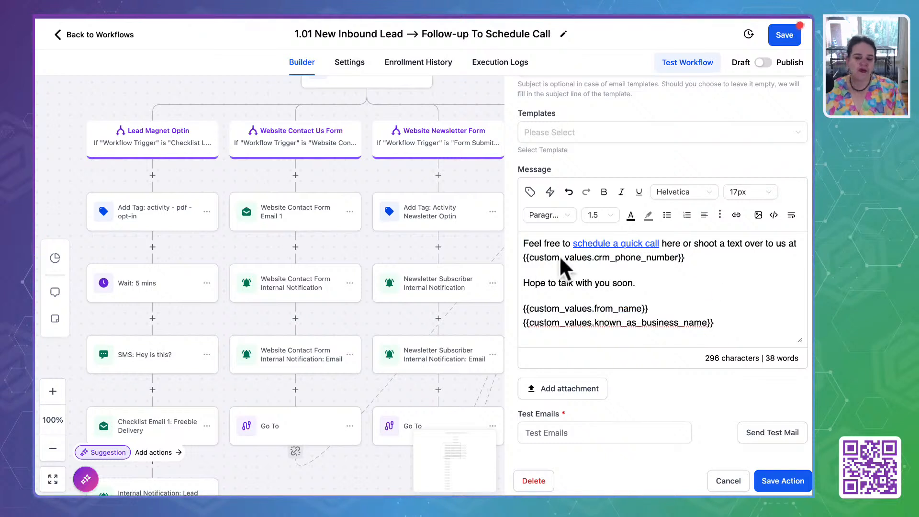
{"action": "scroll", "coordinate": [564, 263], "scroll_direction": "down", "scroll_amount": 1}
{"action": "scroll", "coordinate": [569, 268], "scroll_direction": "up", "scroll_amount": 2}
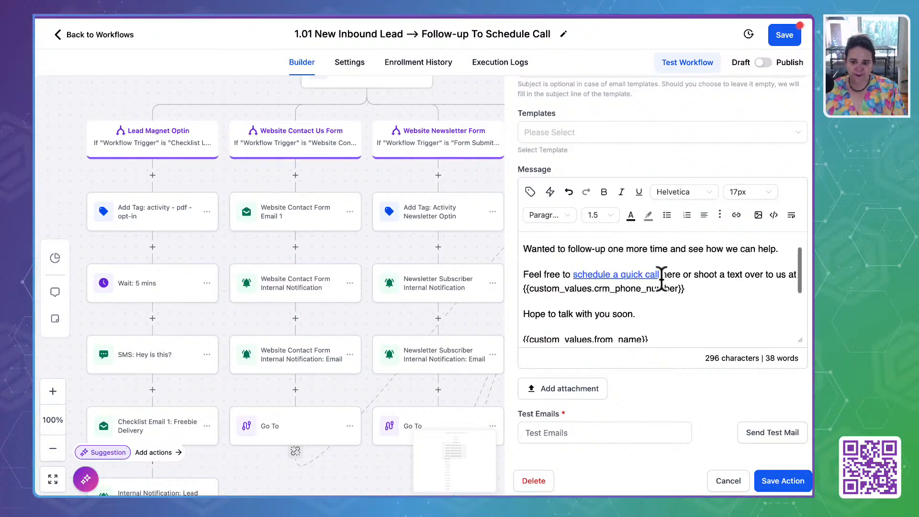
{"action": "left_click", "coordinate": [726, 483]}
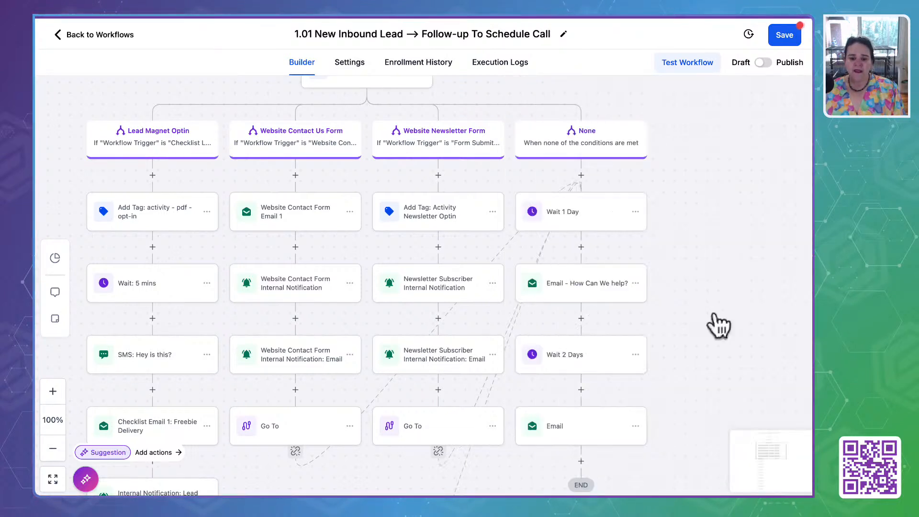
Step: Review the subject and message of the None branch's final Email action, leaving it without saving
{"action": "left_click", "coordinate": [592, 433]}
{"action": "scroll", "coordinate": [611, 362], "scroll_direction": "down", "scroll_amount": 5}
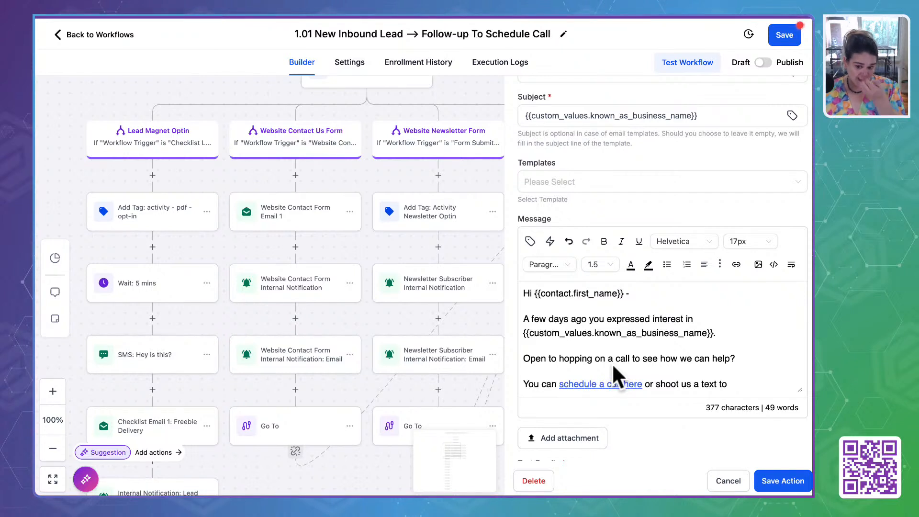
{"action": "scroll", "coordinate": [647, 351], "scroll_direction": "down", "scroll_amount": 5}
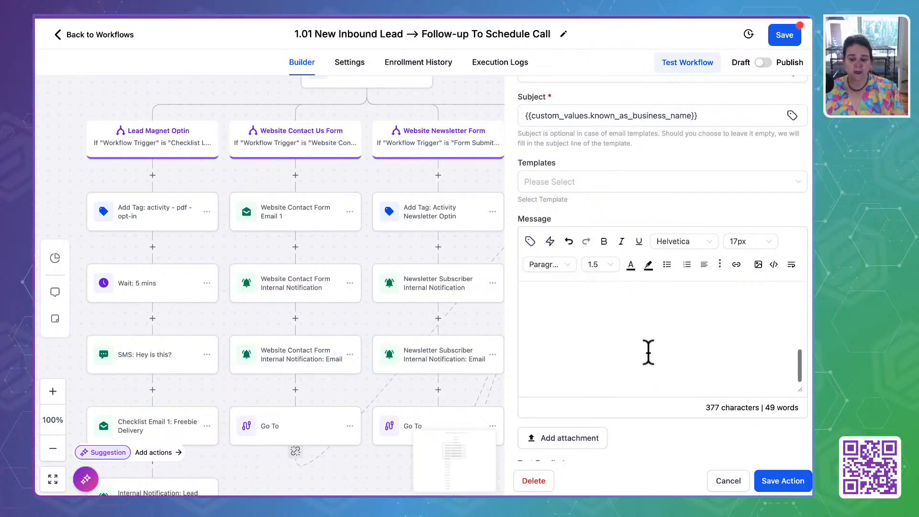
{"action": "left_click", "coordinate": [727, 481]}
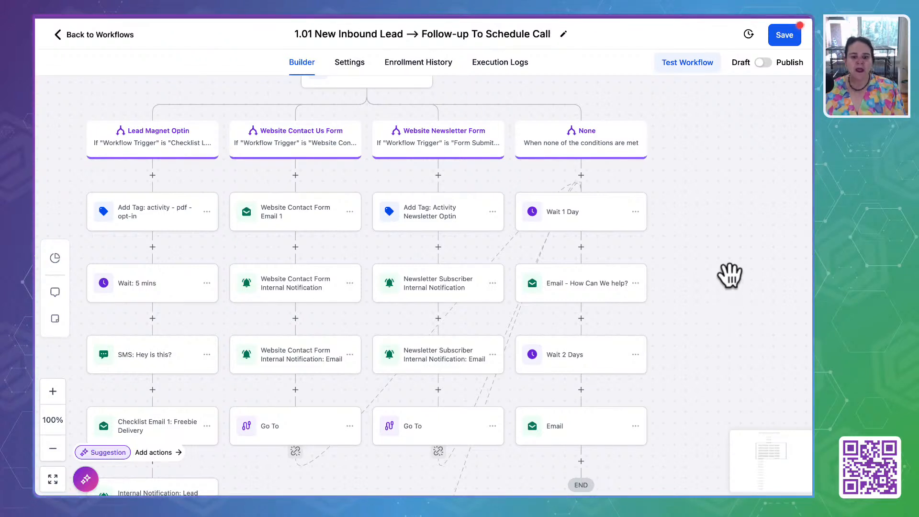
Step: Save the New Inbound Lead workflow, switch it from Draft to Publish, and save the published state
{"action": "scroll", "coordinate": [729, 275], "scroll_direction": "left", "scroll_amount": 1}
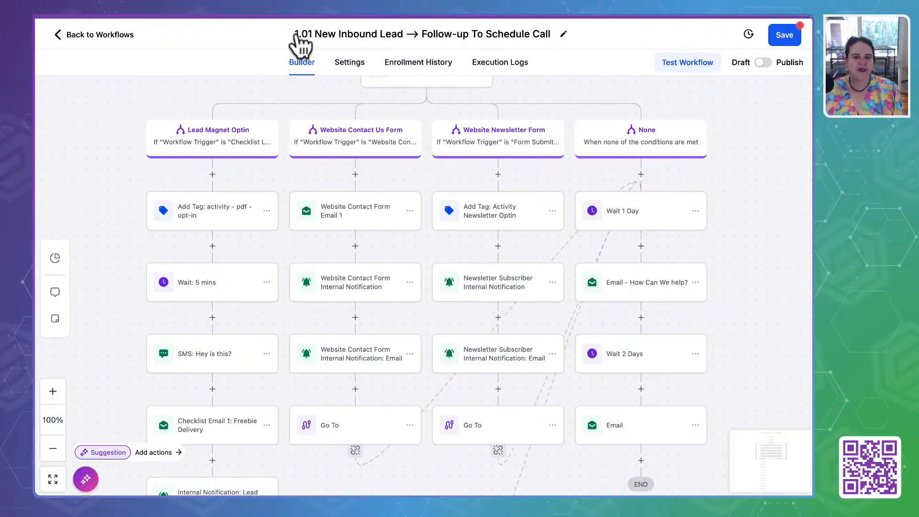
{"action": "left_click", "coordinate": [311, 34]}
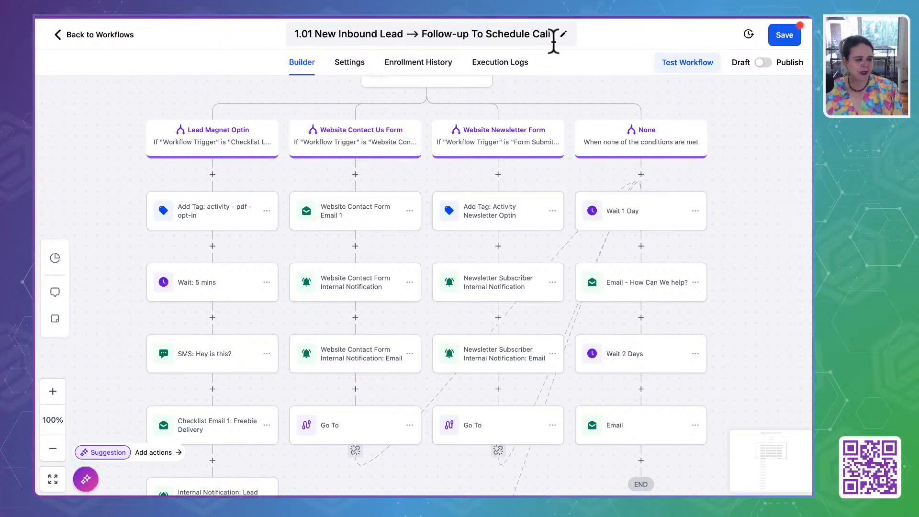
{"action": "left_click", "coordinate": [786, 38]}
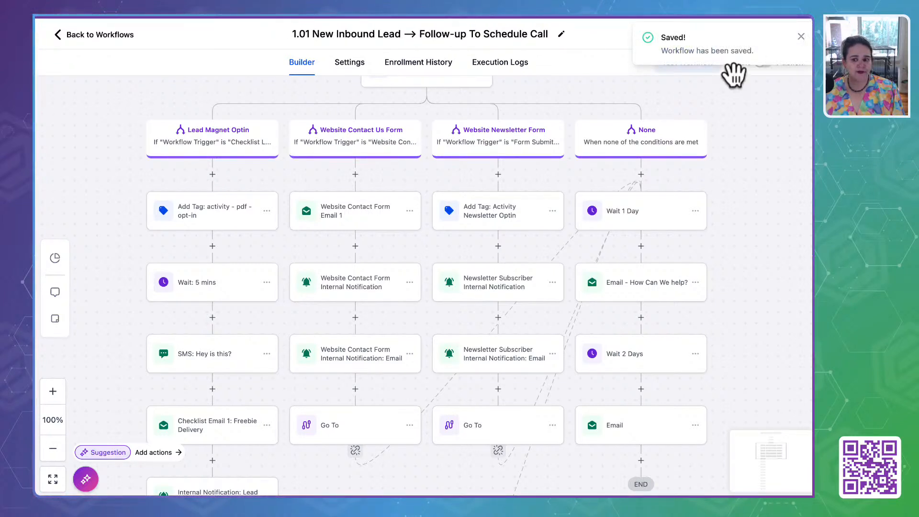
{"action": "left_click", "coordinate": [799, 40]}
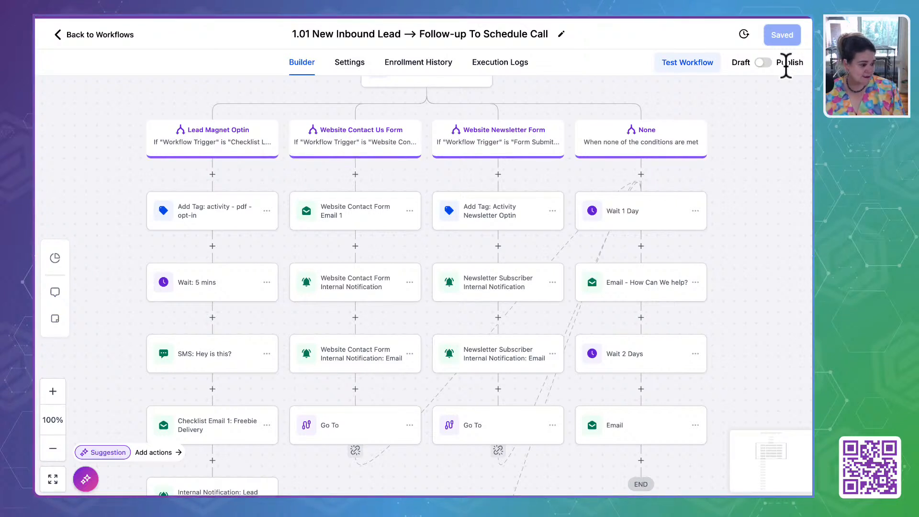
{"action": "left_click", "coordinate": [762, 63]}
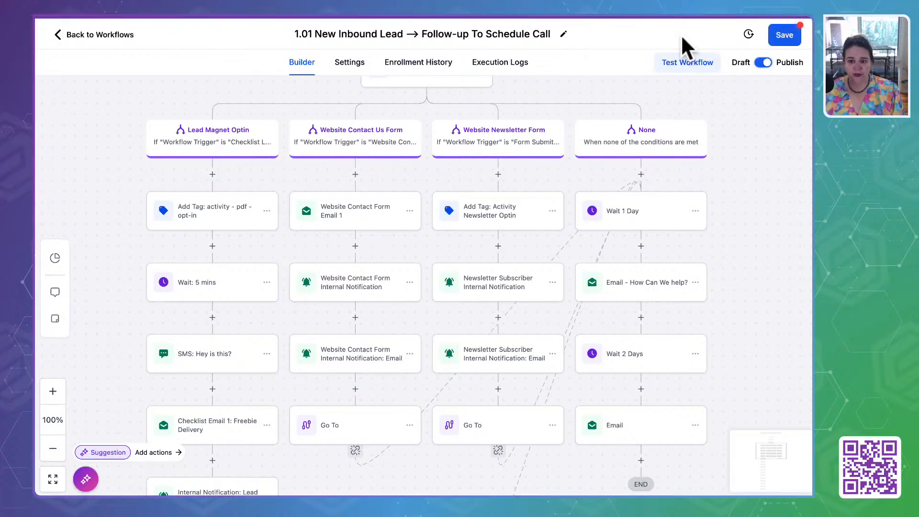
{"action": "left_click", "coordinate": [781, 35]}
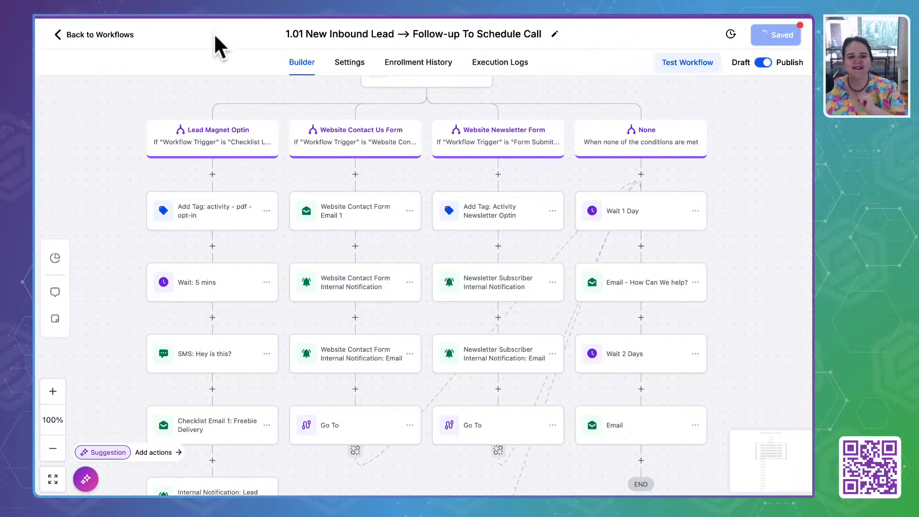
Step: Return to the Stage 1: Lead Generation workflow list and open the 1.02 Engaged Lead workflow
{"action": "left_click", "coordinate": [120, 35]}
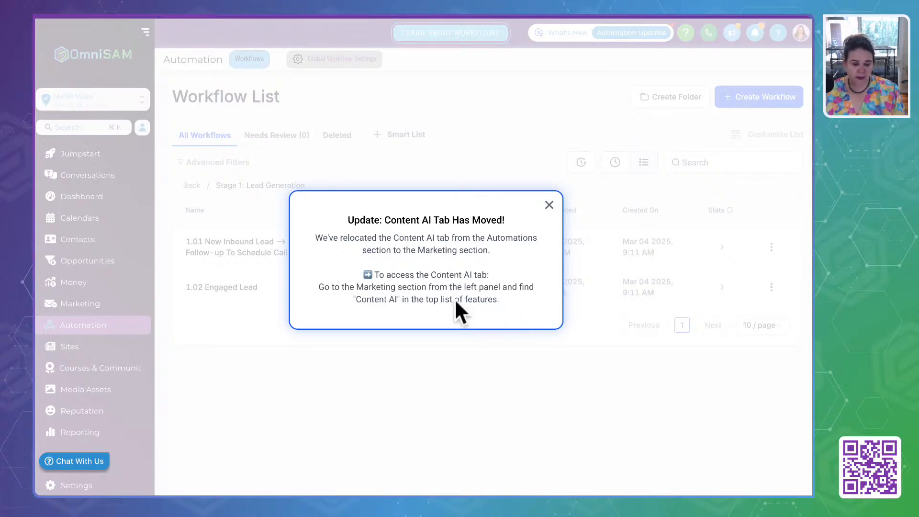
{"action": "left_click", "coordinate": [549, 205]}
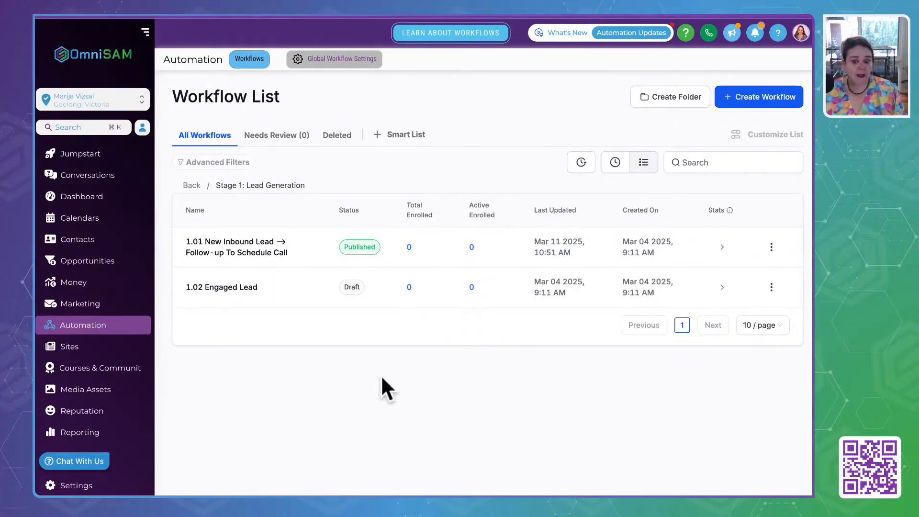
{"action": "left_click", "coordinate": [224, 287]}
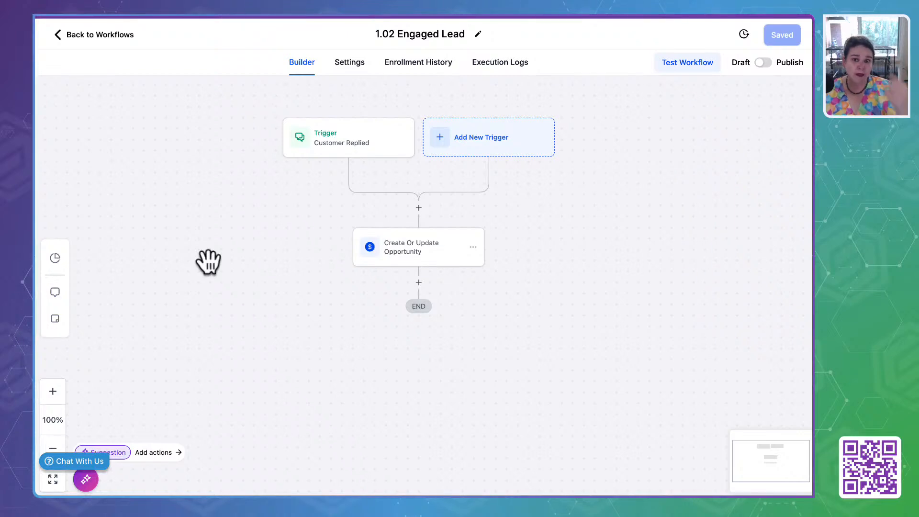
Step: Try a Reply channel filter on the Customer Replied trigger, looking through its channel options, and remove the filter again
{"action": "left_click", "coordinate": [330, 142]}
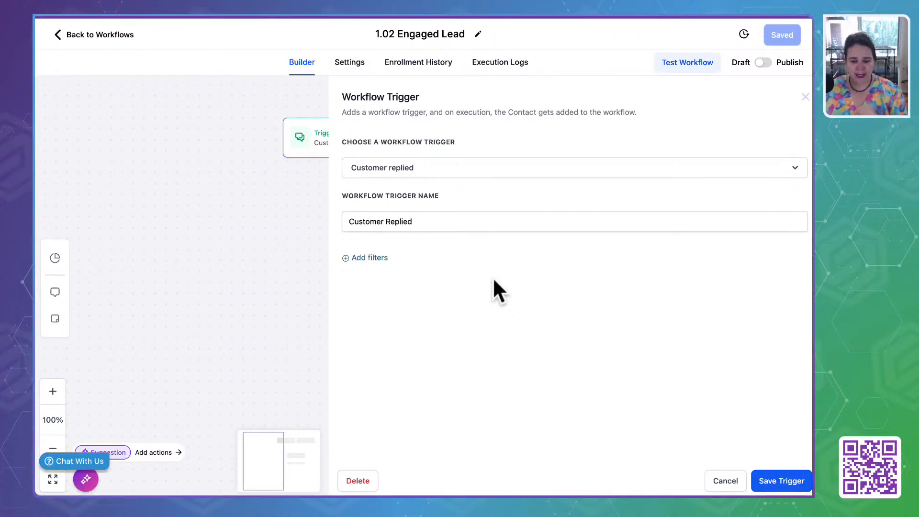
{"action": "left_click", "coordinate": [368, 257]}
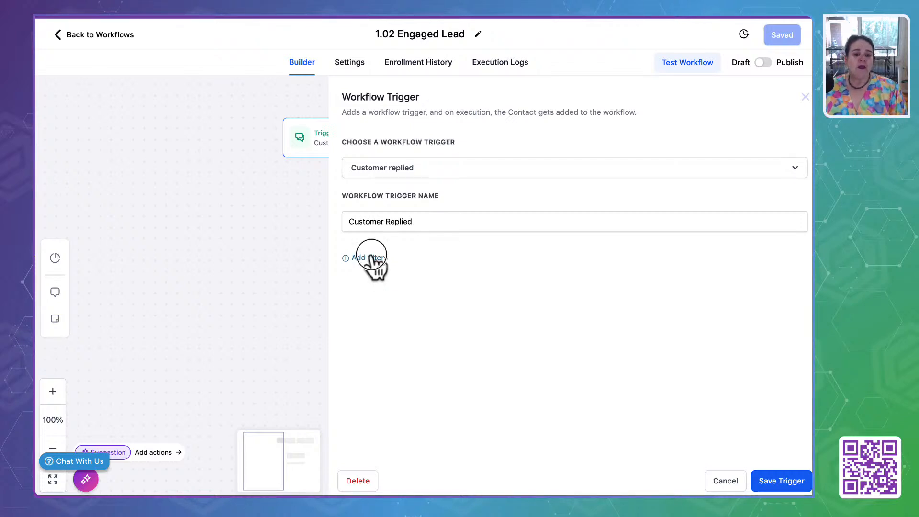
{"action": "left_click", "coordinate": [423, 274]}
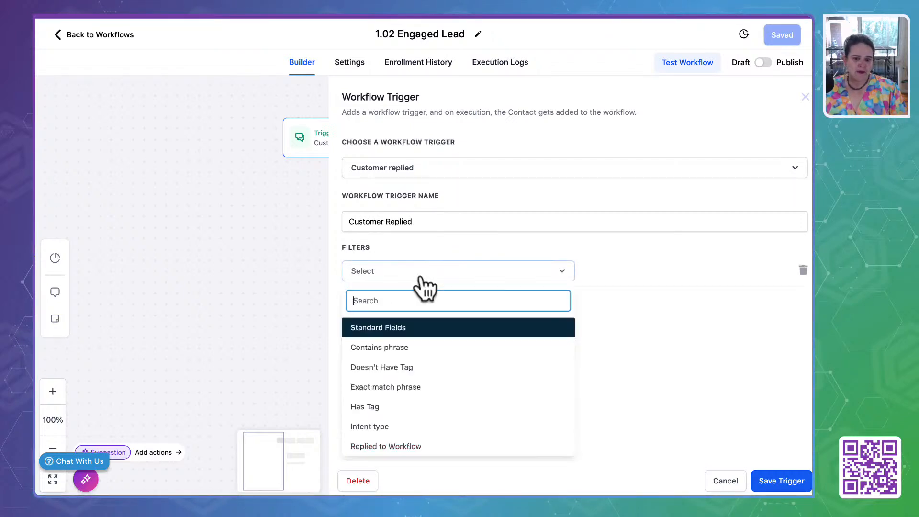
{"action": "scroll", "coordinate": [436, 371], "scroll_direction": "down", "scroll_amount": 5}
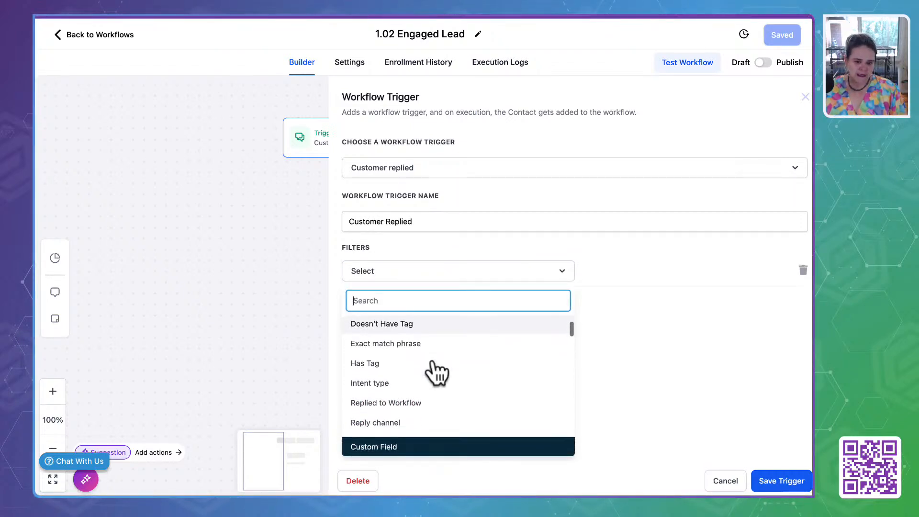
{"action": "left_click", "coordinate": [383, 354]}
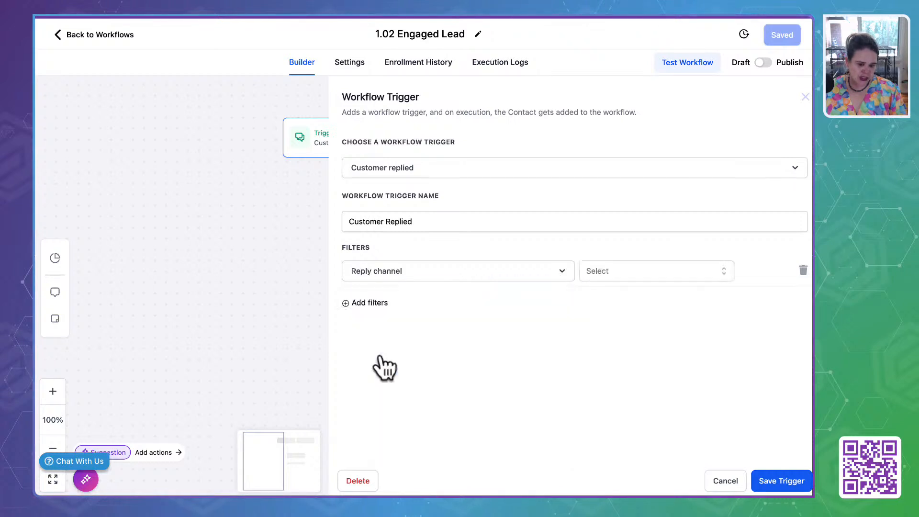
{"action": "left_click", "coordinate": [643, 271]}
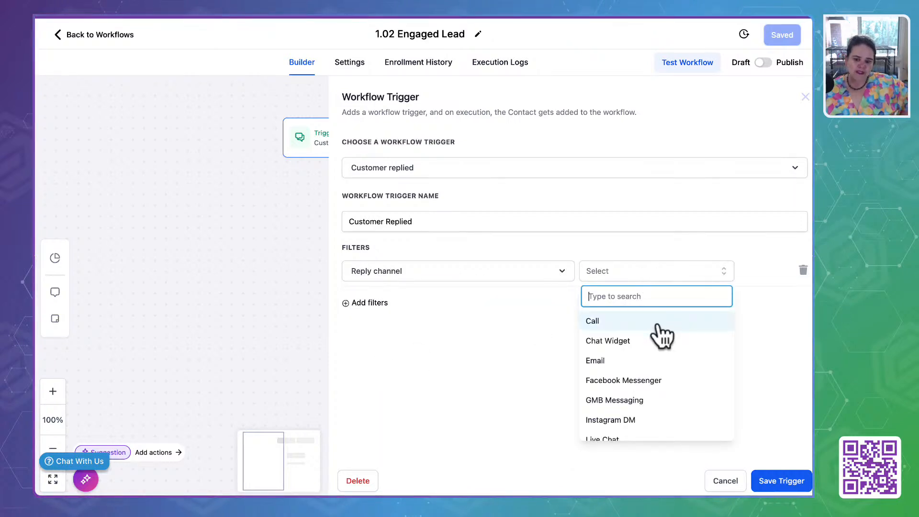
{"action": "scroll", "coordinate": [653, 395], "scroll_direction": "down", "scroll_amount": 2}
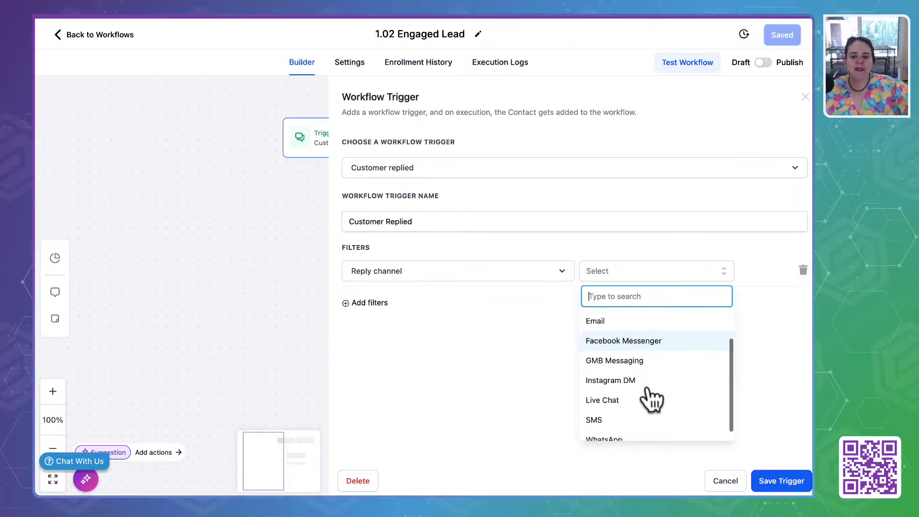
{"action": "scroll", "coordinate": [653, 400], "scroll_direction": "up", "scroll_amount": 2}
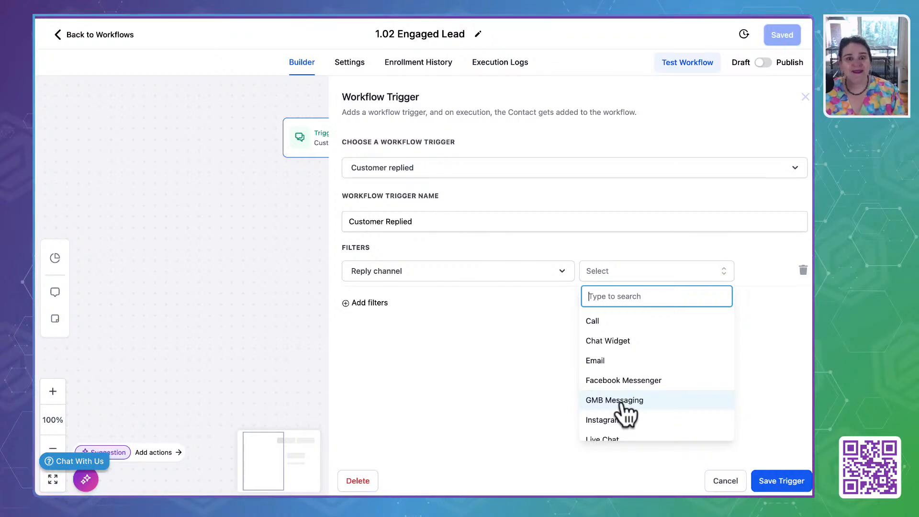
{"action": "scroll", "coordinate": [624, 414], "scroll_direction": "down", "scroll_amount": 2}
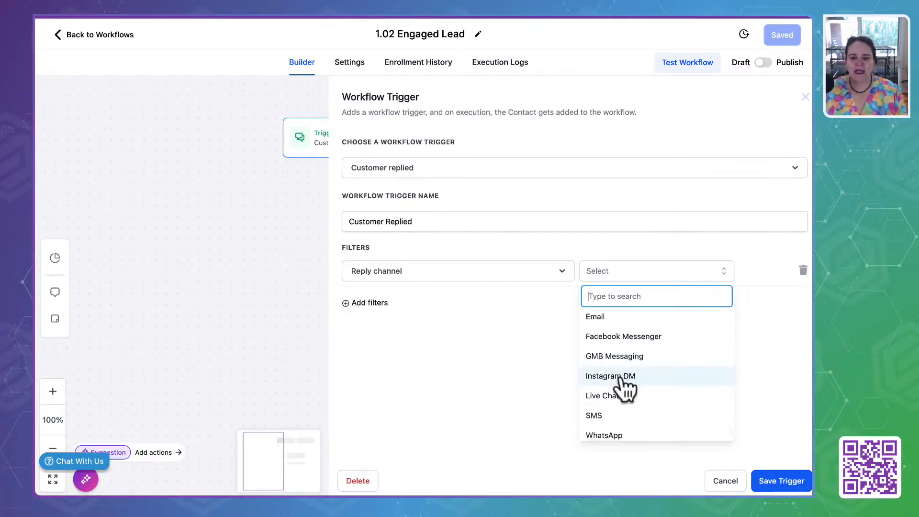
{"action": "scroll", "coordinate": [611, 408], "scroll_direction": "down", "scroll_amount": 1}
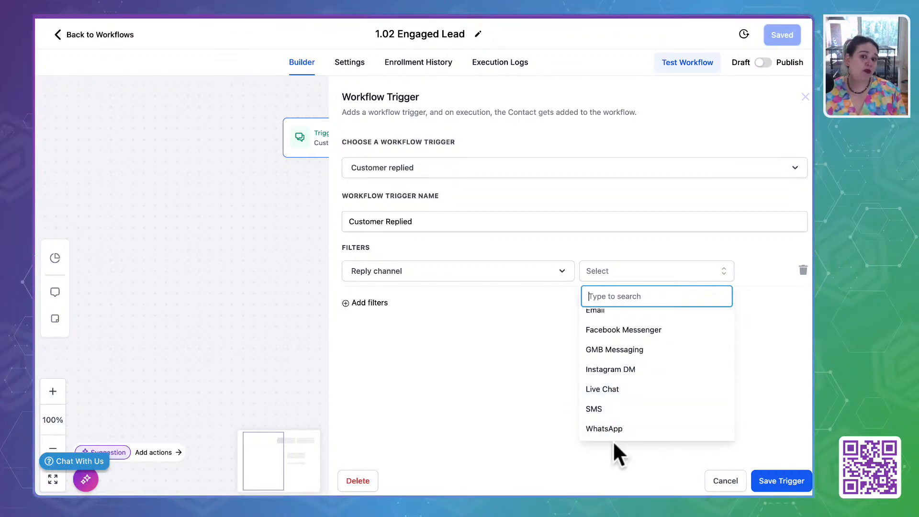
{"action": "left_click", "coordinate": [505, 423]}
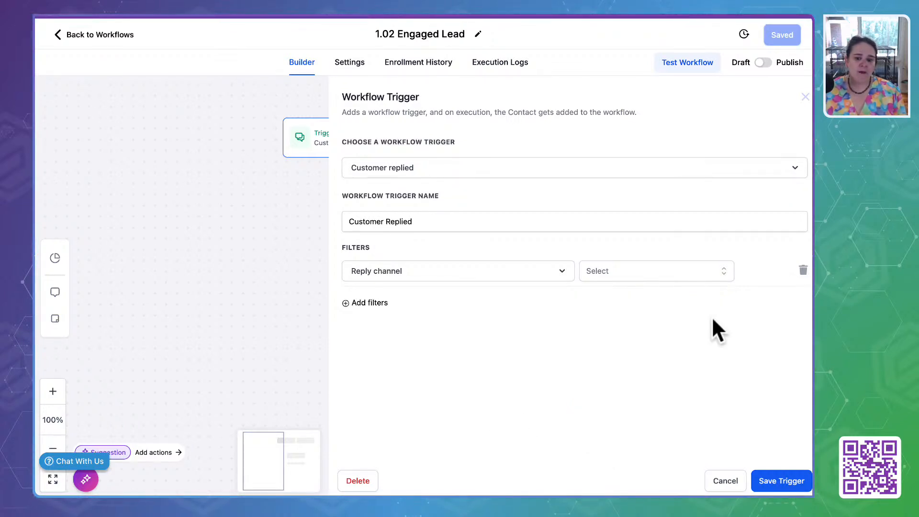
{"action": "left_click", "coordinate": [803, 271]}
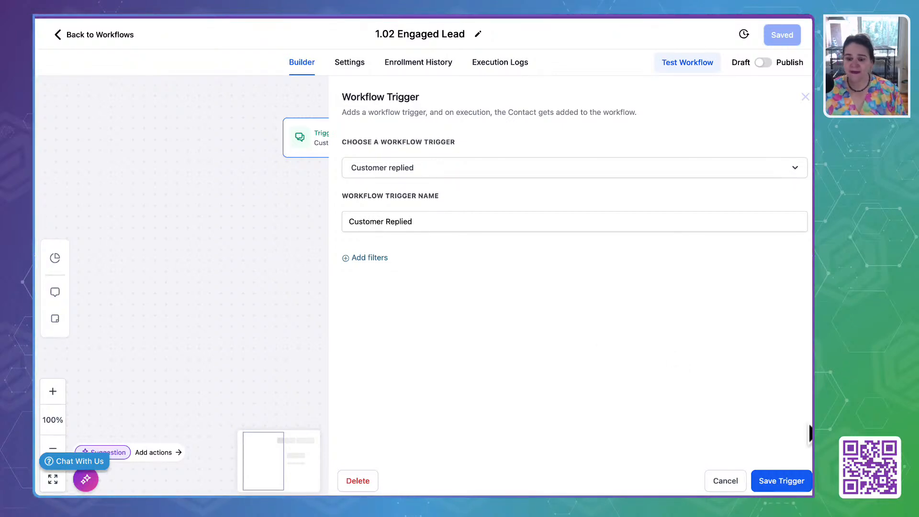
Step: Save the Customer Replied trigger, switch the 1.02 Engaged Lead workflow from Draft to Publish, and save it
{"action": "left_click", "coordinate": [773, 482]}
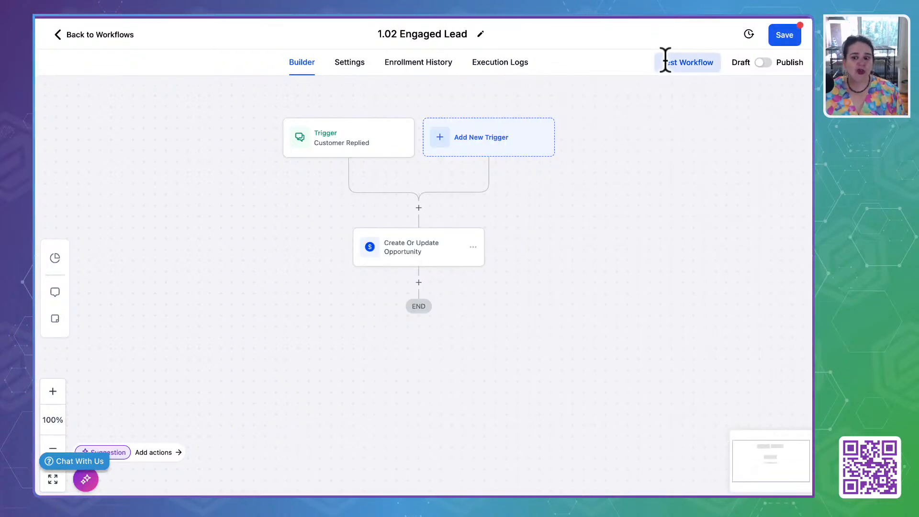
{"action": "left_click", "coordinate": [762, 62]}
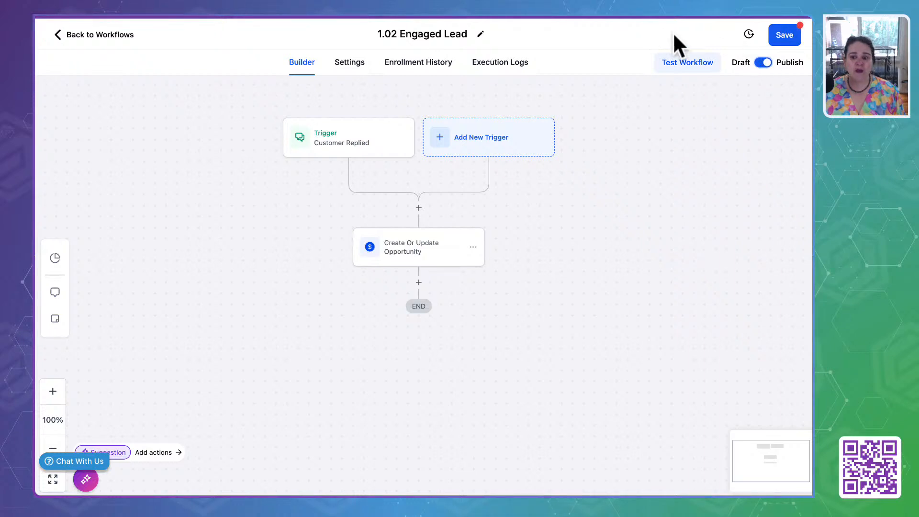
{"action": "left_click", "coordinate": [785, 41]}
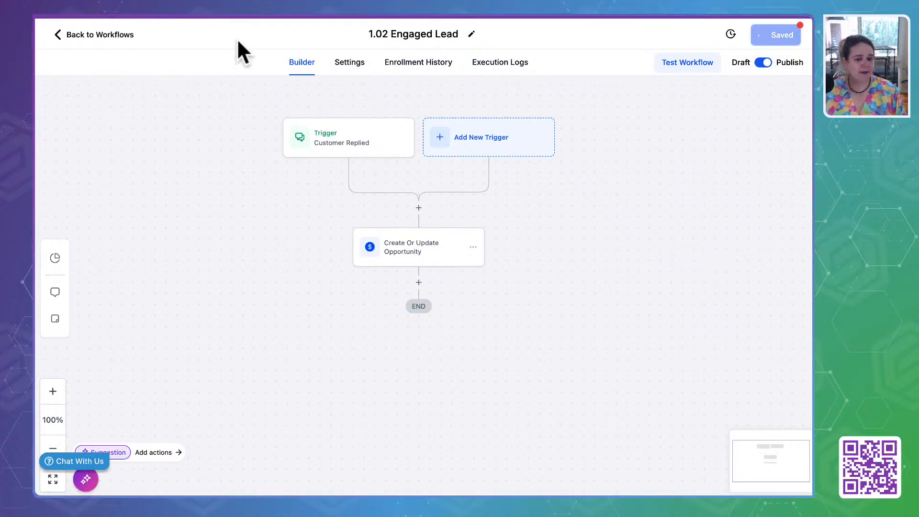
Step: Return to the workflow folders and open "2.00 - Viewed Calendar, Didn't Book - 9 Step Follow-Up" from the Stage 2 folder
{"action": "left_click", "coordinate": [94, 35]}
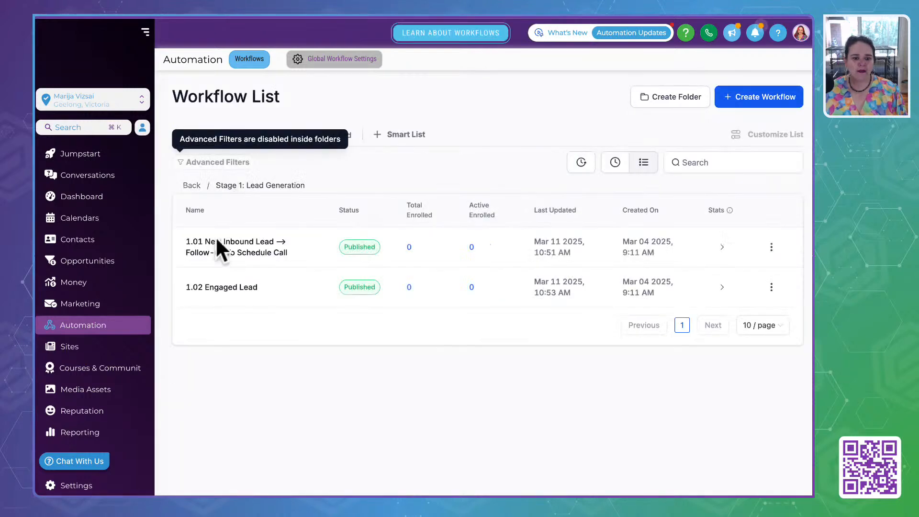
{"action": "left_click", "coordinate": [192, 185]}
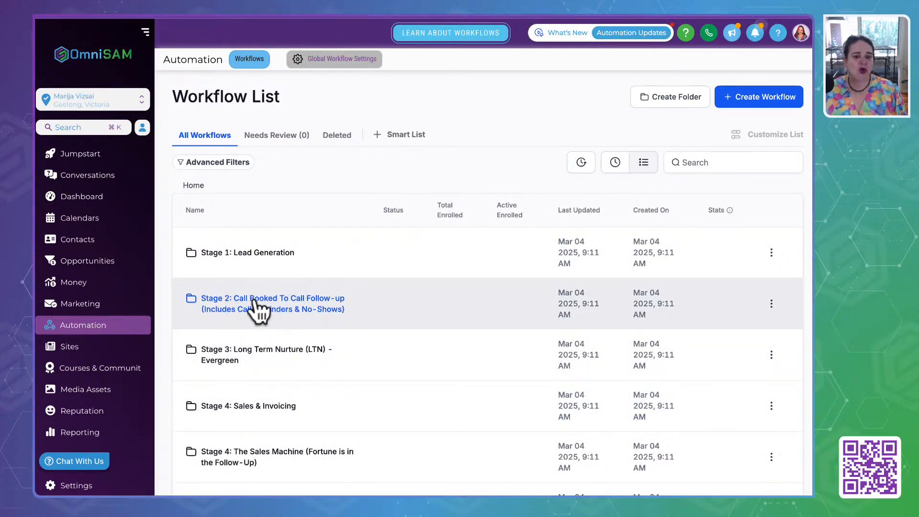
{"action": "left_click", "coordinate": [253, 299]}
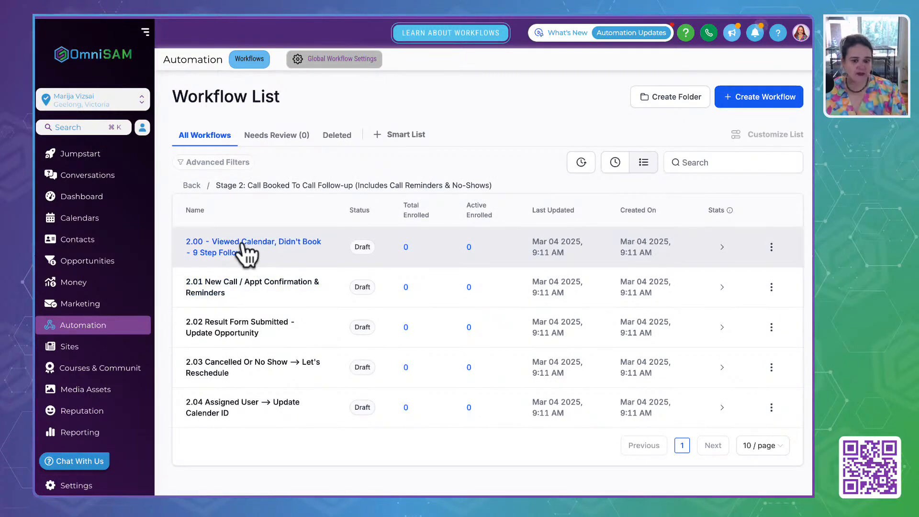
{"action": "left_click", "coordinate": [242, 246]}
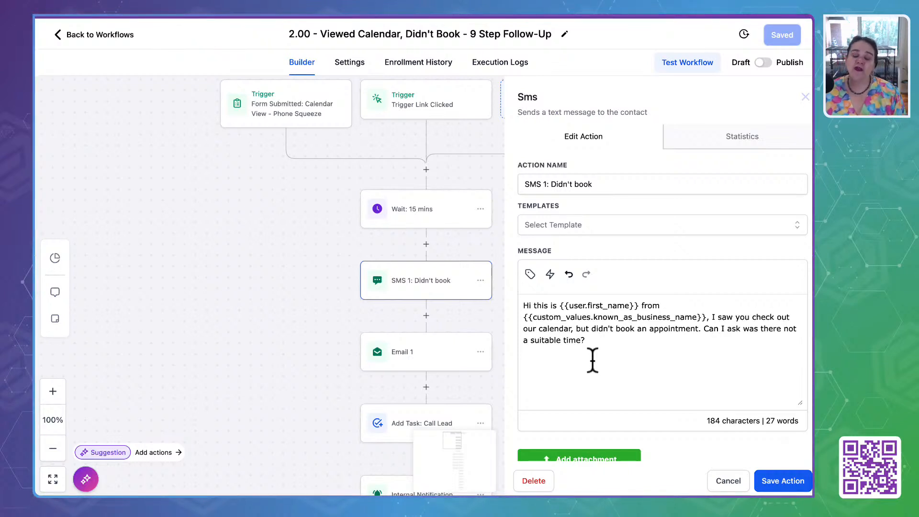
Step: Close the "SMS 1: Didn't book" action and review the Email 1 subject and message, leaving both without saving
{"action": "left_click", "coordinate": [722, 480]}
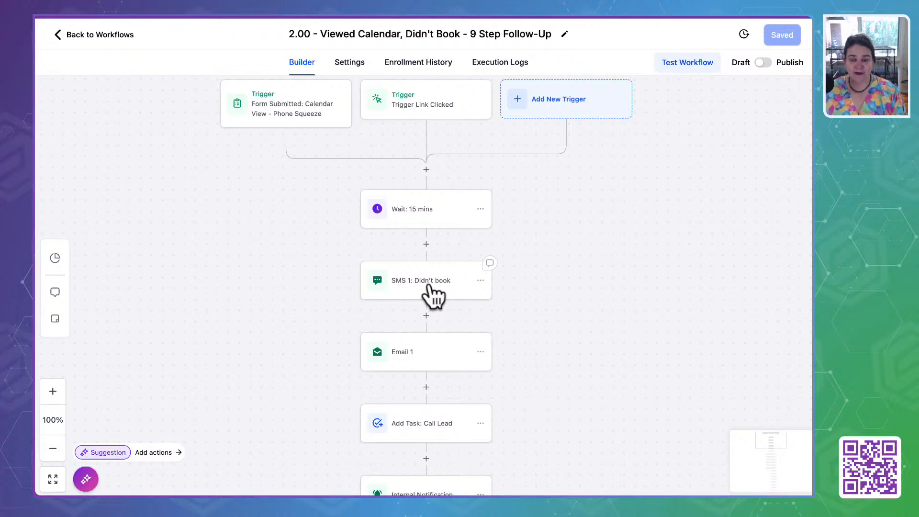
{"action": "left_click", "coordinate": [430, 367]}
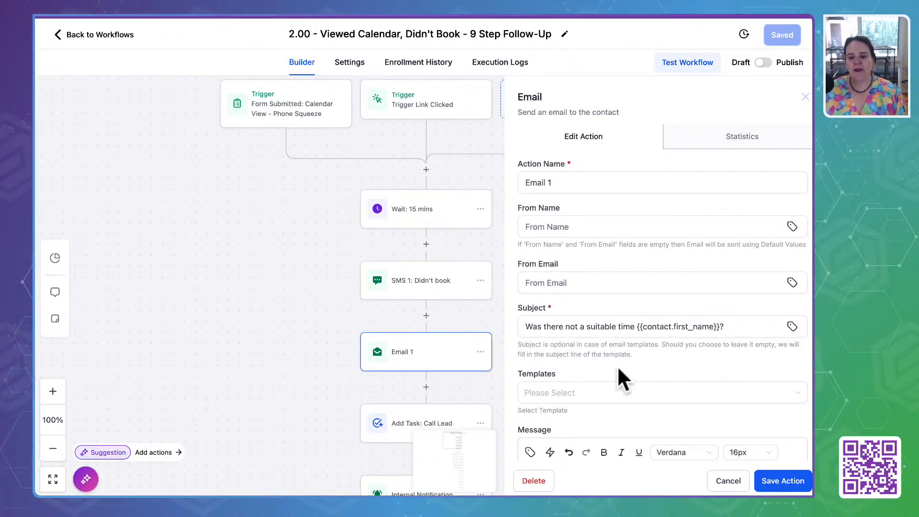
{"action": "scroll", "coordinate": [620, 375], "scroll_direction": "down", "scroll_amount": 3}
{"action": "scroll", "coordinate": [618, 369], "scroll_direction": "down", "scroll_amount": 5}
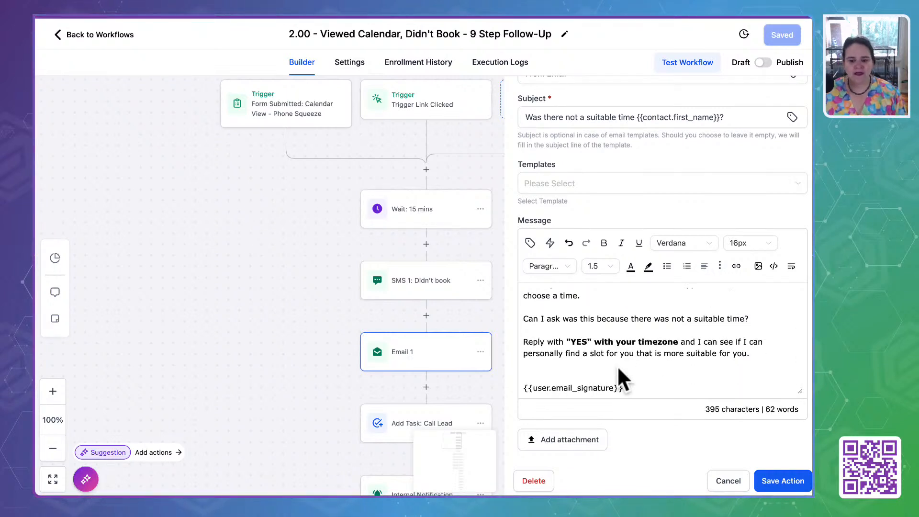
{"action": "left_click", "coordinate": [728, 480]}
Step: Review the full description of the "Add Task: Call Lead" action, enlarging its text area, and leave it without saving
{"action": "scroll", "coordinate": [568, 412], "scroll_direction": "down", "scroll_amount": 5}
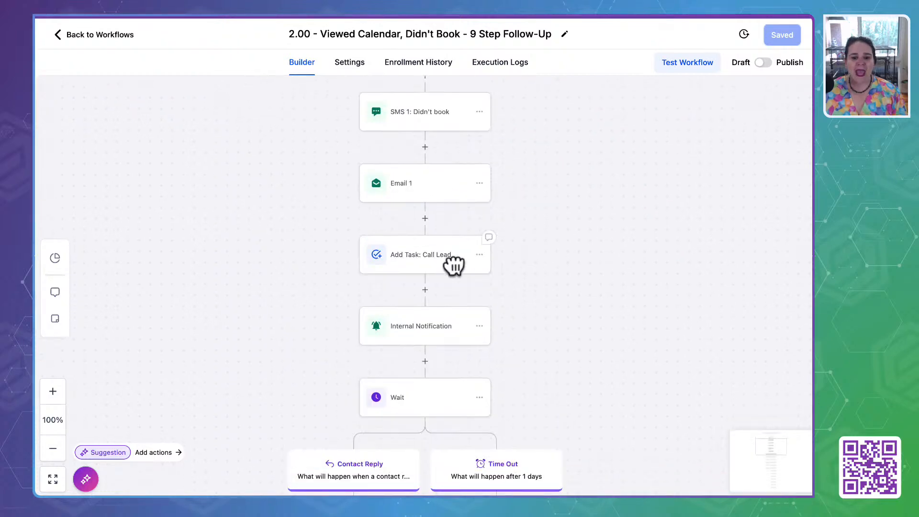
{"action": "left_click", "coordinate": [451, 262]}
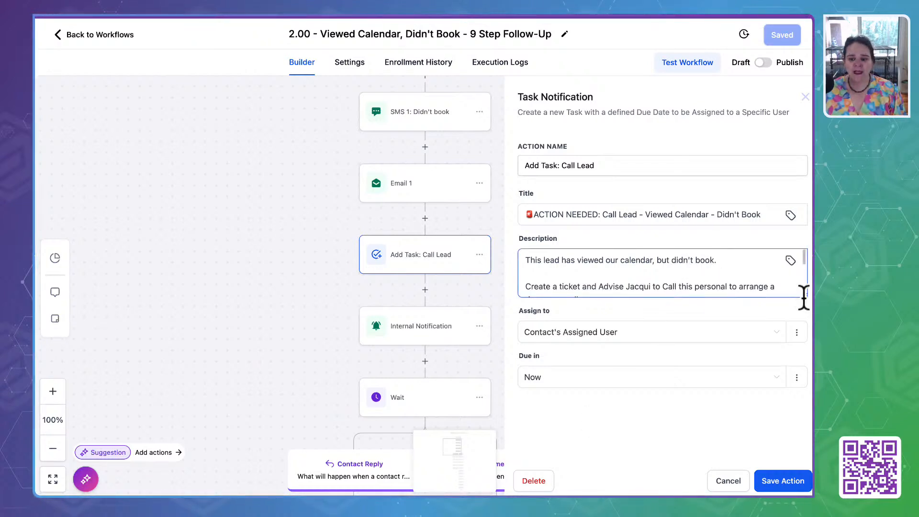
{"action": "left_click_drag", "start_coordinate": [804, 297], "coordinate": [835, 404]}
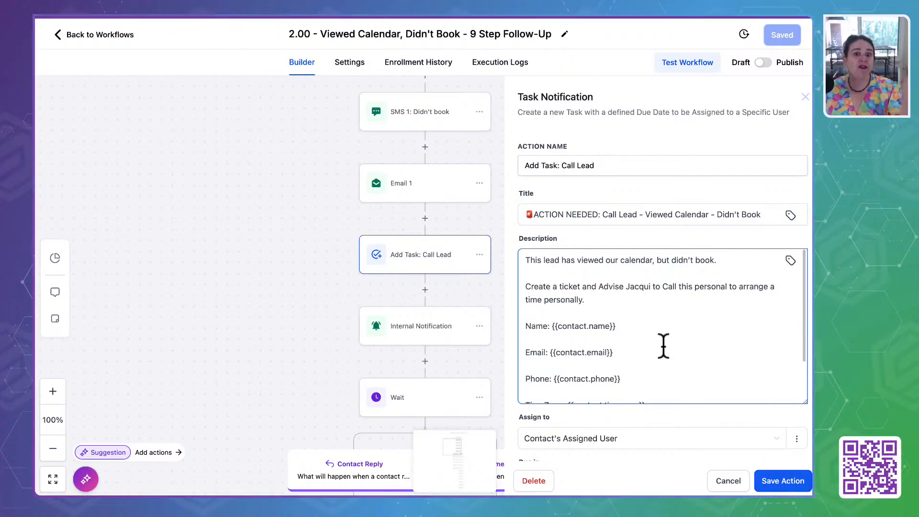
{"action": "scroll", "coordinate": [662, 358], "scroll_direction": "down", "scroll_amount": 3}
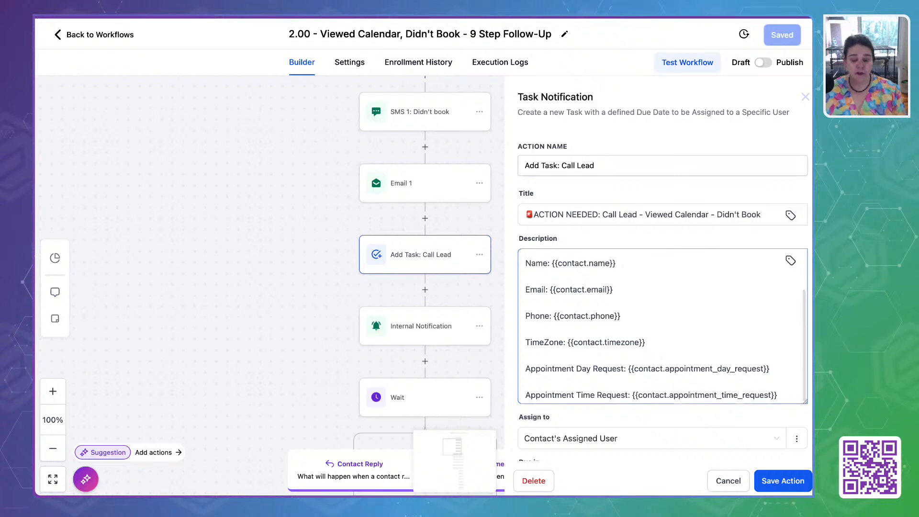
{"action": "left_click", "coordinate": [725, 482]}
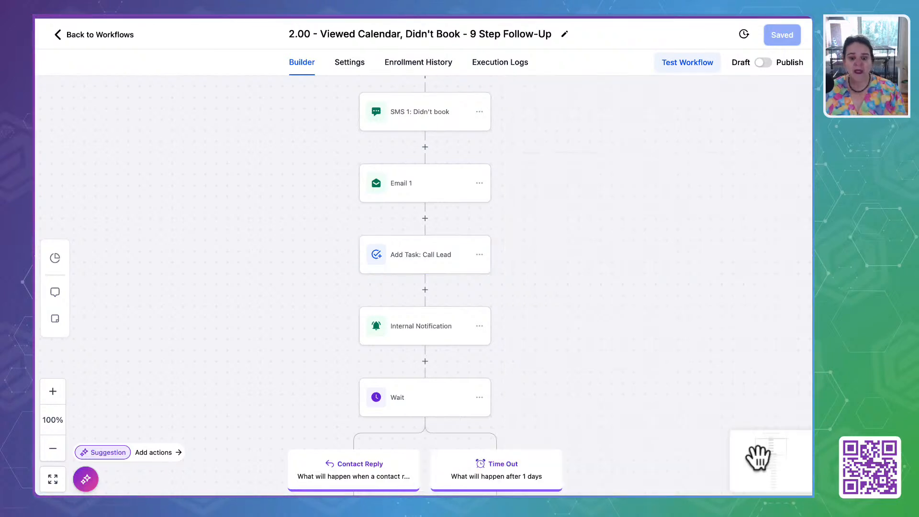
Step: Review the SMS message of the Internal Notification following the Call Lead task and save the action
{"action": "left_click", "coordinate": [422, 336]}
{"action": "scroll", "coordinate": [595, 397], "scroll_direction": "down", "scroll_amount": 3}
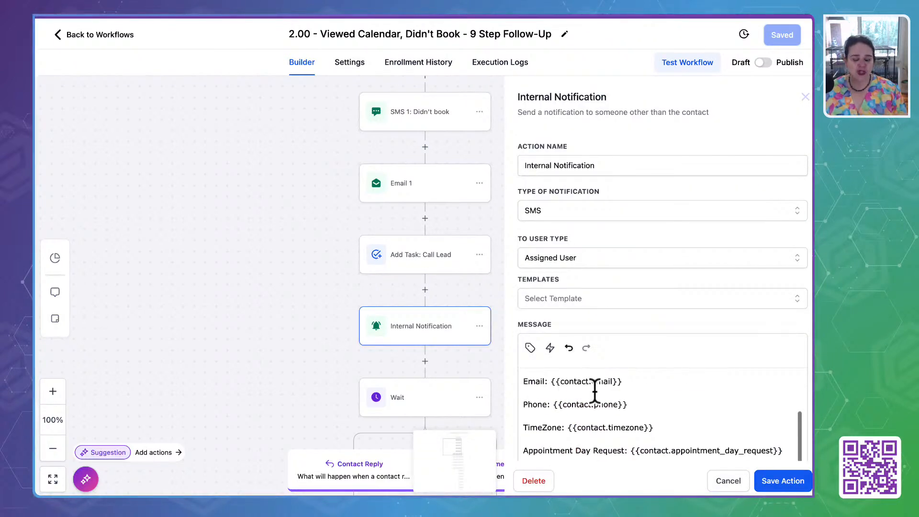
{"action": "scroll", "coordinate": [615, 324], "scroll_direction": "down", "scroll_amount": 5}
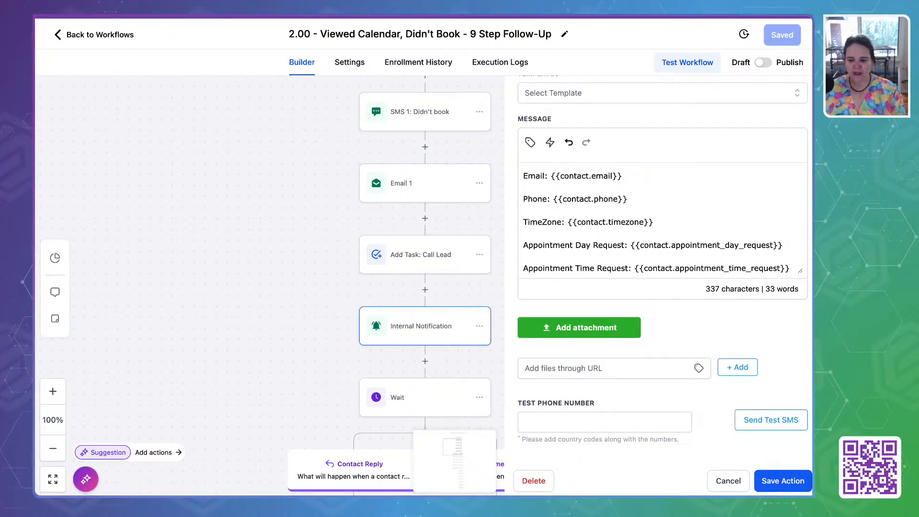
{"action": "left_click", "coordinate": [783, 480]}
Step: Add Email 1 to the Reply To selection of the Contact Reply Wait action after the Internal Notification and save the action
{"action": "left_click_drag", "start_coordinate": [629, 365], "coordinate": [589, 170]}
{"action": "scroll", "coordinate": [507, 186], "scroll_direction": "down", "scroll_amount": 1}
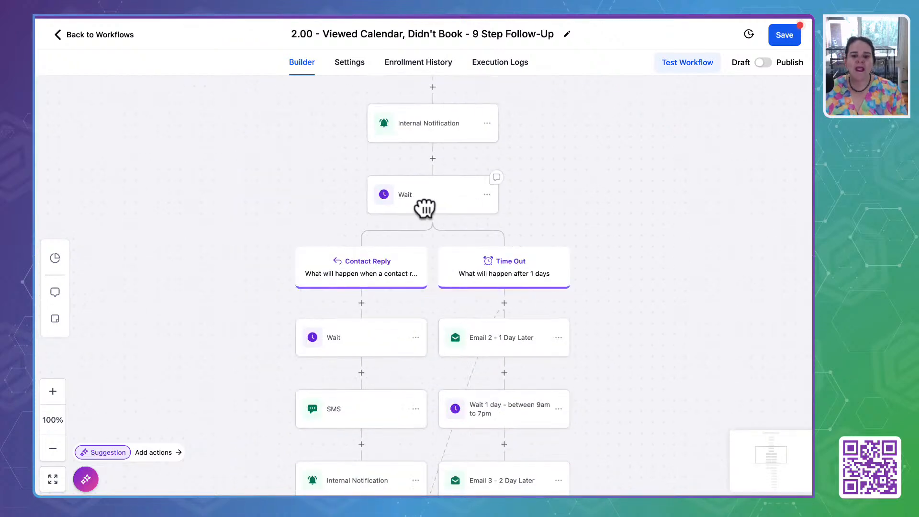
{"action": "left_click", "coordinate": [425, 210]}
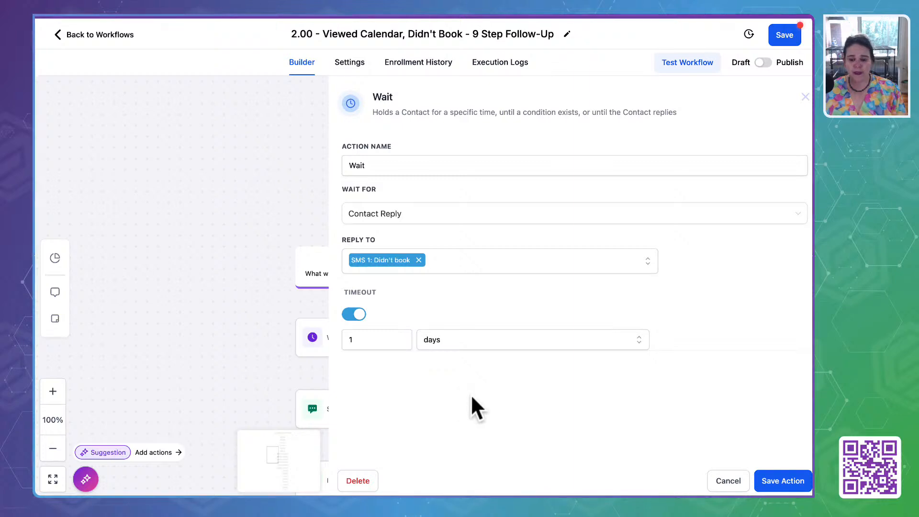
{"action": "left_click", "coordinate": [490, 263]}
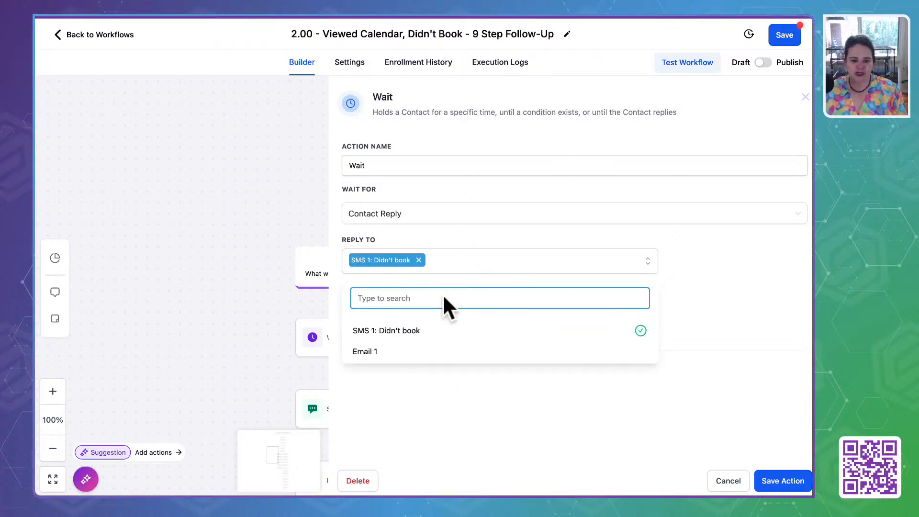
{"action": "left_click", "coordinate": [385, 353]}
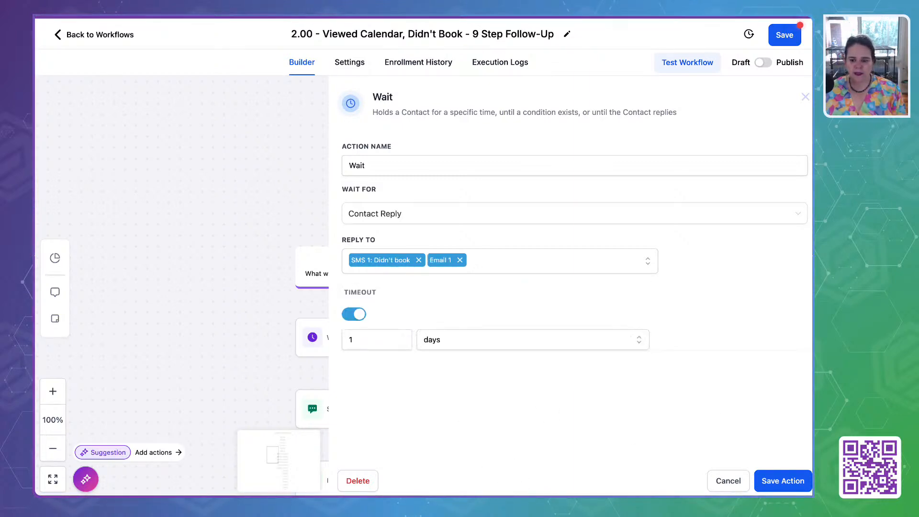
{"action": "left_click", "coordinate": [785, 481]}
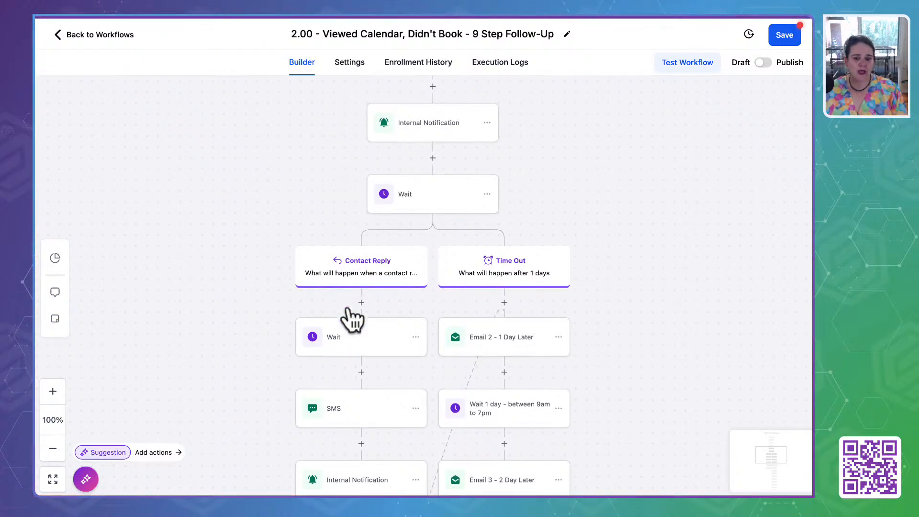
Step: Review the first Wait and the SMS message in the Contact Reply branch, leaving both actions without saving
{"action": "left_click", "coordinate": [345, 341]}
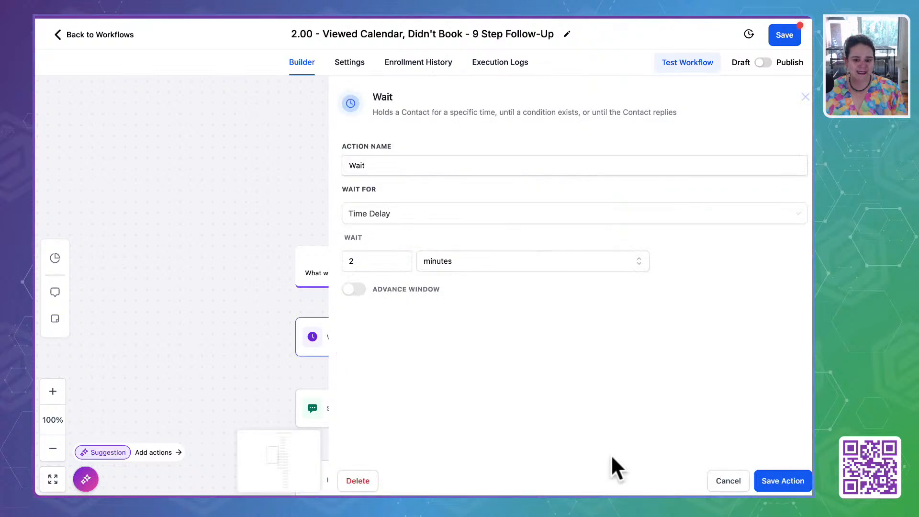
{"action": "left_click", "coordinate": [728, 480]}
{"action": "left_click_drag", "start_coordinate": [236, 388], "coordinate": [236, 191]}
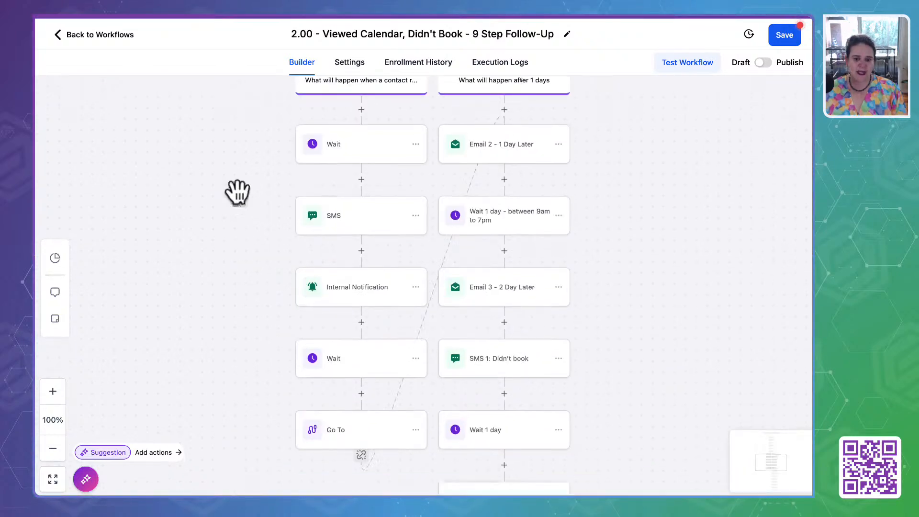
{"action": "left_click", "coordinate": [358, 235]}
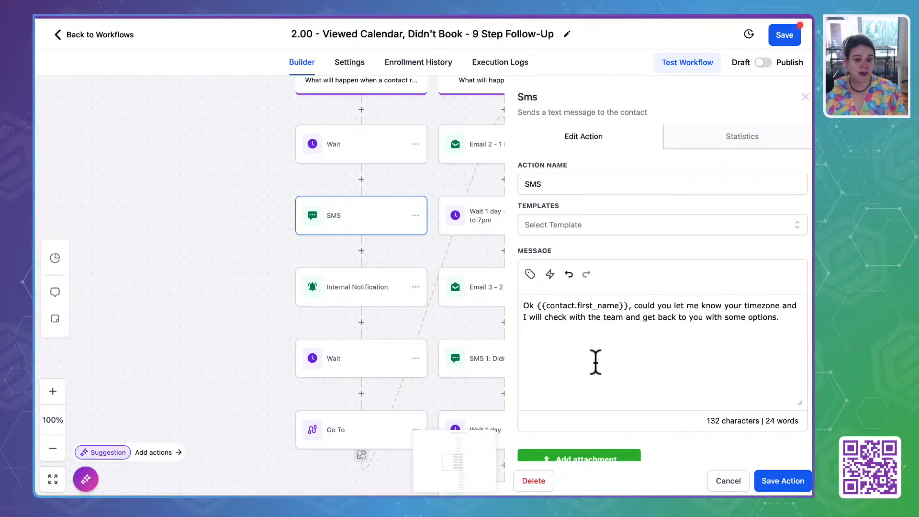
{"action": "left_click", "coordinate": [726, 480]}
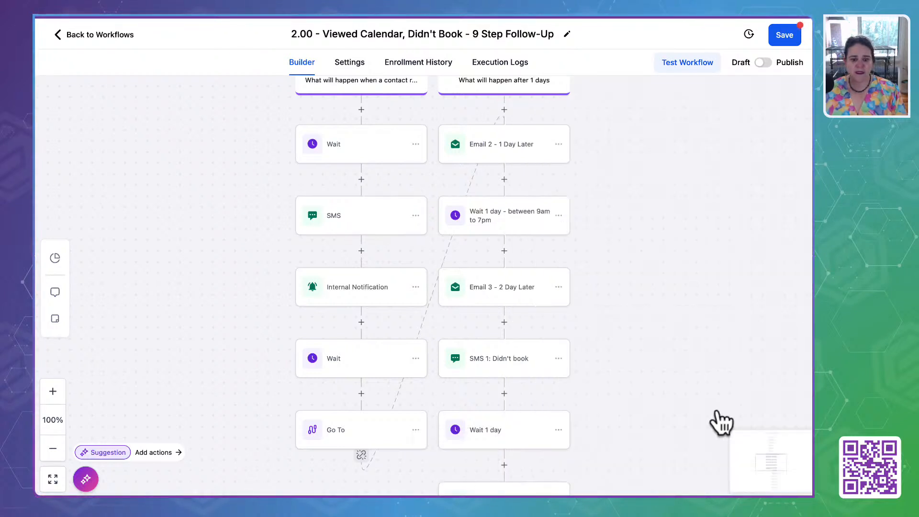
Step: Review the Contact Reply branch's Internal Notification email and the Wait action following it, leaving both without saving
{"action": "left_click", "coordinate": [346, 287]}
{"action": "scroll", "coordinate": [731, 375], "scroll_direction": "down", "scroll_amount": 4}
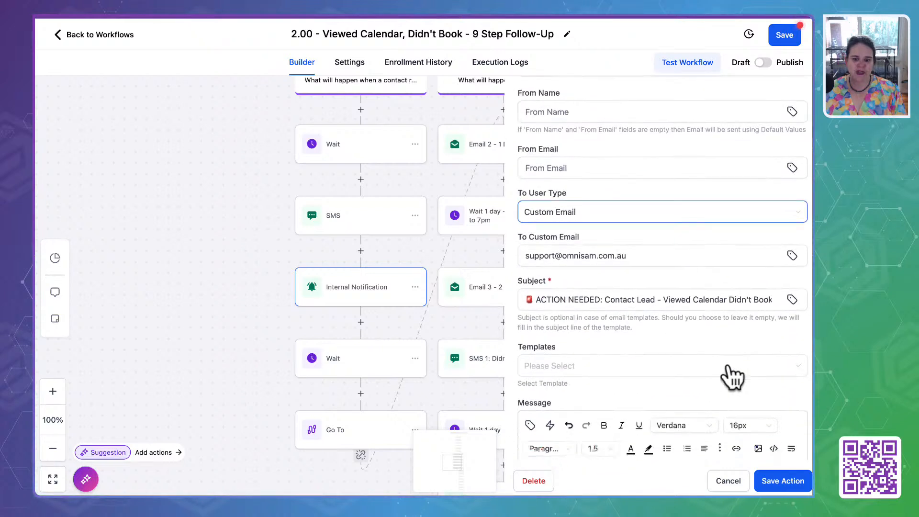
{"action": "scroll", "coordinate": [697, 287], "scroll_direction": "down", "scroll_amount": 3}
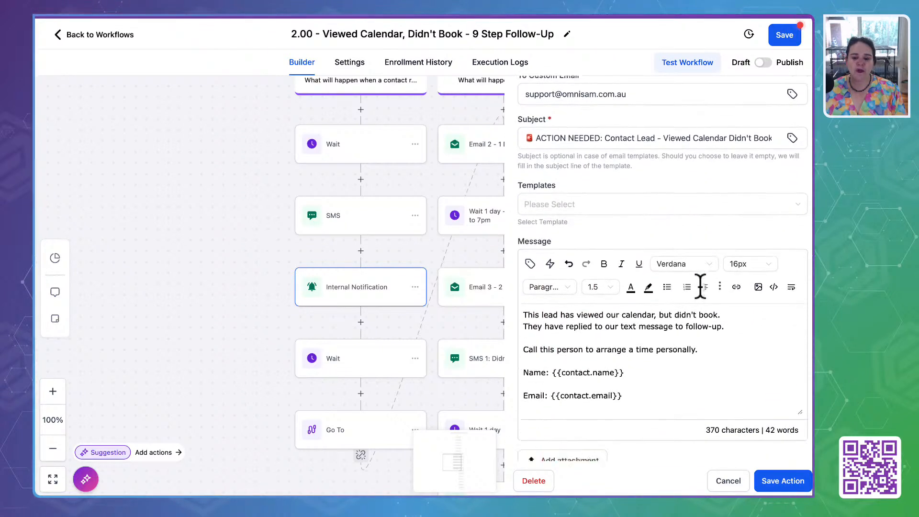
{"action": "scroll", "coordinate": [628, 348], "scroll_direction": "down", "scroll_amount": 5}
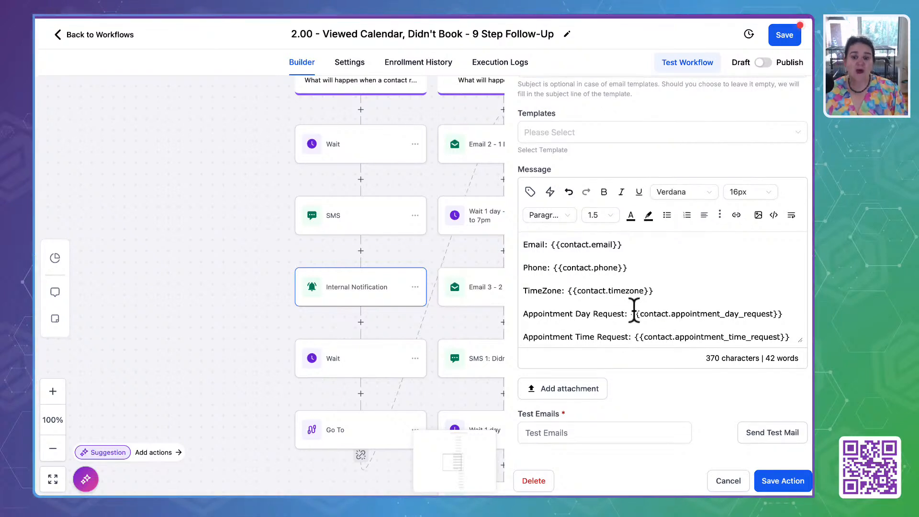
{"action": "left_click", "coordinate": [728, 479]}
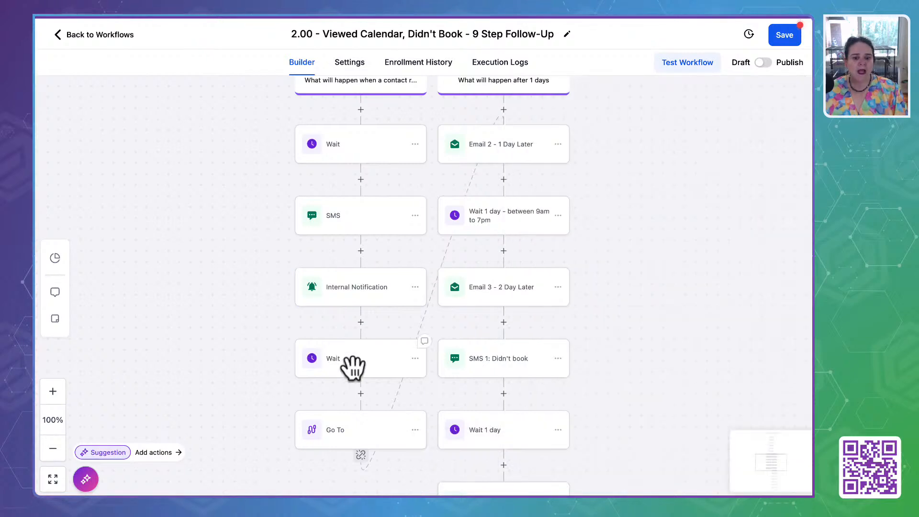
{"action": "left_click", "coordinate": [353, 368]}
{"action": "left_click", "coordinate": [724, 482]}
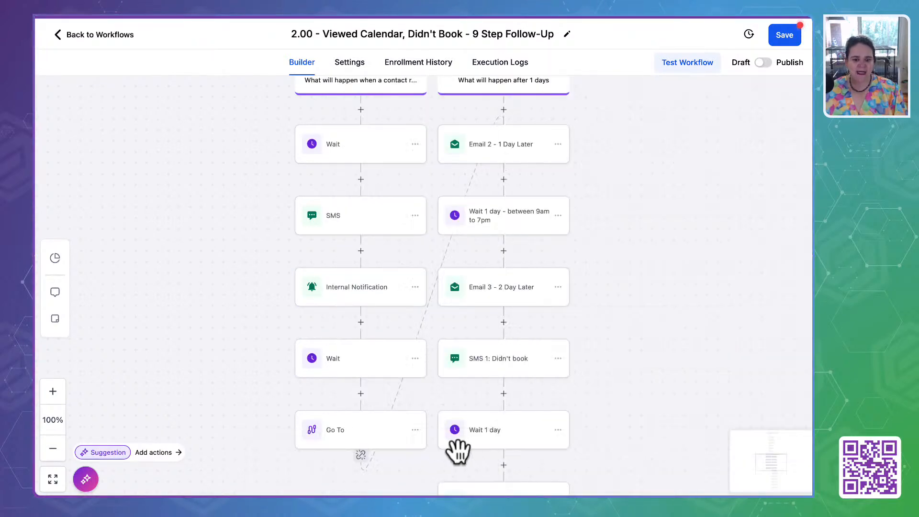
Step: Check the Reply To and timeout settings of the Wait action above the Contact Reply and Time Out branches and save the action
{"action": "left_click", "coordinate": [660, 156]}
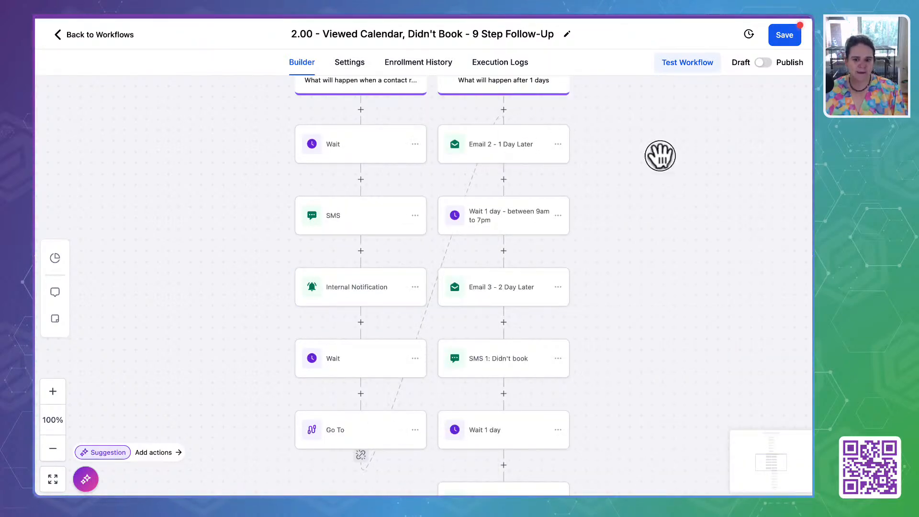
{"action": "left_click_drag", "start_coordinate": [660, 156], "coordinate": [592, 365]}
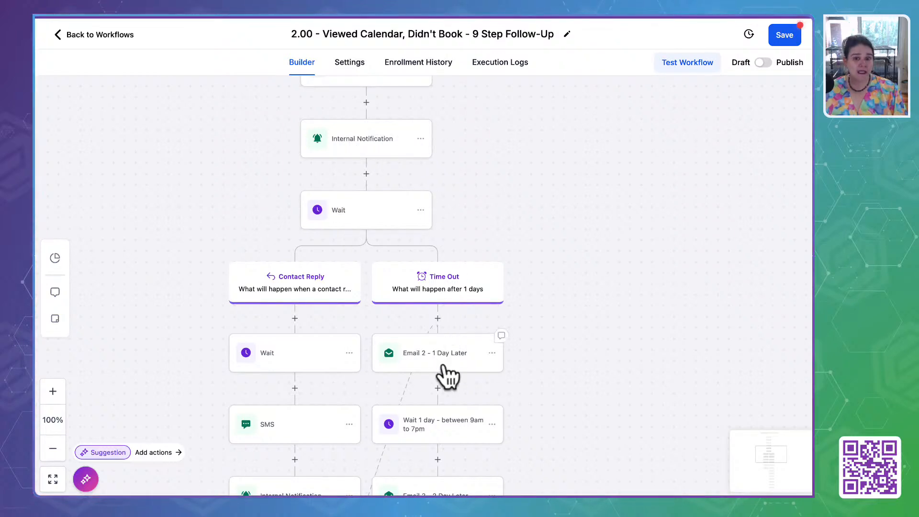
{"action": "left_click_drag", "start_coordinate": [629, 391], "coordinate": [642, 262]}
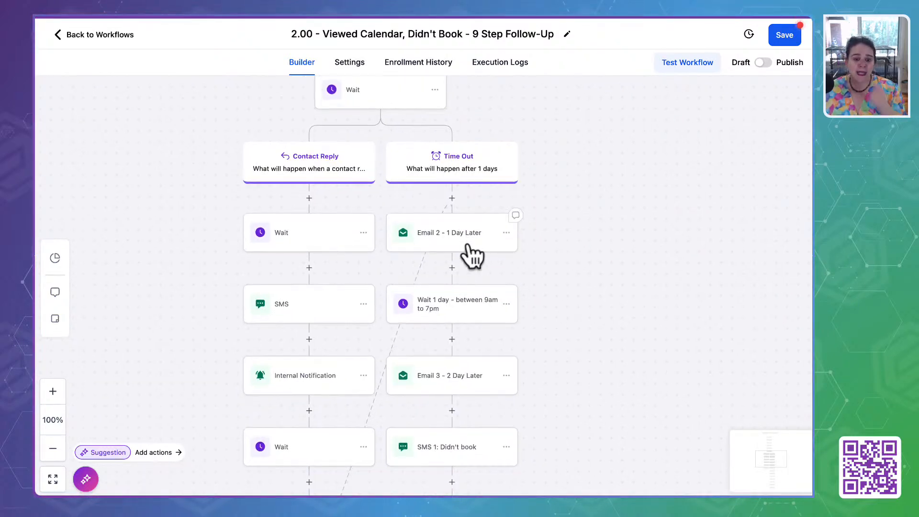
{"action": "left_click", "coordinate": [363, 95]}
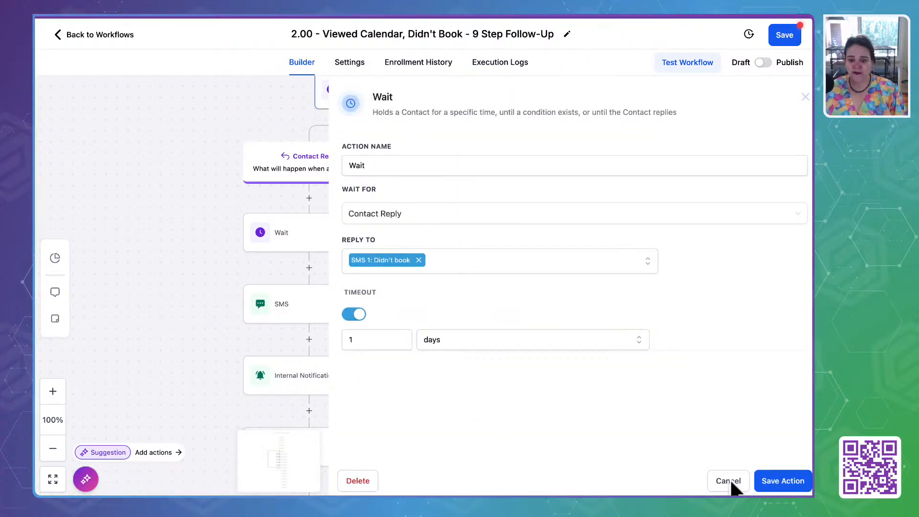
{"action": "left_click", "coordinate": [794, 482]}
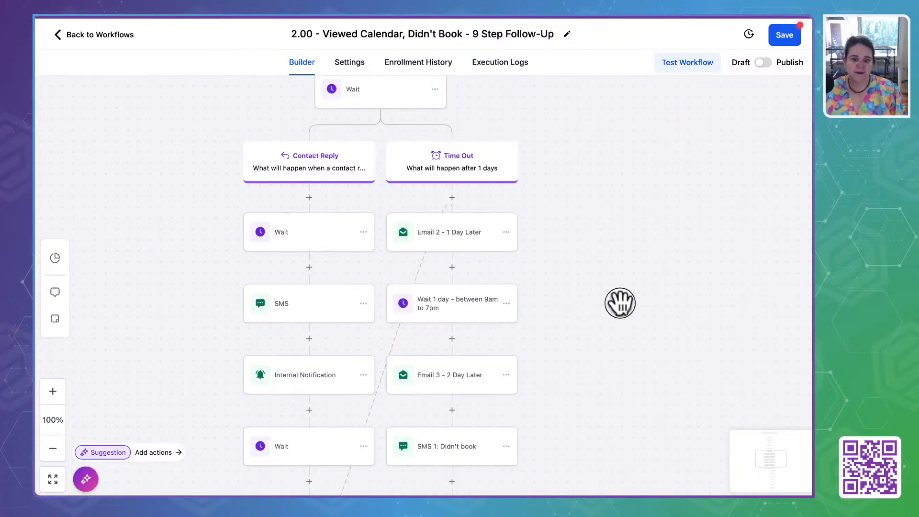
Step: Review the subject and message of the "Email 2 - 1 Day Later" action in the Time Out branch
{"action": "left_click", "coordinate": [462, 246]}
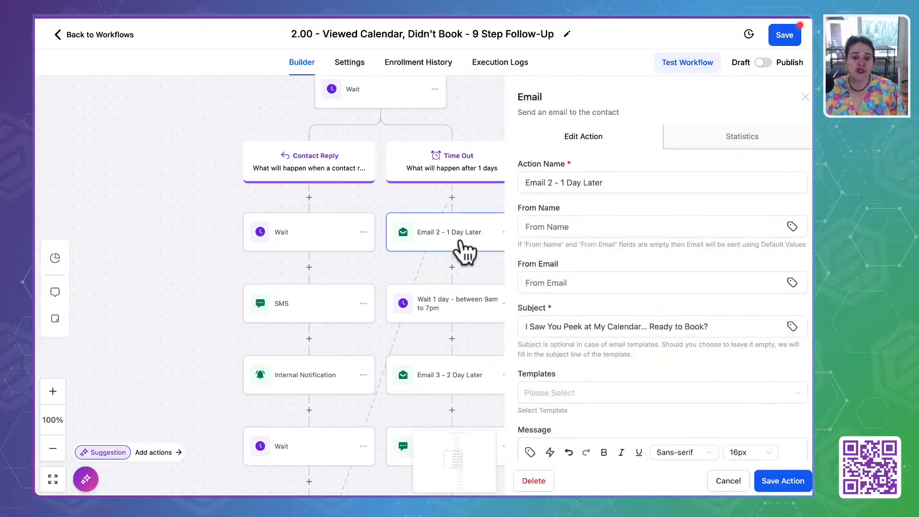
{"action": "left_click", "coordinate": [624, 282]}
{"action": "scroll", "coordinate": [625, 287], "scroll_direction": "down", "scroll_amount": 1}
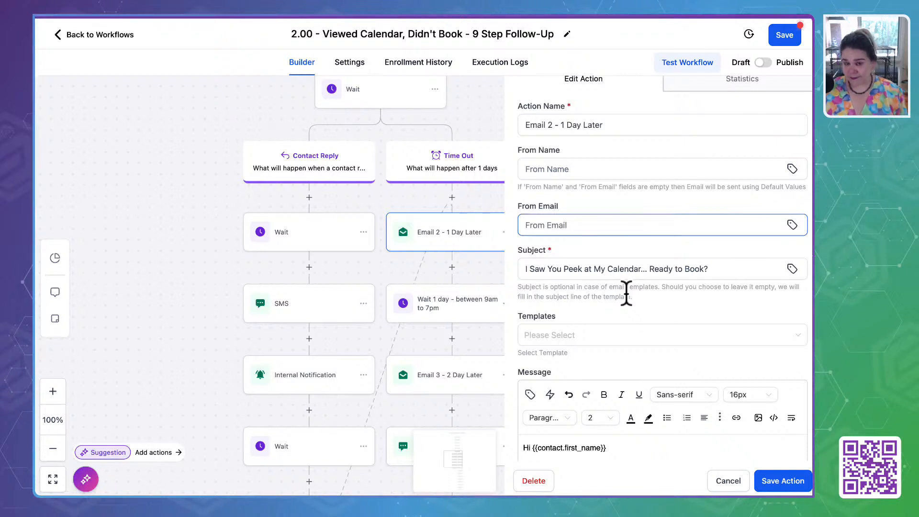
{"action": "left_click", "coordinate": [626, 292]}
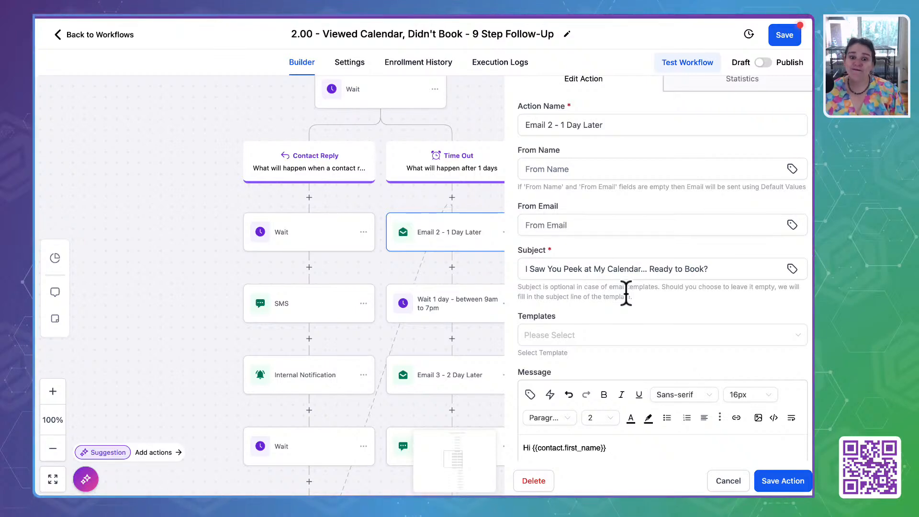
{"action": "scroll", "coordinate": [614, 316], "scroll_direction": "down", "scroll_amount": 5}
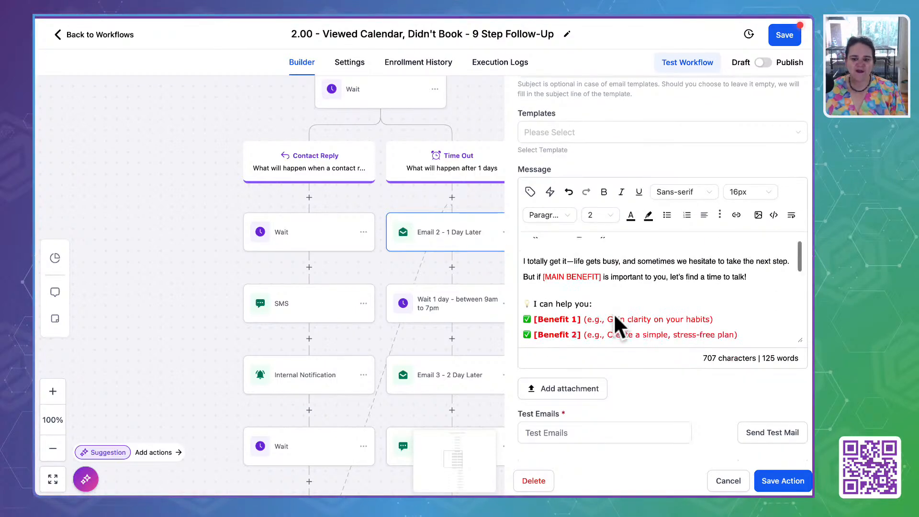
{"action": "scroll", "coordinate": [614, 316], "scroll_direction": "down", "scroll_amount": 5}
{"action": "scroll", "coordinate": [614, 316], "scroll_direction": "up", "scroll_amount": 5}
{"action": "scroll", "coordinate": [615, 316], "scroll_direction": "down", "scroll_amount": 3}
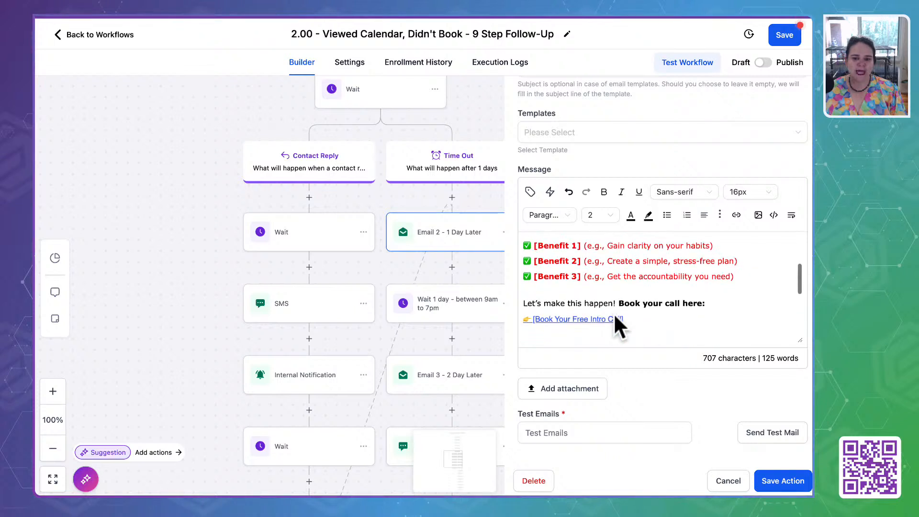
{"action": "scroll", "coordinate": [614, 317], "scroll_direction": "up", "scroll_amount": 3}
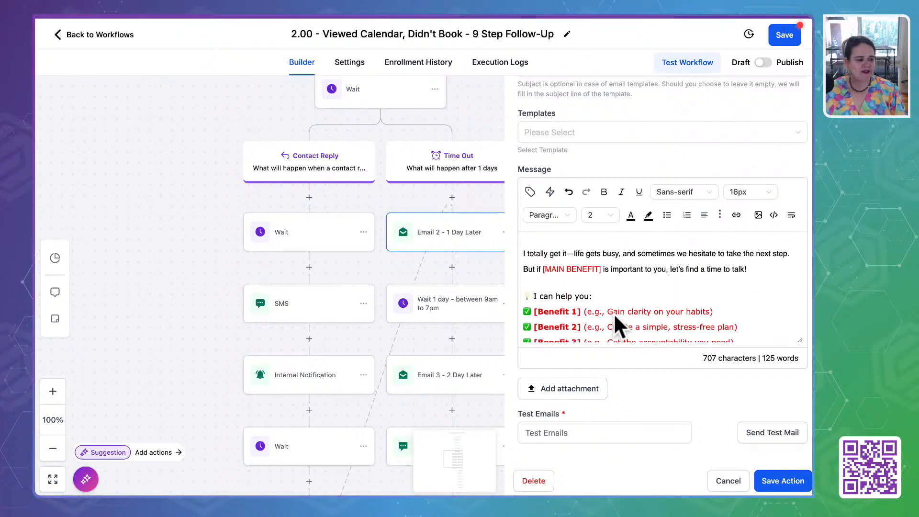
{"action": "scroll", "coordinate": [614, 316], "scroll_direction": "up", "scroll_amount": 1}
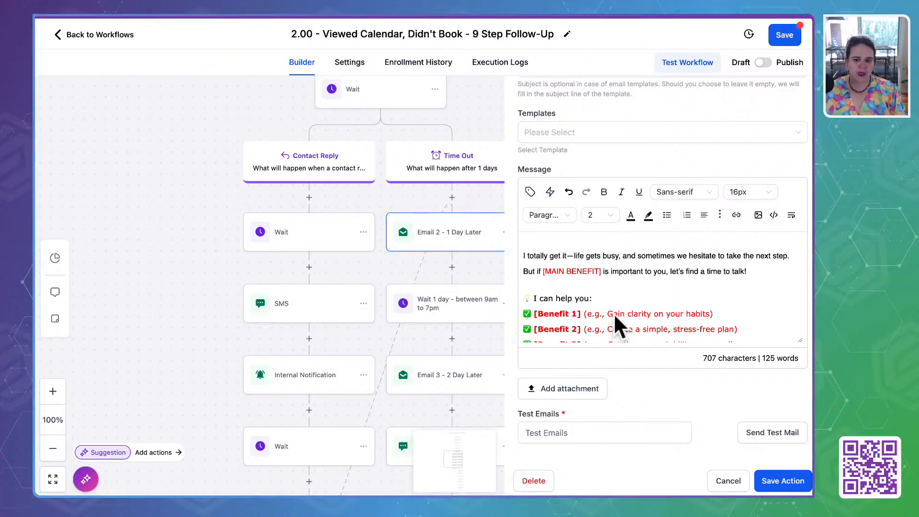
{"action": "scroll", "coordinate": [615, 317], "scroll_direction": "up", "scroll_amount": 1}
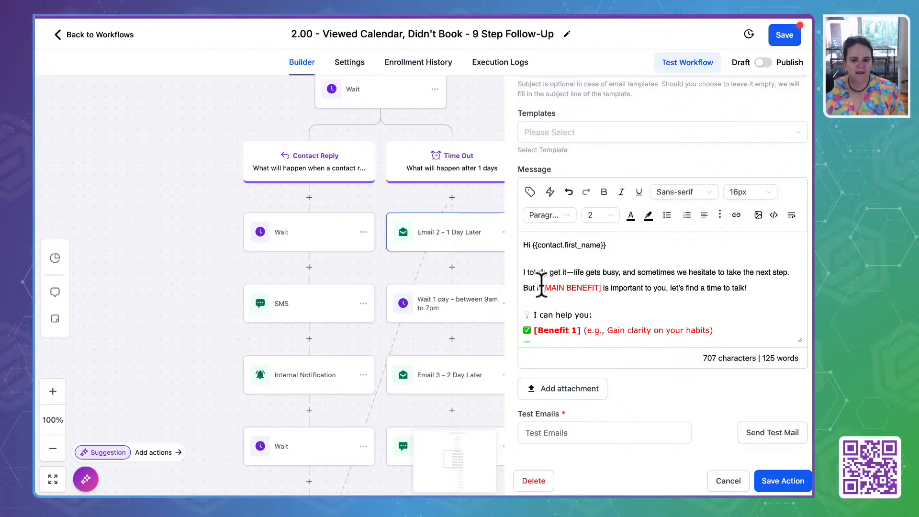
Step: Examine the [MAIN BENEFIT] and three benefit placeholders and the closing text of Email 2, leaving the action without saving
{"action": "left_click_drag", "start_coordinate": [541, 287], "coordinate": [609, 287]}
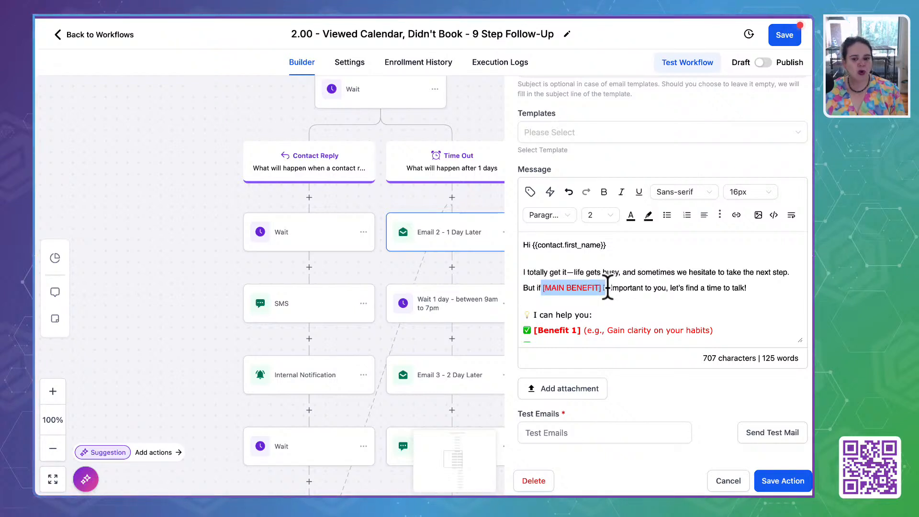
{"action": "left_click_drag", "start_coordinate": [627, 288], "coordinate": [766, 292]}
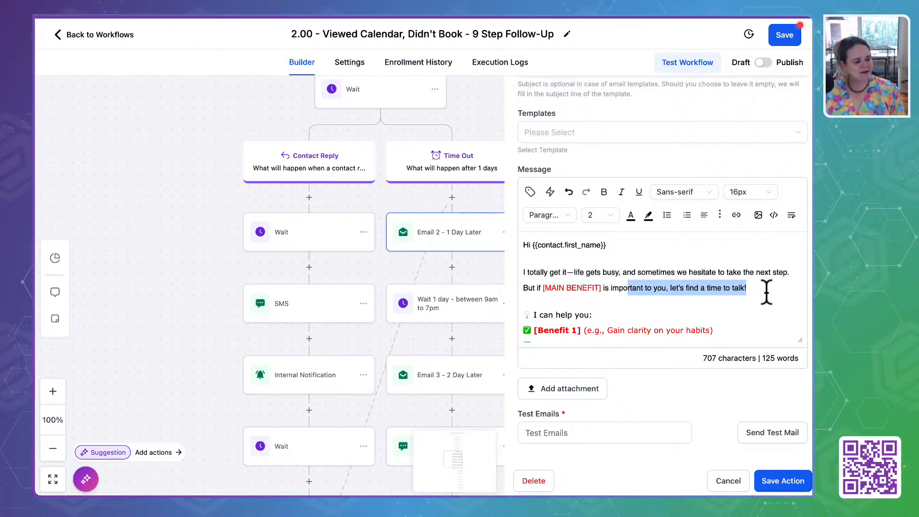
{"action": "scroll", "coordinate": [756, 293], "scroll_direction": "down", "scroll_amount": 3}
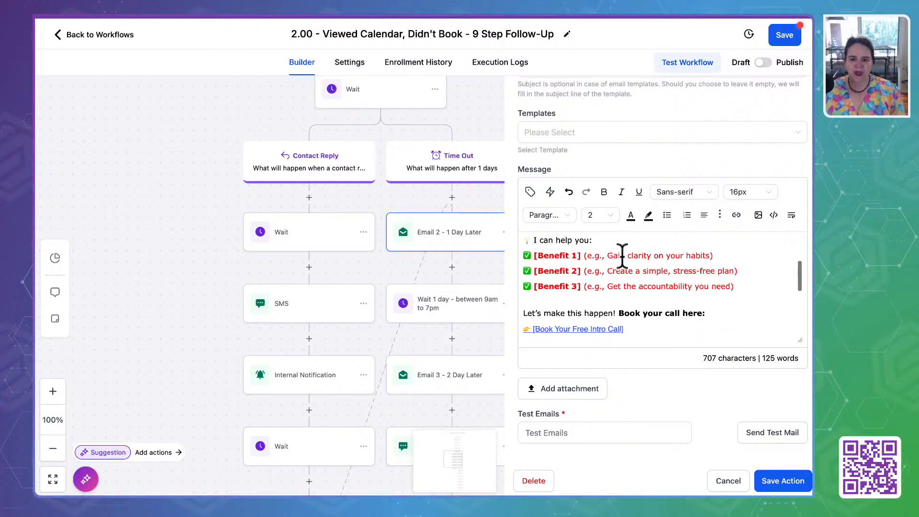
{"action": "left_click_drag", "start_coordinate": [534, 256], "coordinate": [745, 284]}
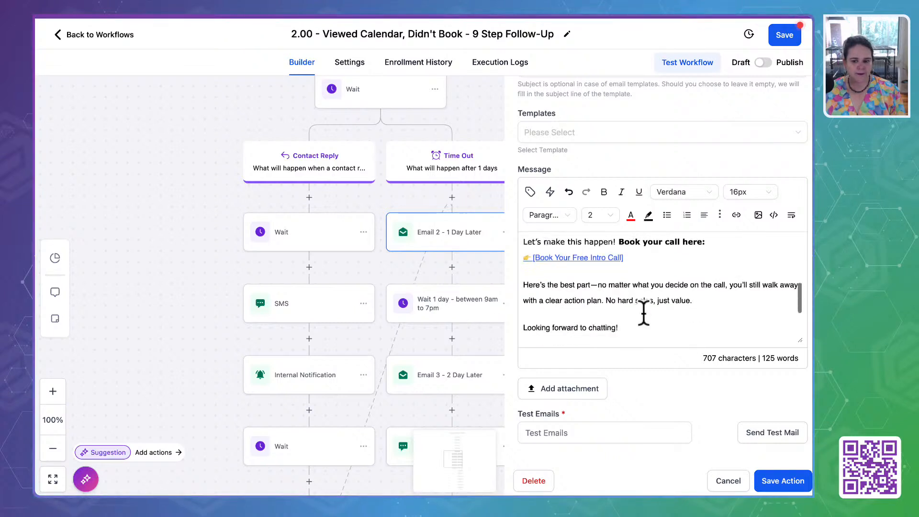
{"action": "scroll", "coordinate": [644, 312], "scroll_direction": "down", "scroll_amount": 2}
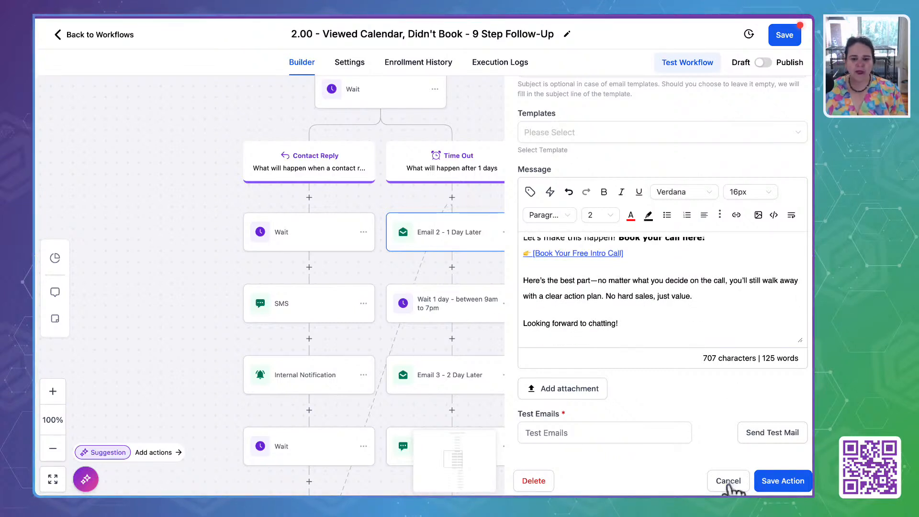
{"action": "left_click", "coordinate": [728, 482]}
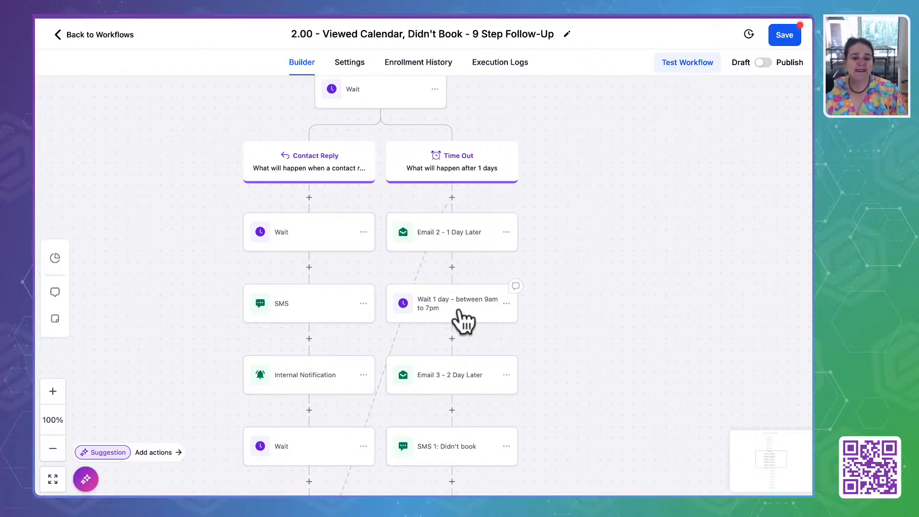
Step: Review the message and benefit placeholders of the "Email 3 - 2 Day Later" action and leave it without saving
{"action": "scroll", "coordinate": [615, 332], "scroll_direction": "down", "scroll_amount": 4}
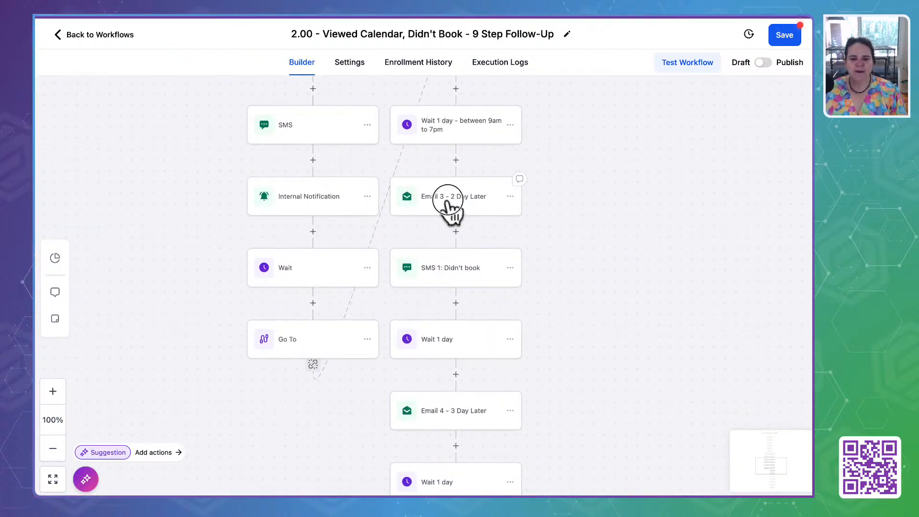
{"action": "left_click", "coordinate": [449, 207]}
{"action": "left_click", "coordinate": [635, 227]}
{"action": "scroll", "coordinate": [635, 283], "scroll_direction": "down", "scroll_amount": 10}
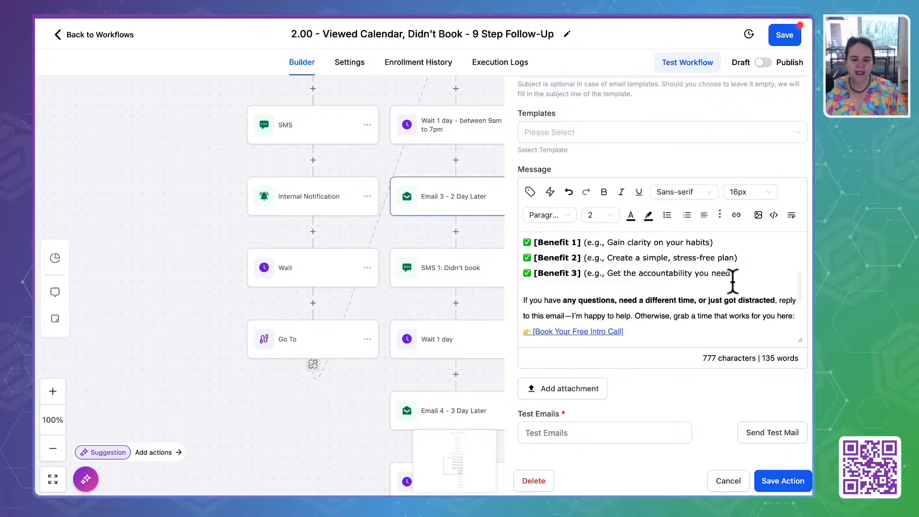
{"action": "left_click_drag", "start_coordinate": [733, 281], "coordinate": [519, 237]}
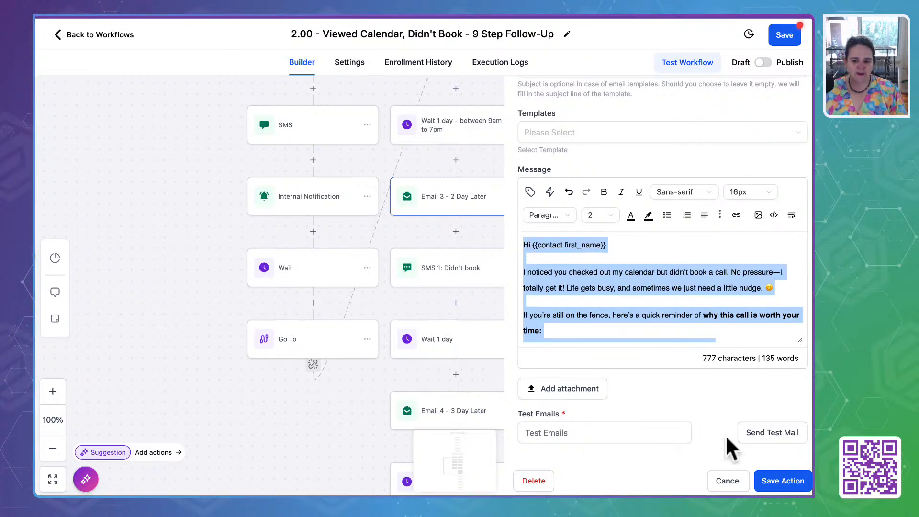
{"action": "left_click", "coordinate": [732, 481]}
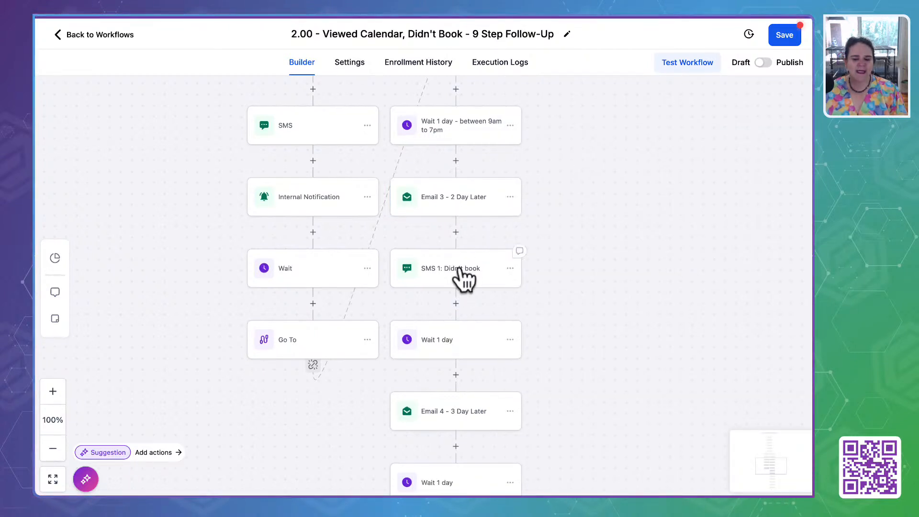
Step: Review the subject and the three Quick Win tip placeholders of the "Email 4 - 3 Day Later" action and leave it without saving
{"action": "left_click_drag", "start_coordinate": [612, 383], "coordinate": [613, 155]}
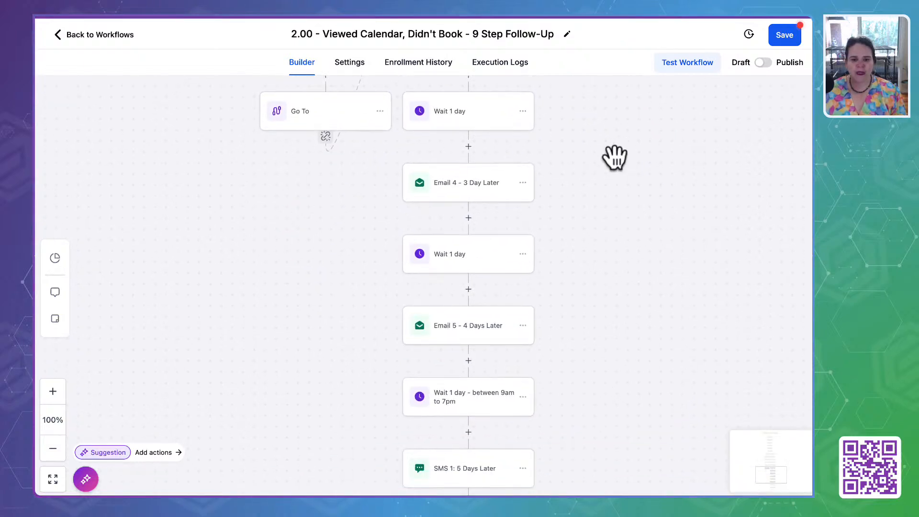
{"action": "left_click", "coordinate": [449, 192]}
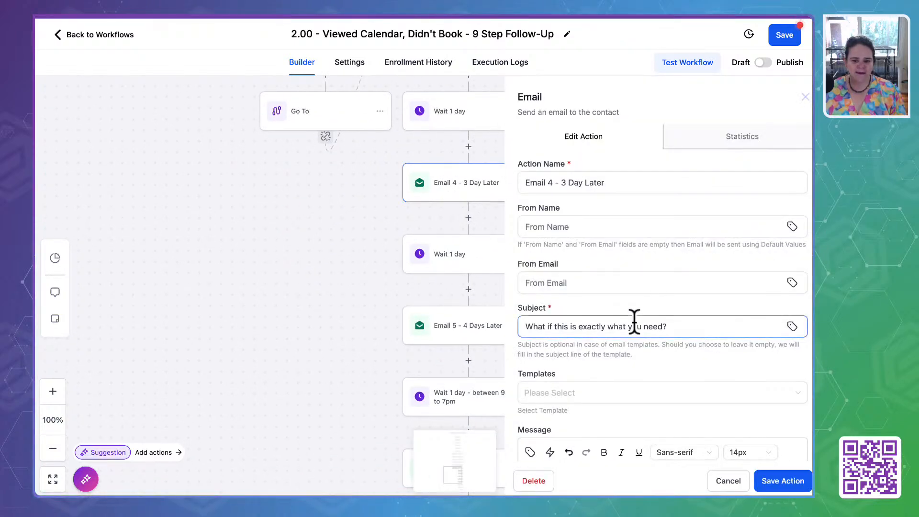
{"action": "scroll", "coordinate": [634, 321], "scroll_direction": "down", "scroll_amount": 5}
{"action": "scroll", "coordinate": [634, 321], "scroll_direction": "down", "scroll_amount": 3}
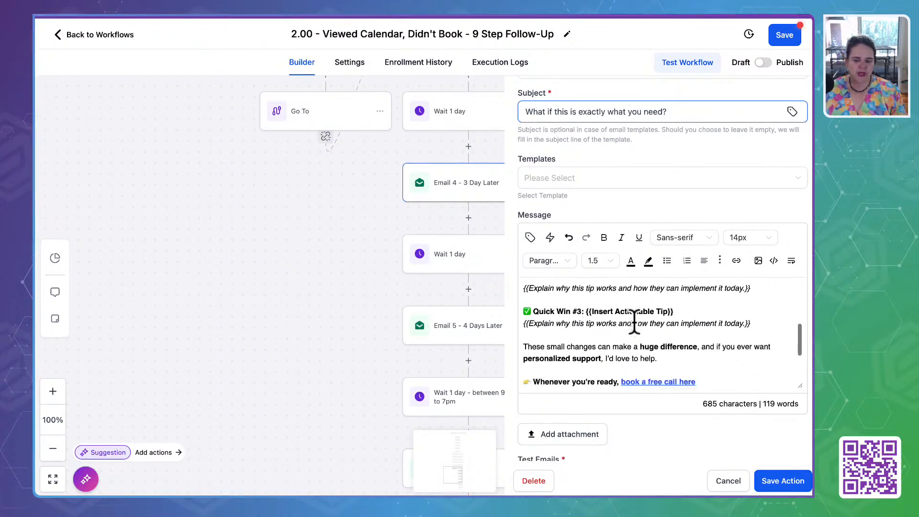
{"action": "scroll", "coordinate": [576, 328], "scroll_direction": "down", "scroll_amount": 2}
{"action": "scroll", "coordinate": [632, 322], "scroll_direction": "up", "scroll_amount": 4}
{"action": "left_click", "coordinate": [546, 329]}
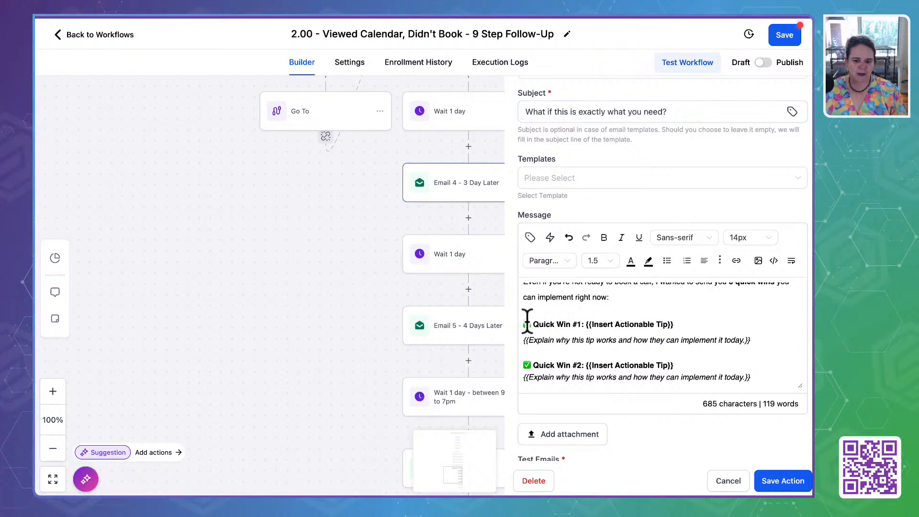
{"action": "left_click_drag", "start_coordinate": [527, 320], "coordinate": [762, 346]}
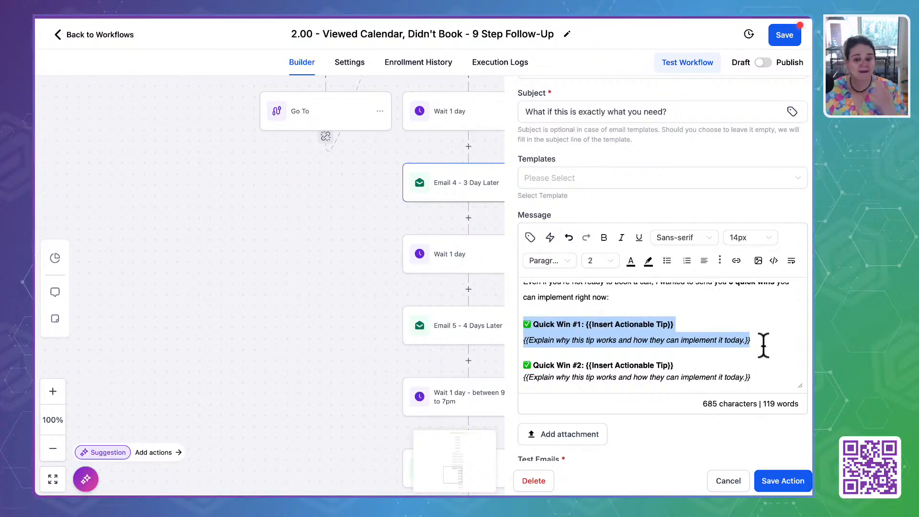
{"action": "left_click", "coordinate": [732, 481]}
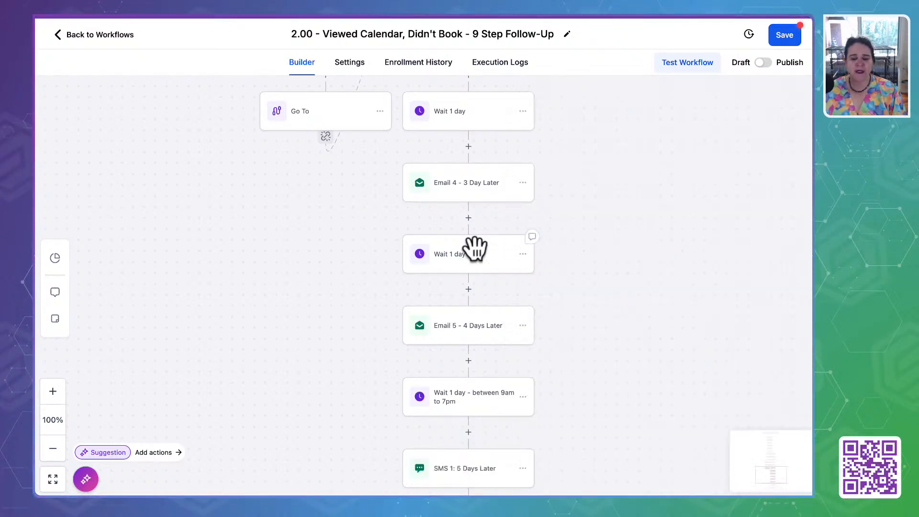
Step: Review the NAMEOFCALL and key transformation placeholders in the "Email 5 - 4 Days Later" action and leave it without saving
{"action": "left_click", "coordinate": [467, 341]}
{"action": "scroll", "coordinate": [609, 334], "scroll_direction": "down", "scroll_amount": 5}
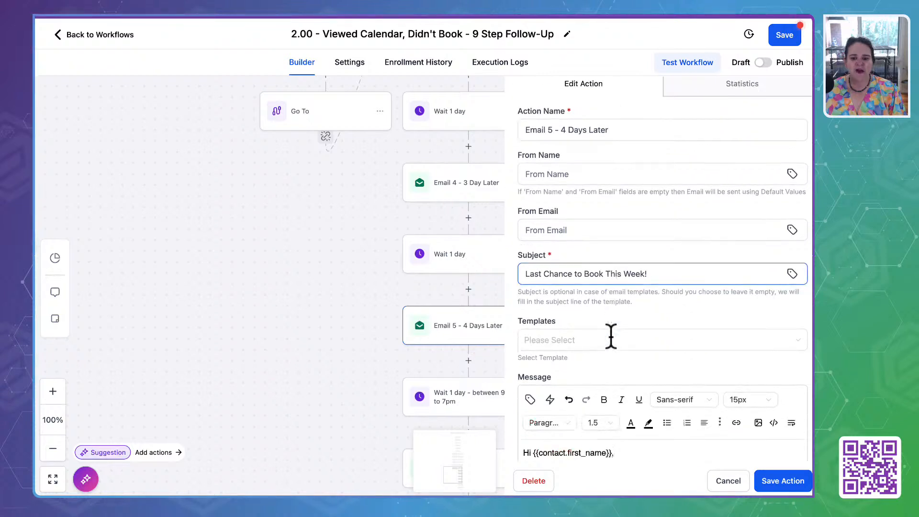
{"action": "scroll", "coordinate": [602, 274], "scroll_direction": "down", "scroll_amount": 4}
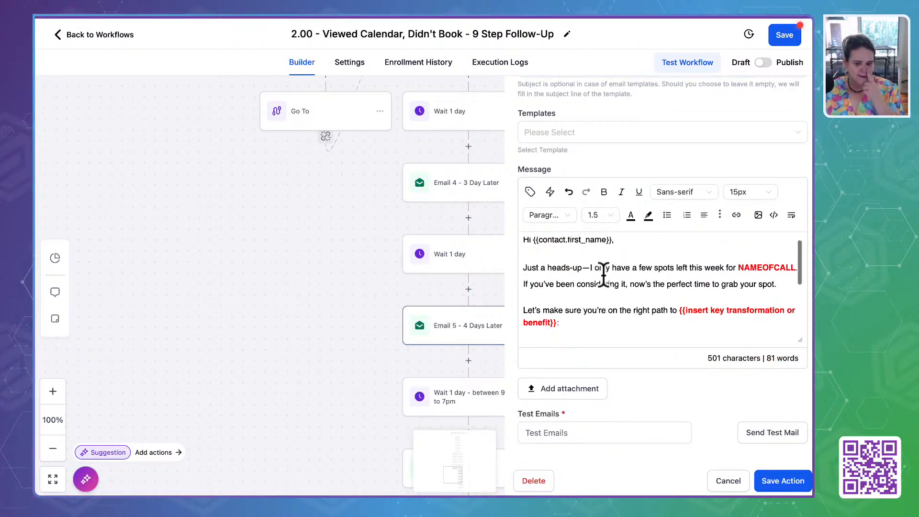
{"action": "scroll", "coordinate": [603, 274], "scroll_direction": "up", "scroll_amount": 2}
{"action": "scroll", "coordinate": [603, 275], "scroll_direction": "up", "scroll_amount": 2}
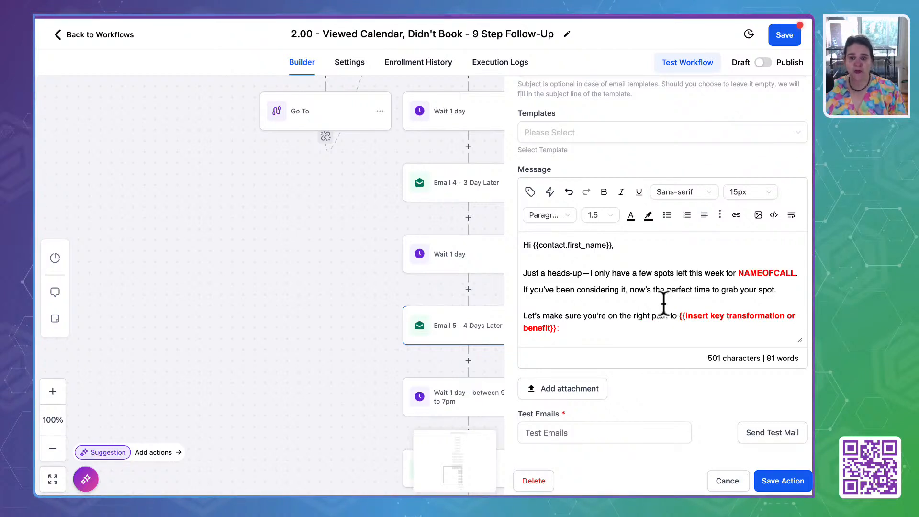
{"action": "left_click", "coordinate": [730, 480]}
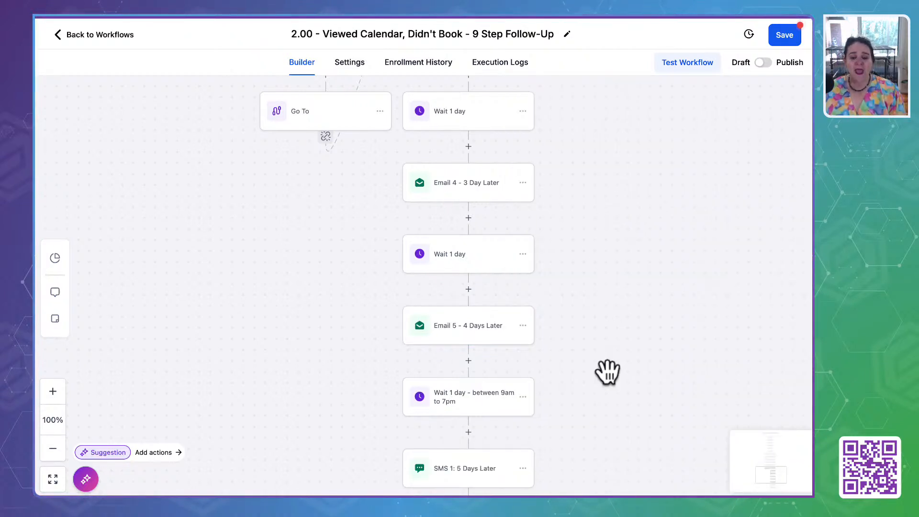
Step: Review the subject and the opening and numbered reasons in the message of the "Email 6 - 6 Days Later" action
{"action": "left_click_drag", "start_coordinate": [599, 353], "coordinate": [601, 214]}
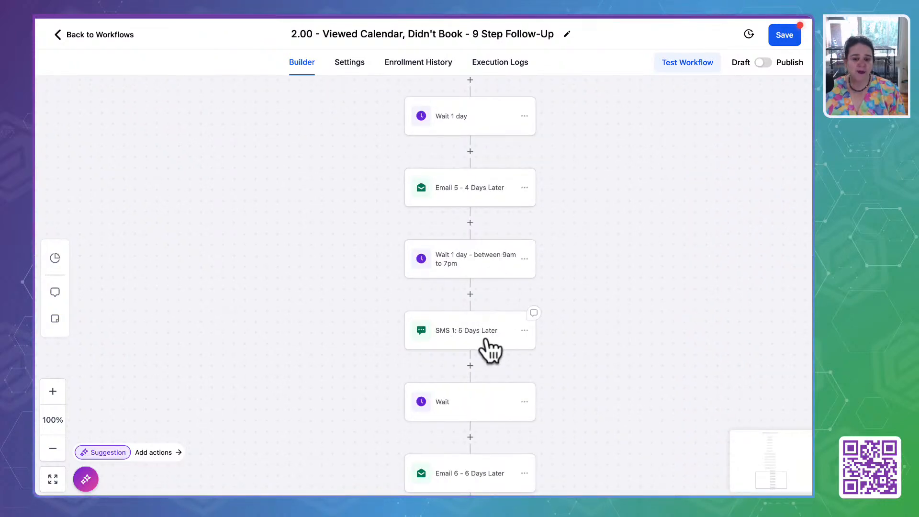
{"action": "left_click_drag", "start_coordinate": [625, 389], "coordinate": [640, 207]}
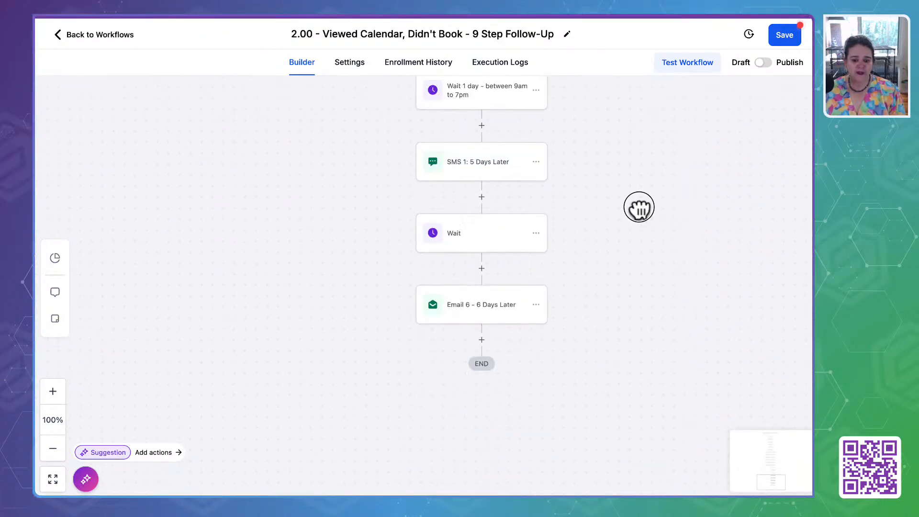
{"action": "left_click", "coordinate": [478, 292]}
{"action": "scroll", "coordinate": [684, 318], "scroll_direction": "down", "scroll_amount": 4}
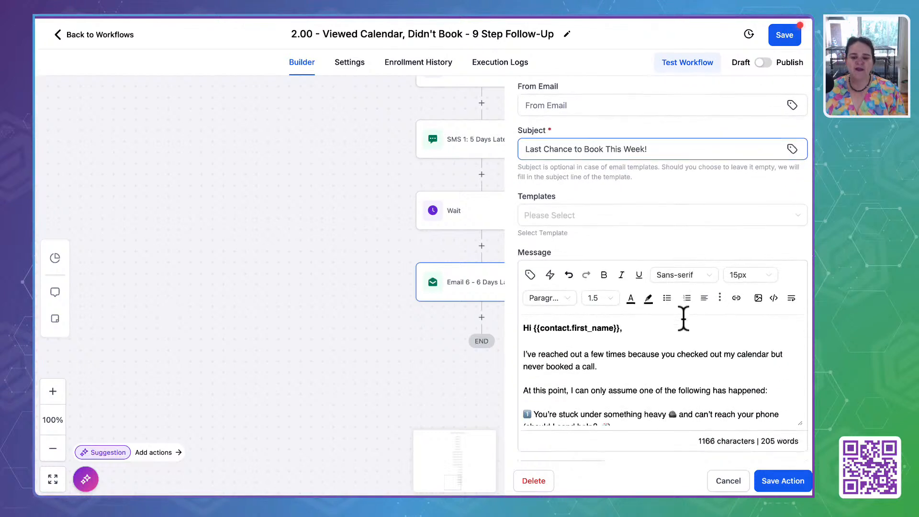
{"action": "scroll", "coordinate": [642, 193], "scroll_direction": "down", "scroll_amount": 2}
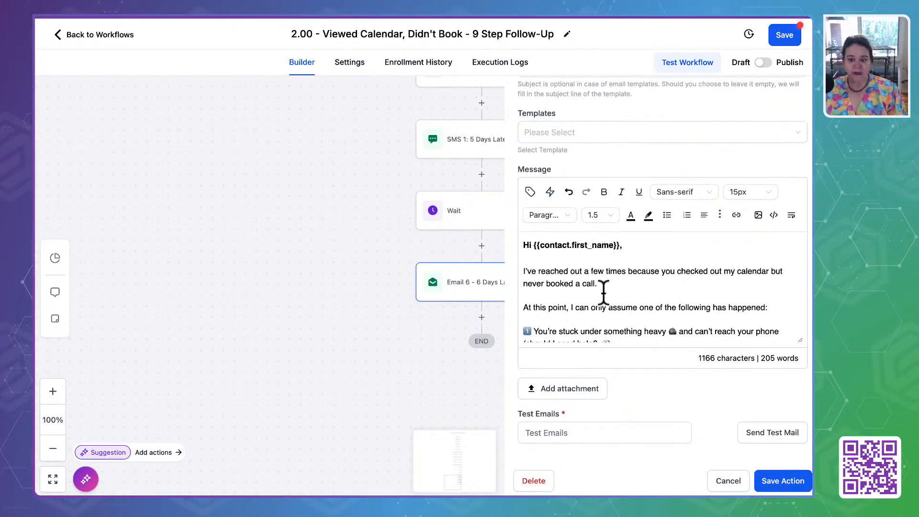
{"action": "scroll", "coordinate": [602, 290], "scroll_direction": "down", "scroll_amount": 1}
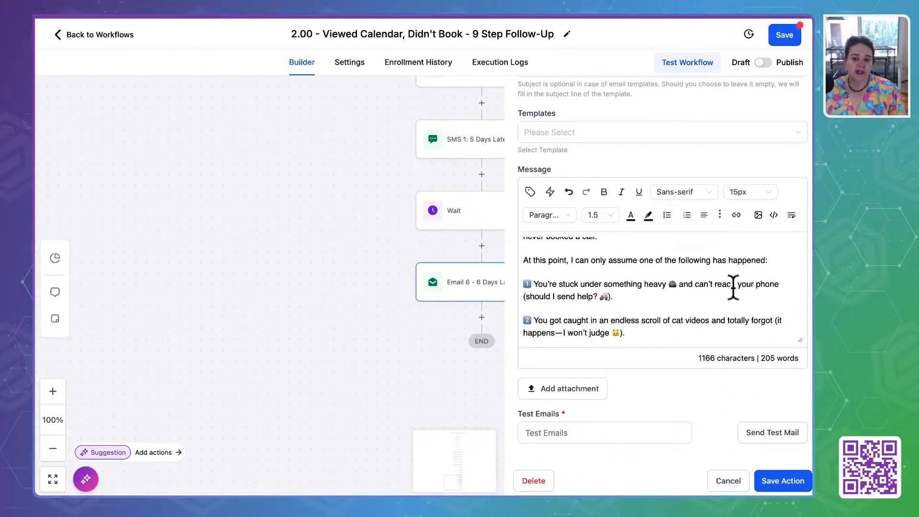
{"action": "scroll", "coordinate": [724, 287], "scroll_direction": "up", "scroll_amount": 1}
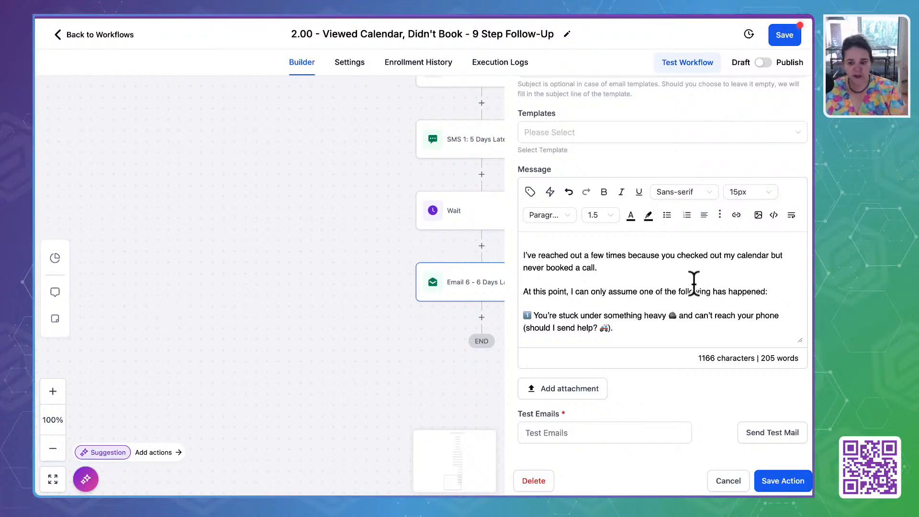
{"action": "scroll", "coordinate": [679, 309], "scroll_direction": "down", "scroll_amount": 1}
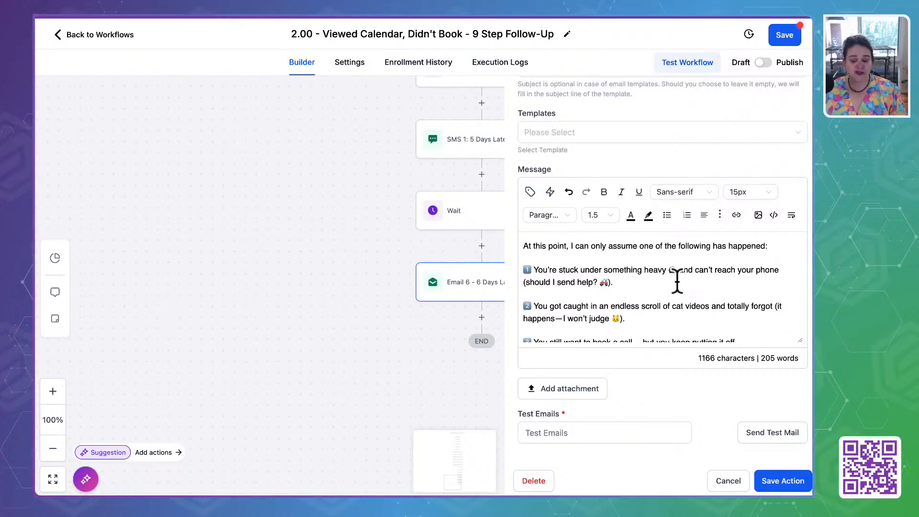
{"action": "scroll", "coordinate": [676, 282], "scroll_direction": "down", "scroll_amount": 1}
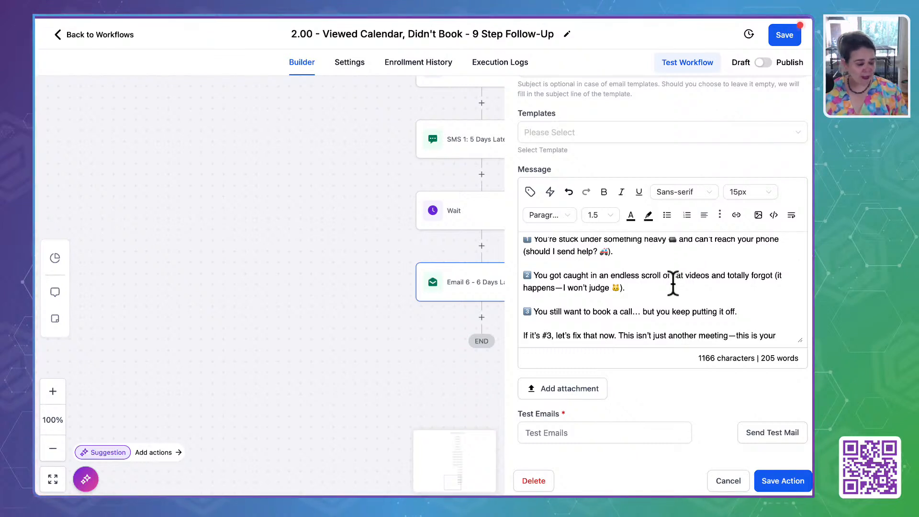
Step: Examine the key benefit and key transformation placeholders in Email 6's message and save the action
{"action": "scroll", "coordinate": [675, 284], "scroll_direction": "down", "scroll_amount": 1}
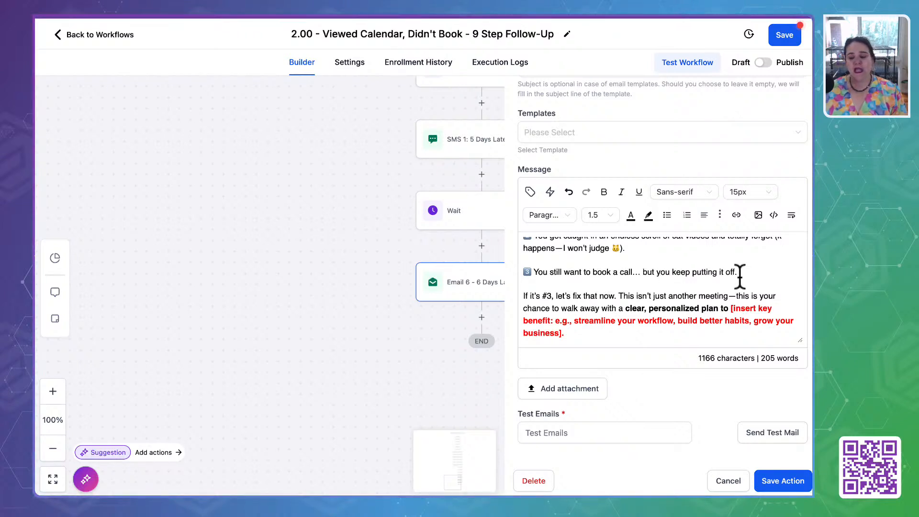
{"action": "scroll", "coordinate": [623, 281], "scroll_direction": "down", "scroll_amount": 1}
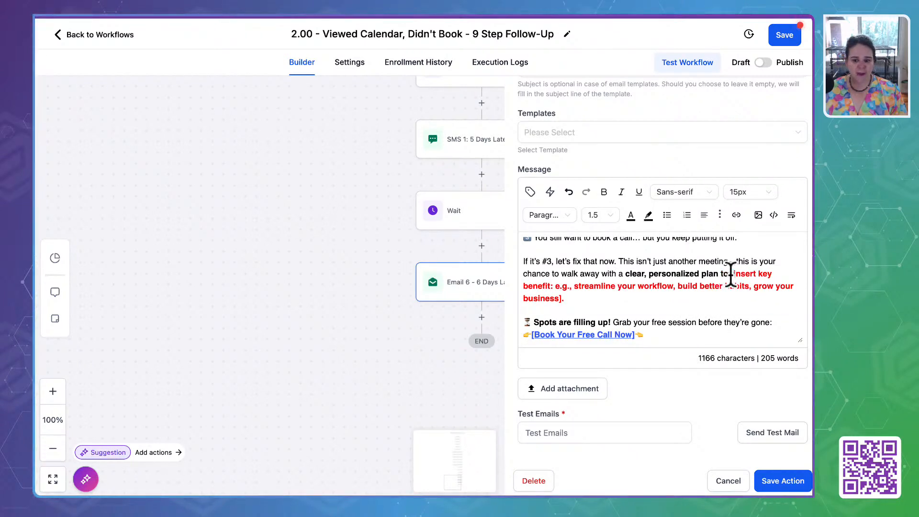
{"action": "left_click_drag", "start_coordinate": [730, 274], "coordinate": [760, 304]}
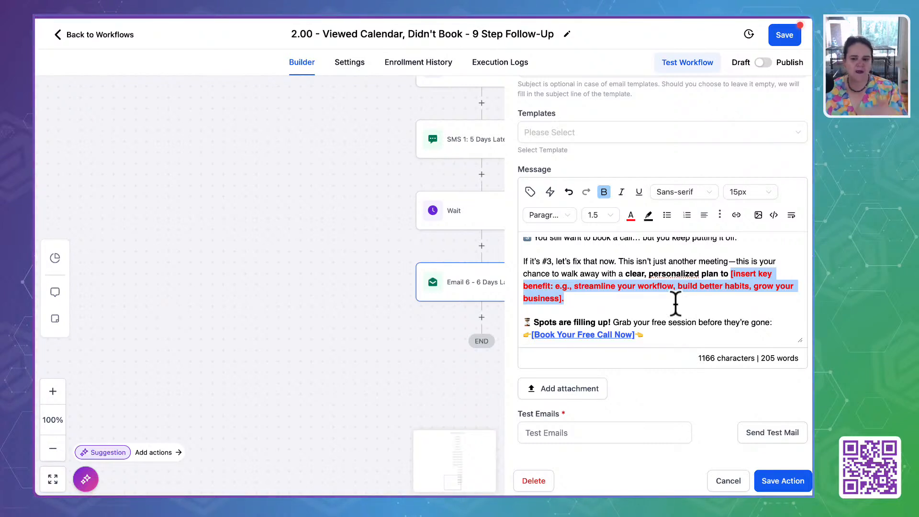
{"action": "scroll", "coordinate": [675, 303], "scroll_direction": "down", "scroll_amount": 4}
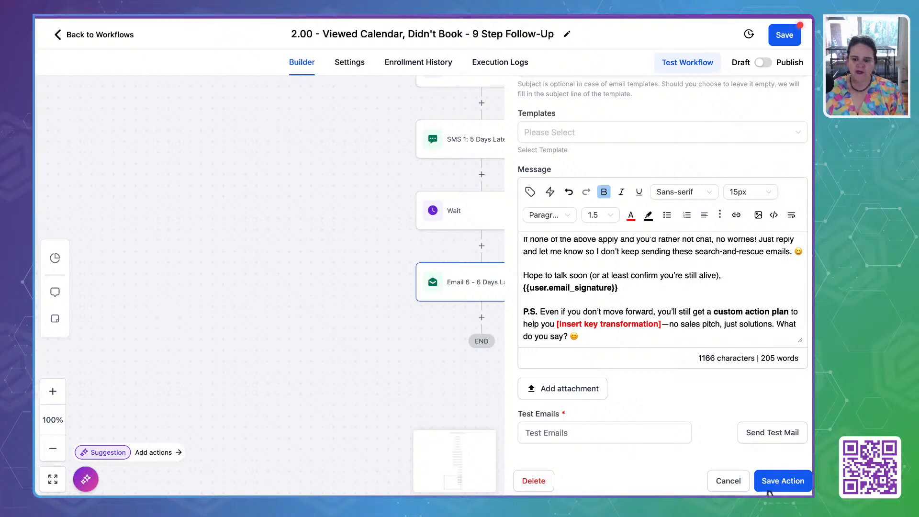
{"action": "left_click", "coordinate": [781, 481]}
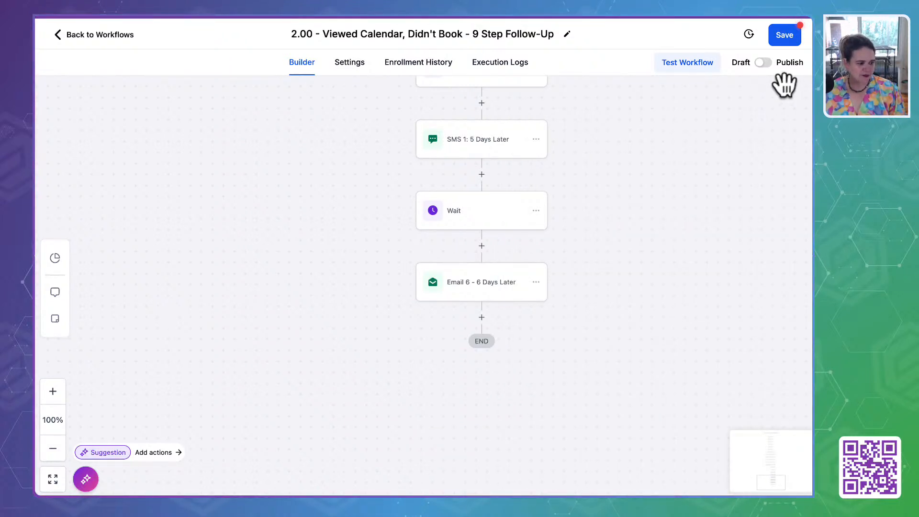
Step: Save the 2.00 workflow and open the "2.01 New Call / Appt Confirmation & Reminders" workflow from the Stage 2 folder
{"action": "left_click", "coordinate": [788, 36]}
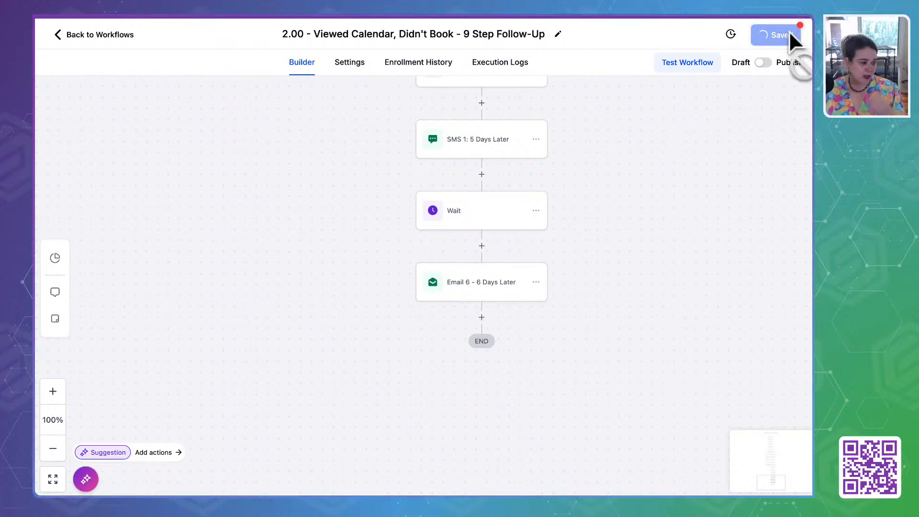
{"action": "left_click", "coordinate": [801, 36]}
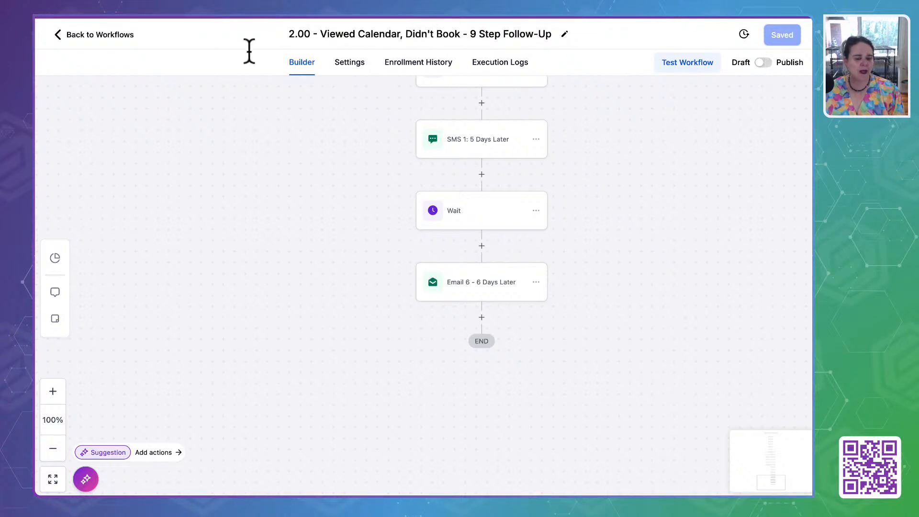
{"action": "left_click", "coordinate": [124, 34]}
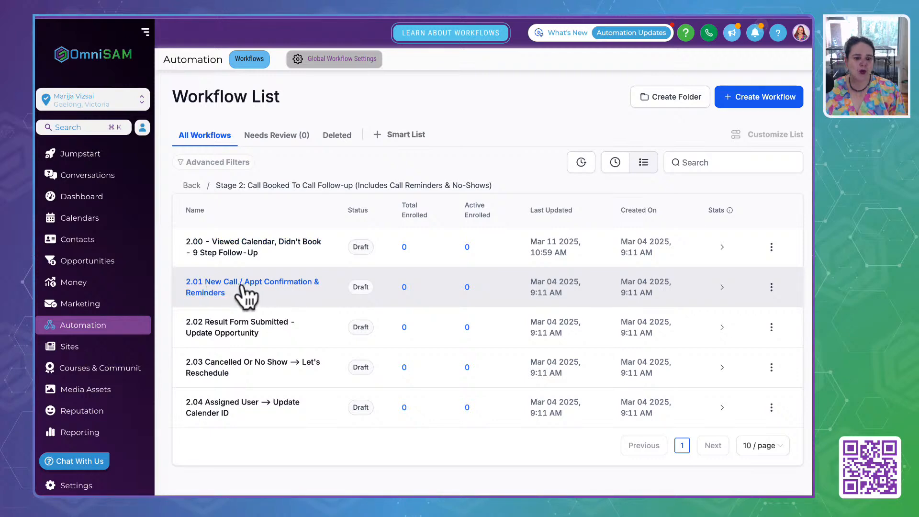
{"action": "left_click", "coordinate": [237, 285]}
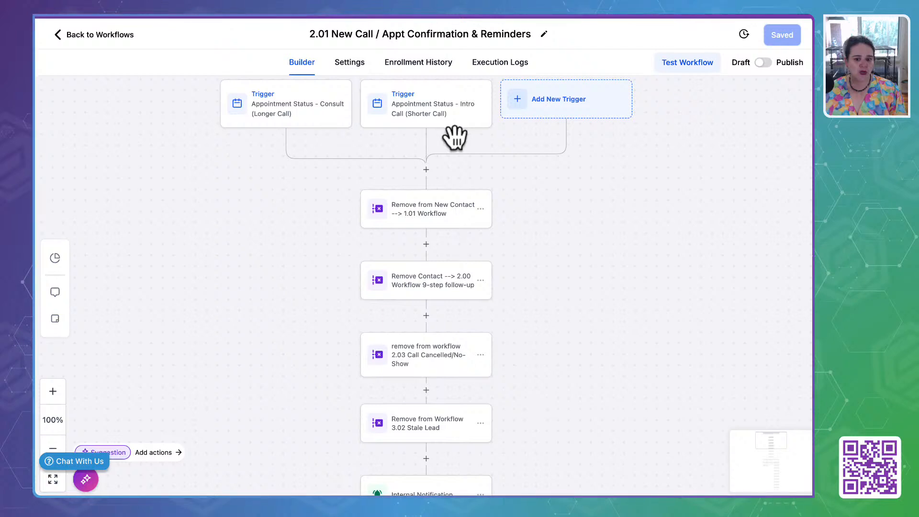
Step: Check which workflows the first three Remove From Workflow actions target, leaving each action without saving
{"action": "left_click", "coordinate": [419, 213]}
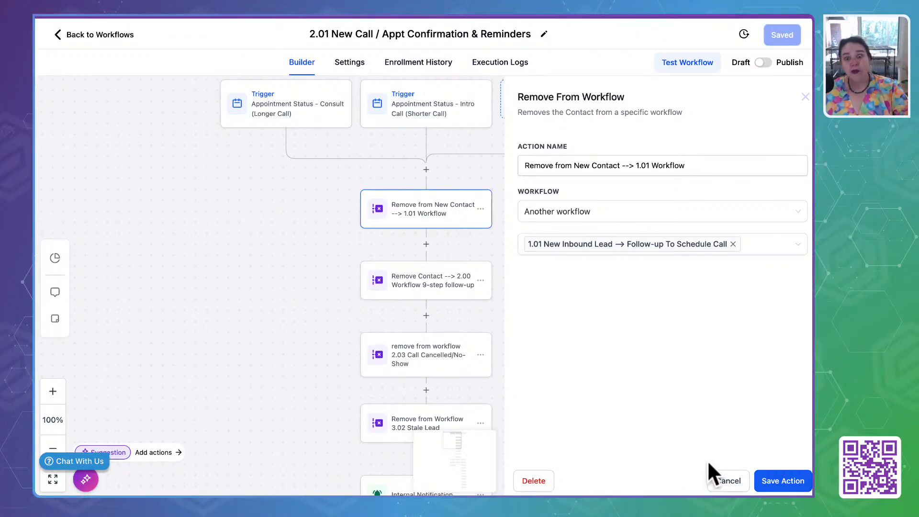
{"action": "left_click", "coordinate": [725, 481]}
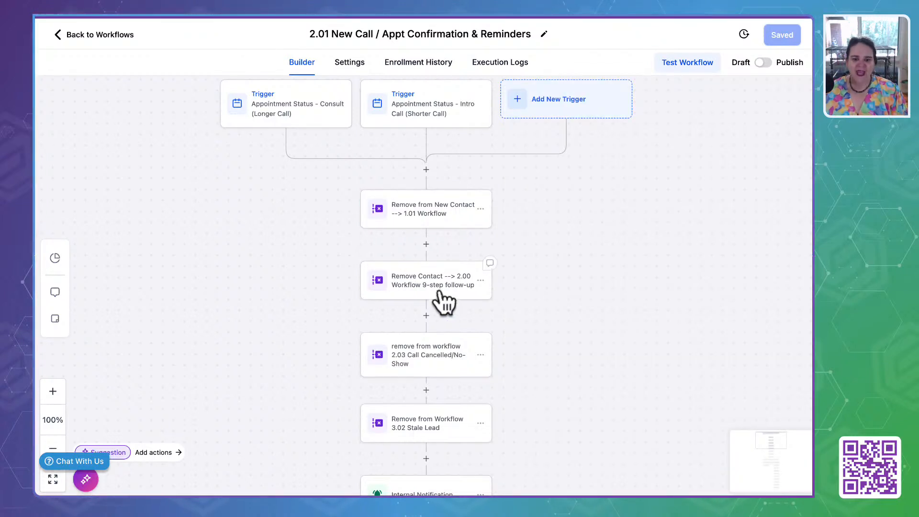
{"action": "left_click", "coordinate": [442, 301]}
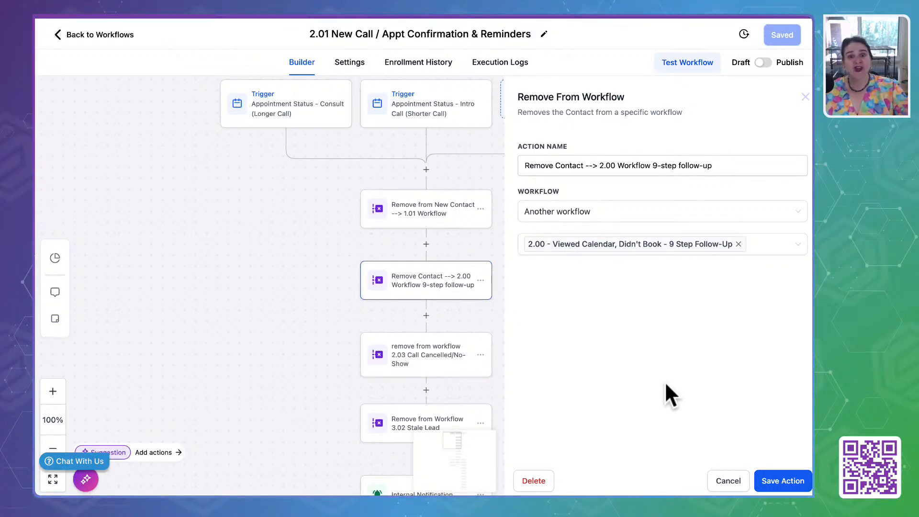
{"action": "left_click", "coordinate": [731, 487]}
{"action": "left_click", "coordinate": [431, 356]}
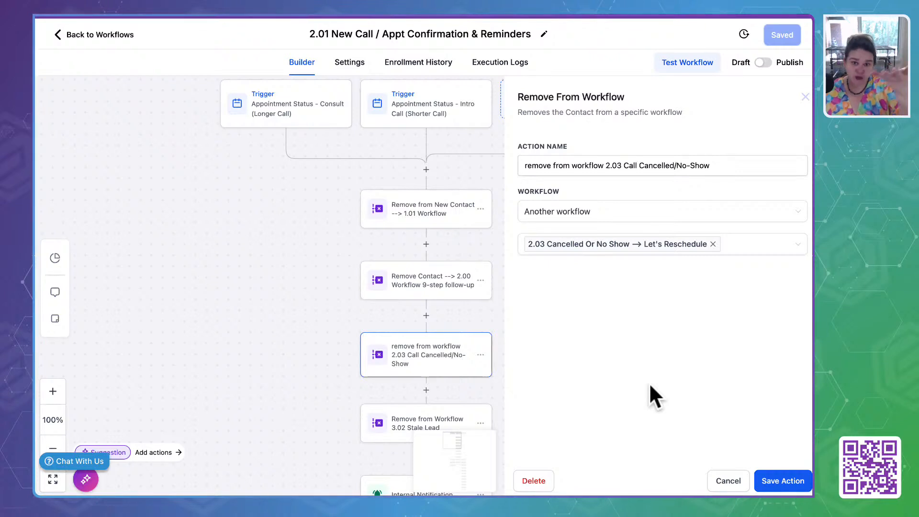
{"action": "left_click", "coordinate": [737, 486]}
Step: Review the title and message of the Internal Notification below the 3.02 Stale Lead removal and delete that action from the workflow
{"action": "left_click_drag", "start_coordinate": [552, 421], "coordinate": [553, 279]}
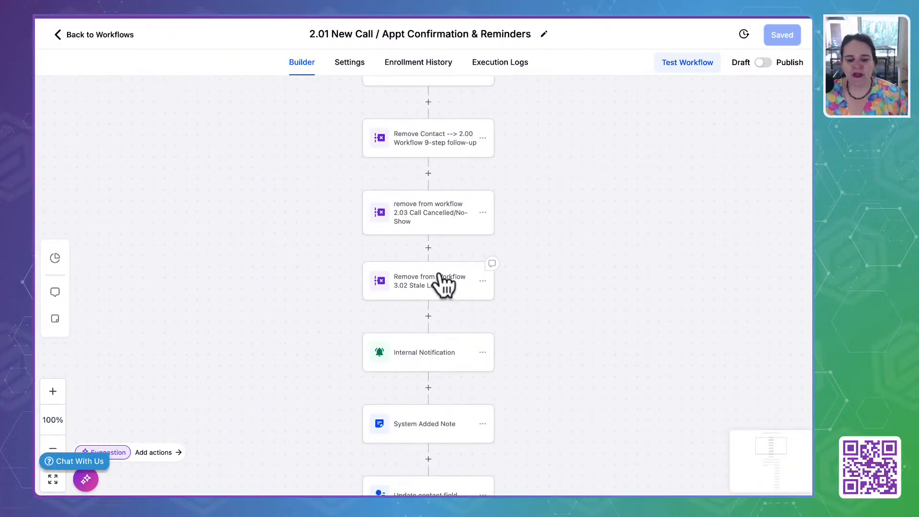
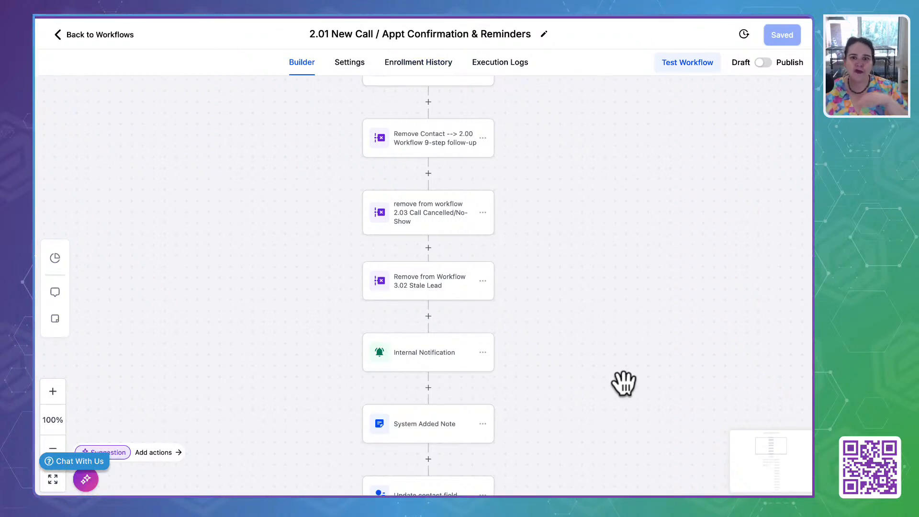
{"action": "scroll", "coordinate": [619, 378], "scroll_direction": "down", "scroll_amount": 5}
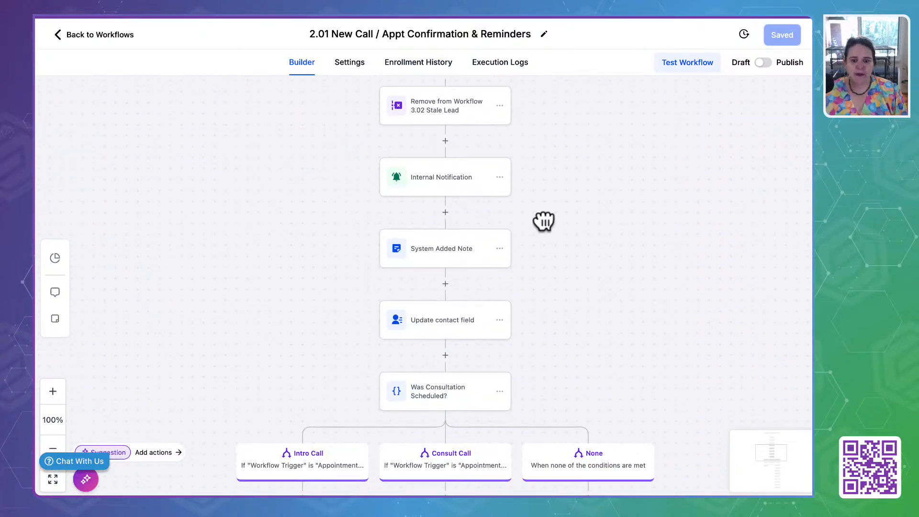
{"action": "left_click", "coordinate": [451, 184]}
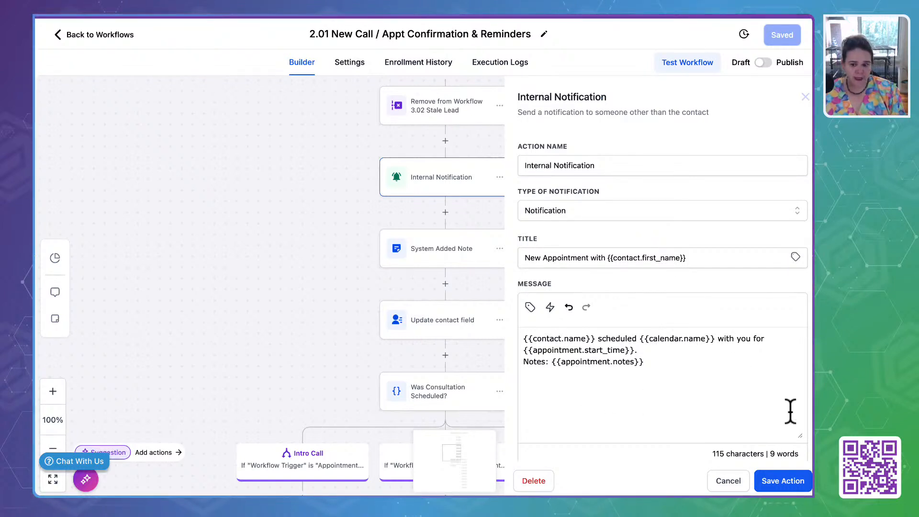
{"action": "left_click", "coordinate": [728, 481]}
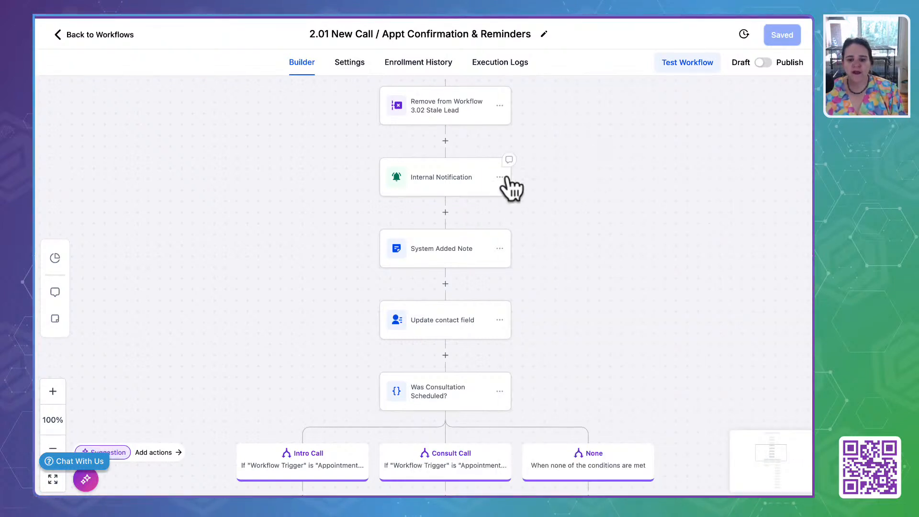
{"action": "left_click", "coordinate": [500, 178]}
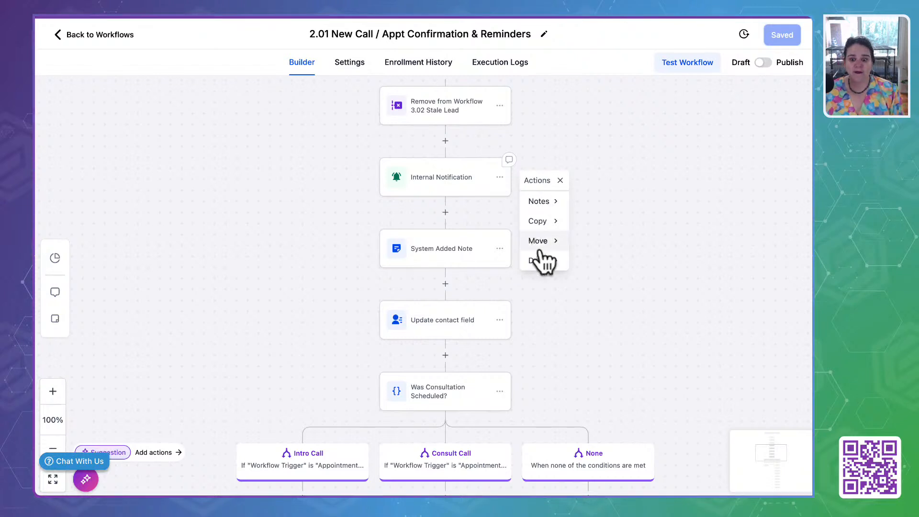
{"action": "mouse_move", "coordinate": [545, 277]}
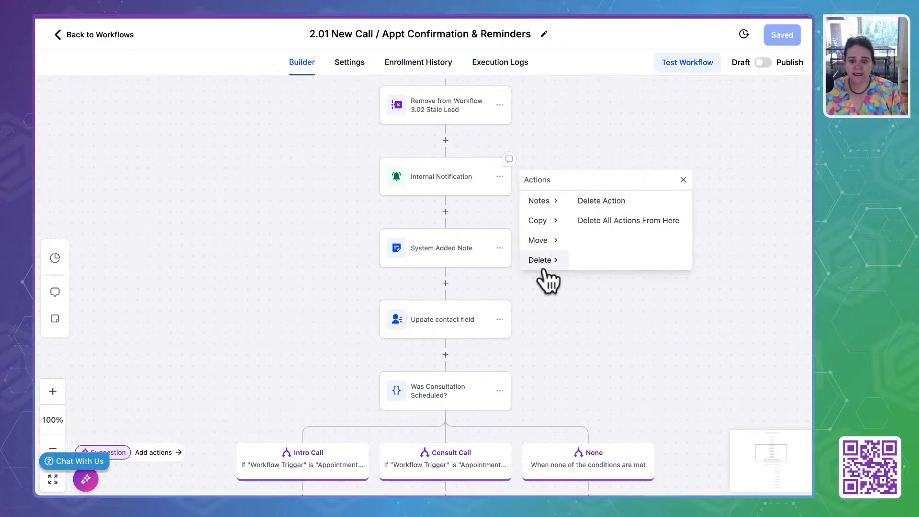
{"action": "left_click", "coordinate": [602, 201]}
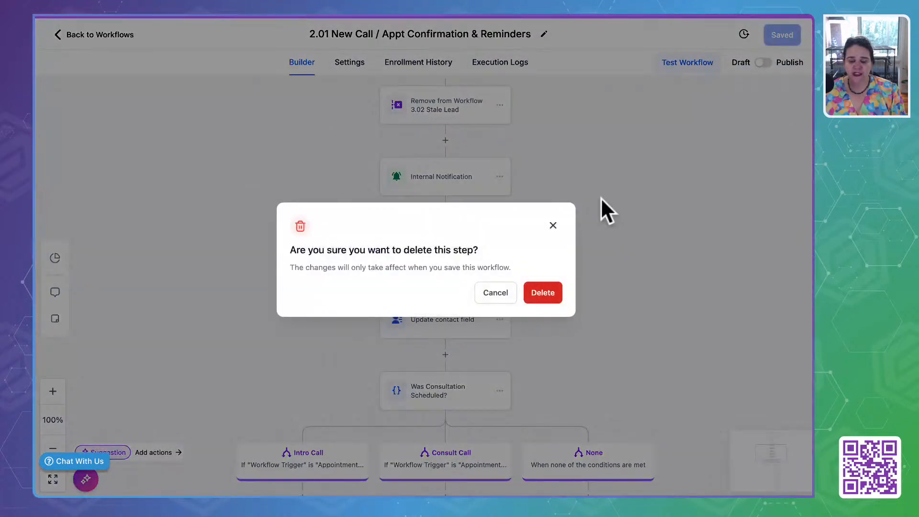
{"action": "left_click", "coordinate": [542, 294]}
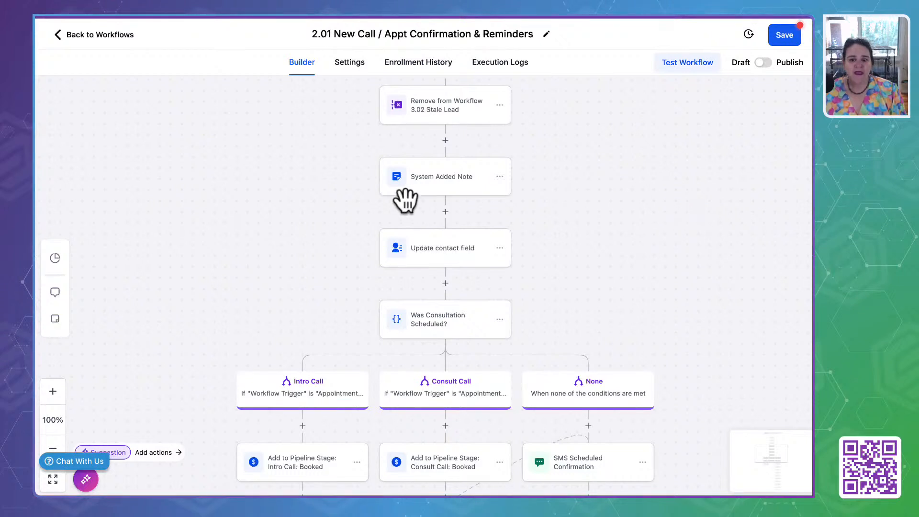
Step: Review the System Added Note text, including its appointment notes message line, and save the action
{"action": "left_click", "coordinate": [438, 186]}
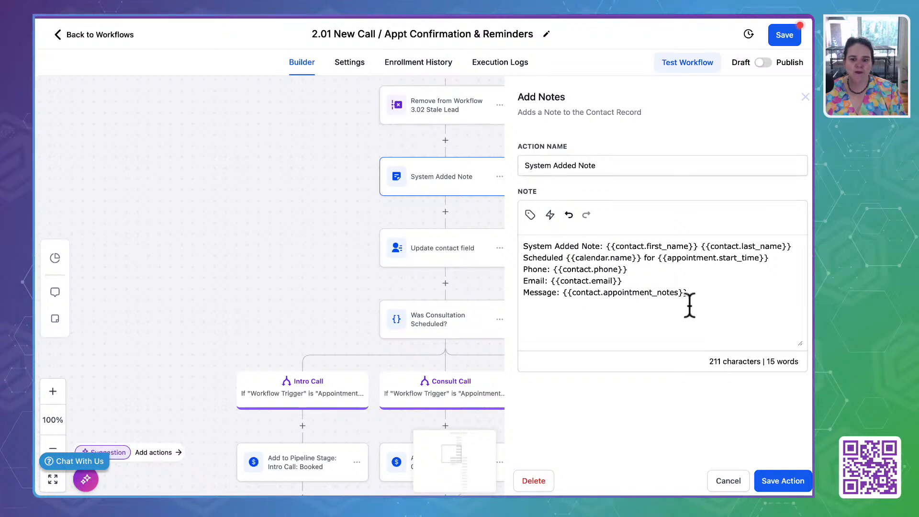
{"action": "left_click_drag", "start_coordinate": [686, 292], "coordinate": [525, 291]}
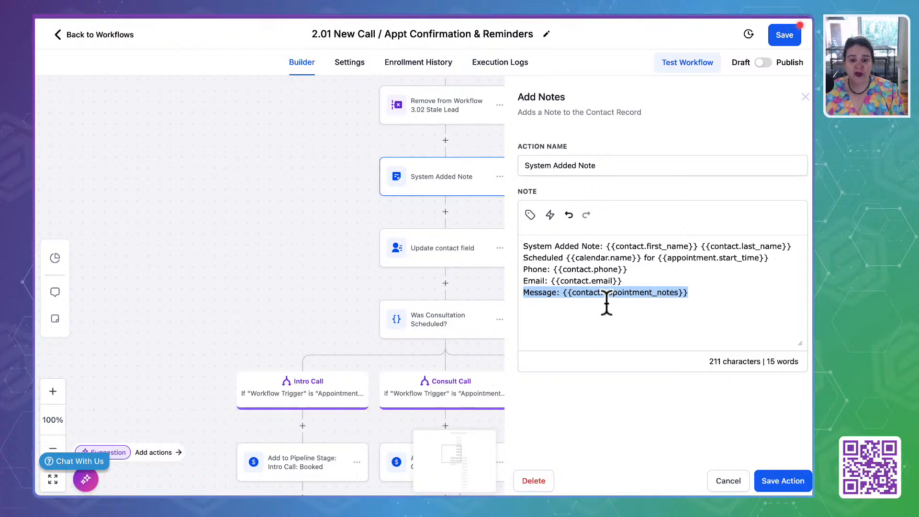
{"action": "left_click", "coordinate": [768, 480]}
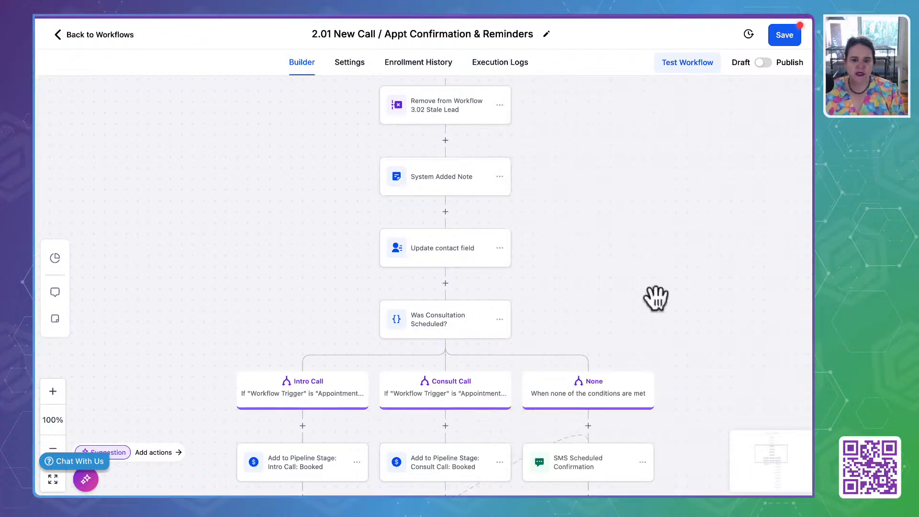
Step: Set Most Recent Call Status to Scheduled Call in the "Update contact field" action and save the action
{"action": "left_click", "coordinate": [422, 249]}
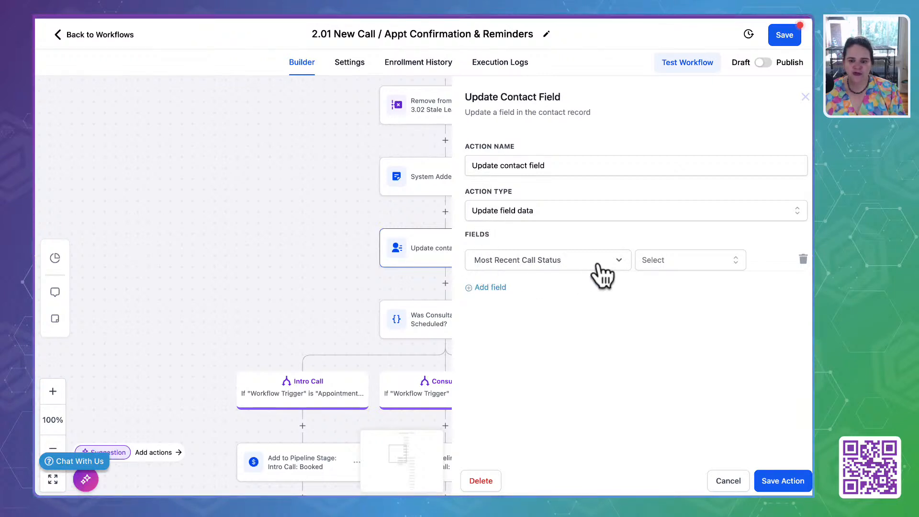
{"action": "left_click", "coordinate": [668, 312]}
{"action": "left_click", "coordinate": [670, 263]}
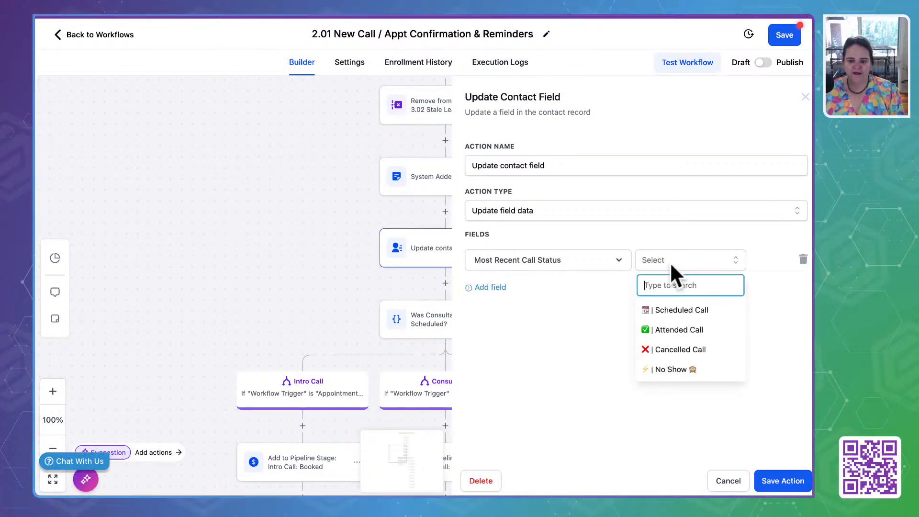
{"action": "left_click", "coordinate": [700, 309]}
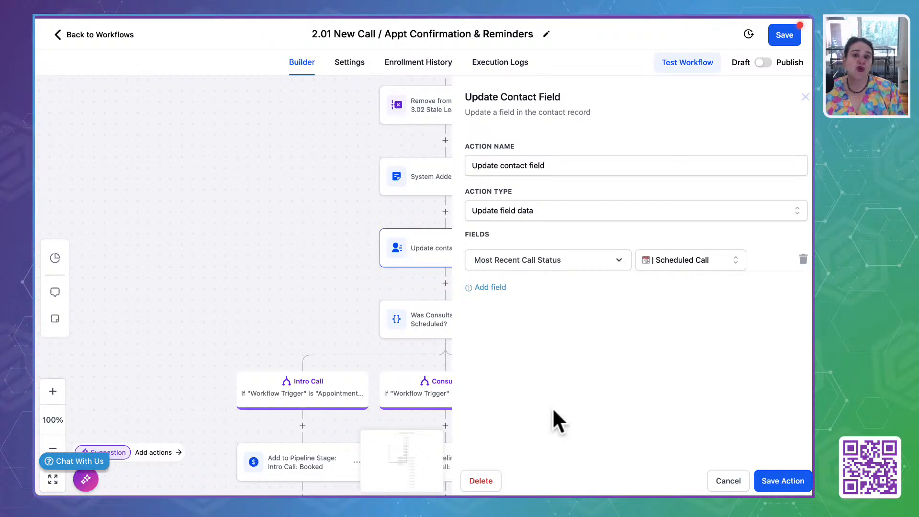
{"action": "left_click", "coordinate": [790, 474]}
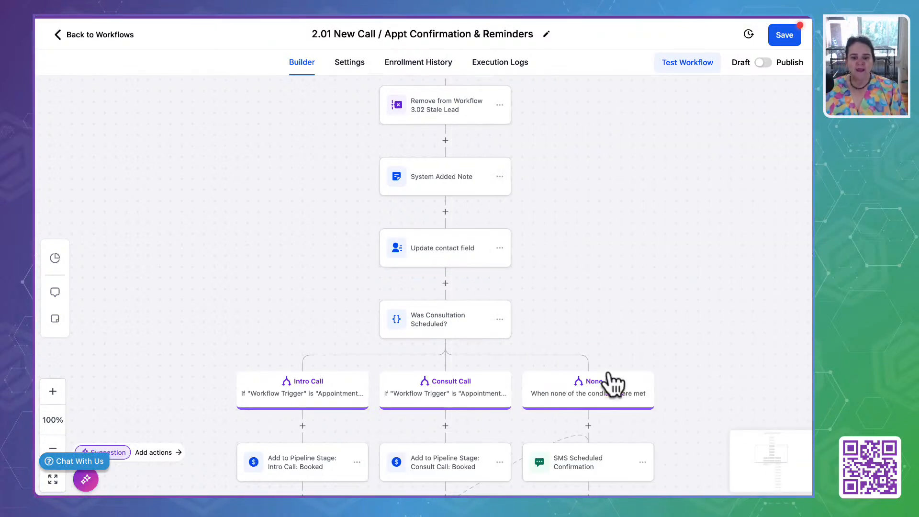
Step: Rename the Intro Call branch's opportunity action "Add to Pipeline Stage: Discovery Call: Booked" and save it
{"action": "left_click_drag", "start_coordinate": [590, 303], "coordinate": [607, 143]}
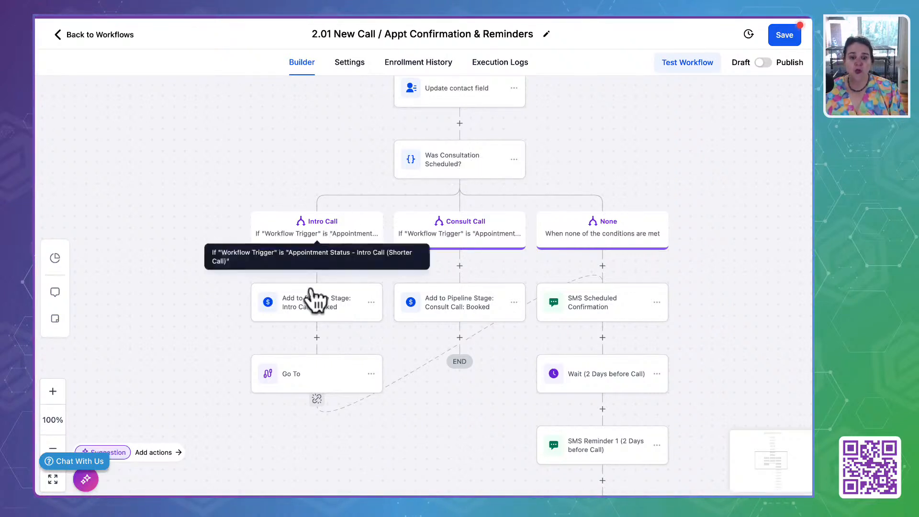
{"action": "left_click", "coordinate": [309, 310]}
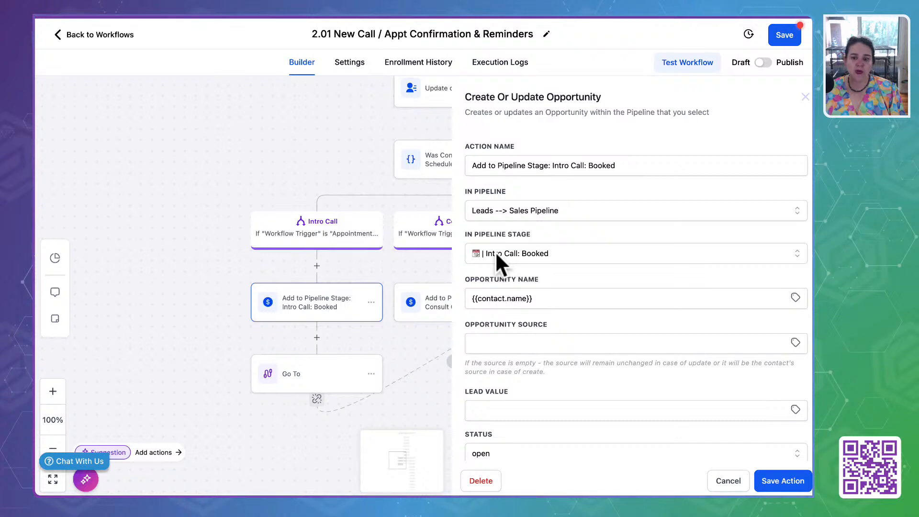
{"action": "left_click", "coordinate": [560, 165]}
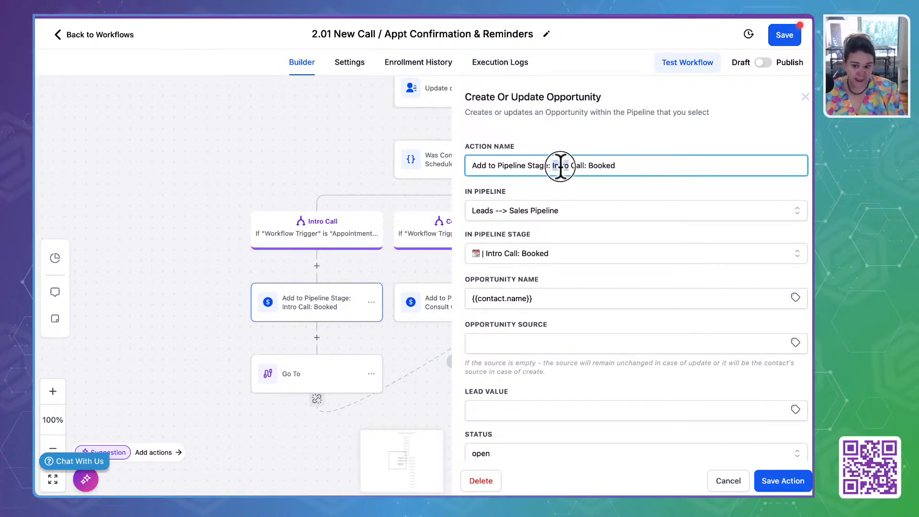
{"action": "type", "text": "Disconver"}
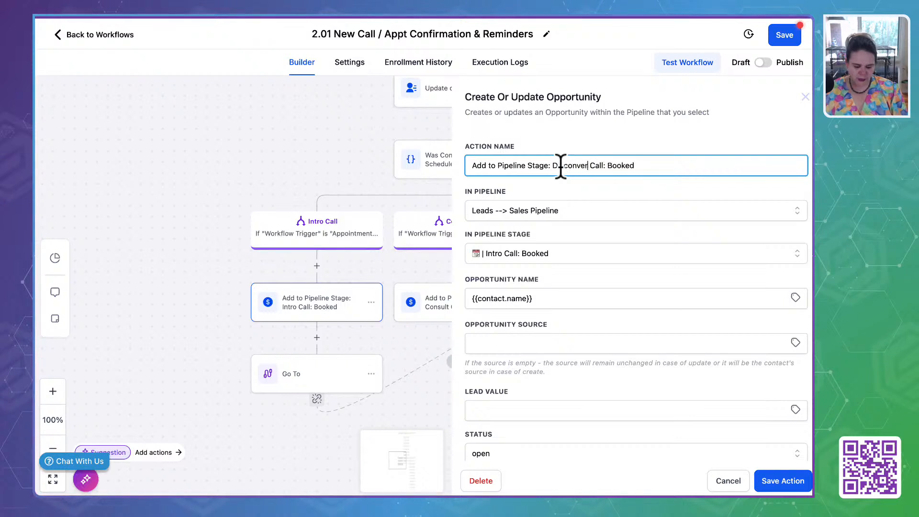
{"action": "type", "text": "y"}
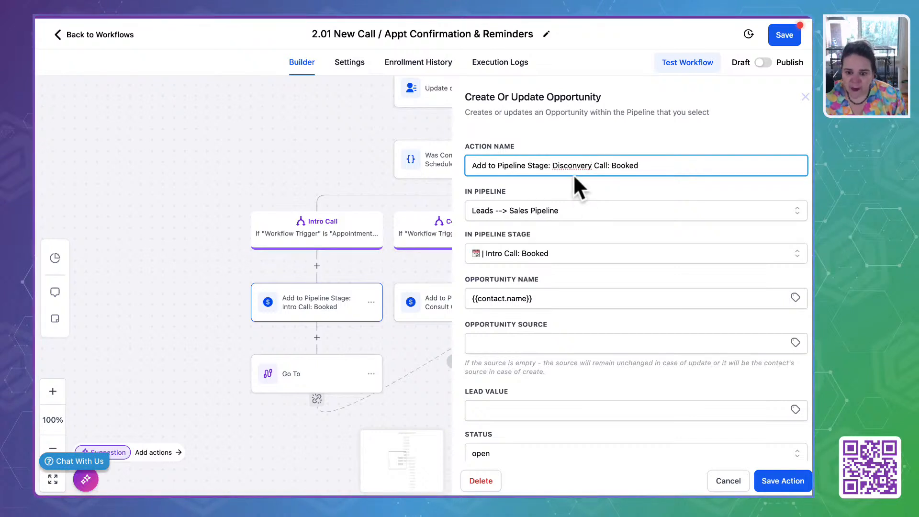
{"action": "left_click", "coordinate": [572, 161]}
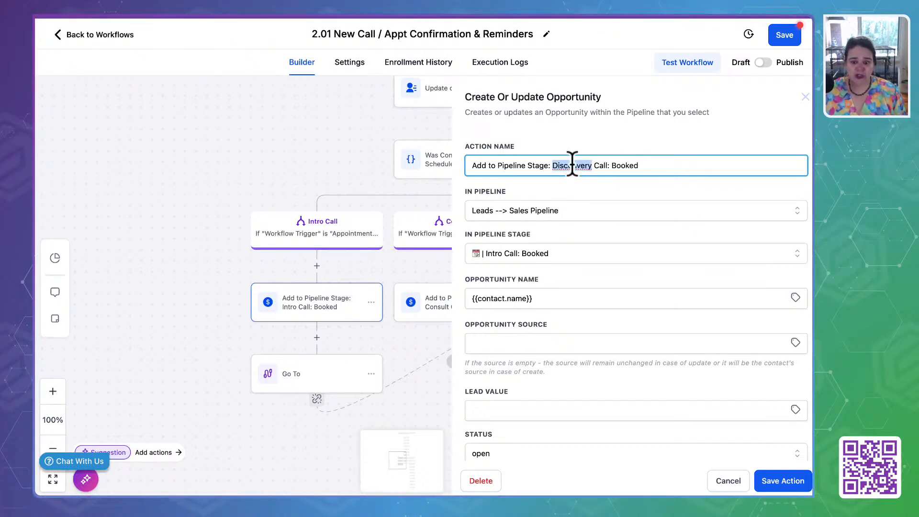
{"action": "type", "text": "Dis"}
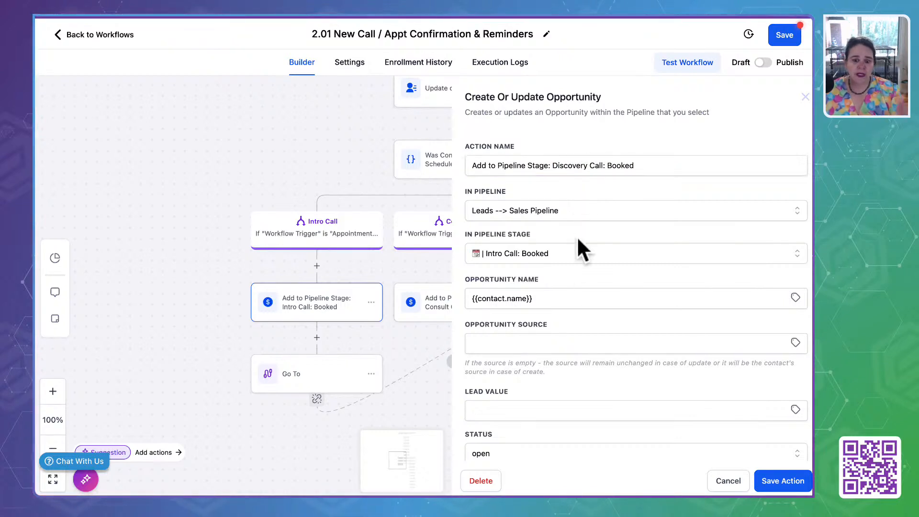
{"action": "scroll", "coordinate": [568, 418], "scroll_direction": "down", "scroll_amount": 2}
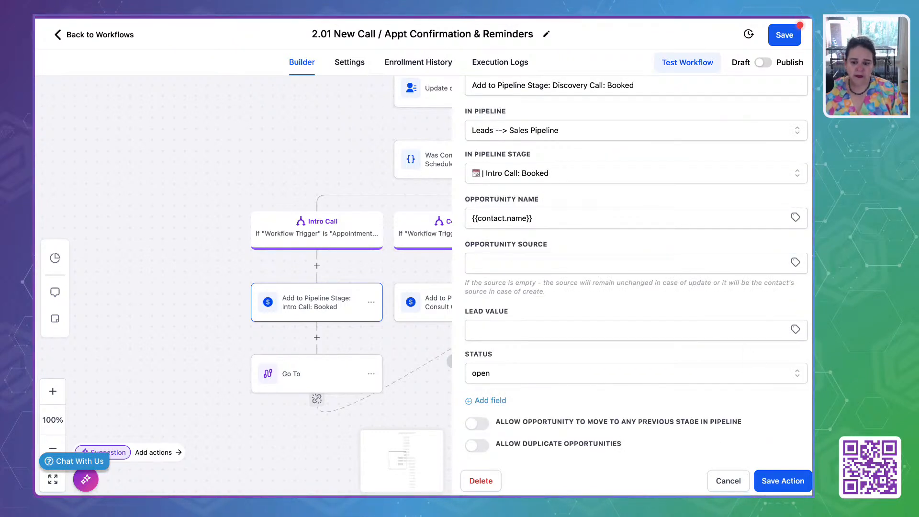
{"action": "left_click", "coordinate": [782, 481]}
Step: Check and save the Consult Call branch's opportunity action, and add a Go To below it leading to SMS Scheduled Confirmation
{"action": "left_click", "coordinate": [450, 303]}
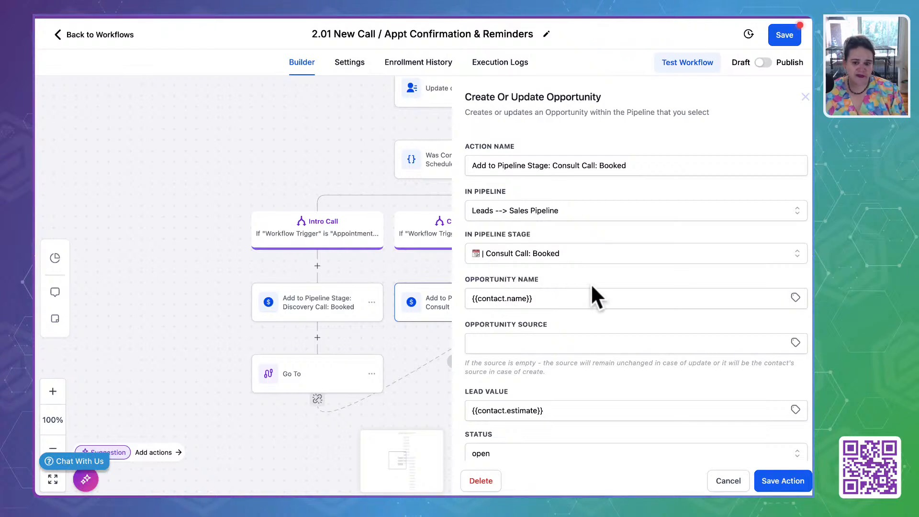
{"action": "left_click", "coordinate": [782, 481]}
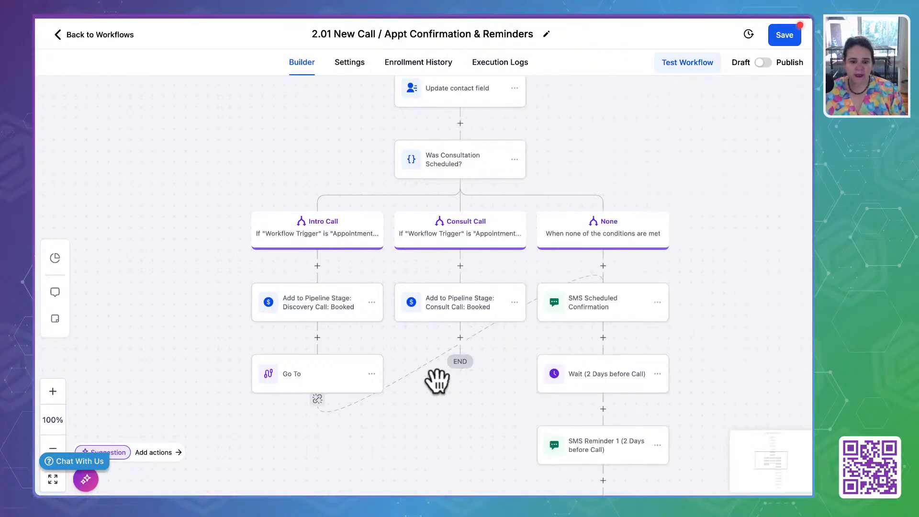
{"action": "left_click", "coordinate": [460, 338]}
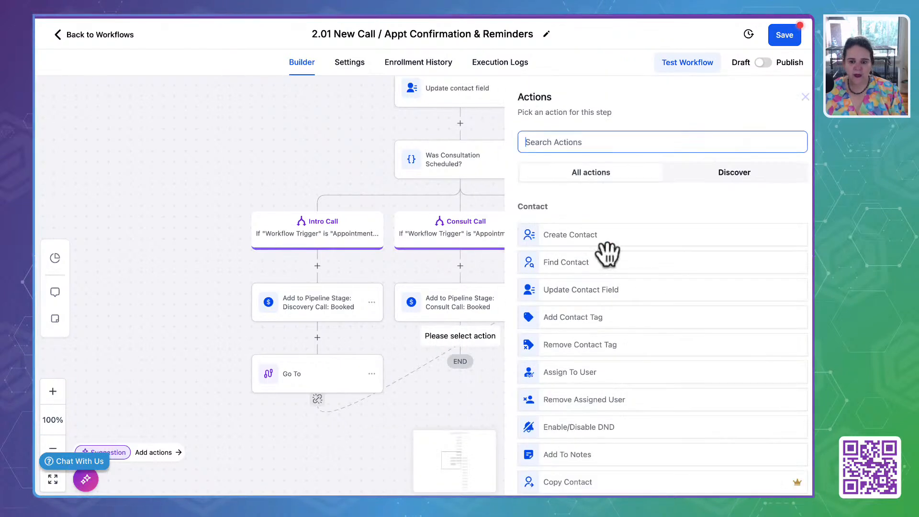
{"action": "type", "text": "go"}
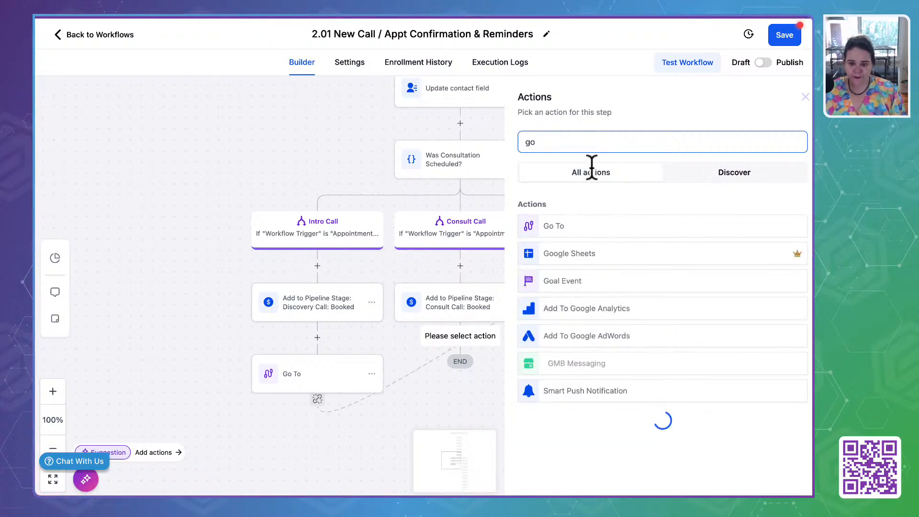
{"action": "left_click", "coordinate": [596, 234]}
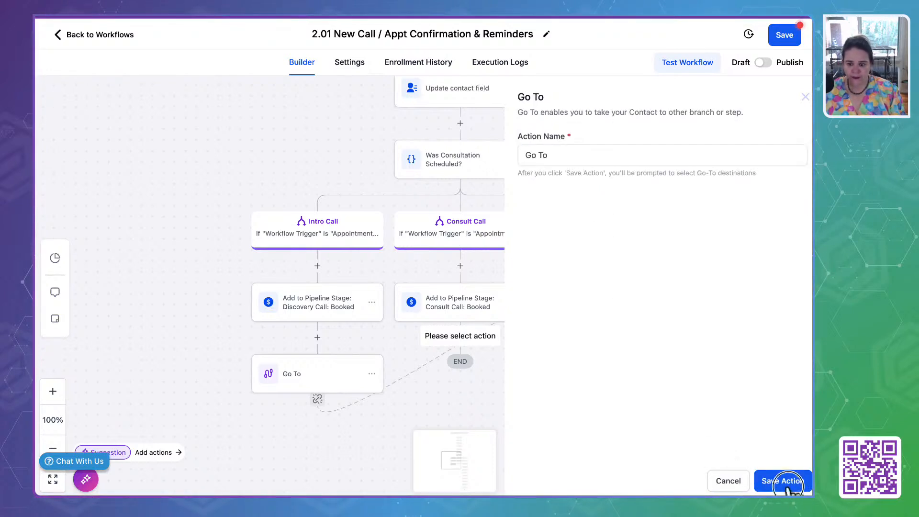
{"action": "left_click", "coordinate": [782, 480]}
{"action": "left_click", "coordinate": [584, 299]}
Step: Read the SMS Scheduled Confirmation message without saving it, and look over the wait and SMS reminder actions below it
{"action": "left_click_drag", "start_coordinate": [722, 357], "coordinate": [698, 271]}
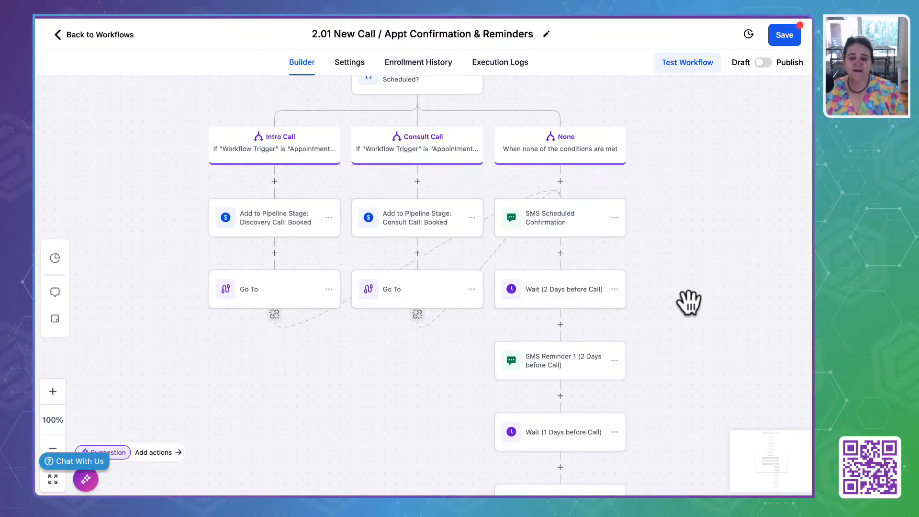
{"action": "left_click_drag", "start_coordinate": [683, 373], "coordinate": [667, 277]}
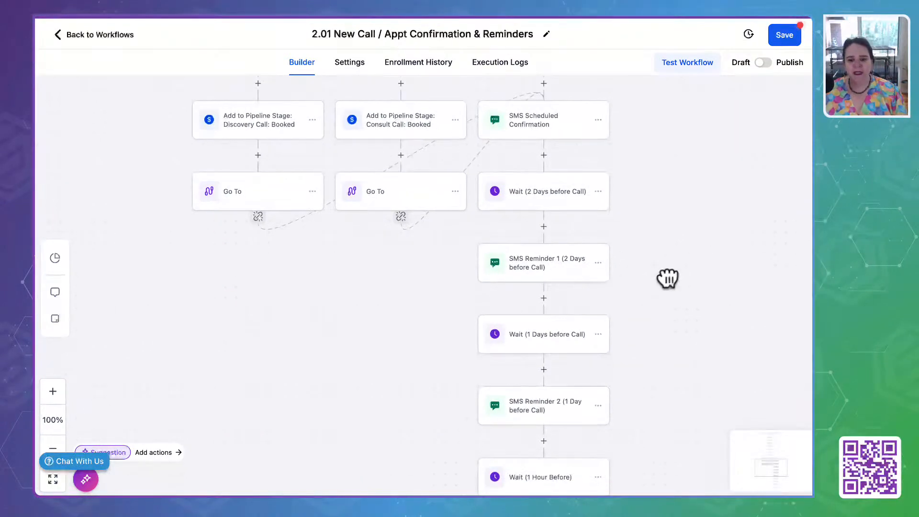
{"action": "left_click", "coordinate": [522, 120]}
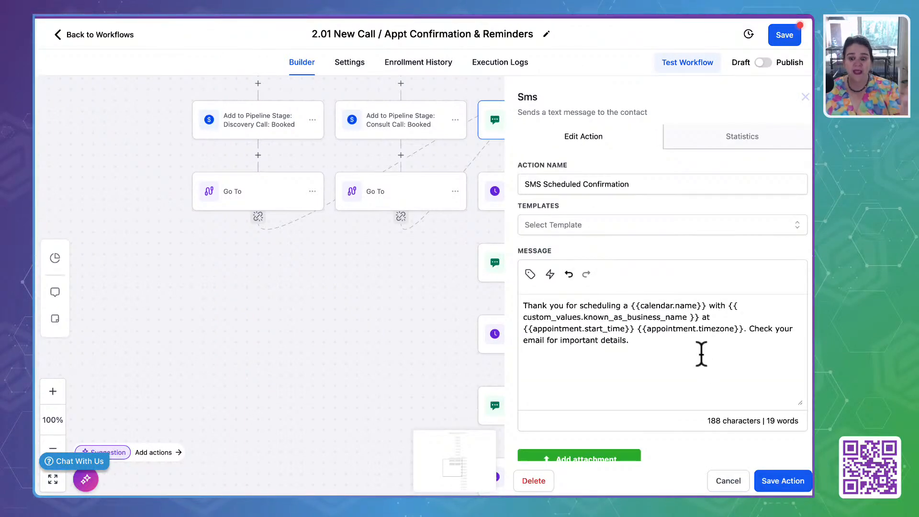
{"action": "left_click", "coordinate": [730, 481]}
{"action": "left_click_drag", "start_coordinate": [711, 309], "coordinate": [478, 178]}
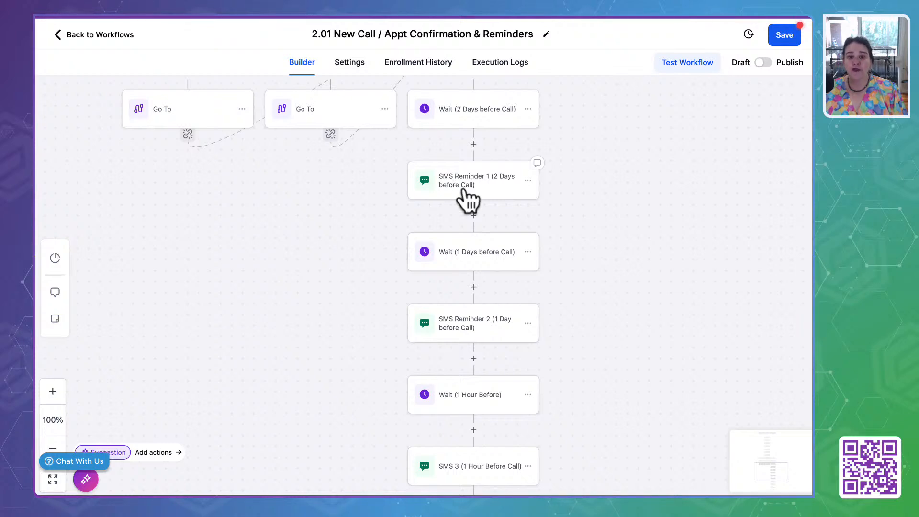
{"action": "left_click_drag", "start_coordinate": [593, 360], "coordinate": [595, 262]}
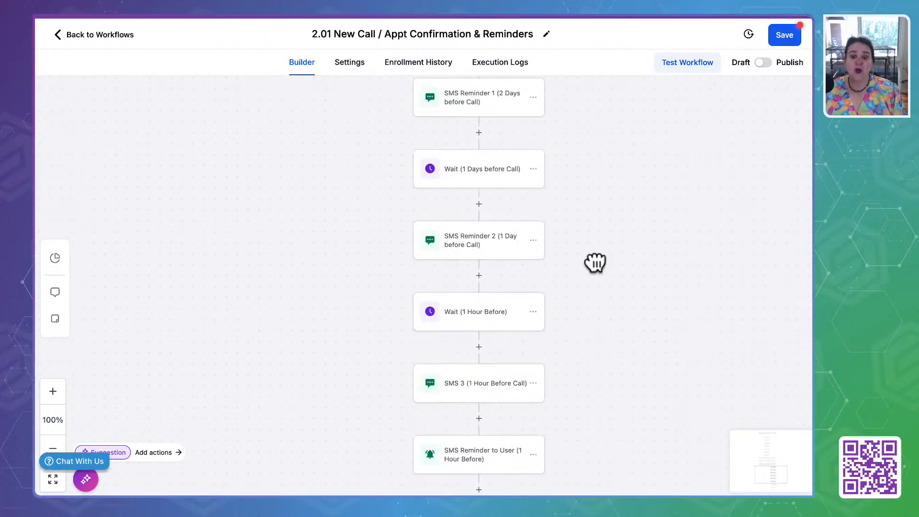
{"action": "left_click_drag", "start_coordinate": [613, 385], "coordinate": [626, 299]}
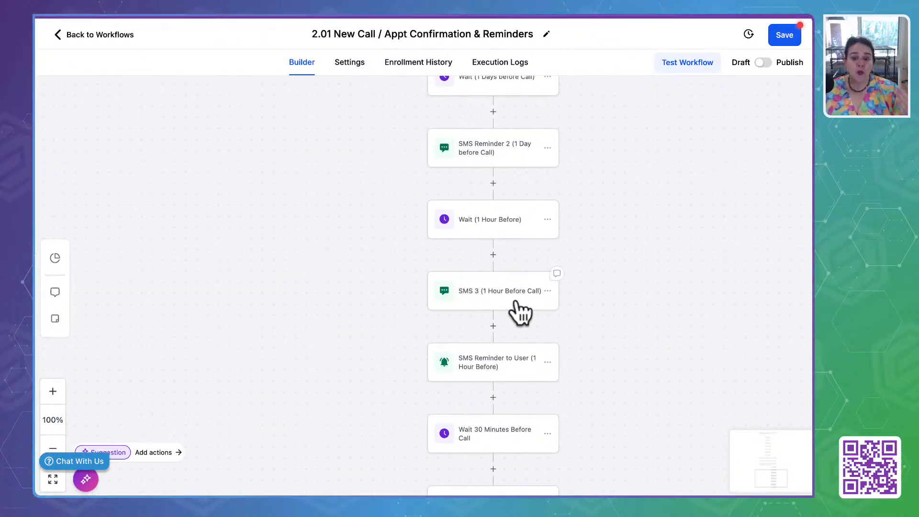
Step: Open the "Prep for Your Upcoming - Email" notification at the end of the workflow and read its greeting, form link and form benefits
{"action": "left_click_drag", "start_coordinate": [619, 381], "coordinate": [632, 259]}
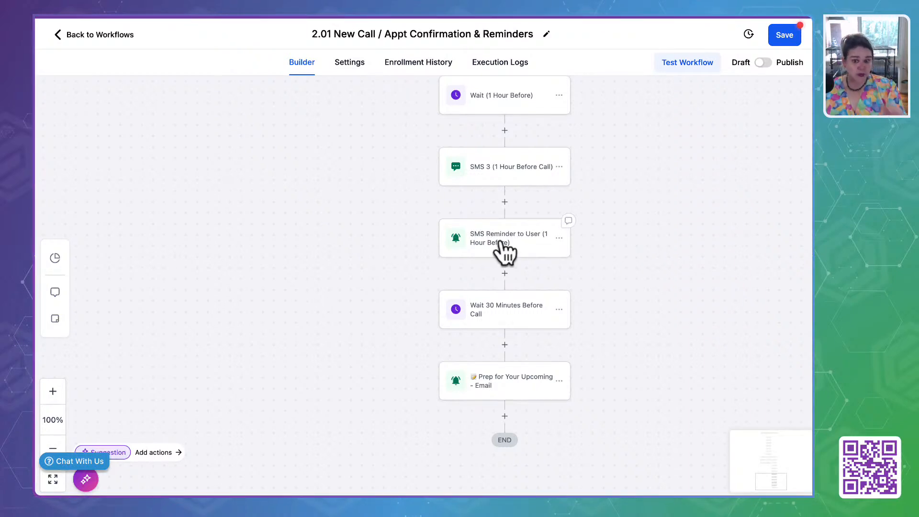
{"action": "left_click_drag", "start_coordinate": [650, 342], "coordinate": [648, 221]}
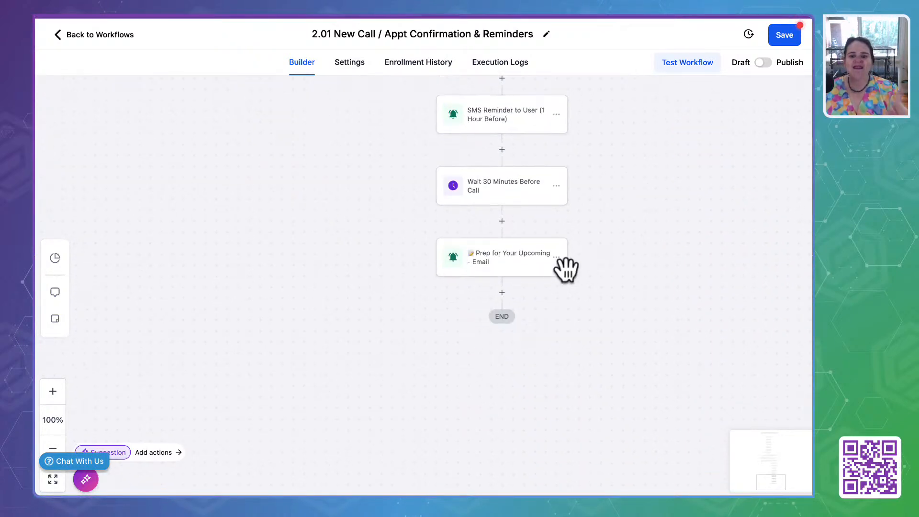
{"action": "left_click", "coordinate": [550, 264]}
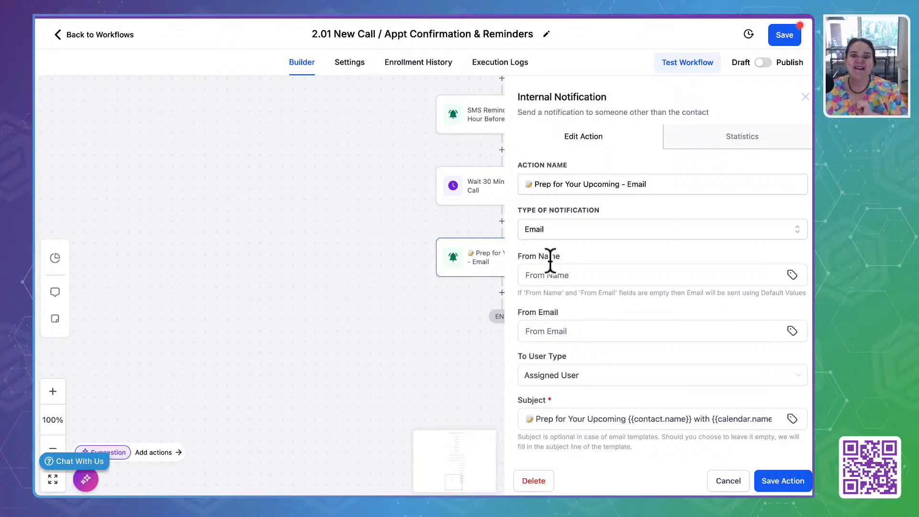
{"action": "scroll", "coordinate": [607, 271], "scroll_direction": "down", "scroll_amount": 6}
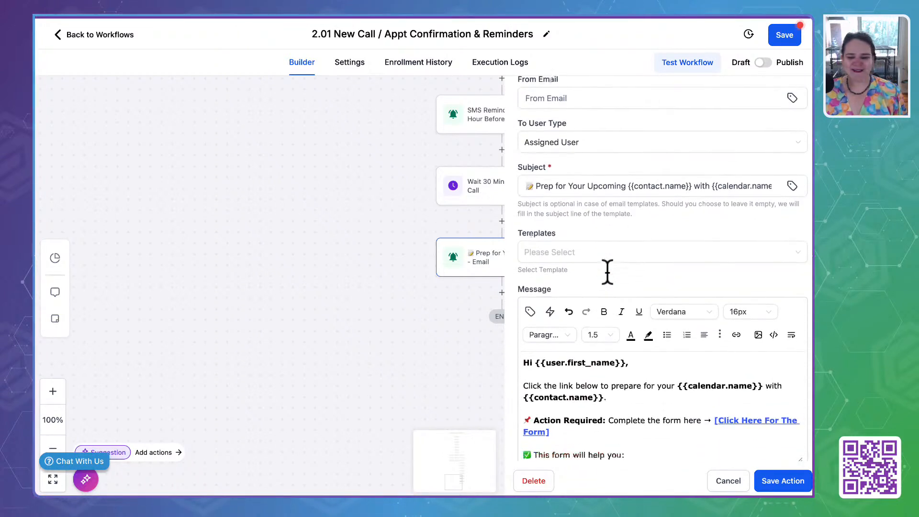
{"action": "scroll", "coordinate": [607, 271], "scroll_direction": "down", "scroll_amount": 2}
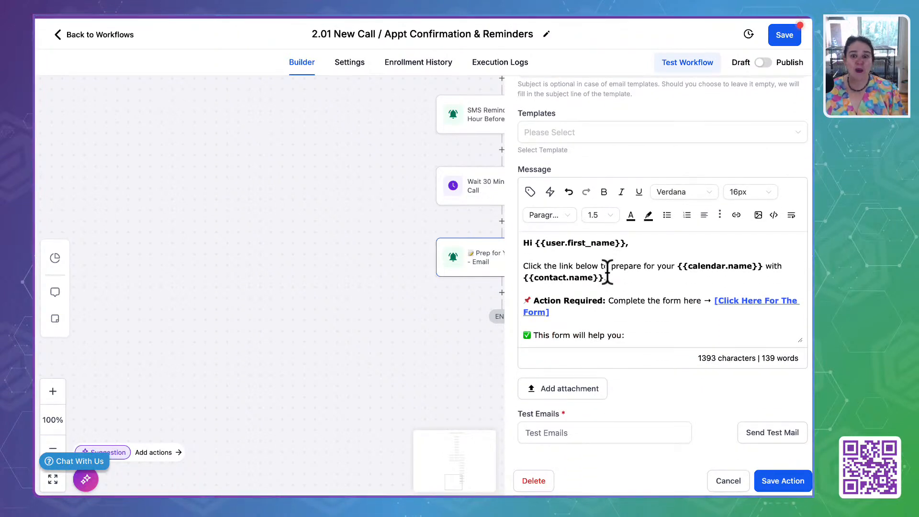
{"action": "left_click", "coordinate": [739, 297]}
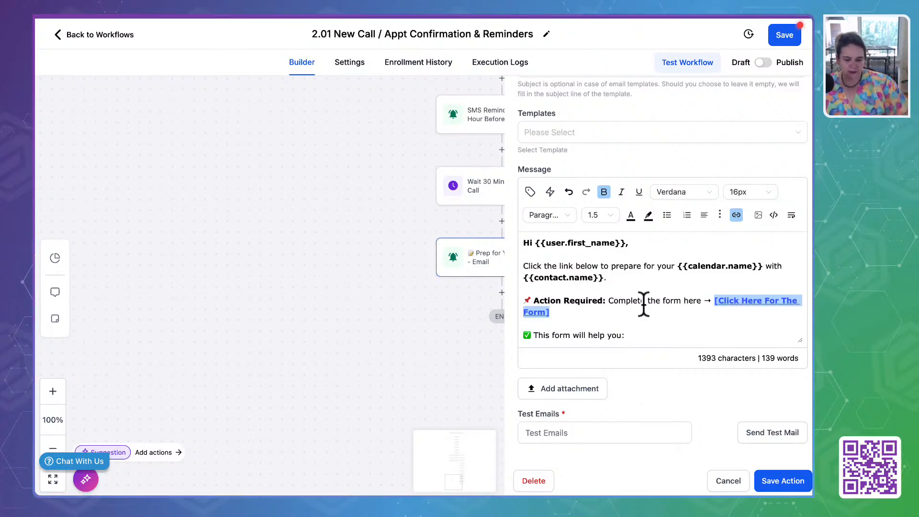
{"action": "scroll", "coordinate": [644, 305], "scroll_direction": "down", "scroll_amount": 2}
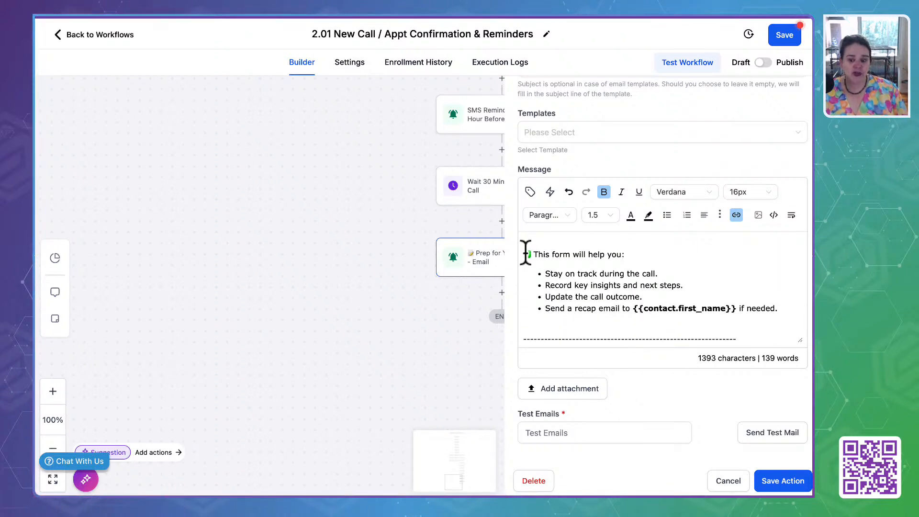
{"action": "left_click_drag", "start_coordinate": [525, 252], "coordinate": [788, 308]}
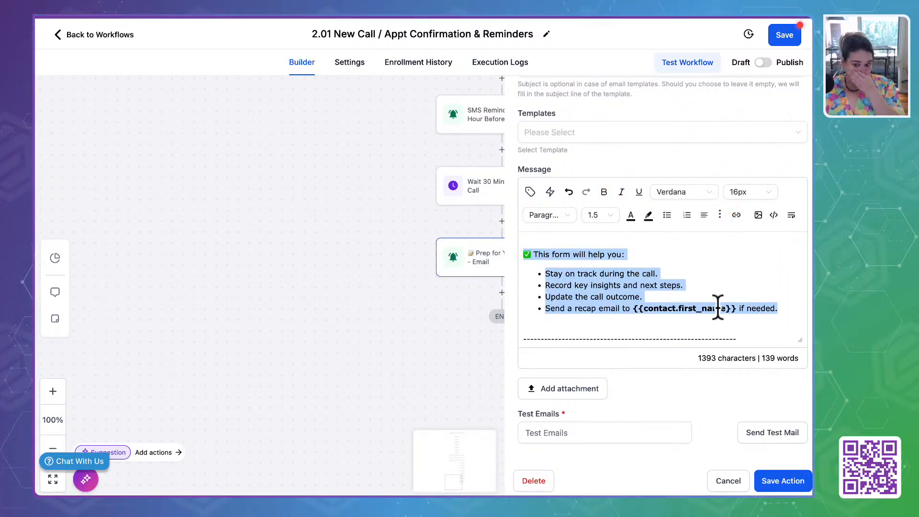
Step: Review the contact insight fields in the prep email message through Next Steps, and save the action
{"action": "scroll", "coordinate": [649, 290], "scroll_direction": "down", "scroll_amount": 5}
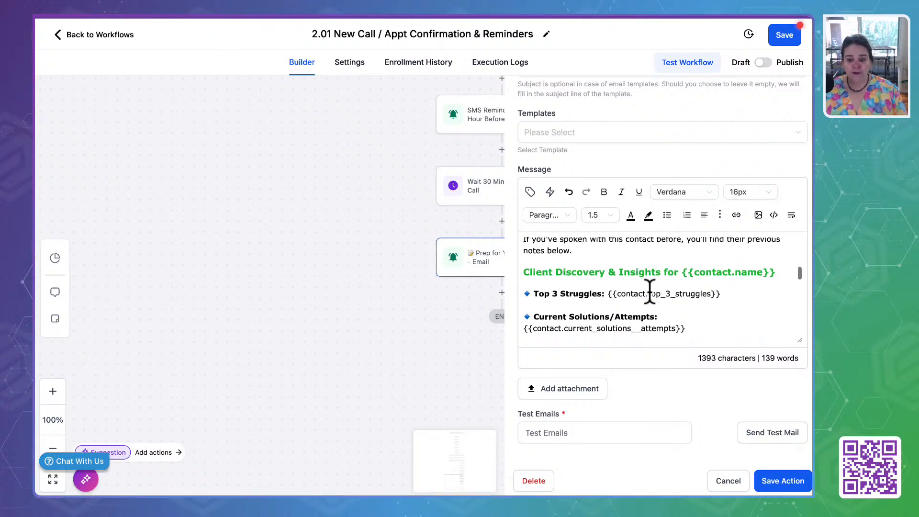
{"action": "scroll", "coordinate": [581, 299], "scroll_direction": "down", "scroll_amount": 2}
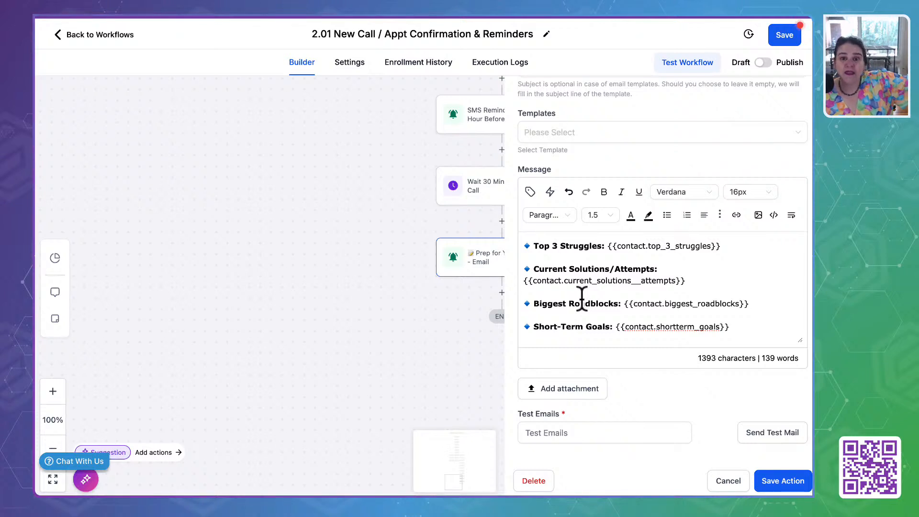
{"action": "scroll", "coordinate": [581, 297], "scroll_direction": "down", "scroll_amount": 8}
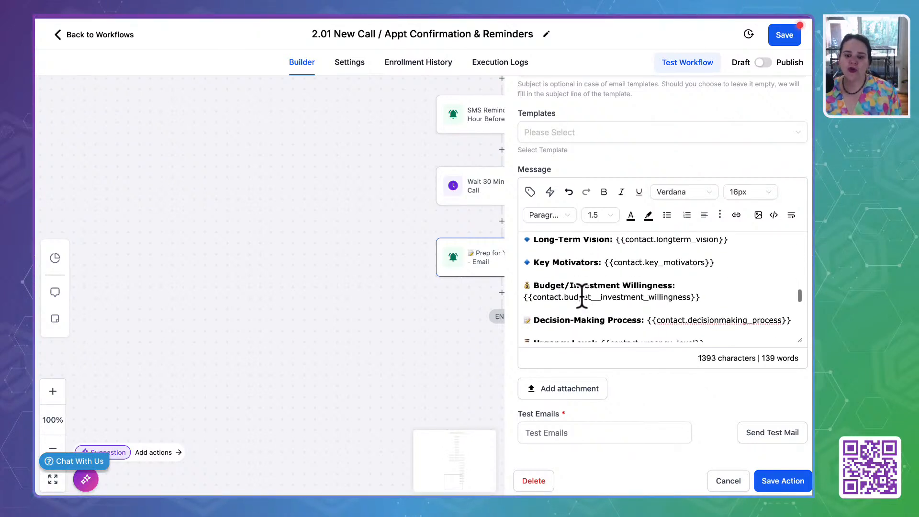
{"action": "scroll", "coordinate": [581, 297], "scroll_direction": "down", "scroll_amount": 5}
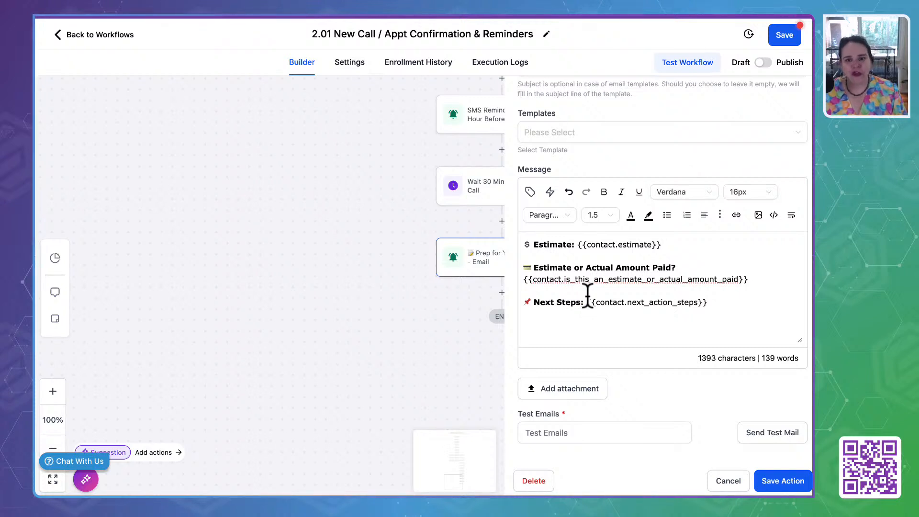
{"action": "scroll", "coordinate": [588, 296], "scroll_direction": "up", "scroll_amount": 5}
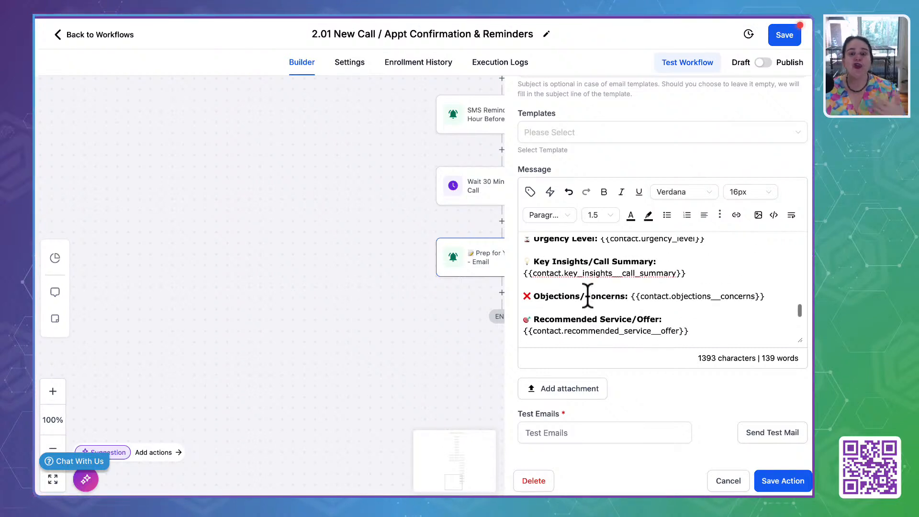
{"action": "scroll", "coordinate": [587, 295], "scroll_direction": "up", "scroll_amount": 8}
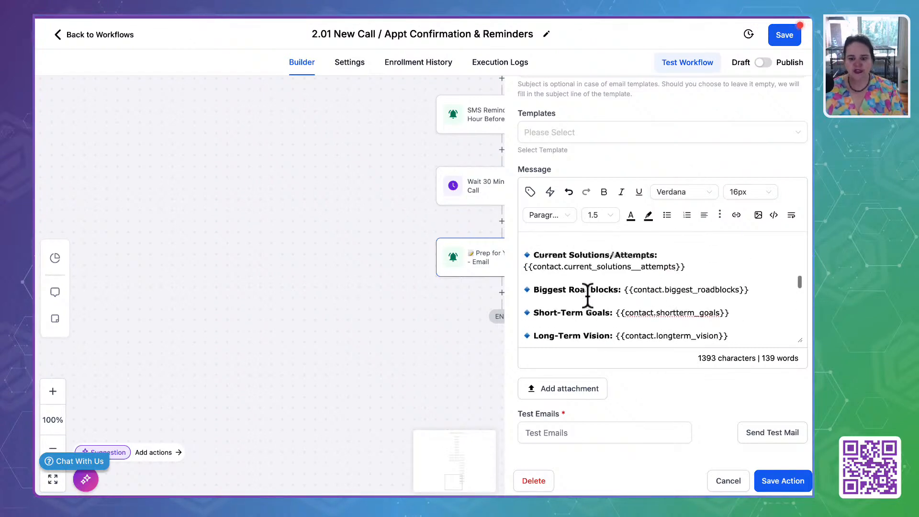
{"action": "scroll", "coordinate": [588, 295], "scroll_direction": "up", "scroll_amount": 2}
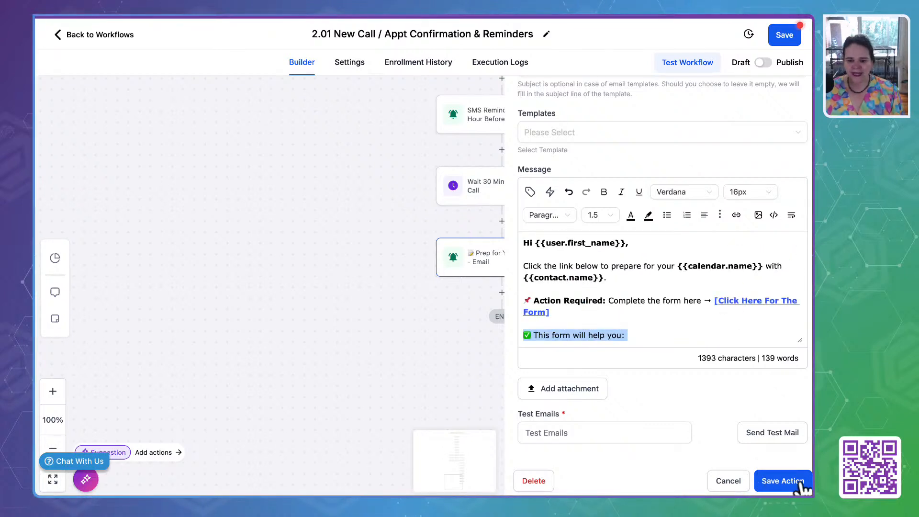
{"action": "left_click", "coordinate": [782, 480]}
Step: Publish the 2.01 New Call / Appt Confirmation & Reminders workflow and save it
{"action": "scroll", "coordinate": [715, 220], "scroll_direction": "up", "scroll_amount": 6}
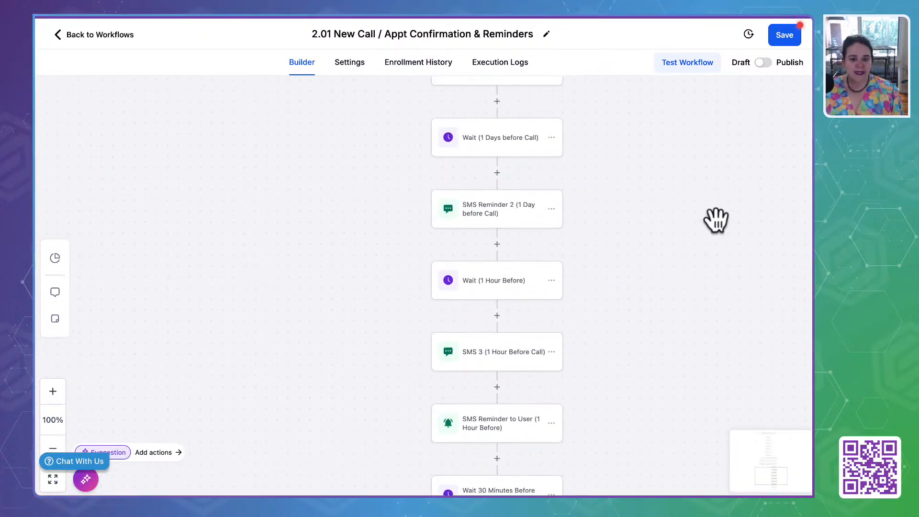
{"action": "scroll", "coordinate": [716, 220], "scroll_direction": "up", "scroll_amount": 10}
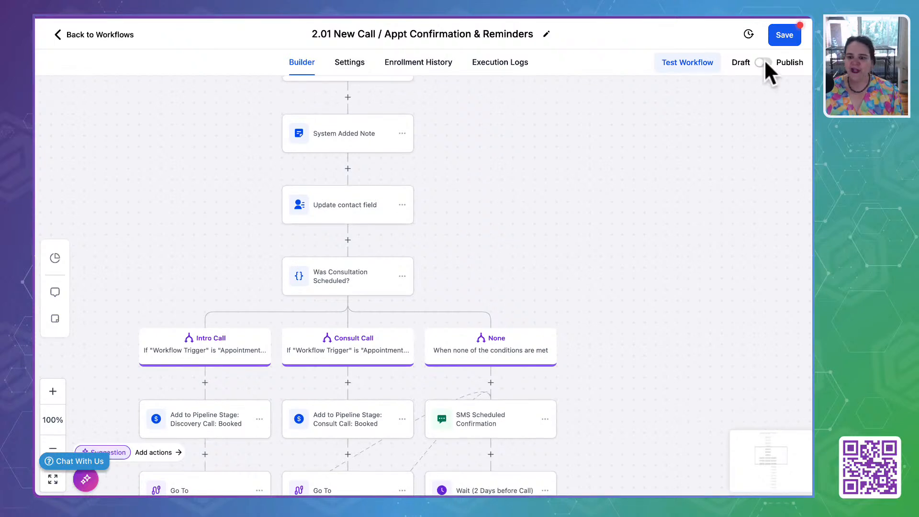
{"action": "left_click", "coordinate": [763, 63]}
{"action": "left_click", "coordinate": [782, 40]}
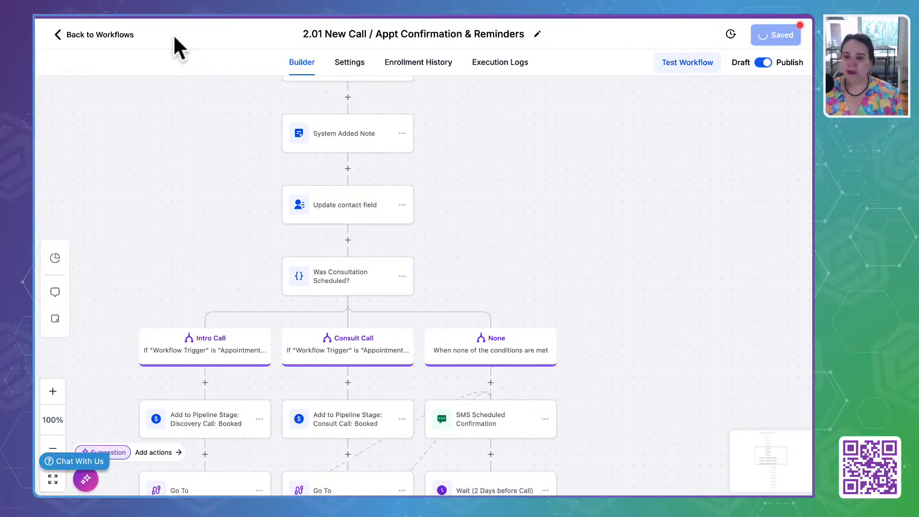
Step: Open the 2.02 Result Form Submitted - Update Opportunity workflow from the Stage 2 folder and survey its overall branch layout
{"action": "left_click", "coordinate": [78, 34]}
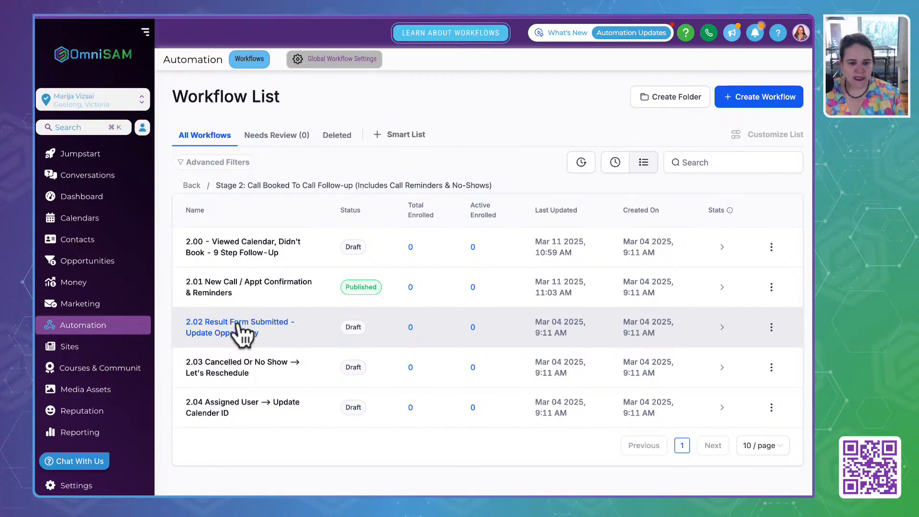
{"action": "left_click", "coordinate": [241, 330]}
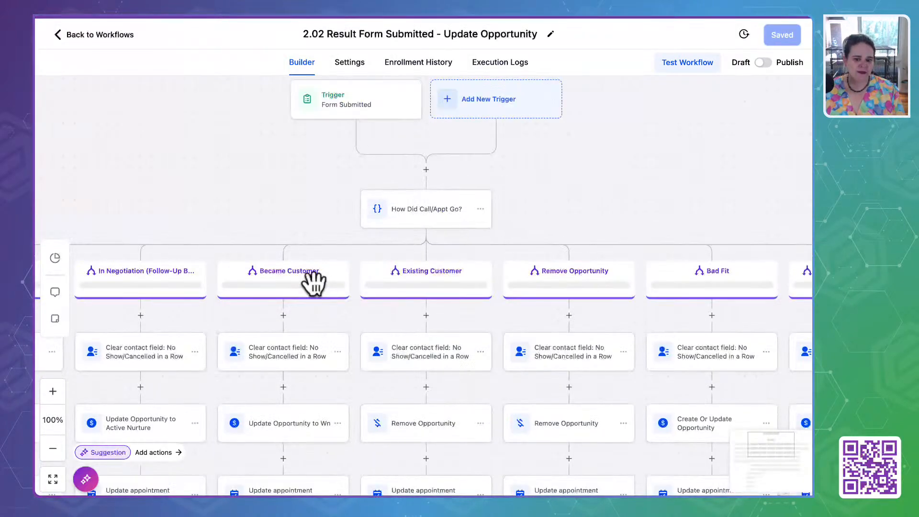
{"action": "scroll", "coordinate": [273, 216], "scroll_direction": "down", "scroll_amount": 5}
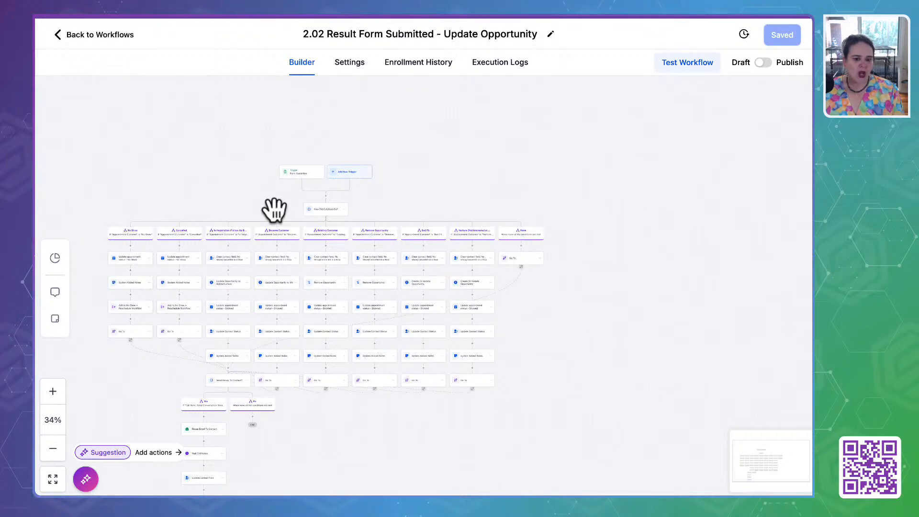
{"action": "scroll", "coordinate": [314, 248], "scroll_direction": "left", "scroll_amount": 1}
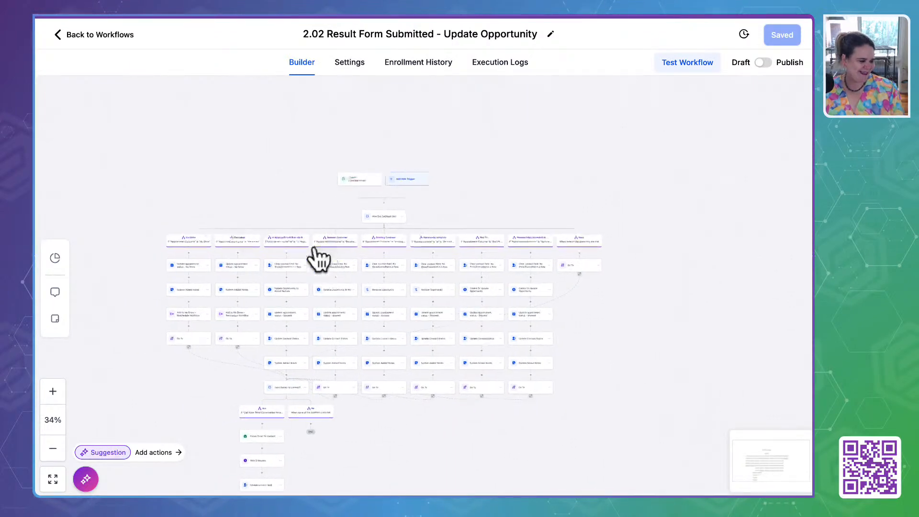
{"action": "scroll", "coordinate": [313, 248], "scroll_direction": "left", "scroll_amount": 1}
{"action": "scroll", "coordinate": [314, 248], "scroll_direction": "down", "scroll_amount": 1}
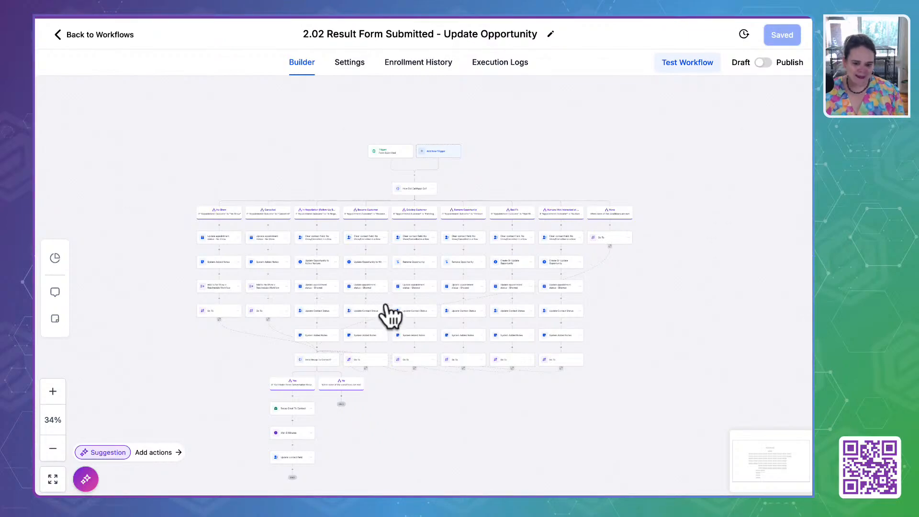
Step: Examine the appointment outcome branches from No Show through None and the actions under each of them
{"action": "scroll", "coordinate": [455, 321], "scroll_direction": "up", "scroll_amount": 5}
{"action": "scroll", "coordinate": [456, 322], "scroll_direction": "down", "scroll_amount": 3}
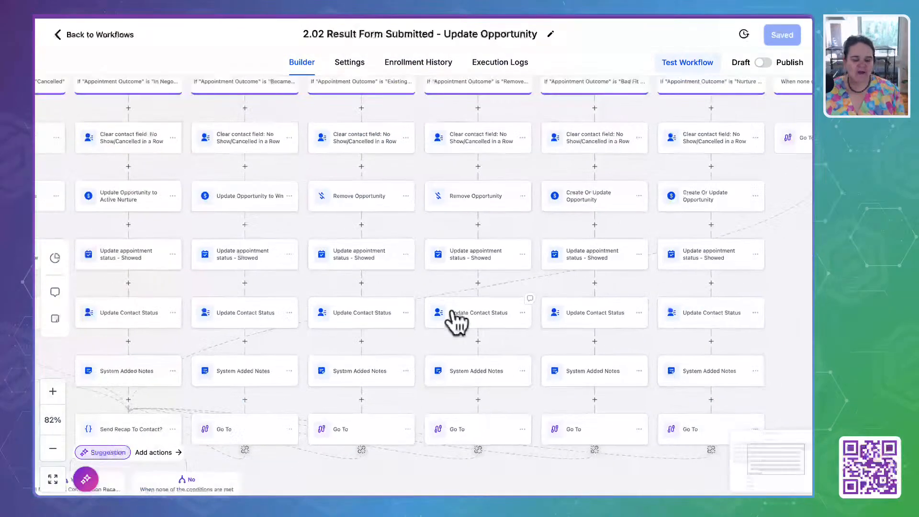
{"action": "scroll", "coordinate": [456, 321], "scroll_direction": "down", "scroll_amount": 1}
{"action": "scroll", "coordinate": [455, 321], "scroll_direction": "left", "scroll_amount": 8}
{"action": "scroll", "coordinate": [456, 322], "scroll_direction": "up", "scroll_amount": 3}
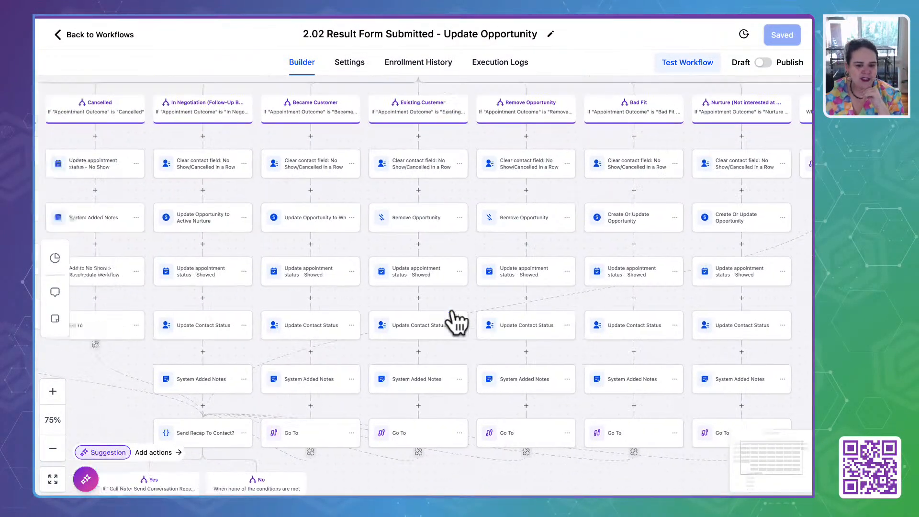
{"action": "scroll", "coordinate": [452, 310], "scroll_direction": "left", "scroll_amount": 2}
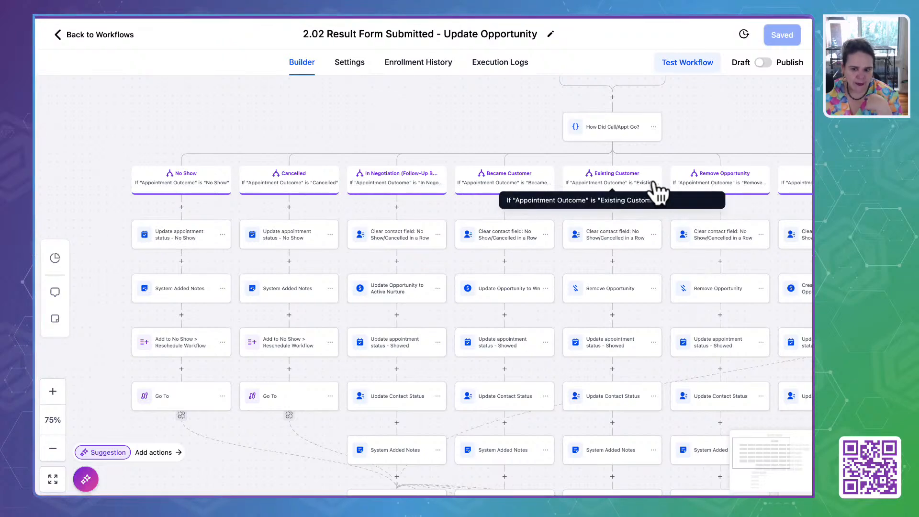
{"action": "scroll", "coordinate": [655, 189], "scroll_direction": "right", "scroll_amount": 5}
{"action": "scroll", "coordinate": [658, 191], "scroll_direction": "right", "scroll_amount": 6}
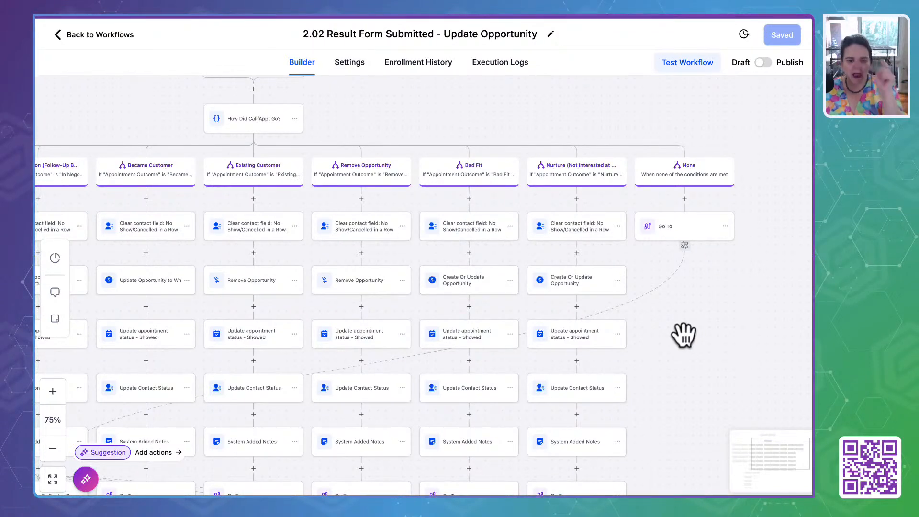
{"action": "scroll", "coordinate": [260, 307], "scroll_direction": "left", "scroll_amount": 11}
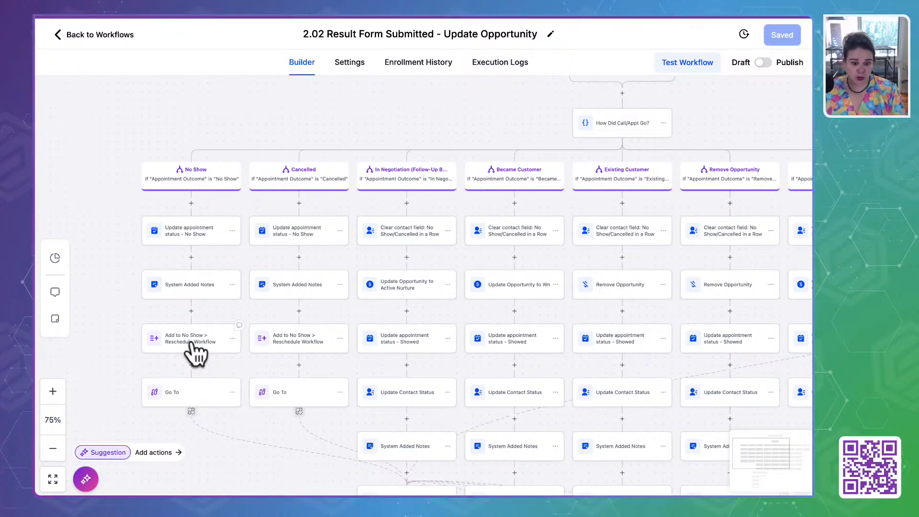
{"action": "scroll", "coordinate": [625, 301], "scroll_direction": "right", "scroll_amount": 5}
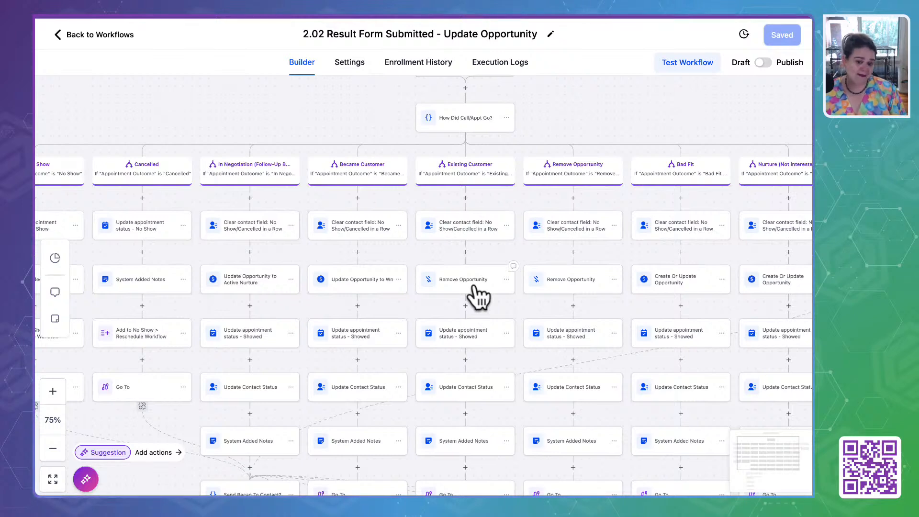
Step: Check the Update Contact Status action's fields in the Existing Customer branch and close it without saving
{"action": "scroll", "coordinate": [478, 297], "scroll_direction": "down", "scroll_amount": 2}
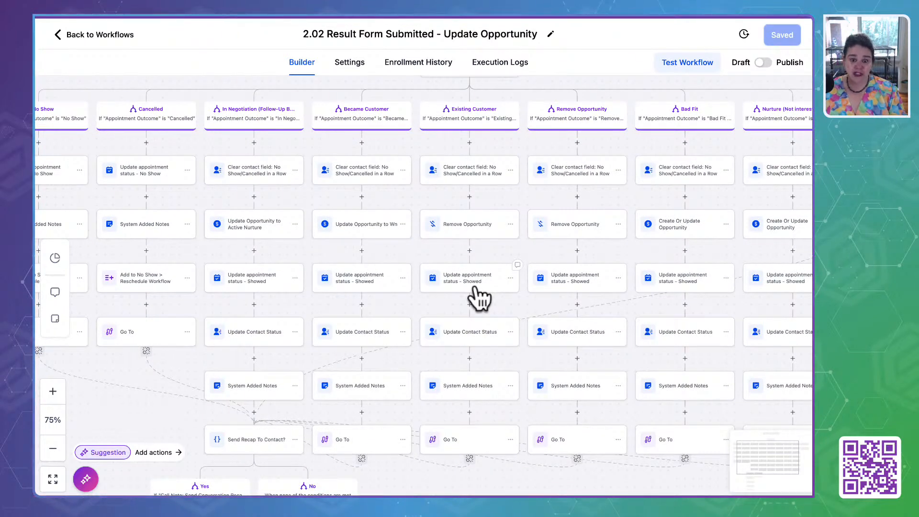
{"action": "left_click", "coordinate": [476, 340]}
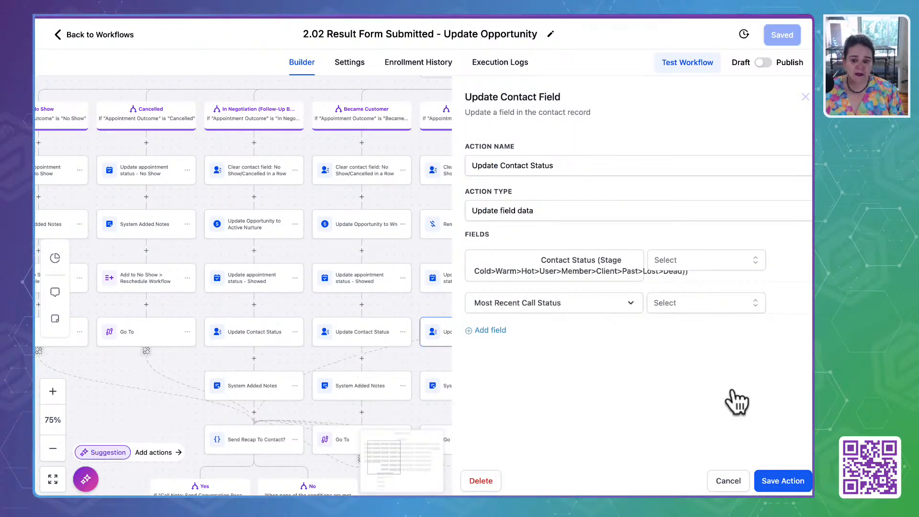
{"action": "left_click", "coordinate": [739, 480]}
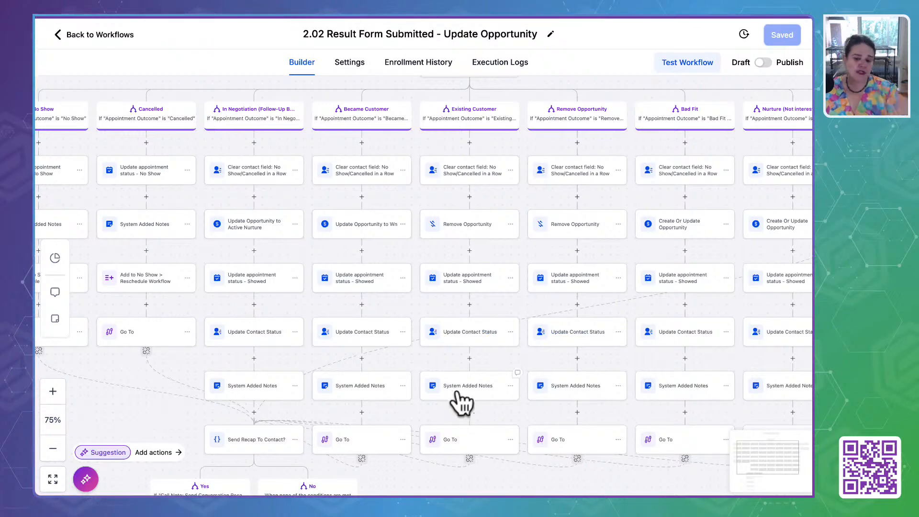
Step: Examine the Send Recap To Contact? condition and the actions under its Yes and No branches
{"action": "scroll", "coordinate": [459, 395], "scroll_direction": "down", "scroll_amount": 5}
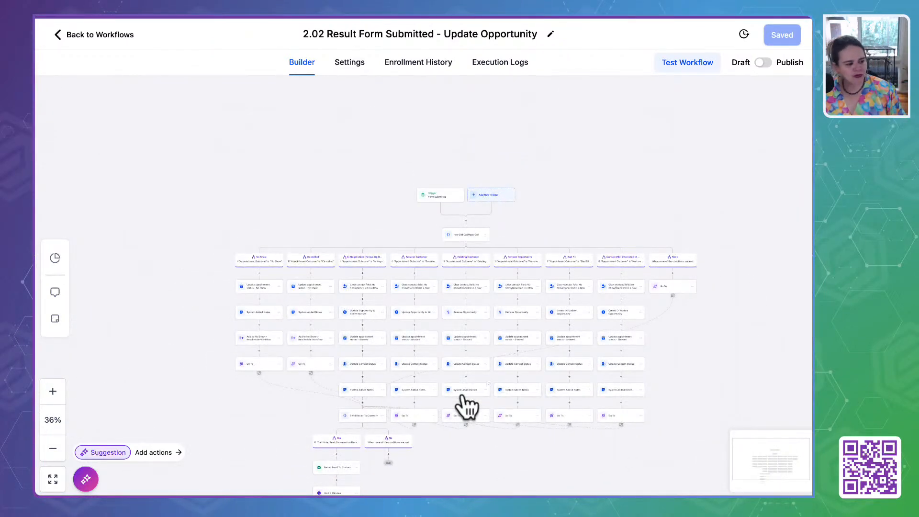
{"action": "scroll", "coordinate": [470, 342], "scroll_direction": "down", "scroll_amount": 3}
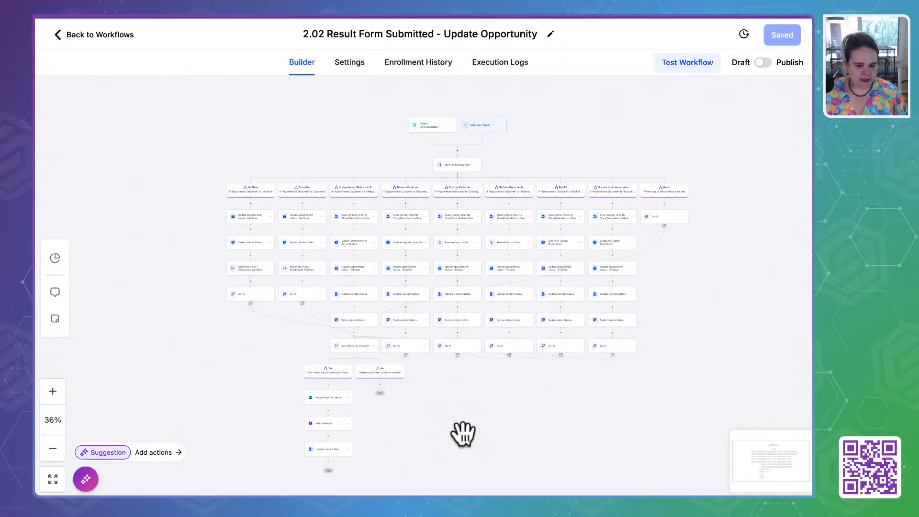
{"action": "scroll", "coordinate": [463, 433], "scroll_direction": "up", "scroll_amount": 5}
{"action": "scroll", "coordinate": [462, 433], "scroll_direction": "left", "scroll_amount": 5}
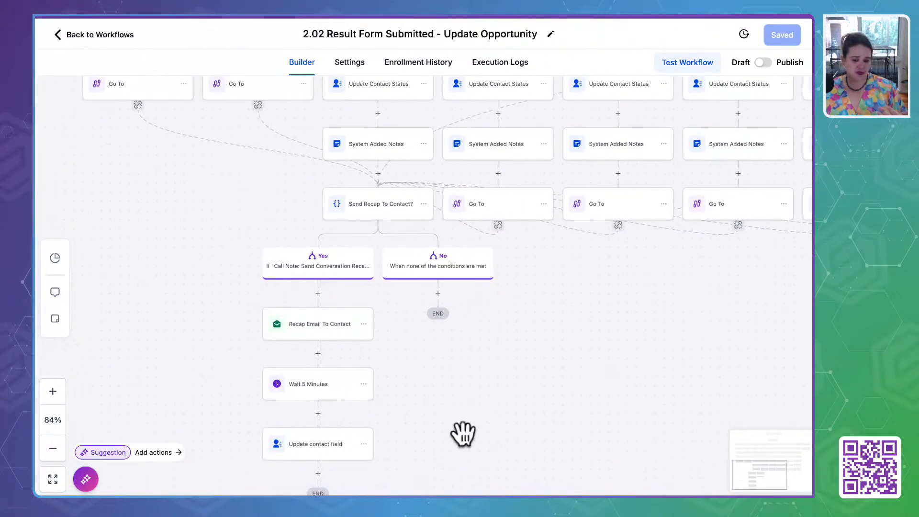
{"action": "scroll", "coordinate": [462, 433], "scroll_direction": "down", "scroll_amount": 3}
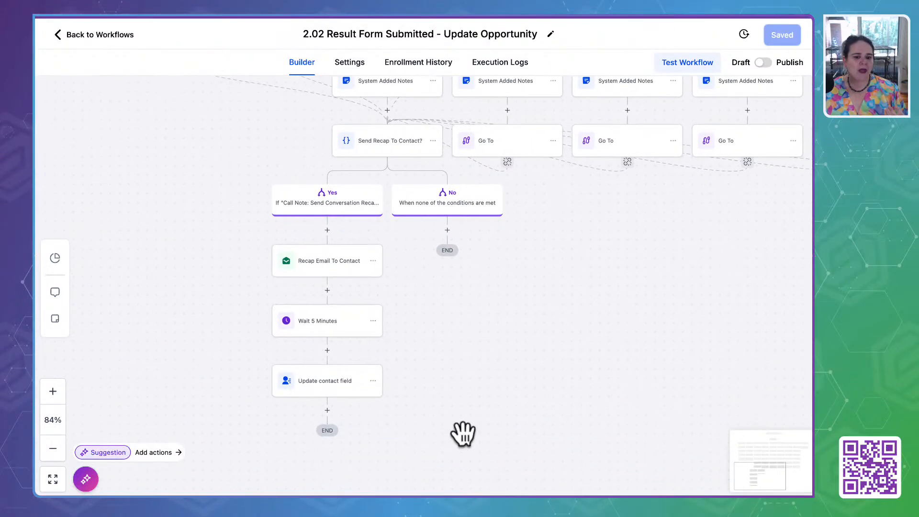
Step: Review the Recap Email To Contact action's subject and message, including the conversation recap notes field and email signature, and close it without saving
{"action": "left_click", "coordinate": [312, 267]}
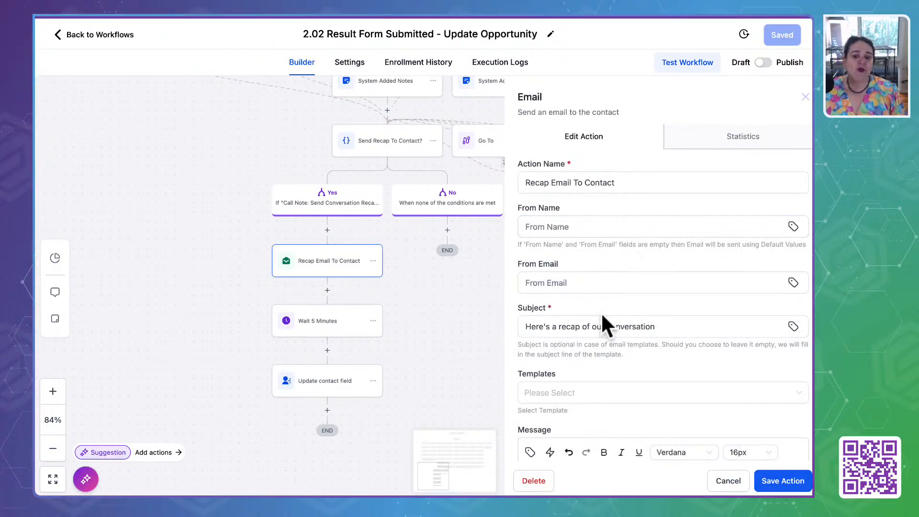
{"action": "scroll", "coordinate": [602, 316], "scroll_direction": "down", "scroll_amount": 4}
{"action": "scroll", "coordinate": [602, 316], "scroll_direction": "down", "scroll_amount": 1}
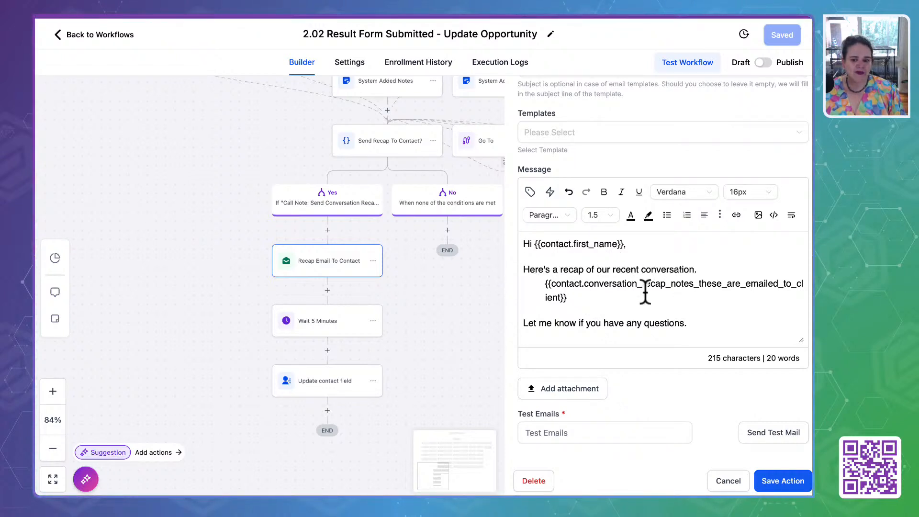
{"action": "triple_click", "coordinate": [544, 286]}
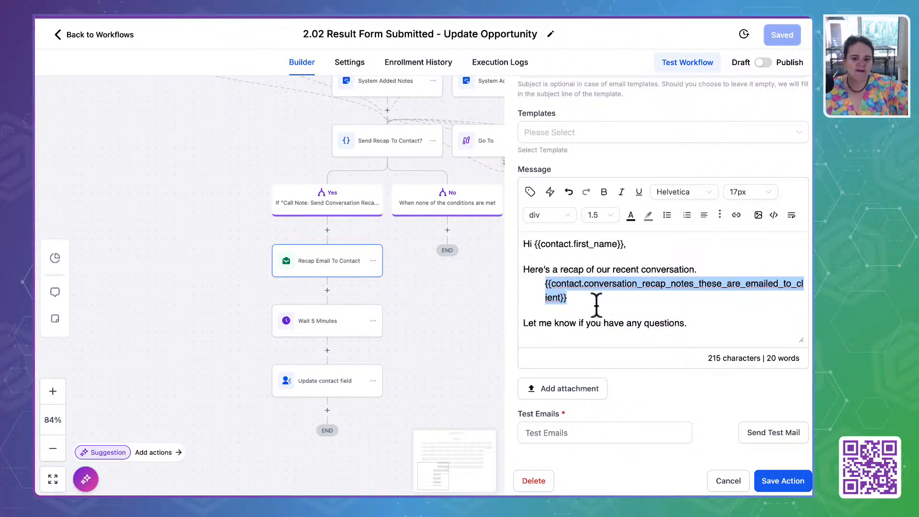
{"action": "scroll", "coordinate": [588, 311], "scroll_direction": "down", "scroll_amount": 3}
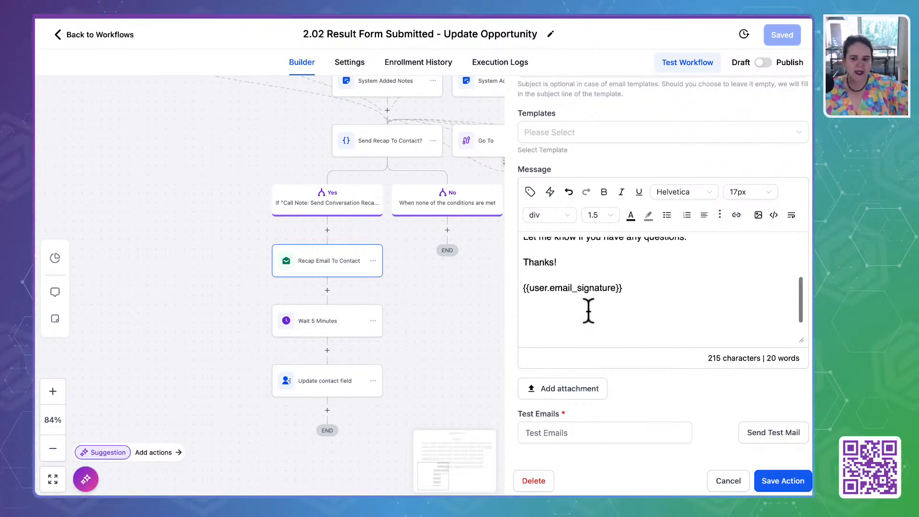
{"action": "scroll", "coordinate": [580, 281], "scroll_direction": "up", "scroll_amount": 2}
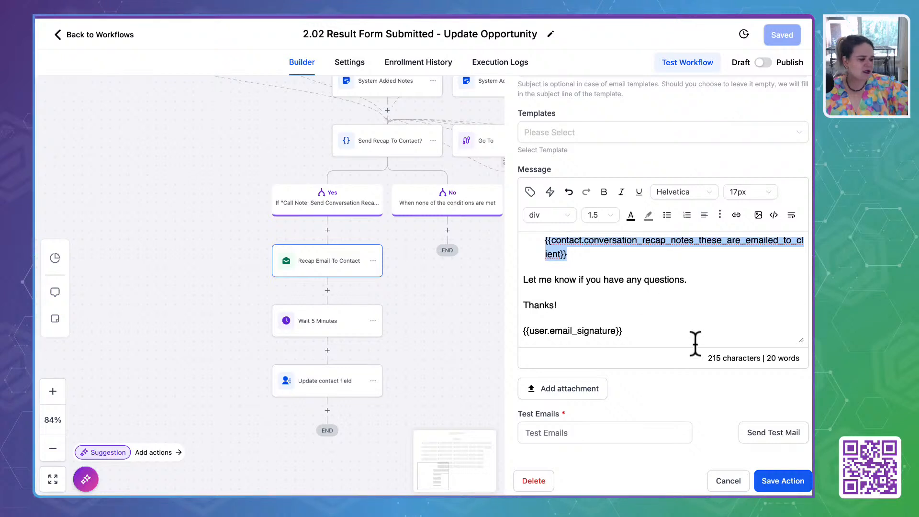
{"action": "scroll", "coordinate": [676, 308], "scroll_direction": "up", "scroll_amount": 1}
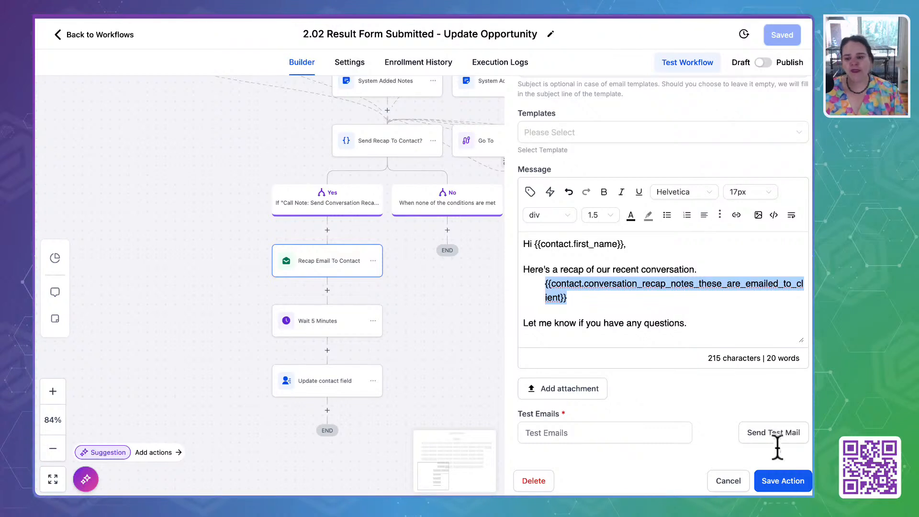
{"action": "left_click", "coordinate": [726, 481]}
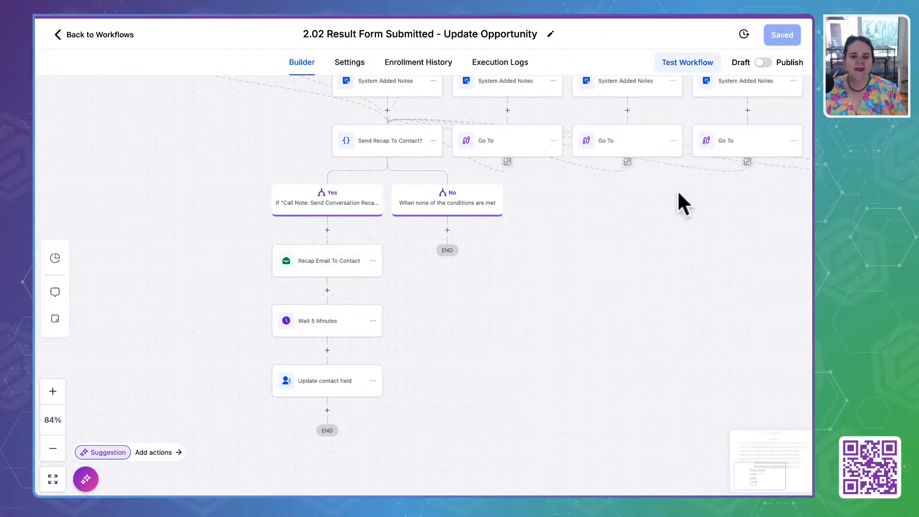
Step: Publish and save the 2.02 Result Form Submitted - Update Opportunity workflow, and return to the Stage 2 folder
{"action": "left_click", "coordinate": [764, 63]}
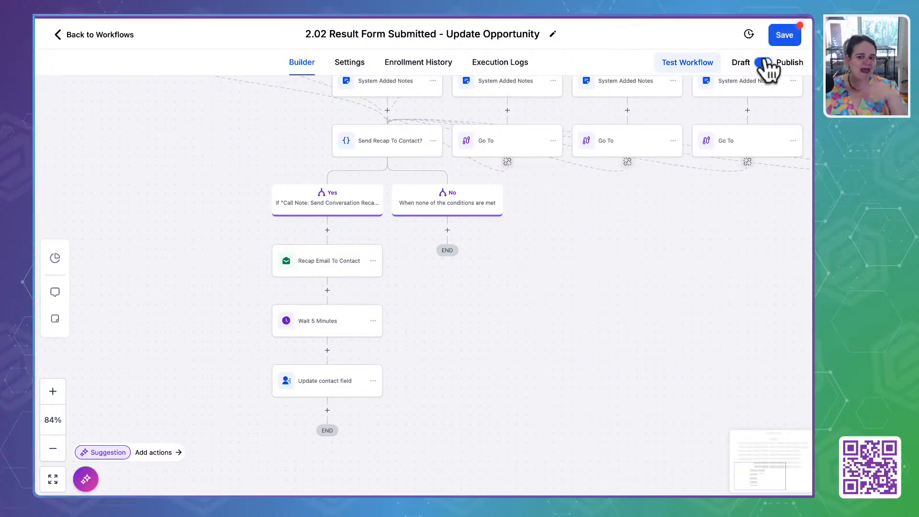
{"action": "left_click", "coordinate": [785, 36]}
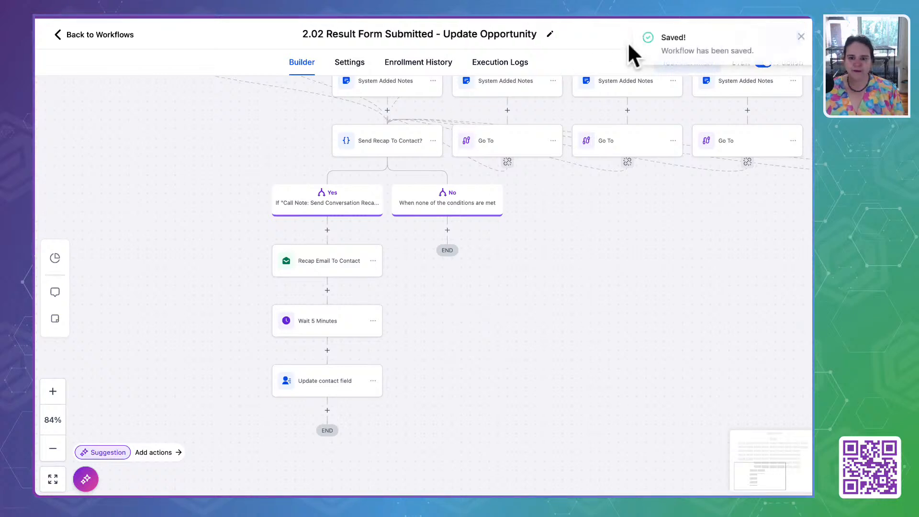
{"action": "left_click", "coordinate": [127, 50]}
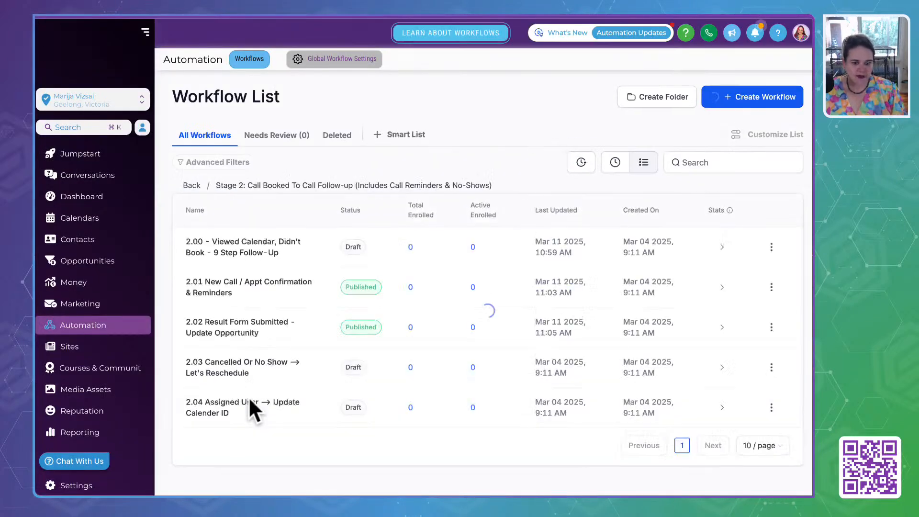
Step: Open the 2.03 Cancelled Or No Show workflow and examine its triggers, call branches and the reschedule message sequence through to the end
{"action": "left_click", "coordinate": [217, 367]}
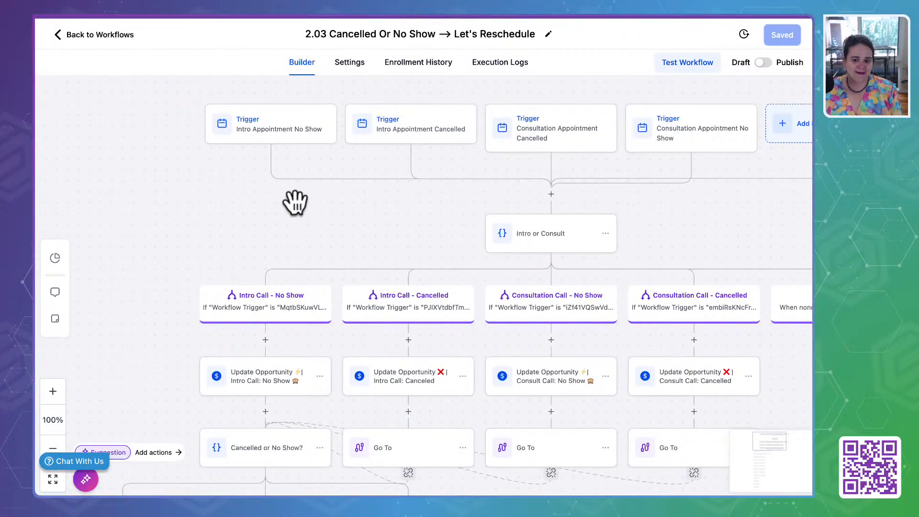
{"action": "scroll", "coordinate": [295, 201], "scroll_direction": "down", "scroll_amount": 5}
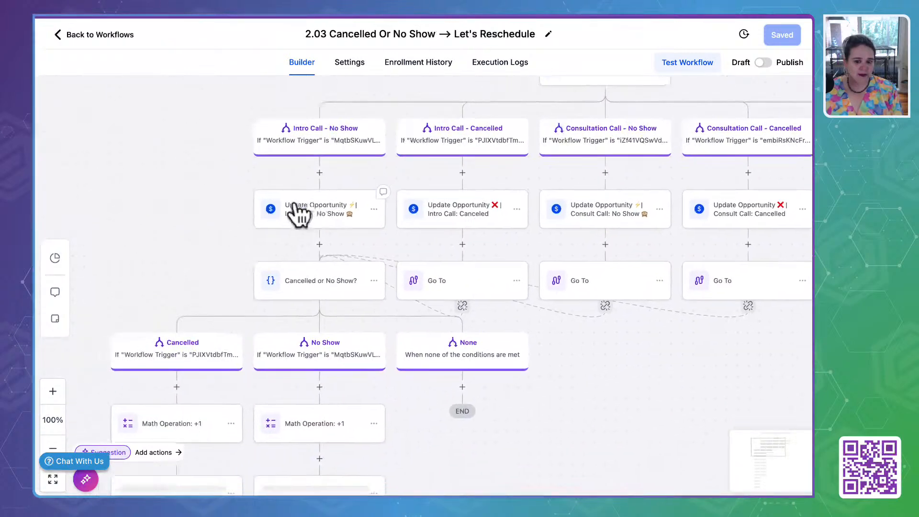
{"action": "scroll", "coordinate": [299, 213], "scroll_direction": "down", "scroll_amount": 10}
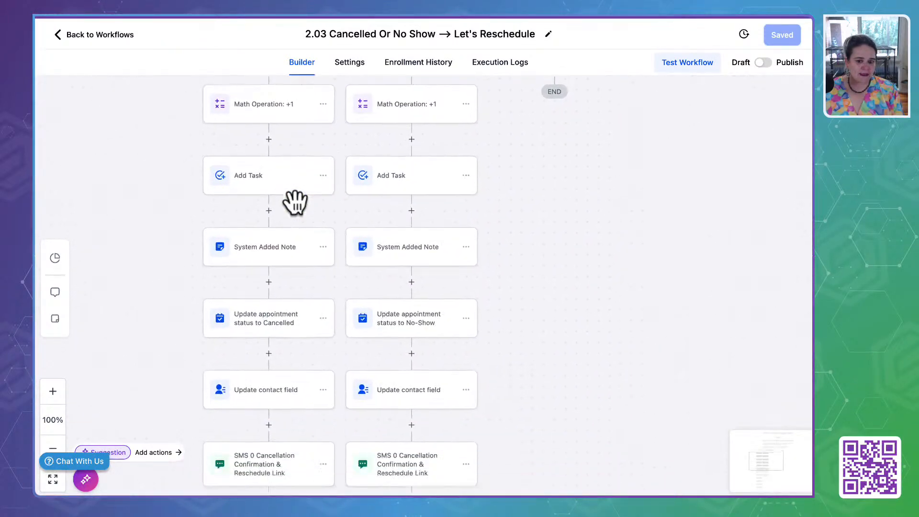
{"action": "scroll", "coordinate": [295, 201], "scroll_direction": "down", "scroll_amount": 10}
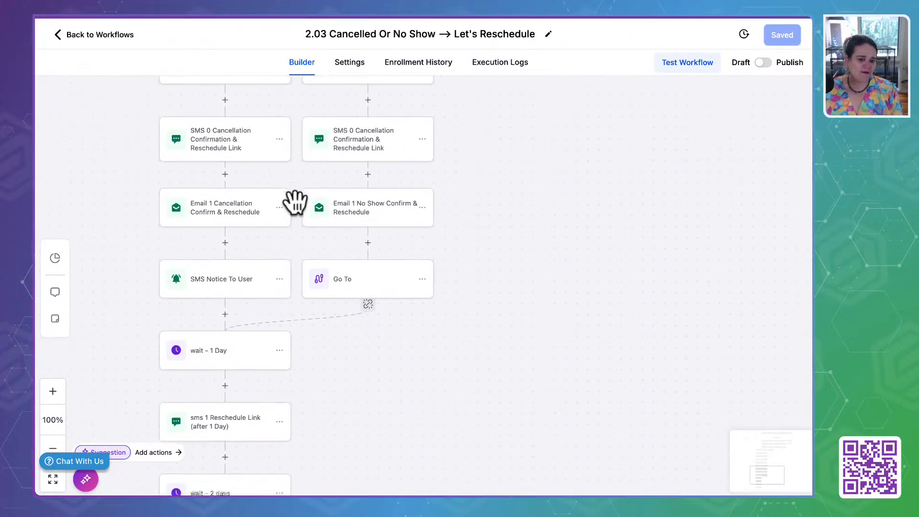
{"action": "scroll", "coordinate": [295, 201], "scroll_direction": "down", "scroll_amount": 3}
{"action": "scroll", "coordinate": [297, 201], "scroll_direction": "up", "scroll_amount": 12}
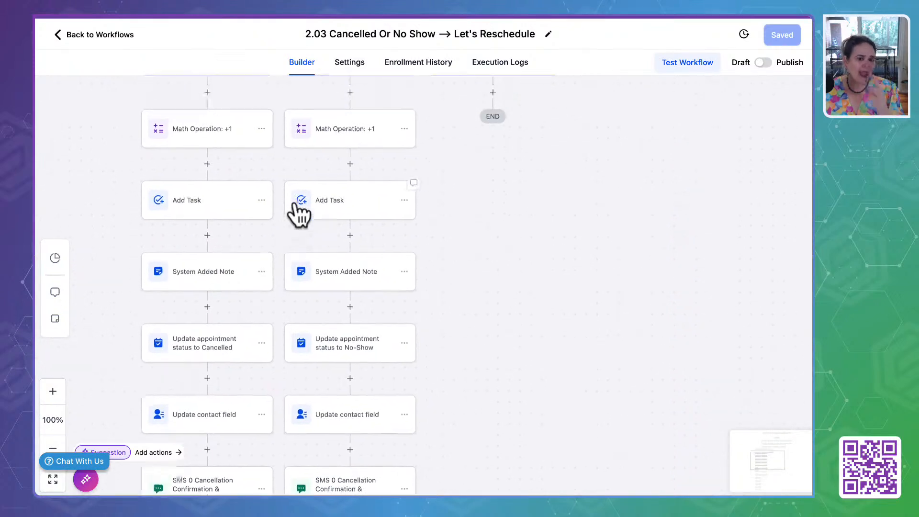
{"action": "scroll", "coordinate": [299, 213], "scroll_direction": "up", "scroll_amount": 2}
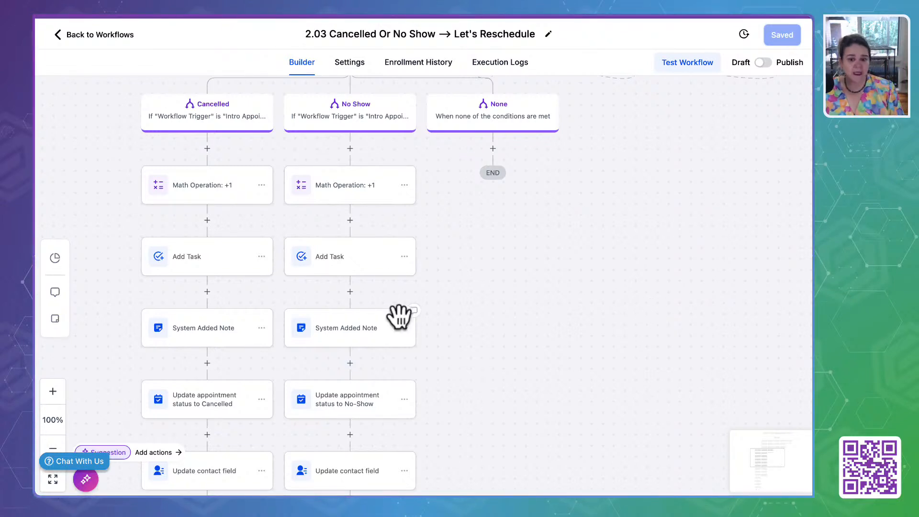
{"action": "scroll", "coordinate": [526, 378], "scroll_direction": "down", "scroll_amount": 2}
{"action": "scroll", "coordinate": [527, 378], "scroll_direction": "down", "scroll_amount": 10}
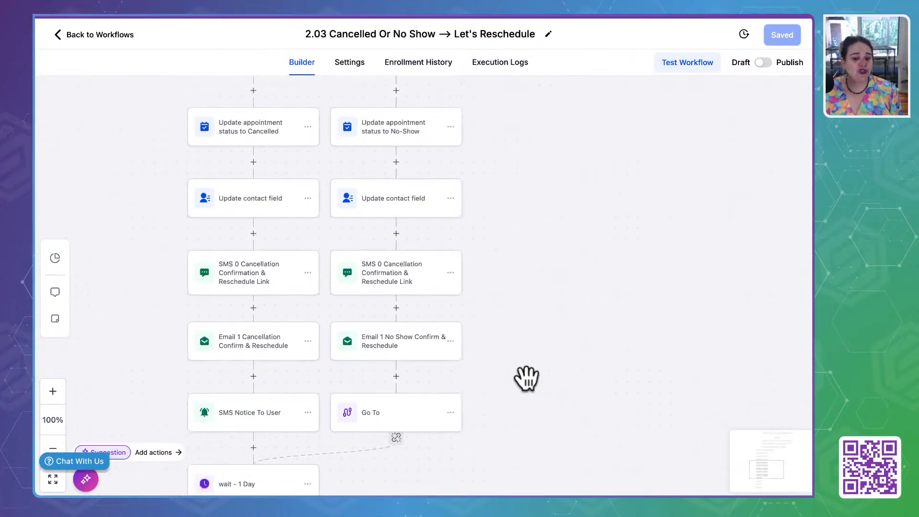
{"action": "scroll", "coordinate": [526, 378], "scroll_direction": "down", "scroll_amount": 4}
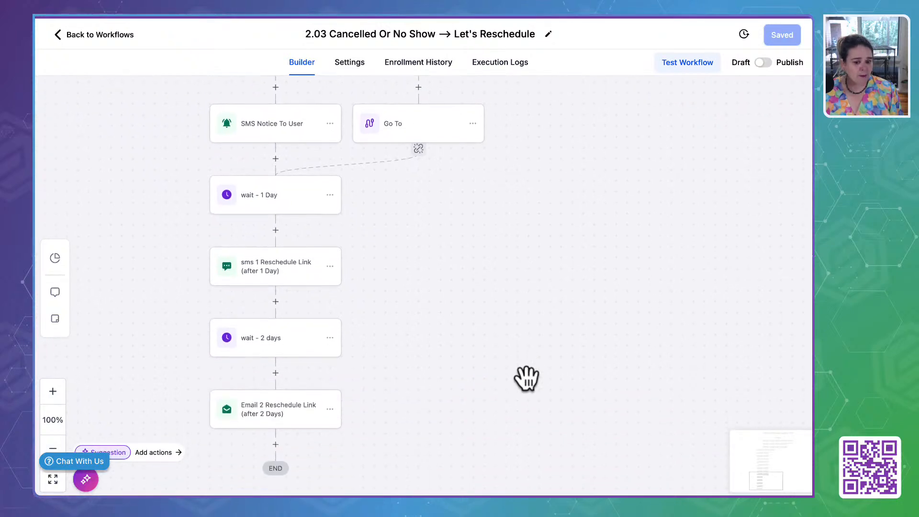
Step: Publish and save the 2.03 Cancelled Or No Show → Let's Reschedule workflow, and return to the Stage 2 folder
{"action": "left_click", "coordinate": [692, 32]}
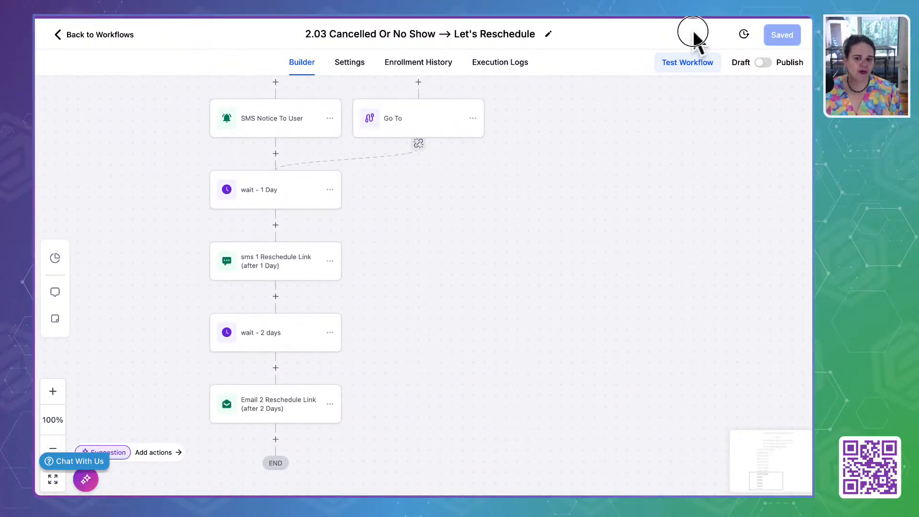
{"action": "left_click", "coordinate": [760, 64]}
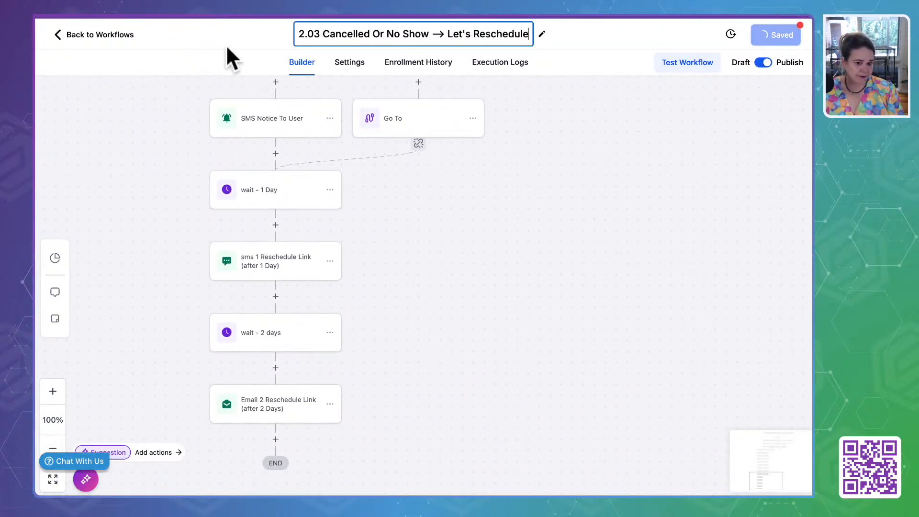
{"action": "left_click", "coordinate": [114, 34]}
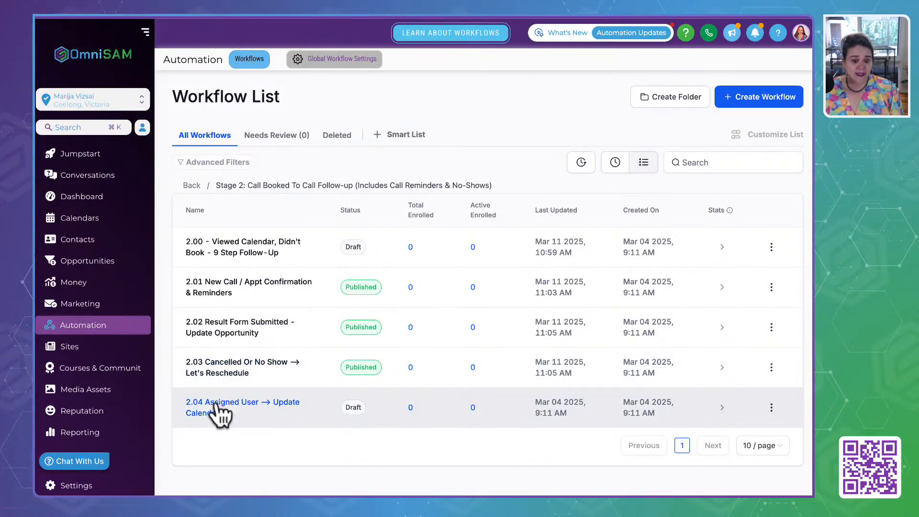
Step: Open the 2.04 Assigned User → Update Calender ID workflow, check its Contact Changed trigger's filter, and close the trigger without saving
{"action": "left_click", "coordinate": [216, 411]}
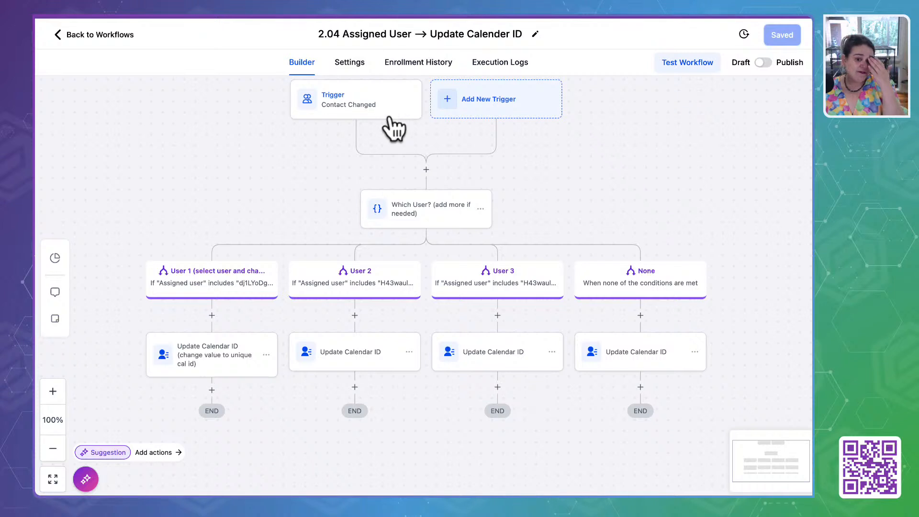
{"action": "left_click", "coordinate": [391, 127]}
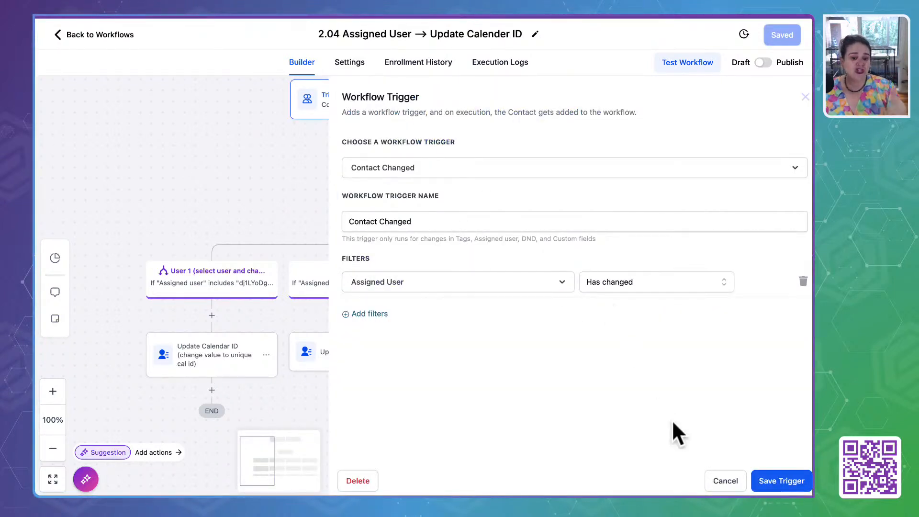
{"action": "left_click", "coordinate": [729, 482]}
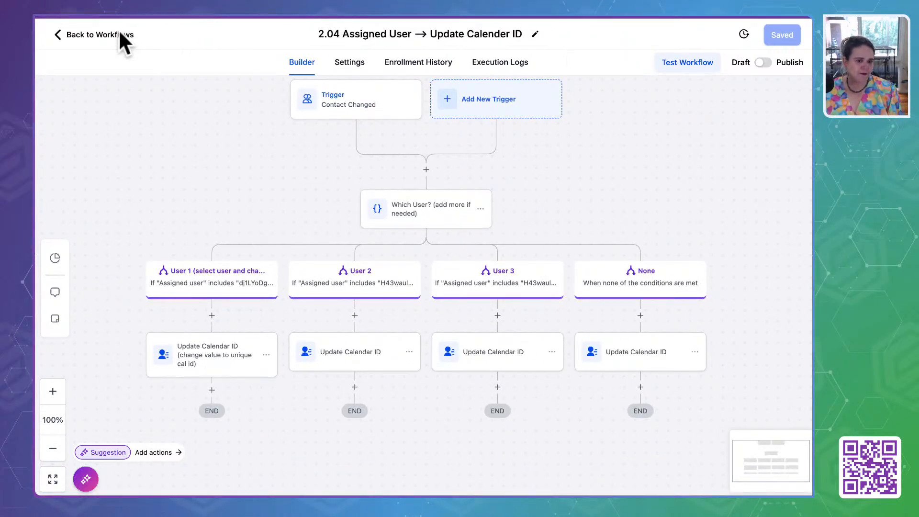
Step: Leave 2.04 as a draft, go back to the main list of stage folders, and show 50 entries per page
{"action": "left_click", "coordinate": [120, 34]}
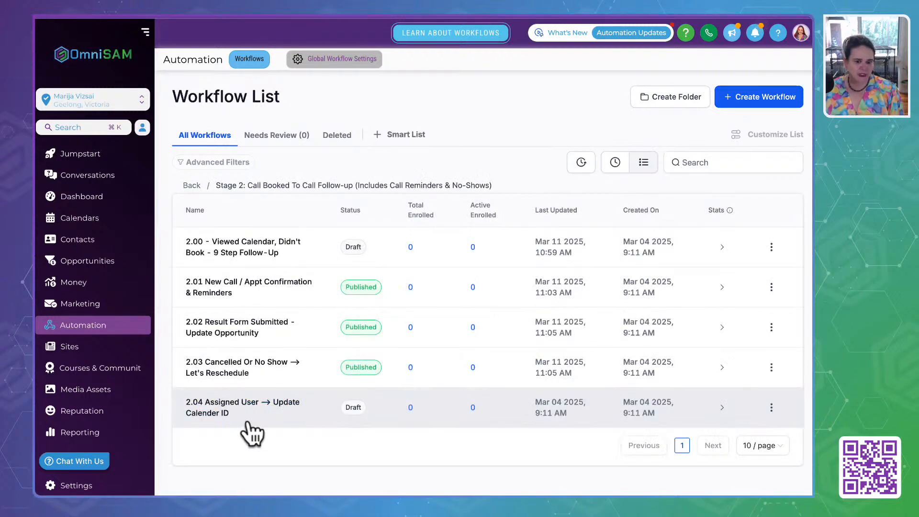
{"action": "left_click", "coordinate": [192, 185]}
{"action": "scroll", "coordinate": [297, 335], "scroll_direction": "down", "scroll_amount": 3}
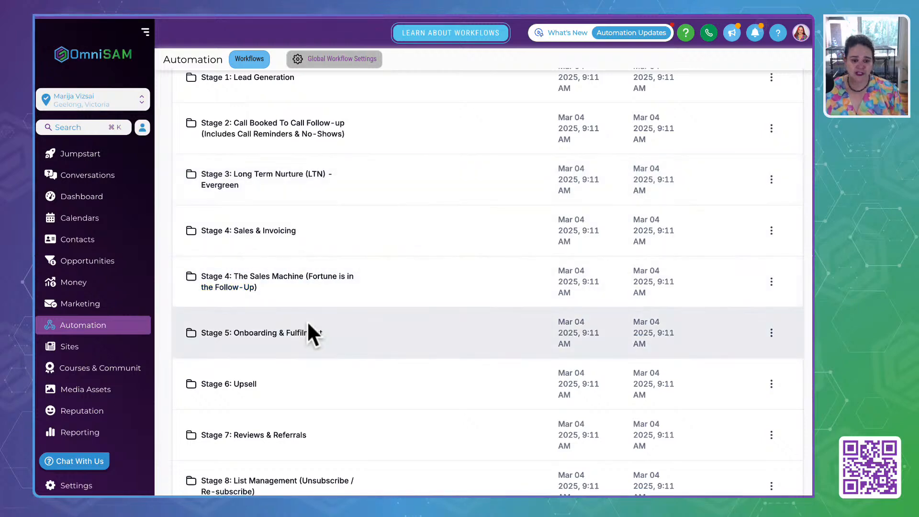
{"action": "scroll", "coordinate": [308, 323], "scroll_direction": "down", "scroll_amount": 3}
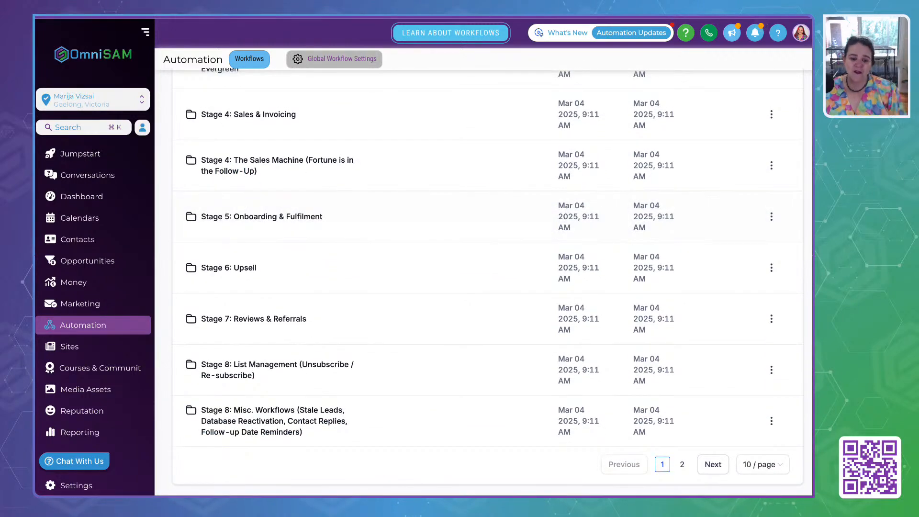
{"action": "left_click", "coordinate": [765, 464]}
{"action": "left_click", "coordinate": [761, 438]}
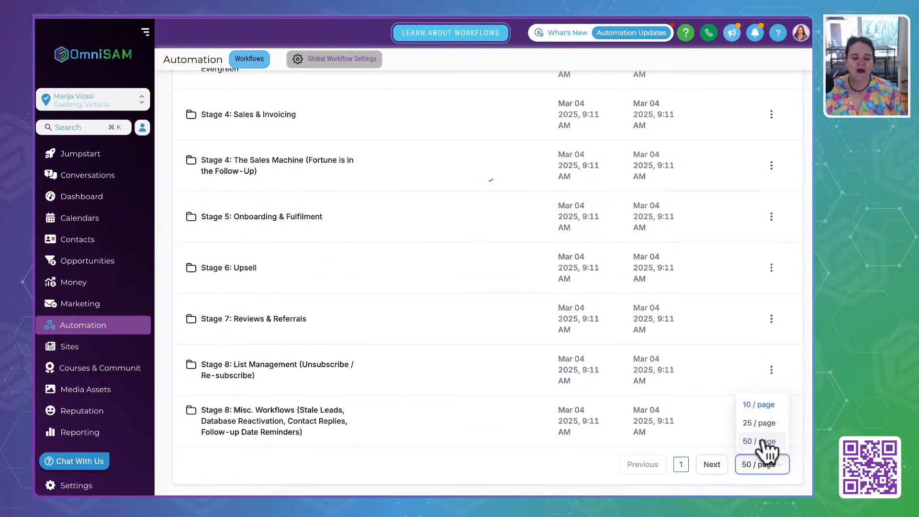
{"action": "scroll", "coordinate": [393, 461], "scroll_direction": "down", "scroll_amount": 8}
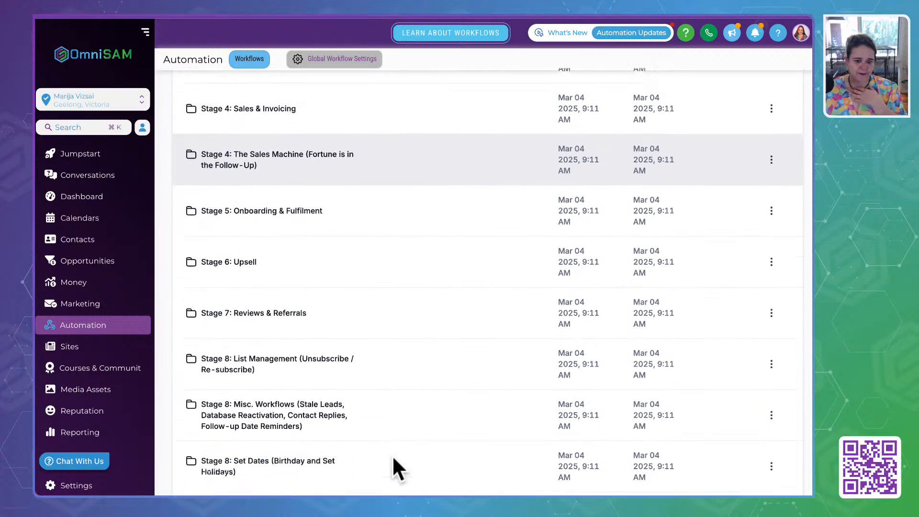